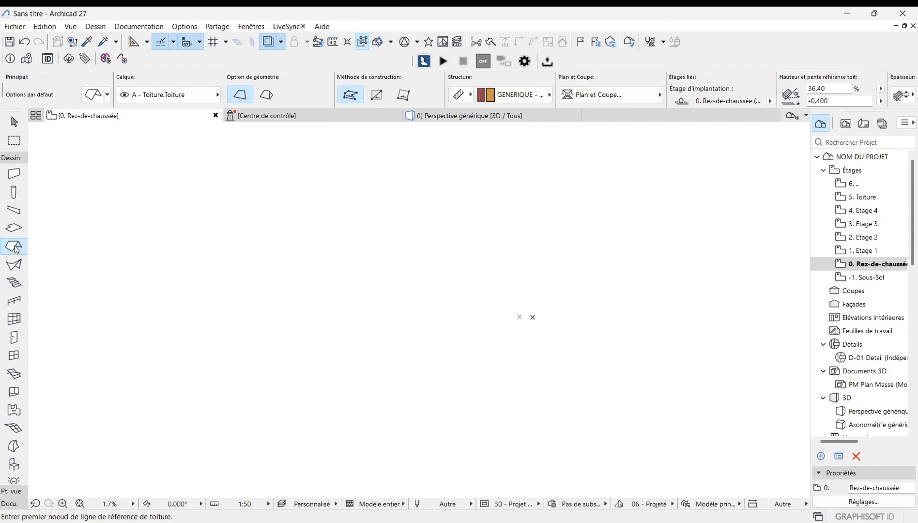
Step: Open the default Roof settings and compare the Composite and Basic structure options, keeping Basic
{"action": "double_click", "coordinate": [16, 249]}
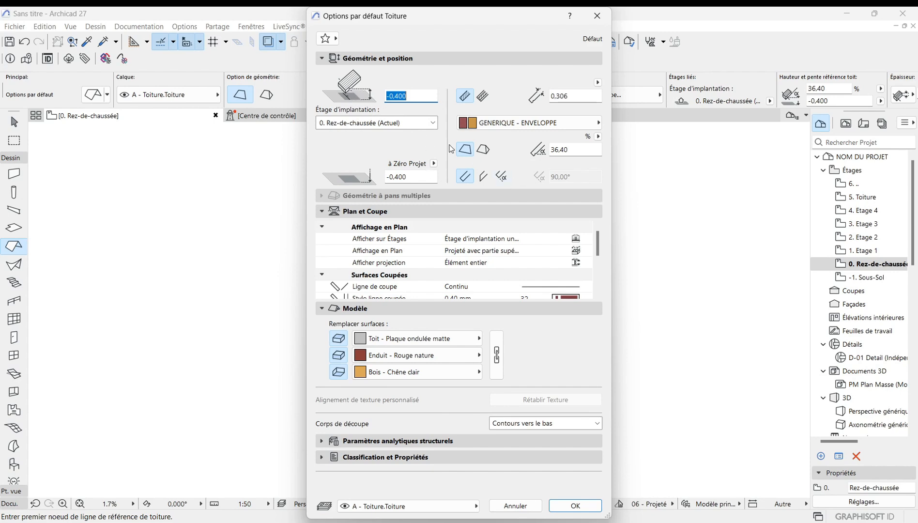
{"action": "left_click", "coordinate": [484, 96]}
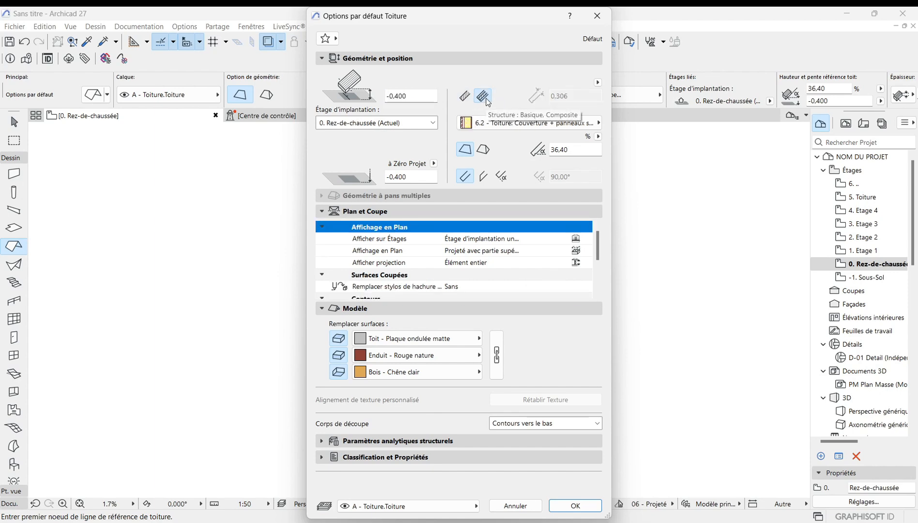
{"action": "left_click", "coordinate": [466, 99]}
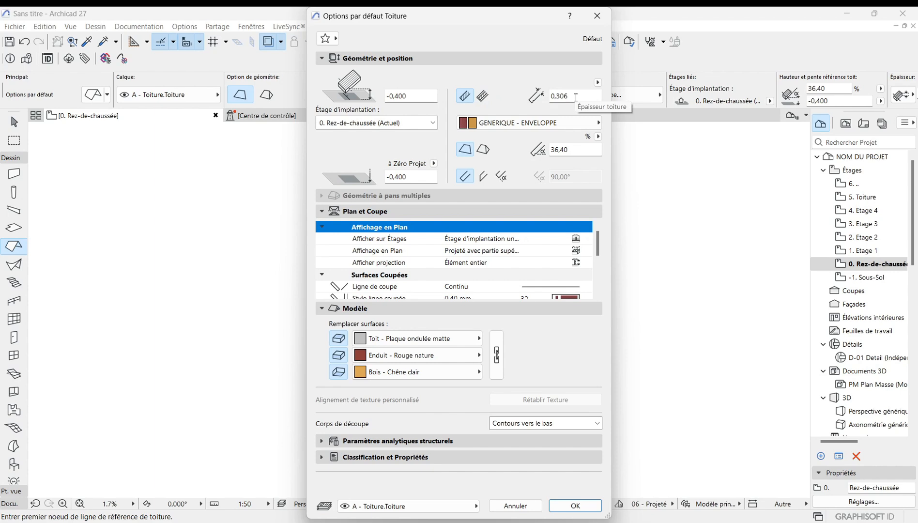
{"action": "left_click", "coordinate": [487, 99]}
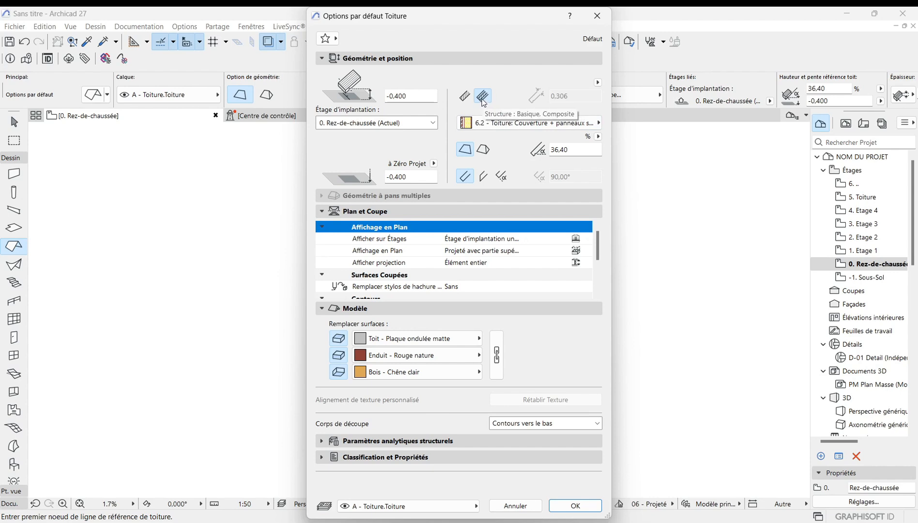
{"action": "left_click", "coordinate": [467, 98]}
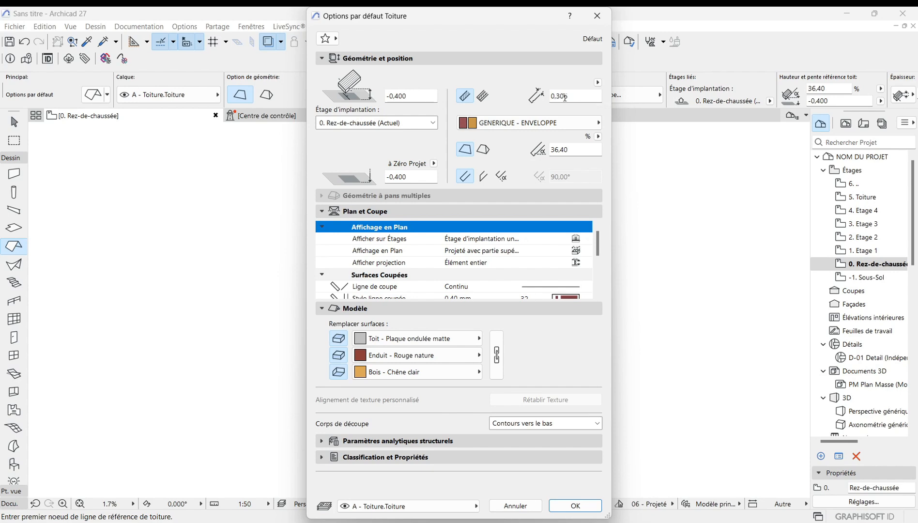
Step: Set the roof thickness to 0,200
{"action": "left_click", "coordinate": [582, 96]}
{"action": "key", "text": "BackSpace"}
{"action": "key", "text": "BackSpace"}
{"action": "key", "text": "BackSpace"}
{"action": "key", "text": "BackSpace"}
{"action": "key", "text": "BackSpace"}
{"action": "type", "text": "0,200"}
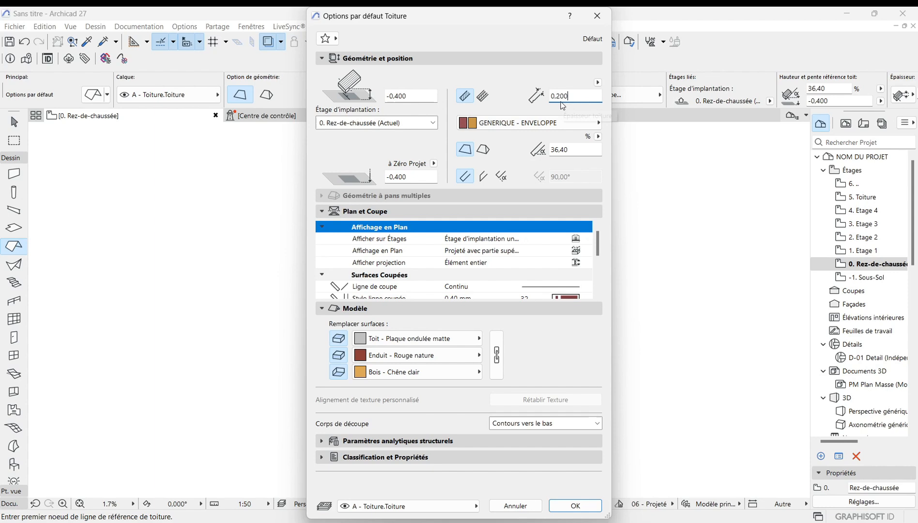
Step: Switch the thickness measurement to Vertical and back to Perpendicular
{"action": "left_click", "coordinate": [597, 83]}
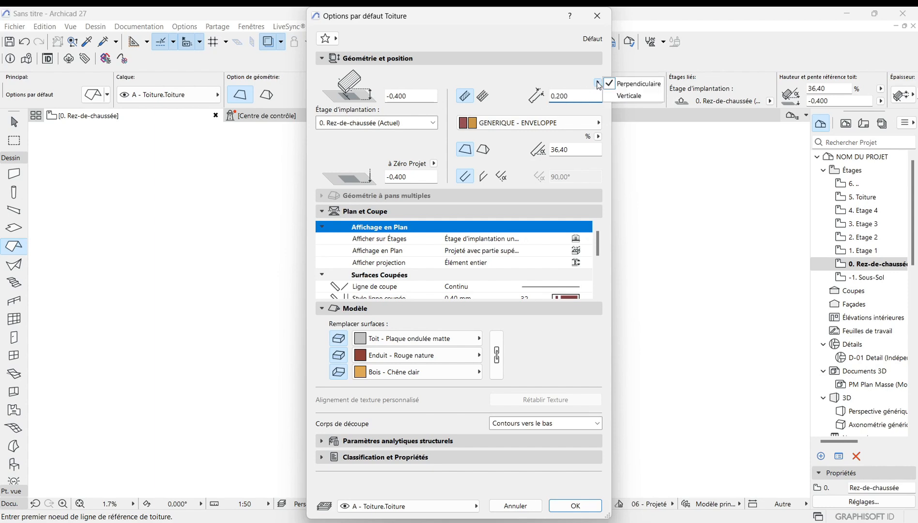
{"action": "left_click", "coordinate": [633, 96]}
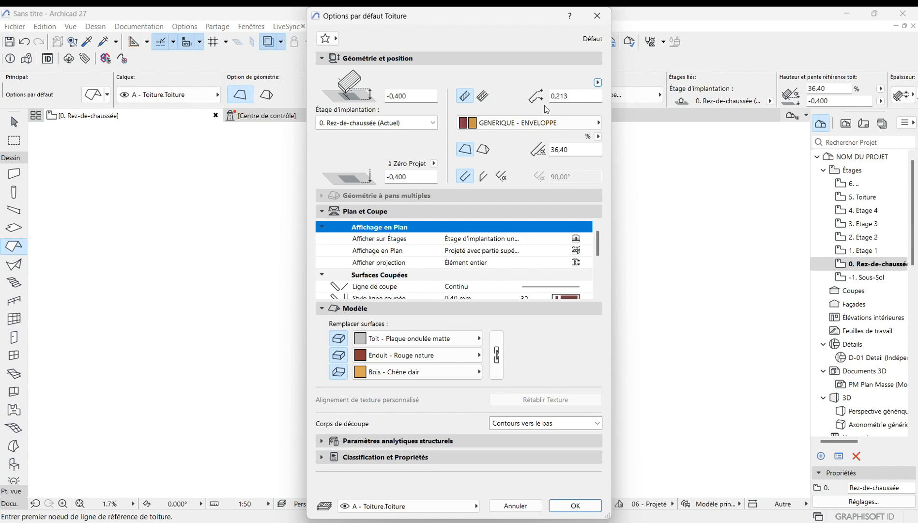
{"action": "left_click", "coordinate": [598, 84]}
{"action": "left_click", "coordinate": [630, 84]}
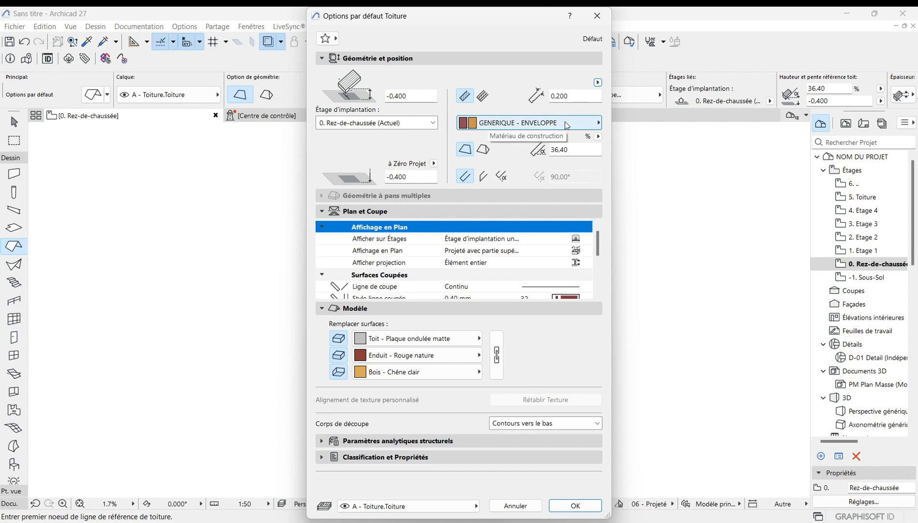
Step: Browse the building material list for the roof without changing GENERIQUE - ENVELOPPE
{"action": "left_click", "coordinate": [599, 125]}
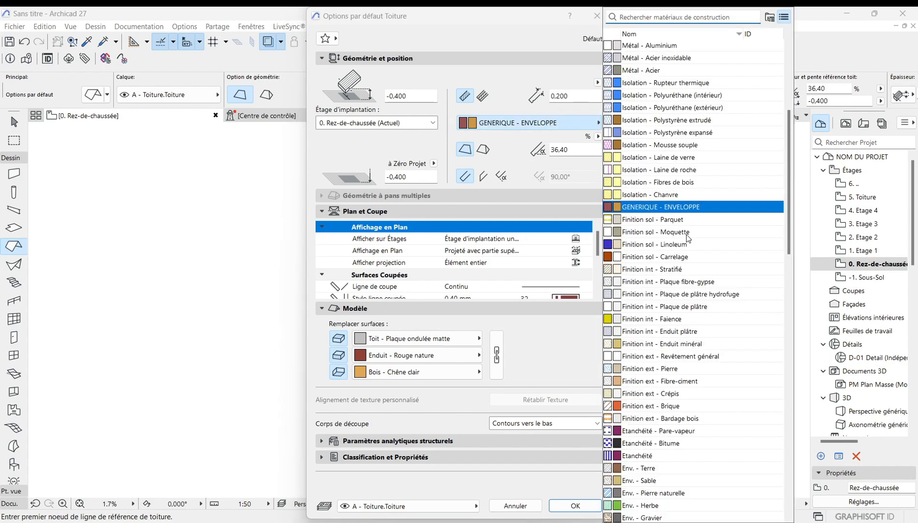
{"action": "scroll", "coordinate": [656, 349], "scroll_direction": "down", "scroll_amount": 3}
{"action": "scroll", "coordinate": [657, 352], "scroll_direction": "down", "scroll_amount": 15}
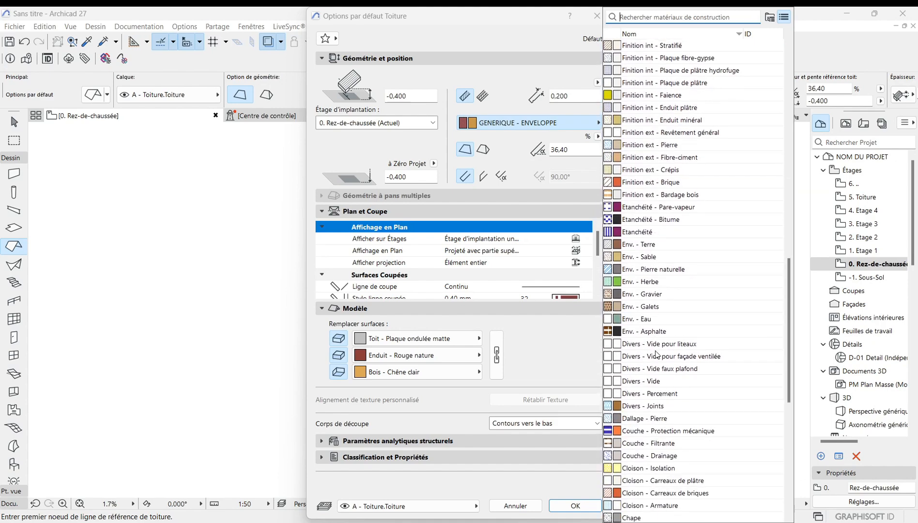
{"action": "scroll", "coordinate": [656, 341], "scroll_direction": "down", "scroll_amount": 7}
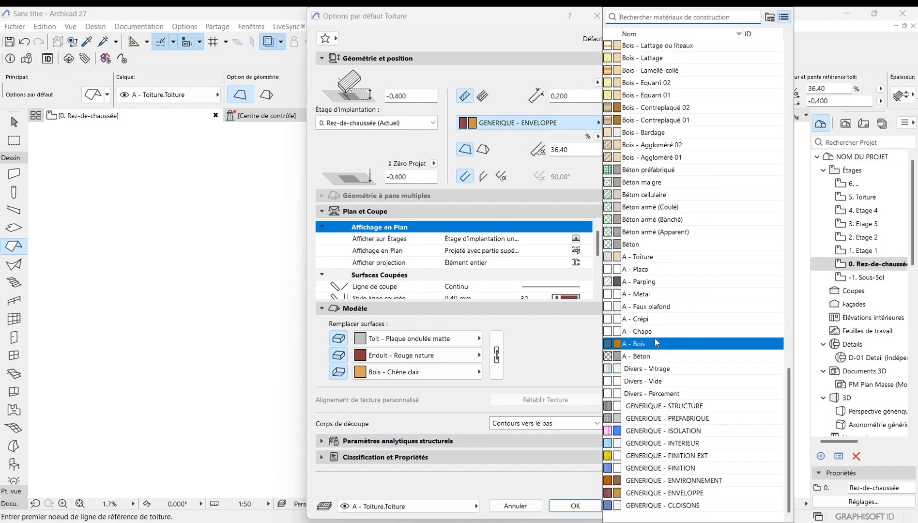
{"action": "scroll", "coordinate": [654, 342], "scroll_direction": "up", "scroll_amount": 13}
{"action": "scroll", "coordinate": [657, 339], "scroll_direction": "up", "scroll_amount": 15}
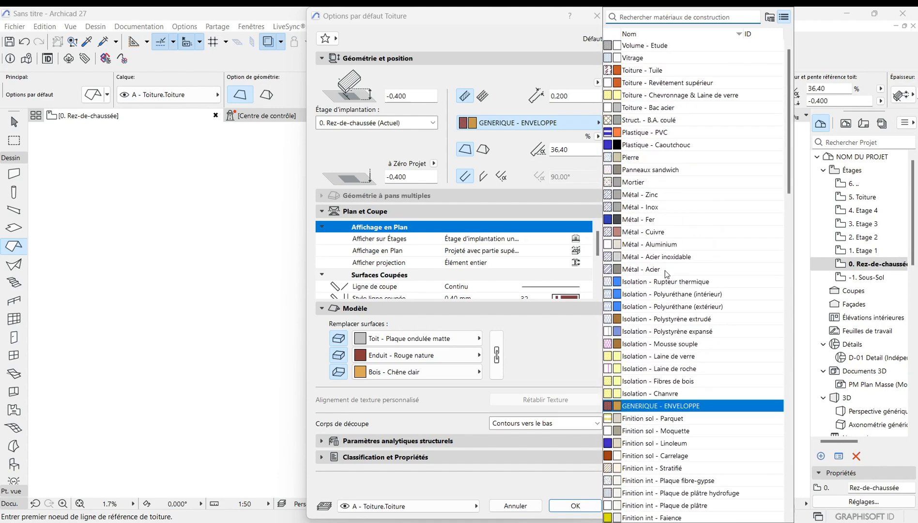
{"action": "left_click", "coordinate": [581, 118]}
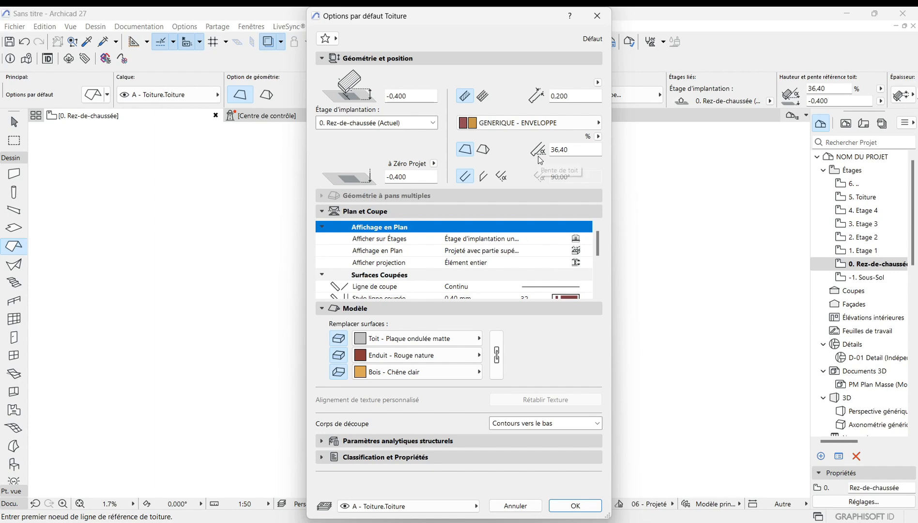
Step: Review the roof pitch unit options and the custom edge angle option, keeping percent and perpendicular edges
{"action": "left_click", "coordinate": [598, 136]}
{"action": "left_click", "coordinate": [615, 140]}
{"action": "left_click", "coordinate": [599, 137]}
{"action": "left_click", "coordinate": [616, 150]}
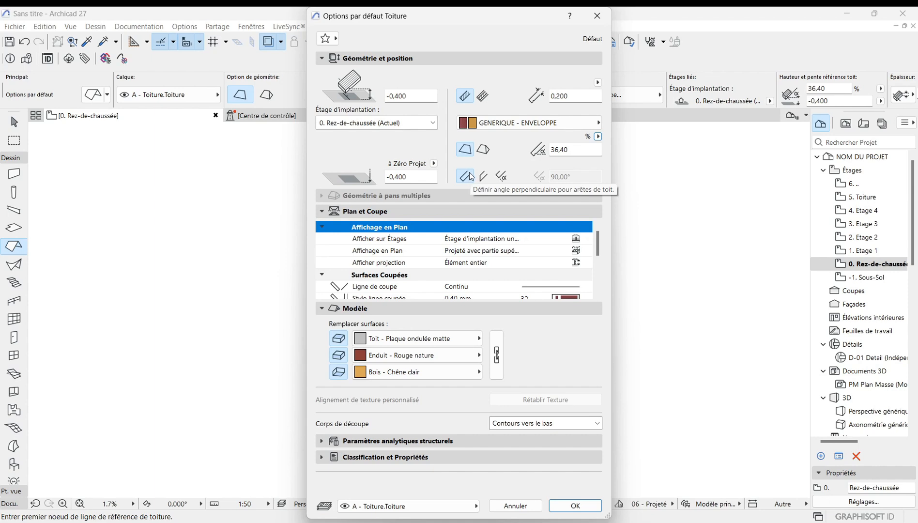
{"action": "left_click", "coordinate": [503, 177]}
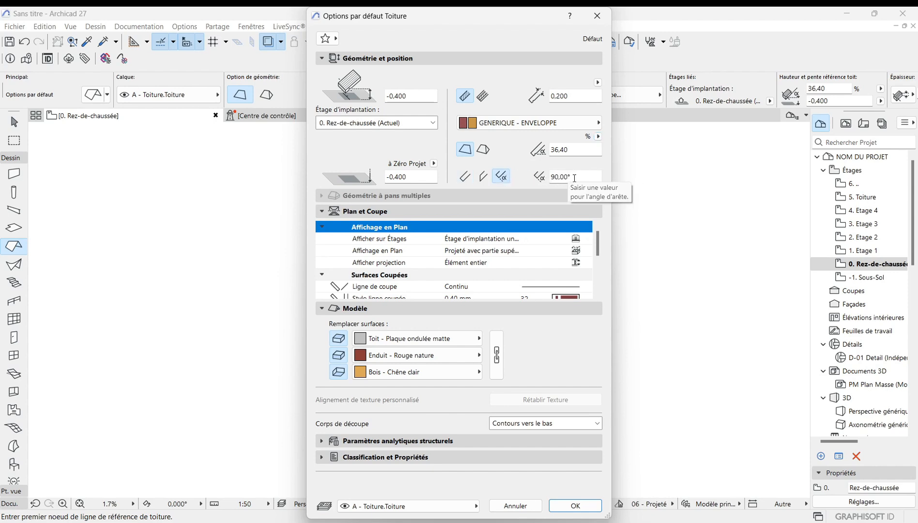
{"action": "left_click", "coordinate": [465, 176]}
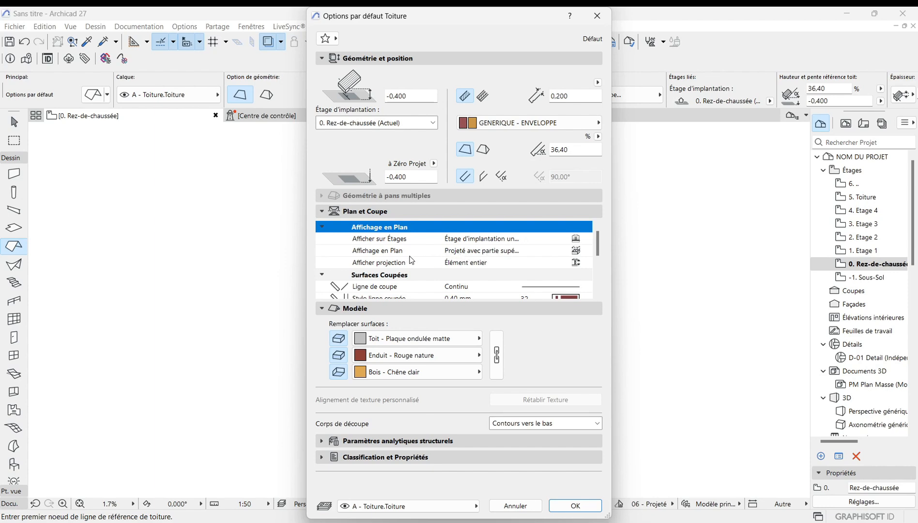
Step: Review the floor plan display, cut surface and outline settings of the roof
{"action": "left_click", "coordinate": [579, 252]}
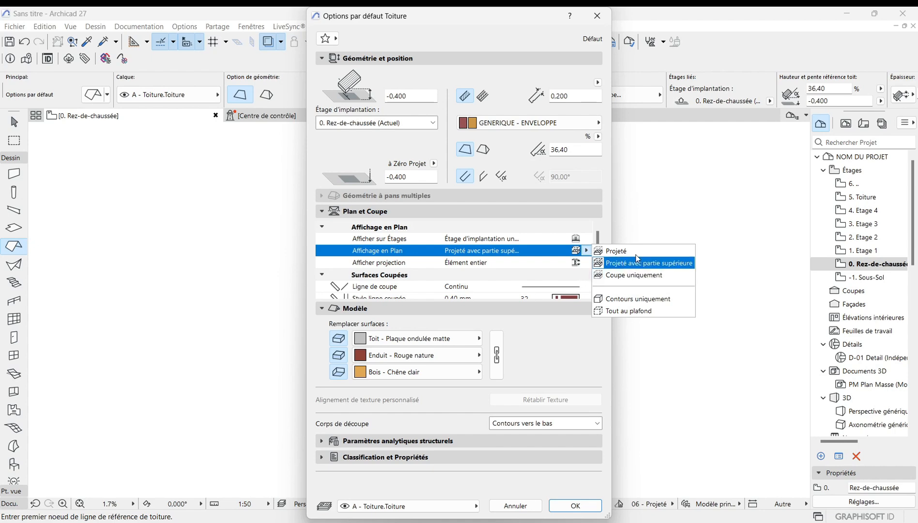
{"action": "left_click", "coordinate": [639, 236]}
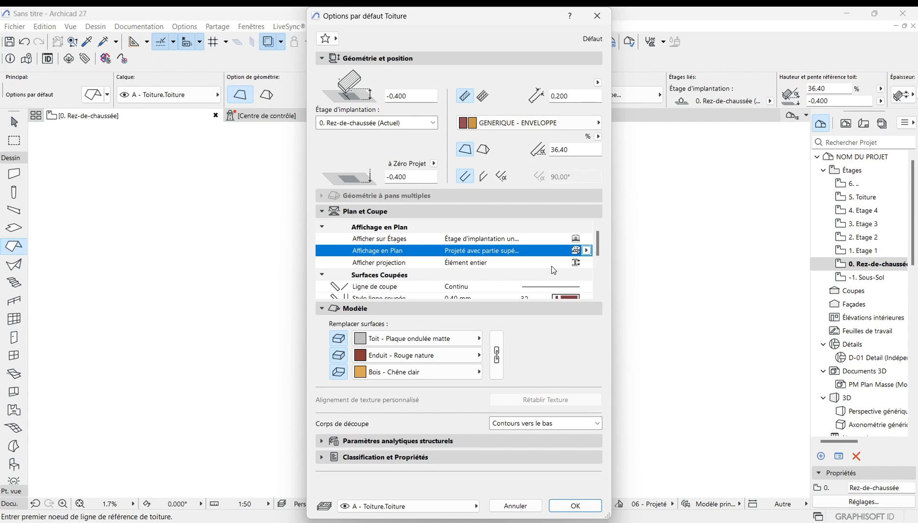
{"action": "scroll", "coordinate": [486, 262], "scroll_direction": "down", "scroll_amount": 2}
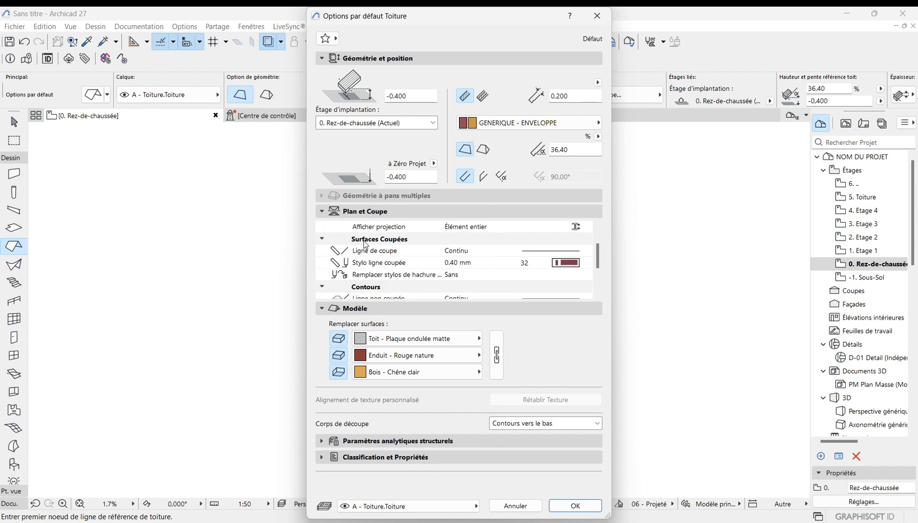
{"action": "scroll", "coordinate": [484, 252], "scroll_direction": "down", "scroll_amount": 3}
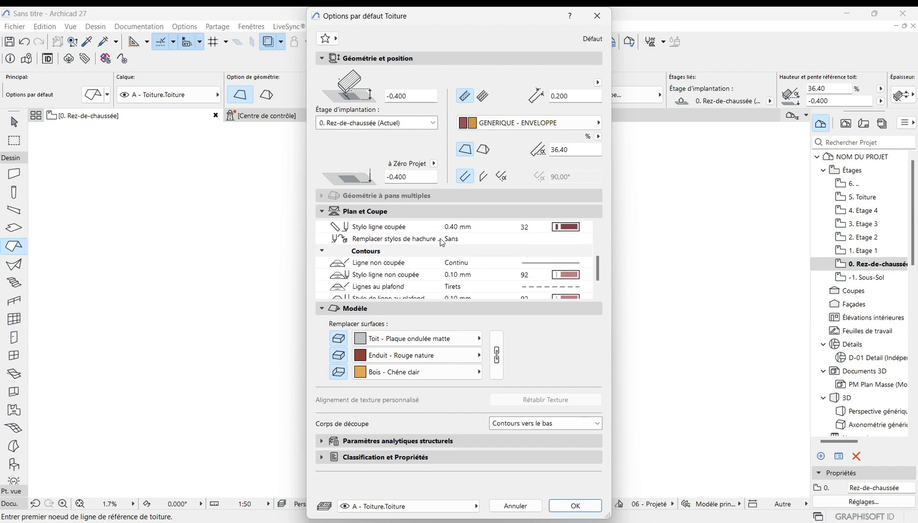
{"action": "scroll", "coordinate": [444, 244], "scroll_direction": "up", "scroll_amount": 3}
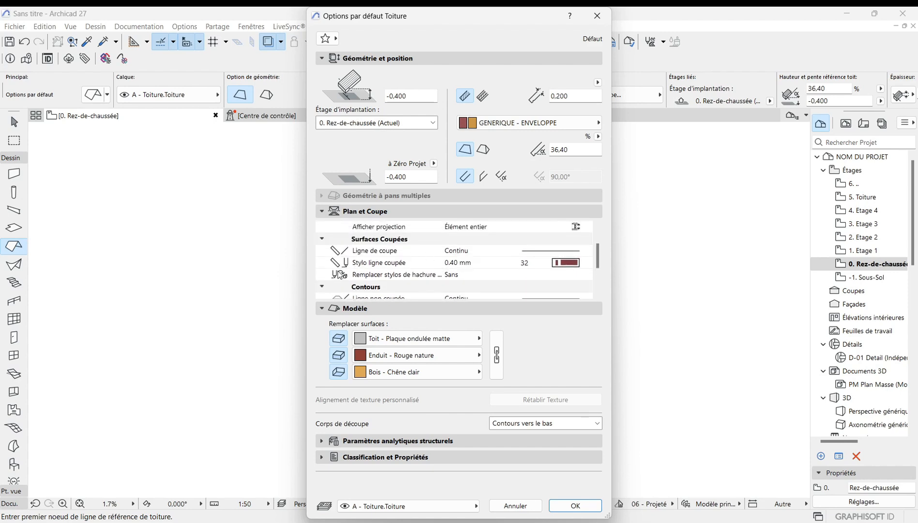
{"action": "scroll", "coordinate": [450, 262], "scroll_direction": "down", "scroll_amount": 3}
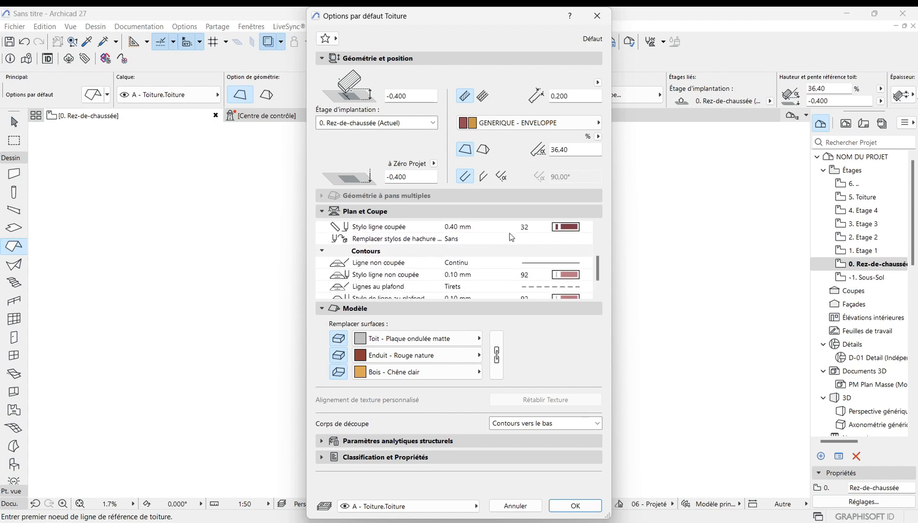
{"action": "scroll", "coordinate": [437, 236], "scroll_direction": "down", "scroll_amount": 2}
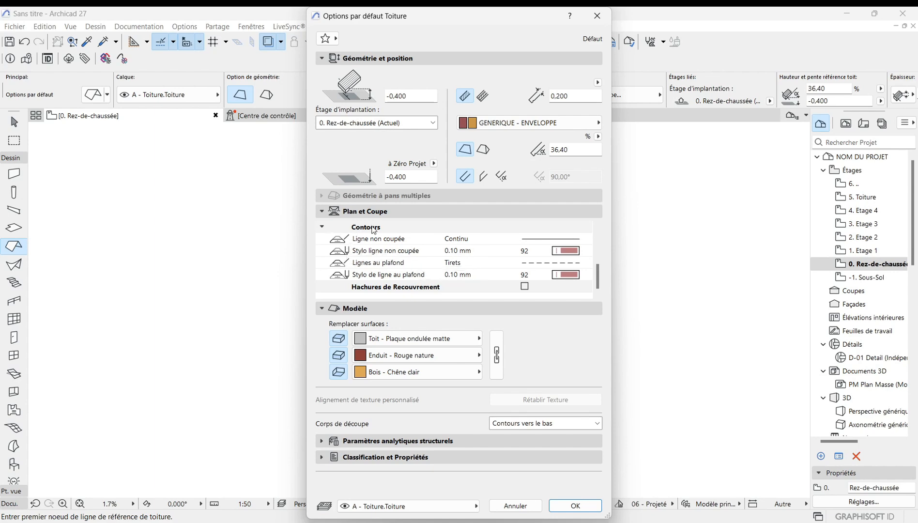
{"action": "scroll", "coordinate": [484, 264], "scroll_direction": "up", "scroll_amount": 3}
{"action": "scroll", "coordinate": [451, 262], "scroll_direction": "down", "scroll_amount": 3}
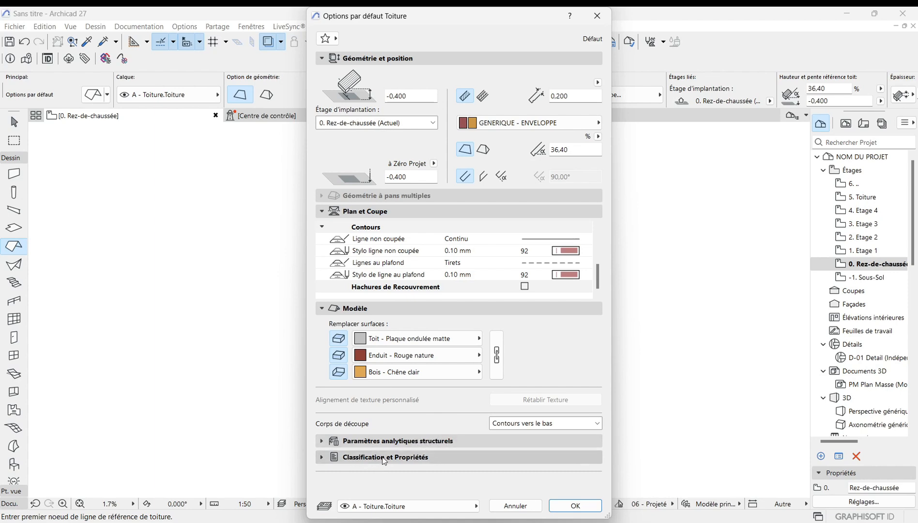
Step: Expand the Classification et Propriétés section and review its settings
{"action": "left_click", "coordinate": [405, 458]}
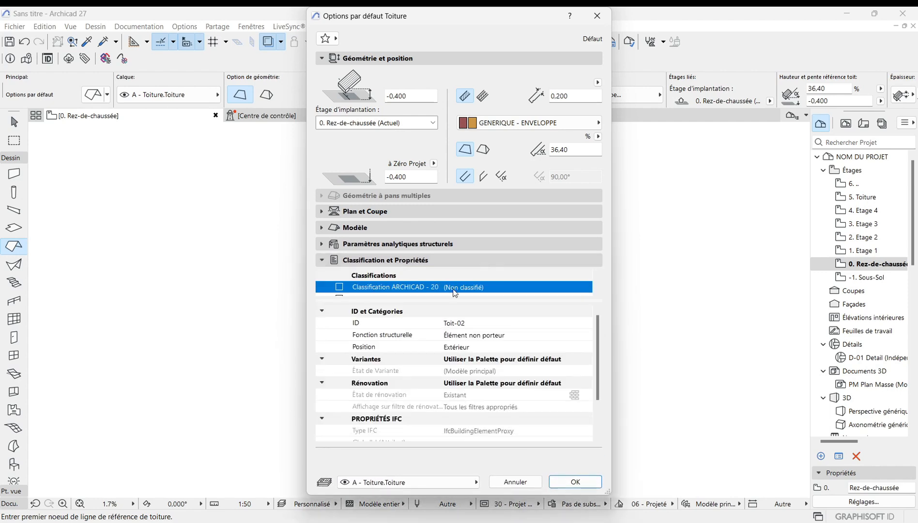
{"action": "scroll", "coordinate": [449, 375], "scroll_direction": "down", "scroll_amount": 3}
{"action": "scroll", "coordinate": [450, 378], "scroll_direction": "up", "scroll_amount": 3}
{"action": "scroll", "coordinate": [432, 361], "scroll_direction": "down", "scroll_amount": 3}
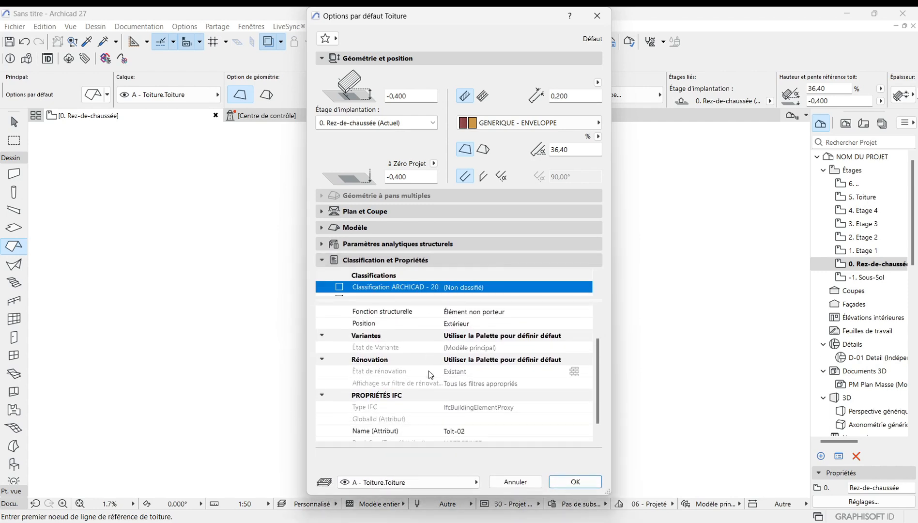
Step: Assign the A - Toiture layer, set the roof reference height to 2,000 and confirm the settings
{"action": "left_click", "coordinate": [378, 483]}
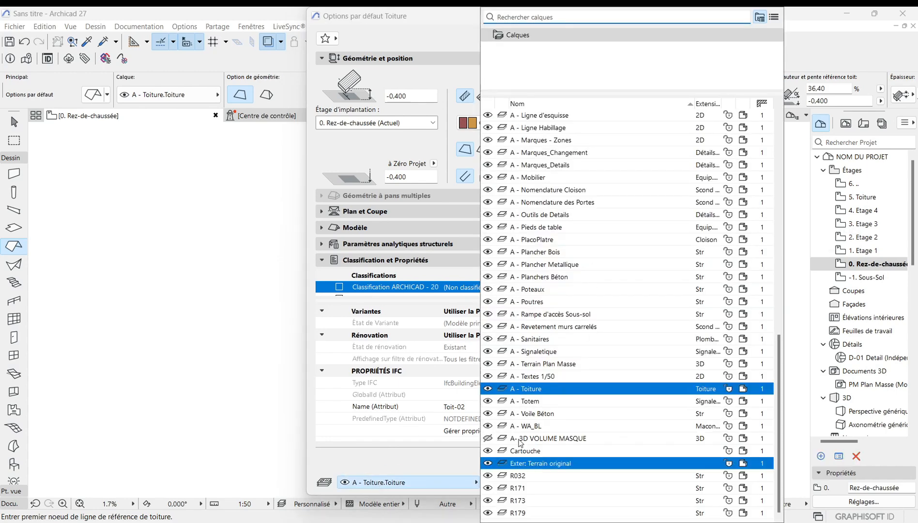
{"action": "left_click", "coordinate": [529, 390]}
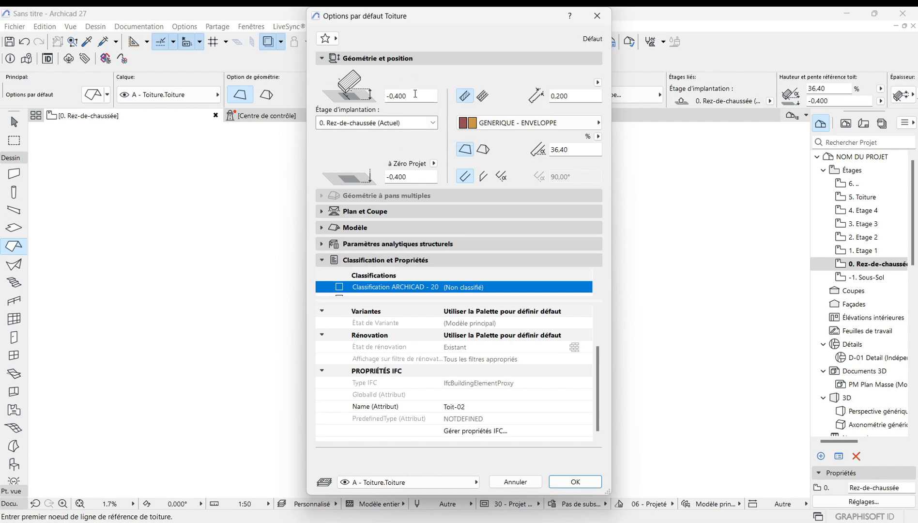
{"action": "key", "text": "BackSpace"}
{"action": "key", "text": "BackSpace"}
{"action": "key", "text": "BackSpace"}
{"action": "key", "text": "BackSpace"}
{"action": "key", "text": "BackSpace"}
{"action": "type", "text": "2,000"}
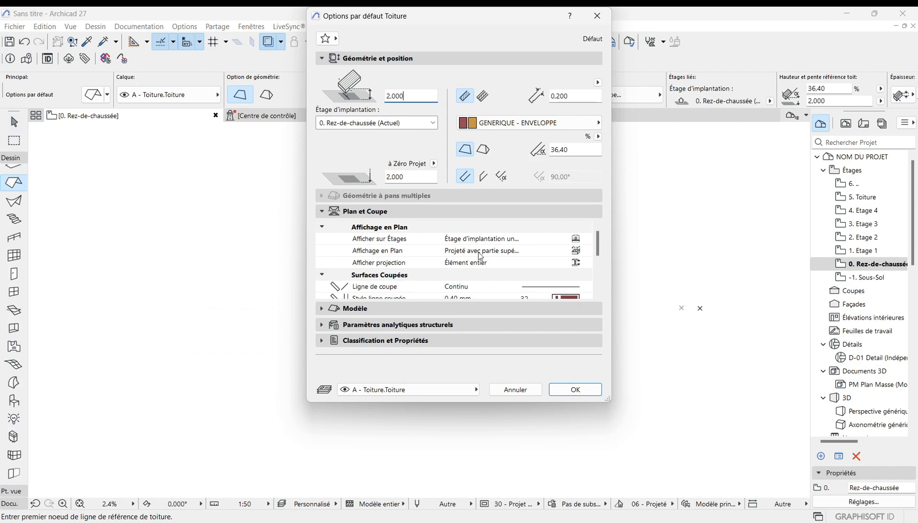
{"action": "left_click", "coordinate": [579, 392]}
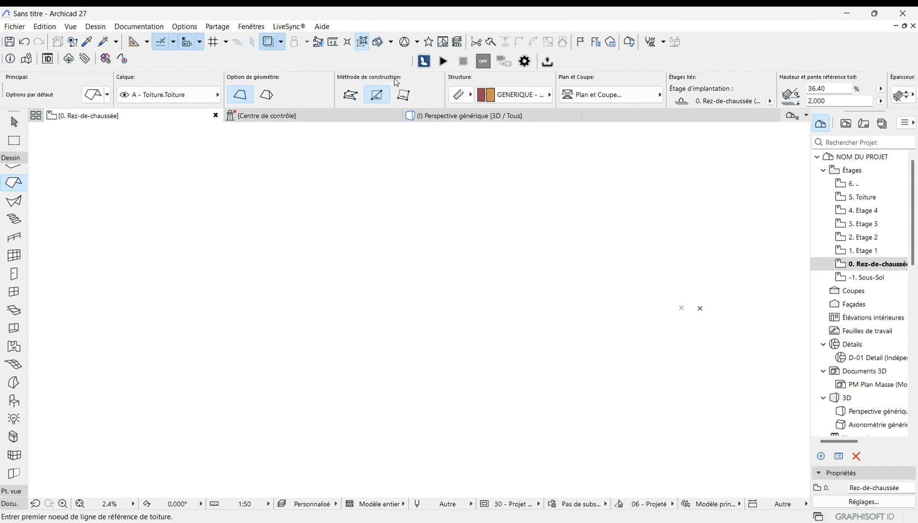
Step: Choose the rectangular construction method for the roof
{"action": "left_click", "coordinate": [350, 95]}
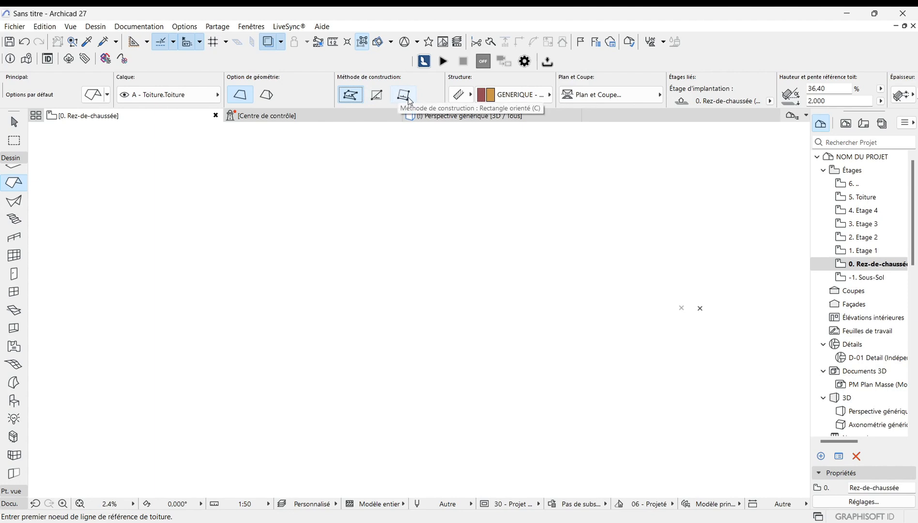
{"action": "left_click", "coordinate": [378, 95]}
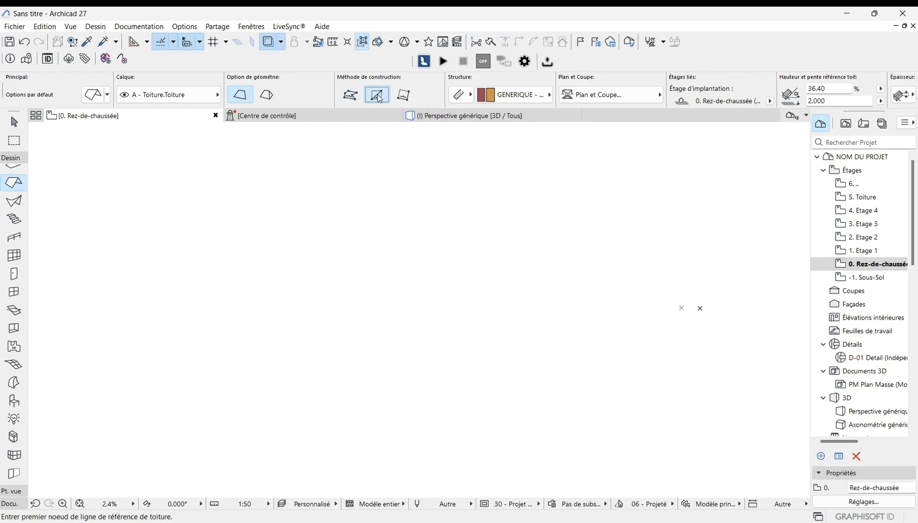
{"action": "left_click", "coordinate": [404, 95]}
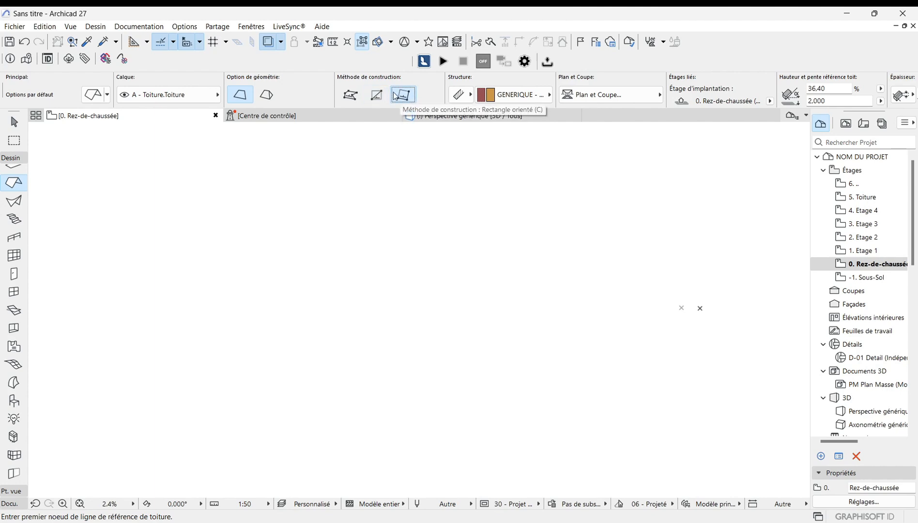
{"action": "left_click", "coordinate": [376, 97]}
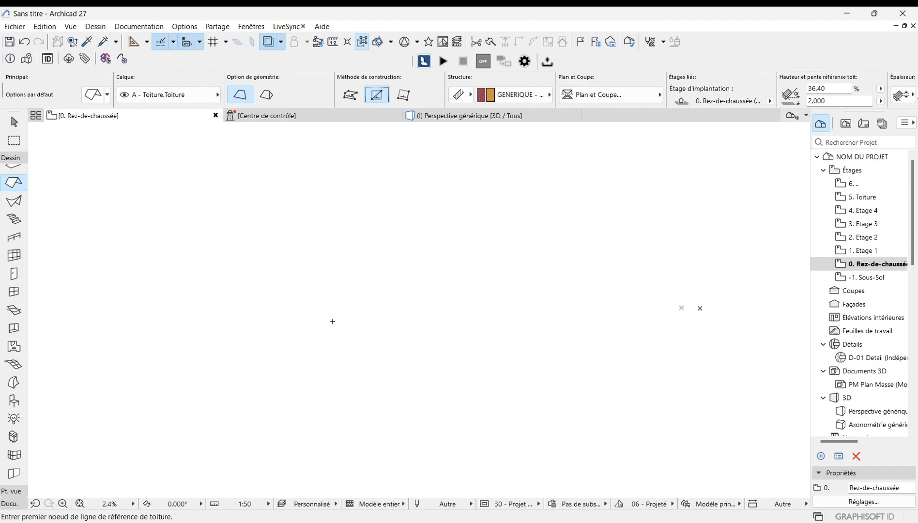
Step: Draw a rectangular roof on the ground floor, setting its reference line and slope direction, about 76 by 48 in size
{"action": "left_click", "coordinate": [361, 324]}
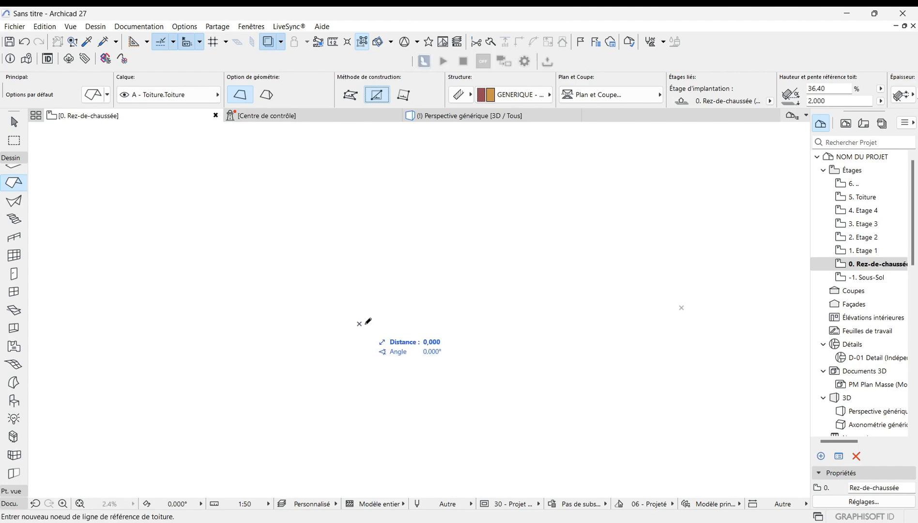
{"action": "left_click", "coordinate": [431, 323]}
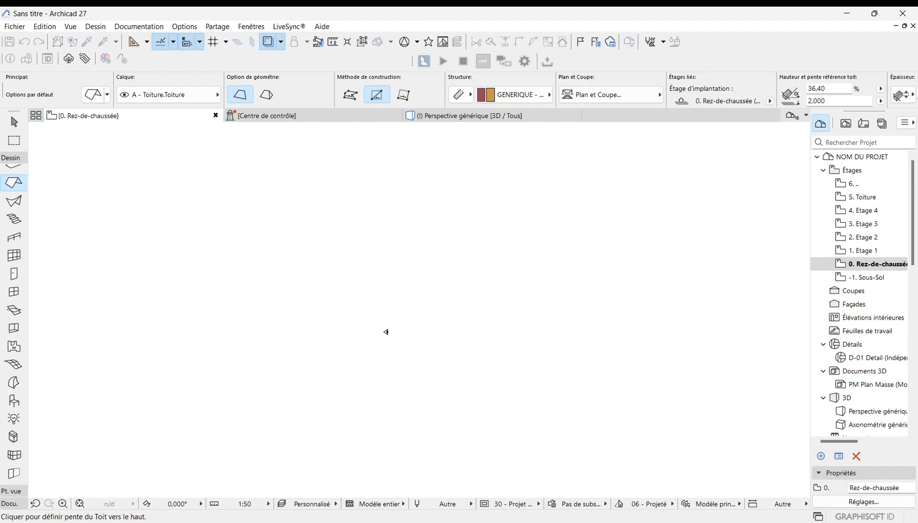
{"action": "scroll", "coordinate": [388, 368], "scroll_direction": "down", "scroll_amount": 1}
{"action": "scroll", "coordinate": [391, 297], "scroll_direction": "up", "scroll_amount": 1}
{"action": "left_click", "coordinate": [388, 303]}
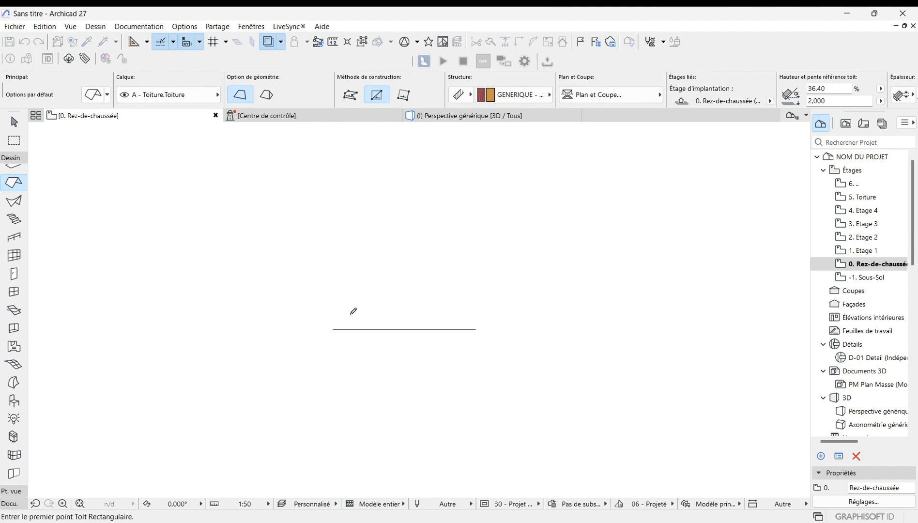
{"action": "left_click", "coordinate": [310, 360]}
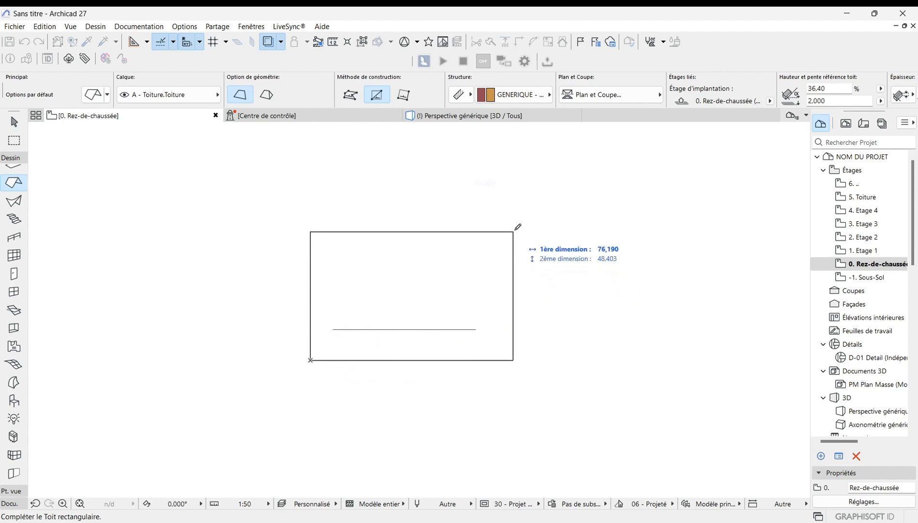
{"action": "left_click", "coordinate": [518, 227]}
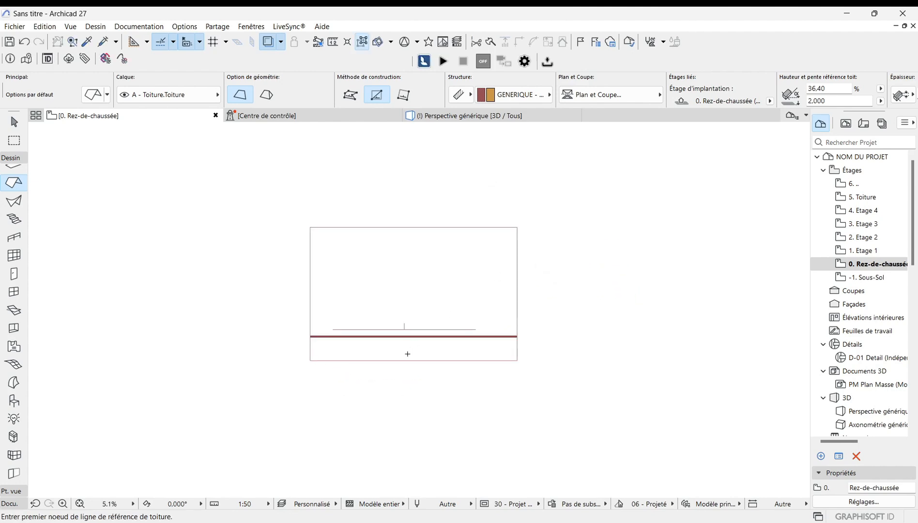
Step: Zoom around the floor plan to examine the new roof's outline and reference line
{"action": "scroll", "coordinate": [407, 352], "scroll_direction": "up", "scroll_amount": 1}
{"action": "scroll", "coordinate": [413, 443], "scroll_direction": "down", "scroll_amount": 1}
{"action": "scroll", "coordinate": [401, 409], "scroll_direction": "up", "scroll_amount": 3}
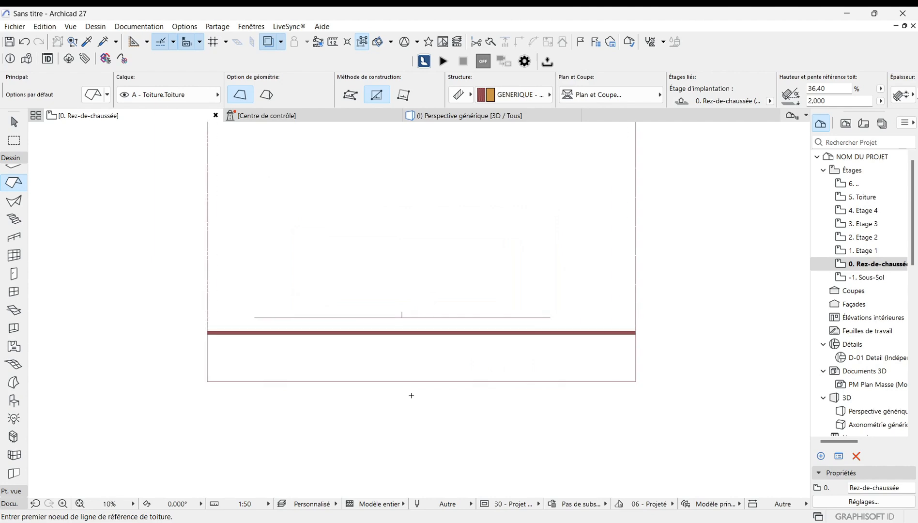
{"action": "scroll", "coordinate": [412, 410], "scroll_direction": "down", "scroll_amount": 1}
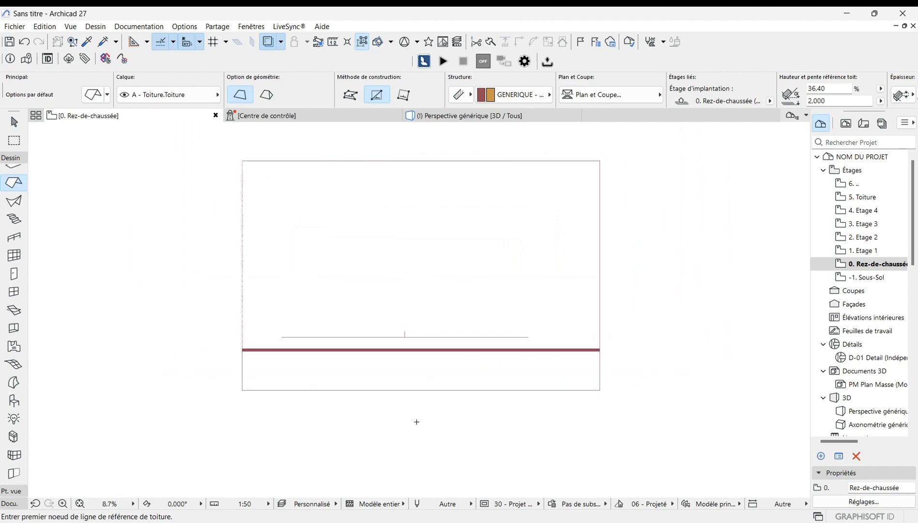
{"action": "scroll", "coordinate": [417, 422], "scroll_direction": "up", "scroll_amount": 1}
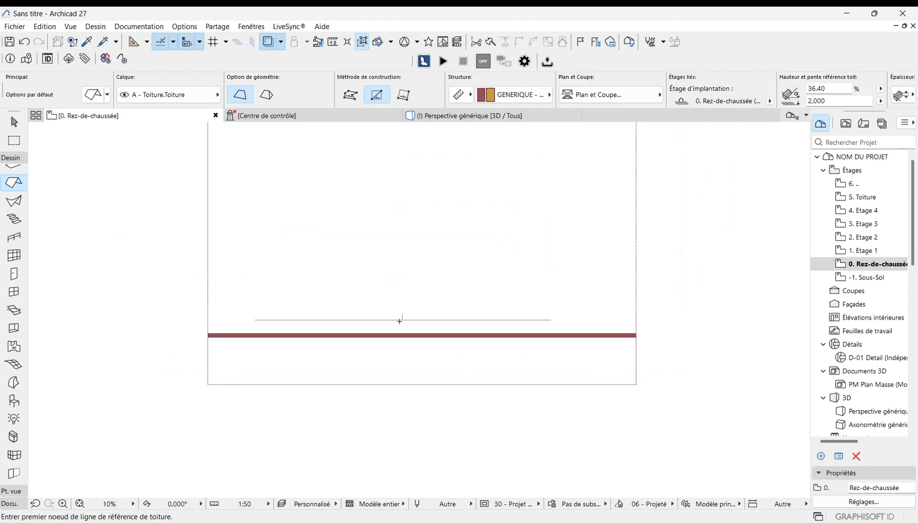
{"action": "scroll", "coordinate": [397, 320], "scroll_direction": "up", "scroll_amount": 3}
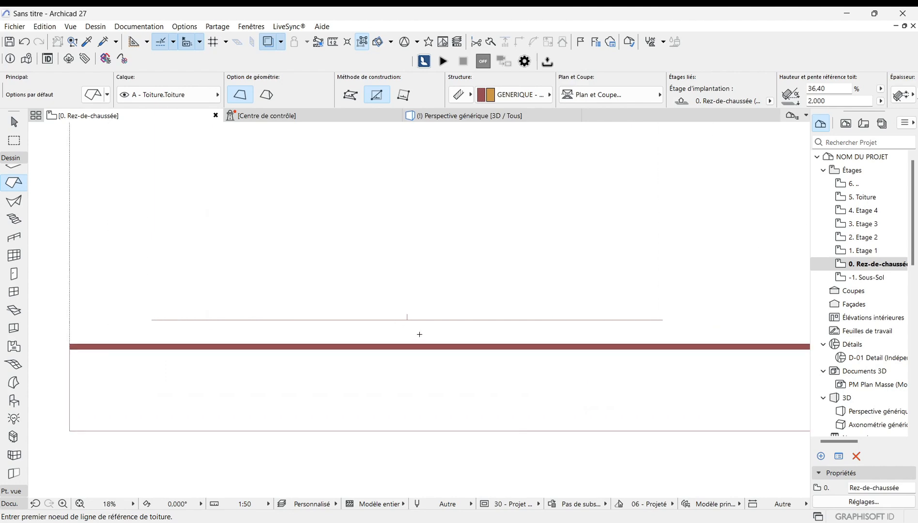
{"action": "scroll", "coordinate": [527, 332], "scroll_direction": "down", "scroll_amount": 1}
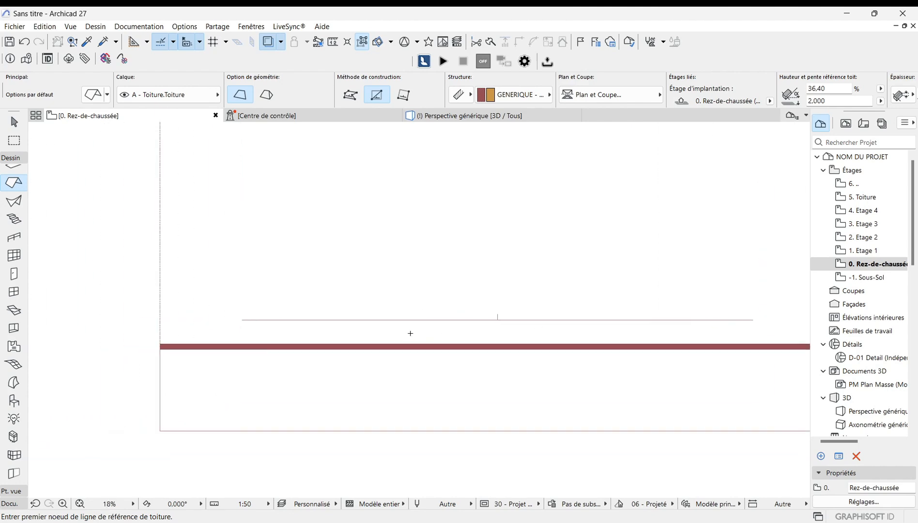
{"action": "scroll", "coordinate": [398, 335], "scroll_direction": "down", "scroll_amount": 3}
{"action": "scroll", "coordinate": [256, 391], "scroll_direction": "down", "scroll_amount": 1}
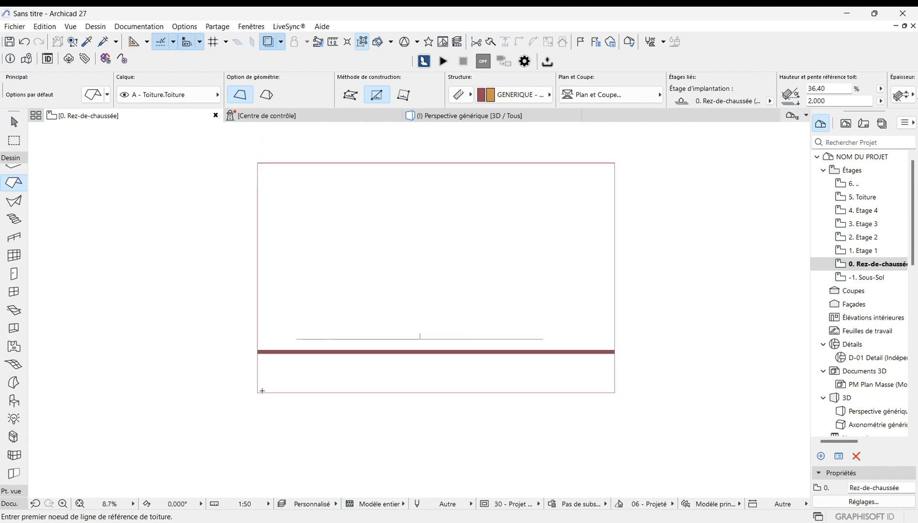
{"action": "scroll", "coordinate": [625, 364], "scroll_direction": "up", "scroll_amount": 2}
{"action": "scroll", "coordinate": [652, 365], "scroll_direction": "down", "scroll_amount": 2}
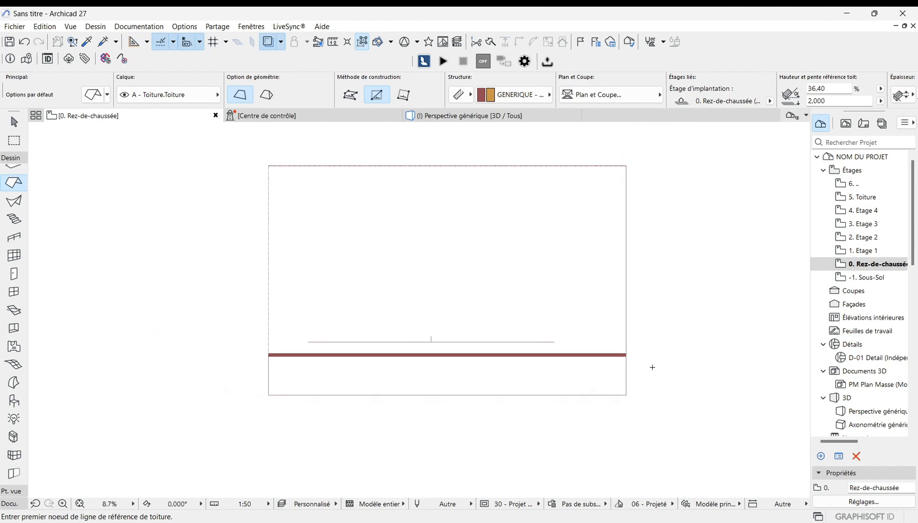
{"action": "scroll", "coordinate": [444, 357], "scroll_direction": "up", "scroll_amount": 1}
{"action": "scroll", "coordinate": [445, 357], "scroll_direction": "up", "scroll_amount": 1}
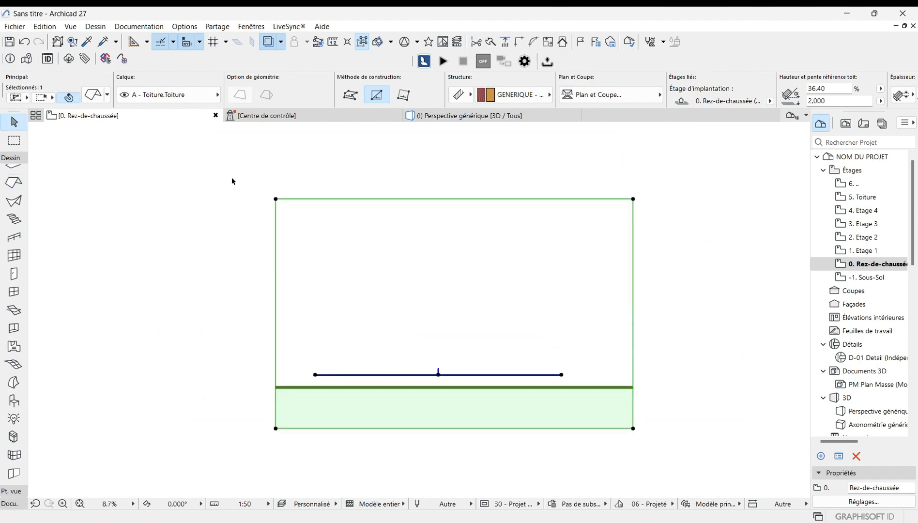
Step: Open the 3D perspective and inspect the roof from several angles
{"action": "left_click", "coordinate": [467, 115]}
{"action": "scroll", "coordinate": [393, 310], "scroll_direction": "down", "scroll_amount": 3}
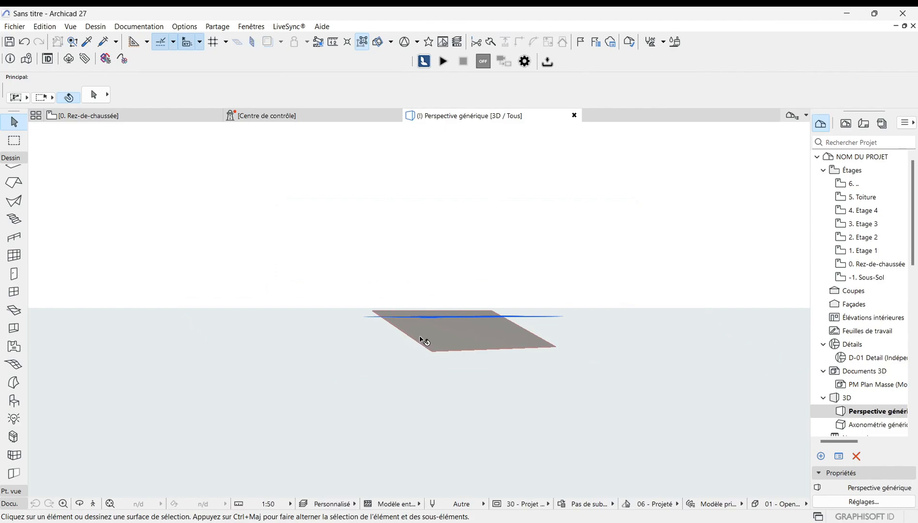
{"action": "scroll", "coordinate": [422, 338], "scroll_direction": "up", "scroll_amount": 5}
{"action": "scroll", "coordinate": [447, 342], "scroll_direction": "up", "scroll_amount": 6}
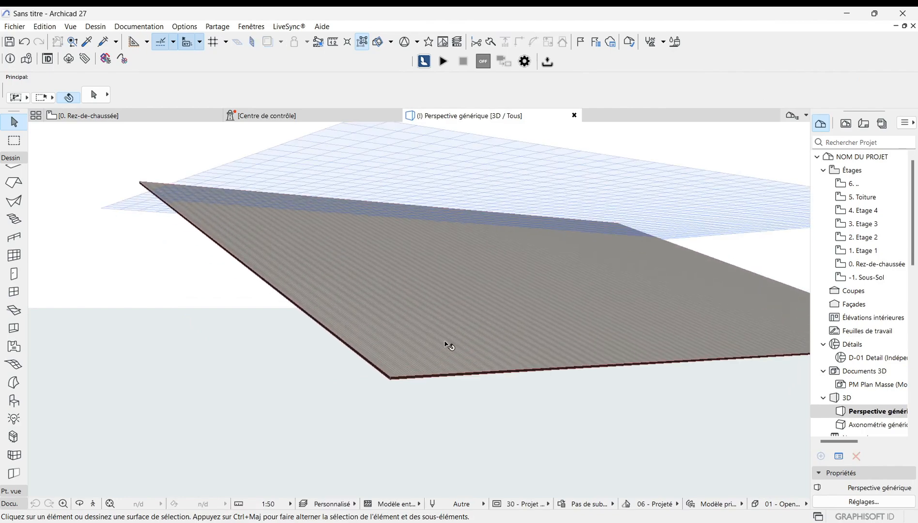
{"action": "scroll", "coordinate": [428, 374], "scroll_direction": "up", "scroll_amount": 5}
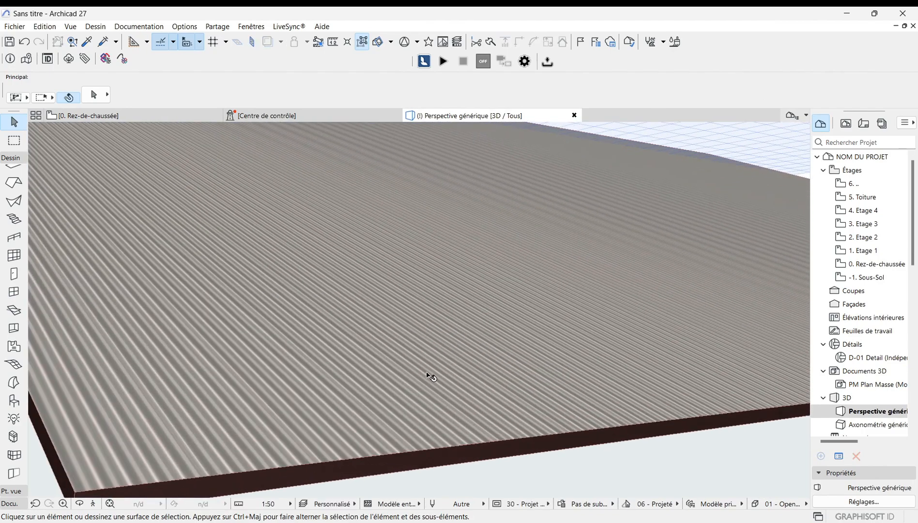
{"action": "scroll", "coordinate": [473, 330], "scroll_direction": "down", "scroll_amount": 2}
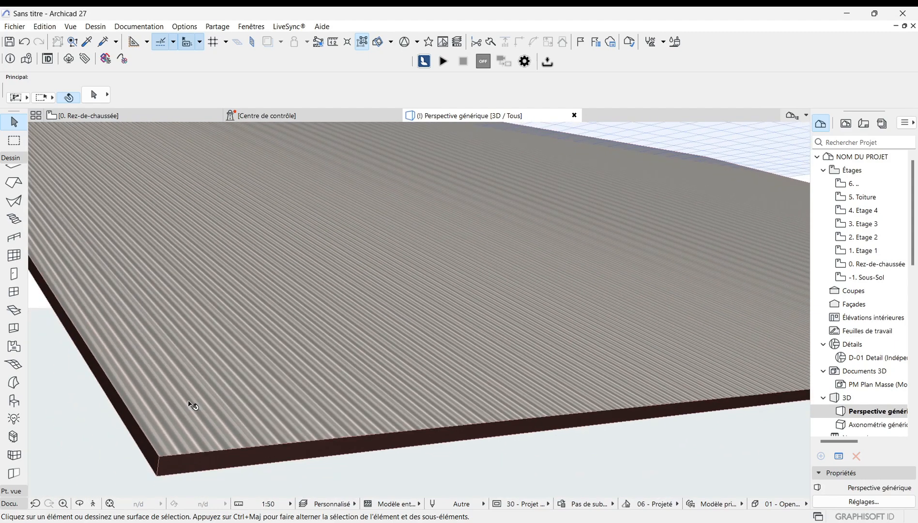
{"action": "scroll", "coordinate": [266, 391], "scroll_direction": "up", "scroll_amount": 4}
{"action": "scroll", "coordinate": [459, 276], "scroll_direction": "down", "scroll_amount": 2}
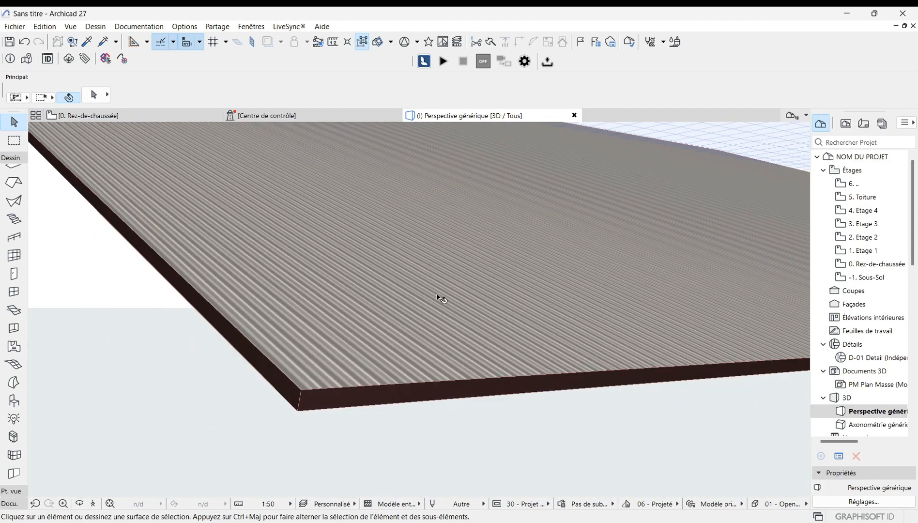
{"action": "scroll", "coordinate": [260, 404], "scroll_direction": "up", "scroll_amount": 3}
{"action": "scroll", "coordinate": [300, 397], "scroll_direction": "down", "scroll_amount": 4}
{"action": "scroll", "coordinate": [328, 377], "scroll_direction": "up", "scroll_amount": 5}
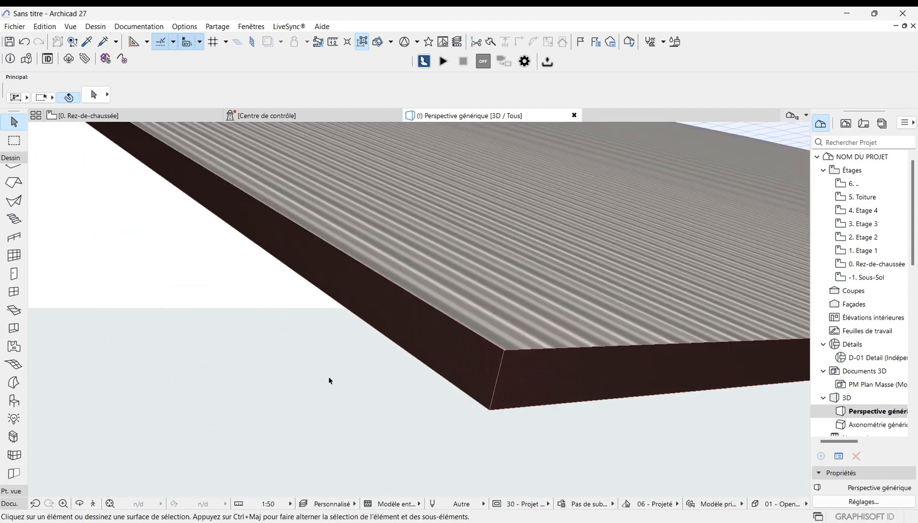
{"action": "scroll", "coordinate": [379, 355], "scroll_direction": "down", "scroll_amount": 5}
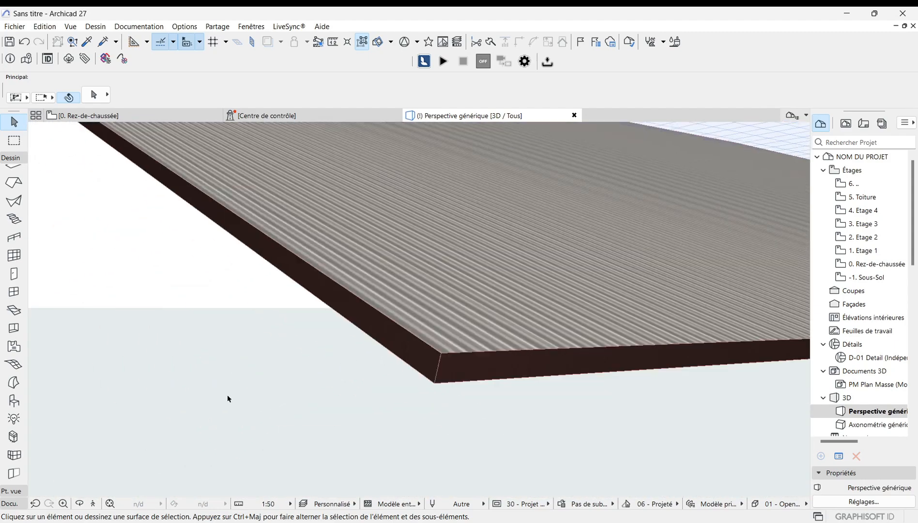
{"action": "left_click", "coordinate": [79, 505]}
{"action": "left_click_drag", "start_coordinate": [271, 412], "coordinate": [388, 343]}
{"action": "left_click_drag", "start_coordinate": [418, 301], "coordinate": [407, 388]}
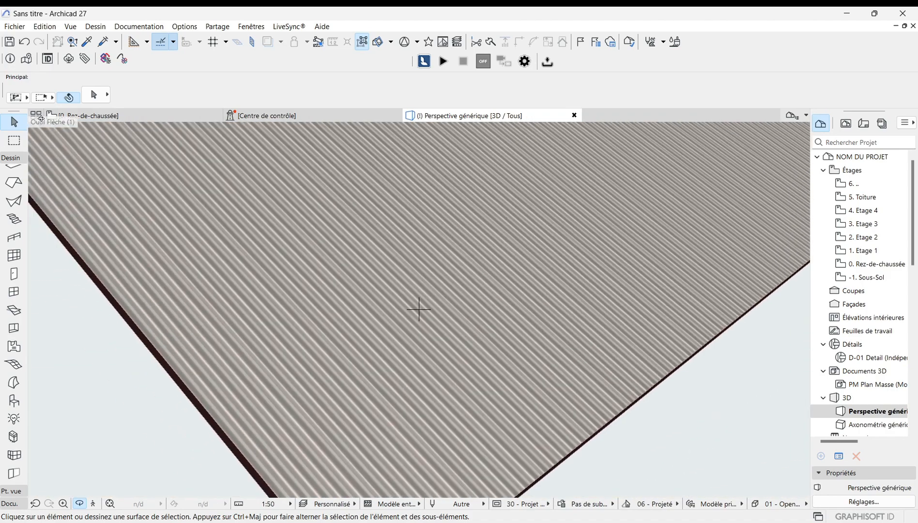
Step: Return to the ground floor plan and delete the roof
{"action": "left_click", "coordinate": [121, 117]}
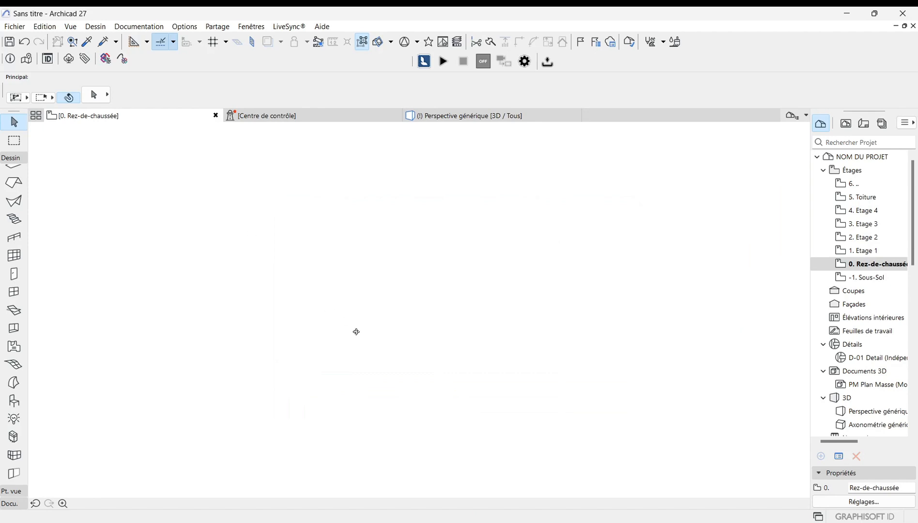
{"action": "key", "text": "Delete"}
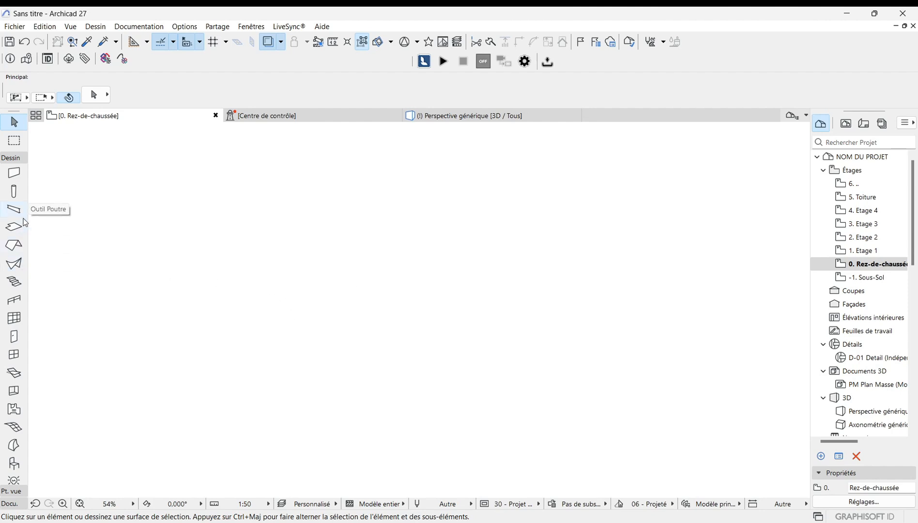
Step: Open the Wall tool's default settings and close them with OK
{"action": "left_click", "coordinate": [14, 175]}
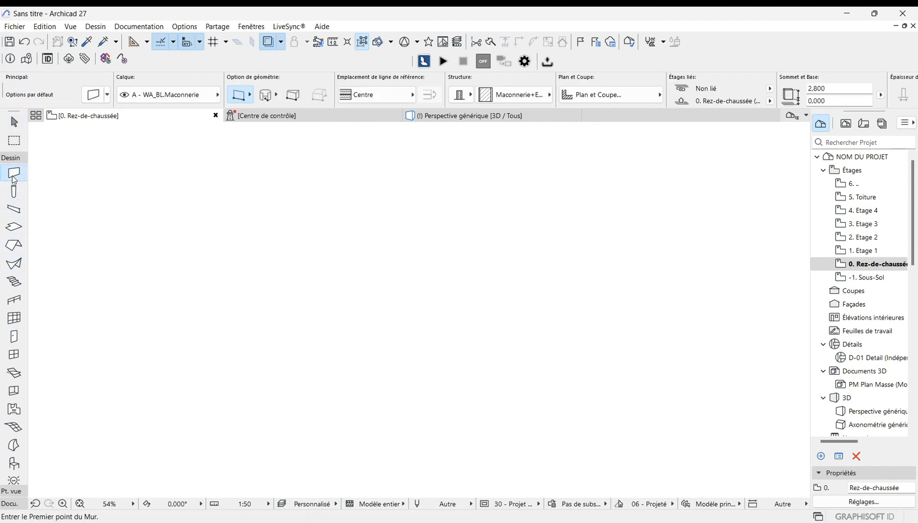
{"action": "double_click", "coordinate": [14, 175]}
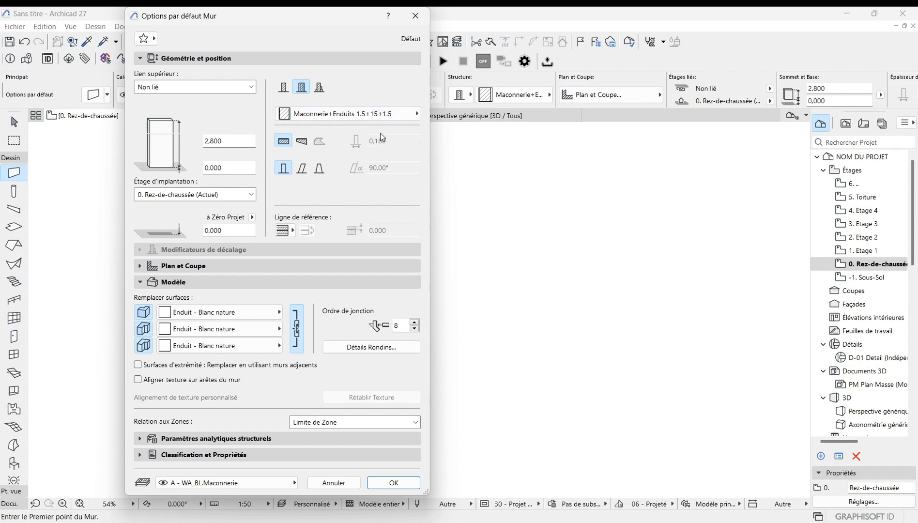
{"action": "left_click", "coordinate": [393, 483]}
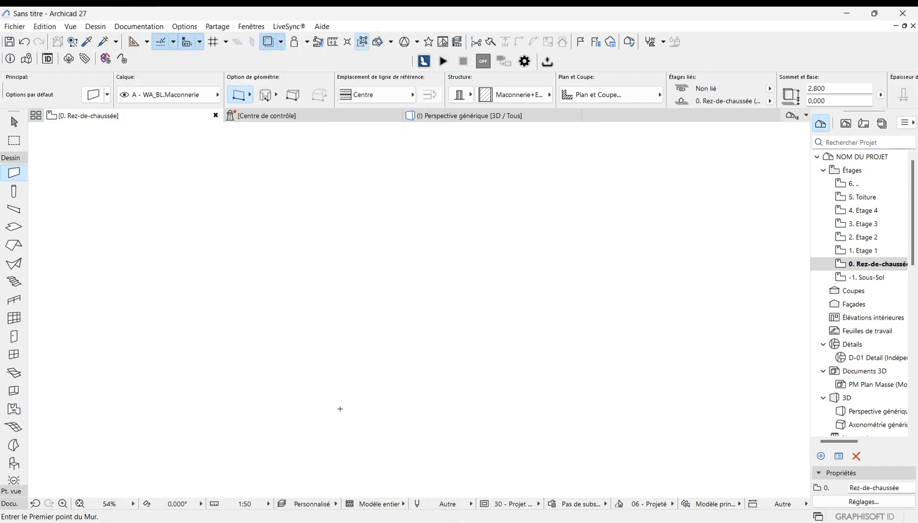
Step: Draw a closed rectangle of four walls about 4.8 by 3.5 m on the ground floor
{"action": "left_click", "coordinate": [341, 396]}
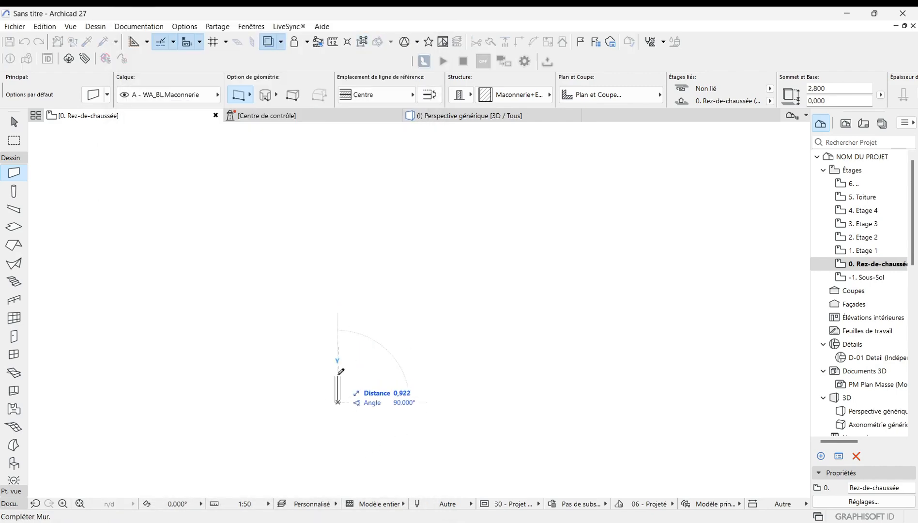
{"action": "left_click", "coordinate": [339, 268]}
{"action": "left_click", "coordinate": [338, 267]}
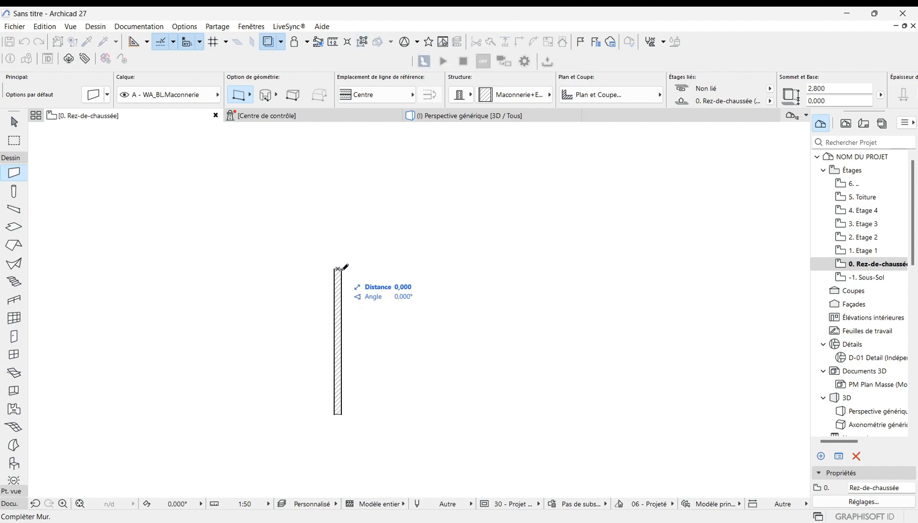
{"action": "left_click", "coordinate": [543, 268]}
{"action": "left_click", "coordinate": [543, 268]}
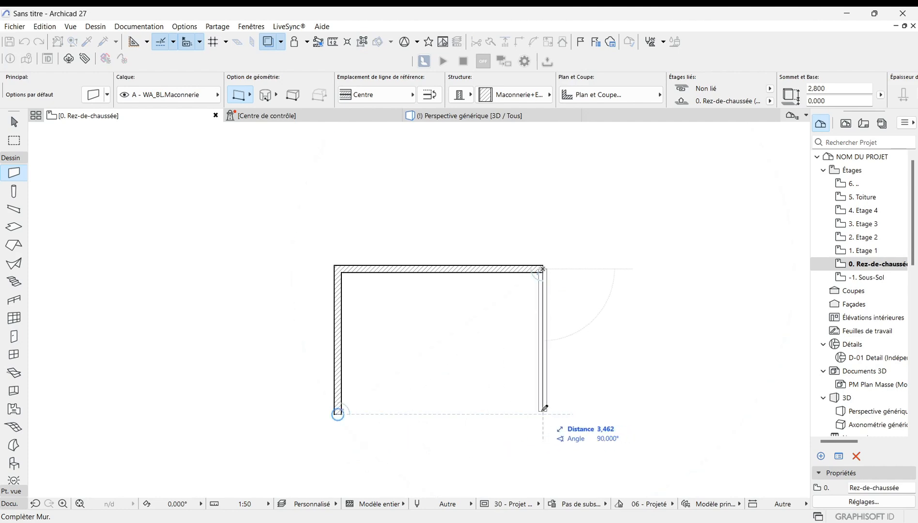
{"action": "left_click", "coordinate": [544, 412]}
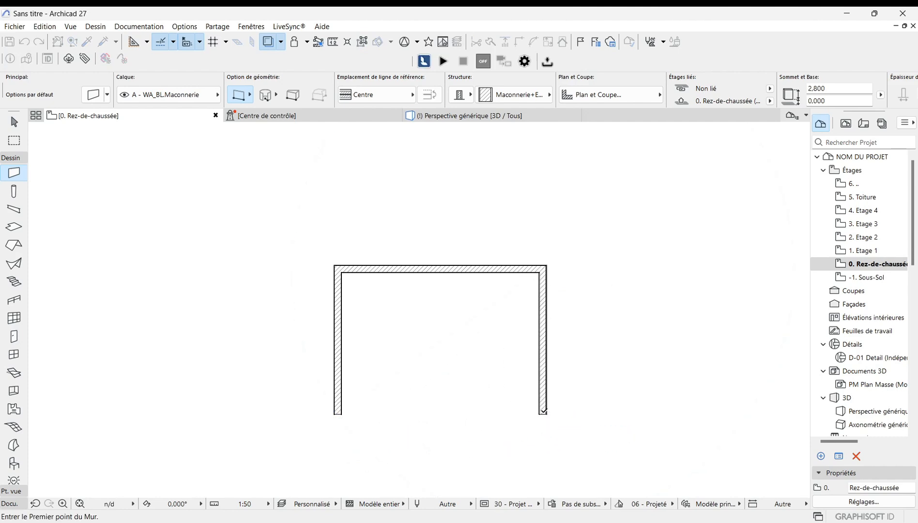
{"action": "left_click", "coordinate": [340, 411]}
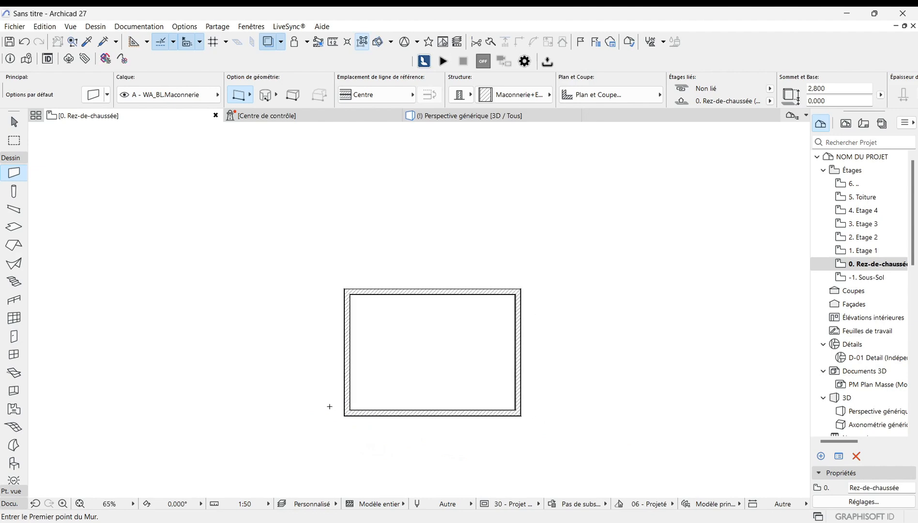
{"action": "scroll", "coordinate": [382, 410], "scroll_direction": "down", "scroll_amount": 2}
{"action": "scroll", "coordinate": [380, 412], "scroll_direction": "up", "scroll_amount": 5}
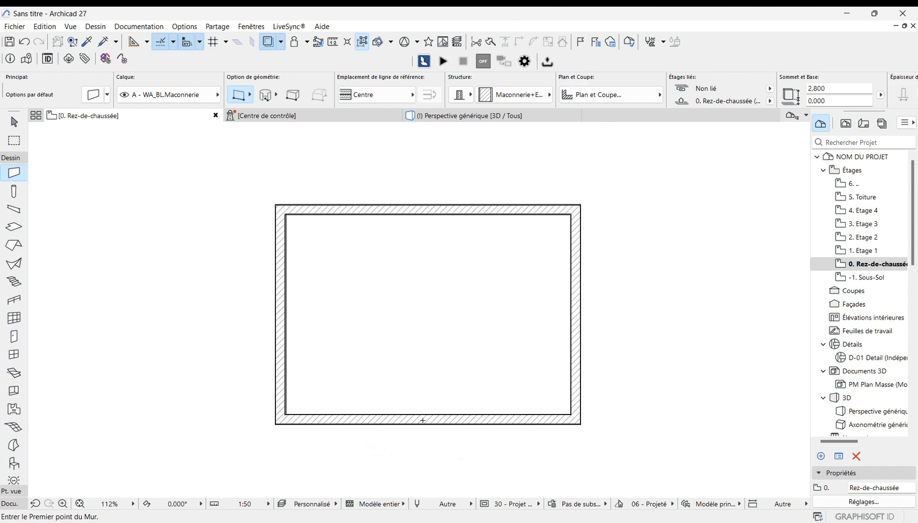
{"action": "scroll", "coordinate": [406, 418], "scroll_direction": "down", "scroll_amount": 2}
{"action": "scroll", "coordinate": [422, 424], "scroll_direction": "up", "scroll_amount": 1}
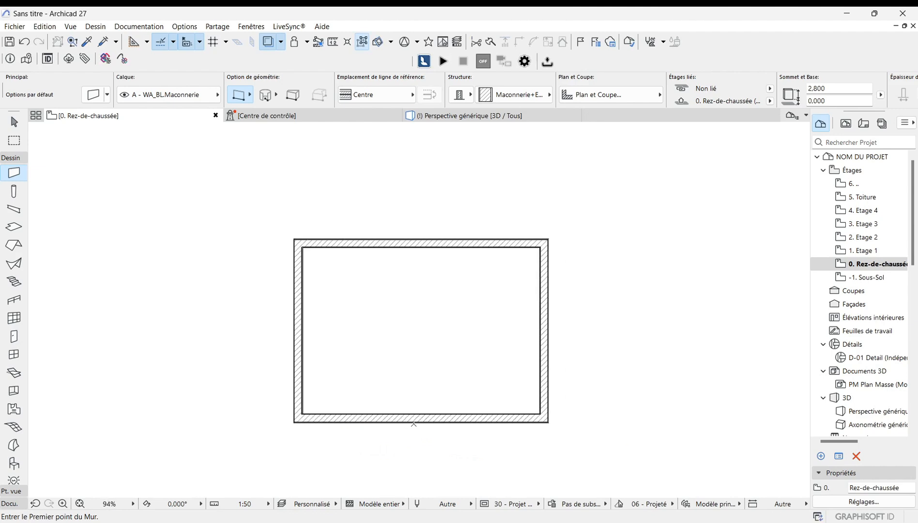
{"action": "scroll", "coordinate": [482, 430], "scroll_direction": "down", "scroll_amount": 1}
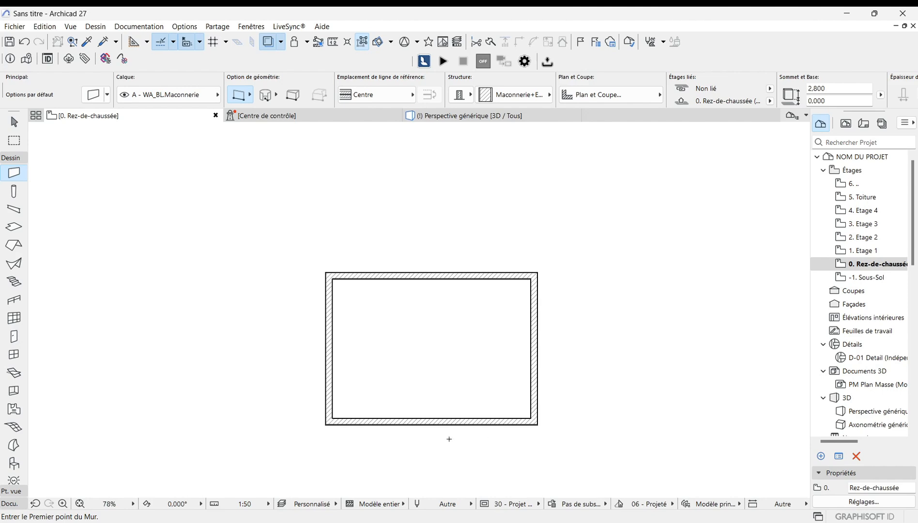
{"action": "scroll", "coordinate": [449, 439], "scroll_direction": "up", "scroll_amount": 1}
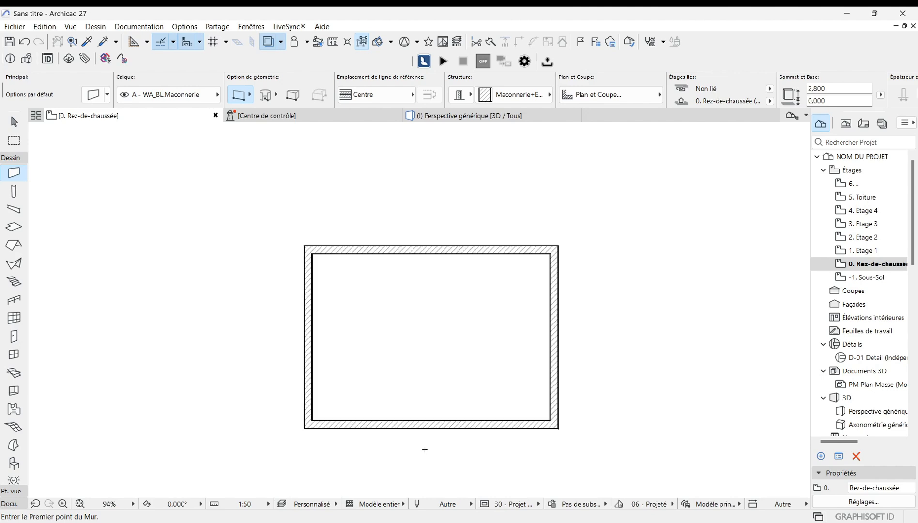
Step: Switch to the Roof tool, open its default settings and accept them with OK
{"action": "scroll", "coordinate": [425, 449], "scroll_direction": "down", "scroll_amount": 1}
{"action": "scroll", "coordinate": [425, 450], "scroll_direction": "up", "scroll_amount": 1}
{"action": "scroll", "coordinate": [452, 444], "scroll_direction": "up", "scroll_amount": 1}
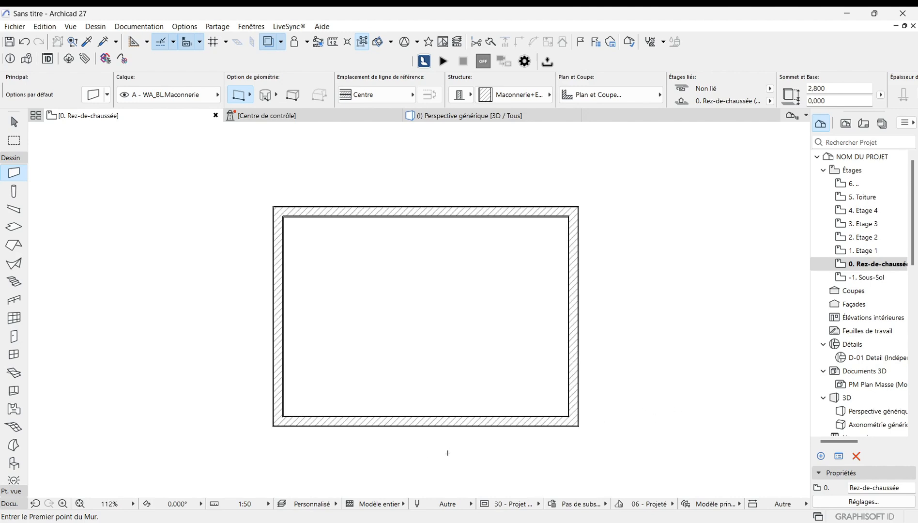
{"action": "scroll", "coordinate": [447, 453], "scroll_direction": "down", "scroll_amount": 1}
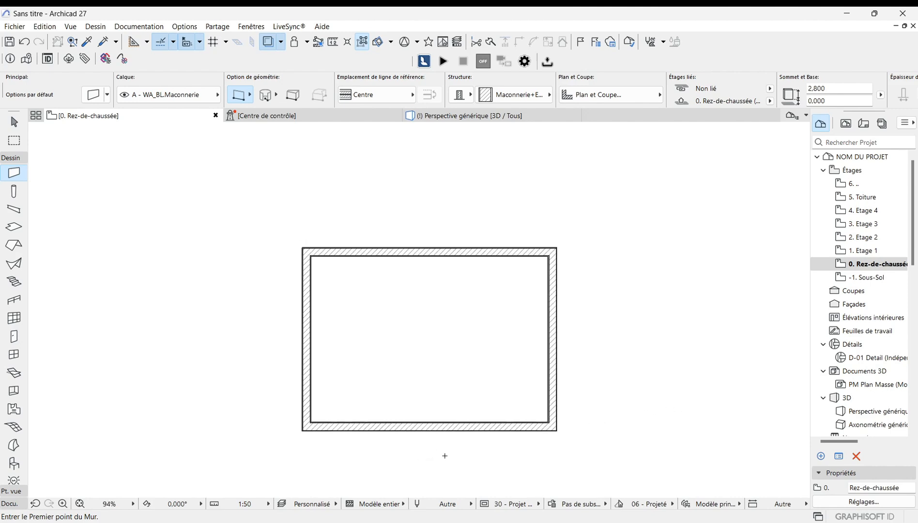
{"action": "key", "text": "Escape"}
{"action": "left_click", "coordinate": [14, 245]}
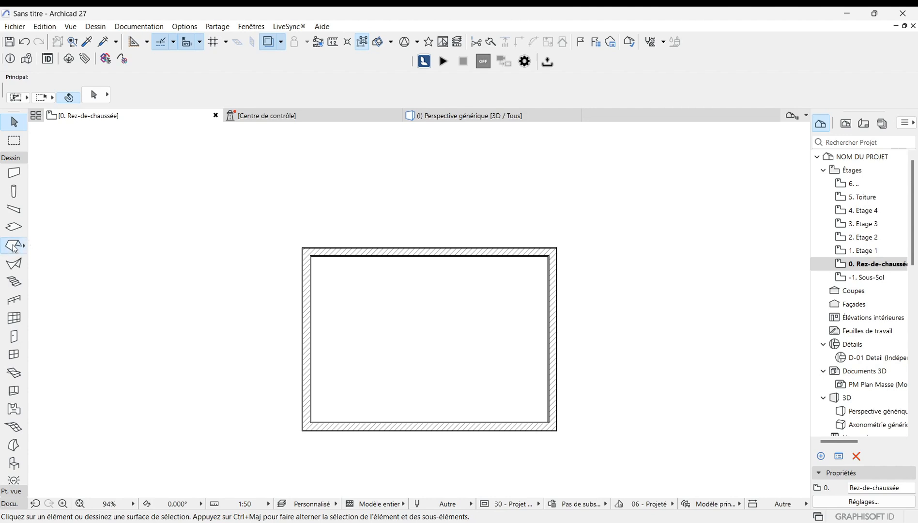
{"action": "double_click", "coordinate": [13, 246]}
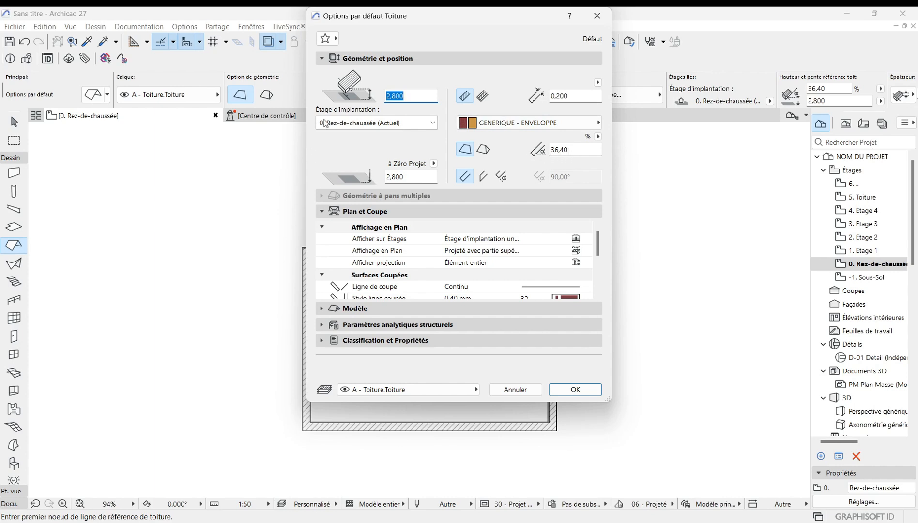
{"action": "left_click", "coordinate": [410, 96]}
{"action": "left_click", "coordinate": [577, 390]}
Step: Draw a rectangular roof with its reference line along the bottom wall's outer edge, sloping inward, about 5.2 by 1.3 m
{"action": "scroll", "coordinate": [393, 441], "scroll_direction": "up", "scroll_amount": 5}
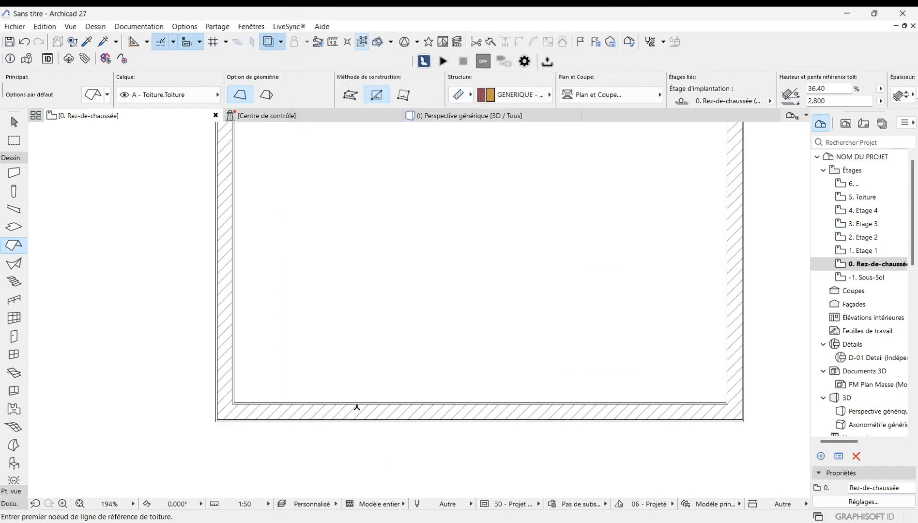
{"action": "scroll", "coordinate": [357, 408], "scroll_direction": "down", "scroll_amount": 3}
{"action": "scroll", "coordinate": [356, 420], "scroll_direction": "up", "scroll_amount": 2}
{"action": "scroll", "coordinate": [476, 463], "scroll_direction": "down", "scroll_amount": 1}
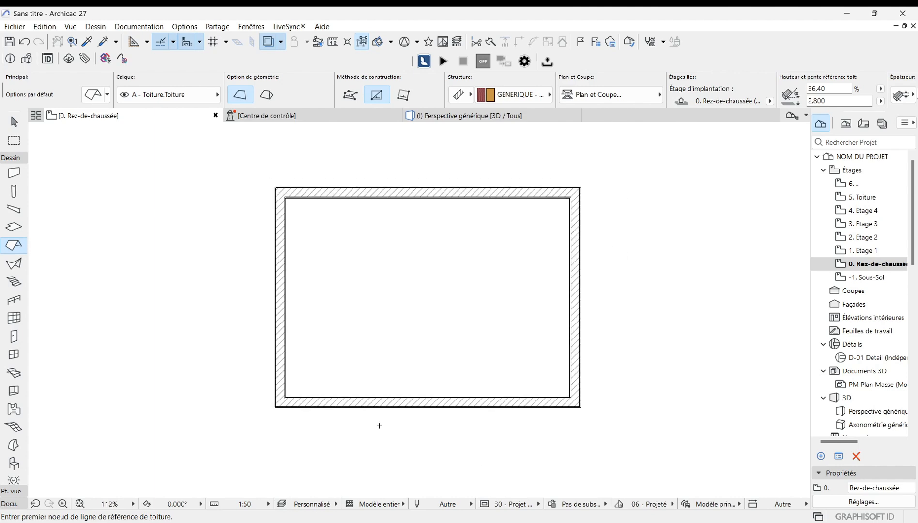
{"action": "scroll", "coordinate": [377, 425], "scroll_direction": "up", "scroll_amount": 4}
{"action": "scroll", "coordinate": [380, 407], "scroll_direction": "up", "scroll_amount": 4}
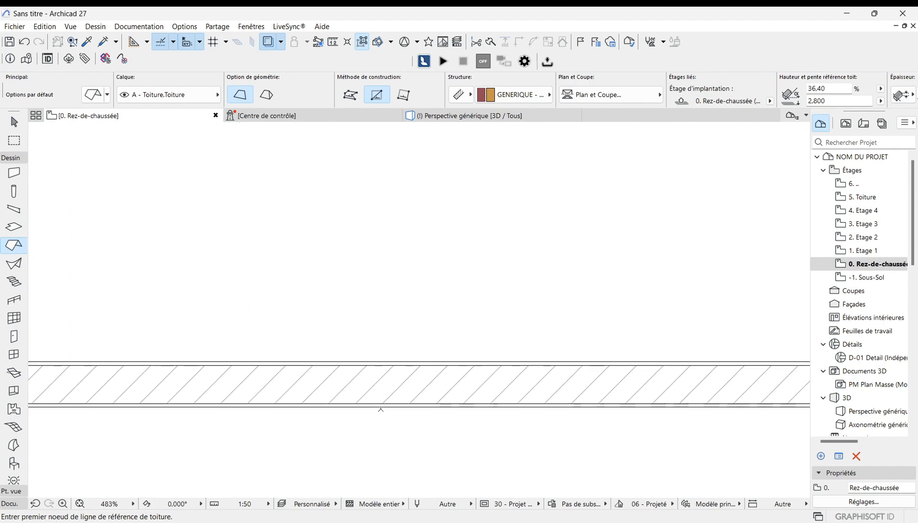
{"action": "left_click", "coordinate": [160, 408]}
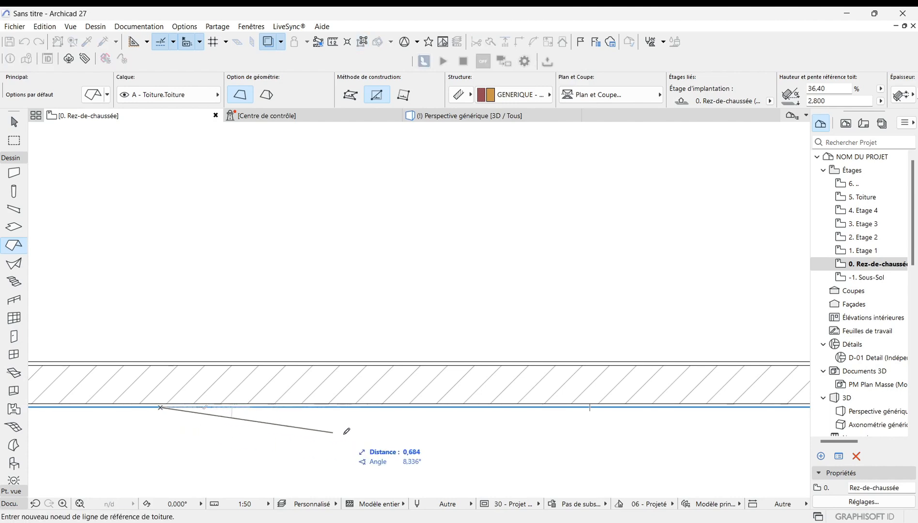
{"action": "left_click", "coordinate": [609, 407]}
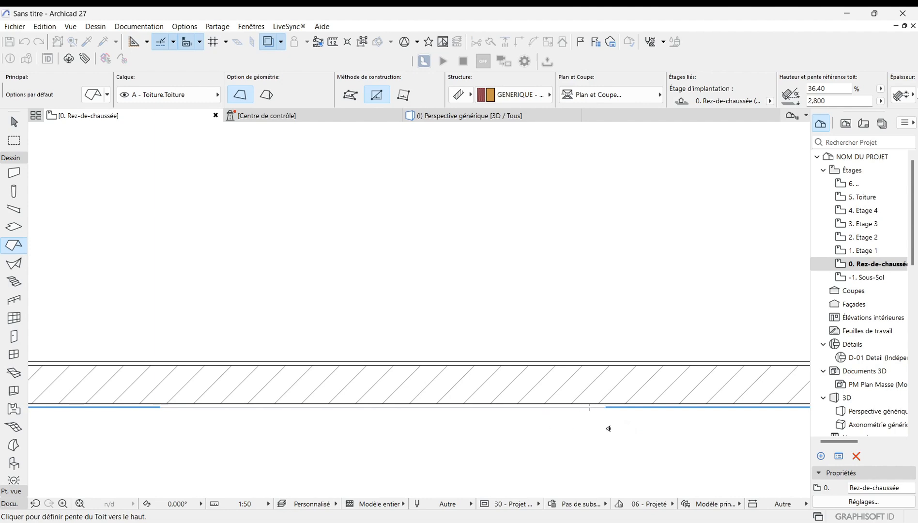
{"action": "scroll", "coordinate": [624, 432], "scroll_direction": "down", "scroll_amount": 2}
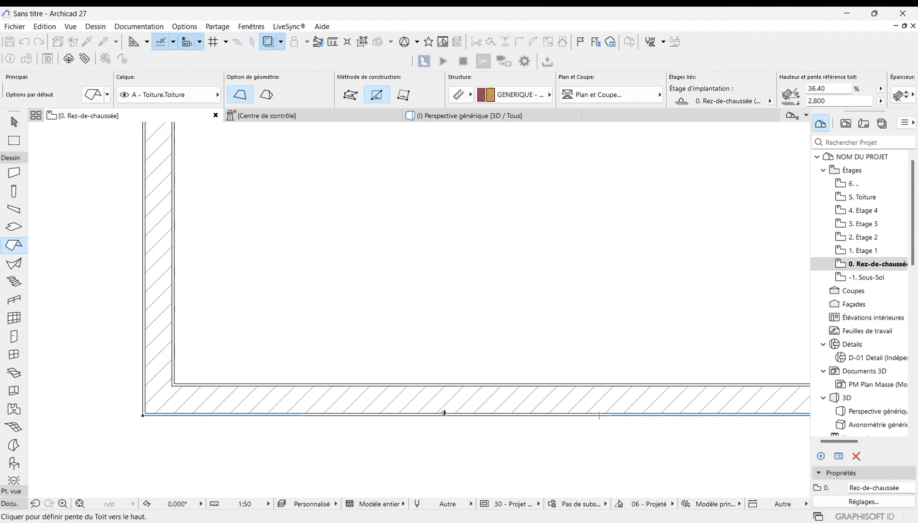
{"action": "left_click", "coordinate": [455, 320]}
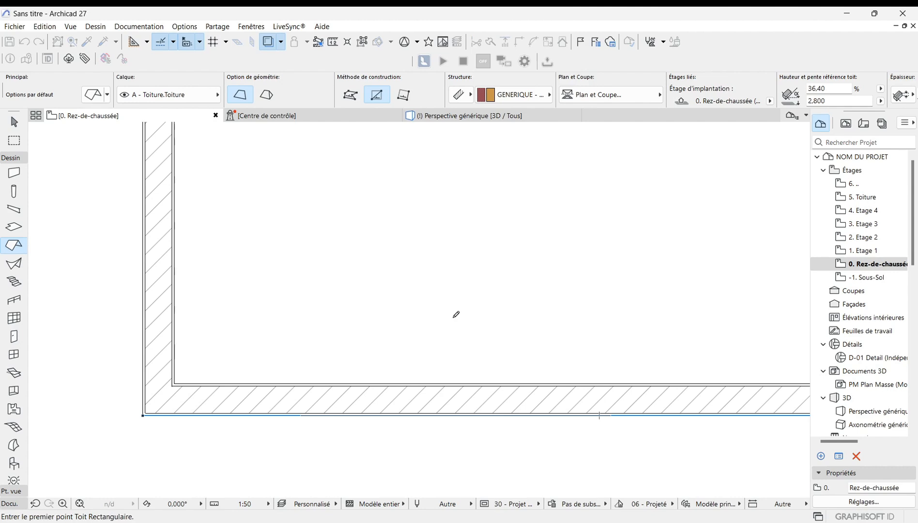
{"action": "scroll", "coordinate": [151, 424], "scroll_direction": "up", "scroll_amount": 2}
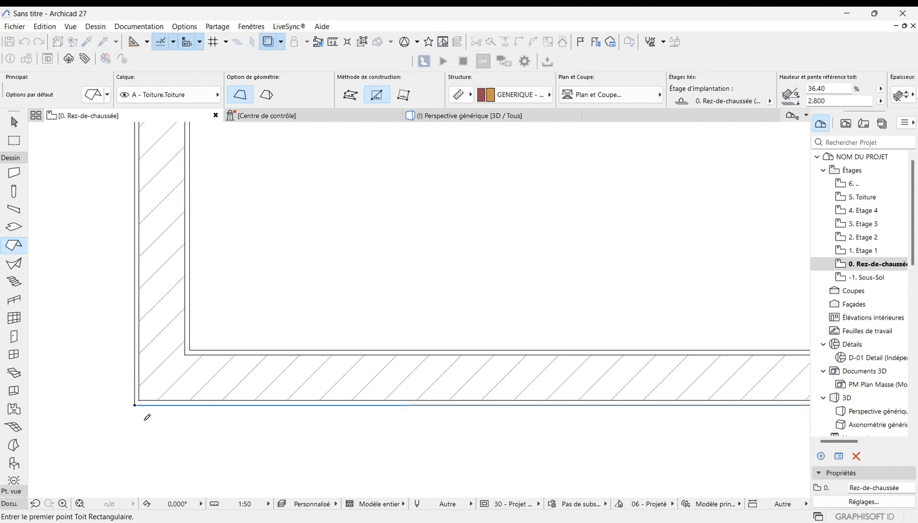
{"action": "scroll", "coordinate": [137, 396], "scroll_direction": "up", "scroll_amount": 2}
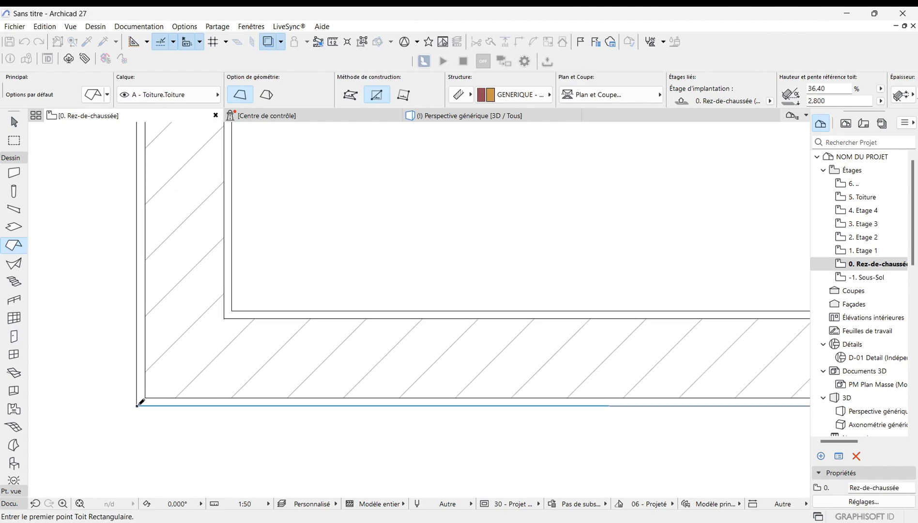
{"action": "left_click", "coordinate": [137, 405]}
{"action": "scroll", "coordinate": [167, 417], "scroll_direction": "down", "scroll_amount": 4}
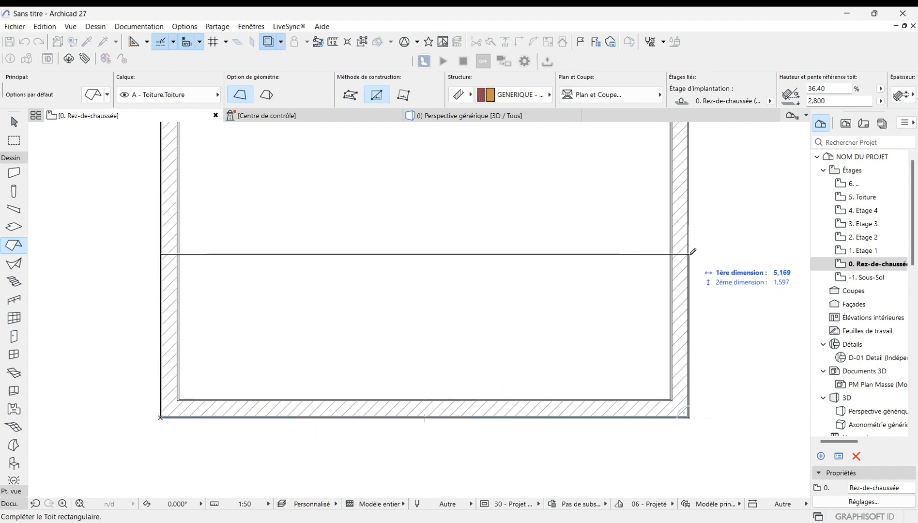
{"action": "scroll", "coordinate": [614, 377], "scroll_direction": "down", "scroll_amount": 1}
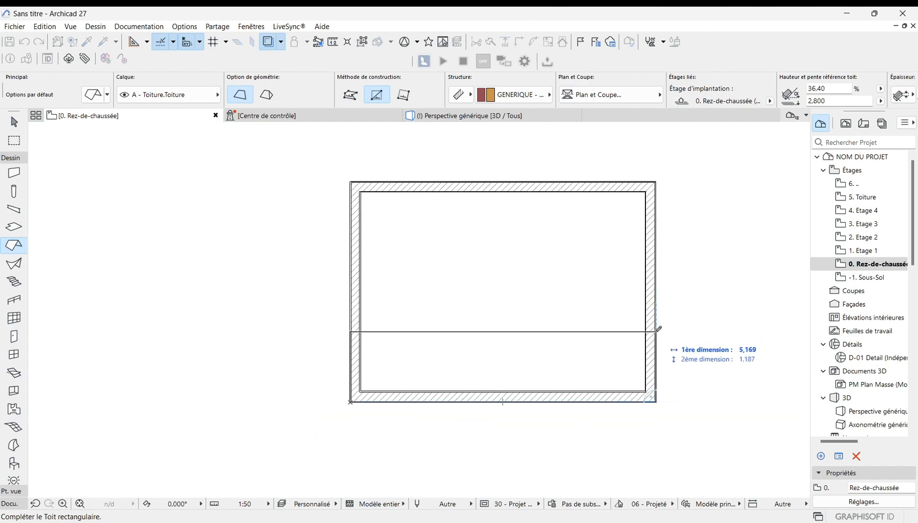
{"action": "scroll", "coordinate": [659, 329], "scroll_direction": "up", "scroll_amount": 2}
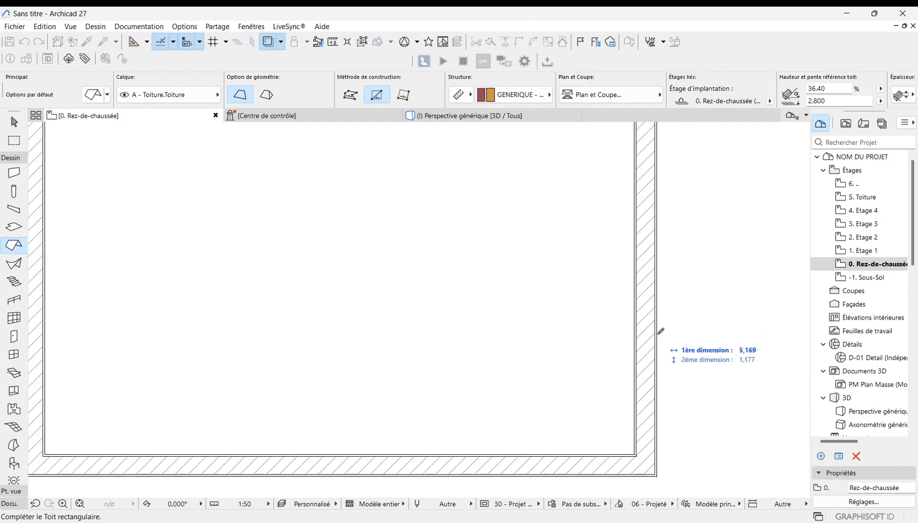
{"action": "left_click", "coordinate": [660, 307]}
Step: Select the new roof and offset its outline outward by 0.3 m
{"action": "scroll", "coordinate": [709, 307], "scroll_direction": "down", "scroll_amount": 2}
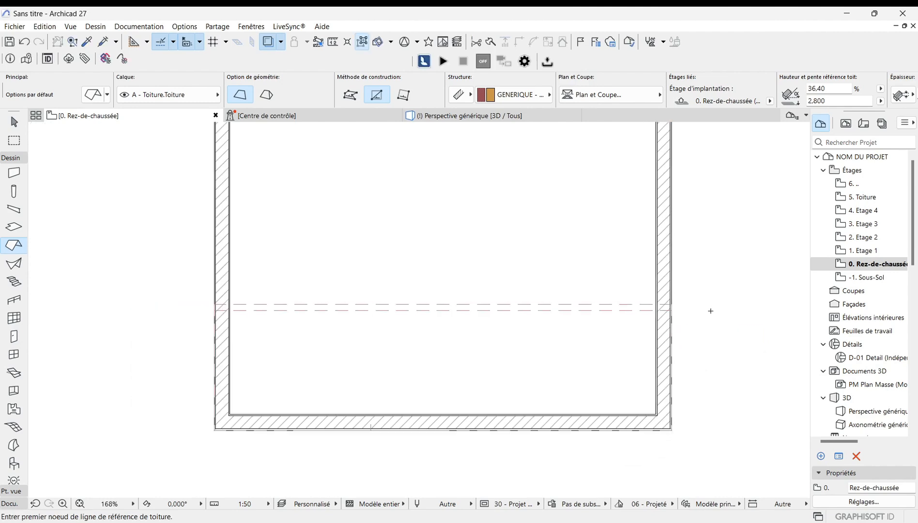
{"action": "scroll", "coordinate": [403, 319], "scroll_direction": "up", "scroll_amount": 2}
{"action": "scroll", "coordinate": [221, 354], "scroll_direction": "down", "scroll_amount": 3}
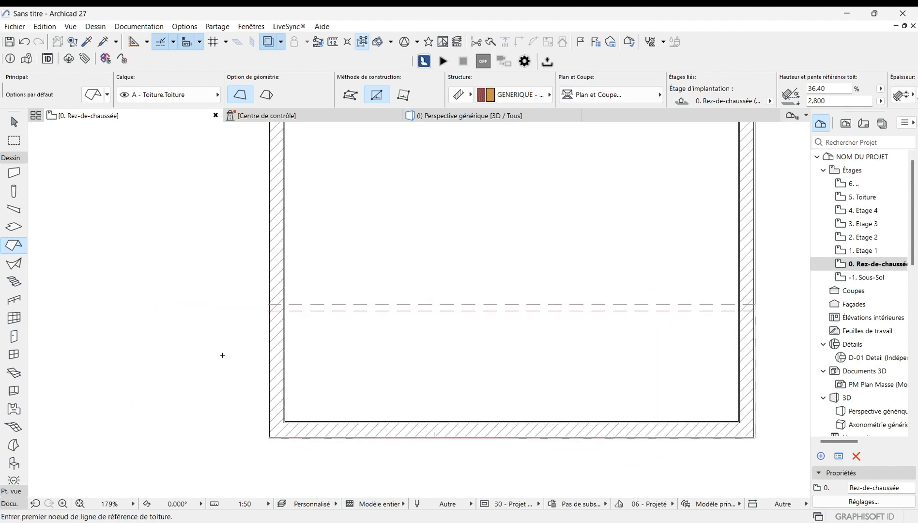
{"action": "scroll", "coordinate": [390, 340], "scroll_direction": "up", "scroll_amount": 1}
{"action": "scroll", "coordinate": [161, 340], "scroll_direction": "up", "scroll_amount": 3}
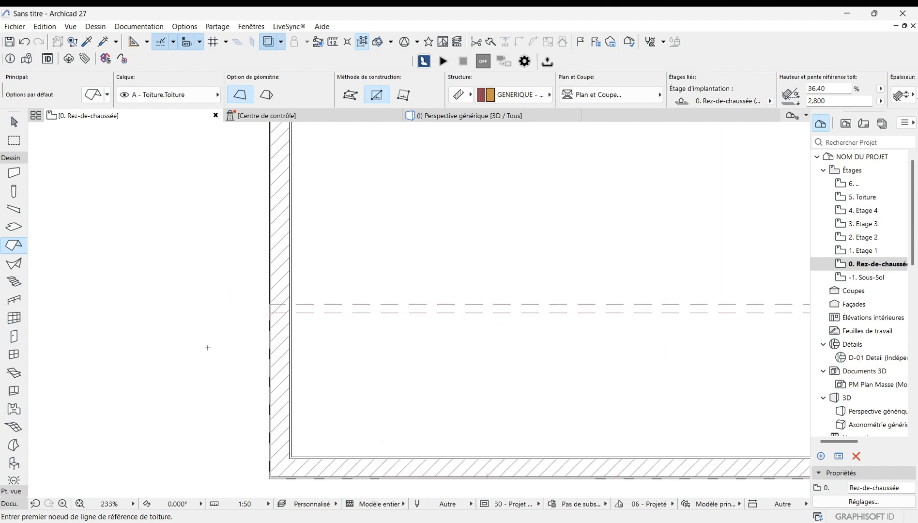
{"action": "key", "text": "Escape"}
{"action": "left_click", "coordinate": [338, 314]}
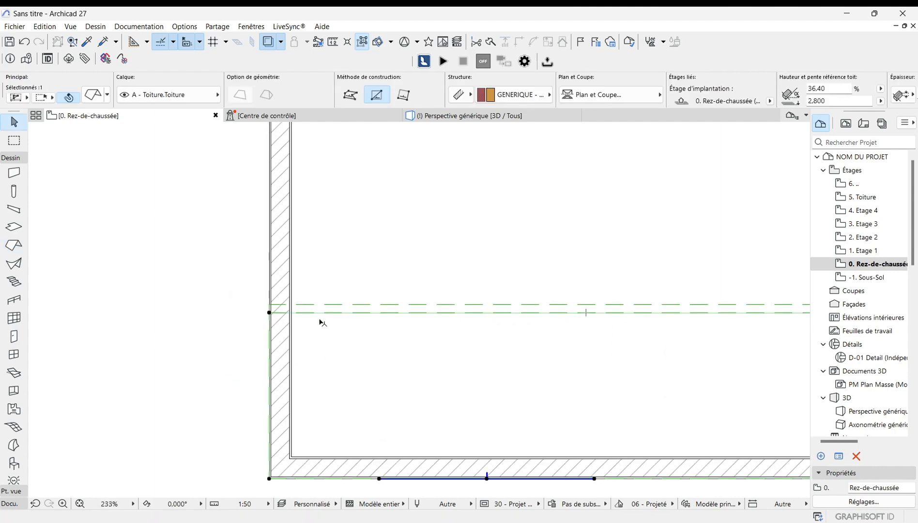
{"action": "left_click", "coordinate": [270, 313]}
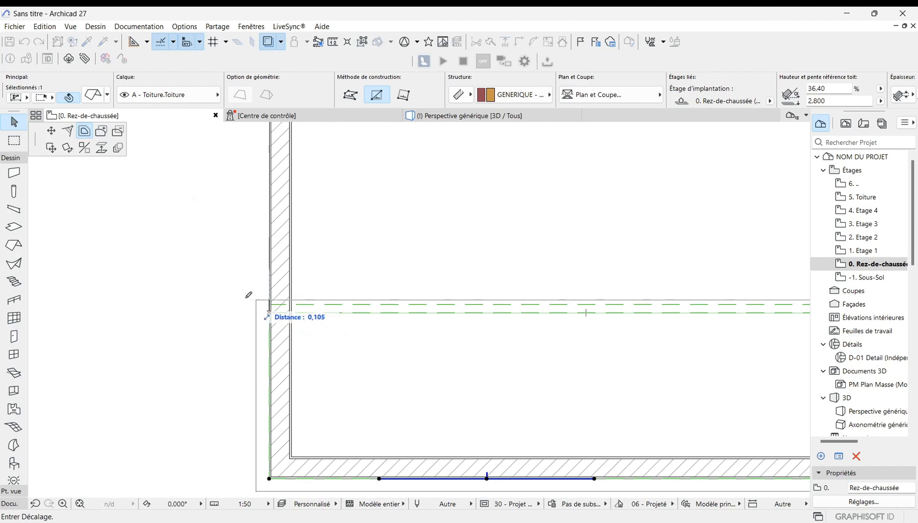
{"action": "scroll", "coordinate": [157, 297], "scroll_direction": "down", "scroll_amount": 1}
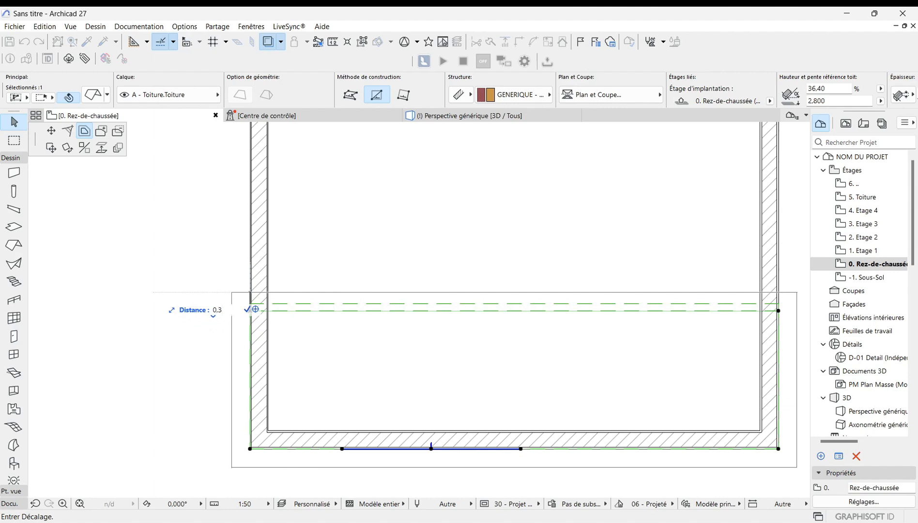
{"action": "key", "text": "Return"}
{"action": "scroll", "coordinate": [346, 399], "scroll_direction": "down", "scroll_amount": 3}
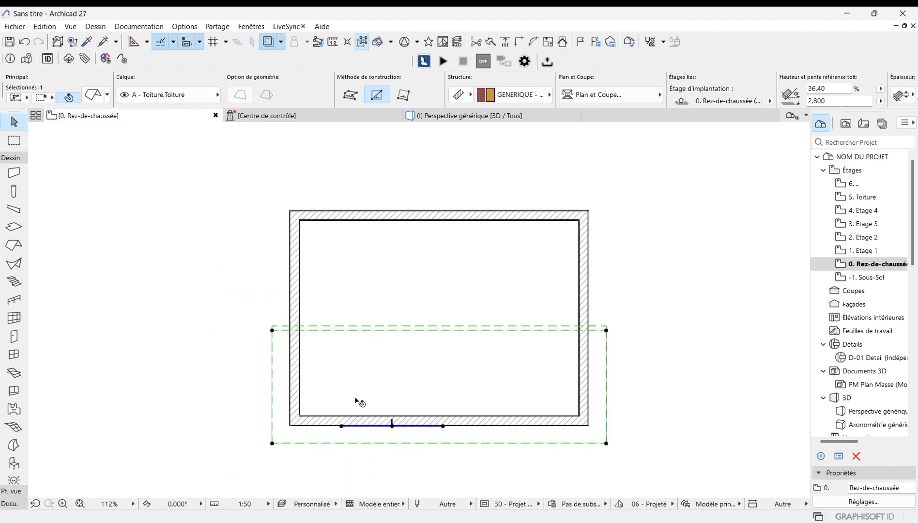
{"action": "left_click", "coordinate": [653, 295]}
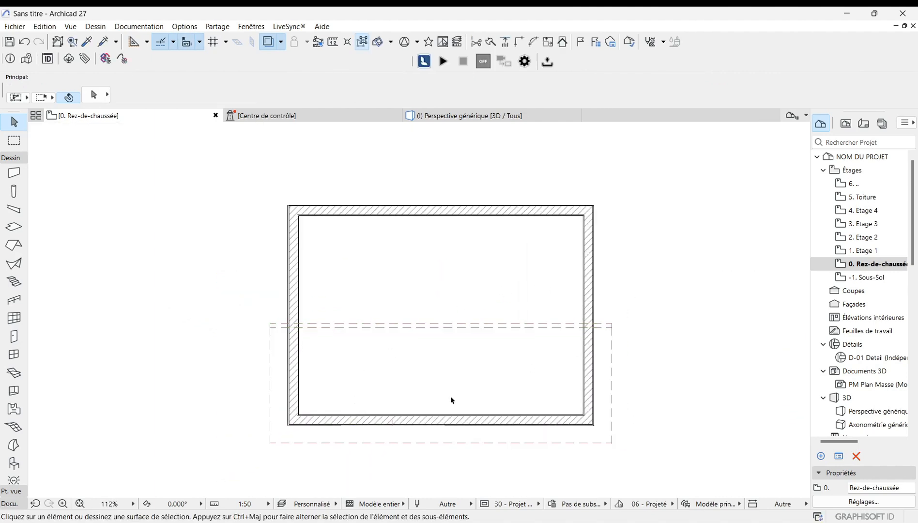
Step: Examine the offset roof outline around the walls on the plan
{"action": "scroll", "coordinate": [412, 399], "scroll_direction": "down", "scroll_amount": 1}
{"action": "scroll", "coordinate": [457, 227], "scroll_direction": "up", "scroll_amount": 2}
{"action": "scroll", "coordinate": [305, 445], "scroll_direction": "down", "scroll_amount": 2}
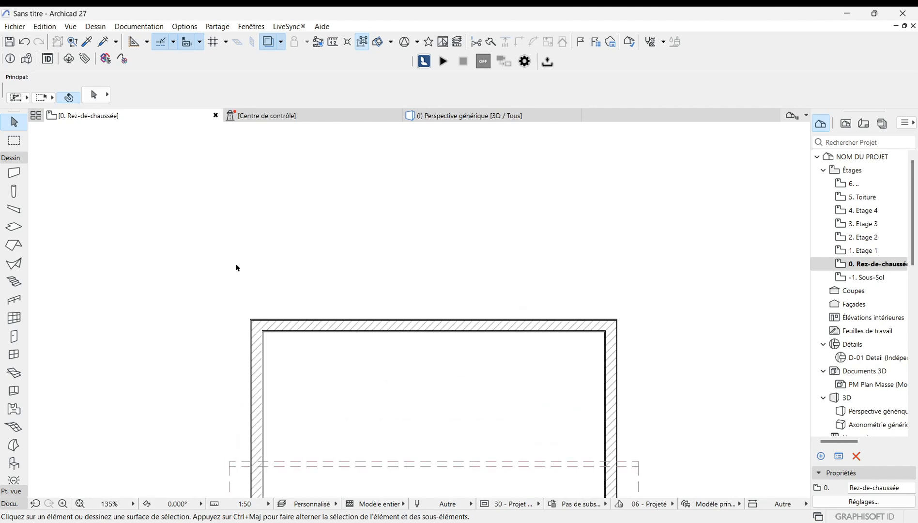
{"action": "scroll", "coordinate": [295, 274], "scroll_direction": "up", "scroll_amount": 1}
{"action": "scroll", "coordinate": [470, 273], "scroll_direction": "down", "scroll_amount": 3}
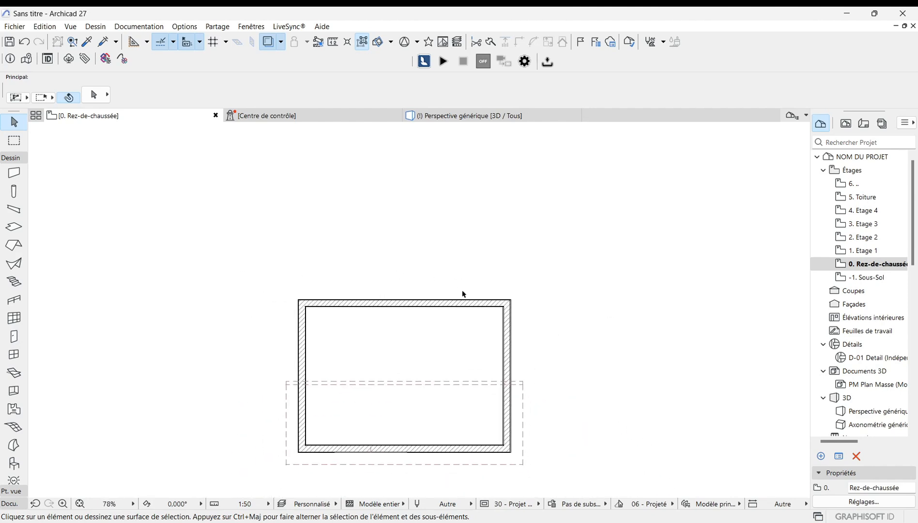
{"action": "scroll", "coordinate": [381, 429], "scroll_direction": "up", "scroll_amount": 2}
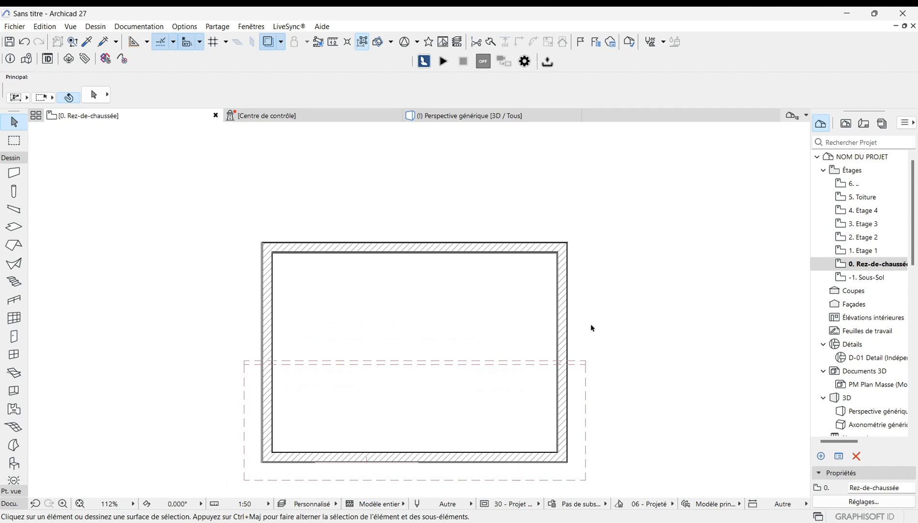
{"action": "scroll", "coordinate": [592, 328], "scroll_direction": "down", "scroll_amount": 2}
{"action": "scroll", "coordinate": [475, 419], "scroll_direction": "up", "scroll_amount": 1}
{"action": "scroll", "coordinate": [641, 442], "scroll_direction": "up", "scroll_amount": 1}
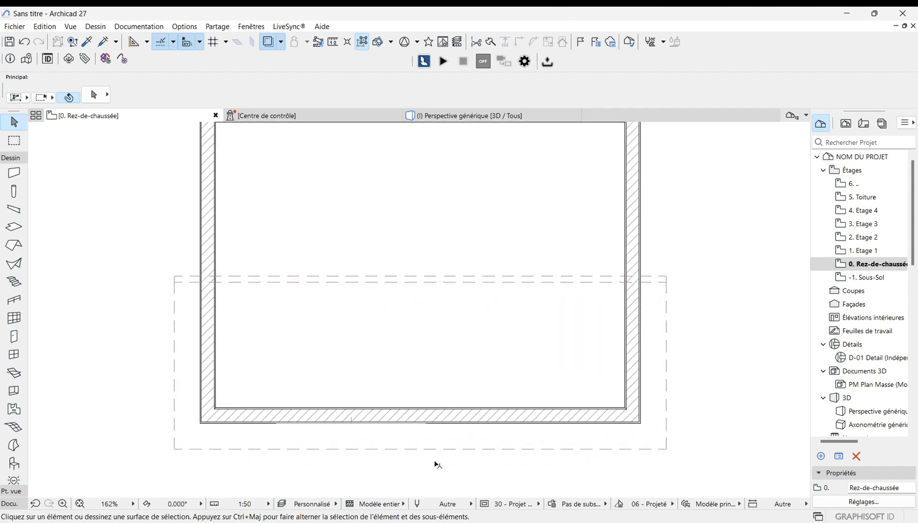
{"action": "scroll", "coordinate": [435, 463], "scroll_direction": "down", "scroll_amount": 1}
{"action": "scroll", "coordinate": [482, 291], "scroll_direction": "up", "scroll_amount": 2}
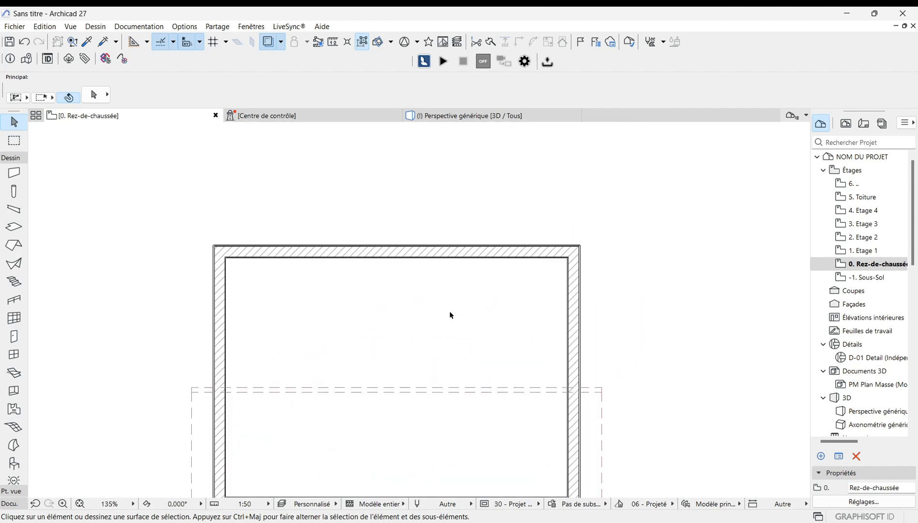
Step: Draw a second rectangular roof with its reference line along the top wall's outer edge, sloping inward, about 5.2 by 0.8 m
{"action": "left_click", "coordinate": [14, 247]}
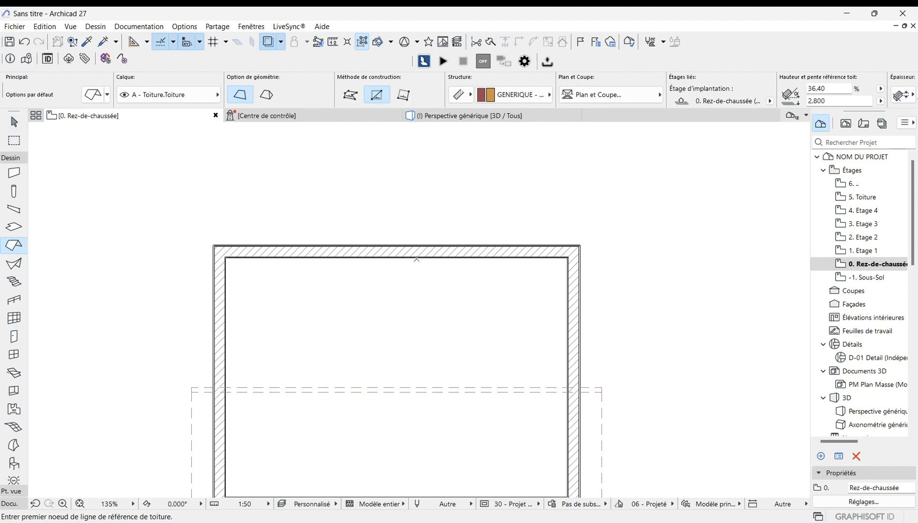
{"action": "scroll", "coordinate": [320, 244], "scroll_direction": "up", "scroll_amount": 8}
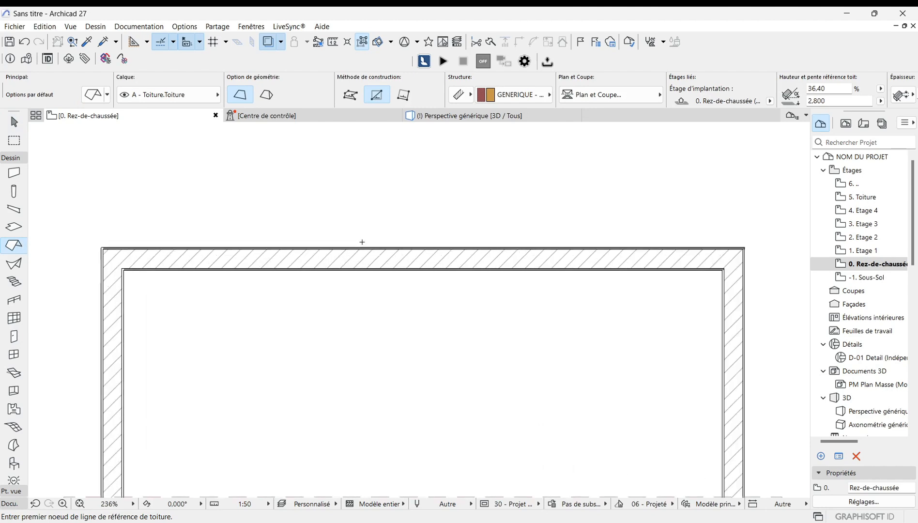
{"action": "left_click", "coordinate": [266, 256]}
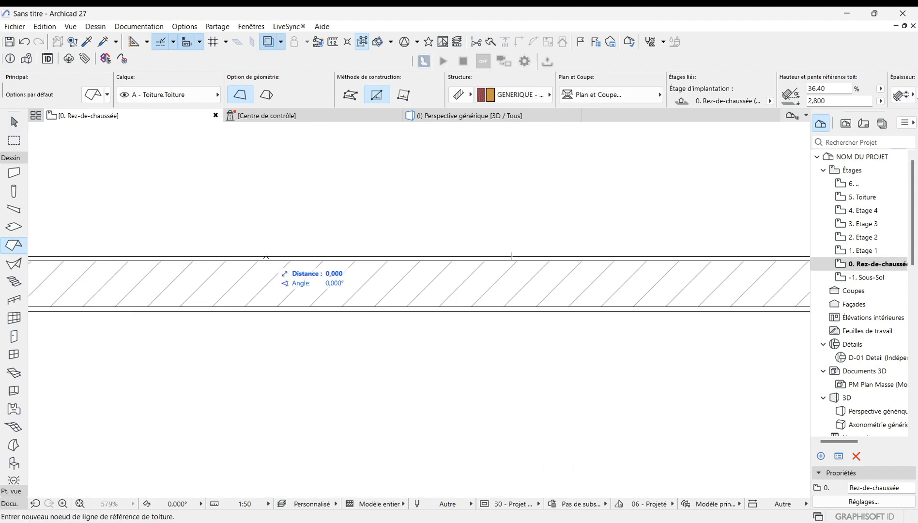
{"action": "left_click", "coordinate": [612, 253]}
{"action": "scroll", "coordinate": [536, 239], "scroll_direction": "down", "scroll_amount": 3}
{"action": "left_click", "coordinate": [473, 339]}
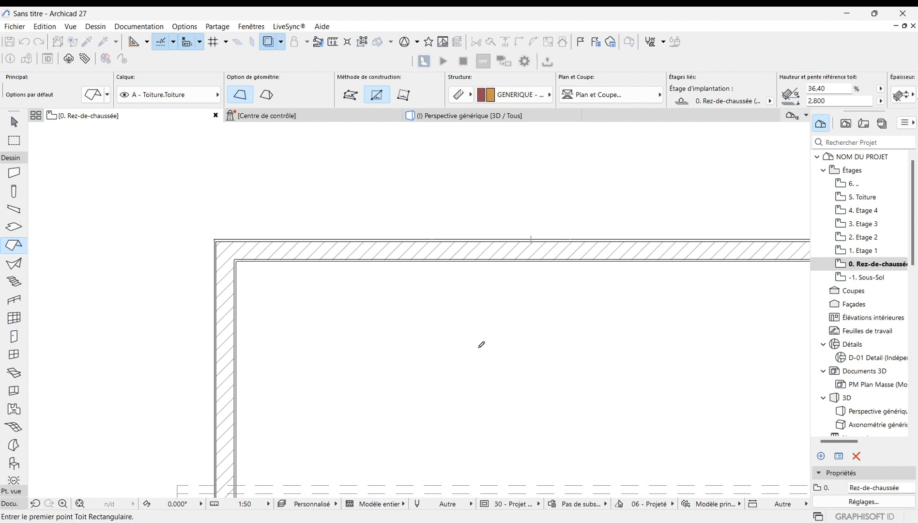
{"action": "scroll", "coordinate": [219, 231], "scroll_direction": "up", "scroll_amount": 3}
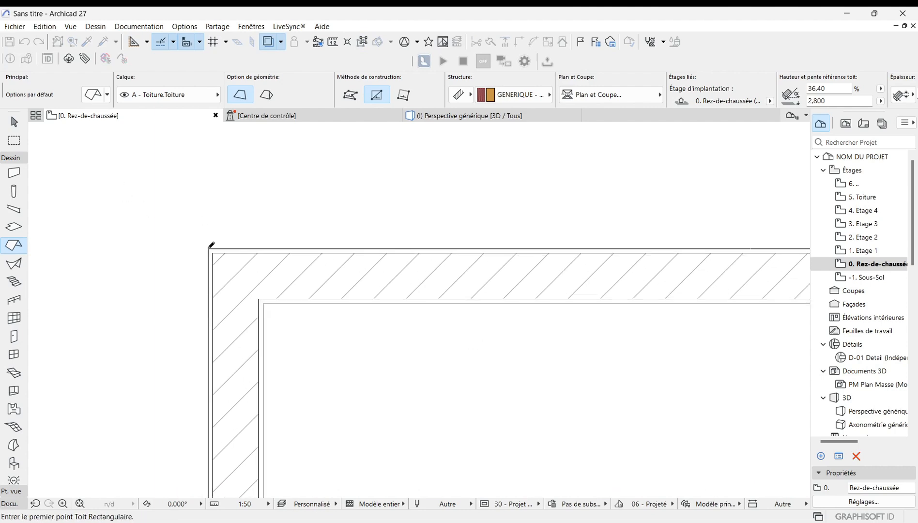
{"action": "left_click", "coordinate": [211, 245]}
{"action": "scroll", "coordinate": [172, 206], "scroll_direction": "down", "scroll_amount": 3}
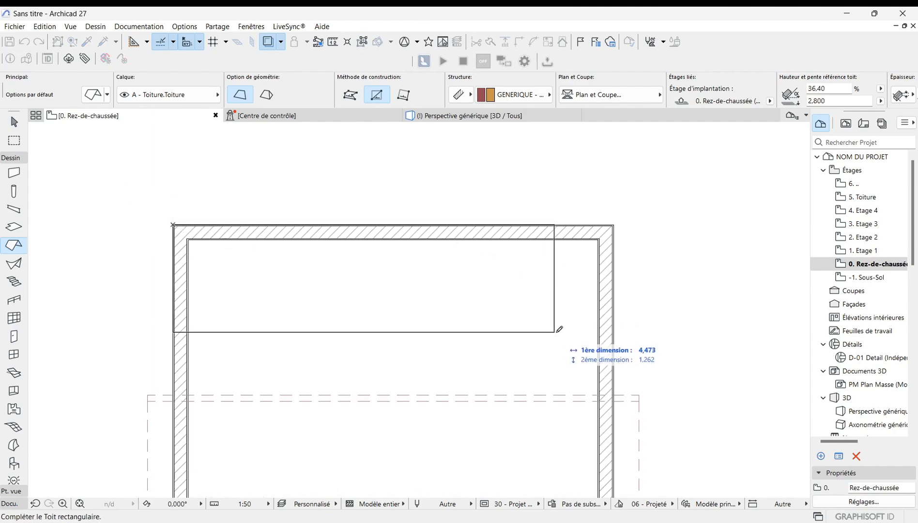
{"action": "scroll", "coordinate": [620, 303], "scroll_direction": "up", "scroll_amount": 4}
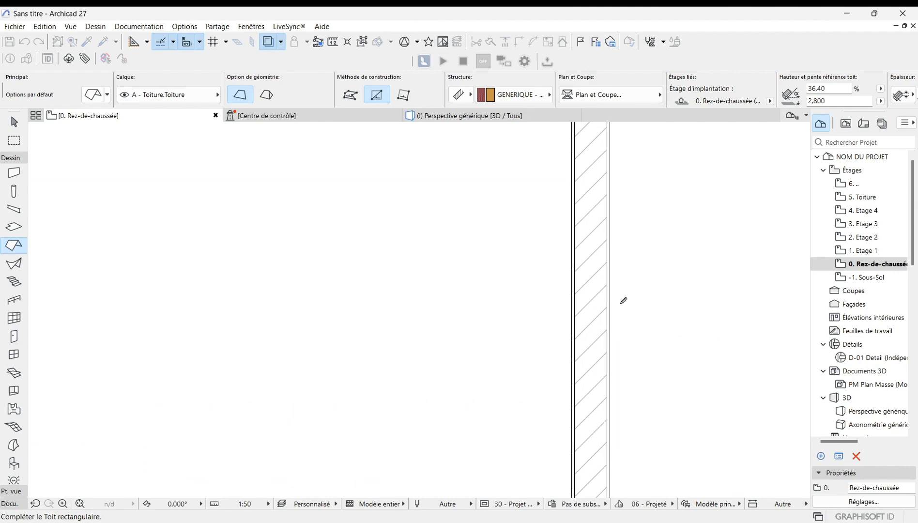
{"action": "scroll", "coordinate": [613, 286], "scroll_direction": "down", "scroll_amount": 3}
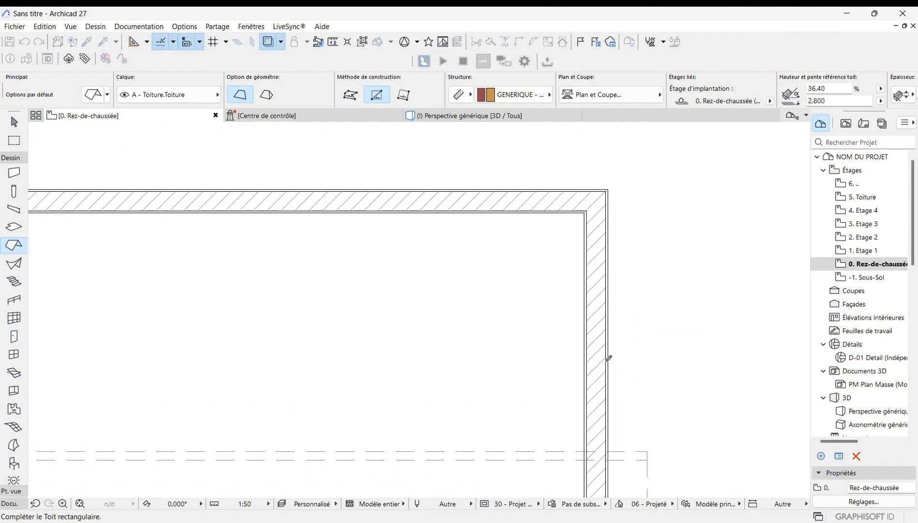
{"action": "left_click", "coordinate": [611, 315]}
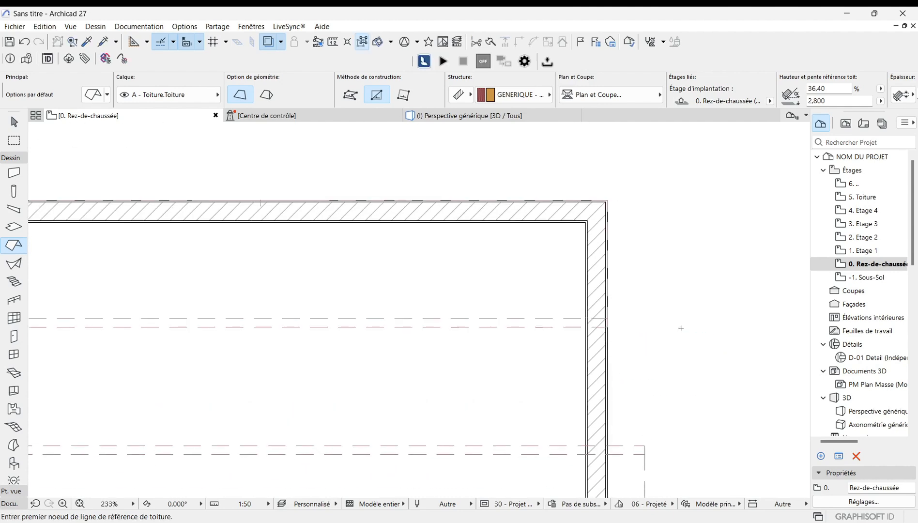
{"action": "scroll", "coordinate": [689, 347], "scroll_direction": "down", "scroll_amount": 3}
{"action": "scroll", "coordinate": [584, 357], "scroll_direction": "up", "scroll_amount": 4}
{"action": "key", "text": "Escape"}
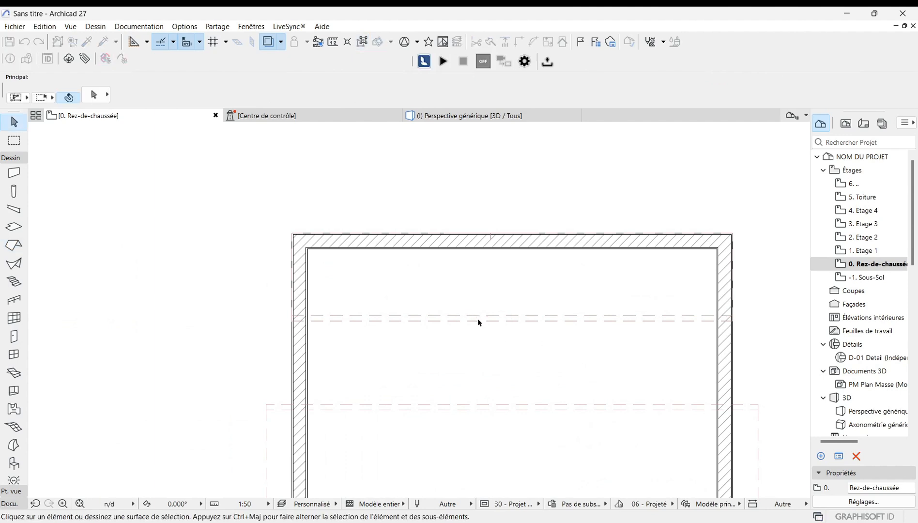
Step: Select the new roof and offset its outline outward by about 0.3 m
{"action": "left_click", "coordinate": [477, 319]}
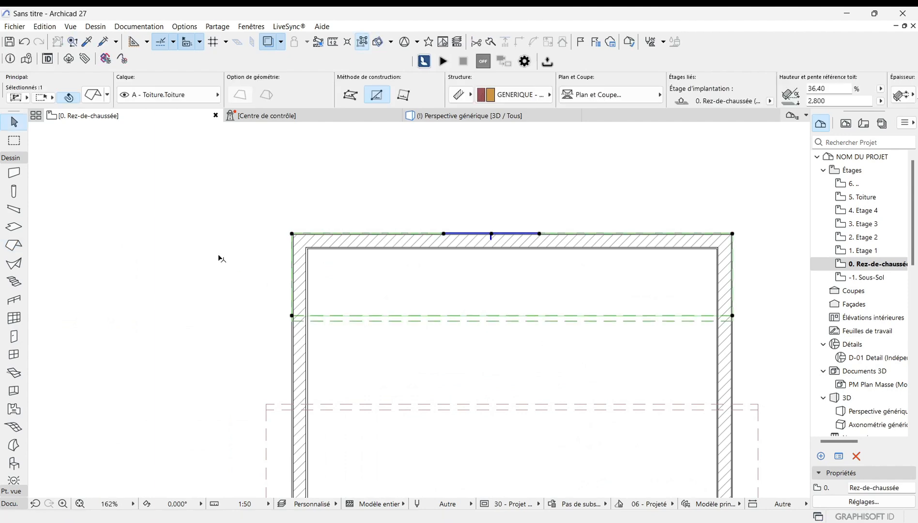
{"action": "left_click", "coordinate": [293, 235]}
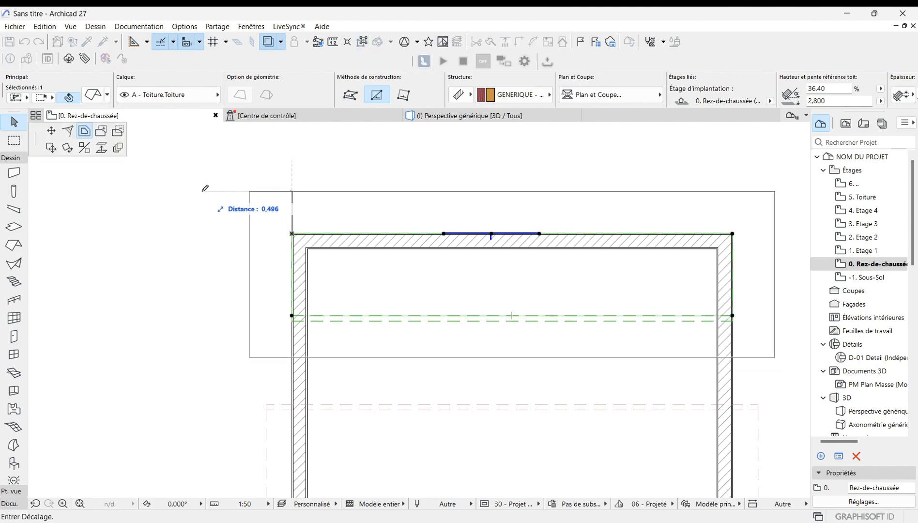
{"action": "left_click", "coordinate": [295, 205]}
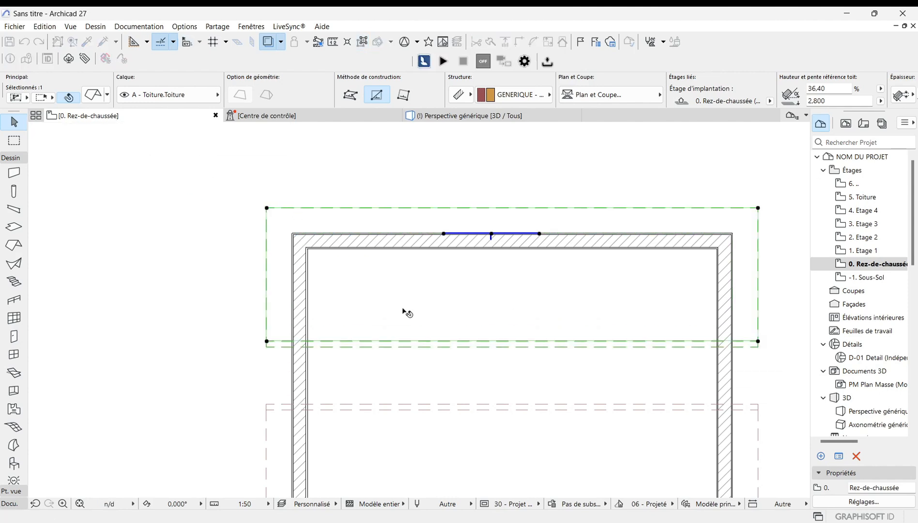
{"action": "scroll", "coordinate": [407, 313], "scroll_direction": "down", "scroll_amount": 5}
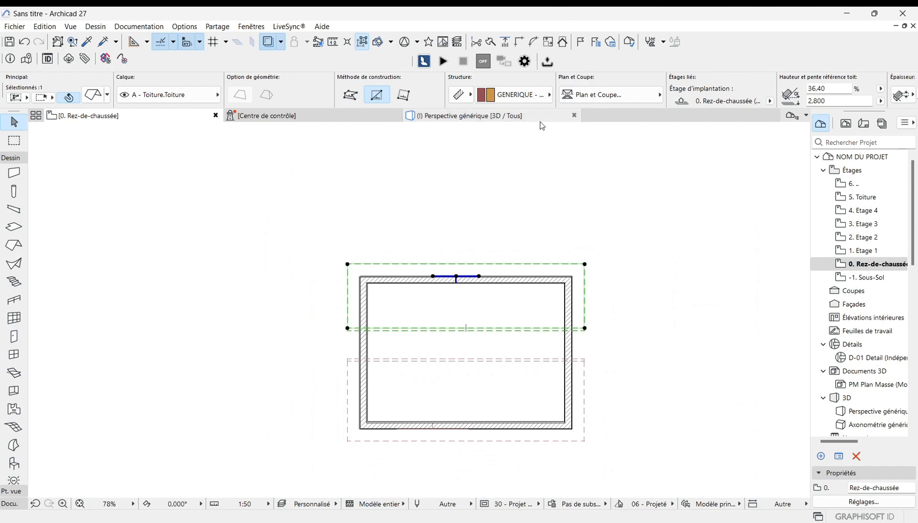
Step: Inspect the two roof planes from several angles in the 3D perspective view
{"action": "left_click", "coordinate": [508, 116]}
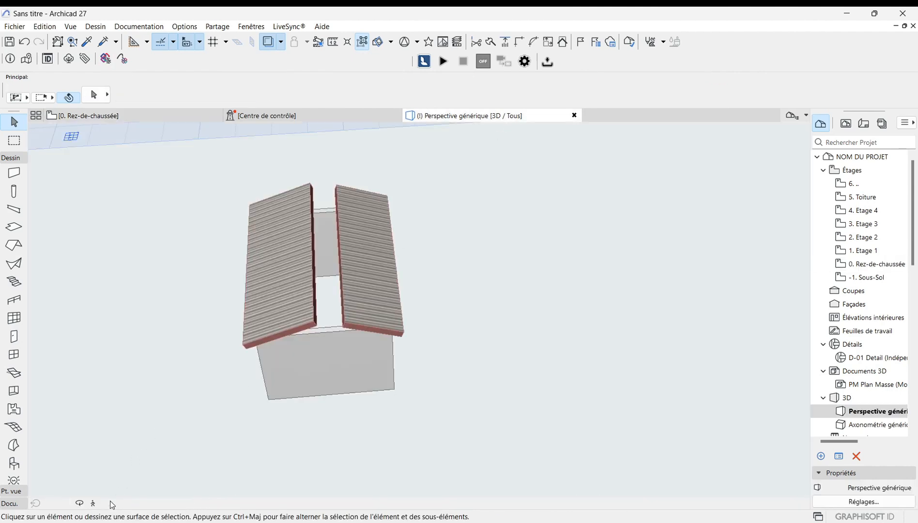
{"action": "scroll", "coordinate": [428, 400], "scroll_direction": "up", "scroll_amount": 5}
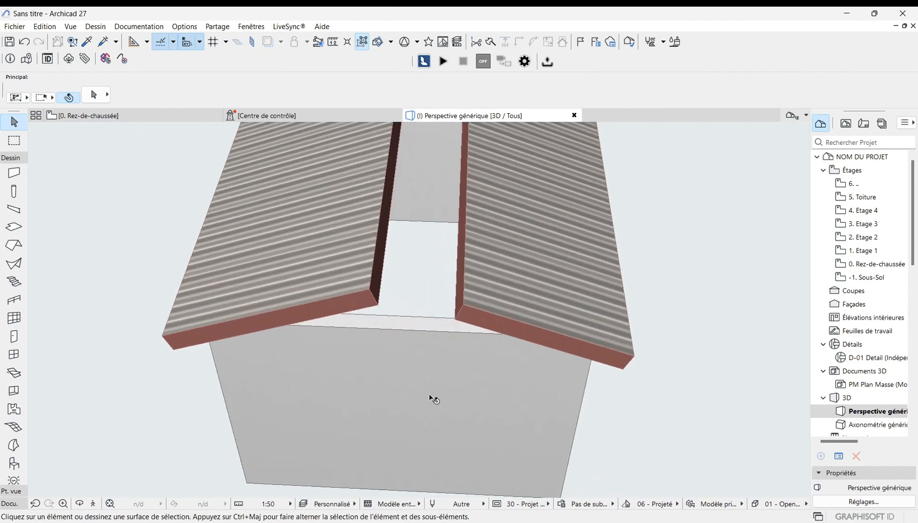
{"action": "middle_click_drag", "start_coordinate": [402, 313], "coordinate": [296, 343], "text": "shift"}
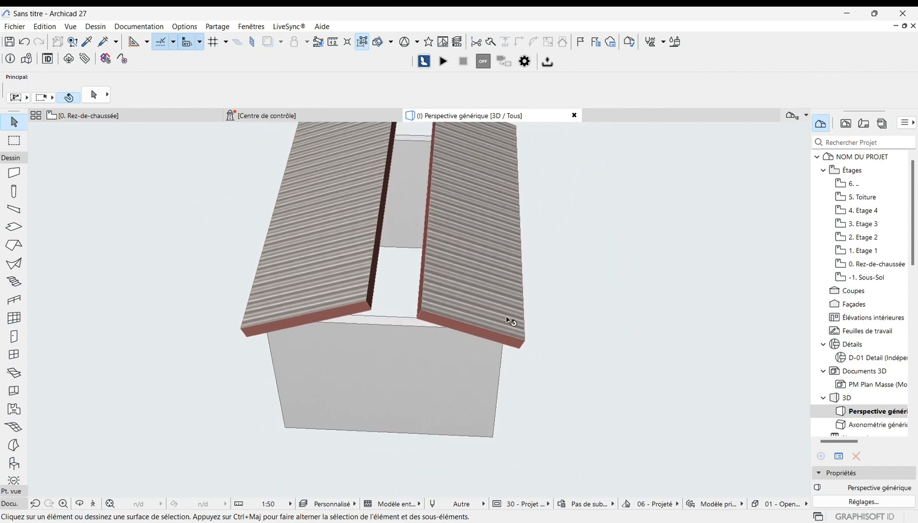
{"action": "scroll", "coordinate": [455, 440], "scroll_direction": "down", "scroll_amount": 3}
{"action": "middle_click_drag", "start_coordinate": [455, 440], "coordinate": [709, 261], "text": "shift"}
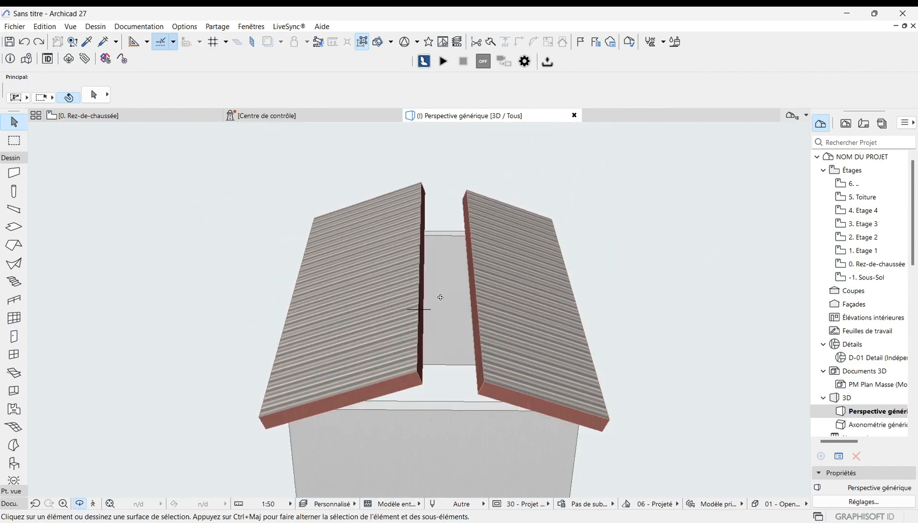
{"action": "scroll", "coordinate": [419, 251], "scroll_direction": "down", "scroll_amount": 1}
{"action": "scroll", "coordinate": [397, 374], "scroll_direction": "up", "scroll_amount": 3}
{"action": "scroll", "coordinate": [409, 356], "scroll_direction": "down", "scroll_amount": 2}
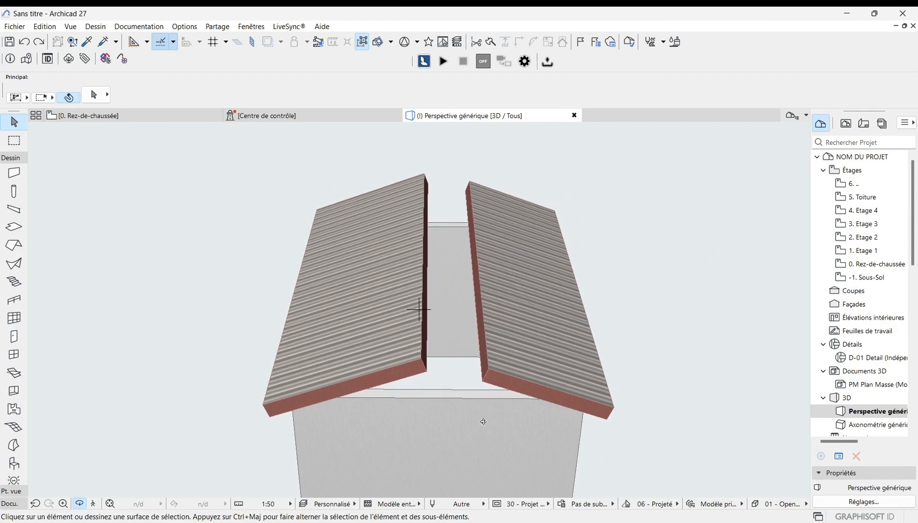
{"action": "scroll", "coordinate": [483, 419], "scroll_direction": "up", "scroll_amount": 2}
{"action": "scroll", "coordinate": [484, 417], "scroll_direction": "down", "scroll_amount": 2}
Step: Return to the ground-floor plan and examine each roof plane's outline against the walls
{"action": "left_click", "coordinate": [119, 118]}
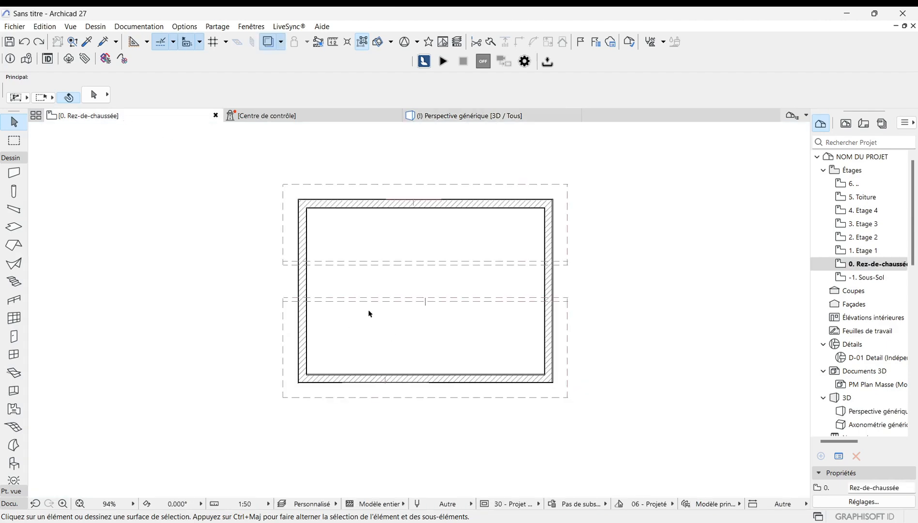
{"action": "scroll", "coordinate": [380, 300], "scroll_direction": "up", "scroll_amount": 3}
{"action": "left_click_drag", "start_coordinate": [429, 317], "coordinate": [374, 277]}
{"action": "scroll", "coordinate": [552, 385], "scroll_direction": "down", "scroll_amount": 1}
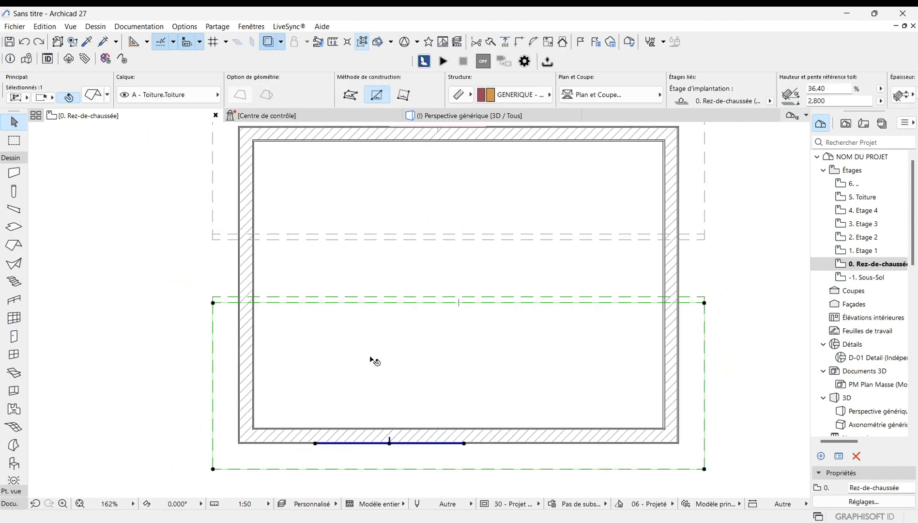
{"action": "scroll", "coordinate": [402, 368], "scroll_direction": "up", "scroll_amount": 1}
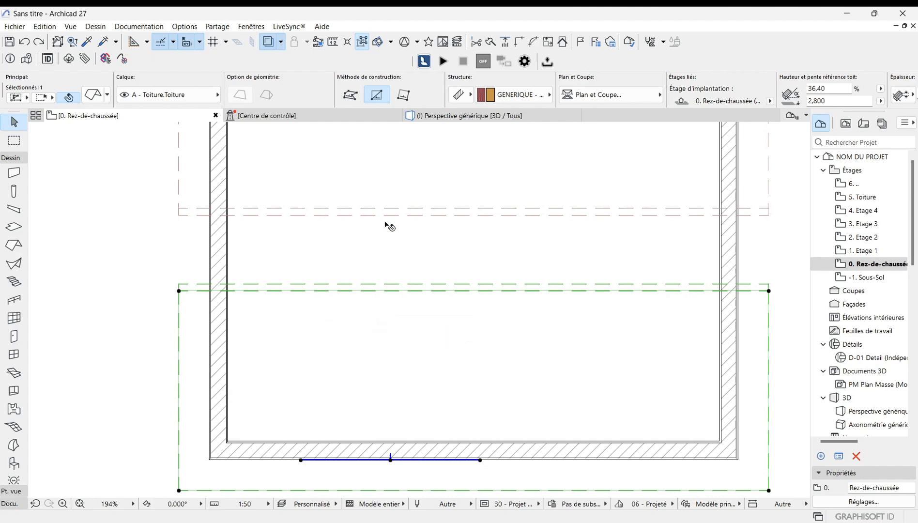
{"action": "scroll", "coordinate": [446, 208], "scroll_direction": "down", "scroll_amount": 3}
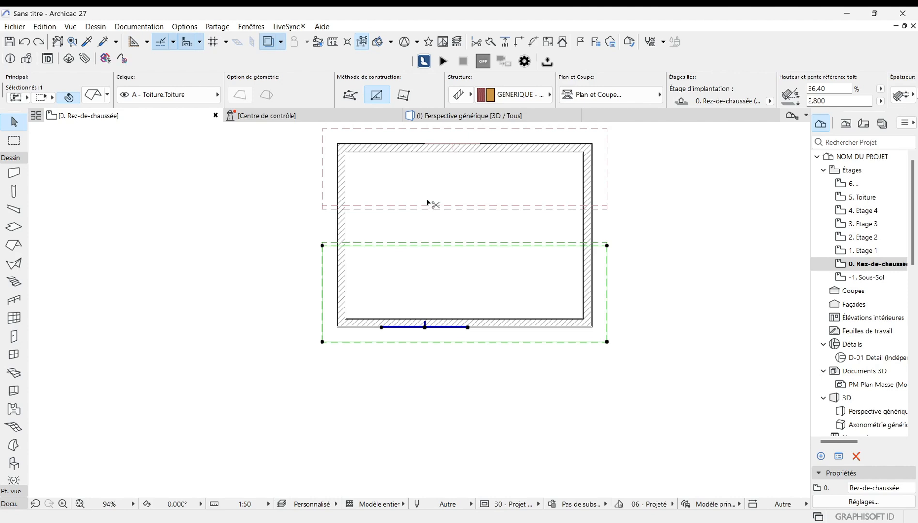
{"action": "scroll", "coordinate": [426, 205], "scroll_direction": "up", "scroll_amount": 2}
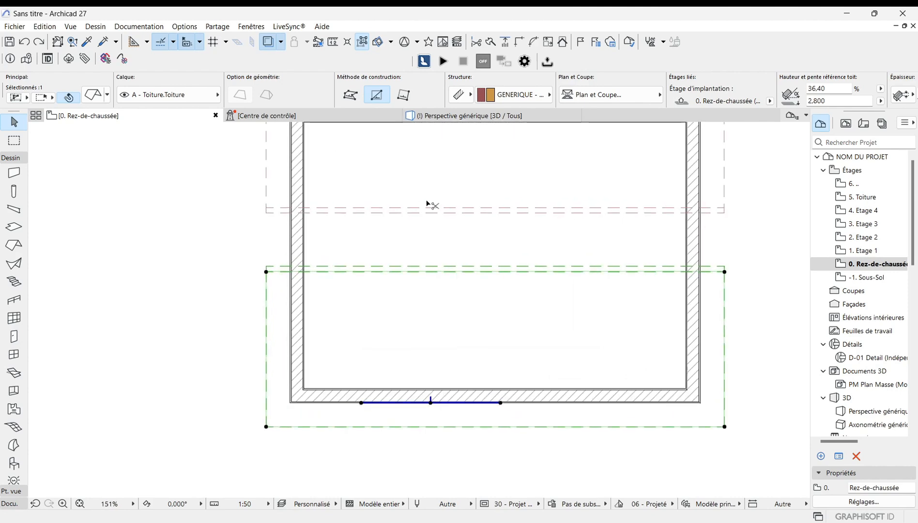
{"action": "scroll", "coordinate": [426, 205], "scroll_direction": "up", "scroll_amount": 1}
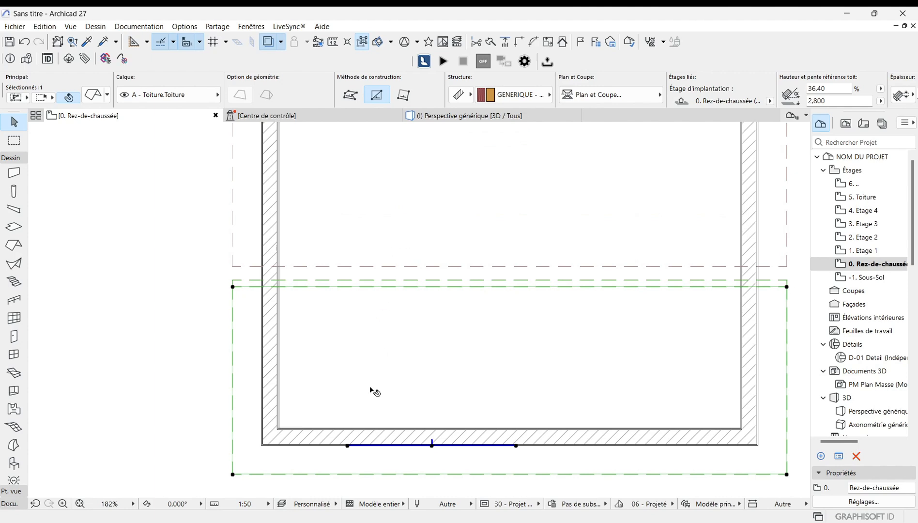
{"action": "scroll", "coordinate": [371, 390], "scroll_direction": "down", "scroll_amount": 2}
{"action": "scroll", "coordinate": [343, 404], "scroll_direction": "down", "scroll_amount": 1}
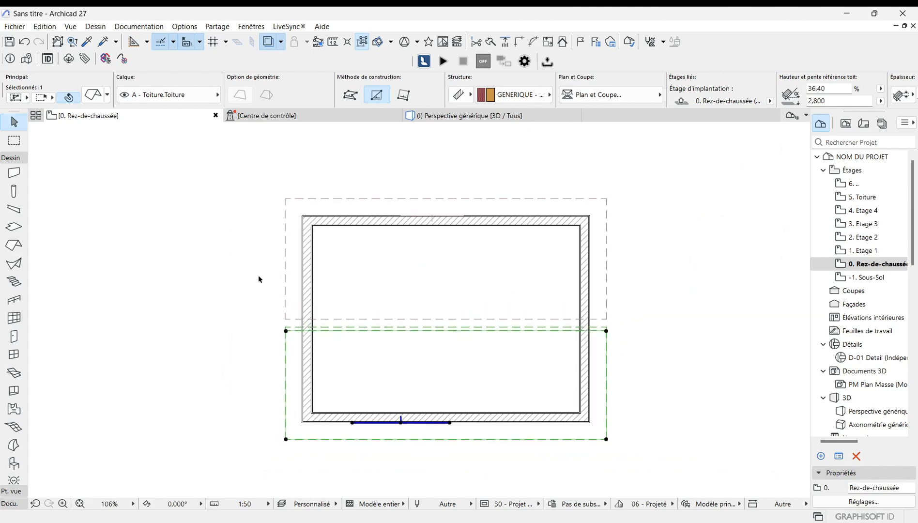
{"action": "left_click", "coordinate": [286, 293]}
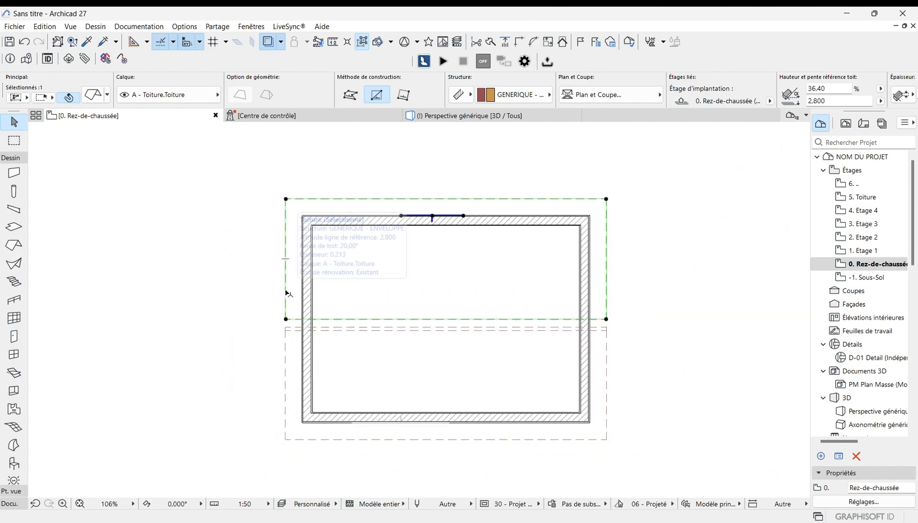
{"action": "scroll", "coordinate": [457, 373], "scroll_direction": "up", "scroll_amount": 2}
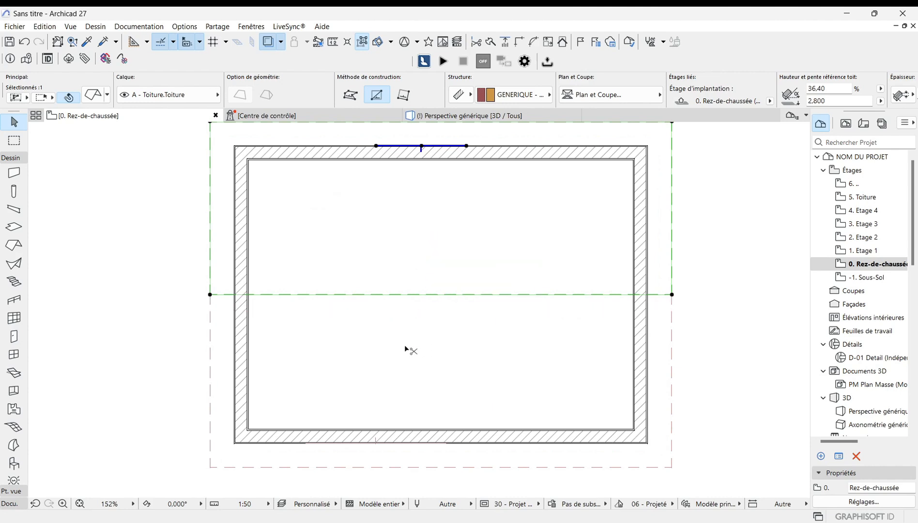
{"action": "scroll", "coordinate": [410, 378], "scroll_direction": "down", "scroll_amount": 3}
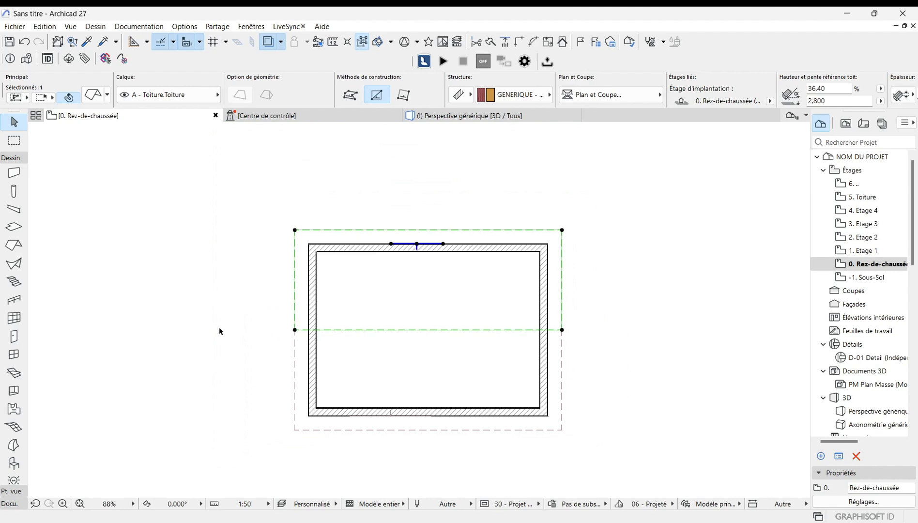
{"action": "scroll", "coordinate": [218, 330], "scroll_direction": "up", "scroll_amount": 2}
{"action": "left_click", "coordinate": [695, 354]}
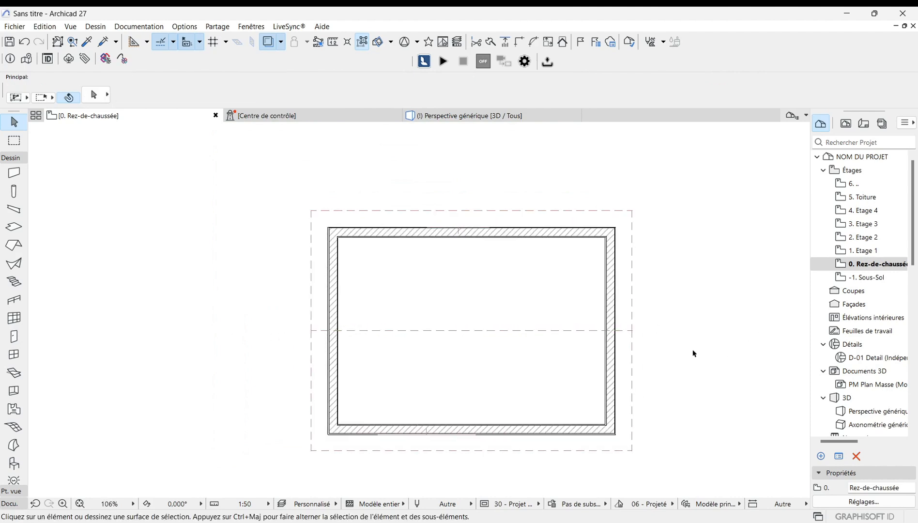
Step: Examine where the two roof planes meet above the walls in the 3D perspective view
{"action": "left_click", "coordinate": [498, 117]}
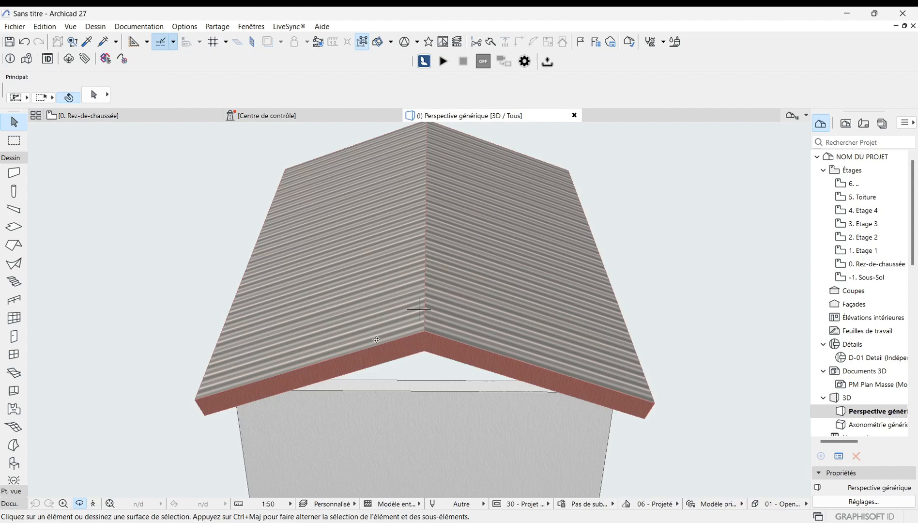
{"action": "middle_click_drag", "start_coordinate": [385, 359], "coordinate": [399, 339], "text": "shift"}
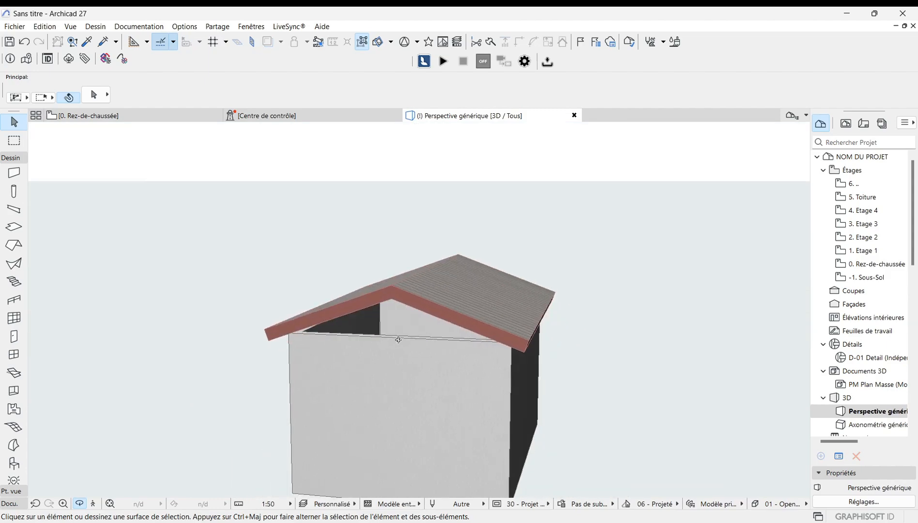
{"action": "scroll", "coordinate": [409, 314], "scroll_direction": "up", "scroll_amount": 6}
{"action": "scroll", "coordinate": [429, 295], "scroll_direction": "down", "scroll_amount": 3}
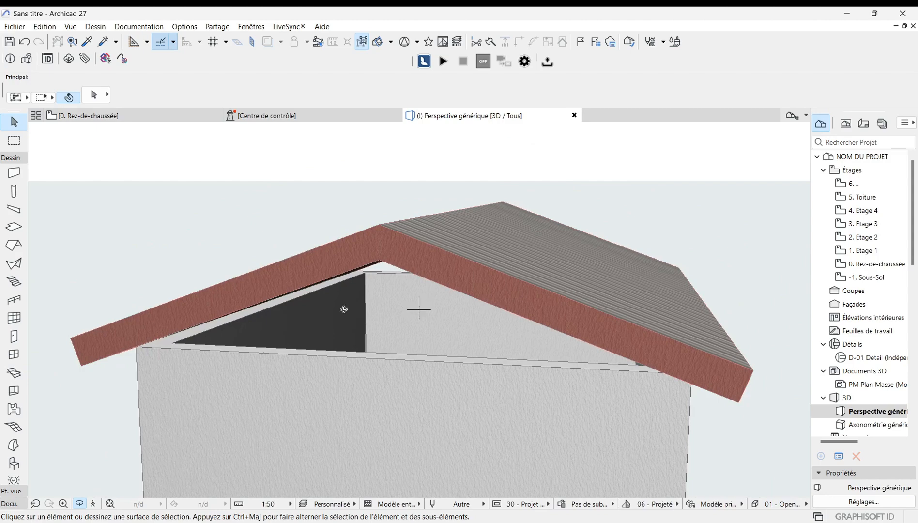
{"action": "middle_click_drag", "start_coordinate": [345, 310], "coordinate": [381, 300], "text": "shift"}
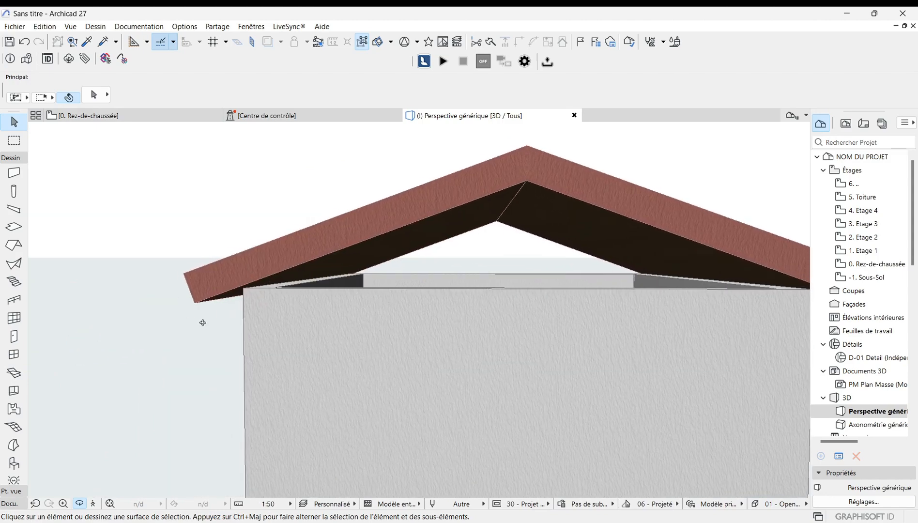
{"action": "scroll", "coordinate": [239, 297], "scroll_direction": "up", "scroll_amount": 4}
{"action": "scroll", "coordinate": [239, 298], "scroll_direction": "up", "scroll_amount": 3}
{"action": "scroll", "coordinate": [268, 272], "scroll_direction": "down", "scroll_amount": 4}
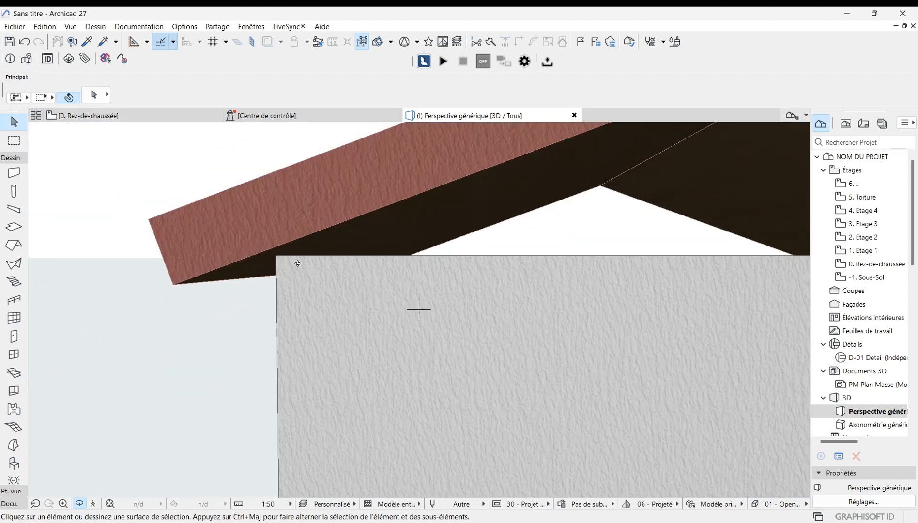
Step: Examine the roof overhangs and gable ends from several angles in the 3D perspective view
{"action": "middle_click_drag", "start_coordinate": [282, 259], "coordinate": [235, 256], "text": "shift"}
{"action": "scroll", "coordinate": [252, 269], "scroll_direction": "up", "scroll_amount": 3}
{"action": "middle_click_drag", "start_coordinate": [132, 237], "coordinate": [73, 236], "text": "shift"}
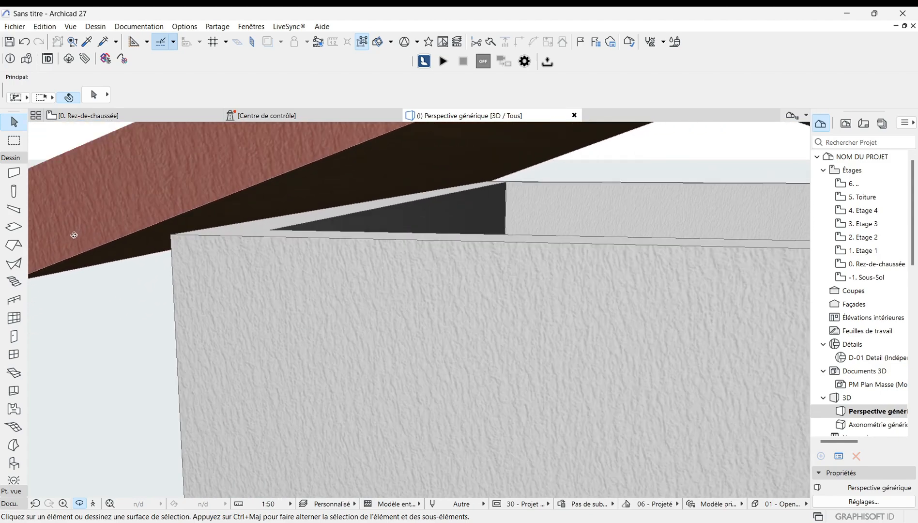
{"action": "scroll", "coordinate": [73, 243], "scroll_direction": "down", "scroll_amount": 5}
{"action": "middle_click_drag", "start_coordinate": [514, 233], "coordinate": [564, 253], "text": "shift"}
{"action": "scroll", "coordinate": [580, 253], "scroll_direction": "up", "scroll_amount": 5}
{"action": "scroll", "coordinate": [581, 253], "scroll_direction": "down", "scroll_amount": 5}
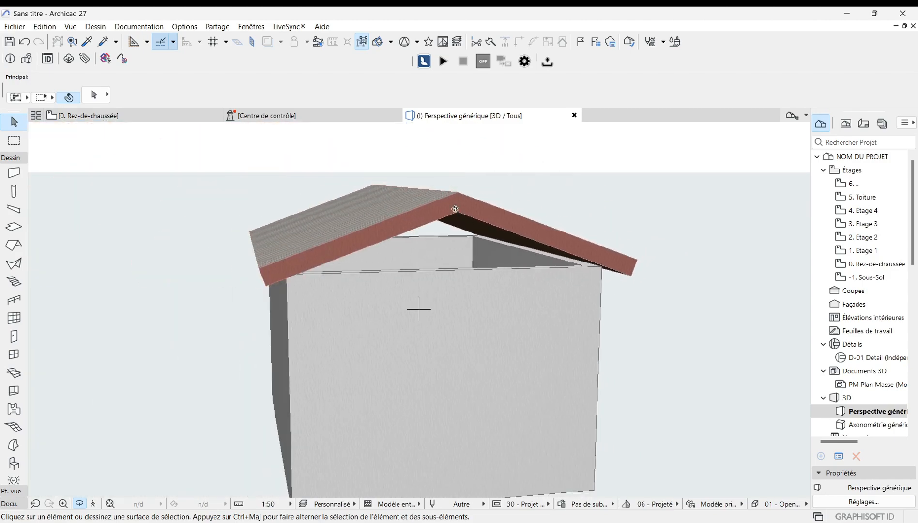
{"action": "middle_click_drag", "start_coordinate": [456, 208], "coordinate": [440, 403], "text": "shift"}
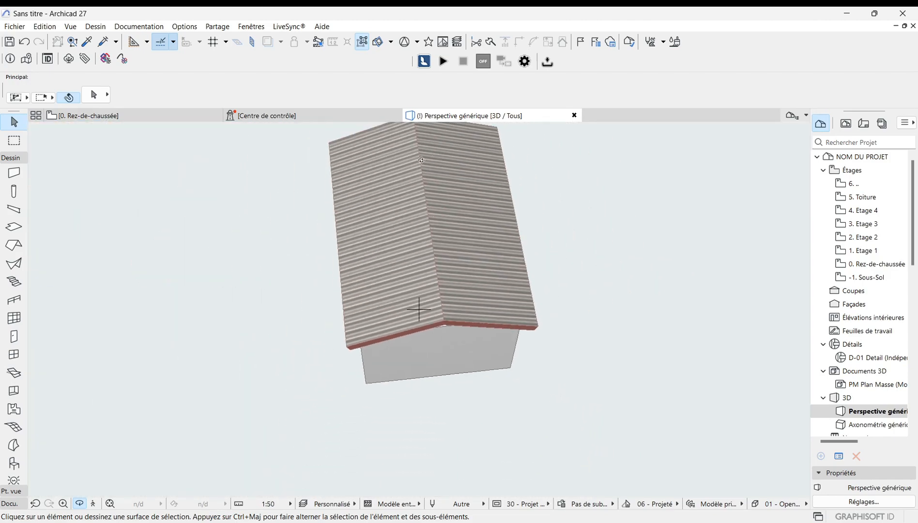
{"action": "scroll", "coordinate": [428, 289], "scroll_direction": "up", "scroll_amount": 10}
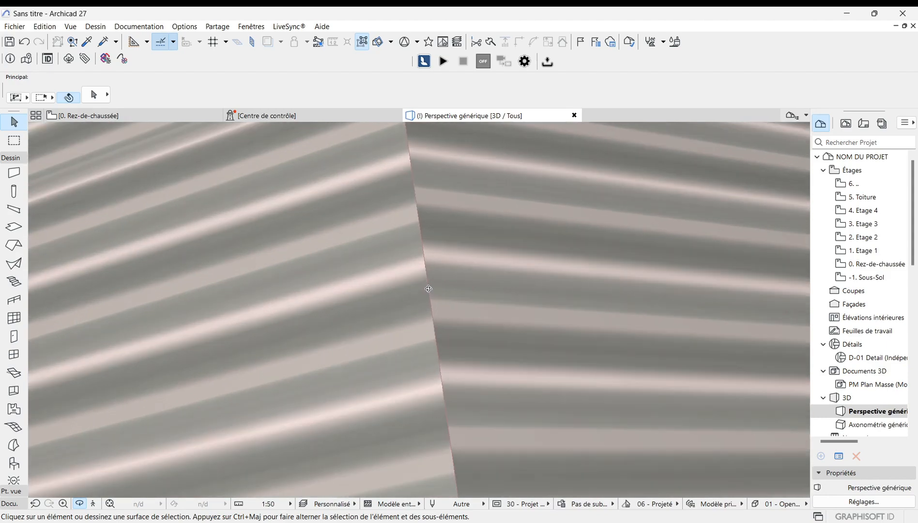
{"action": "scroll", "coordinate": [429, 289], "scroll_direction": "down", "scroll_amount": 6}
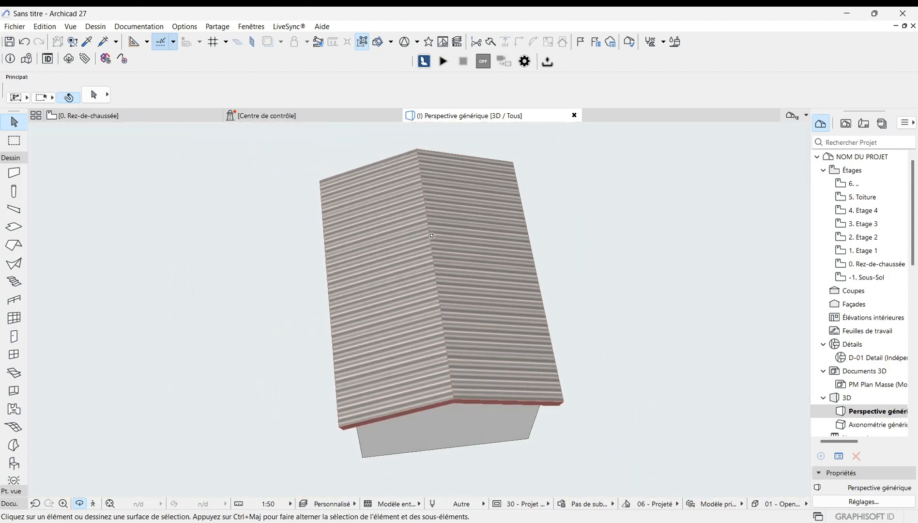
{"action": "middle_click_drag", "start_coordinate": [432, 236], "coordinate": [433, 359], "text": "shift"}
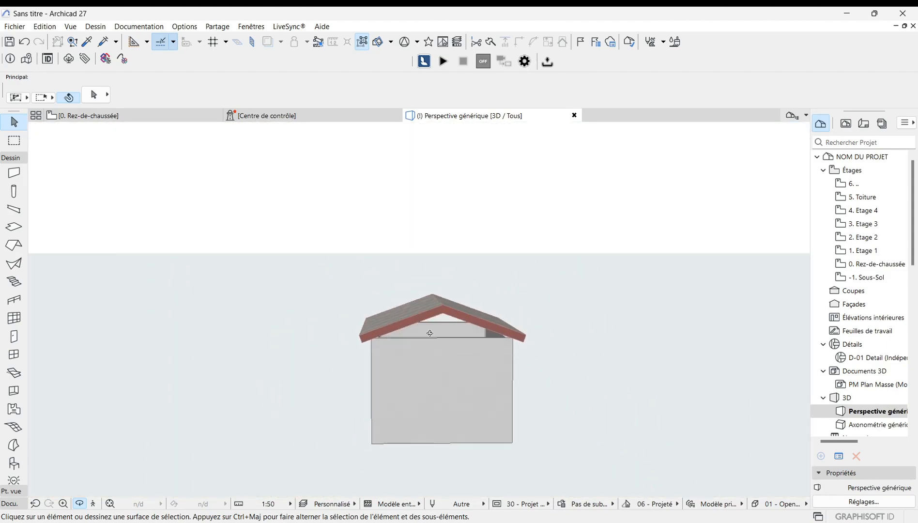
{"action": "scroll", "coordinate": [429, 333], "scroll_direction": "up", "scroll_amount": 8}
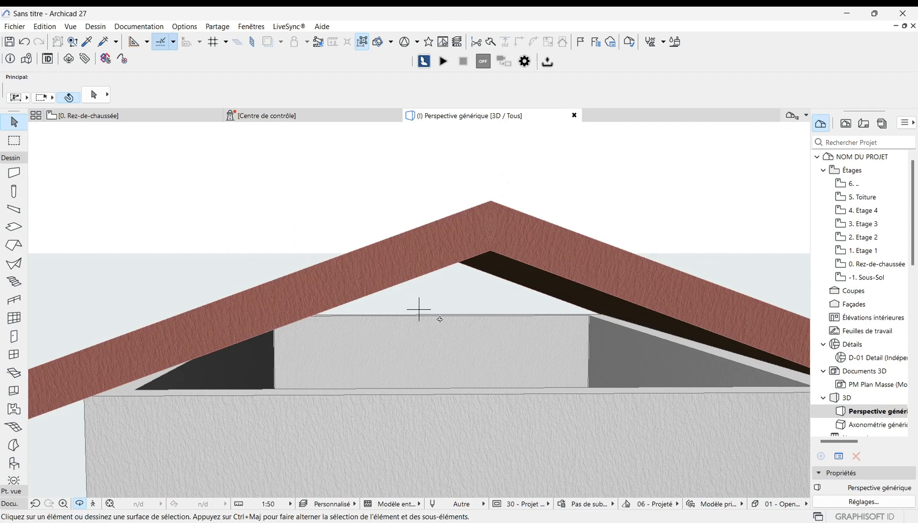
Step: On the ground-floor plan, mirror-copy the walls and roof across a diagonal axis at 135° to create a second, perpendicular house
{"action": "key", "text": "F2"}
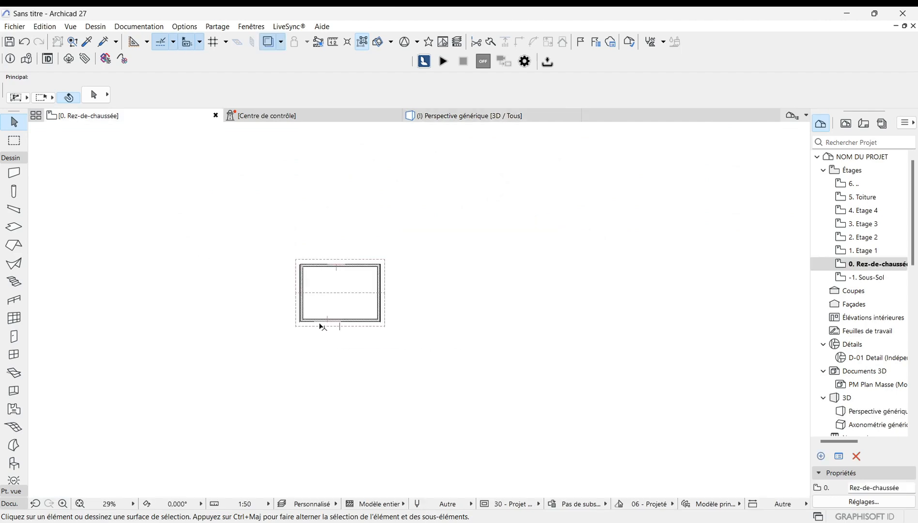
{"action": "scroll", "coordinate": [318, 303], "scroll_direction": "up", "scroll_amount": 3}
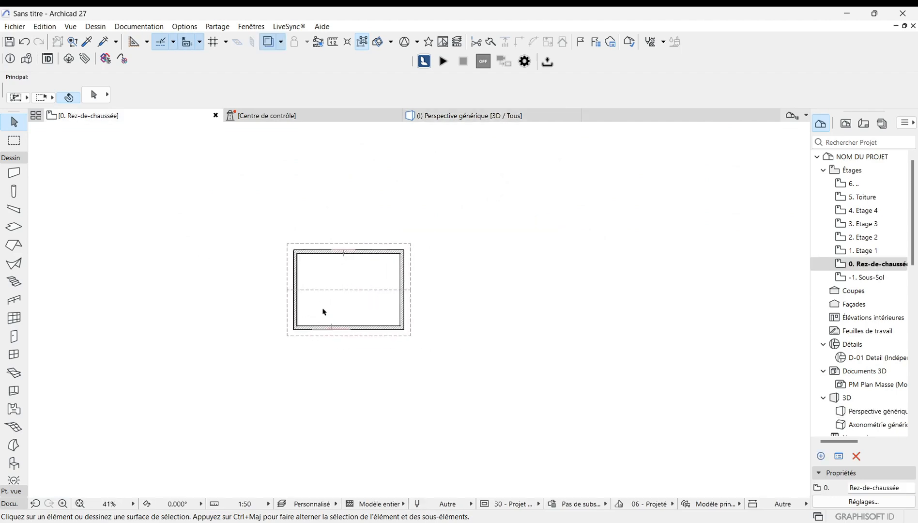
{"action": "scroll", "coordinate": [355, 358], "scroll_direction": "down", "scroll_amount": 2}
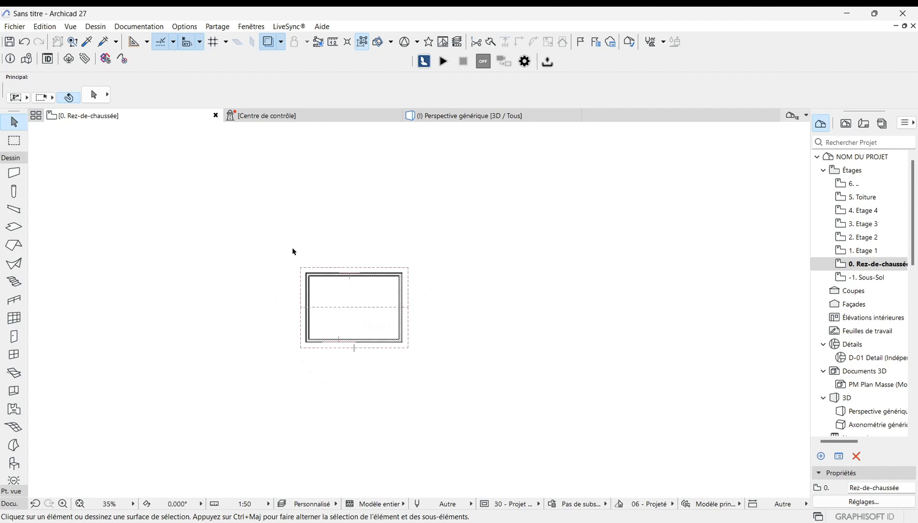
{"action": "left_click_drag", "start_coordinate": [273, 220], "coordinate": [455, 372]}
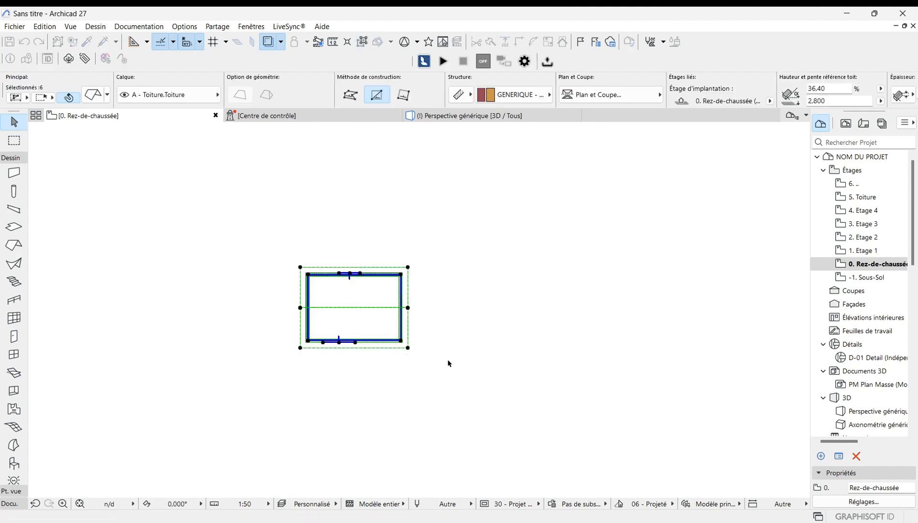
{"action": "right_click", "coordinate": [448, 363]}
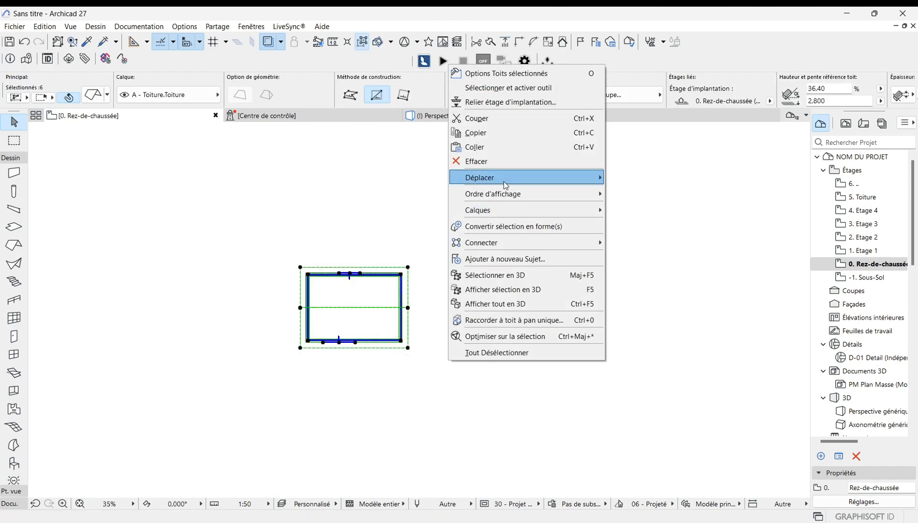
{"action": "mouse_move", "coordinate": [504, 181]}
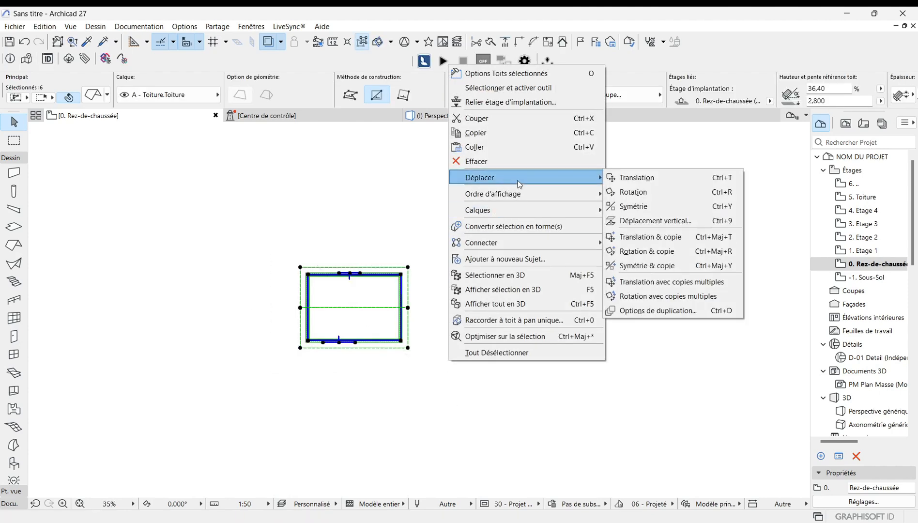
{"action": "left_click", "coordinate": [682, 267]}
{"action": "left_click", "coordinate": [530, 291]}
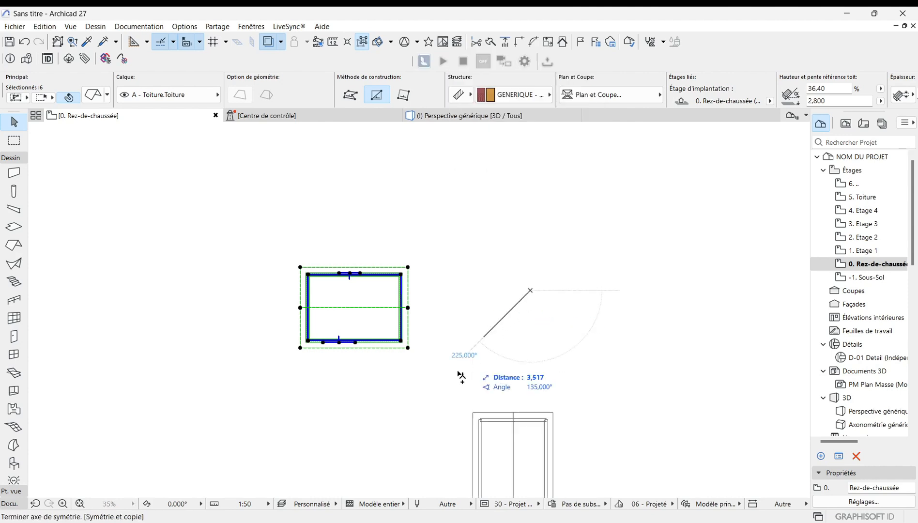
{"action": "left_click", "coordinate": [372, 453]}
{"action": "scroll", "coordinate": [398, 218], "scroll_direction": "down", "scroll_amount": 3}
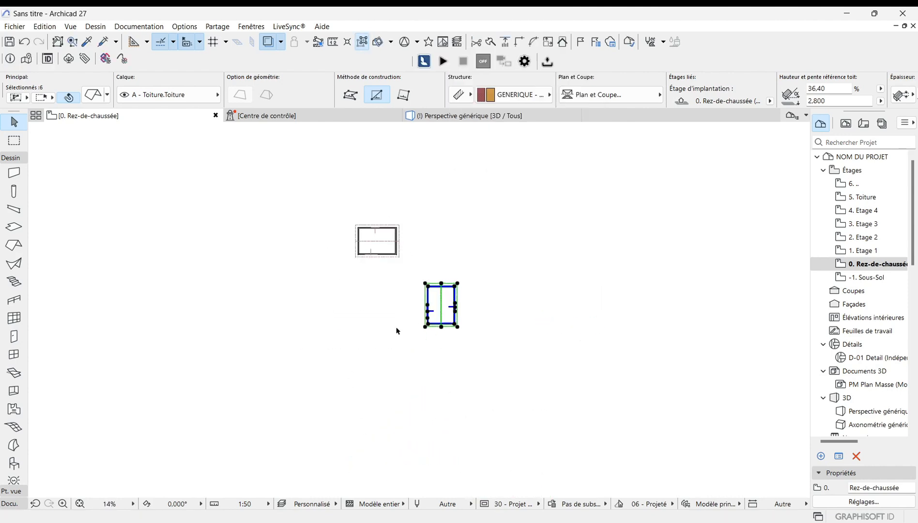
{"action": "scroll", "coordinate": [396, 331], "scroll_direction": "up", "scroll_amount": 3}
{"action": "scroll", "coordinate": [402, 344], "scroll_direction": "down", "scroll_amount": 2}
{"action": "left_click", "coordinate": [497, 287]}
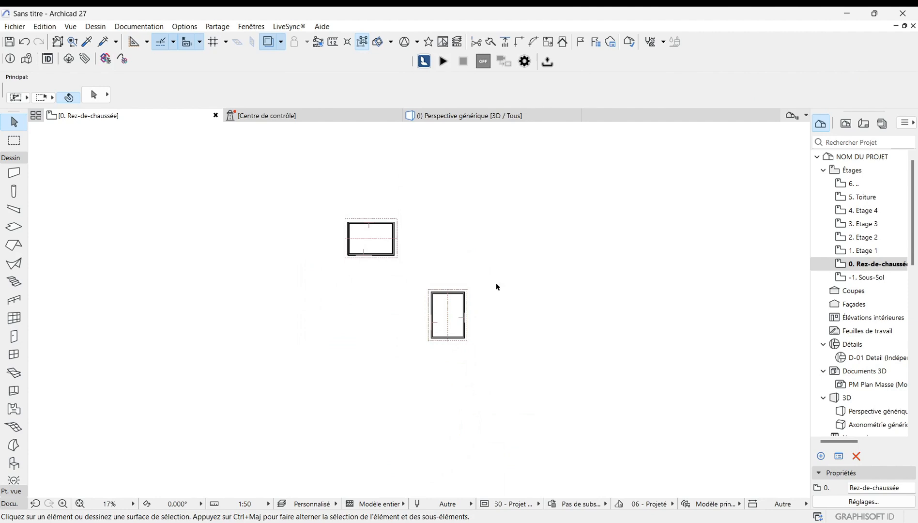
Step: In 3D, extend a roof plane of the mirrored house until it meets the first house's roof
{"action": "left_click", "coordinate": [448, 120]}
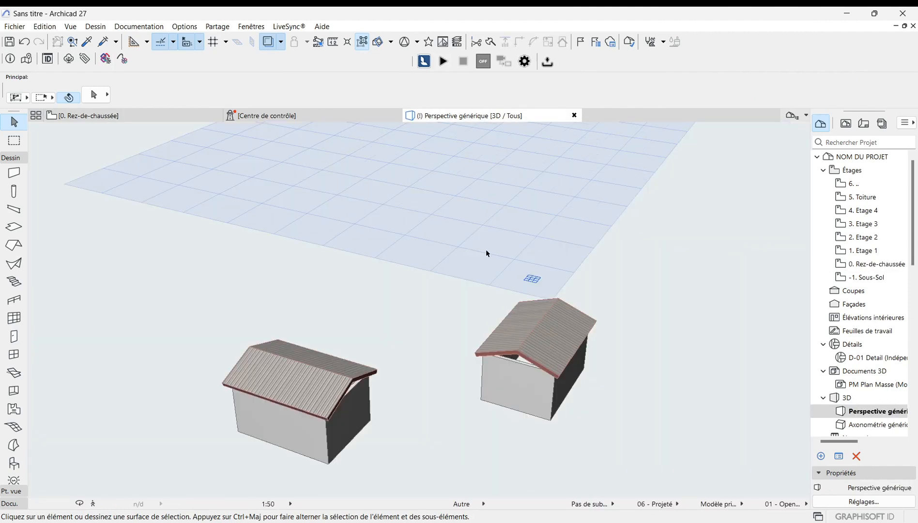
{"action": "scroll", "coordinate": [431, 308], "scroll_direction": "down", "scroll_amount": 2}
{"action": "scroll", "coordinate": [353, 391], "scroll_direction": "up", "scroll_amount": 2}
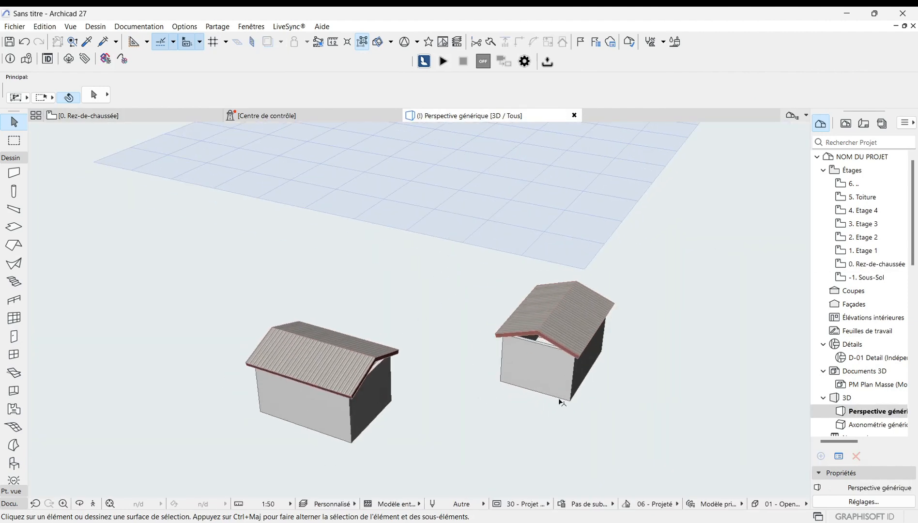
{"action": "scroll", "coordinate": [561, 402], "scroll_direction": "up", "scroll_amount": 1}
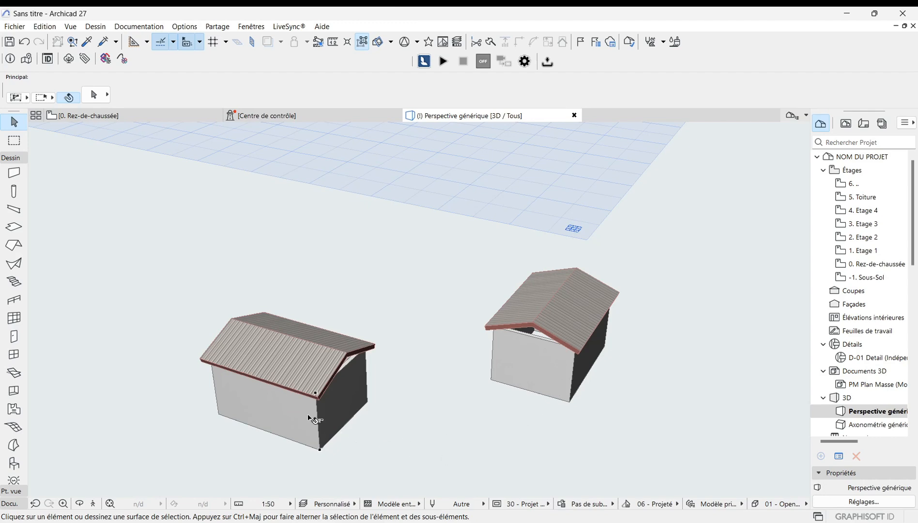
{"action": "scroll", "coordinate": [477, 312], "scroll_direction": "up", "scroll_amount": 2}
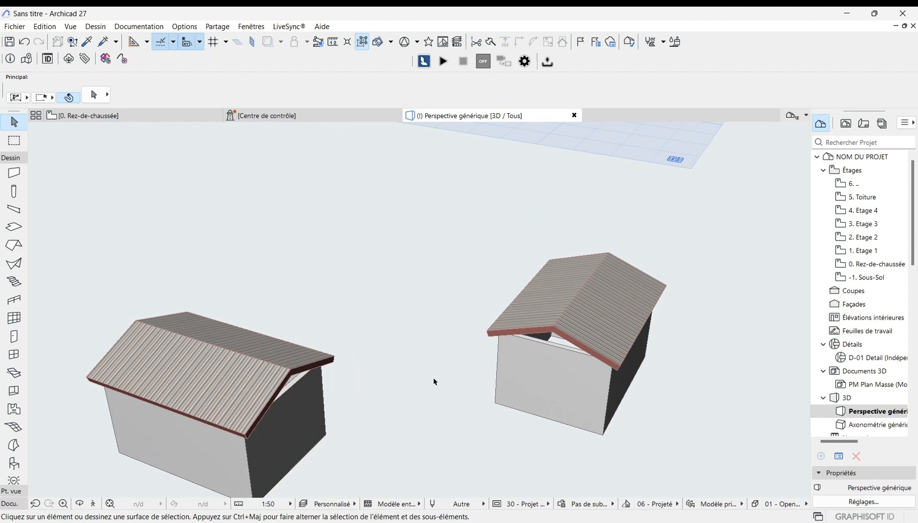
{"action": "scroll", "coordinate": [430, 371], "scroll_direction": "up", "scroll_amount": 1}
{"action": "scroll", "coordinate": [430, 369], "scroll_direction": "down", "scroll_amount": 2}
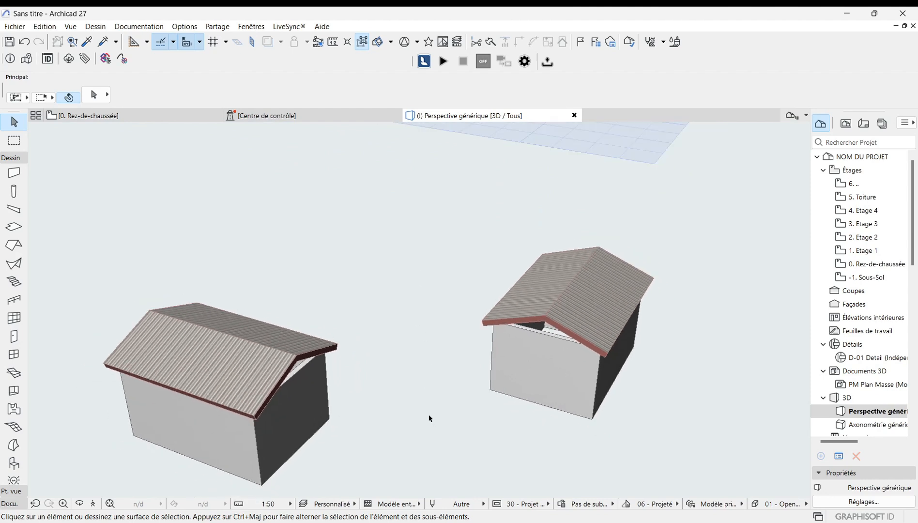
{"action": "left_click", "coordinate": [305, 349]}
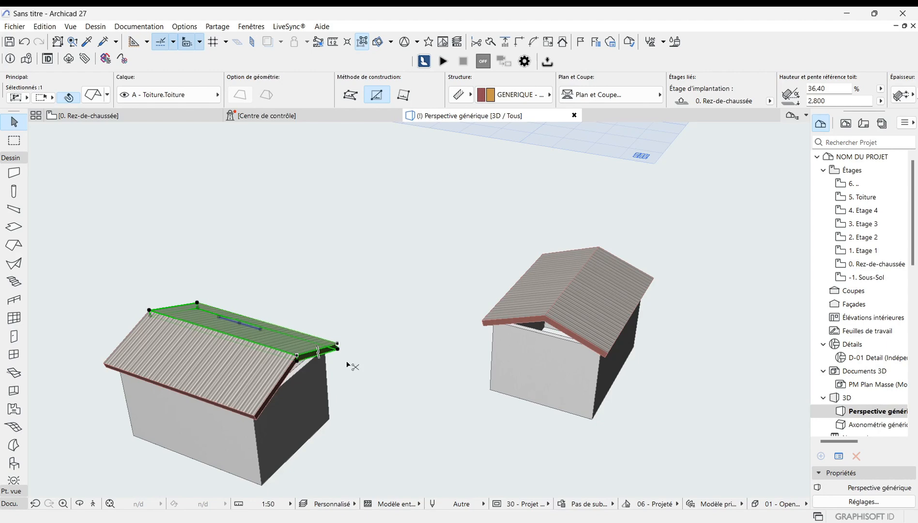
{"action": "left_click", "coordinate": [519, 320], "text": "ctrl"}
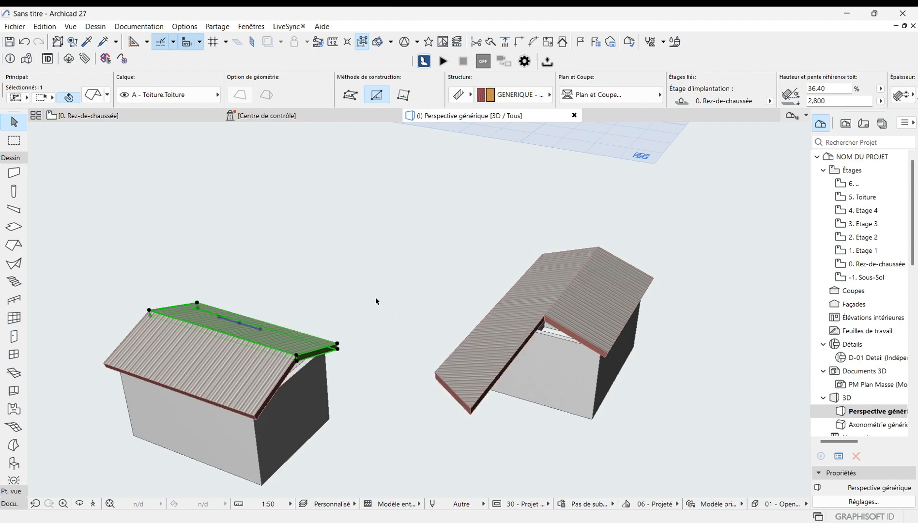
{"action": "scroll", "coordinate": [352, 340], "scroll_direction": "down", "scroll_amount": 1}
{"action": "scroll", "coordinate": [353, 340], "scroll_direction": "up", "scroll_amount": 1}
{"action": "scroll", "coordinate": [606, 313], "scroll_direction": "down", "scroll_amount": 1}
{"action": "scroll", "coordinate": [505, 348], "scroll_direction": "up", "scroll_amount": 1}
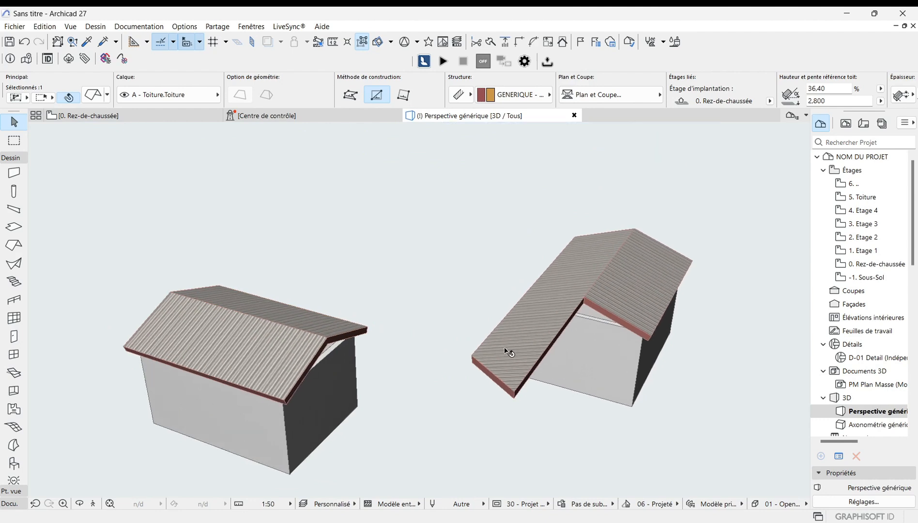
{"action": "scroll", "coordinate": [514, 348], "scroll_direction": "down", "scroll_amount": 1}
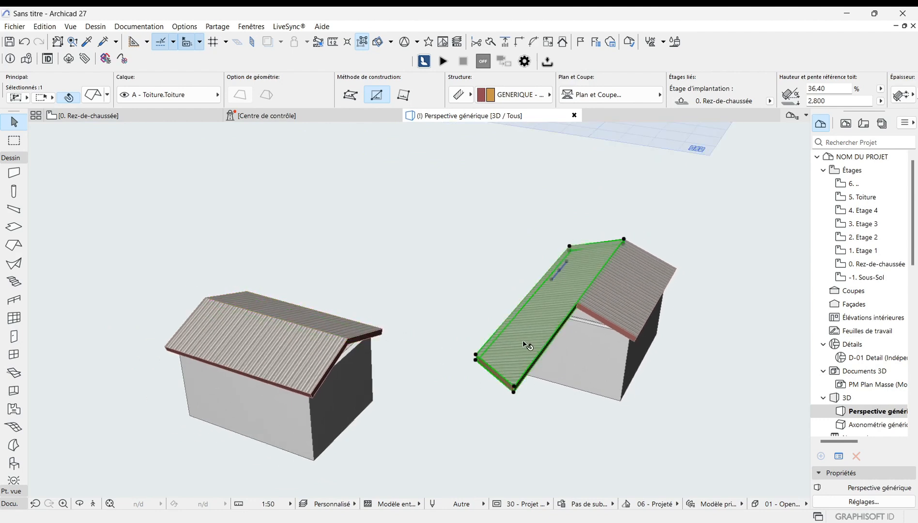
{"action": "left_click", "coordinate": [367, 334], "text": "ctrl"}
{"action": "key", "text": "Escape"}
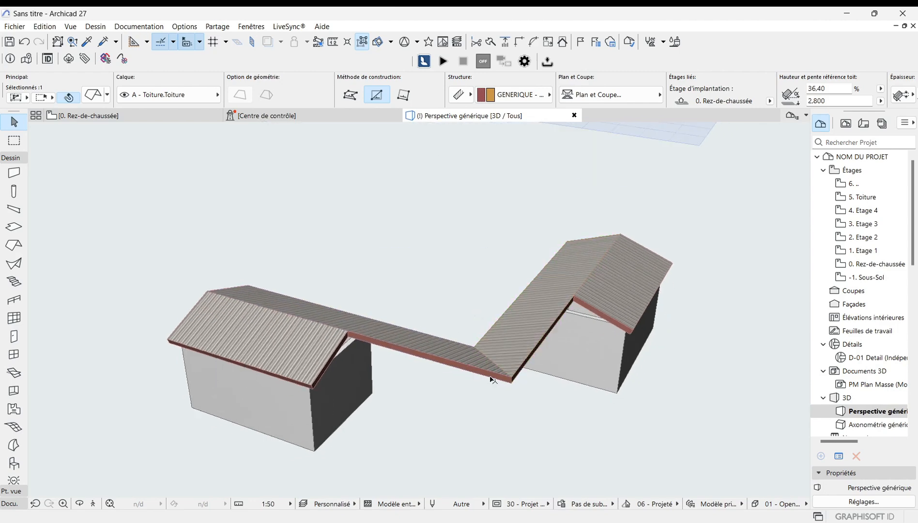
Step: Extend the front roof planes of both houses to each other so they intersect into one L-shaped roof
{"action": "left_click", "coordinate": [326, 360]}
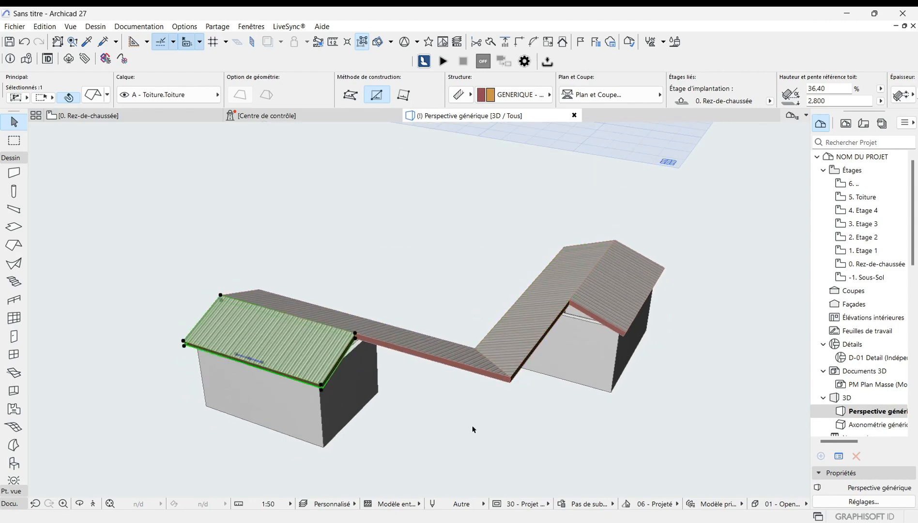
{"action": "left_click", "coordinate": [608, 323], "text": "ctrl"}
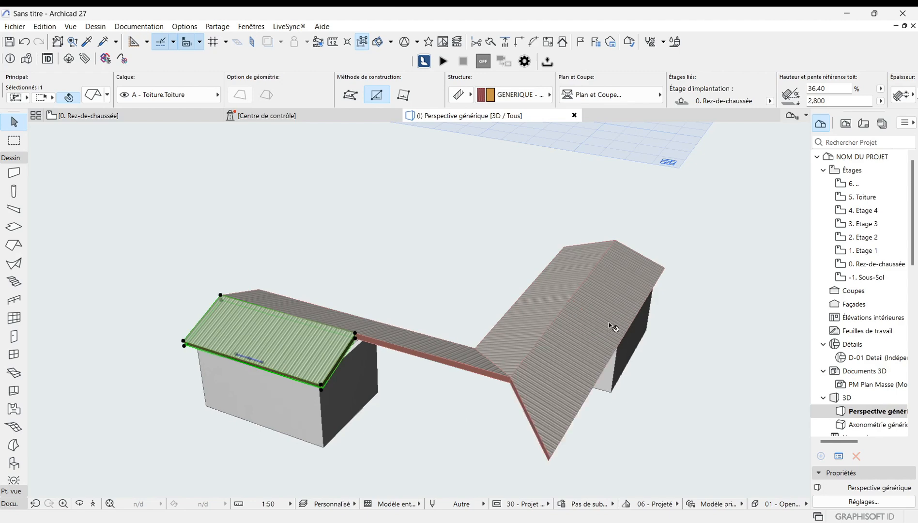
{"action": "left_click", "coordinate": [526, 387]}
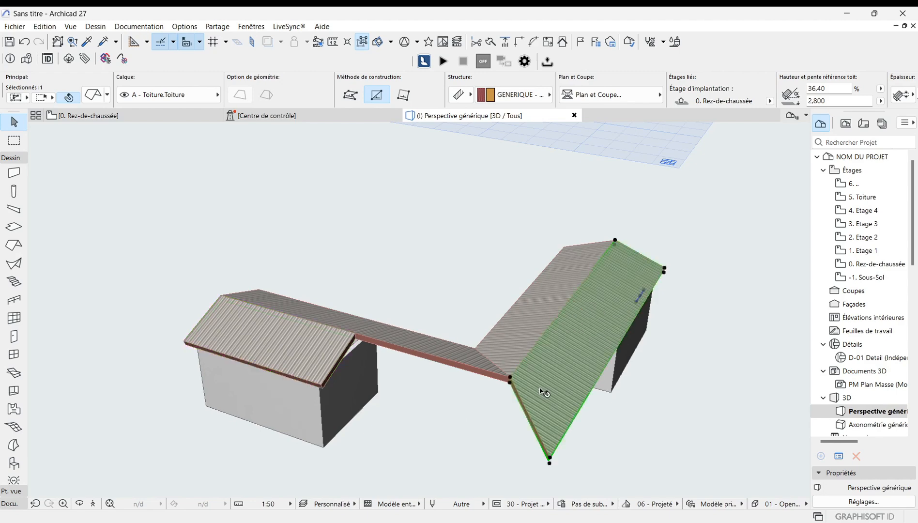
{"action": "left_click", "coordinate": [342, 358], "text": "ctrl"}
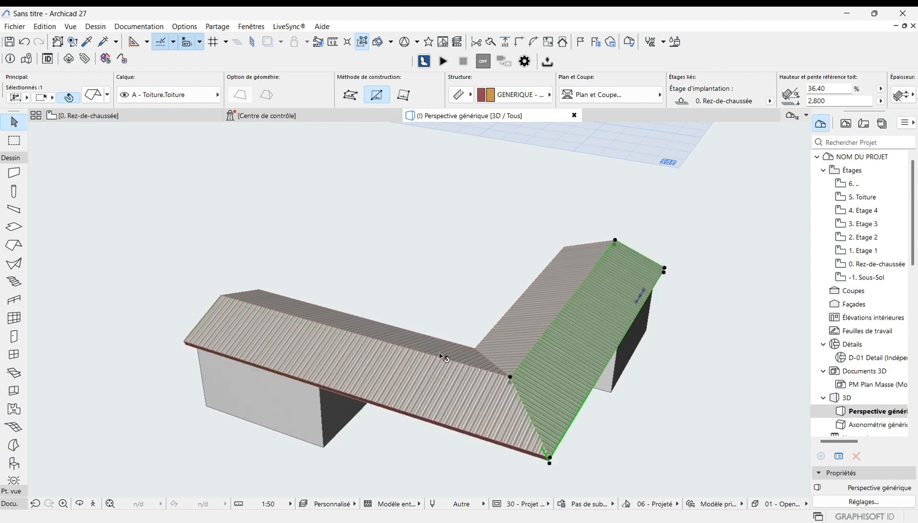
Step: Inspect the joined L-shaped roof from several angles in 3D before returning to the ground-floor plan
{"action": "scroll", "coordinate": [516, 364], "scroll_direction": "down", "scroll_amount": 2}
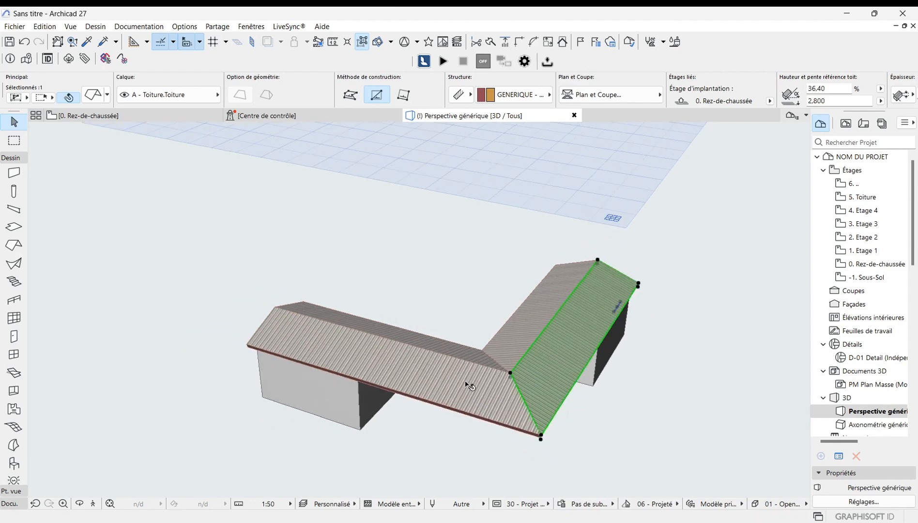
{"action": "left_click", "coordinate": [81, 504]}
{"action": "left_click_drag", "start_coordinate": [264, 358], "coordinate": [370, 280]}
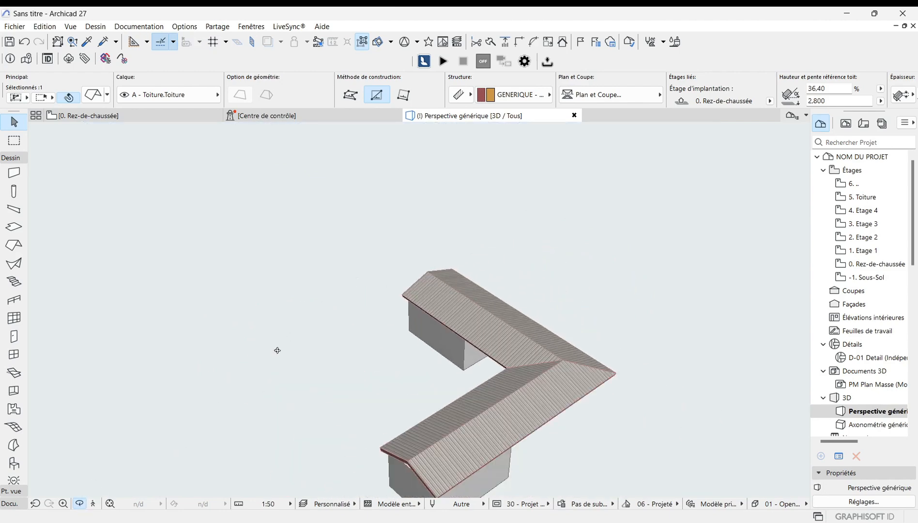
{"action": "left_click_drag", "start_coordinate": [277, 351], "coordinate": [615, 359]}
{"action": "left_click_drag", "start_coordinate": [125, 332], "coordinate": [448, 318]}
{"action": "scroll", "coordinate": [448, 318], "scroll_direction": "down", "scroll_amount": 3}
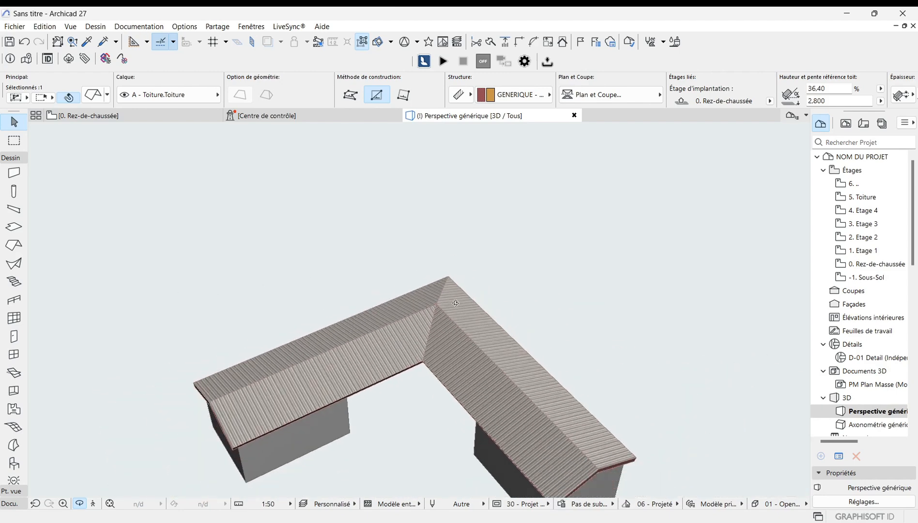
{"action": "scroll", "coordinate": [448, 318], "scroll_direction": "up", "scroll_amount": 2}
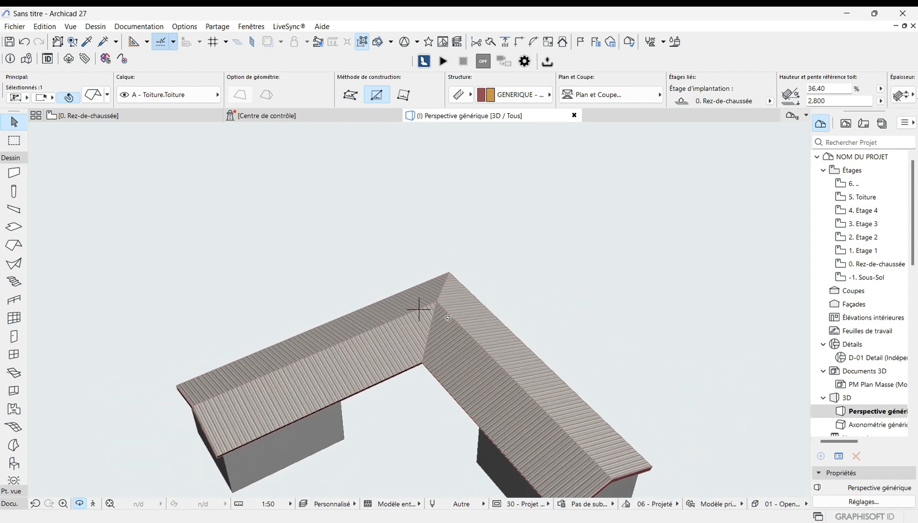
{"action": "key", "text": "F2"}
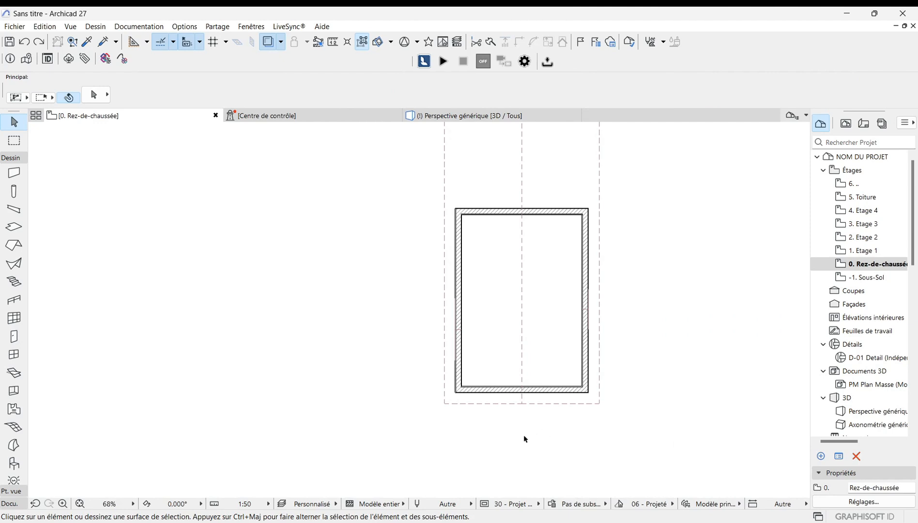
Step: Cut the lower part off the house's left roof plane by subtracting a rectangle up to about mid-length of the building
{"action": "scroll", "coordinate": [539, 426], "scroll_direction": "up", "scroll_amount": 2}
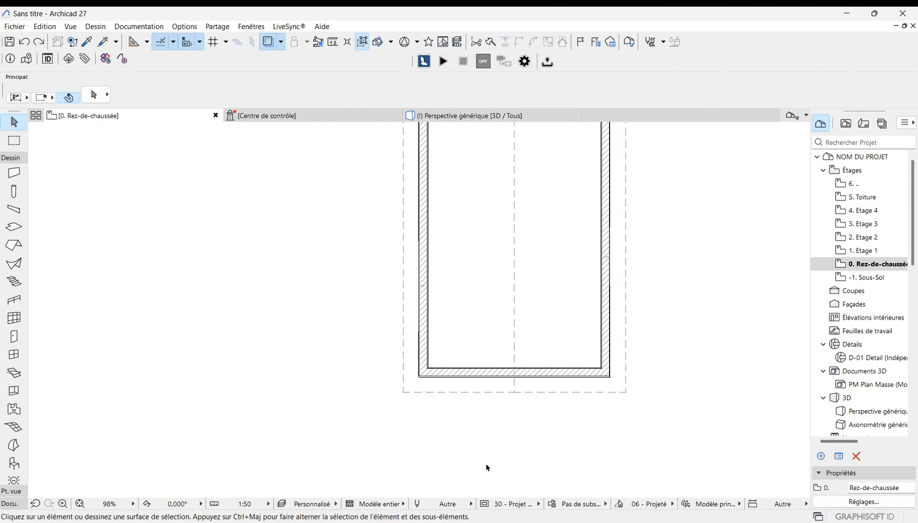
{"action": "scroll", "coordinate": [484, 468], "scroll_direction": "down", "scroll_amount": 2}
{"action": "scroll", "coordinate": [496, 468], "scroll_direction": "up", "scroll_amount": 1}
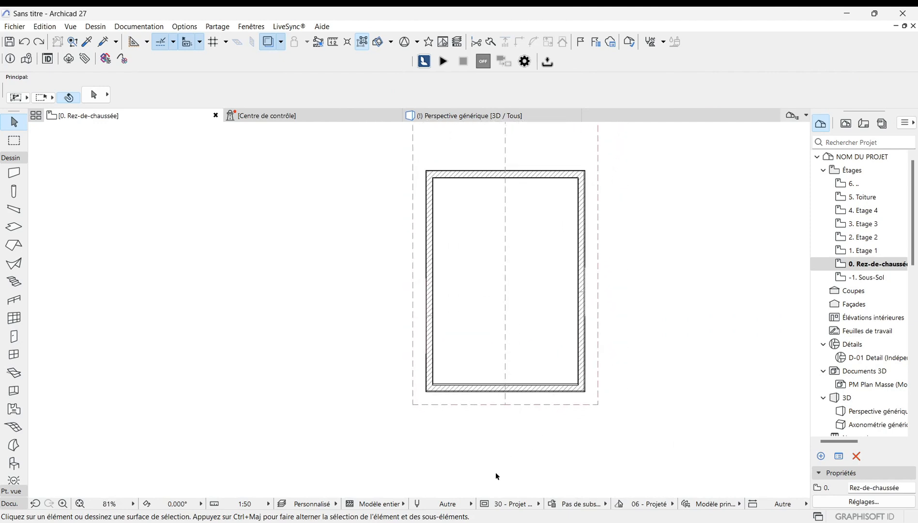
{"action": "left_click", "coordinate": [483, 406]}
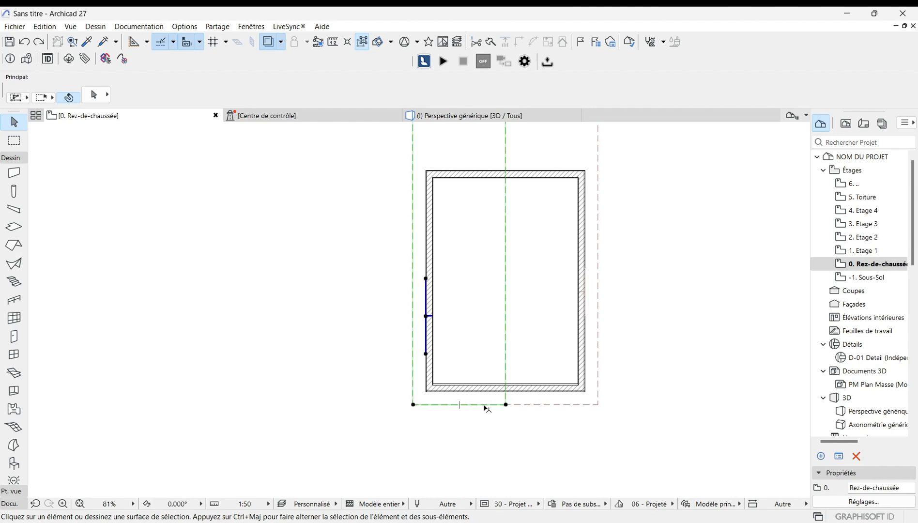
{"action": "left_click", "coordinate": [505, 404]}
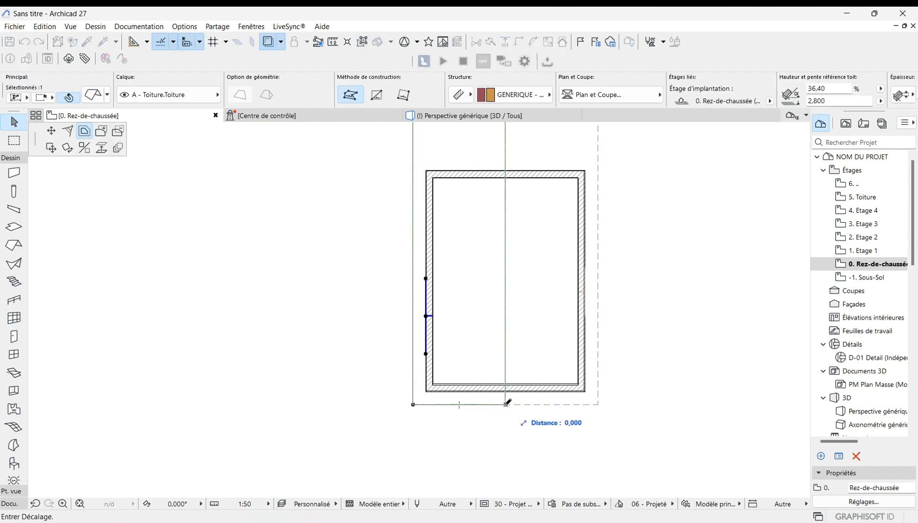
{"action": "left_click", "coordinate": [118, 131]}
{"action": "left_click", "coordinate": [378, 93]}
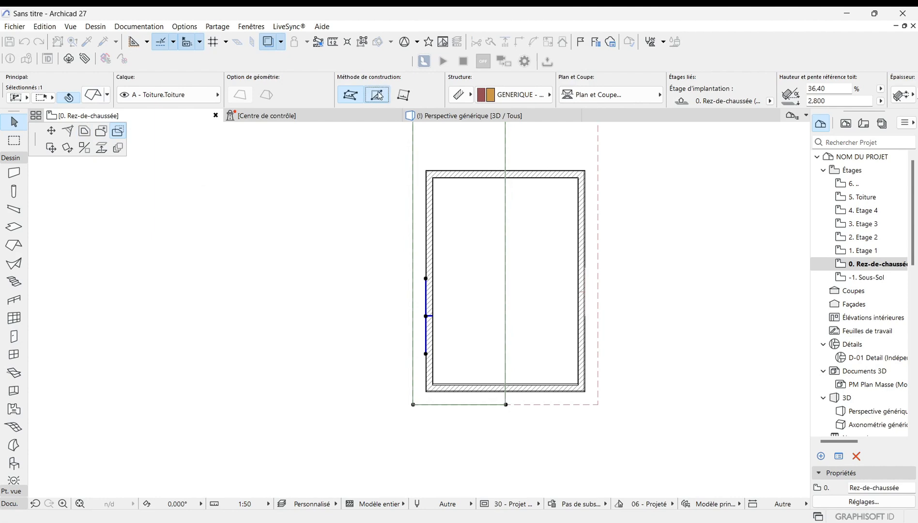
{"action": "left_click", "coordinate": [413, 405]}
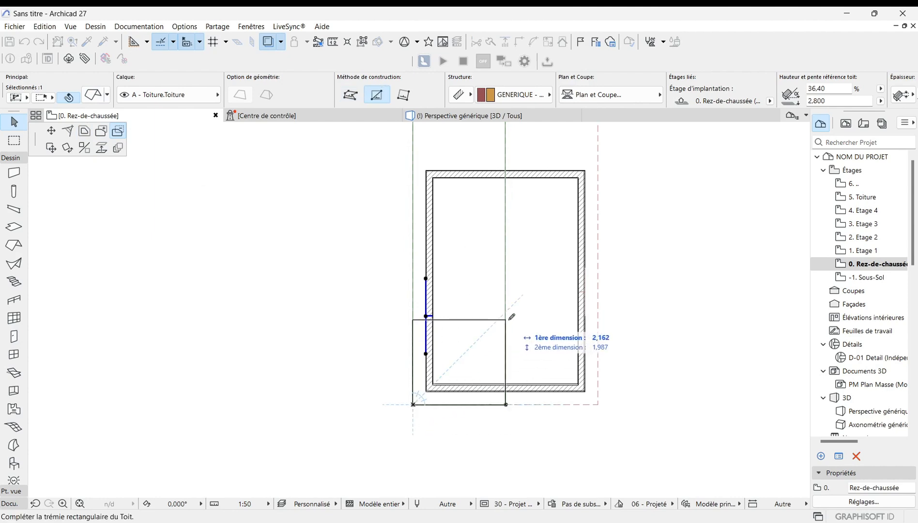
{"action": "left_click", "coordinate": [507, 318]}
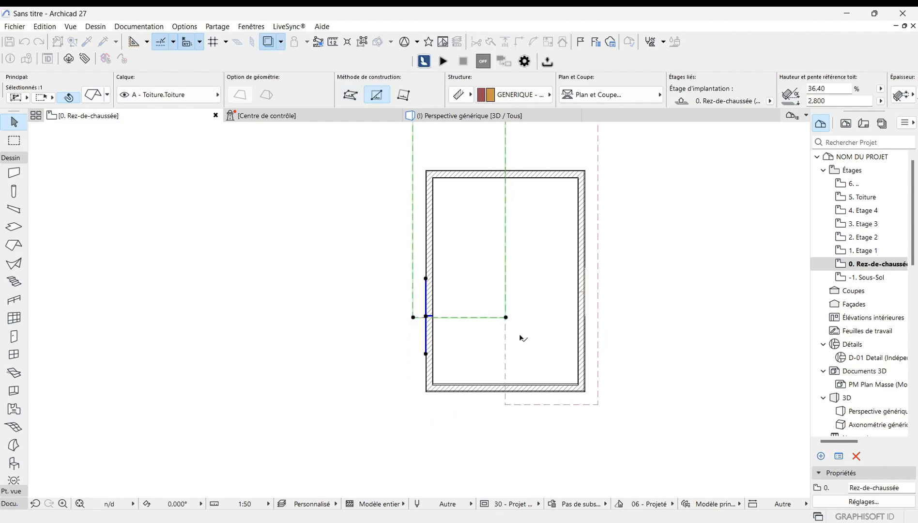
Step: Subtract the same lower rectangle from the right roof plane so both planes stop at the same line
{"action": "left_click", "coordinate": [599, 405]}
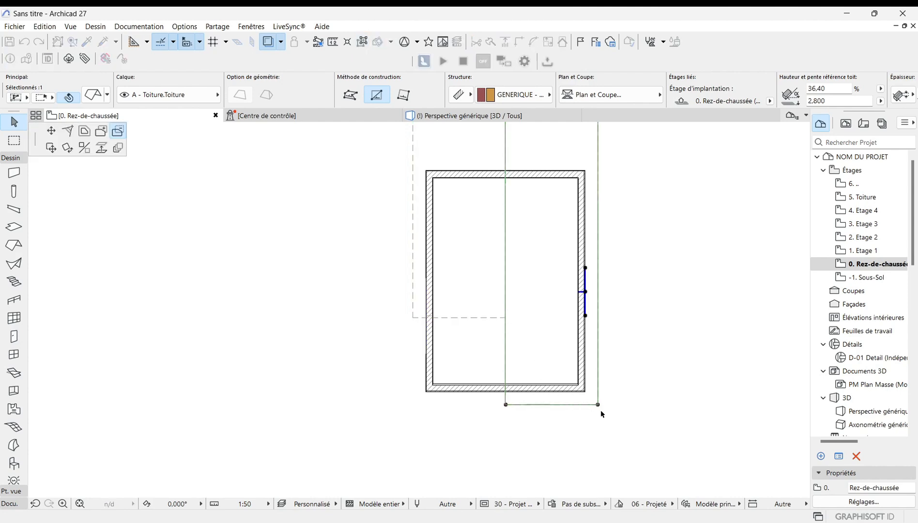
{"action": "left_click", "coordinate": [598, 405]}
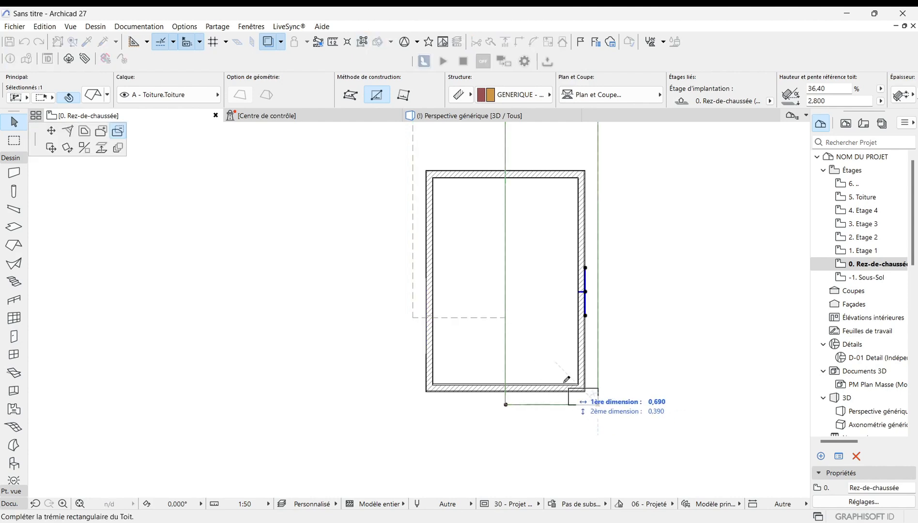
{"action": "left_click", "coordinate": [506, 321]}
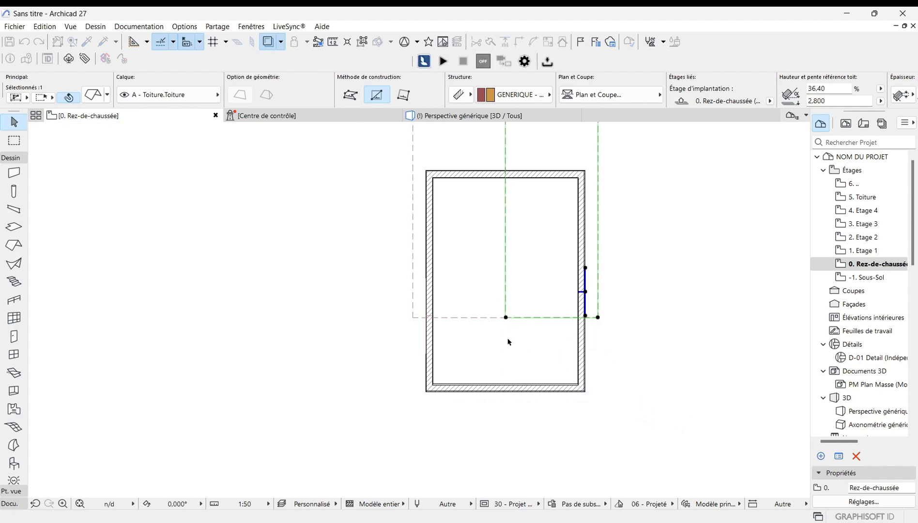
{"action": "scroll", "coordinate": [509, 340], "scroll_direction": "down", "scroll_amount": 1}
{"action": "key", "text": "Escape"}
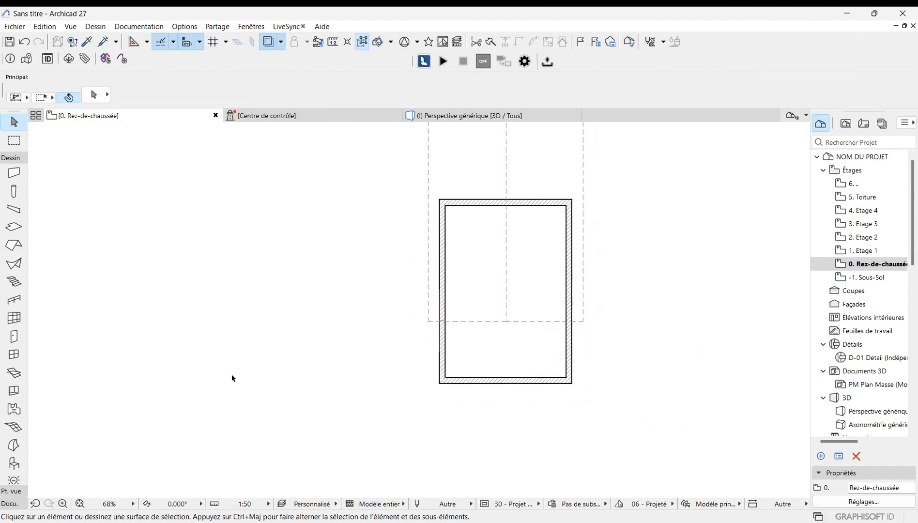
Step: With the Roof tool, draw a triangular roof plane sloping up from the front wall to an apex at its middle
{"action": "left_click", "coordinate": [16, 246]}
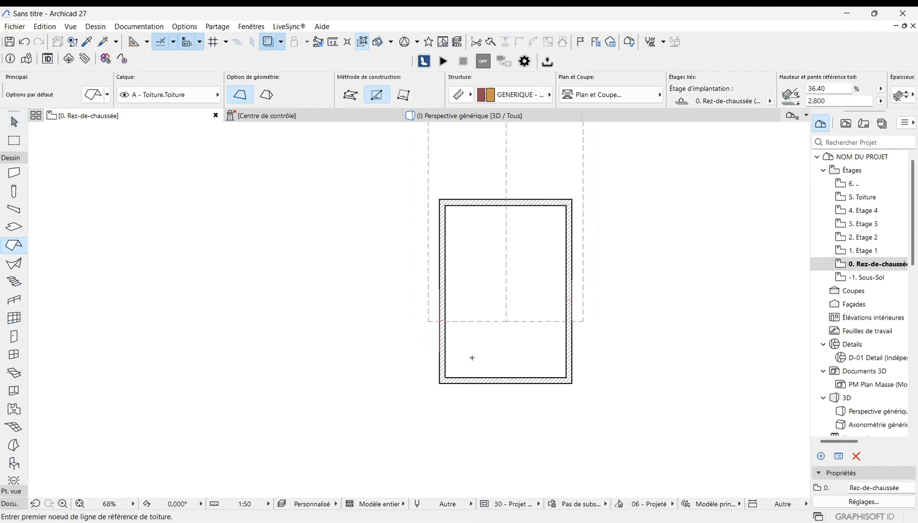
{"action": "scroll", "coordinate": [489, 401], "scroll_direction": "up", "scroll_amount": 5}
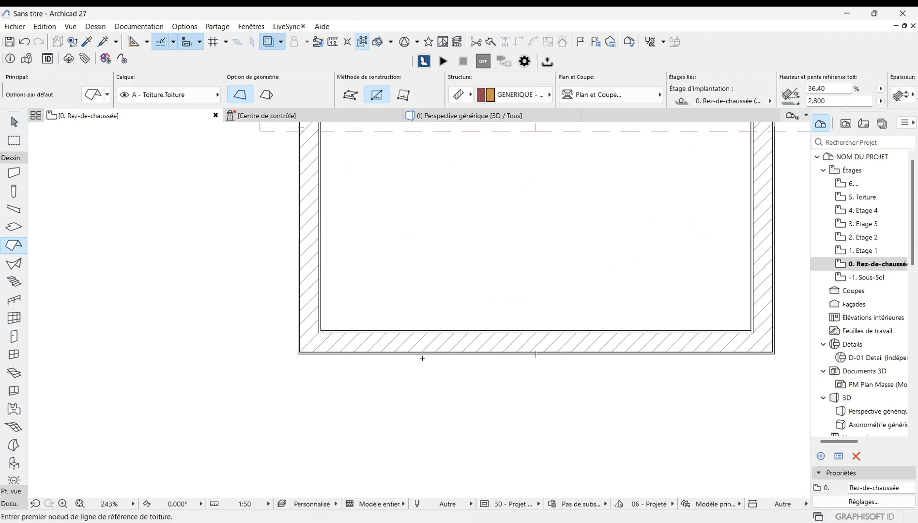
{"action": "left_click", "coordinate": [423, 354]}
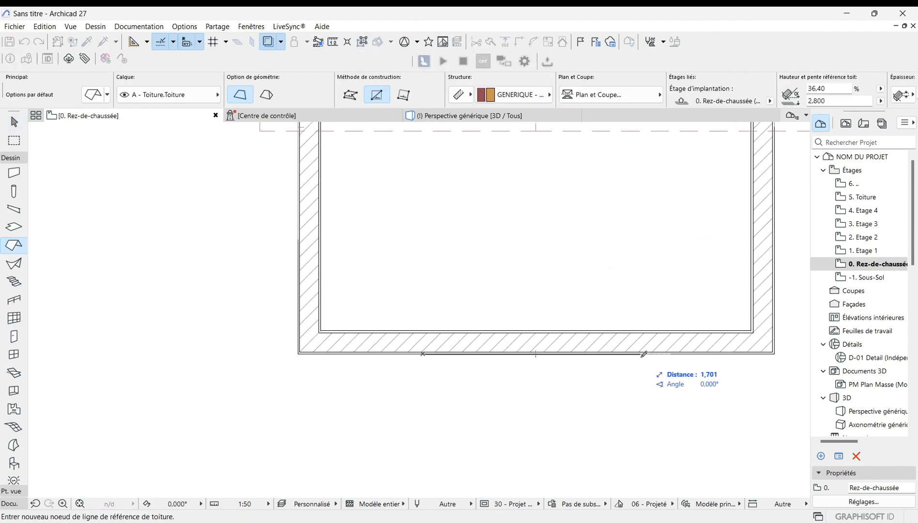
{"action": "left_click", "coordinate": [648, 355]}
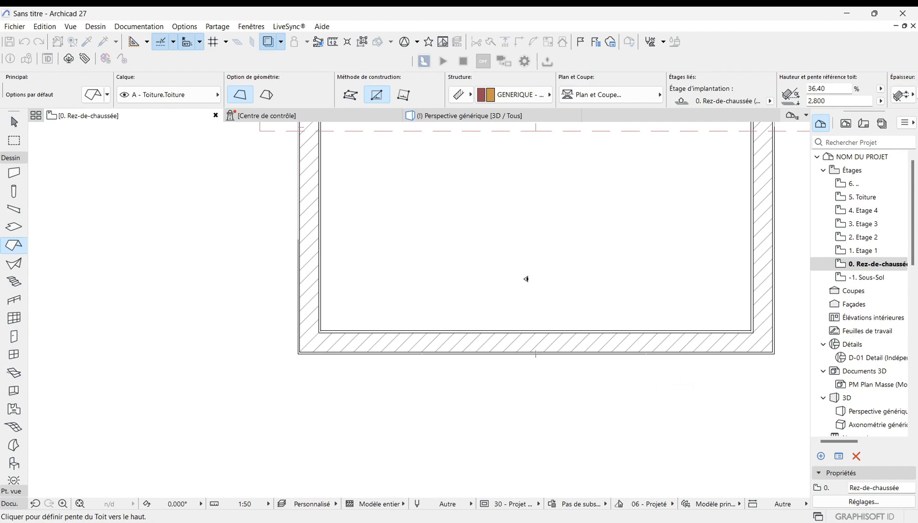
{"action": "left_click", "coordinate": [526, 279]}
{"action": "scroll", "coordinate": [545, 435], "scroll_direction": "down", "scroll_amount": 3}
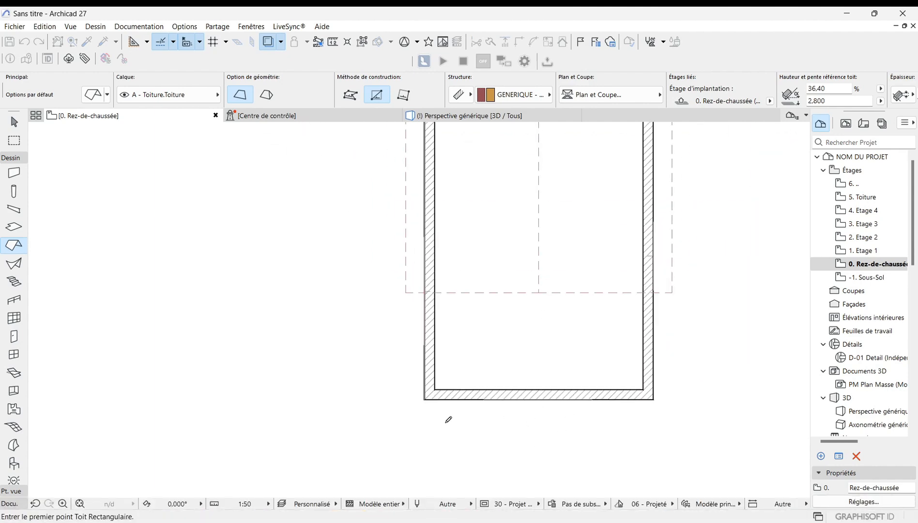
{"action": "scroll", "coordinate": [449, 419], "scroll_direction": "up", "scroll_amount": 5}
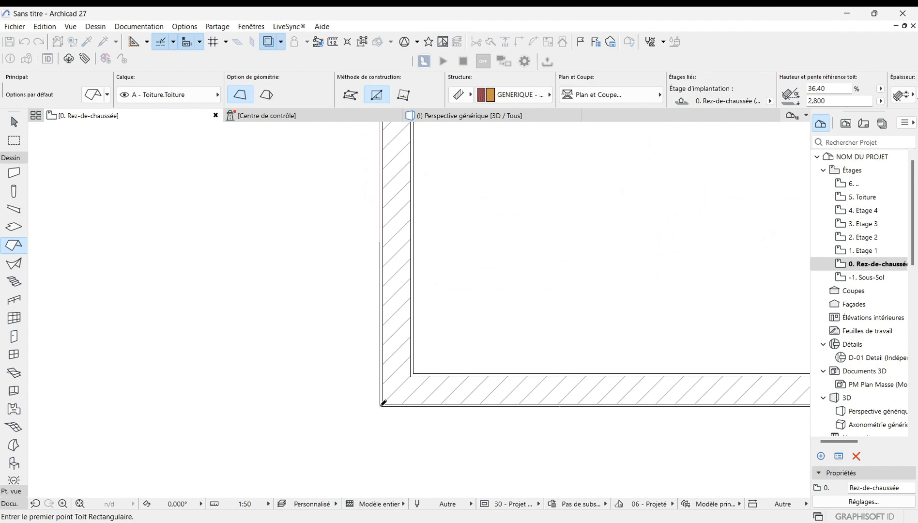
{"action": "left_click", "coordinate": [383, 403]}
{"action": "scroll", "coordinate": [431, 392], "scroll_direction": "down", "scroll_amount": 3}
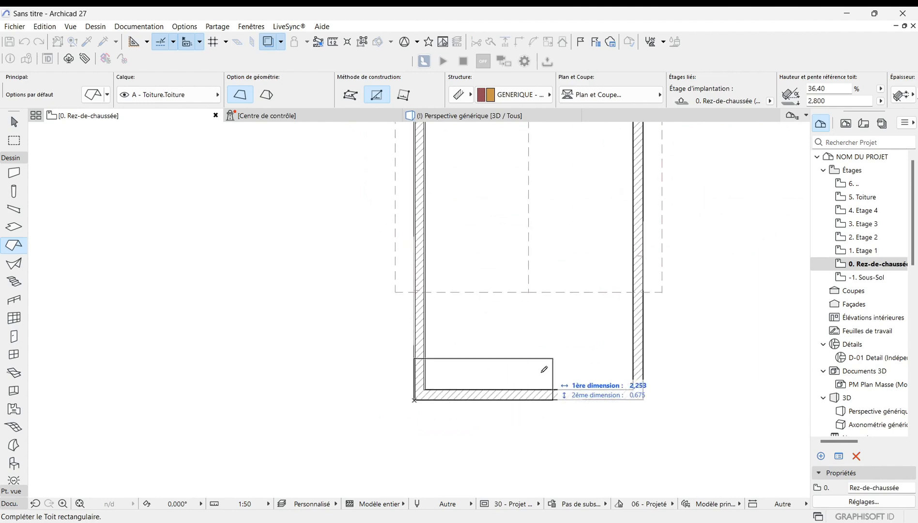
{"action": "left_click", "coordinate": [353, 97]}
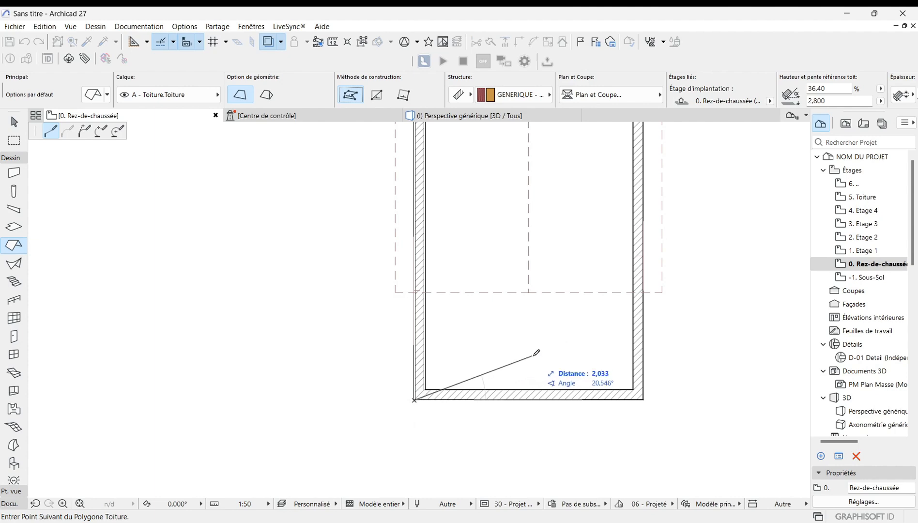
{"action": "left_click", "coordinate": [538, 352]}
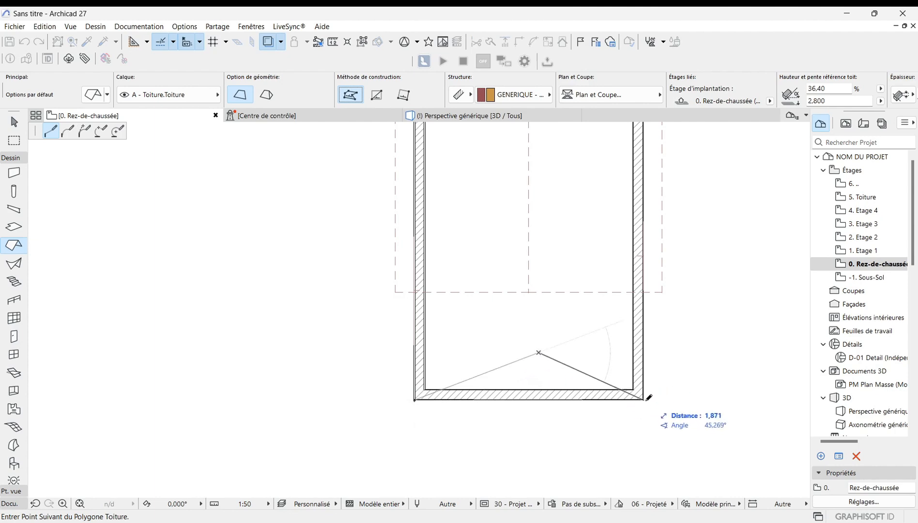
{"action": "scroll", "coordinate": [649, 397], "scroll_direction": "up", "scroll_amount": 8}
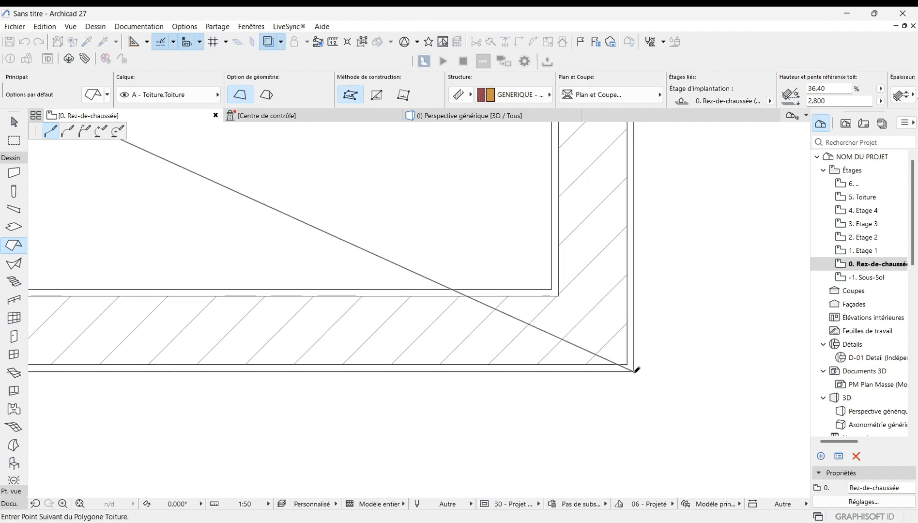
{"action": "left_click", "coordinate": [634, 372]}
{"action": "scroll", "coordinate": [700, 370], "scroll_direction": "down", "scroll_amount": 7}
{"action": "scroll", "coordinate": [280, 370], "scroll_direction": "up", "scroll_amount": 2}
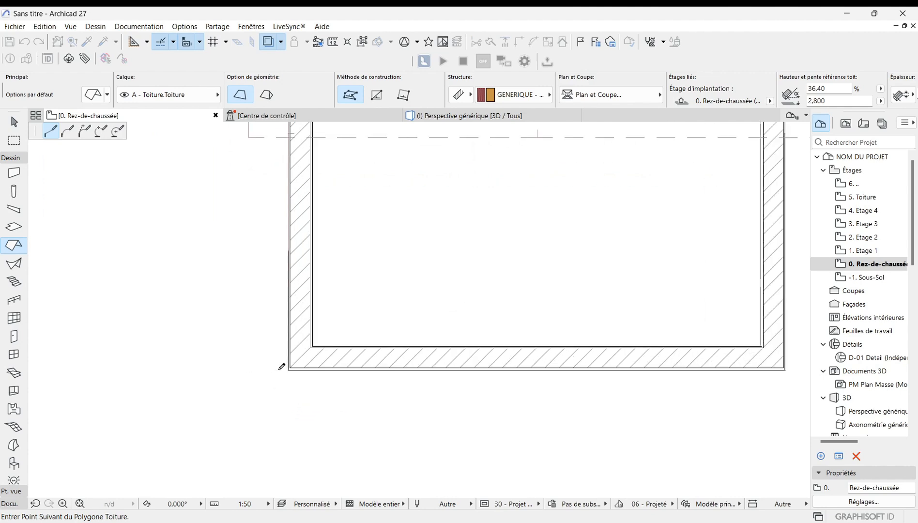
{"action": "scroll", "coordinate": [286, 368], "scroll_direction": "up", "scroll_amount": 3}
{"action": "left_click", "coordinate": [303, 369]}
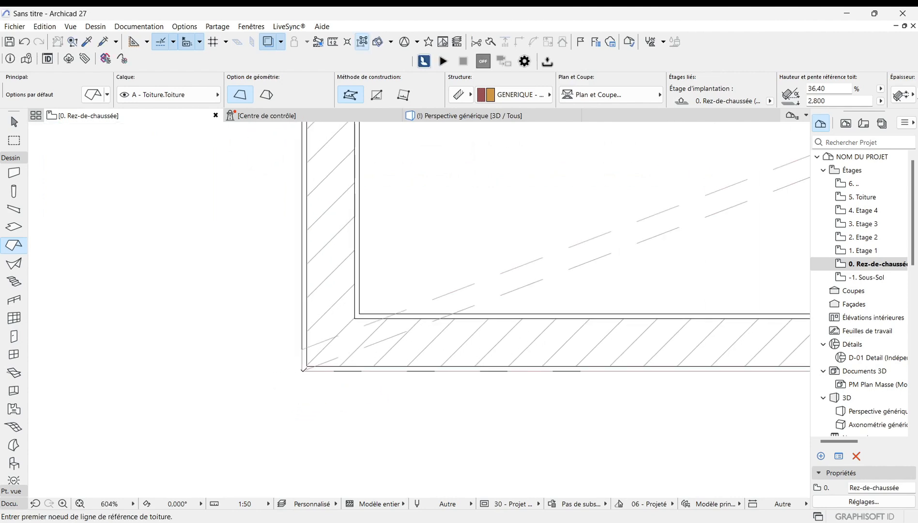
{"action": "scroll", "coordinate": [247, 396], "scroll_direction": "down", "scroll_amount": 8}
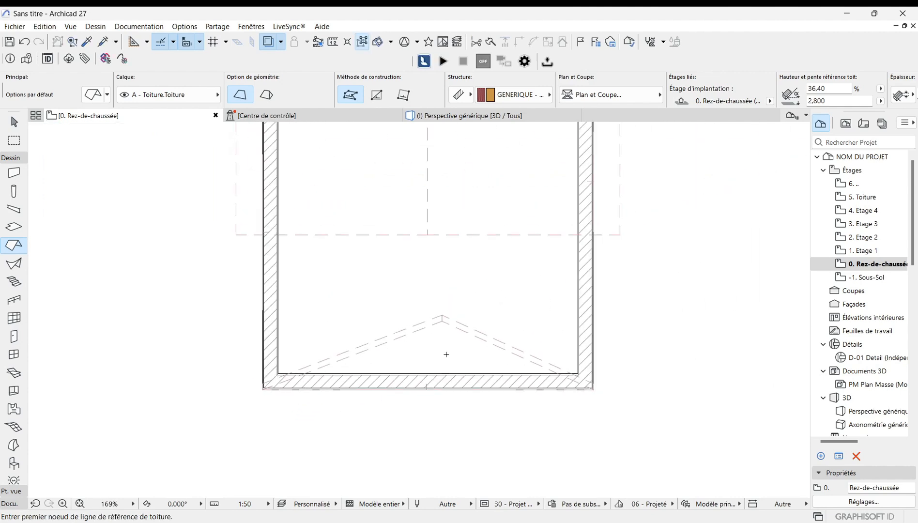
{"action": "scroll", "coordinate": [446, 354], "scroll_direction": "up", "scroll_amount": 2}
{"action": "scroll", "coordinate": [436, 373], "scroll_direction": "down", "scroll_amount": 4}
{"action": "scroll", "coordinate": [455, 368], "scroll_direction": "up", "scroll_amount": 4}
{"action": "scroll", "coordinate": [467, 372], "scroll_direction": "down", "scroll_amount": 2}
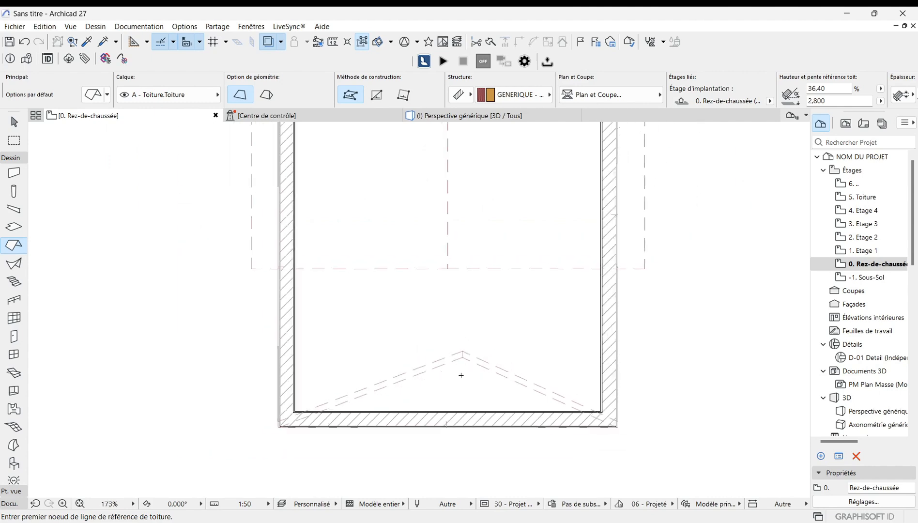
{"action": "scroll", "coordinate": [461, 375], "scroll_direction": "up", "scroll_amount": 4}
{"action": "scroll", "coordinate": [442, 378], "scroll_direction": "down", "scroll_amount": 1}
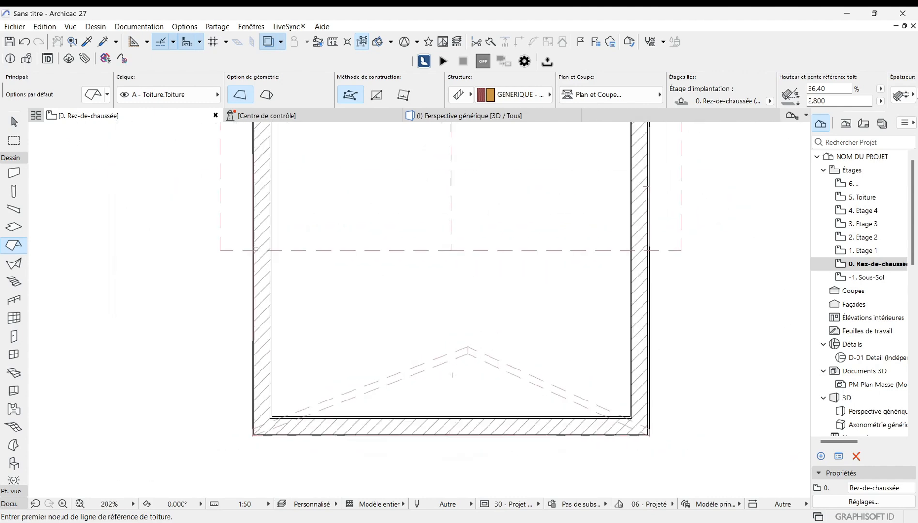
{"action": "scroll", "coordinate": [450, 373], "scroll_direction": "up", "scroll_amount": 1}
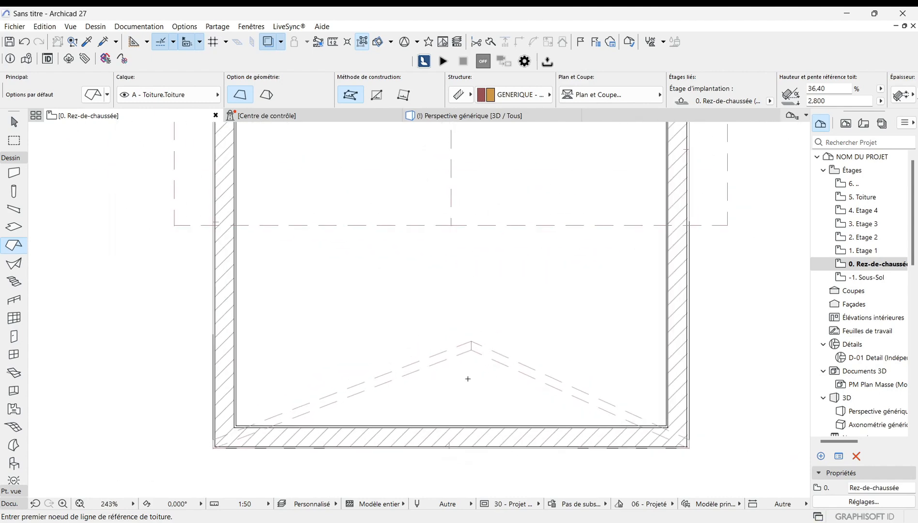
{"action": "key", "text": "Escape"}
Step: Extend the left roof plane down to meet the new triangular front plane
{"action": "scroll", "coordinate": [478, 381], "scroll_direction": "down", "scroll_amount": 1}
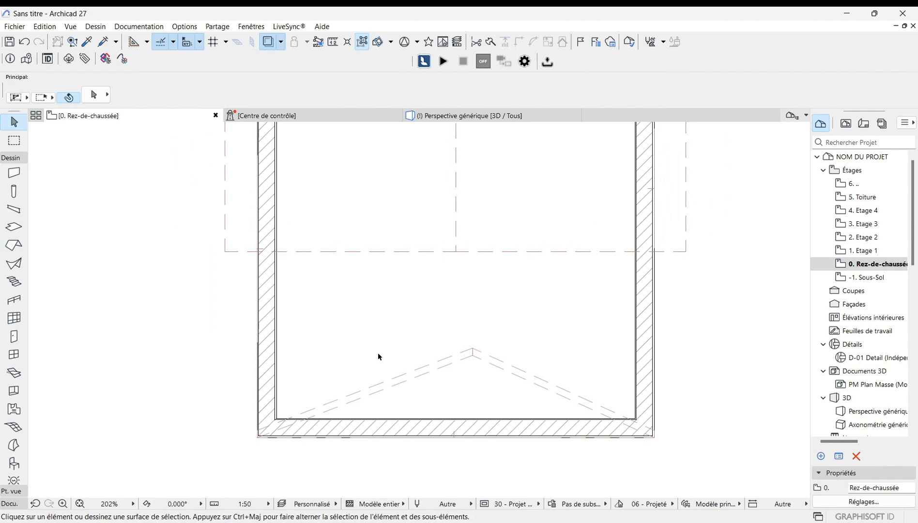
{"action": "left_click", "coordinate": [356, 253]}
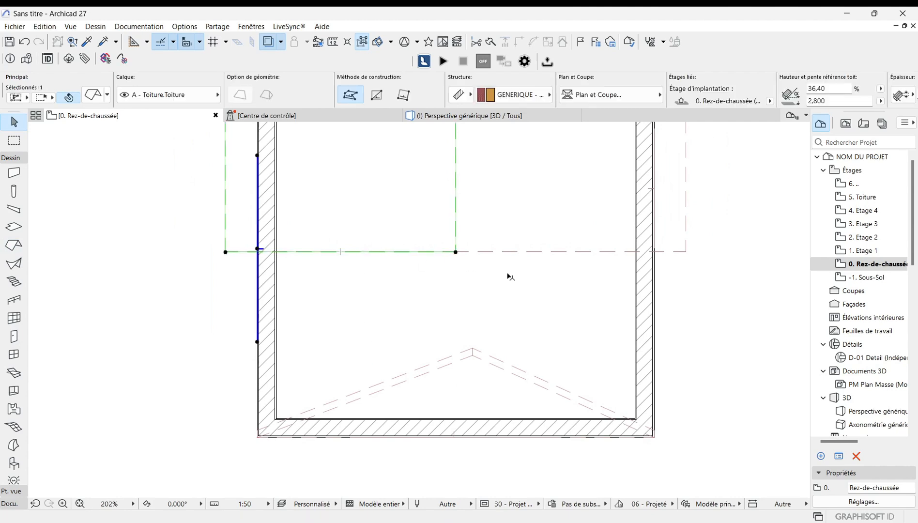
{"action": "scroll", "coordinate": [488, 301], "scroll_direction": "down", "scroll_amount": 2}
{"action": "scroll", "coordinate": [433, 294], "scroll_direction": "up", "scroll_amount": 2}
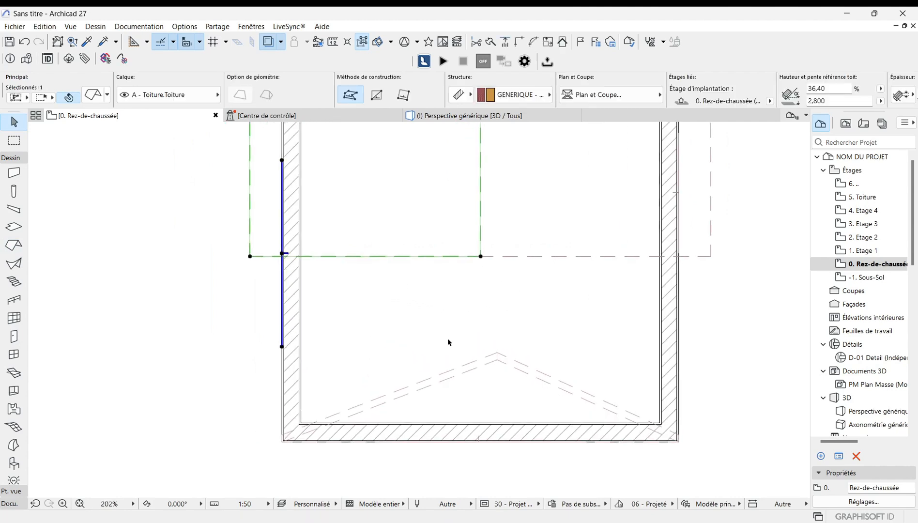
{"action": "left_click", "coordinate": [405, 397], "text": "ctrl"}
{"action": "scroll", "coordinate": [473, 312], "scroll_direction": "down", "scroll_amount": 1}
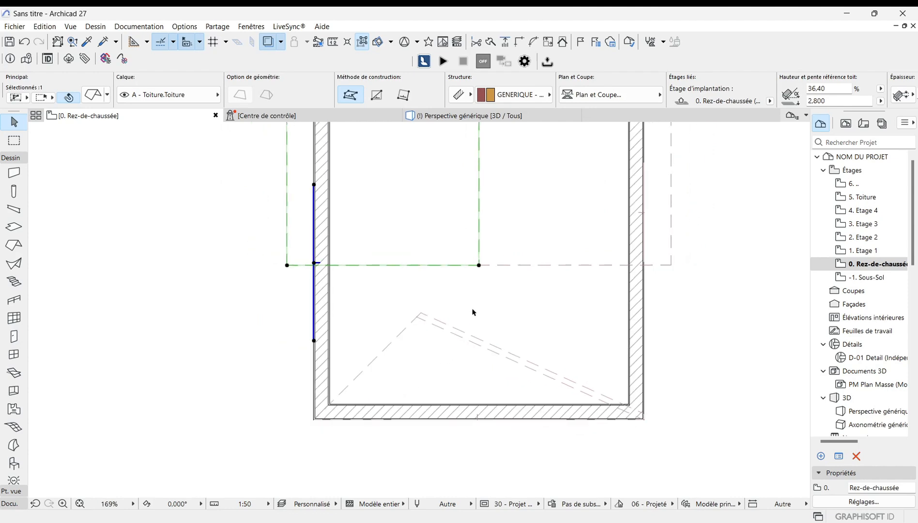
Step: Trim the triangular front plane against the left roof plane so their edges meet cleanly
{"action": "left_click", "coordinate": [389, 348]}
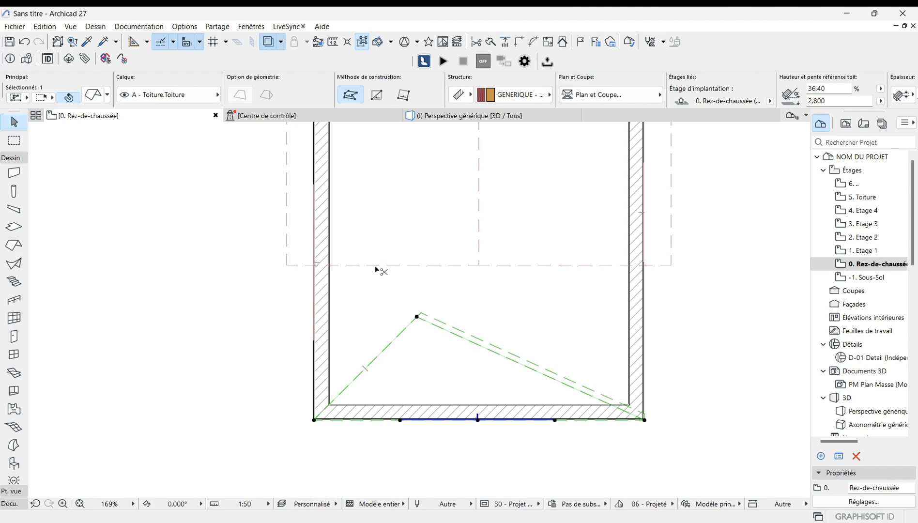
{"action": "left_click", "coordinate": [373, 266], "text": "ctrl"}
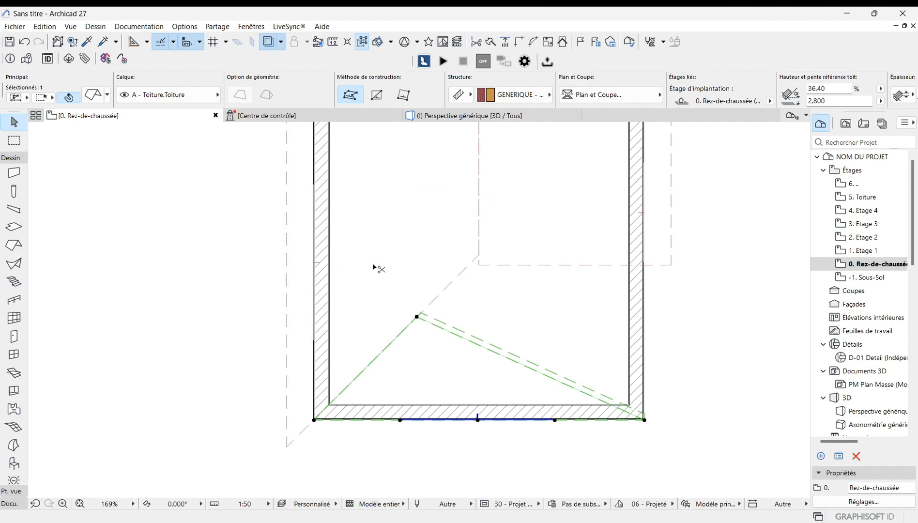
{"action": "scroll", "coordinate": [410, 337], "scroll_direction": "down", "scroll_amount": 2}
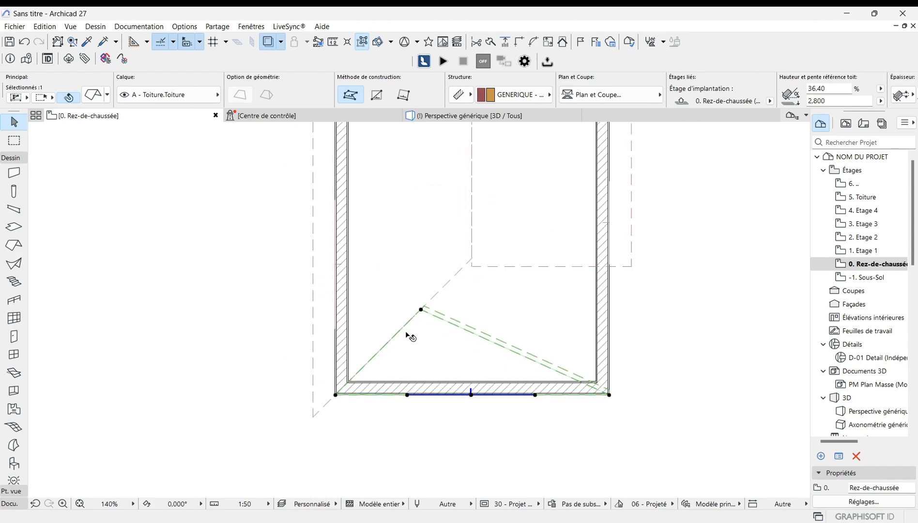
{"action": "scroll", "coordinate": [411, 335], "scroll_direction": "up", "scroll_amount": 1}
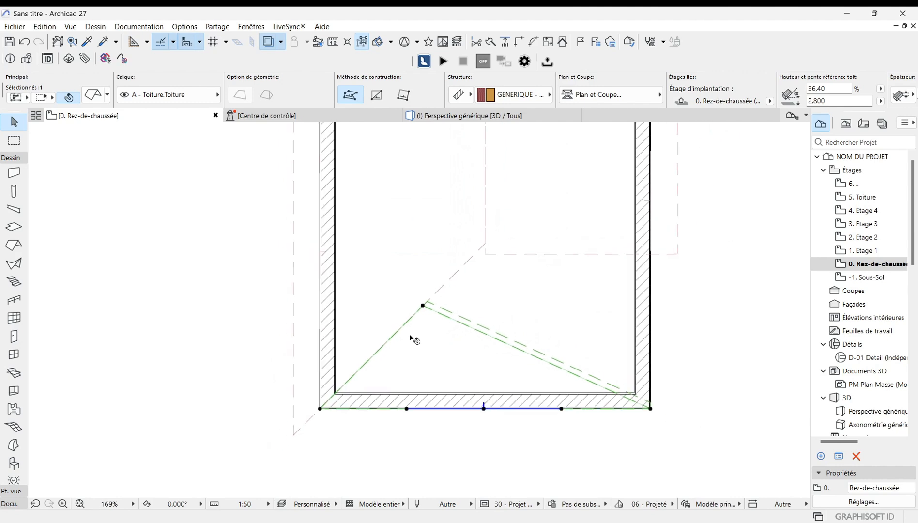
Step: Undo the last trim of the triangular front roof plane
{"action": "scroll", "coordinate": [452, 345], "scroll_direction": "up", "scroll_amount": 1}
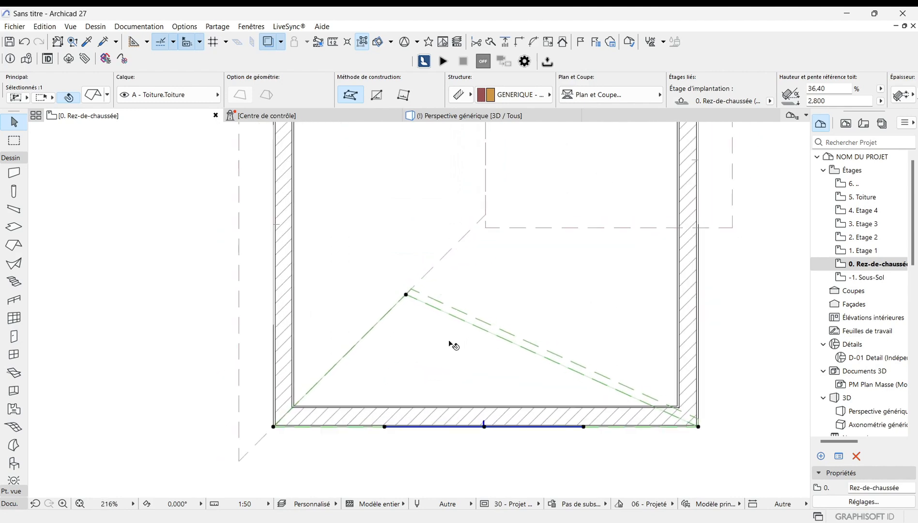
{"action": "scroll", "coordinate": [435, 360], "scroll_direction": "up", "scroll_amount": 1}
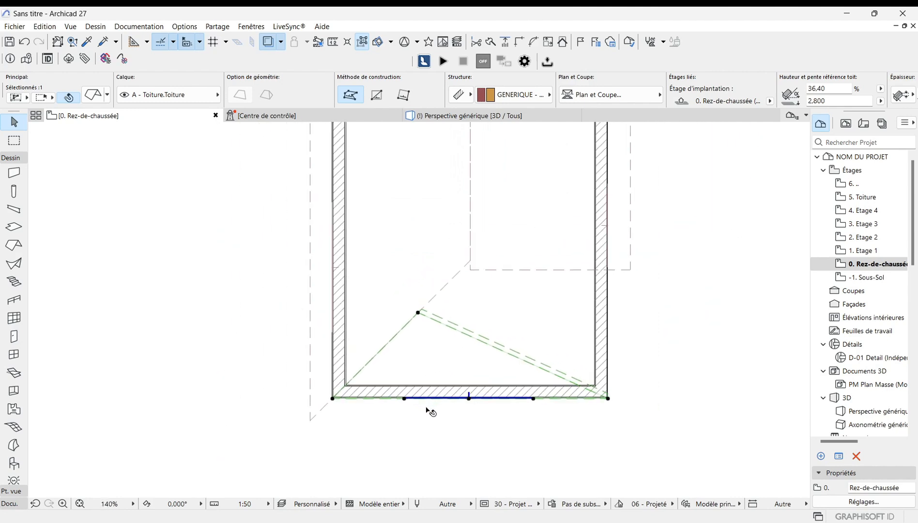
{"action": "scroll", "coordinate": [433, 424], "scroll_direction": "up", "scroll_amount": 1}
{"action": "scroll", "coordinate": [432, 425], "scroll_direction": "up", "scroll_amount": 2}
{"action": "scroll", "coordinate": [467, 417], "scroll_direction": "down", "scroll_amount": 4}
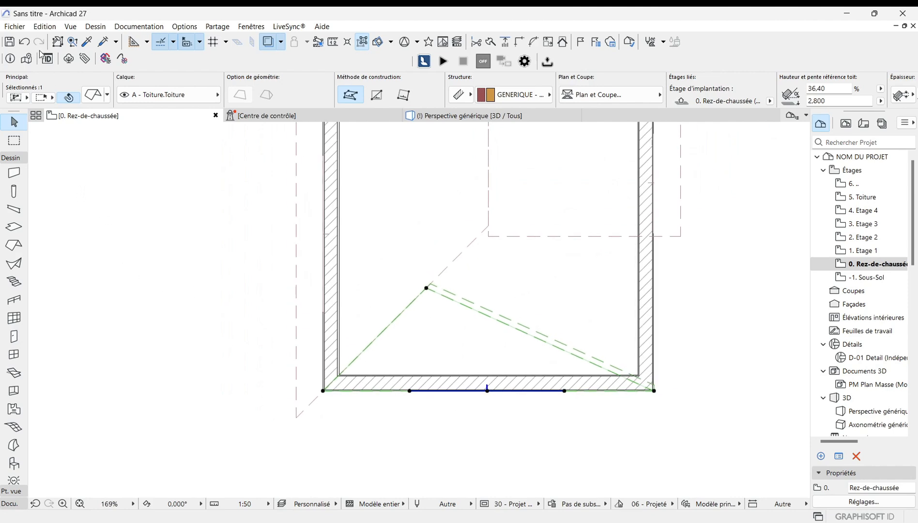
{"action": "left_click", "coordinate": [25, 43]}
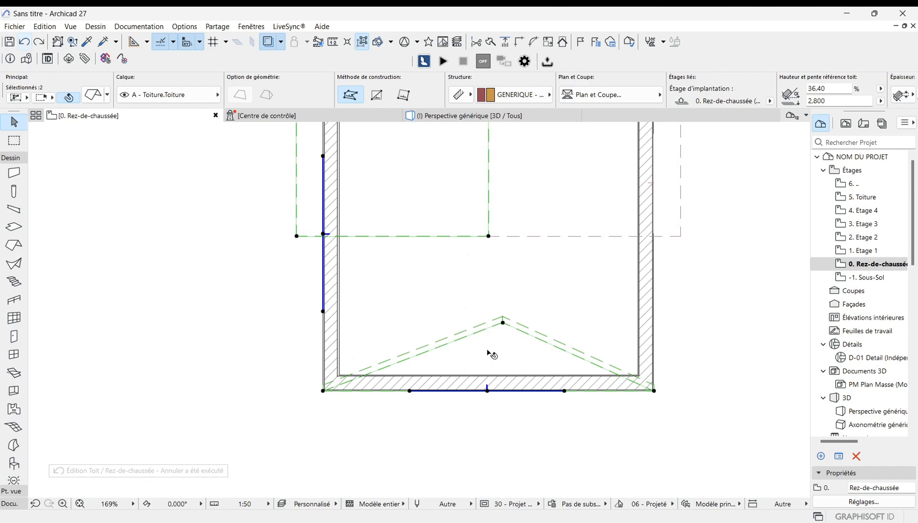
Step: Offset the triangular front roof plane's outline outward from its corner to create an eave overhang
{"action": "left_click", "coordinate": [260, 373]}
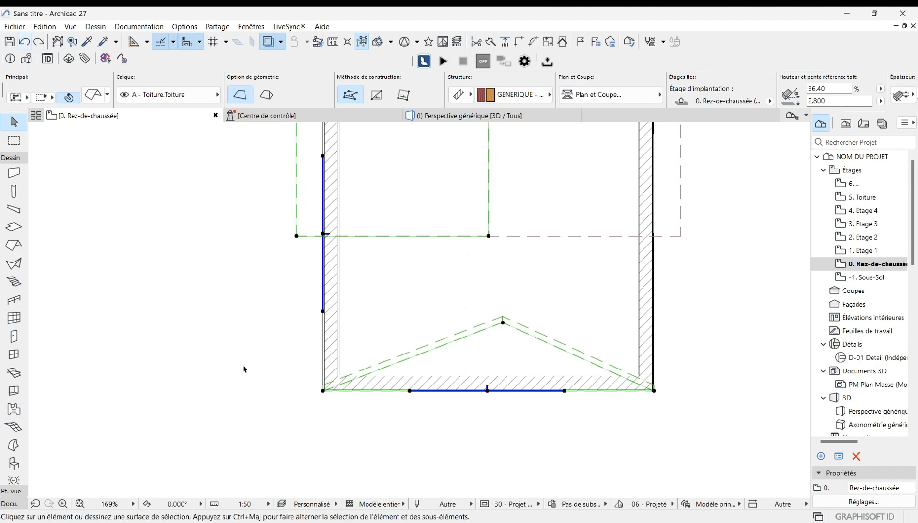
{"action": "left_click", "coordinate": [441, 346]}
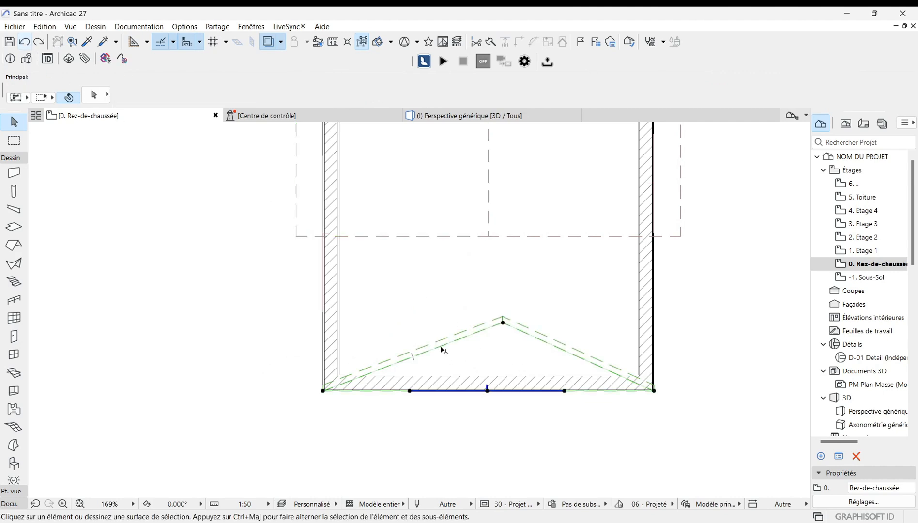
{"action": "left_click", "coordinate": [323, 392]}
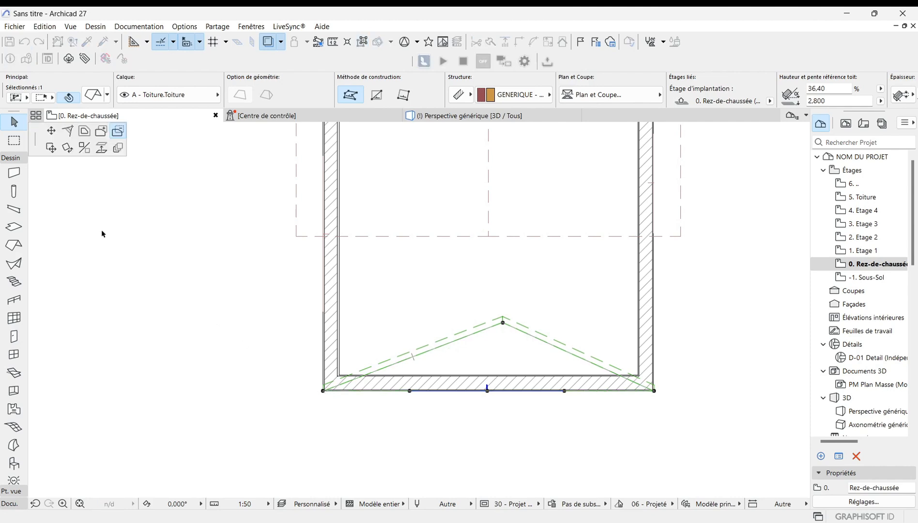
{"action": "left_click", "coordinate": [84, 130]}
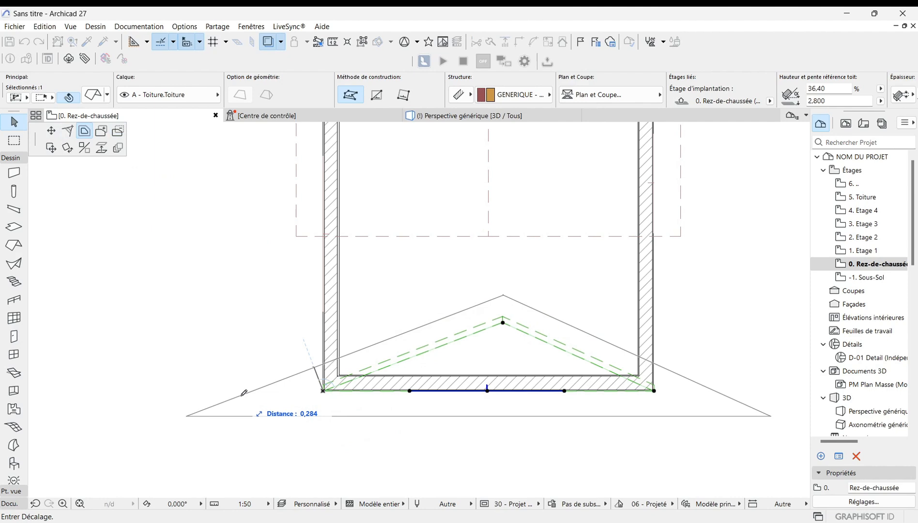
{"action": "left_click", "coordinate": [307, 416]}
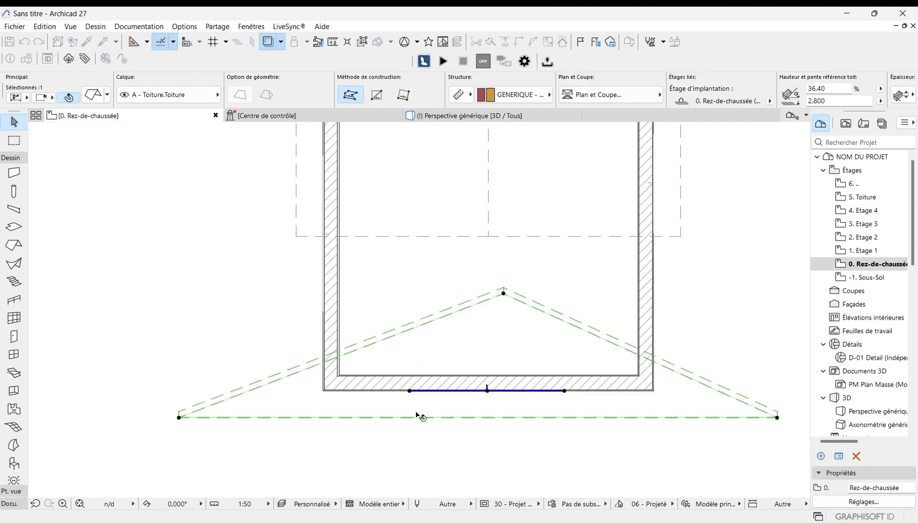
Step: Trim the enlarged front triangle against the left roof plane, accepting the proposed roof altitudes
{"action": "scroll", "coordinate": [420, 417], "scroll_direction": "down", "scroll_amount": 2}
{"action": "left_click", "coordinate": [392, 310]}
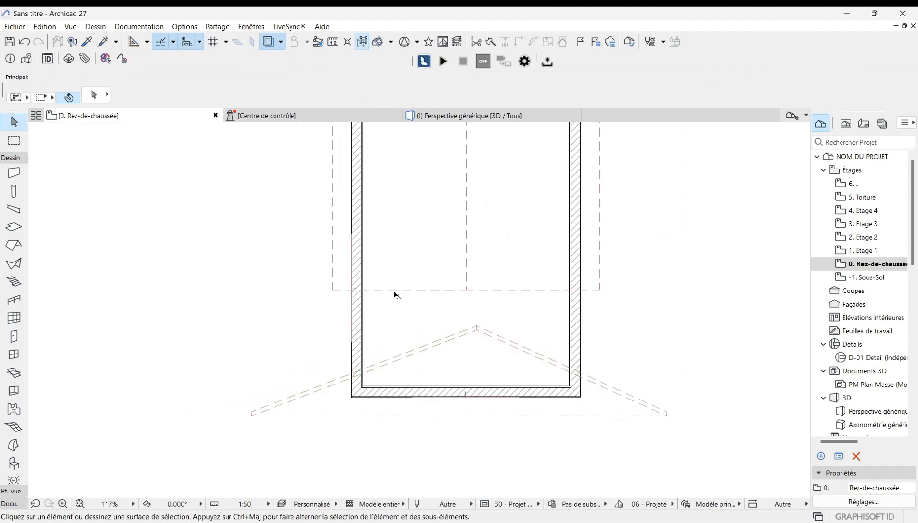
{"action": "left_click", "coordinate": [396, 290]}
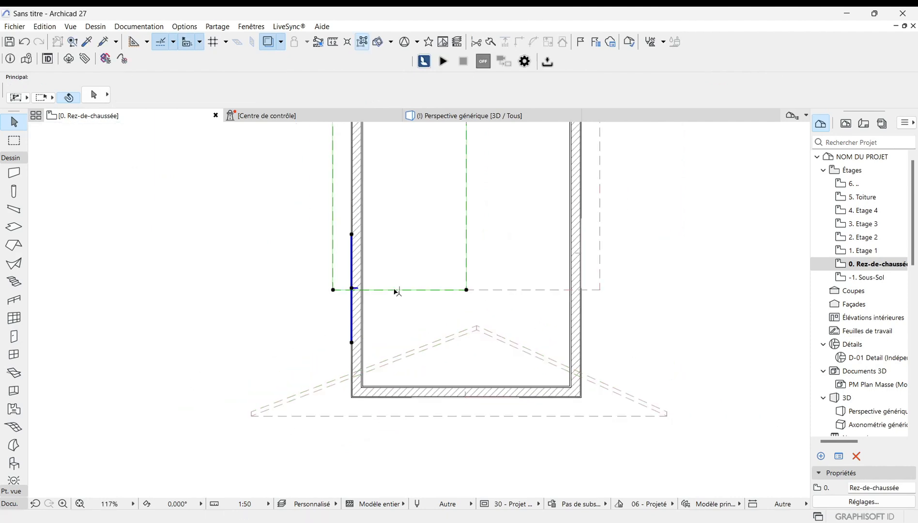
{"action": "left_click", "coordinate": [398, 355]}
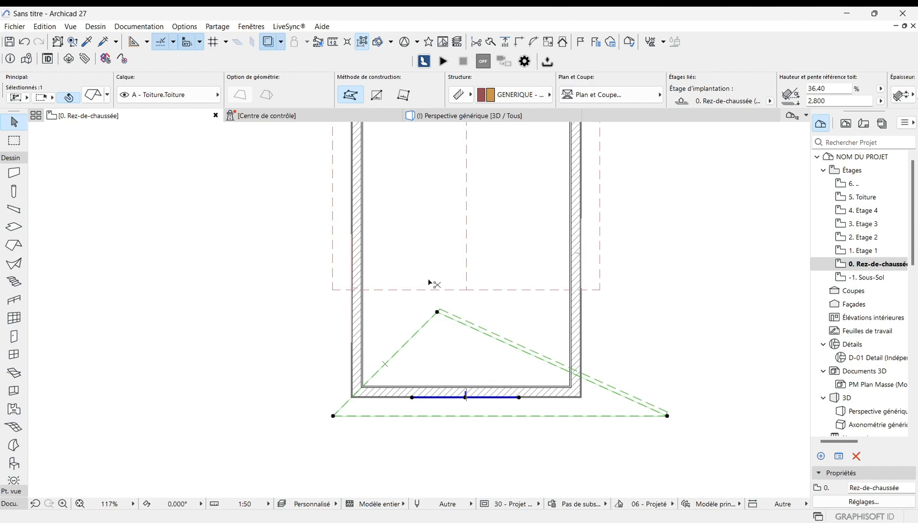
{"action": "left_click", "coordinate": [392, 291], "text": "ctrl"}
{"action": "left_click", "coordinate": [393, 321], "text": "ctrl"}
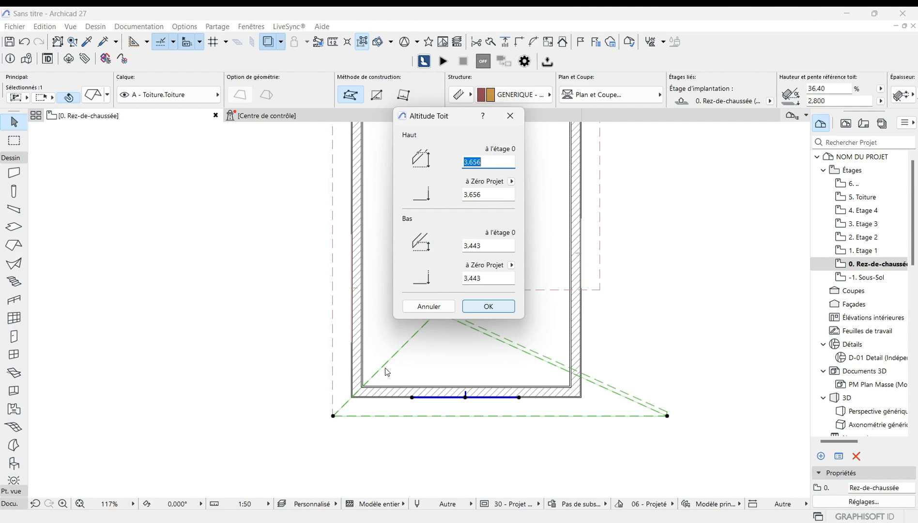
{"action": "left_click", "coordinate": [489, 305]}
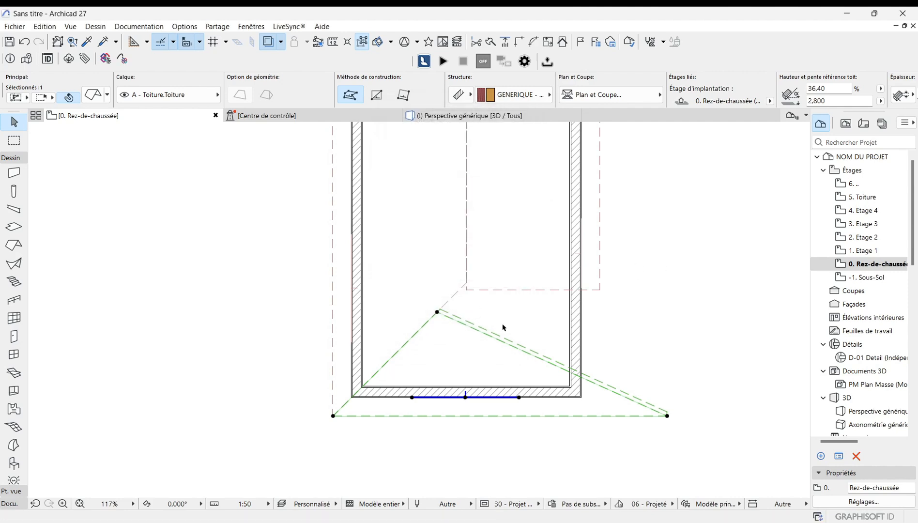
Step: Trim the front triangle against the right roof plane, accepting the proposed roof altitudes
{"action": "scroll", "coordinate": [528, 313], "scroll_direction": "down", "scroll_amount": 4}
{"action": "scroll", "coordinate": [603, 283], "scroll_direction": "up", "scroll_amount": 3}
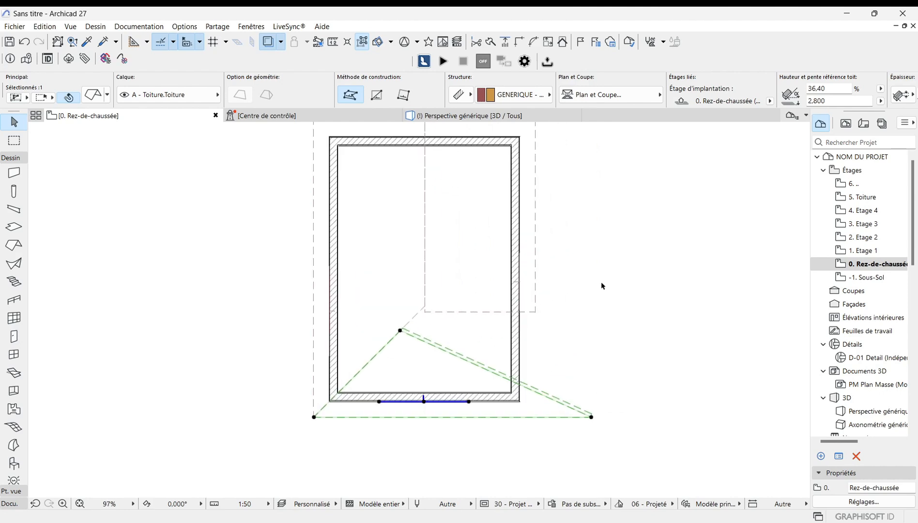
{"action": "left_click", "coordinate": [471, 313]}
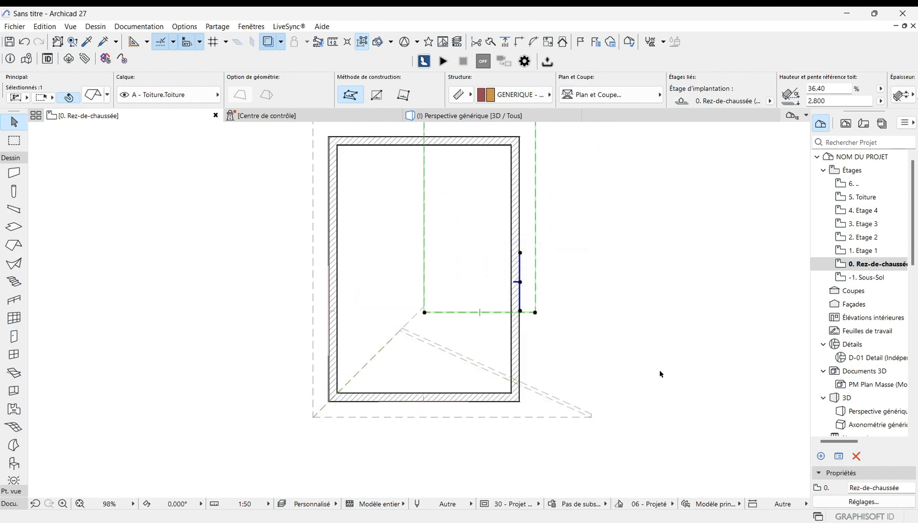
{"action": "left_click", "coordinate": [487, 373], "text": "ctrl"}
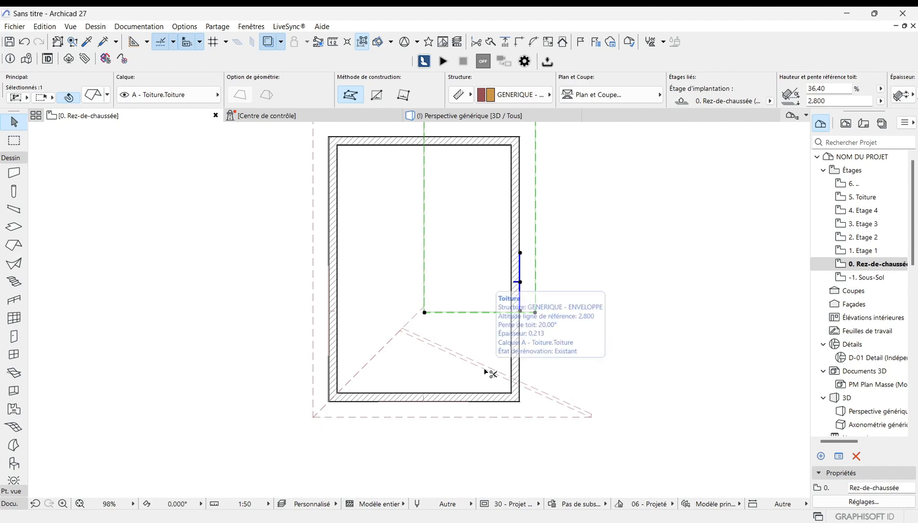
{"action": "scroll", "coordinate": [584, 365], "scroll_direction": "down", "scroll_amount": 2}
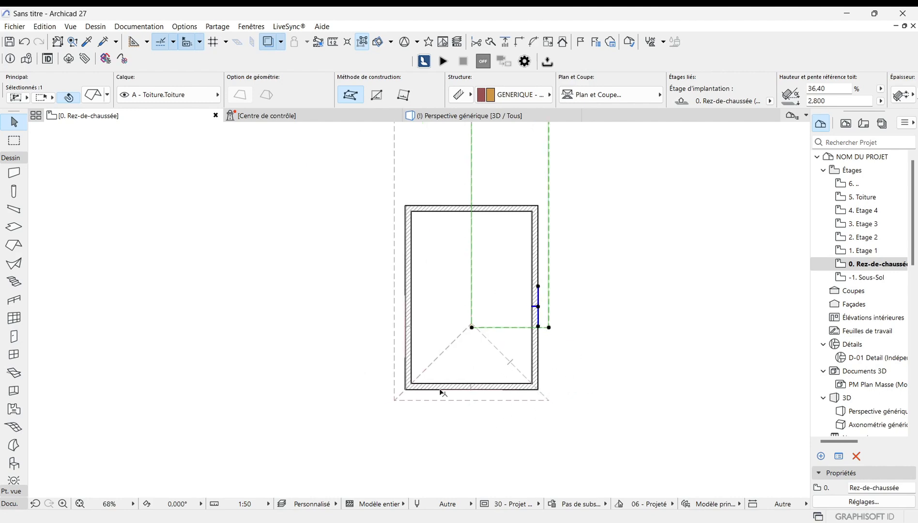
{"action": "scroll", "coordinate": [519, 337], "scroll_direction": "up", "scroll_amount": 4}
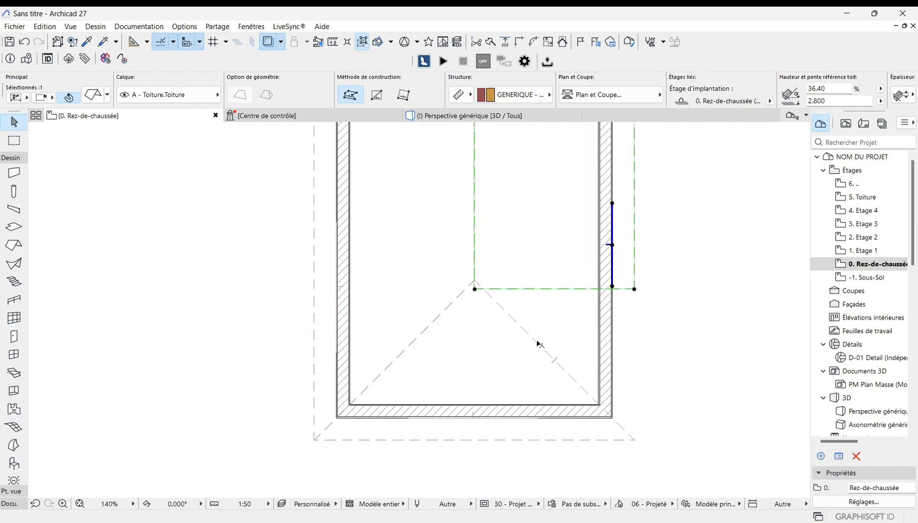
{"action": "left_click", "coordinate": [537, 344]}
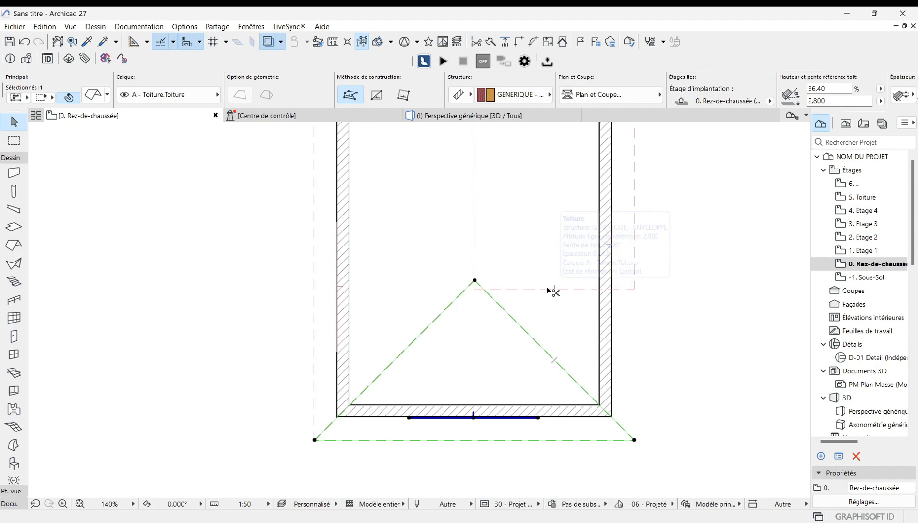
{"action": "left_click", "coordinate": [464, 341], "text": "ctrl"}
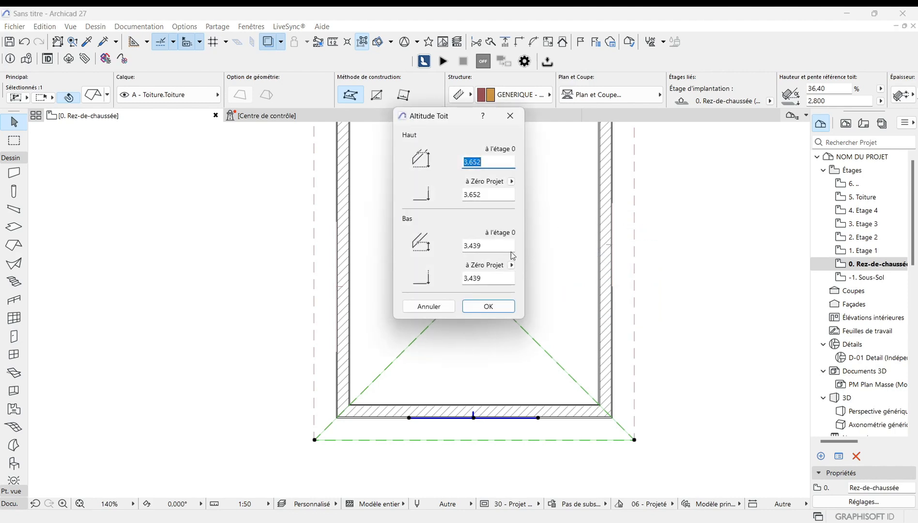
{"action": "left_click", "coordinate": [489, 305]}
{"action": "left_click", "coordinate": [231, 340]}
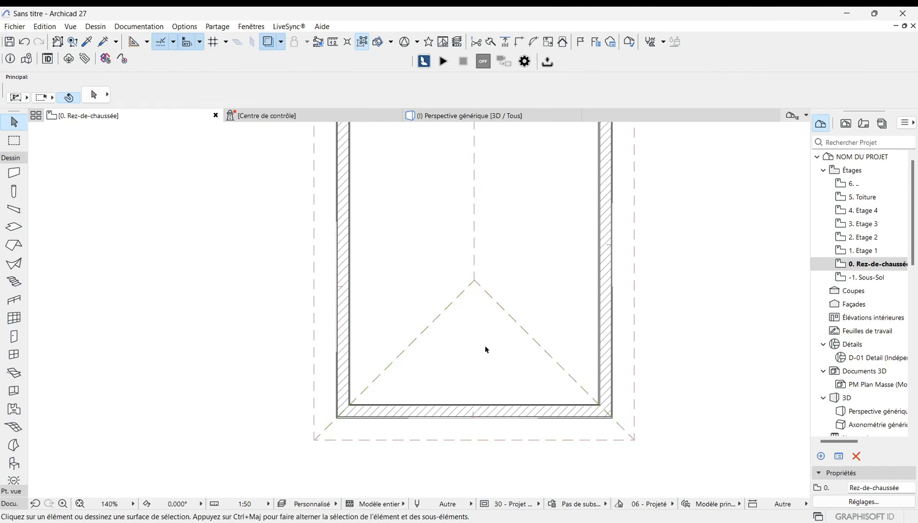
Step: Inspect the L-shaped roof and its hipped front end from several angles in the 3D perspective view
{"action": "scroll", "coordinate": [486, 348], "scroll_direction": "down", "scroll_amount": 5}
{"action": "scroll", "coordinate": [492, 378], "scroll_direction": "up", "scroll_amount": 1}
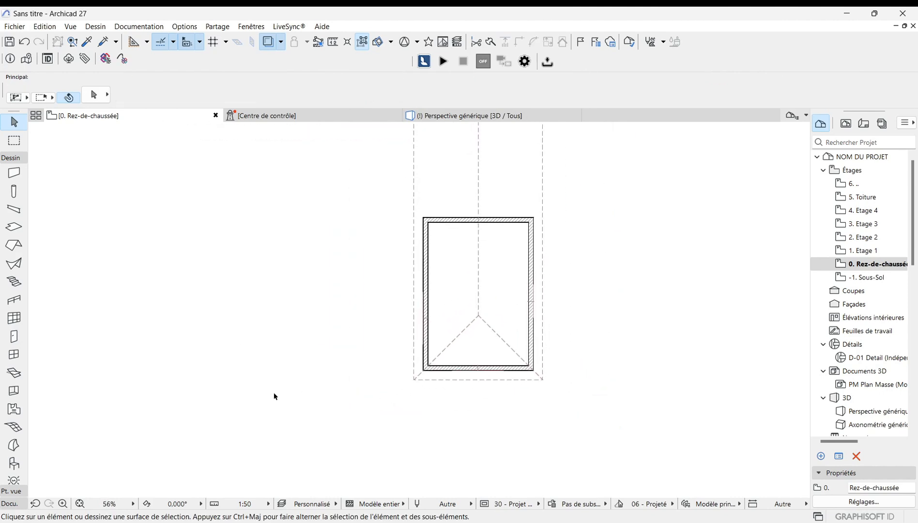
{"action": "left_click", "coordinate": [491, 118]}
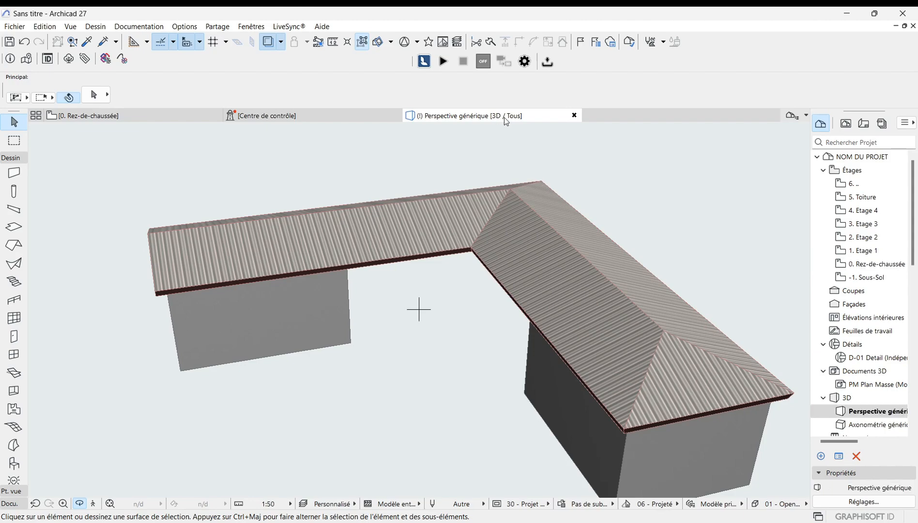
{"action": "left_click", "coordinate": [148, 231]}
{"action": "scroll", "coordinate": [135, 236], "scroll_direction": "down", "scroll_amount": 2}
{"action": "key", "text": "o"}
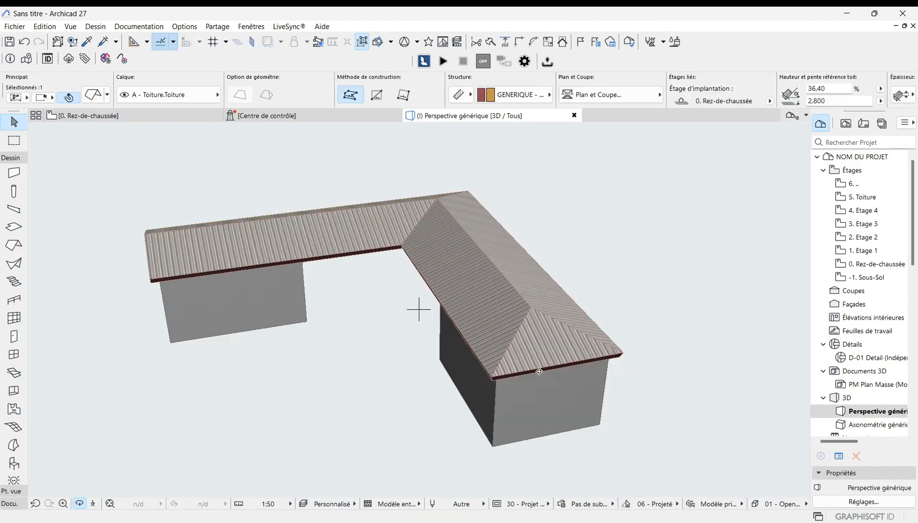
{"action": "scroll", "coordinate": [539, 372], "scroll_direction": "up", "scroll_amount": 8}
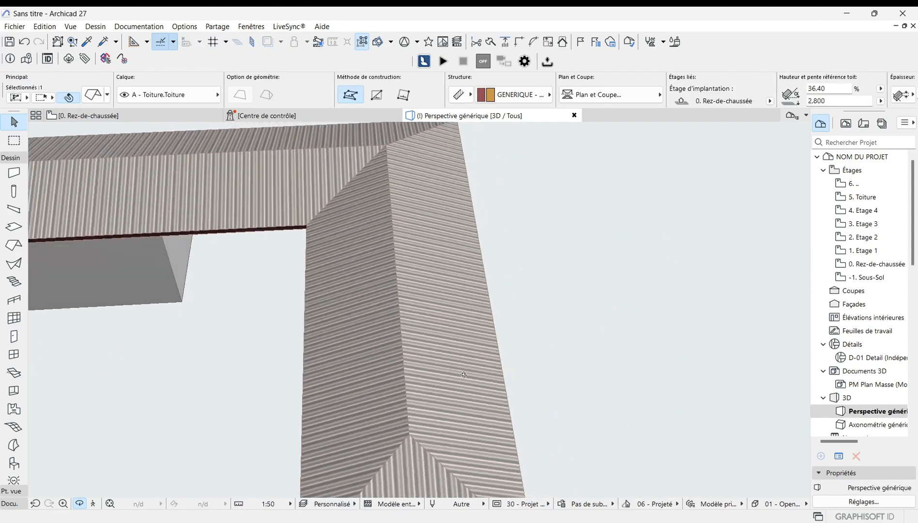
{"action": "left_click_drag", "start_coordinate": [463, 374], "coordinate": [448, 363]}
{"action": "scroll", "coordinate": [487, 240], "scroll_direction": "down", "scroll_amount": 3}
{"action": "left_click_drag", "start_coordinate": [403, 399], "coordinate": [491, 358]}
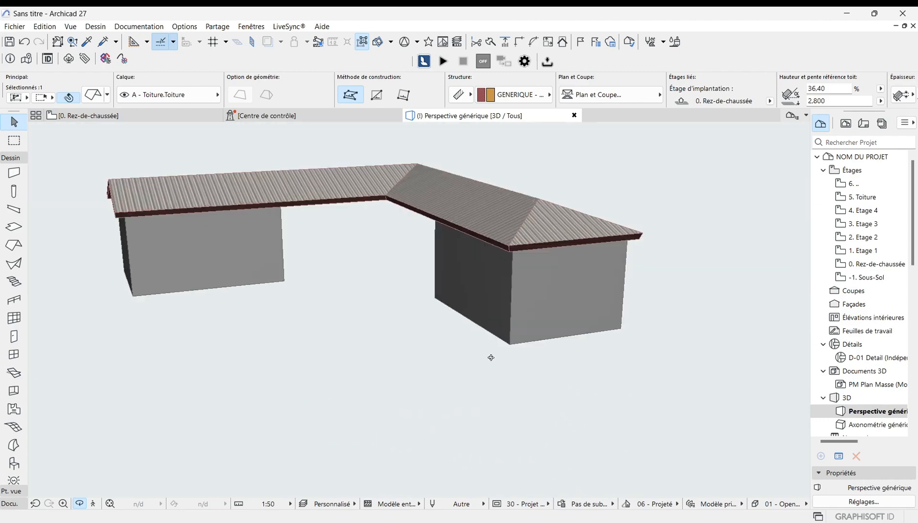
{"action": "scroll", "coordinate": [485, 226], "scroll_direction": "up", "scroll_amount": 10}
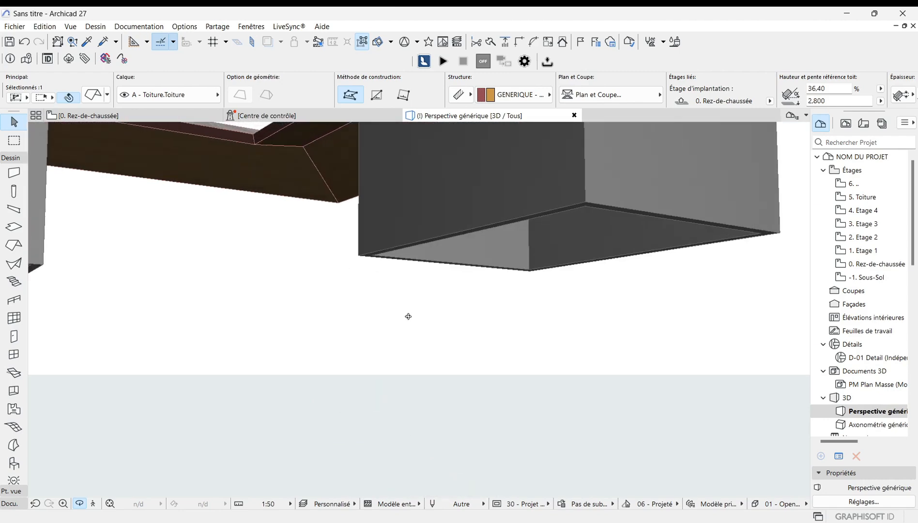
{"action": "left_click_drag", "start_coordinate": [408, 316], "coordinate": [546, 371]}
{"action": "scroll", "coordinate": [545, 368], "scroll_direction": "up", "scroll_amount": 5}
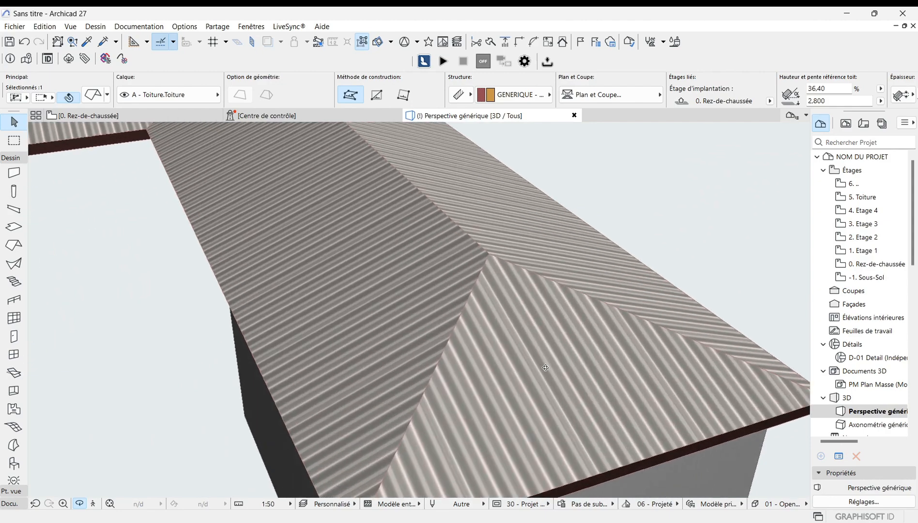
{"action": "scroll", "coordinate": [545, 368], "scroll_direction": "down", "scroll_amount": 2}
{"action": "scroll", "coordinate": [460, 350], "scroll_direction": "down", "scroll_amount": 5}
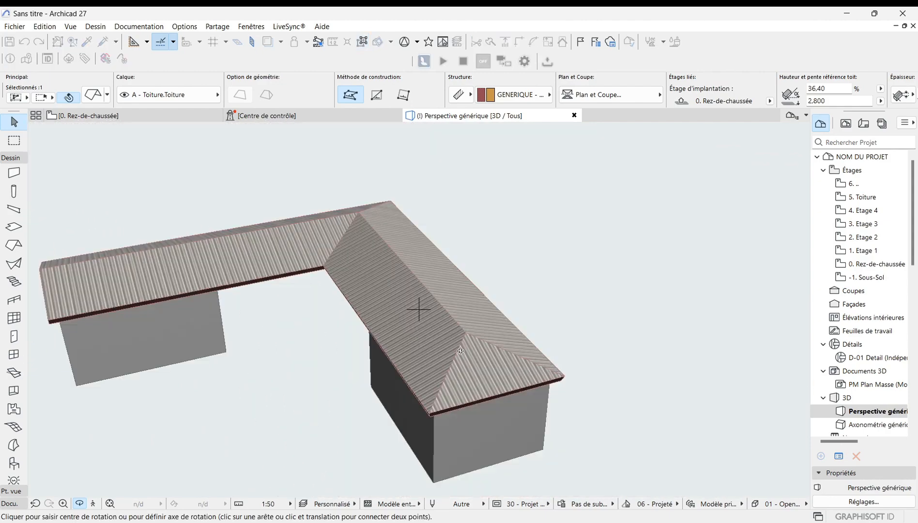
{"action": "left_click_drag", "start_coordinate": [362, 323], "coordinate": [595, 256]}
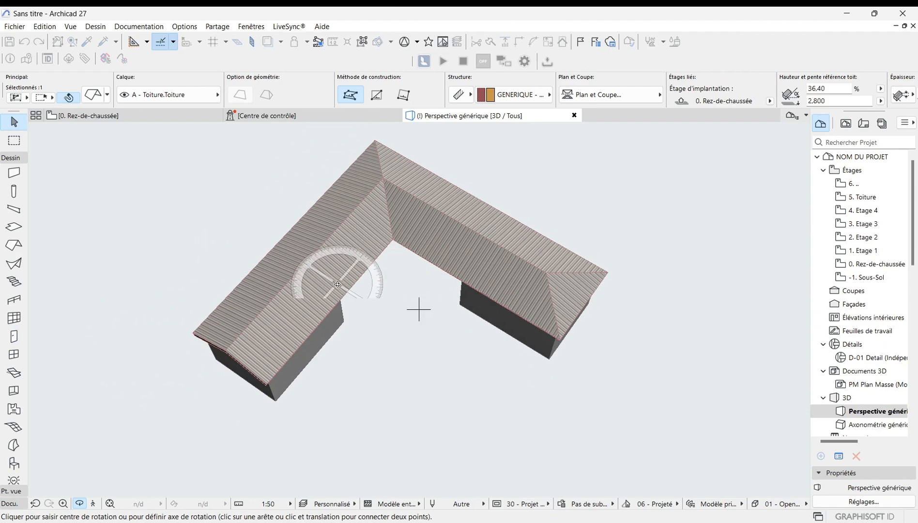
{"action": "key", "text": "Escape"}
{"action": "key", "text": "Escape"}
{"action": "scroll", "coordinate": [319, 286], "scroll_direction": "up", "scroll_amount": 2}
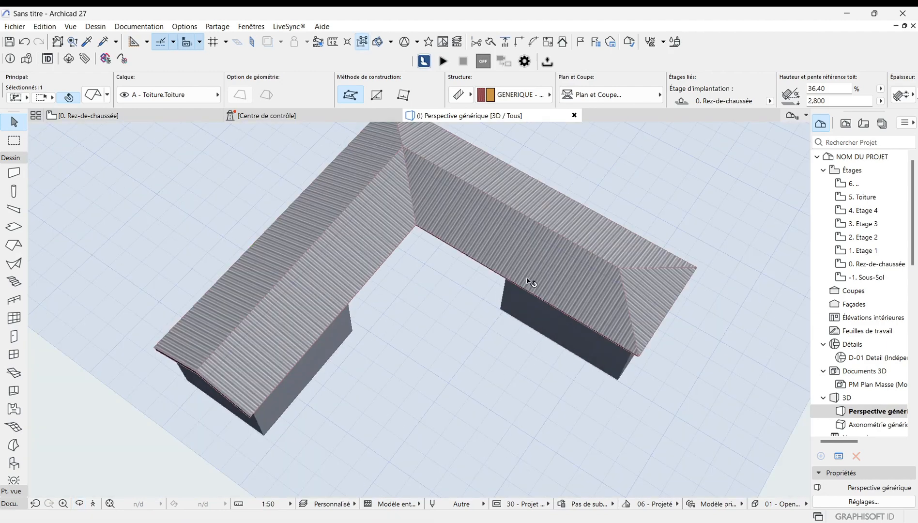
{"action": "scroll", "coordinate": [530, 283], "scroll_direction": "down", "scroll_amount": 2}
{"action": "scroll", "coordinate": [344, 342], "scroll_direction": "up", "scroll_amount": 3}
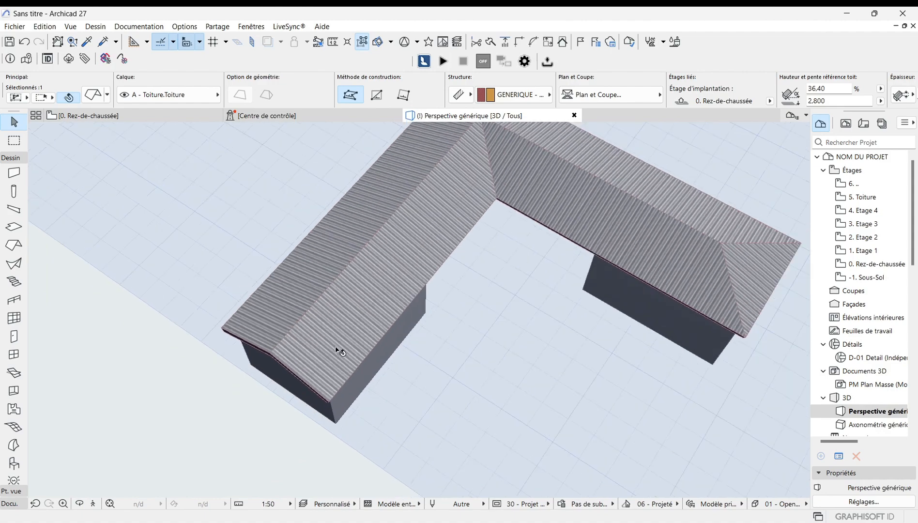
{"action": "left_click", "coordinate": [79, 505]}
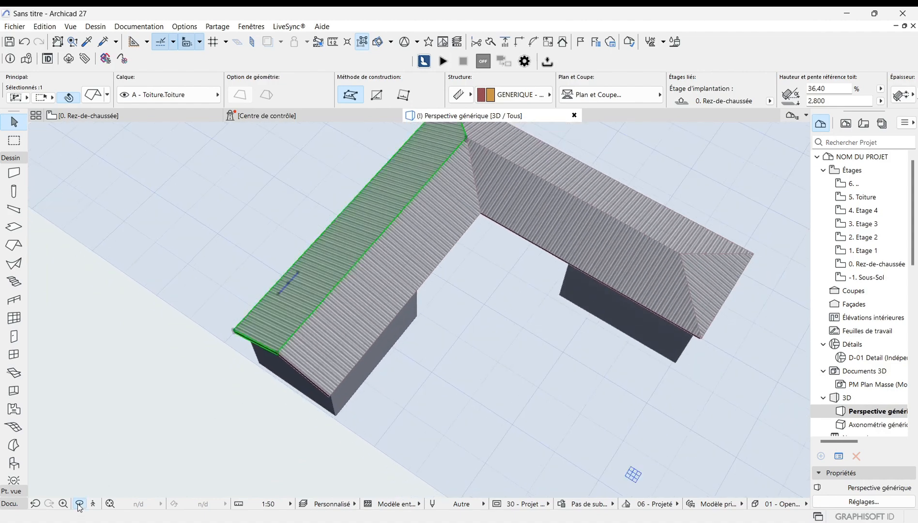
{"action": "left_click_drag", "start_coordinate": [236, 389], "coordinate": [317, 242]}
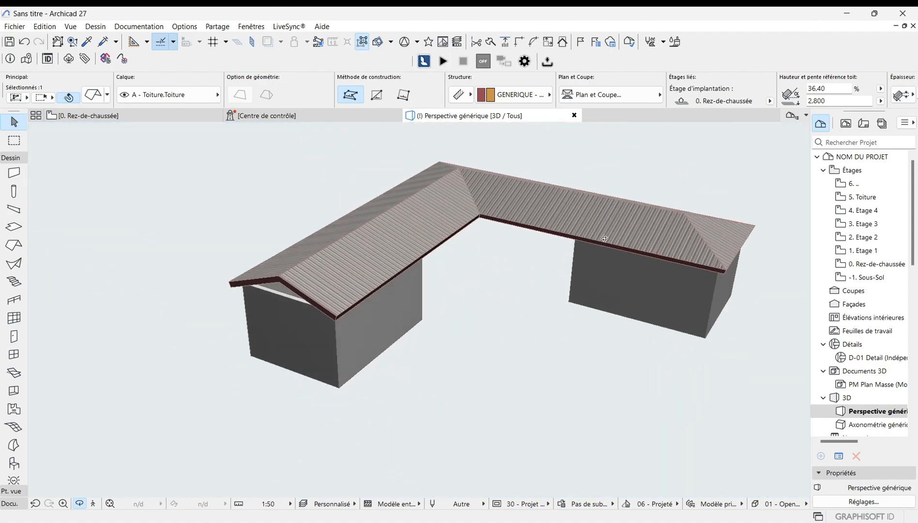
Step: Review the L-shaped roof in the 3D view, then switch to the ground-floor plan and examine the roof outlines
{"action": "left_click_drag", "start_coordinate": [663, 252], "coordinate": [530, 298]}
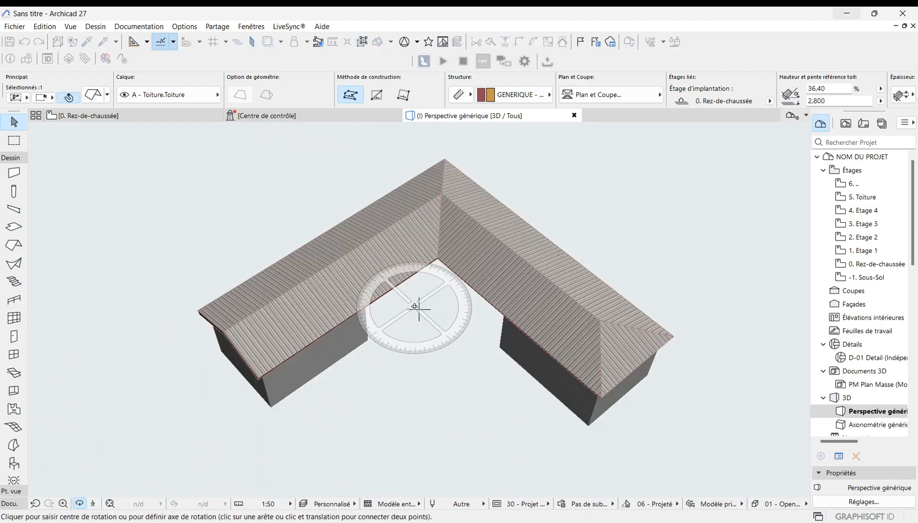
{"action": "key", "text": "Escape"}
{"action": "key", "text": "Escape"}
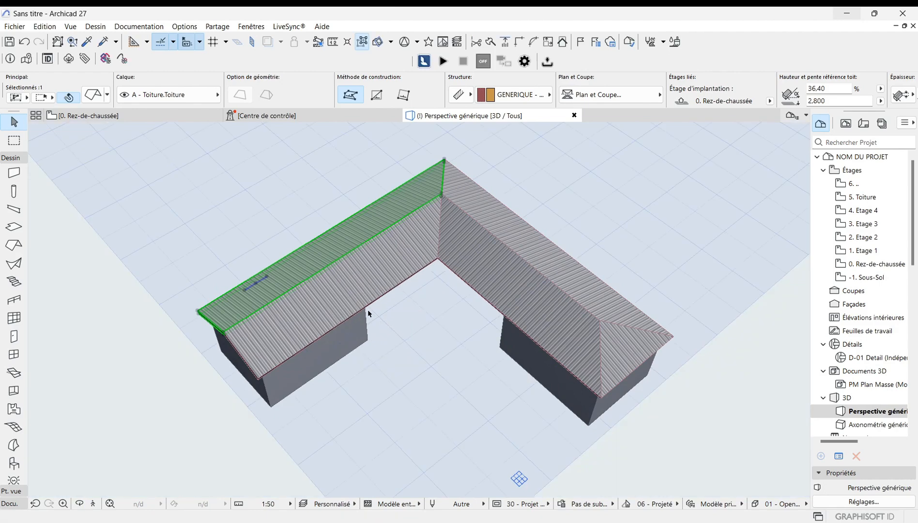
{"action": "scroll", "coordinate": [347, 272], "scroll_direction": "up", "scroll_amount": 2}
{"action": "scroll", "coordinate": [448, 300], "scroll_direction": "down", "scroll_amount": 2}
{"action": "scroll", "coordinate": [567, 247], "scroll_direction": "up", "scroll_amount": 2}
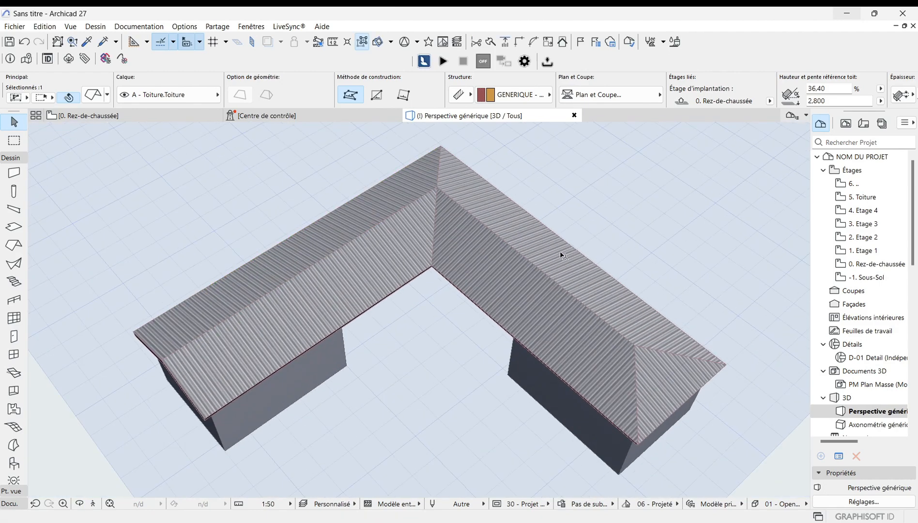
{"action": "scroll", "coordinate": [561, 253], "scroll_direction": "down", "scroll_amount": 2}
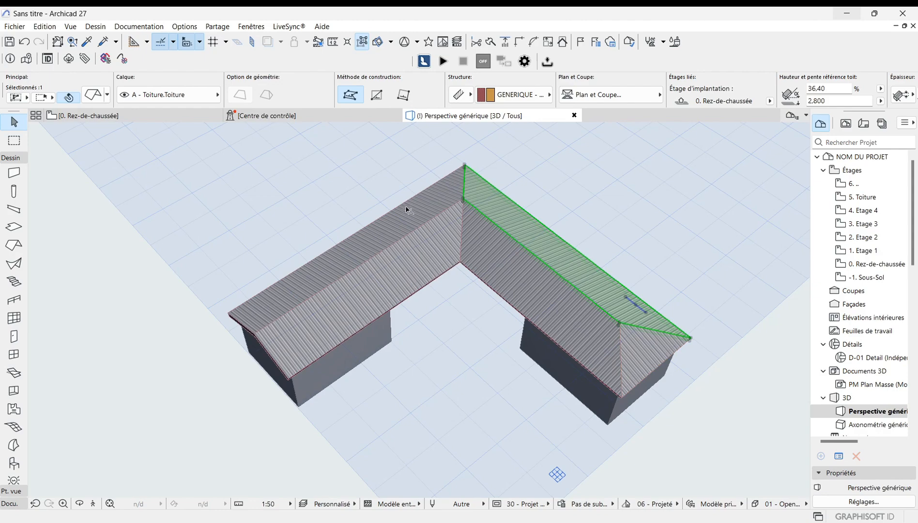
{"action": "scroll", "coordinate": [485, 206], "scroll_direction": "down", "scroll_amount": 1}
{"action": "scroll", "coordinate": [386, 277], "scroll_direction": "up", "scroll_amount": 3}
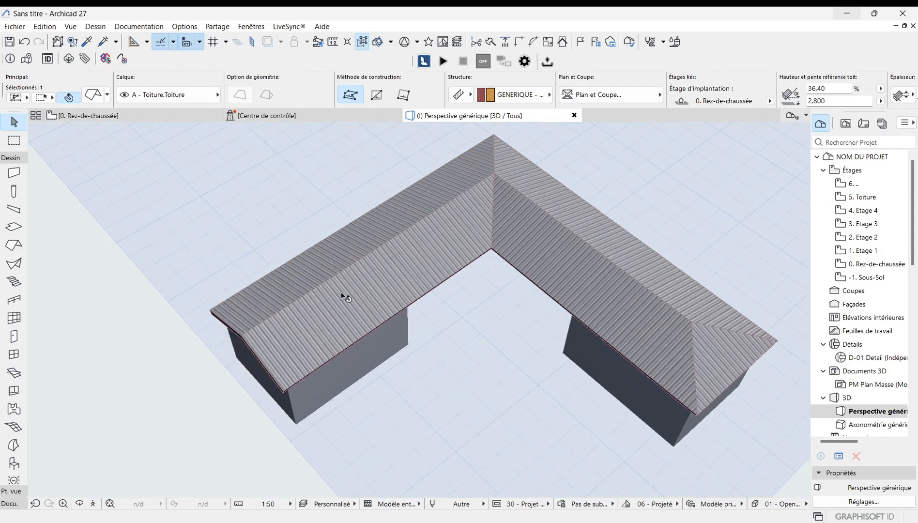
{"action": "scroll", "coordinate": [343, 297], "scroll_direction": "down", "scroll_amount": 3}
{"action": "scroll", "coordinate": [347, 300], "scroll_direction": "up", "scroll_amount": 3}
{"action": "scroll", "coordinate": [343, 300], "scroll_direction": "down", "scroll_amount": 2}
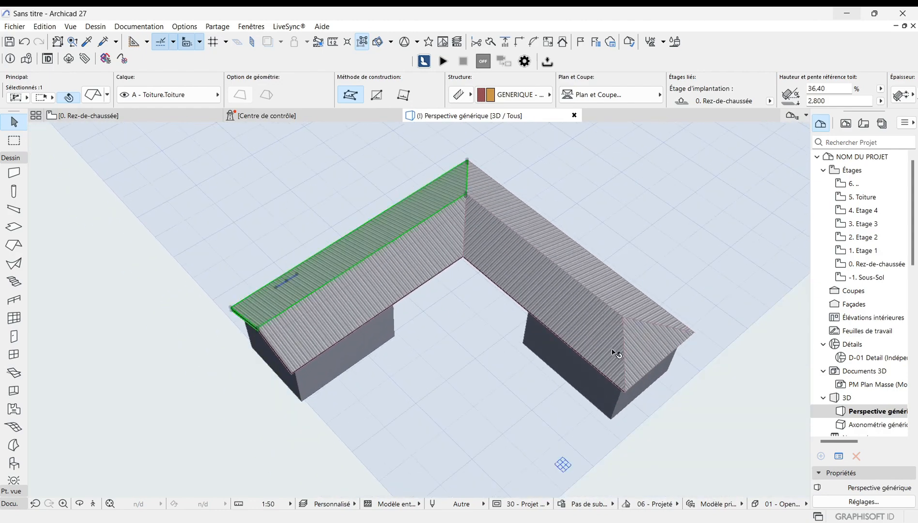
{"action": "scroll", "coordinate": [612, 349], "scroll_direction": "up", "scroll_amount": 2}
{"action": "scroll", "coordinate": [251, 341], "scroll_direction": "down", "scroll_amount": 1}
{"action": "scroll", "coordinate": [269, 339], "scroll_direction": "up", "scroll_amount": 1}
{"action": "scroll", "coordinate": [300, 354], "scroll_direction": "up", "scroll_amount": 1}
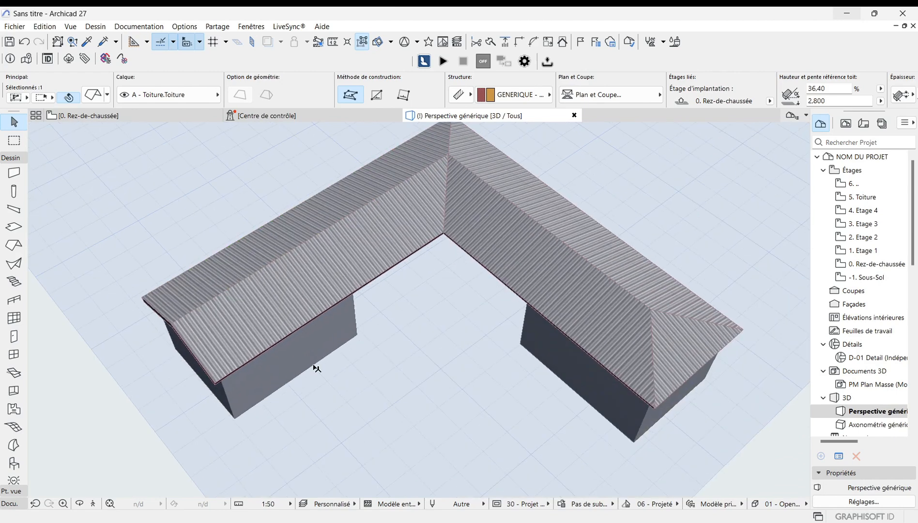
{"action": "scroll", "coordinate": [293, 361], "scroll_direction": "down", "scroll_amount": 2}
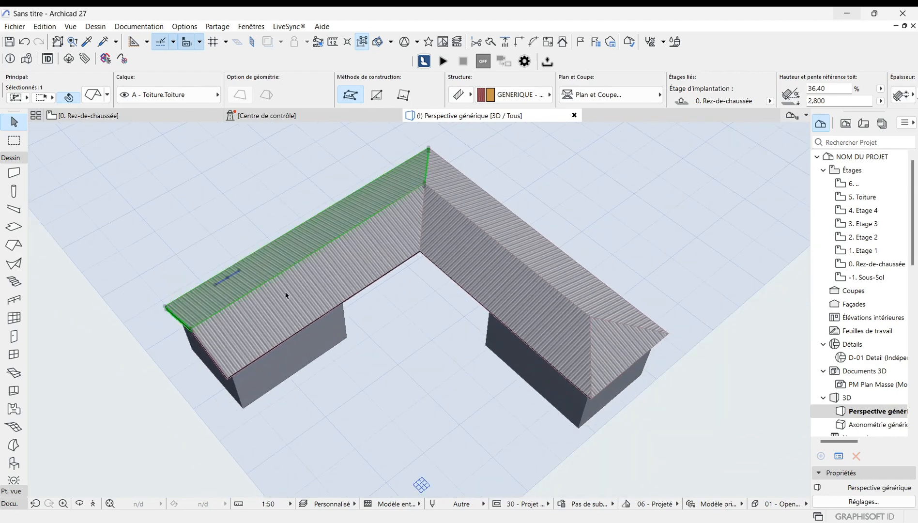
{"action": "left_click", "coordinate": [145, 115]}
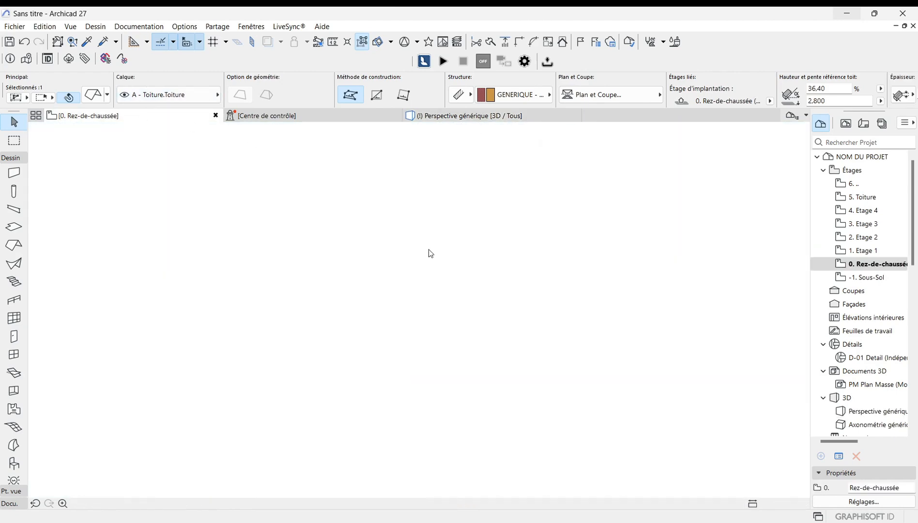
{"action": "scroll", "coordinate": [500, 361], "scroll_direction": "down", "scroll_amount": 3}
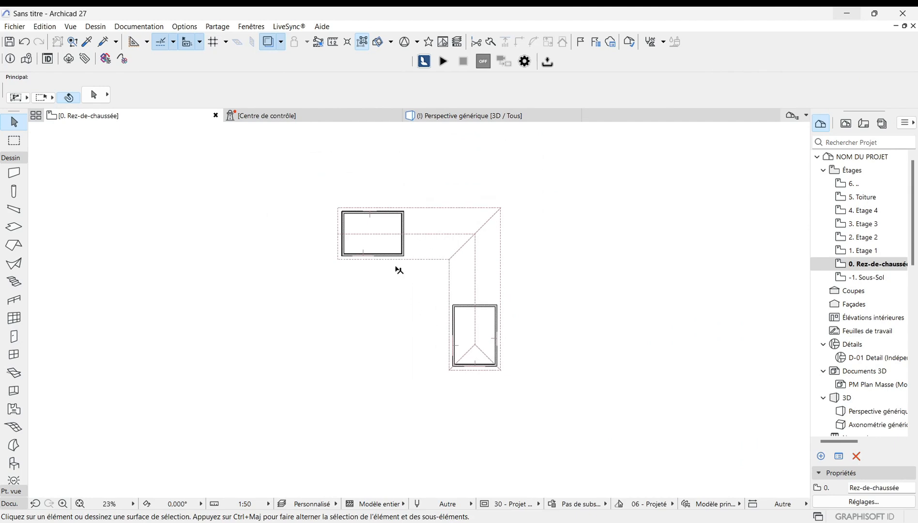
{"action": "scroll", "coordinate": [456, 228], "scroll_direction": "up", "scroll_amount": 1}
{"action": "scroll", "coordinate": [472, 237], "scroll_direction": "up", "scroll_amount": 5}
{"action": "scroll", "coordinate": [338, 254], "scroll_direction": "down", "scroll_amount": 3}
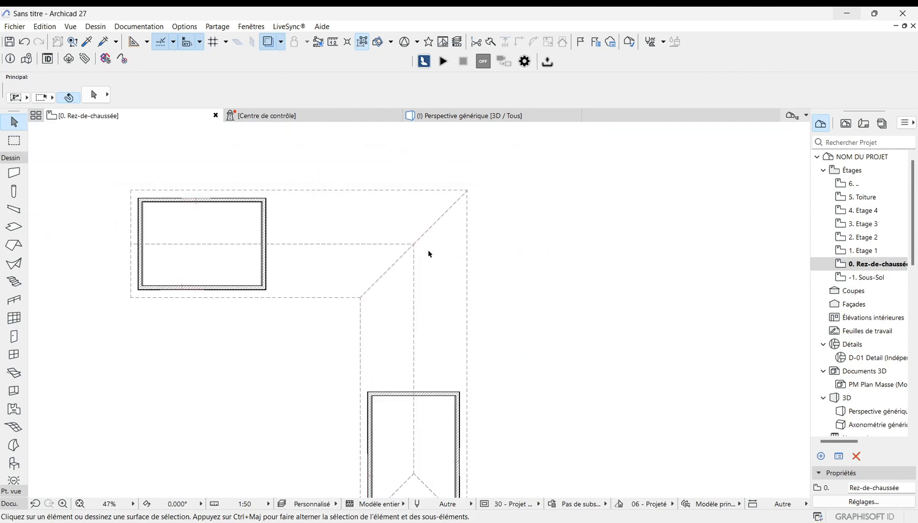
{"action": "scroll", "coordinate": [476, 254], "scroll_direction": "down", "scroll_amount": 2}
{"action": "scroll", "coordinate": [409, 344], "scroll_direction": "up", "scroll_amount": 2}
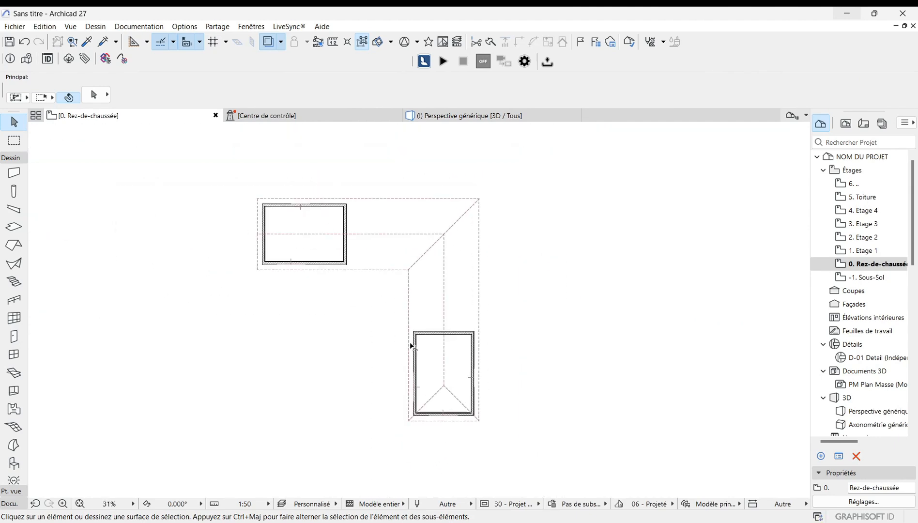
{"action": "scroll", "coordinate": [477, 343], "scroll_direction": "down", "scroll_amount": 1}
{"action": "scroll", "coordinate": [453, 377], "scroll_direction": "up", "scroll_amount": 2}
{"action": "scroll", "coordinate": [452, 377], "scroll_direction": "down", "scroll_amount": 1}
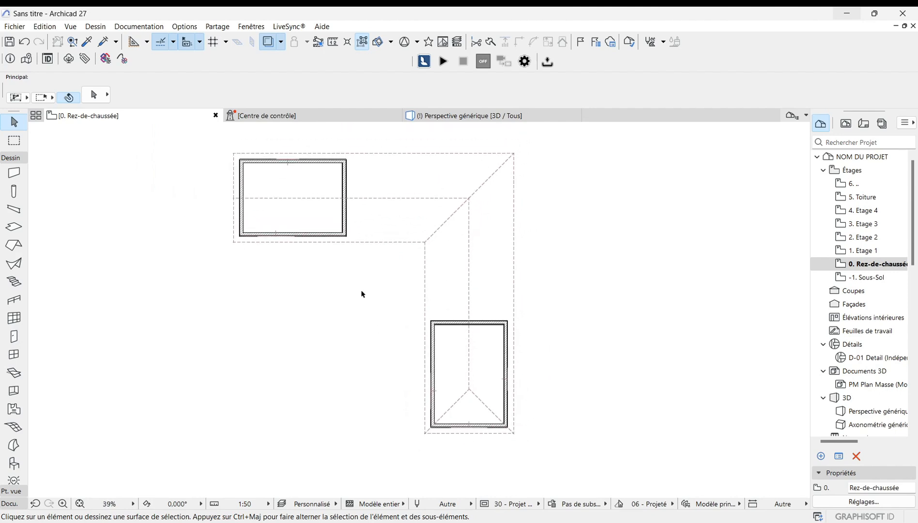
Step: Select all the roof planes on the ground-floor plan, including the triangular hip, and delete them
{"action": "left_click_drag", "start_coordinate": [400, 225], "coordinate": [461, 190]}
{"action": "left_click_drag", "start_coordinate": [584, 203], "coordinate": [371, 201]}
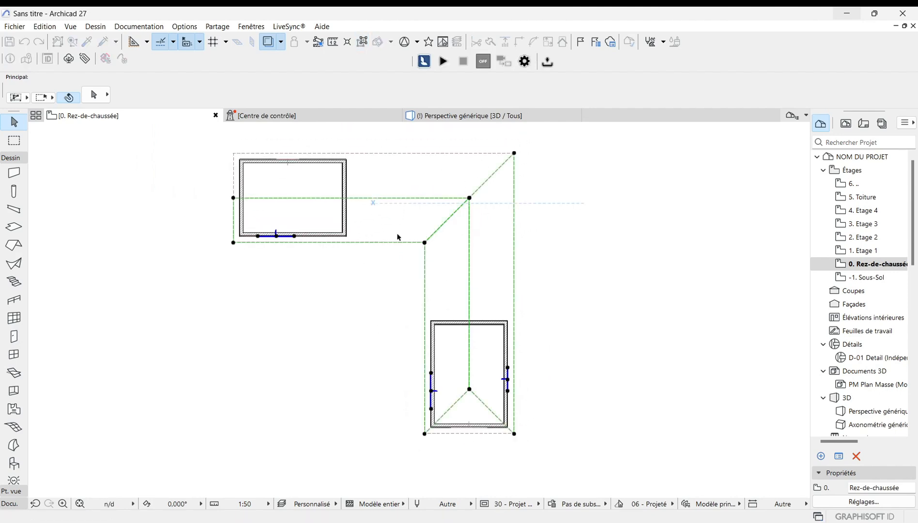
{"action": "left_click", "coordinate": [480, 242]}
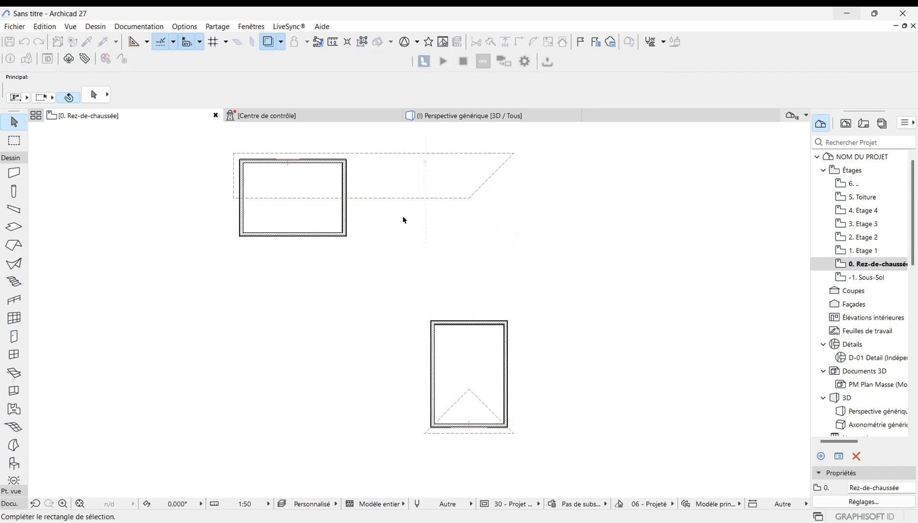
{"action": "left_click", "coordinate": [404, 199]}
{"action": "key", "text": "Delete"}
{"action": "scroll", "coordinate": [470, 414], "scroll_direction": "up", "scroll_amount": 4}
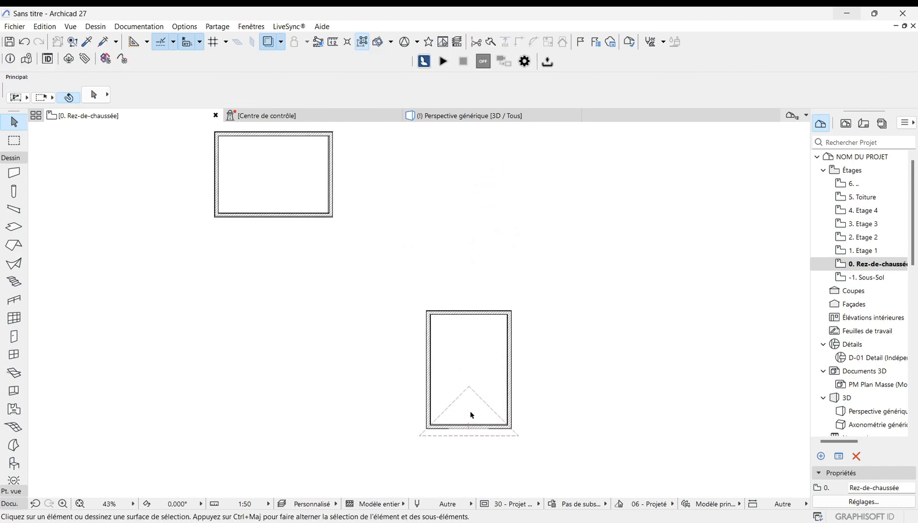
{"action": "left_click", "coordinate": [489, 386]}
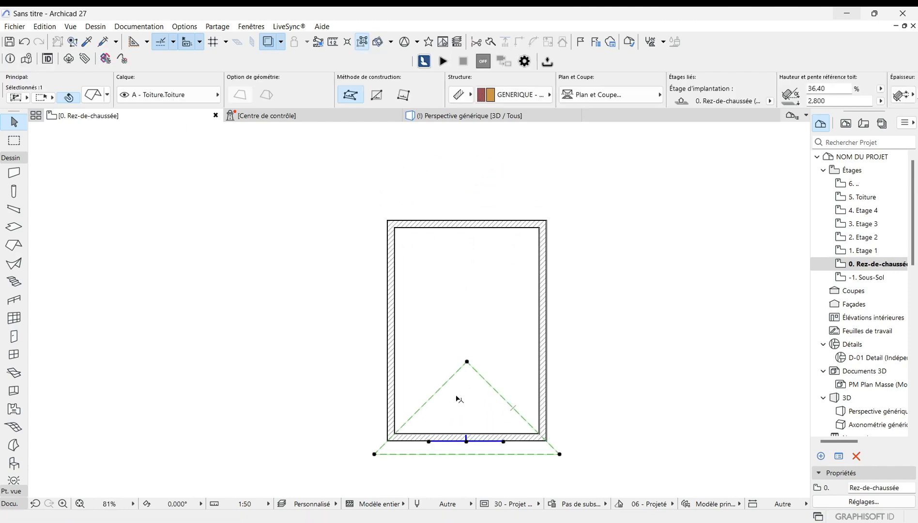
{"action": "key", "text": "Escape"}
{"action": "scroll", "coordinate": [454, 401], "scroll_direction": "down", "scroll_amount": 5}
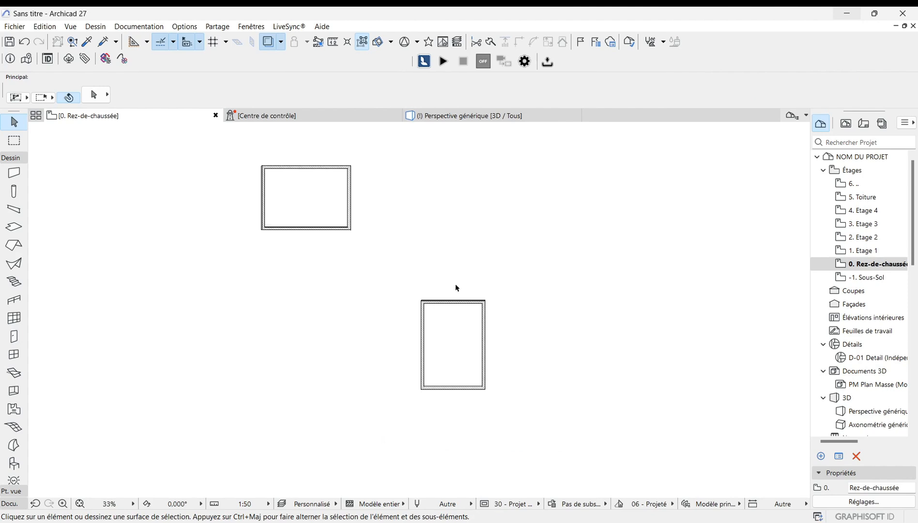
Step: Delete the lower house's top wall and the upper house's right wall where the two wings meet
{"action": "scroll", "coordinate": [457, 288], "scroll_direction": "up", "scroll_amount": 4}
{"action": "left_click", "coordinate": [449, 321]}
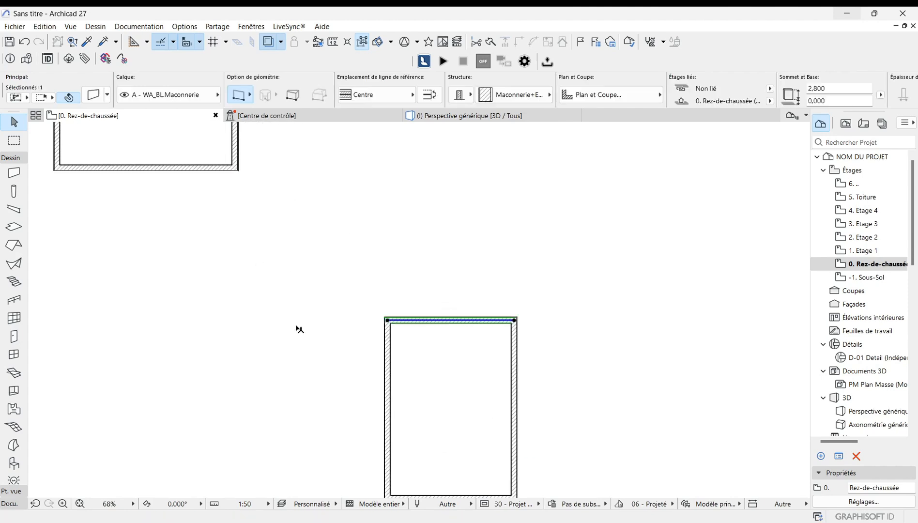
{"action": "key", "text": "Delete"}
{"action": "scroll", "coordinate": [279, 310], "scroll_direction": "down", "scroll_amount": 5}
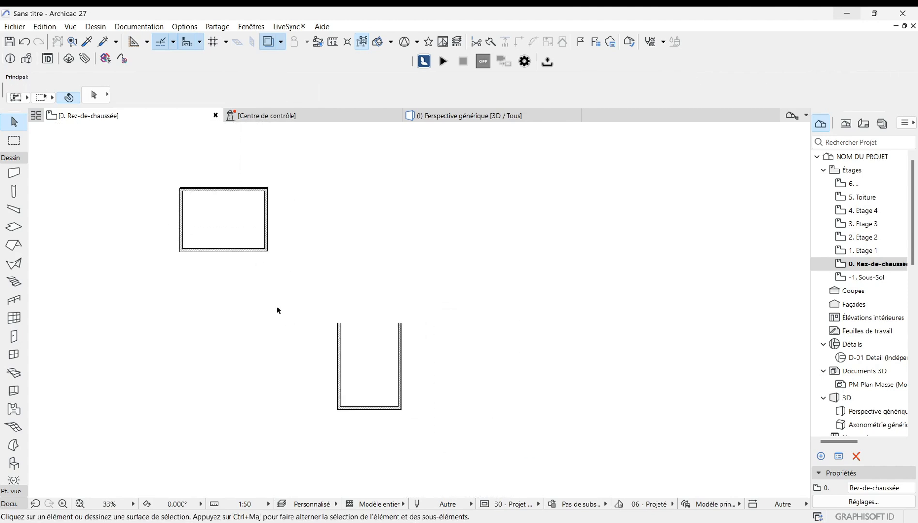
{"action": "left_click", "coordinate": [270, 234]}
{"action": "key", "text": "Delete"}
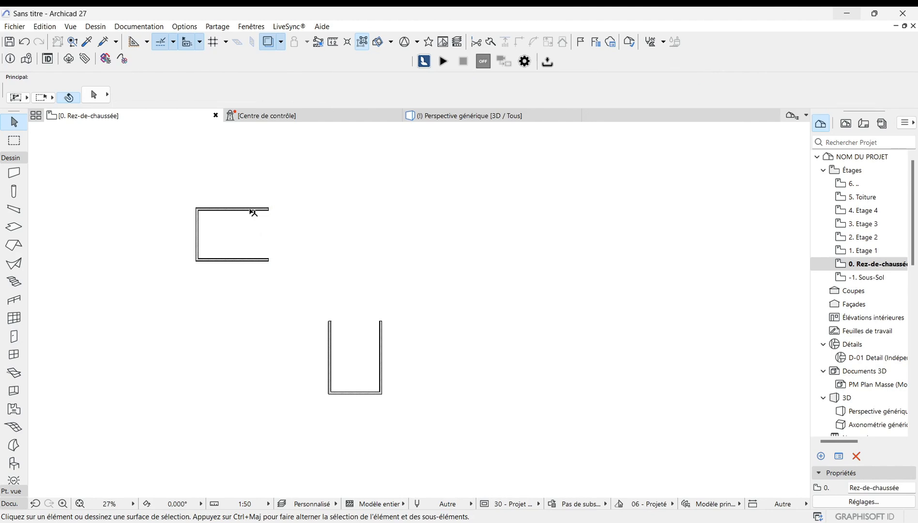
Step: Join the remaining open wall ends pairwise into corners so the walls form one continuous L-shaped outline
{"action": "left_click", "coordinate": [253, 212]}
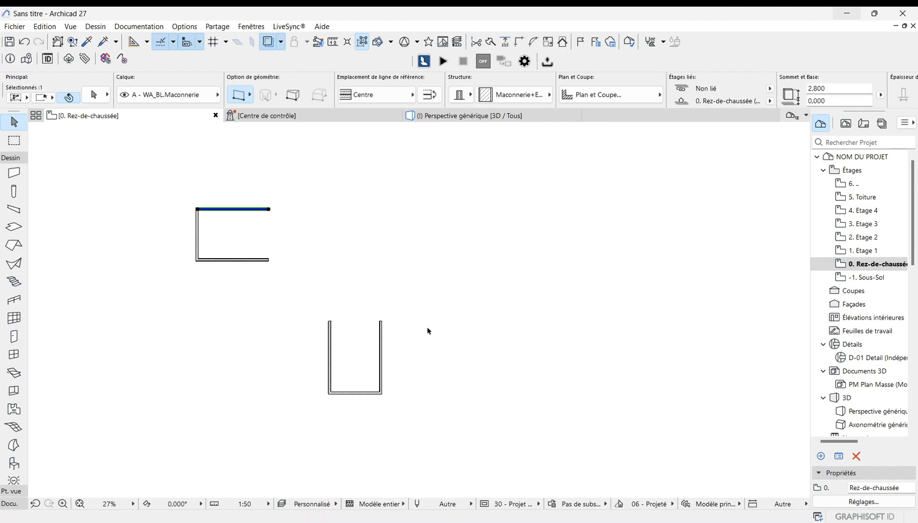
{"action": "left_click", "coordinate": [382, 357], "text": "shift"}
{"action": "left_click", "coordinate": [520, 41]}
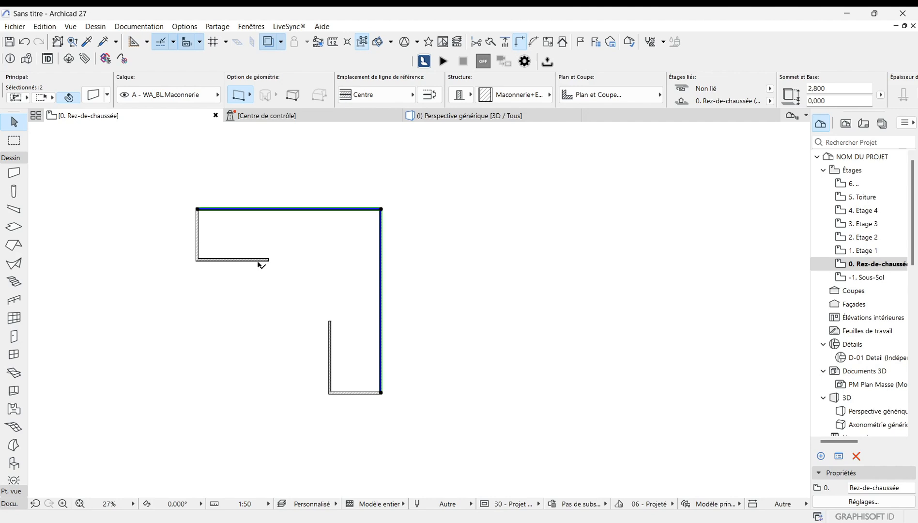
{"action": "left_click", "coordinate": [259, 260]}
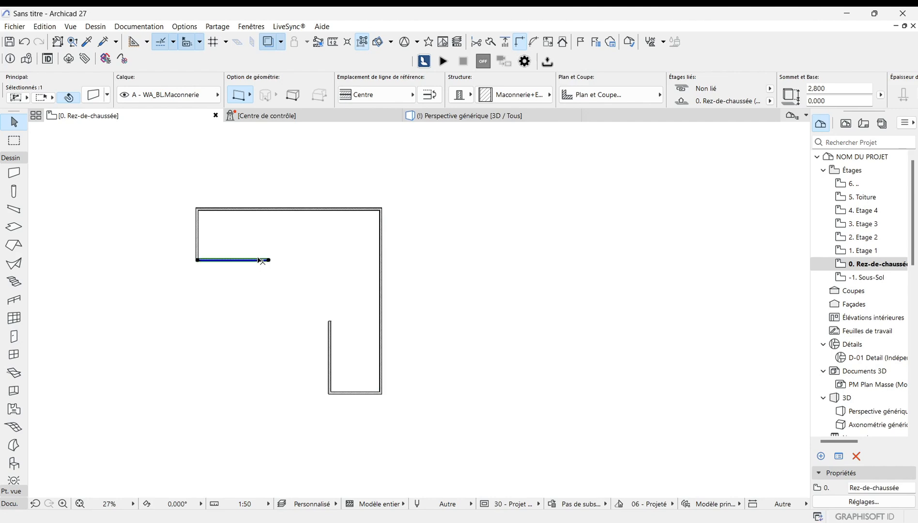
{"action": "left_click", "coordinate": [331, 353], "text": "shift"}
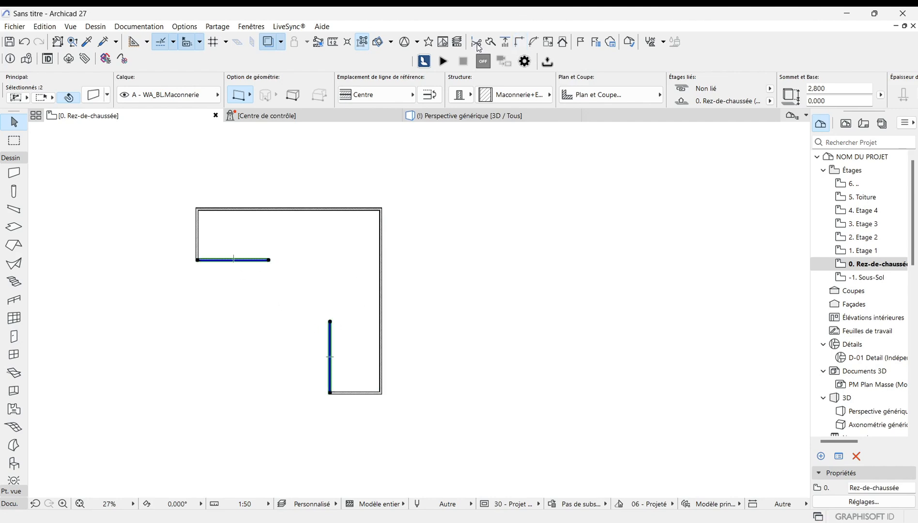
{"action": "left_click", "coordinate": [520, 42]}
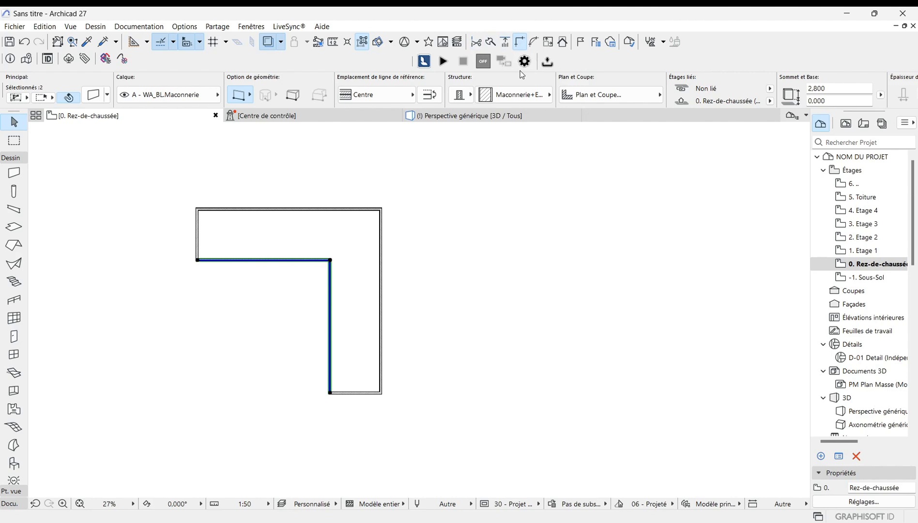
{"action": "left_click", "coordinate": [459, 325]}
{"action": "scroll", "coordinate": [632, 283], "scroll_direction": "down", "scroll_amount": 2}
{"action": "scroll", "coordinate": [482, 305], "scroll_direction": "up", "scroll_amount": 2}
{"action": "scroll", "coordinate": [477, 333], "scroll_direction": "down", "scroll_amount": 1}
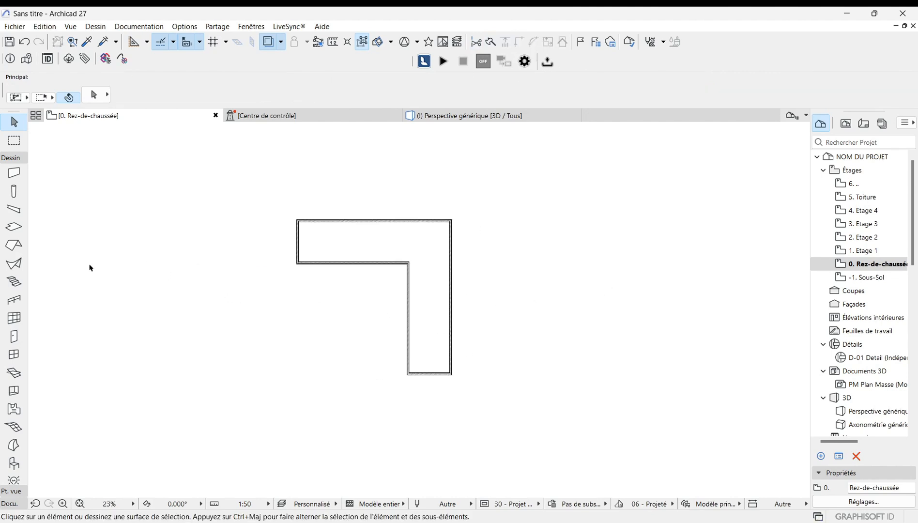
Step: Open the Roof tool default settings, switch to a multi-plane roof and expand its multi-plane geometry settings
{"action": "left_click", "coordinate": [13, 245]}
{"action": "double_click", "coordinate": [14, 245]}
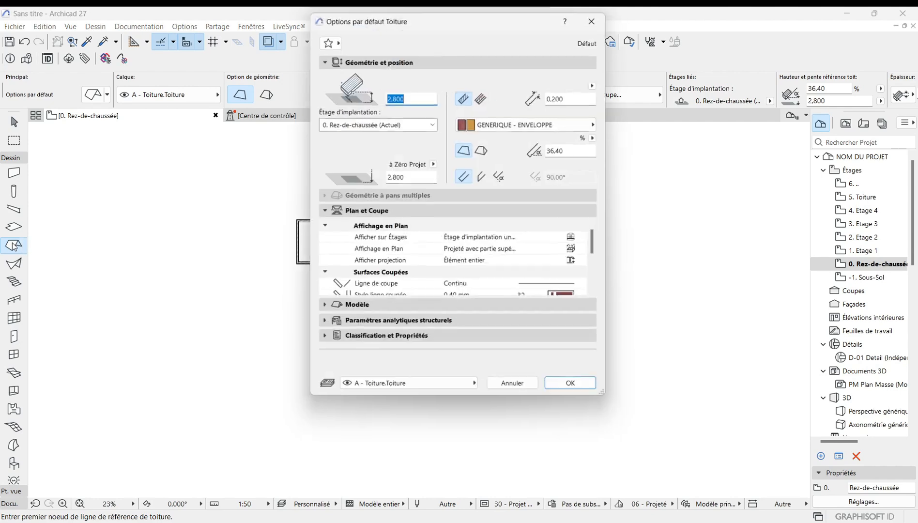
{"action": "left_click", "coordinate": [486, 152]}
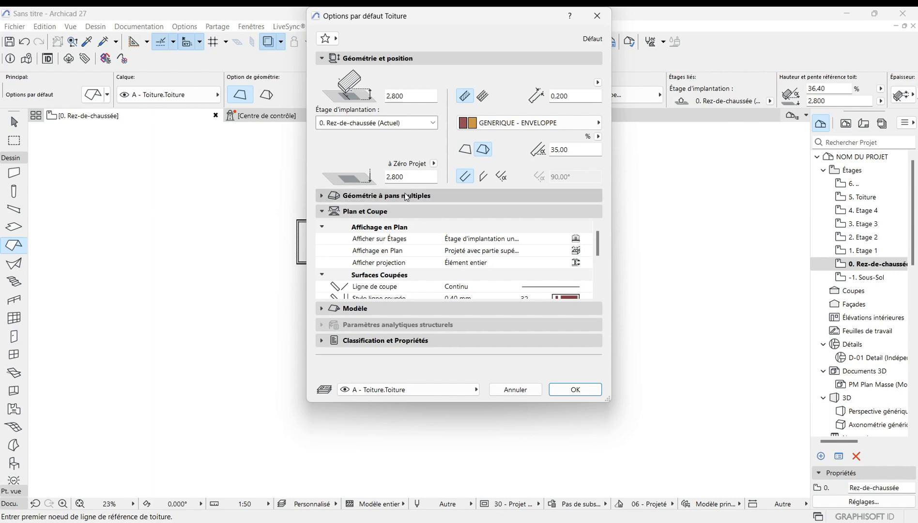
{"action": "left_click", "coordinate": [390, 197]}
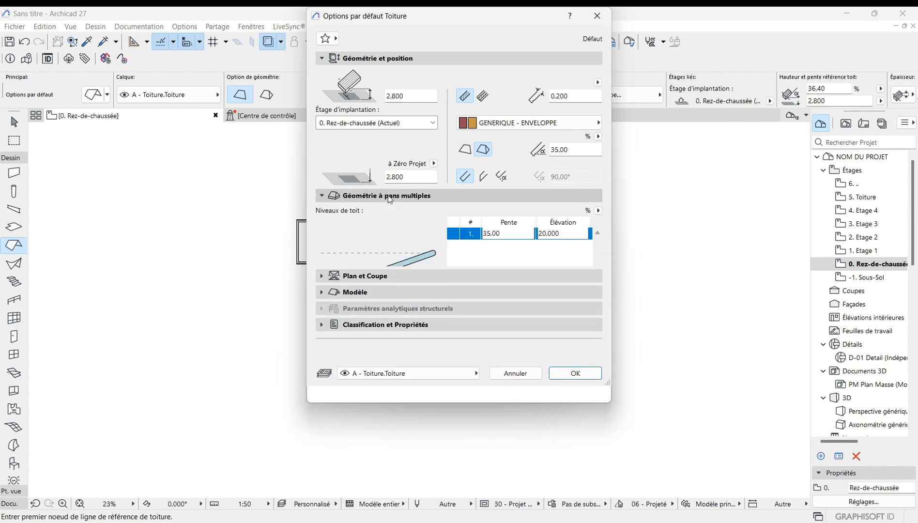
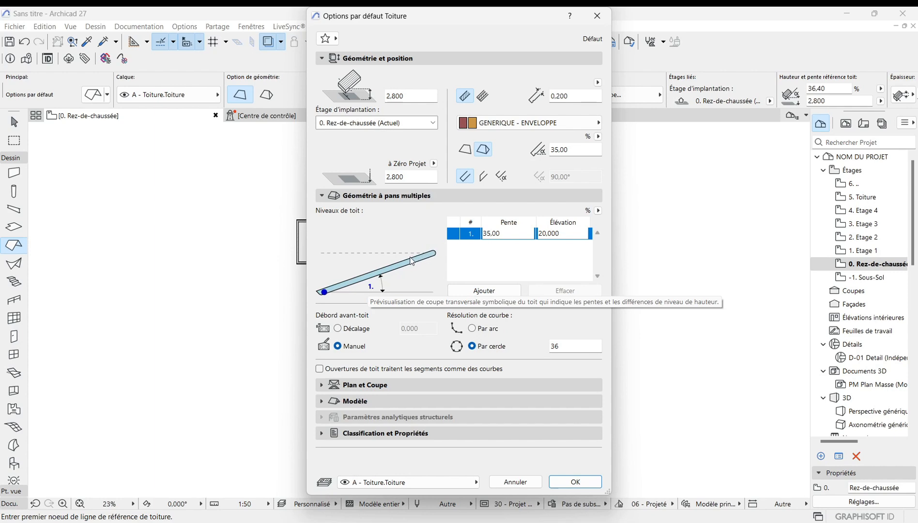
Step: Add a second roof level with a 40% slope at 0.300 elevation and confirm the roof default settings
{"action": "left_click", "coordinate": [483, 292]}
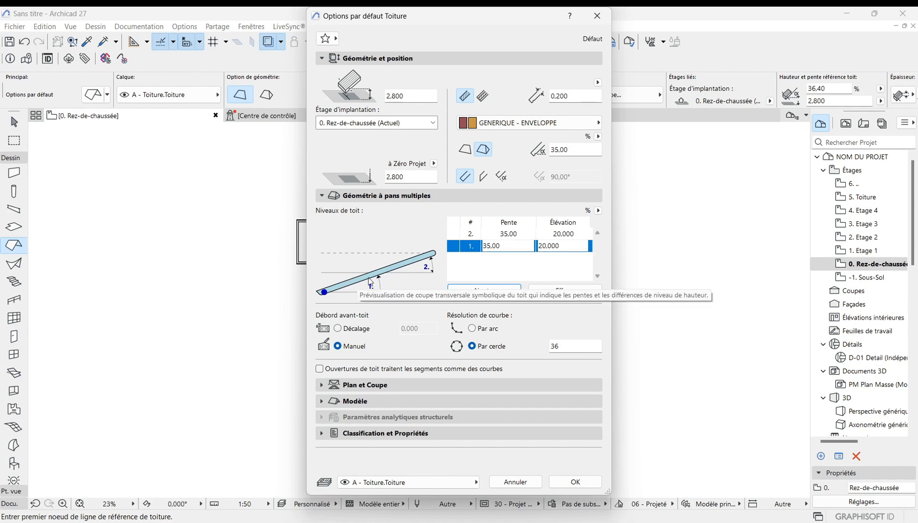
{"action": "left_click", "coordinate": [523, 233]}
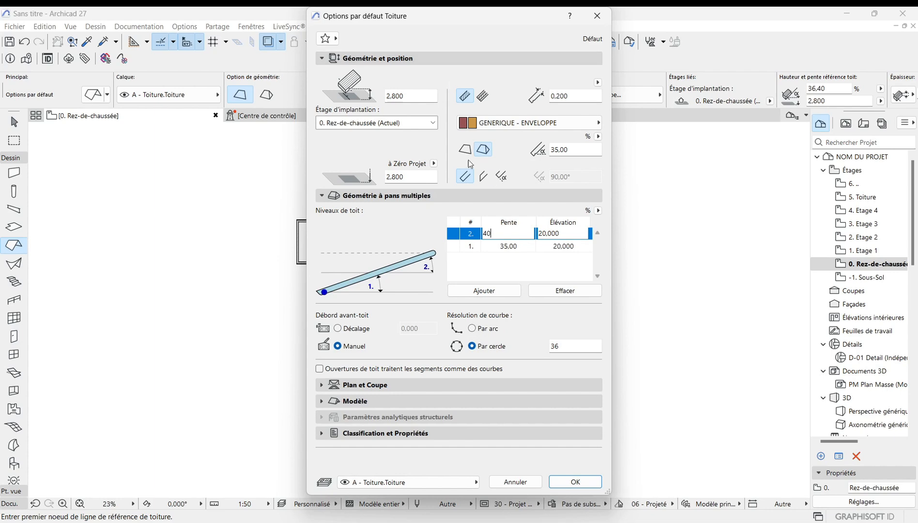
{"action": "key", "text": "Return"}
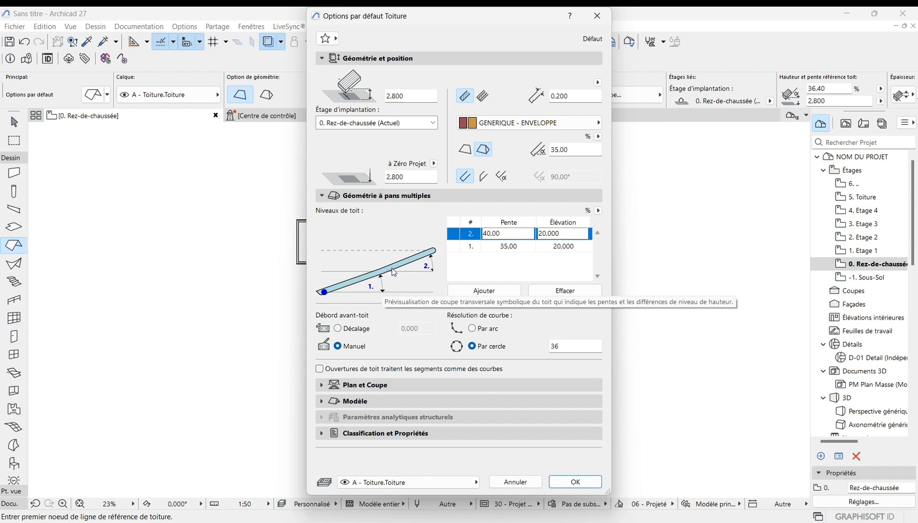
{"action": "left_click", "coordinate": [566, 232]}
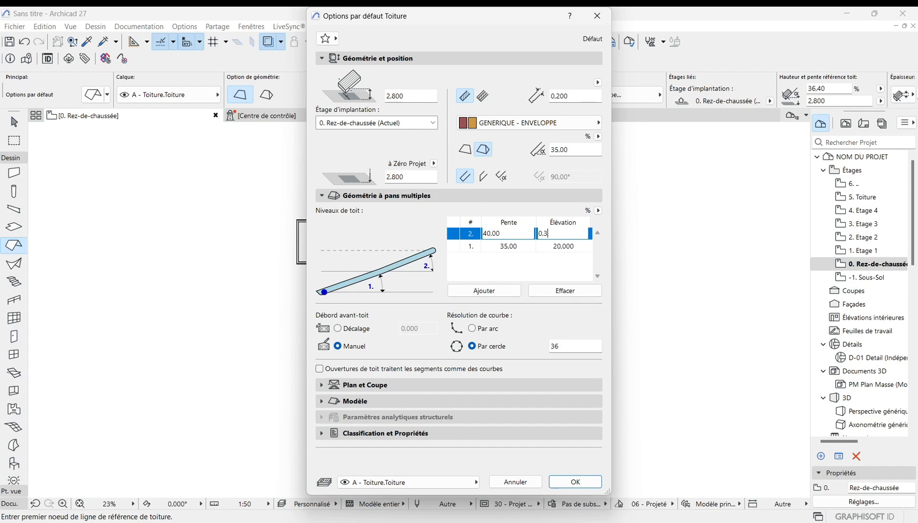
{"action": "type", "text": "00"}
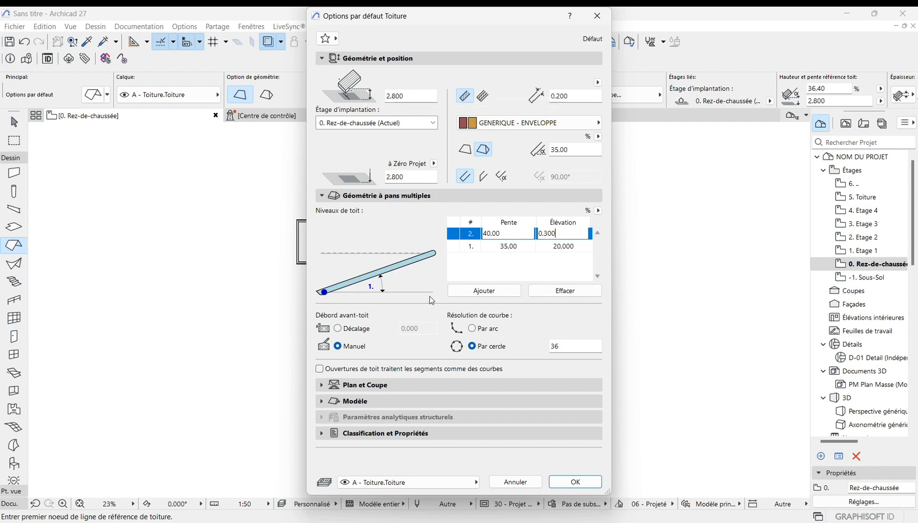
{"action": "left_click", "coordinate": [580, 483]}
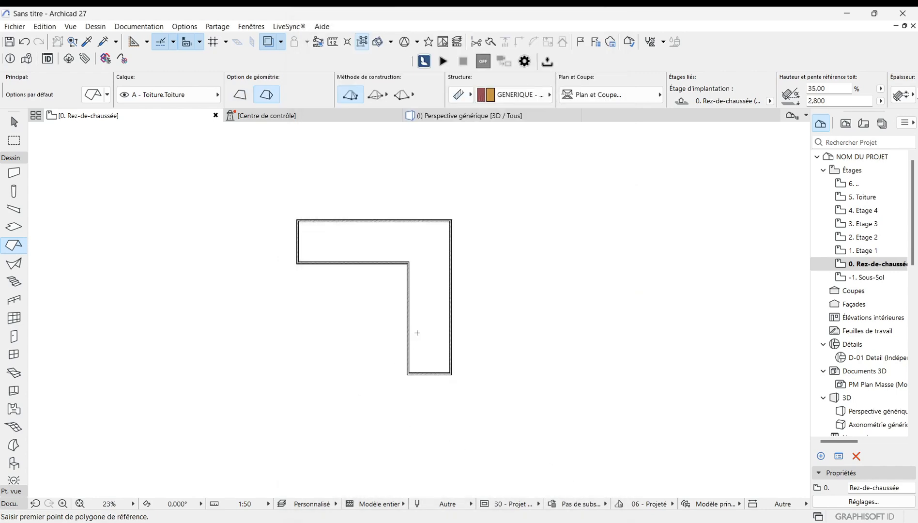
Step: Draw the multi-plane roof by tracing a polygon around the outer corners of the L-shaped wall outline
{"action": "scroll", "coordinate": [458, 277], "scroll_direction": "up", "scroll_amount": 2}
{"action": "scroll", "coordinate": [406, 369], "scroll_direction": "down", "scroll_amount": 5}
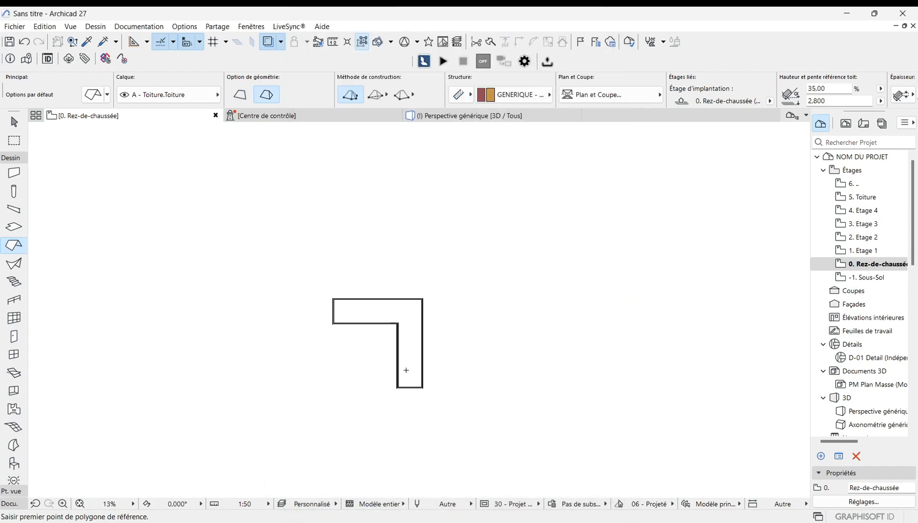
{"action": "scroll", "coordinate": [405, 369], "scroll_direction": "up", "scroll_amount": 3}
{"action": "scroll", "coordinate": [417, 381], "scroll_direction": "up", "scroll_amount": 2}
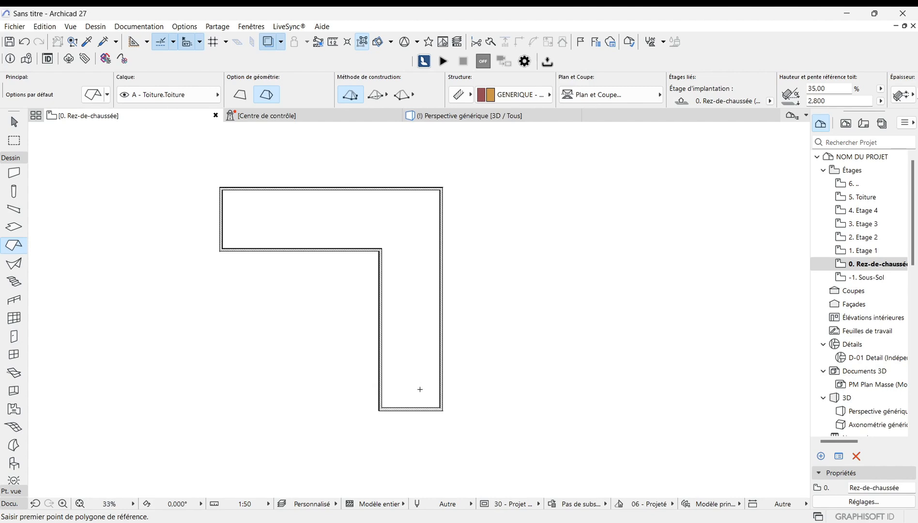
{"action": "scroll", "coordinate": [420, 390], "scroll_direction": "down", "scroll_amount": 1}
{"action": "scroll", "coordinate": [459, 213], "scroll_direction": "up", "scroll_amount": 12}
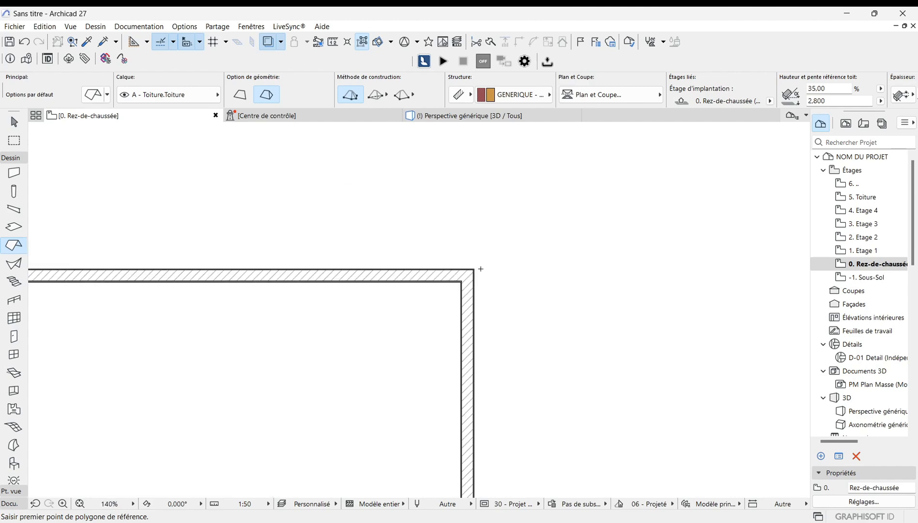
{"action": "left_click", "coordinate": [466, 259]}
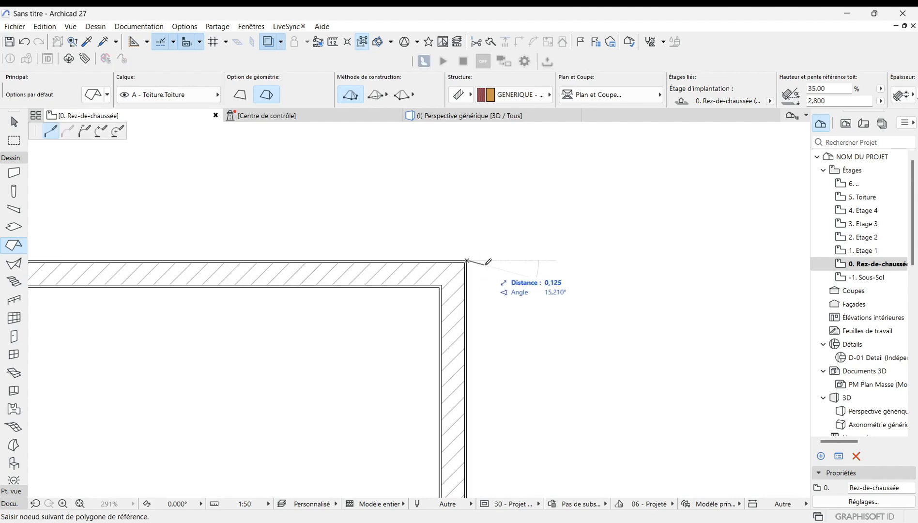
{"action": "scroll", "coordinate": [472, 202], "scroll_direction": "down", "scroll_amount": 10}
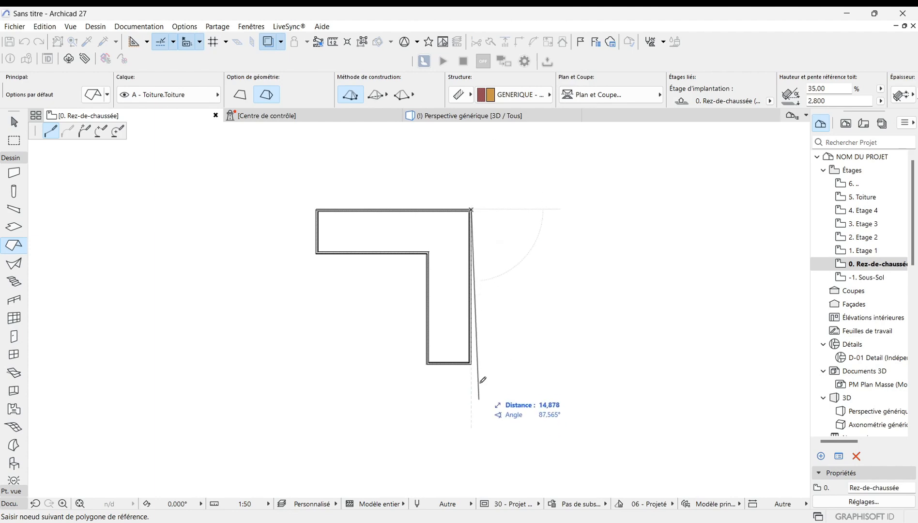
{"action": "scroll", "coordinate": [471, 364], "scroll_direction": "up", "scroll_amount": 10}
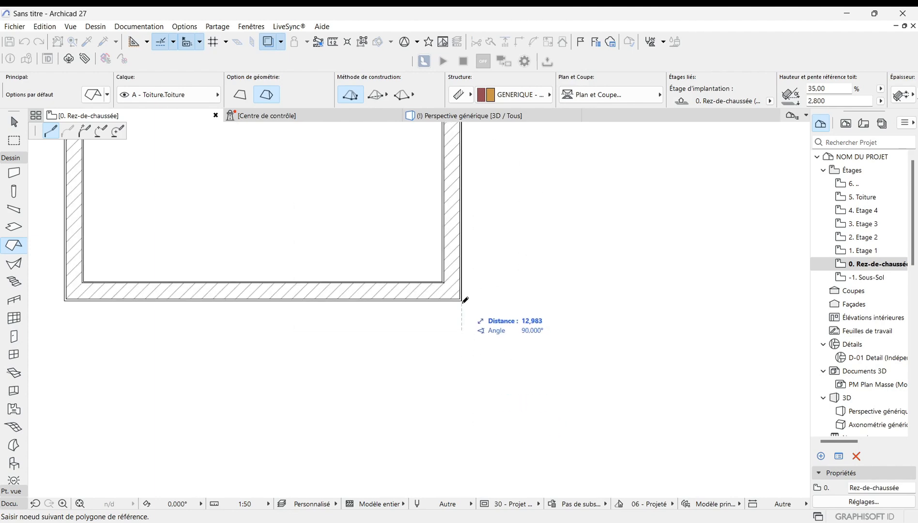
{"action": "left_click", "coordinate": [462, 298]}
{"action": "scroll", "coordinate": [627, 335], "scroll_direction": "down", "scroll_amount": 5}
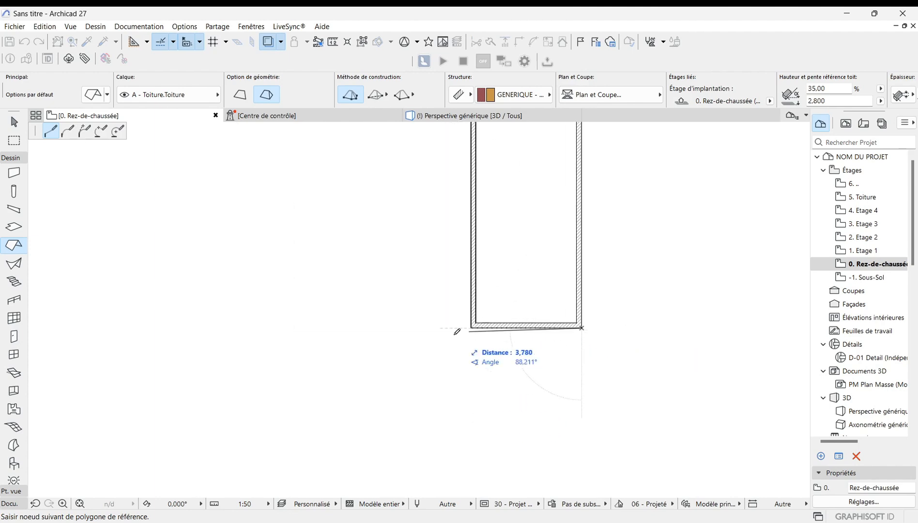
{"action": "scroll", "coordinate": [472, 326], "scroll_direction": "up", "scroll_amount": 6}
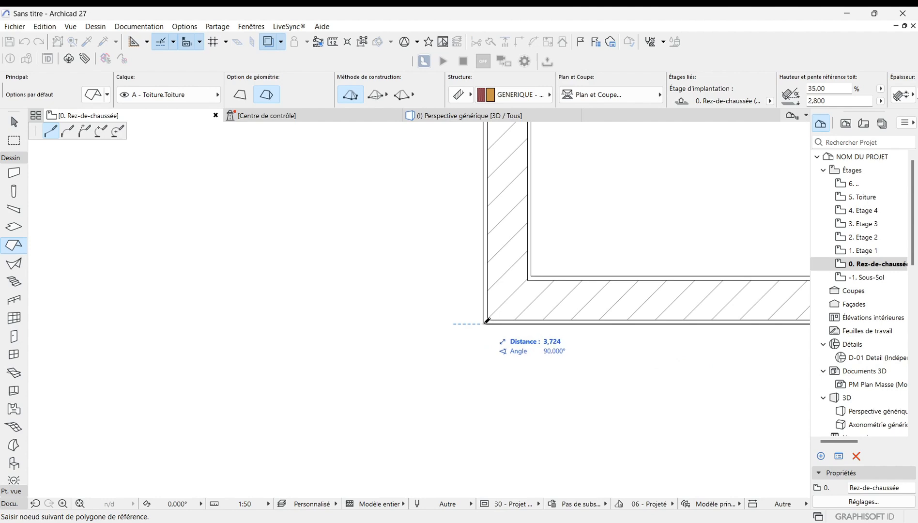
{"action": "left_click", "coordinate": [487, 322]}
{"action": "scroll", "coordinate": [467, 441], "scroll_direction": "down", "scroll_amount": 5}
{"action": "scroll", "coordinate": [464, 452], "scroll_direction": "down", "scroll_amount": 5}
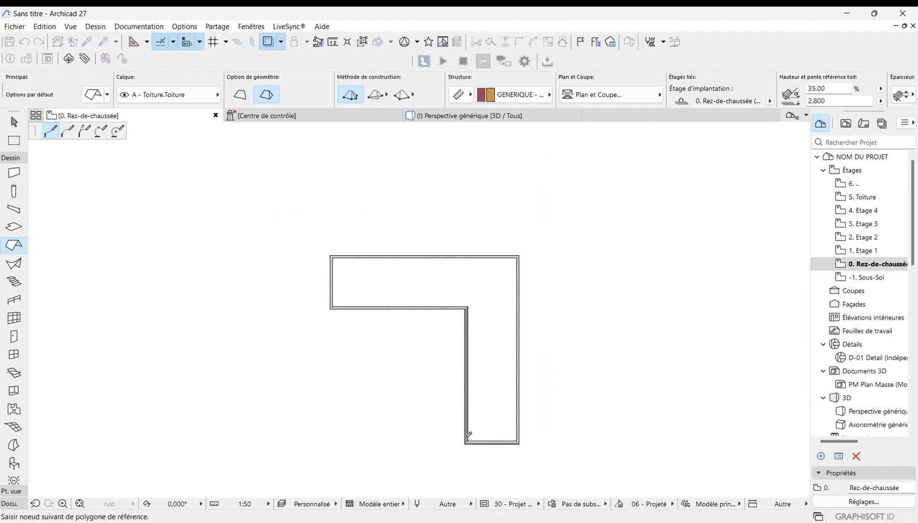
{"action": "scroll", "coordinate": [469, 306], "scroll_direction": "up", "scroll_amount": 6}
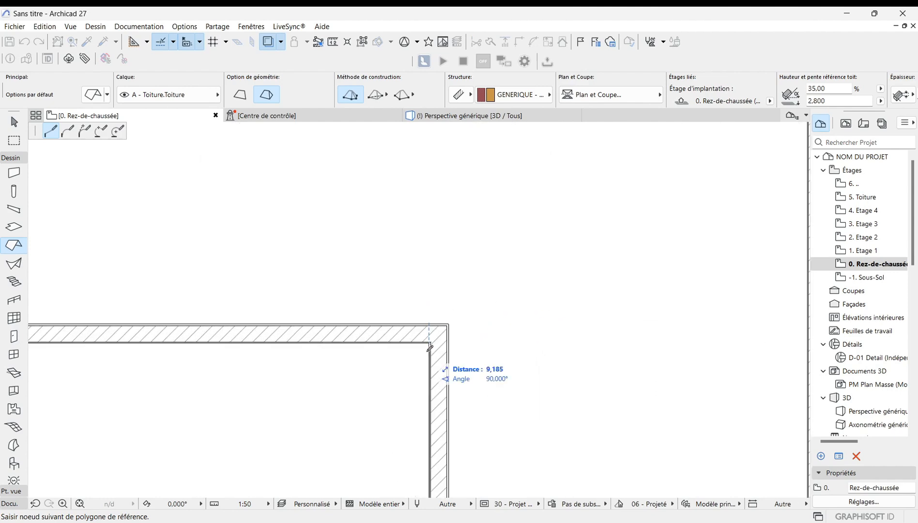
{"action": "scroll", "coordinate": [443, 313], "scroll_direction": "up", "scroll_amount": 6}
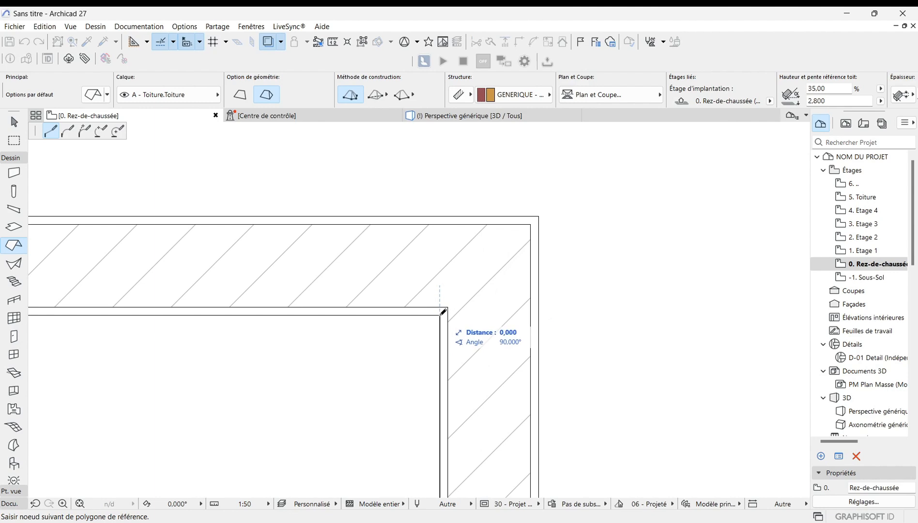
{"action": "scroll", "coordinate": [596, 314], "scroll_direction": "down", "scroll_amount": 8}
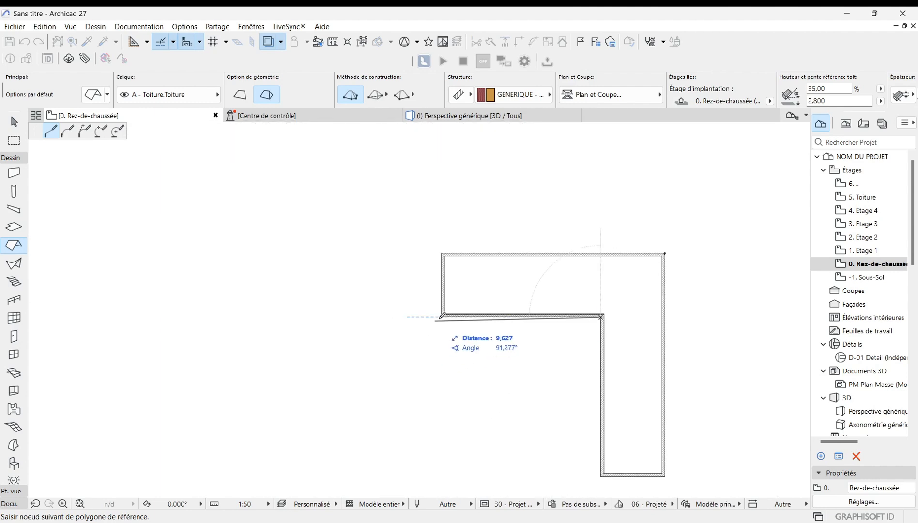
{"action": "scroll", "coordinate": [442, 316], "scroll_direction": "up", "scroll_amount": 6}
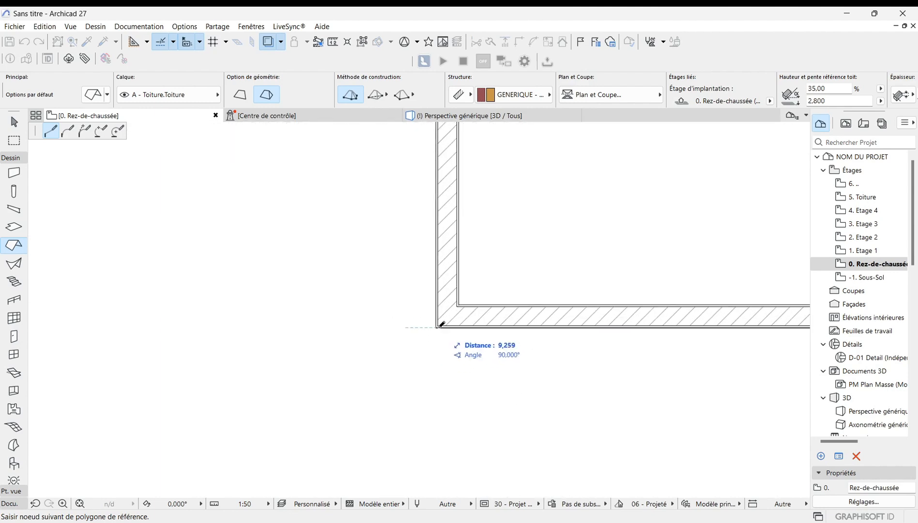
{"action": "scroll", "coordinate": [441, 324], "scroll_direction": "down", "scroll_amount": 6}
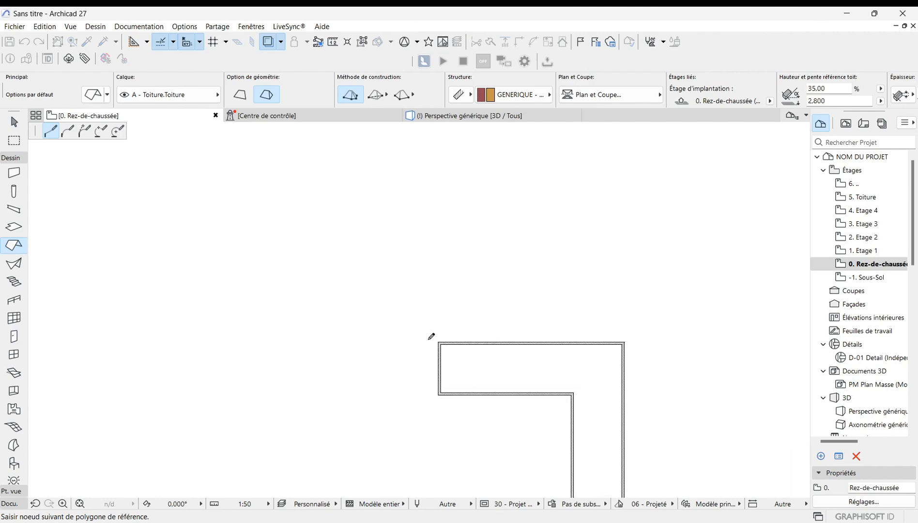
{"action": "scroll", "coordinate": [439, 334], "scroll_direction": "up", "scroll_amount": 6}
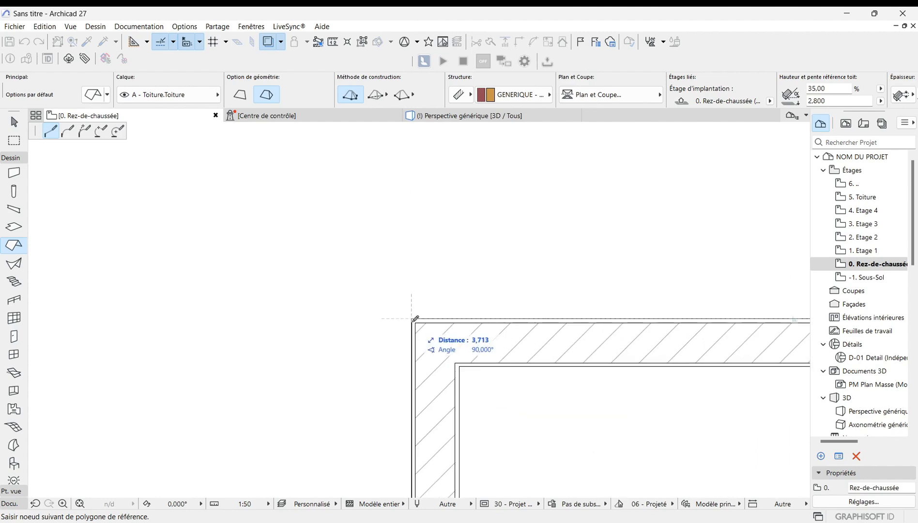
{"action": "left_click", "coordinate": [413, 318]}
{"action": "scroll", "coordinate": [174, 324], "scroll_direction": "down", "scroll_amount": 6}
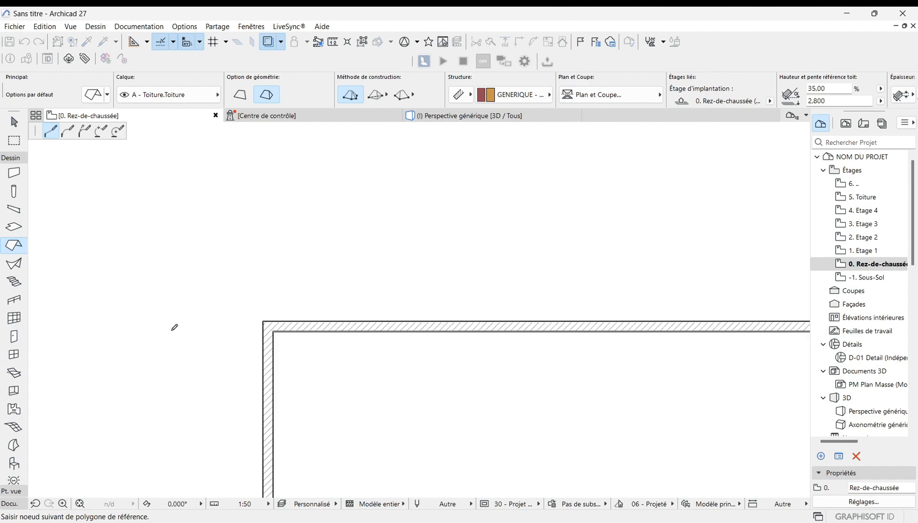
{"action": "scroll", "coordinate": [473, 327], "scroll_direction": "up", "scroll_amount": 4}
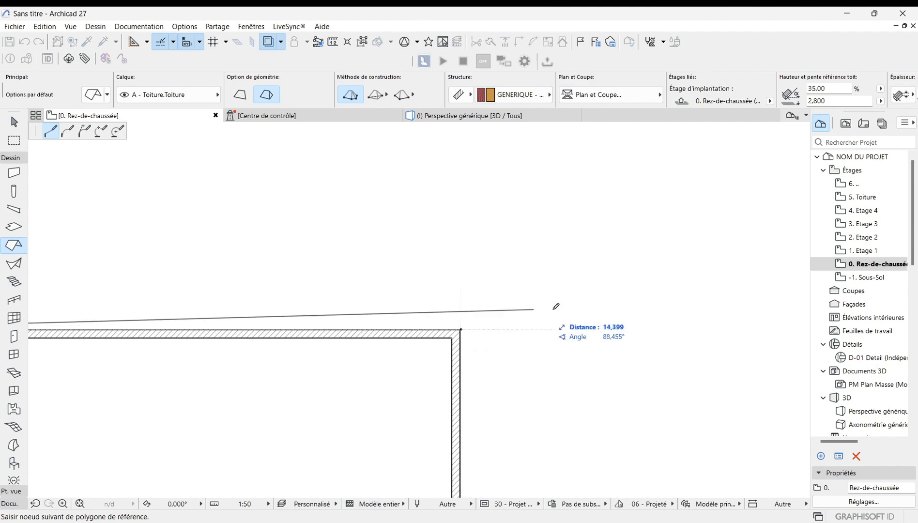
{"action": "scroll", "coordinate": [553, 311], "scroll_direction": "down", "scroll_amount": 4}
{"action": "scroll", "coordinate": [514, 315], "scroll_direction": "up", "scroll_amount": 3}
{"action": "scroll", "coordinate": [518, 311], "scroll_direction": "up", "scroll_amount": 2}
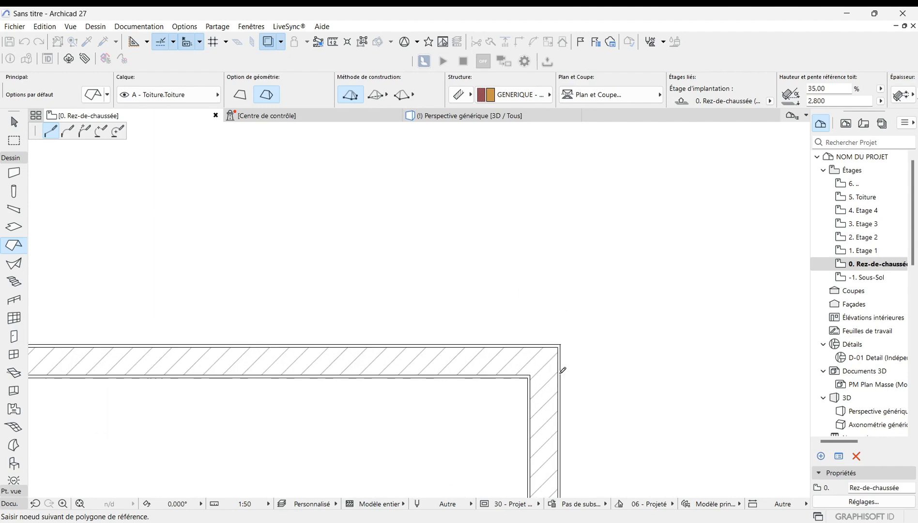
{"action": "left_click", "coordinate": [561, 340]}
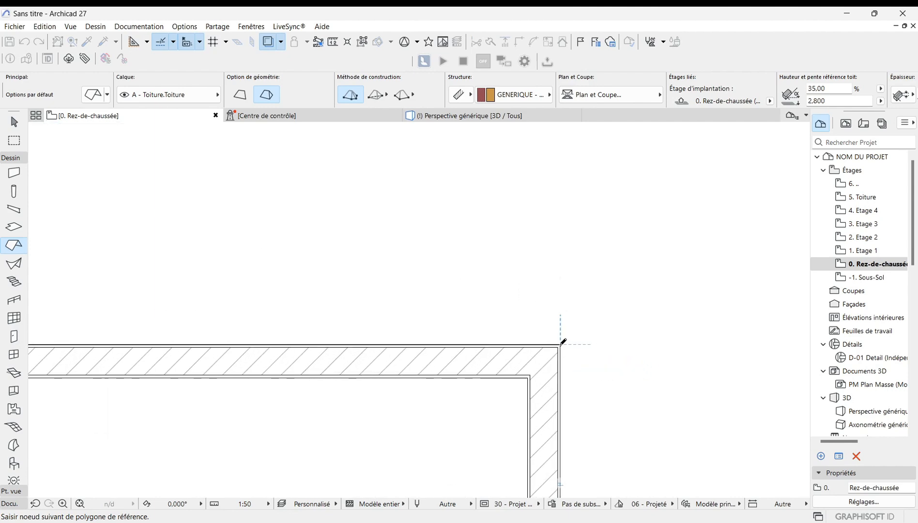
{"action": "scroll", "coordinate": [582, 334], "scroll_direction": "down", "scroll_amount": 3}
{"action": "scroll", "coordinate": [645, 283], "scroll_direction": "down", "scroll_amount": 7}
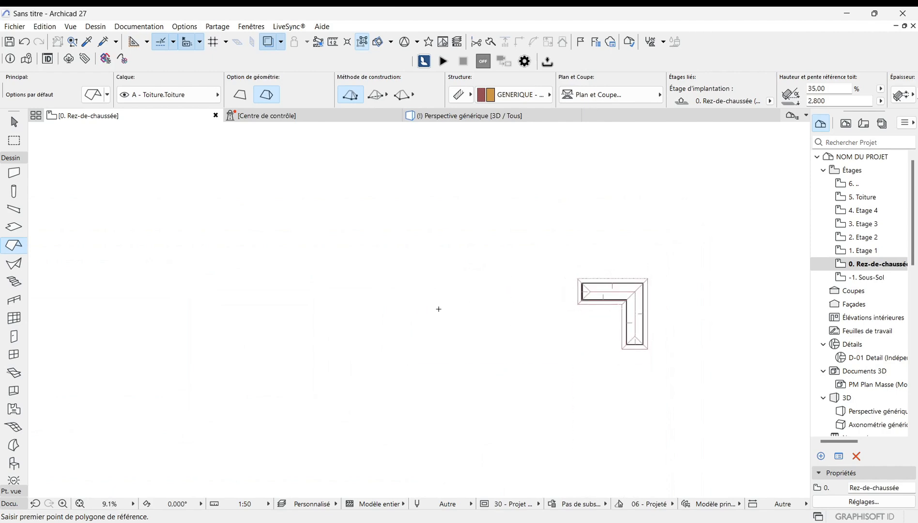
Step: Examine the new roof's planes and overhang on the ground-floor plan
{"action": "scroll", "coordinate": [636, 319], "scroll_direction": "up", "scroll_amount": 4}
{"action": "scroll", "coordinate": [436, 350], "scroll_direction": "down", "scroll_amount": 3}
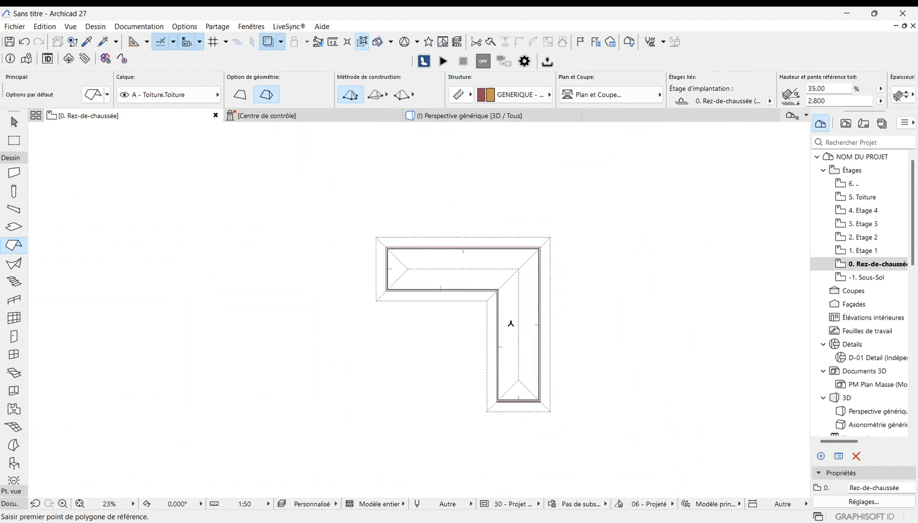
{"action": "scroll", "coordinate": [512, 323], "scroll_direction": "up", "scroll_amount": 2}
{"action": "scroll", "coordinate": [410, 363], "scroll_direction": "up", "scroll_amount": 2}
{"action": "scroll", "coordinate": [459, 356], "scroll_direction": "down", "scroll_amount": 4}
{"action": "scroll", "coordinate": [490, 344], "scroll_direction": "up", "scroll_amount": 3}
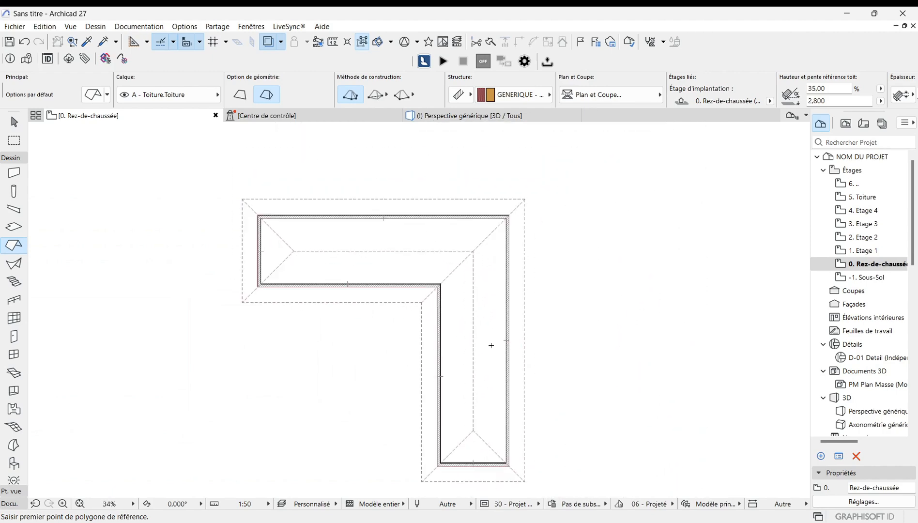
{"action": "scroll", "coordinate": [491, 355], "scroll_direction": "down", "scroll_amount": 3}
{"action": "scroll", "coordinate": [493, 359], "scroll_direction": "up", "scroll_amount": 2}
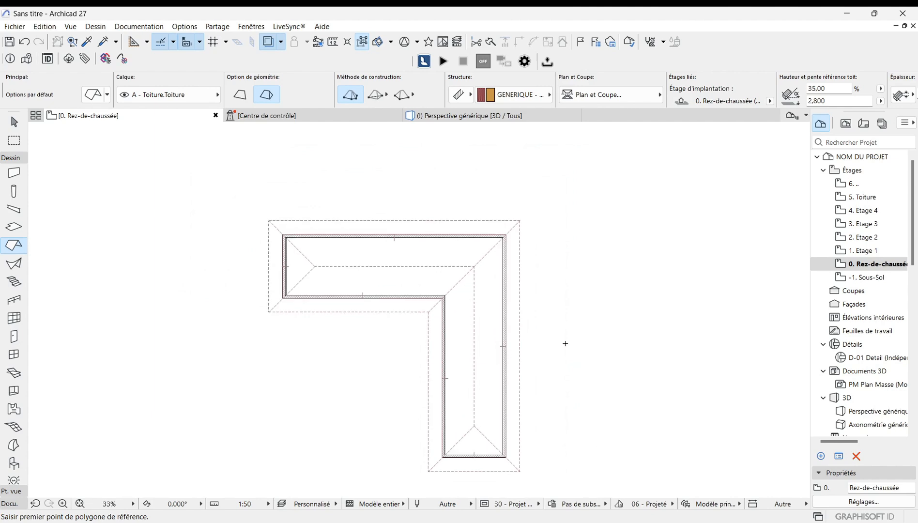
{"action": "scroll", "coordinate": [625, 338], "scroll_direction": "down", "scroll_amount": 1}
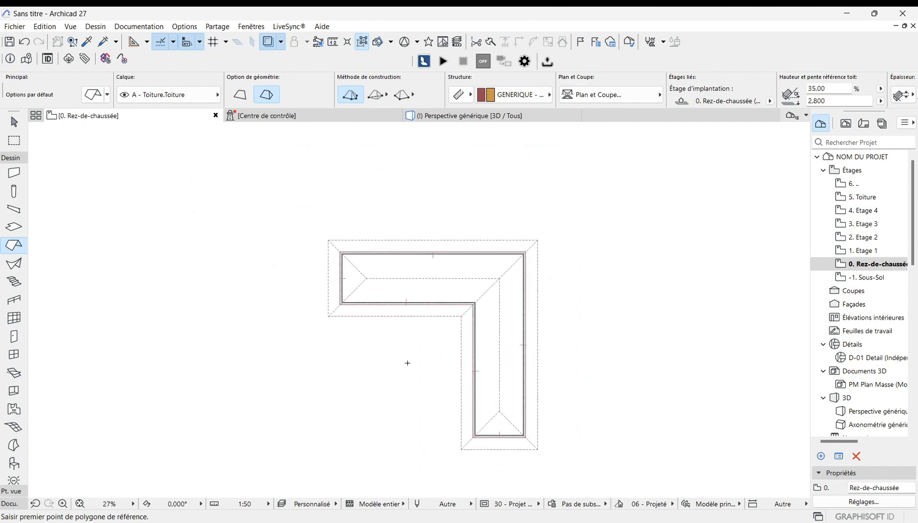
{"action": "scroll", "coordinate": [408, 363], "scroll_direction": "down", "scroll_amount": 1}
{"action": "scroll", "coordinate": [491, 356], "scroll_direction": "up", "scroll_amount": 2}
{"action": "scroll", "coordinate": [432, 369], "scroll_direction": "down", "scroll_amount": 1}
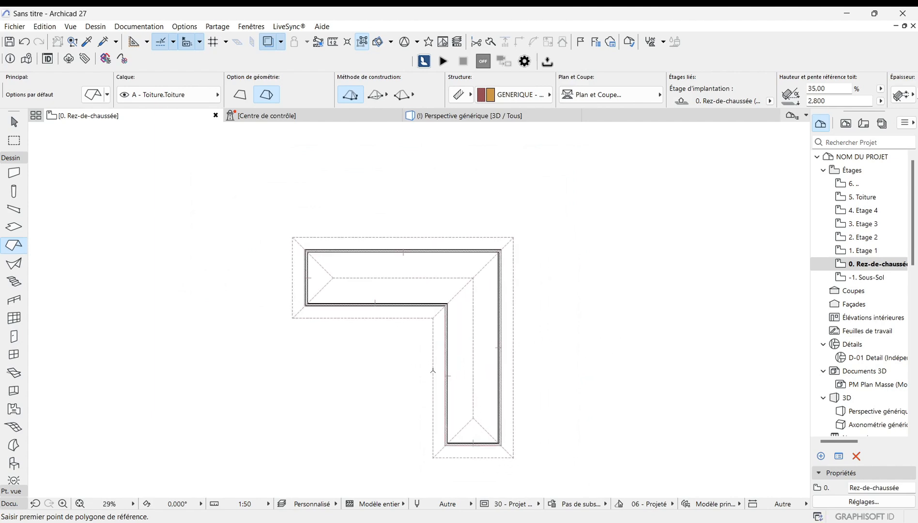
Step: Open the 3D perspective and orbit around the L-shaped house to inspect the roof
{"action": "left_click", "coordinate": [471, 118]}
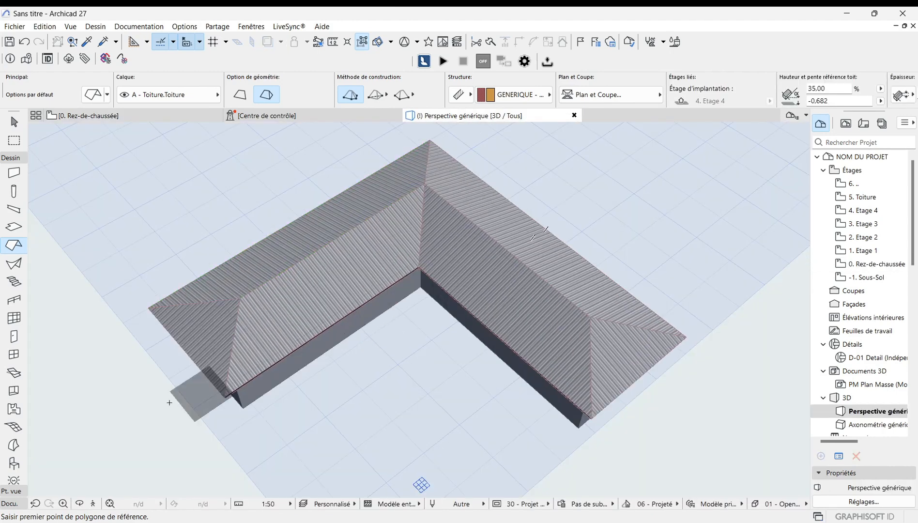
{"action": "left_click", "coordinate": [80, 504]}
{"action": "left_click_drag", "start_coordinate": [418, 307], "coordinate": [333, 313]}
{"action": "scroll", "coordinate": [228, 370], "scroll_direction": "up", "scroll_amount": 5}
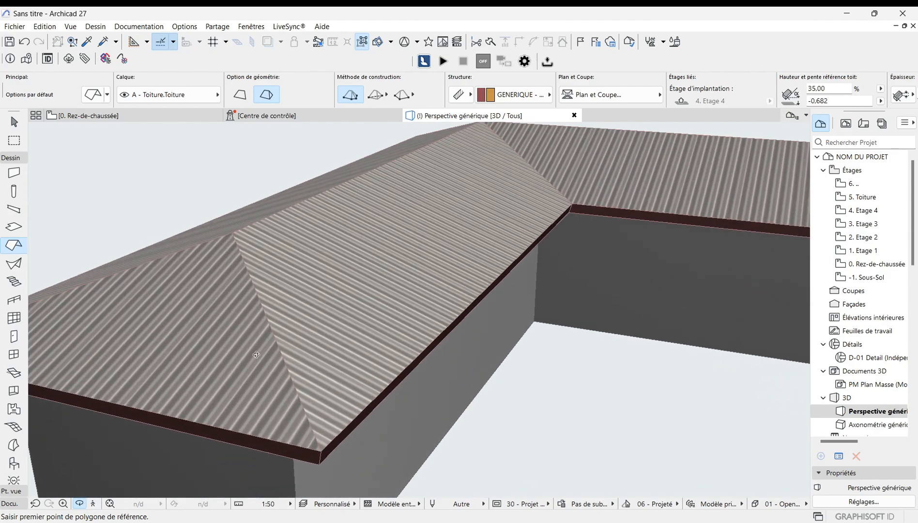
{"action": "scroll", "coordinate": [289, 342], "scroll_direction": "down", "scroll_amount": 5}
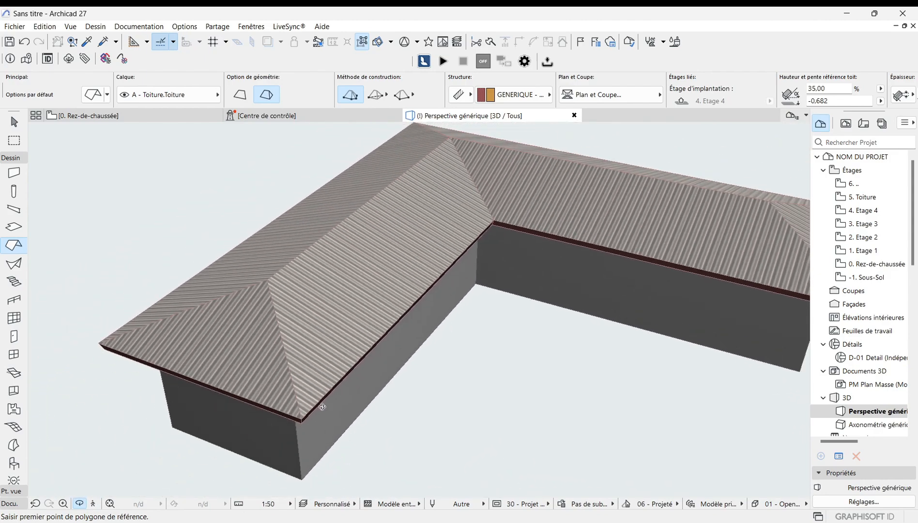
{"action": "scroll", "coordinate": [318, 400], "scroll_direction": "up", "scroll_amount": 5}
{"action": "left_click_drag", "start_coordinate": [197, 378], "coordinate": [405, 391]}
{"action": "scroll", "coordinate": [477, 409], "scroll_direction": "down", "scroll_amount": 5}
{"action": "scroll", "coordinate": [477, 408], "scroll_direction": "down", "scroll_amount": 5}
{"action": "scroll", "coordinate": [421, 402], "scroll_direction": "up", "scroll_amount": 3}
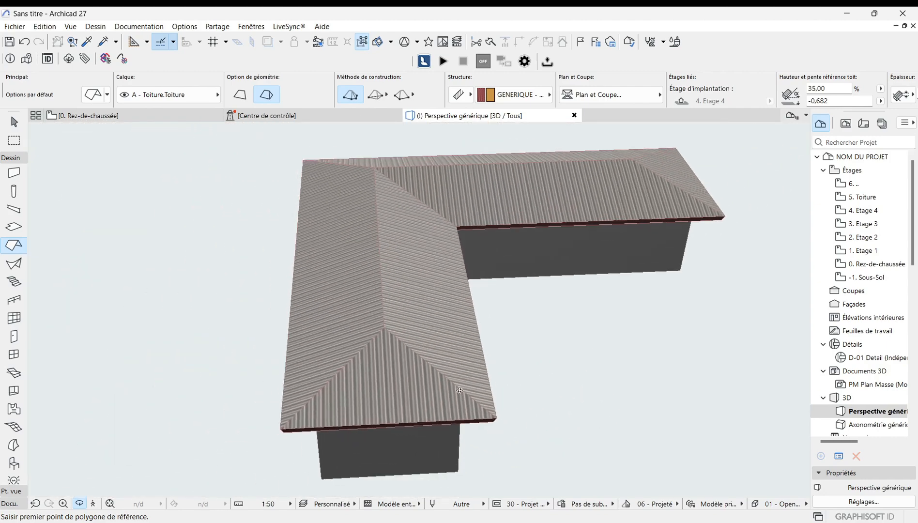
Step: Select the multi-plane roof in the 3D view and zoom around it to study its hips and valleys
{"action": "key", "text": "Escape"}
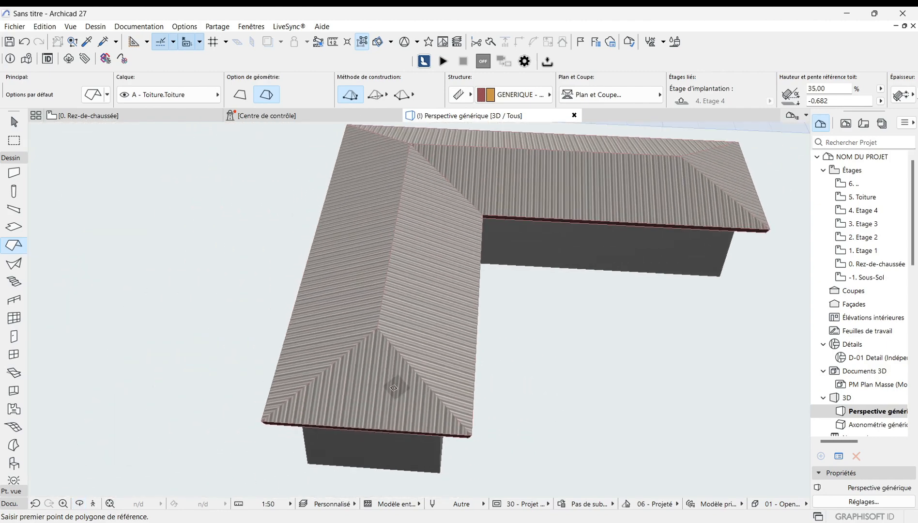
{"action": "key", "text": "Escape"}
{"action": "left_click", "coordinate": [436, 314]}
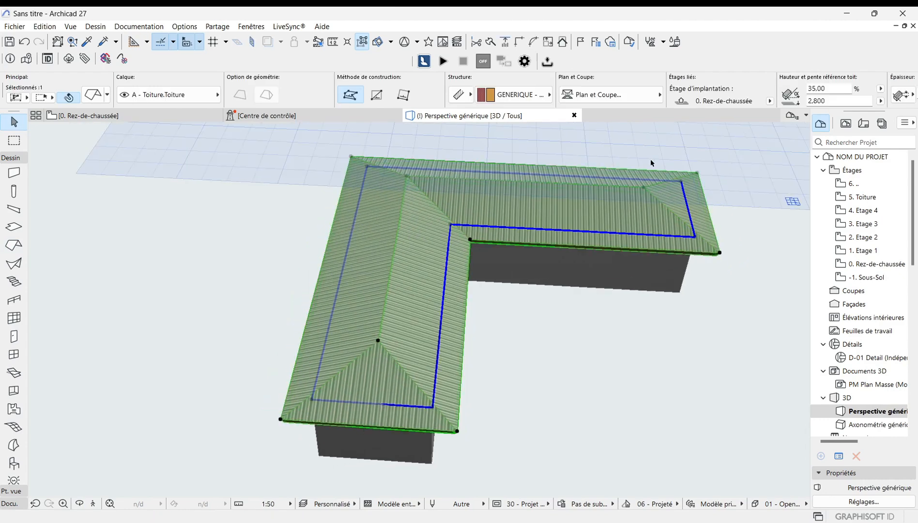
{"action": "scroll", "coordinate": [320, 411], "scroll_direction": "down", "scroll_amount": 1}
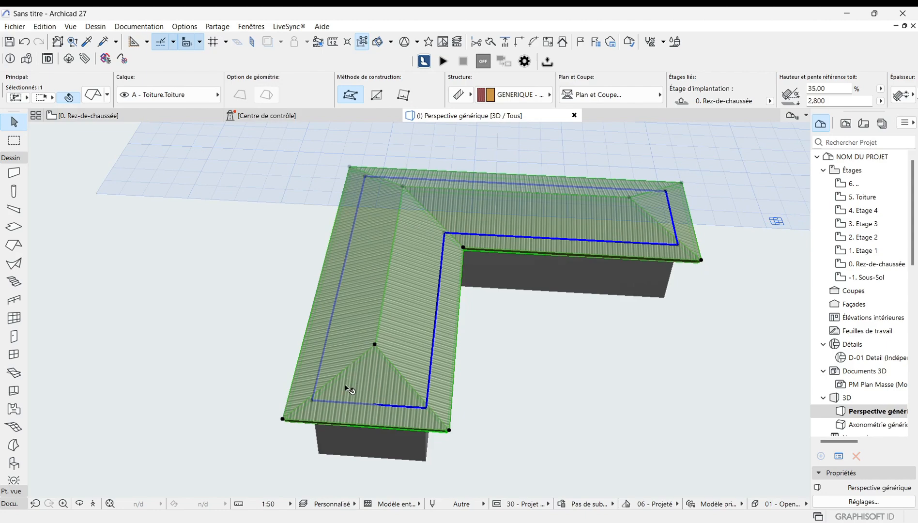
{"action": "scroll", "coordinate": [347, 411], "scroll_direction": "down", "scroll_amount": 1}
{"action": "scroll", "coordinate": [402, 175], "scroll_direction": "up", "scroll_amount": 3}
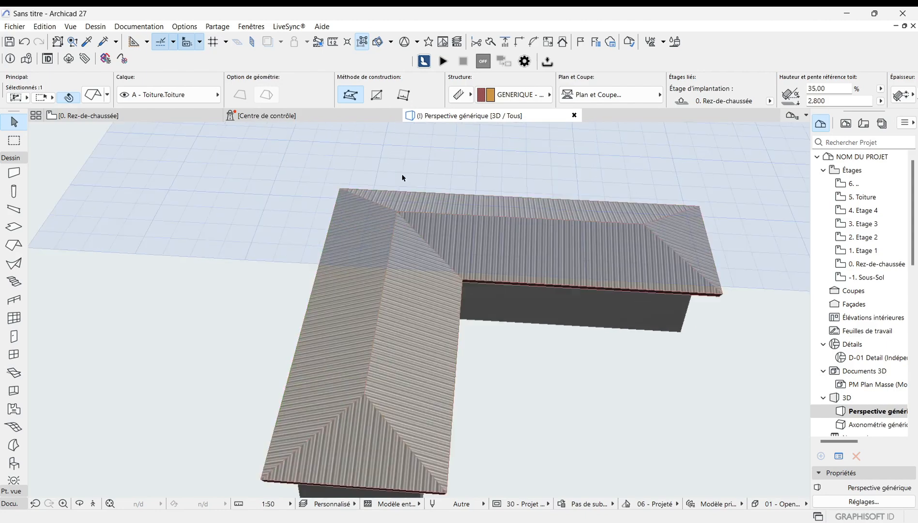
{"action": "scroll", "coordinate": [327, 275], "scroll_direction": "down", "scroll_amount": 1}
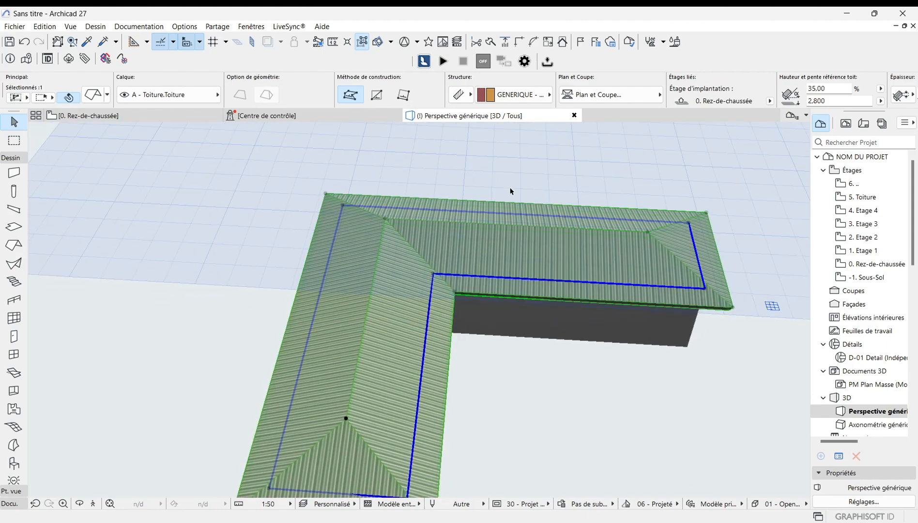
{"action": "scroll", "coordinate": [353, 431], "scroll_direction": "up", "scroll_amount": 2}
{"action": "scroll", "coordinate": [358, 417], "scroll_direction": "down", "scroll_amount": 2}
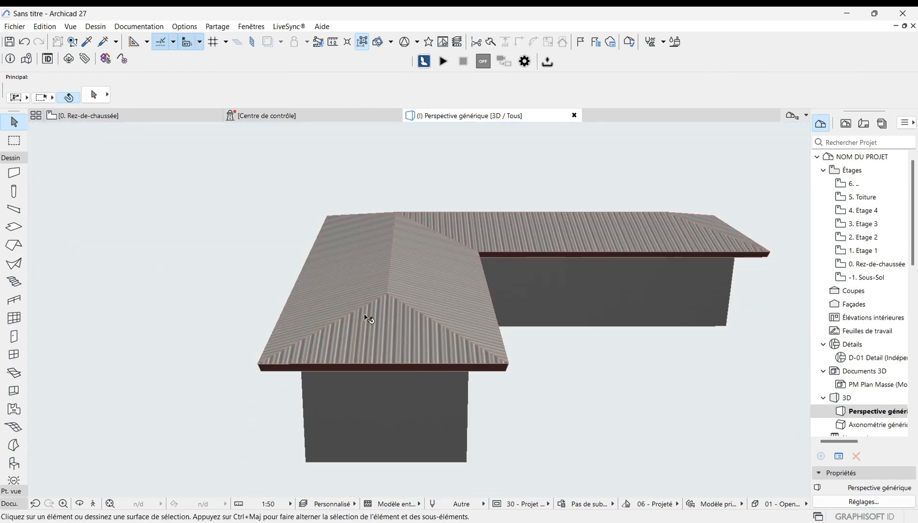
{"action": "scroll", "coordinate": [320, 289], "scroll_direction": "up", "scroll_amount": 2}
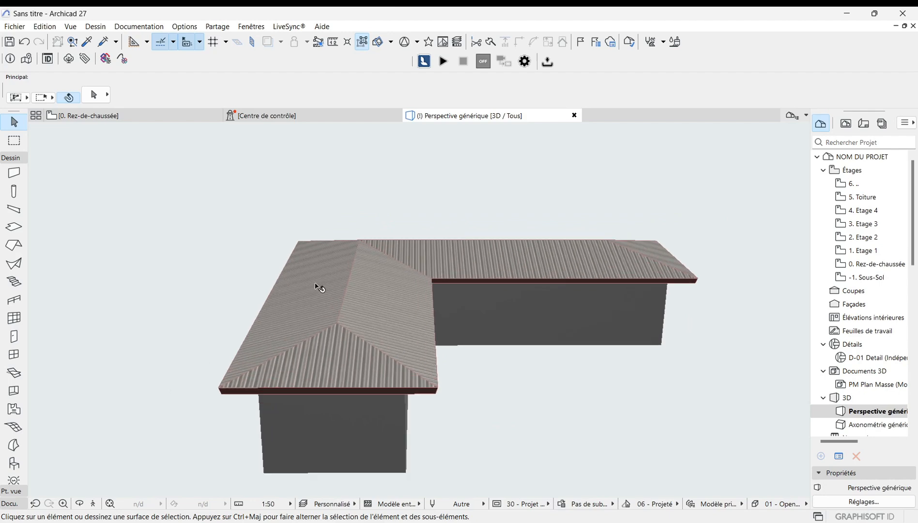
{"action": "scroll", "coordinate": [351, 338], "scroll_direction": "up", "scroll_amount": 1}
{"action": "scroll", "coordinate": [321, 361], "scroll_direction": "down", "scroll_amount": 1}
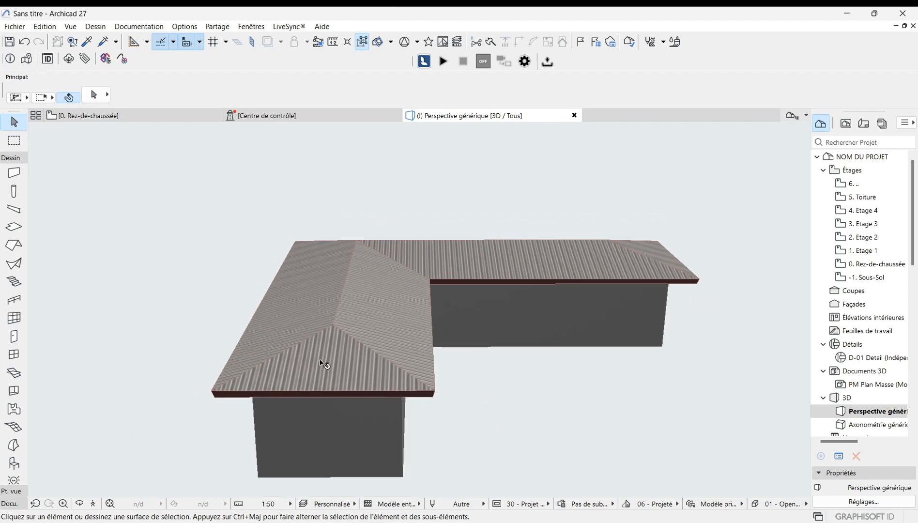
Step: Add a second roof level with a 20° slope at 0.400 elevation and set a uniform 0.300 eaves overhang offset
{"action": "left_click", "coordinate": [328, 324]}
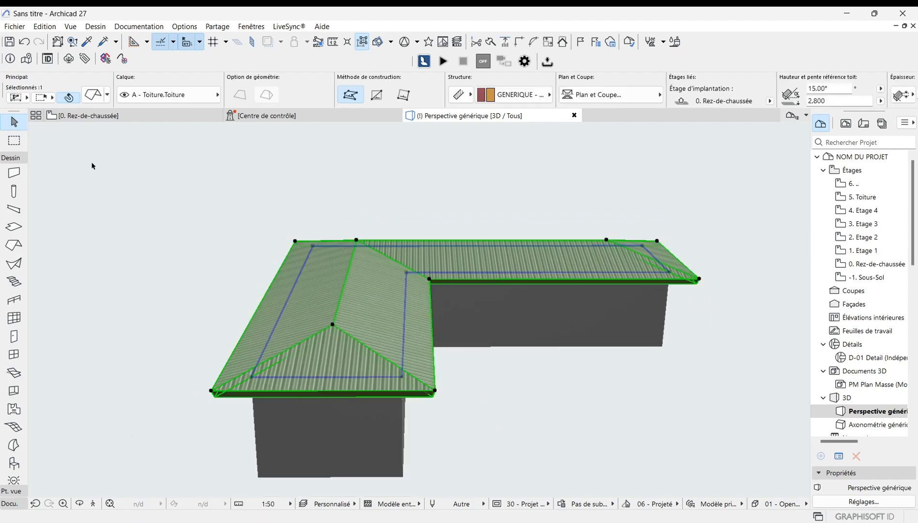
{"action": "key", "text": "ctrl+t"}
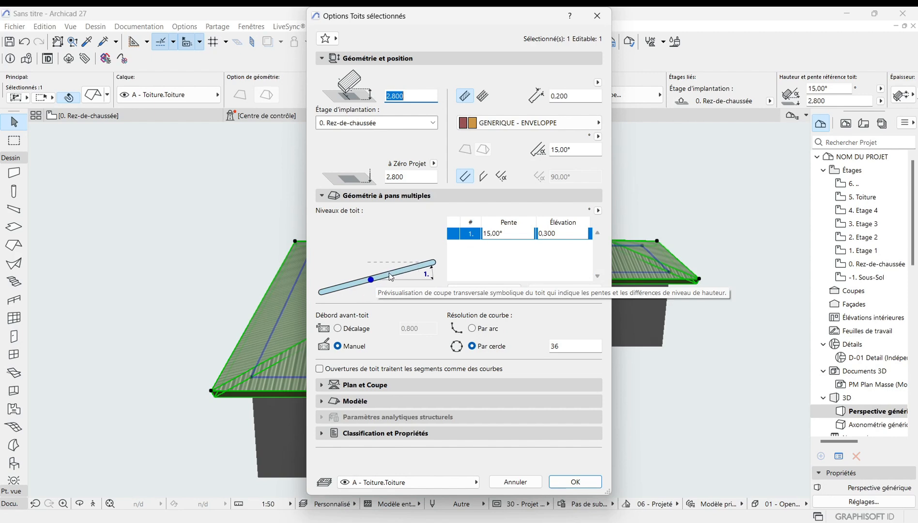
{"action": "left_click", "coordinate": [490, 291]}
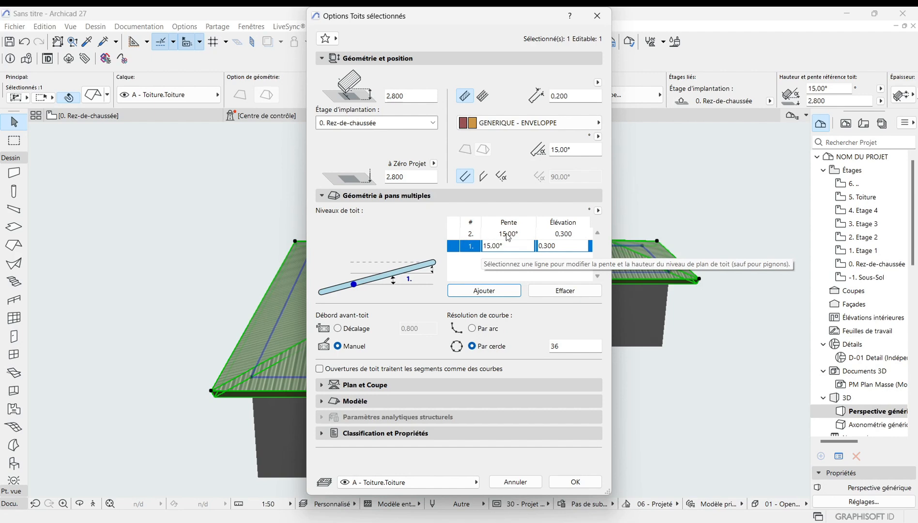
{"action": "left_click", "coordinate": [525, 235]}
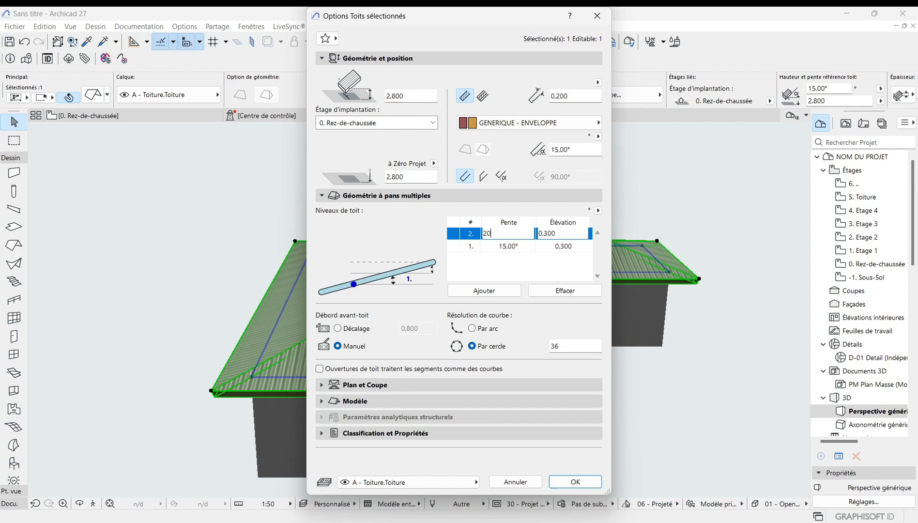
{"action": "key", "text": "Return"}
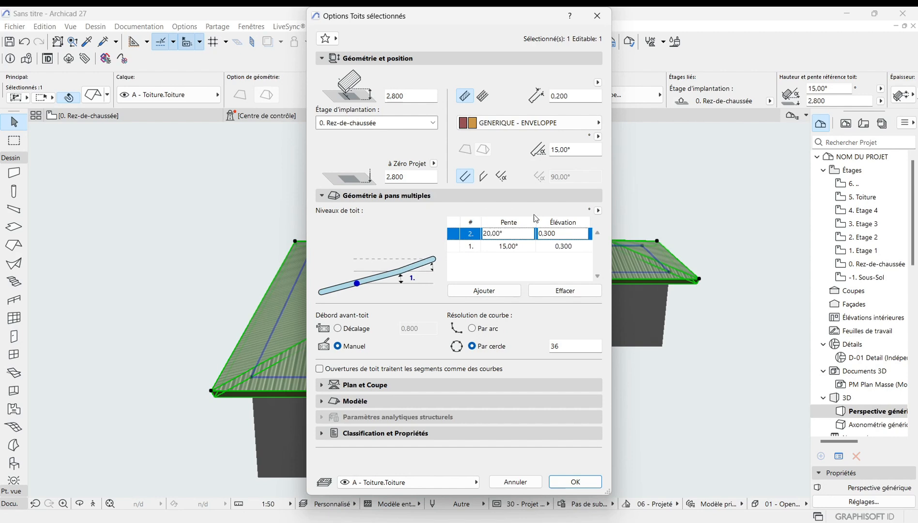
{"action": "left_click", "coordinate": [564, 235]}
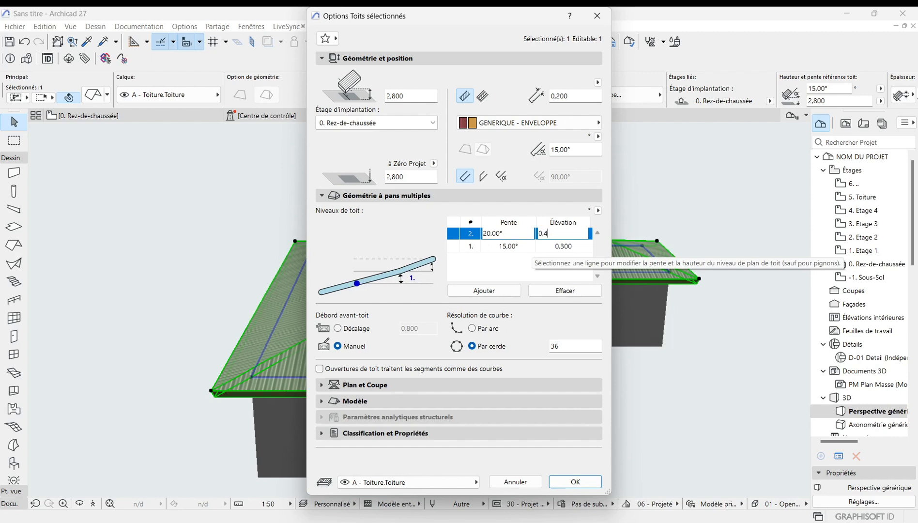
{"action": "key", "text": "Tab"}
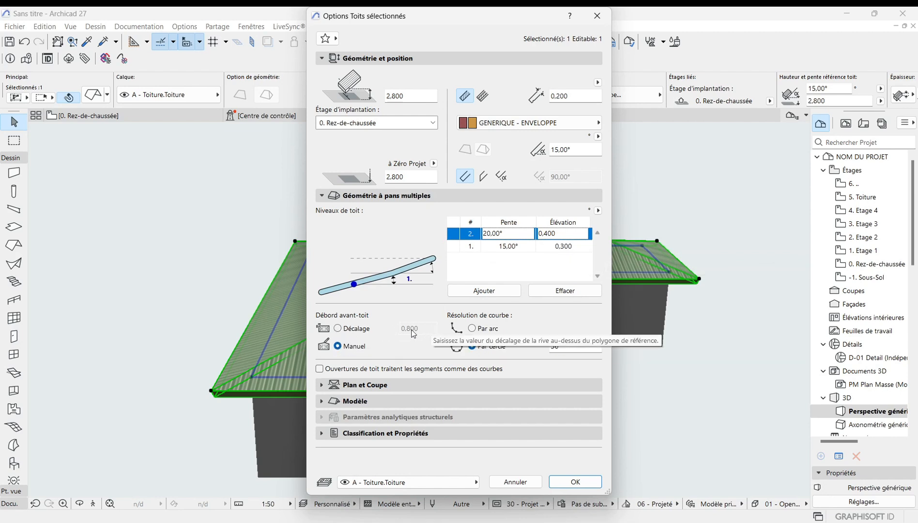
{"action": "left_click", "coordinate": [339, 330]}
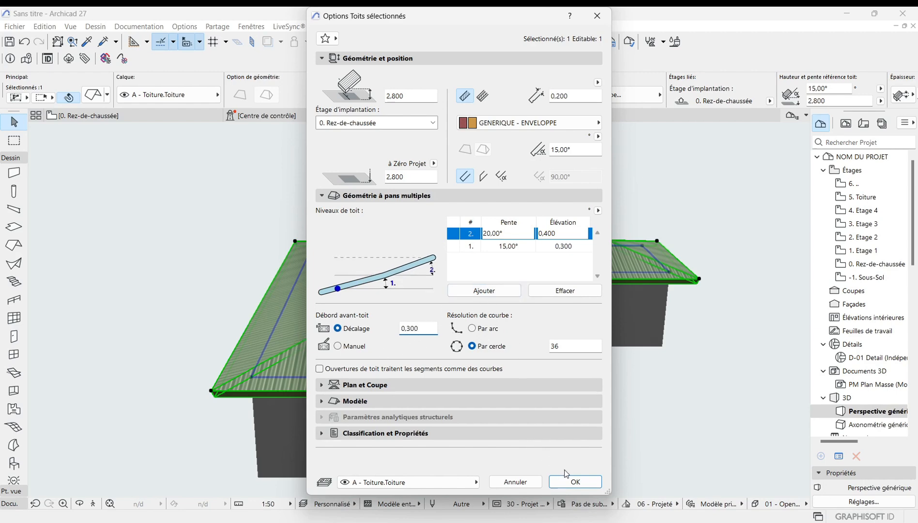
{"action": "left_click", "coordinate": [575, 482]}
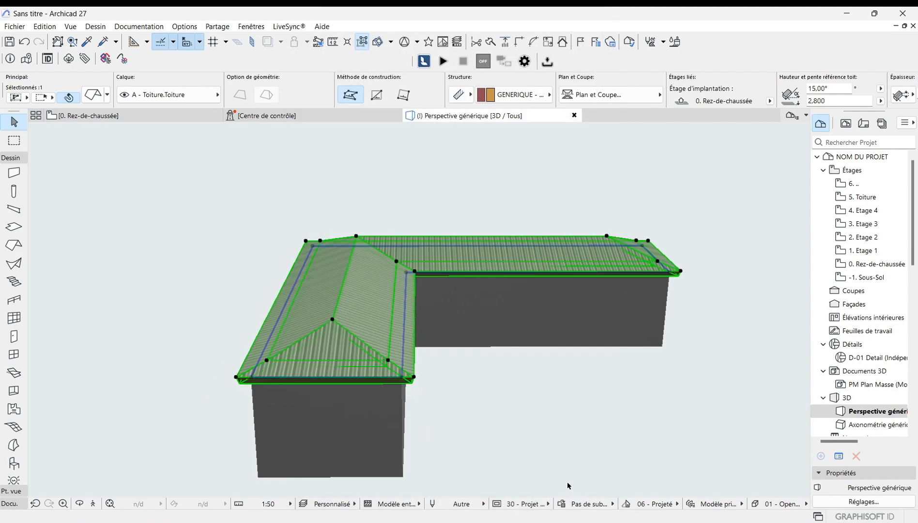
Step: Orbit and zoom around the modified roof in 3D to inspect its broken slopes and eaves, returning to the floor plan
{"action": "scroll", "coordinate": [334, 344], "scroll_direction": "up", "scroll_amount": 3}
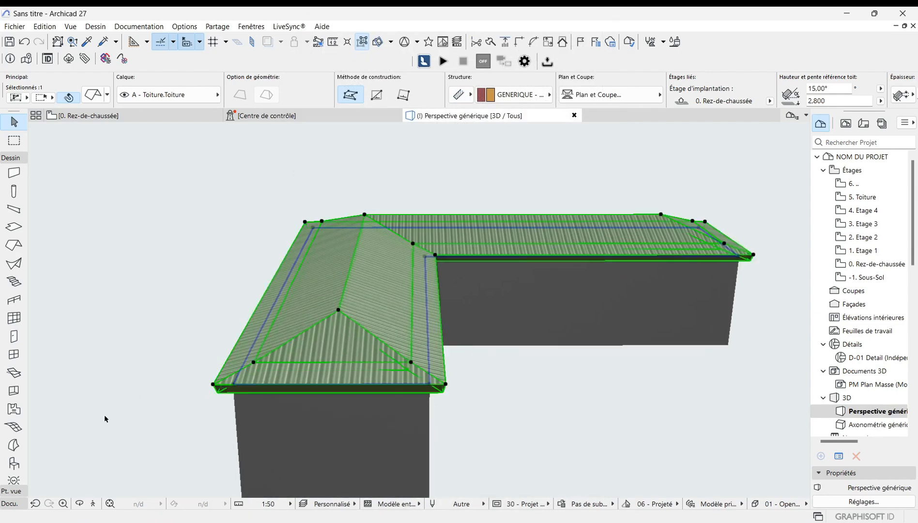
{"action": "left_click", "coordinate": [79, 504]}
{"action": "left_click_drag", "start_coordinate": [471, 309], "coordinate": [474, 353]}
{"action": "scroll", "coordinate": [446, 368], "scroll_direction": "up", "scroll_amount": 3}
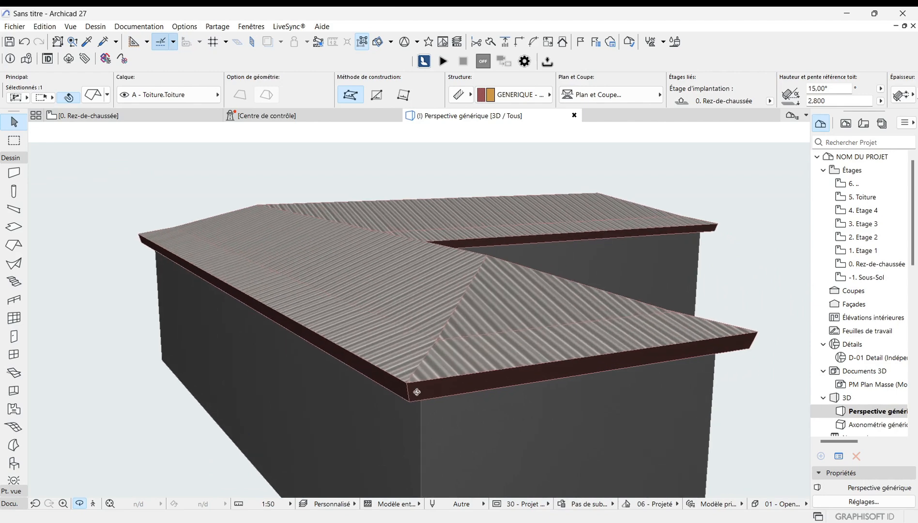
{"action": "scroll", "coordinate": [442, 340], "scroll_direction": "up", "scroll_amount": 2}
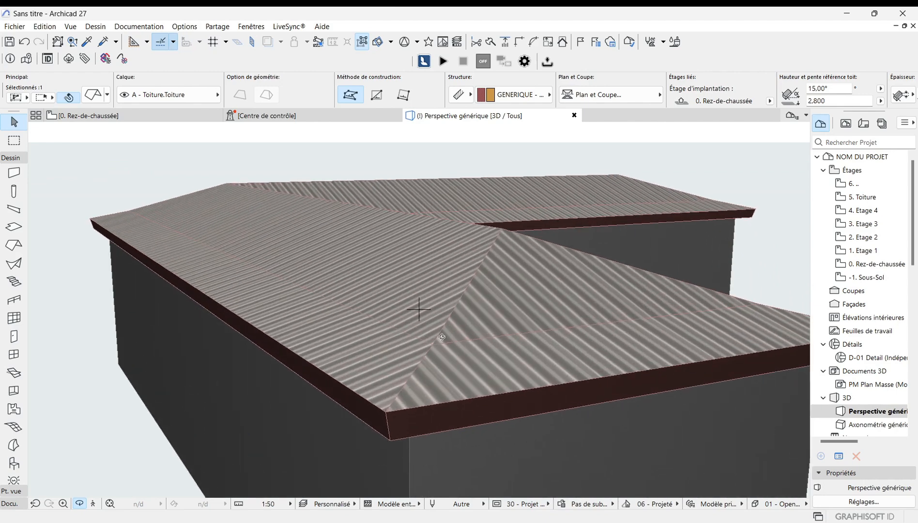
{"action": "scroll", "coordinate": [378, 398], "scroll_direction": "down", "scroll_amount": 3}
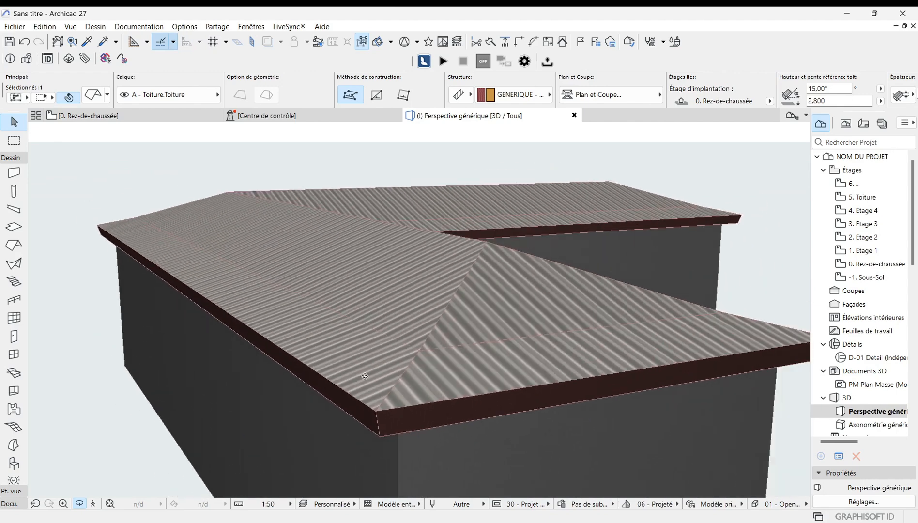
{"action": "scroll", "coordinate": [389, 398], "scroll_direction": "up", "scroll_amount": 1}
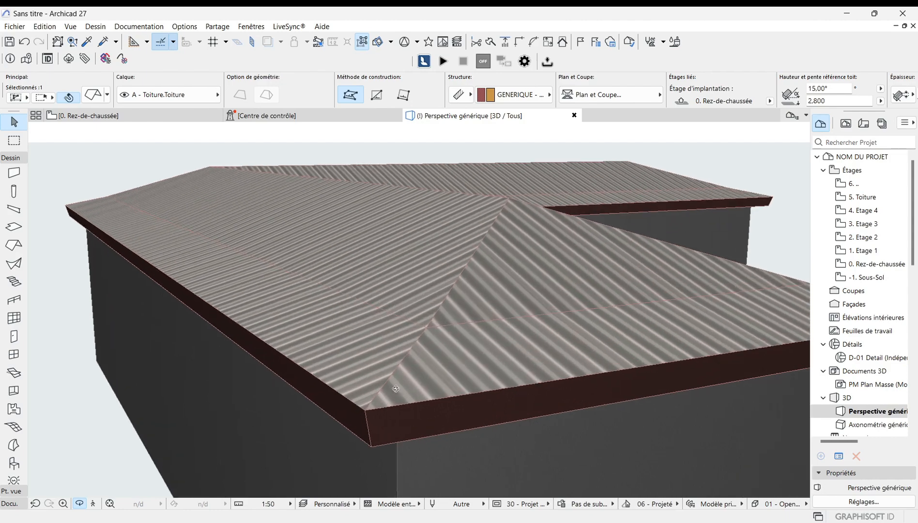
{"action": "scroll", "coordinate": [443, 328], "scroll_direction": "up", "scroll_amount": 4}
{"action": "scroll", "coordinate": [443, 328], "scroll_direction": "down", "scroll_amount": 5}
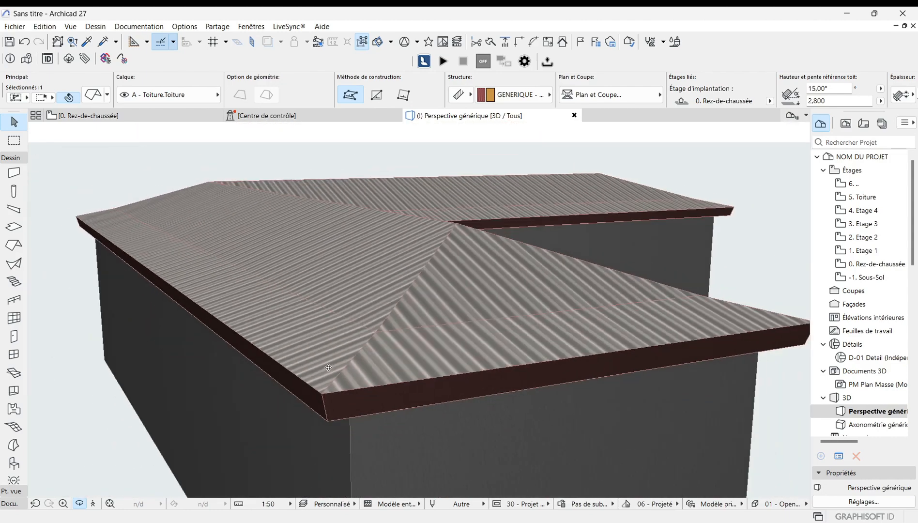
{"action": "left_click_drag", "start_coordinate": [508, 313], "coordinate": [310, 287]}
{"action": "scroll", "coordinate": [305, 292], "scroll_direction": "down", "scroll_amount": 3}
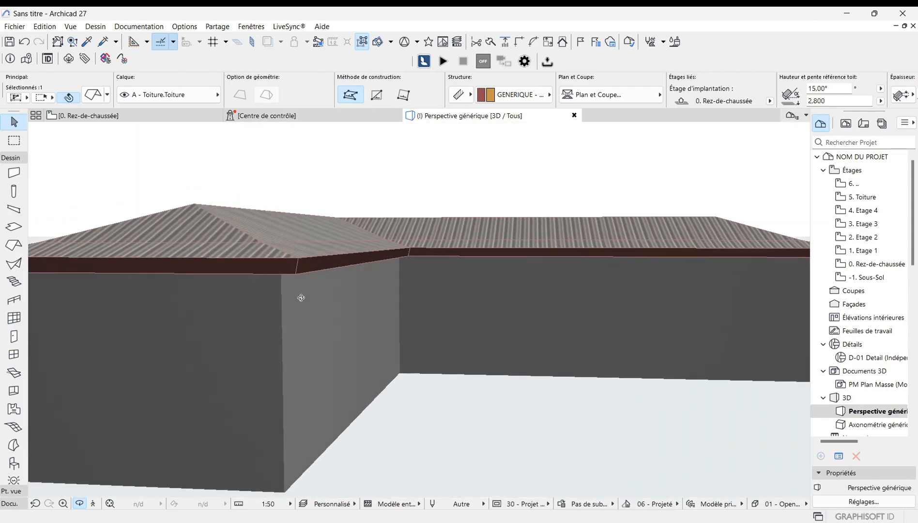
{"action": "scroll", "coordinate": [384, 258], "scroll_direction": "down", "scroll_amount": 4}
{"action": "left_click_drag", "start_coordinate": [384, 258], "coordinate": [661, 295]}
{"action": "scroll", "coordinate": [684, 384], "scroll_direction": "up", "scroll_amount": 3}
{"action": "scroll", "coordinate": [673, 381], "scroll_direction": "up", "scroll_amount": 5}
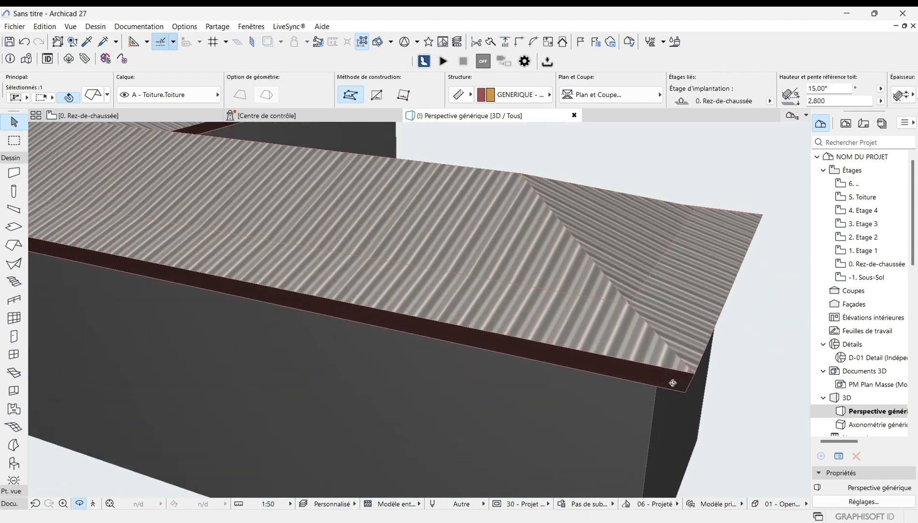
{"action": "left_click_drag", "start_coordinate": [673, 382], "coordinate": [535, 359]}
{"action": "scroll", "coordinate": [539, 357], "scroll_direction": "down", "scroll_amount": 3}
{"action": "left_click_drag", "start_coordinate": [470, 314], "coordinate": [467, 285]}
{"action": "key", "text": "F2"}
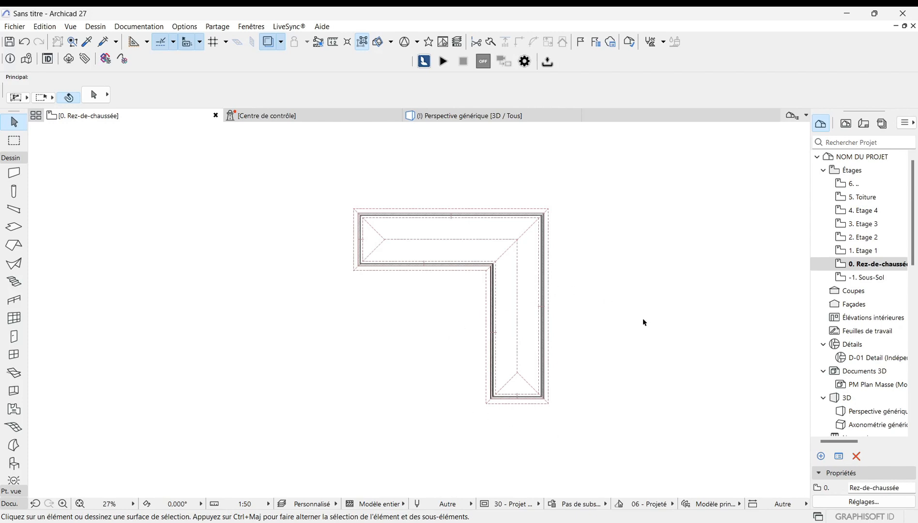
Step: Draw a single-plane rectangular roof about 5.25 × 3.88 m beside the L-shaped house on the ground floor
{"action": "scroll", "coordinate": [643, 318], "scroll_direction": "down", "scroll_amount": 3}
{"action": "scroll", "coordinate": [520, 333], "scroll_direction": "up", "scroll_amount": 5}
{"action": "scroll", "coordinate": [388, 336], "scroll_direction": "down", "scroll_amount": 3}
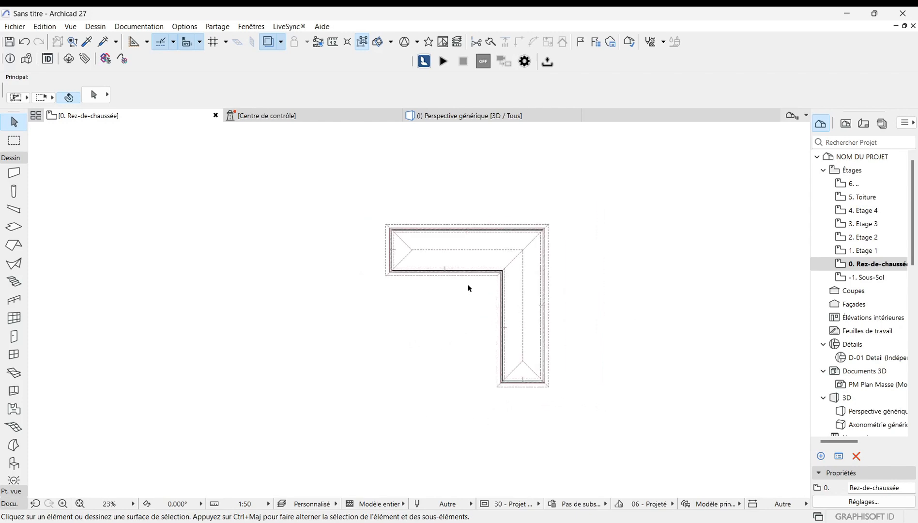
{"action": "scroll", "coordinate": [611, 279], "scroll_direction": "down", "scroll_amount": 2}
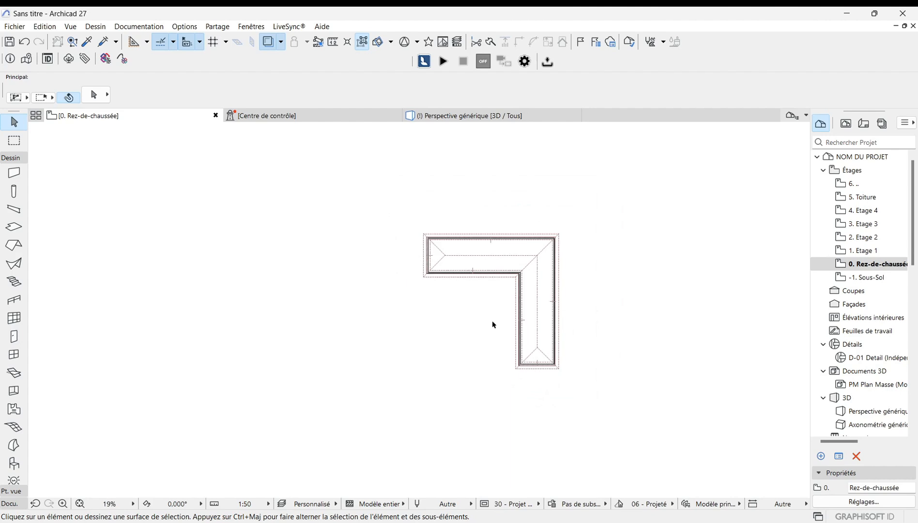
{"action": "scroll", "coordinate": [492, 318], "scroll_direction": "up", "scroll_amount": 2}
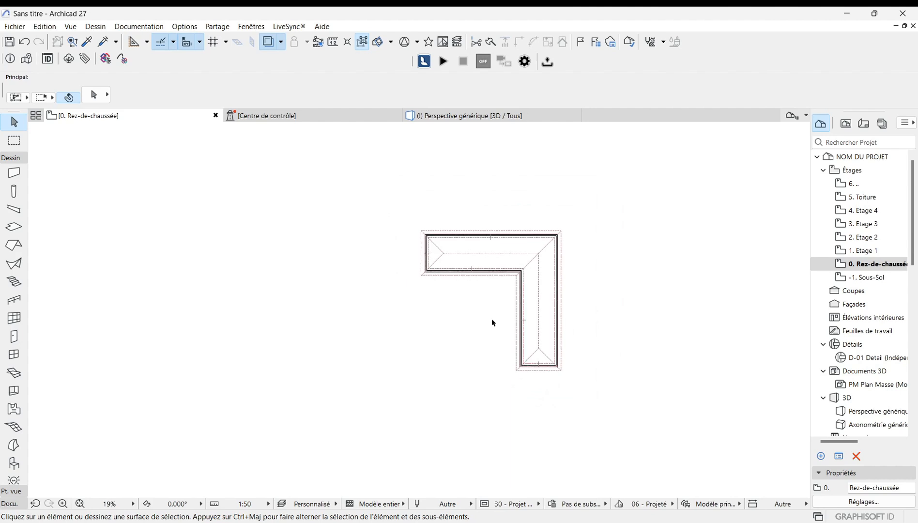
{"action": "left_click", "coordinate": [11, 245]}
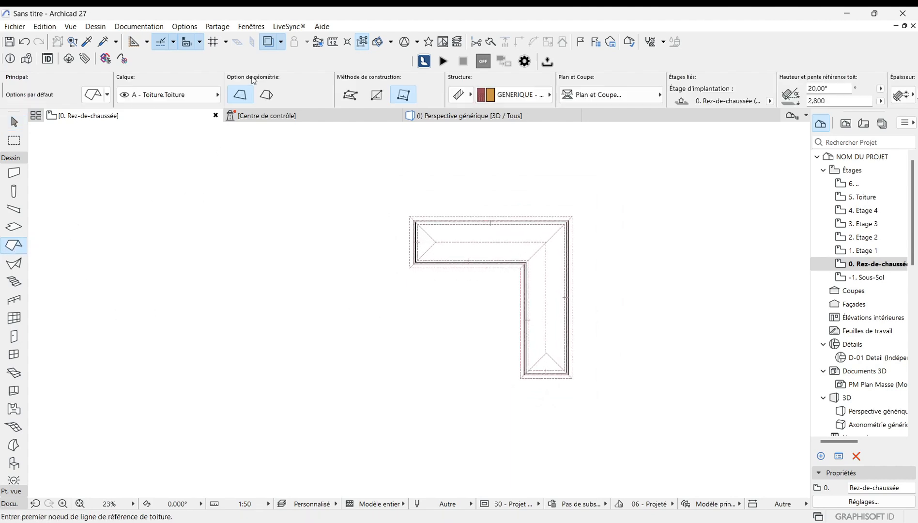
{"action": "scroll", "coordinate": [471, 329], "scroll_direction": "up", "scroll_amount": 2}
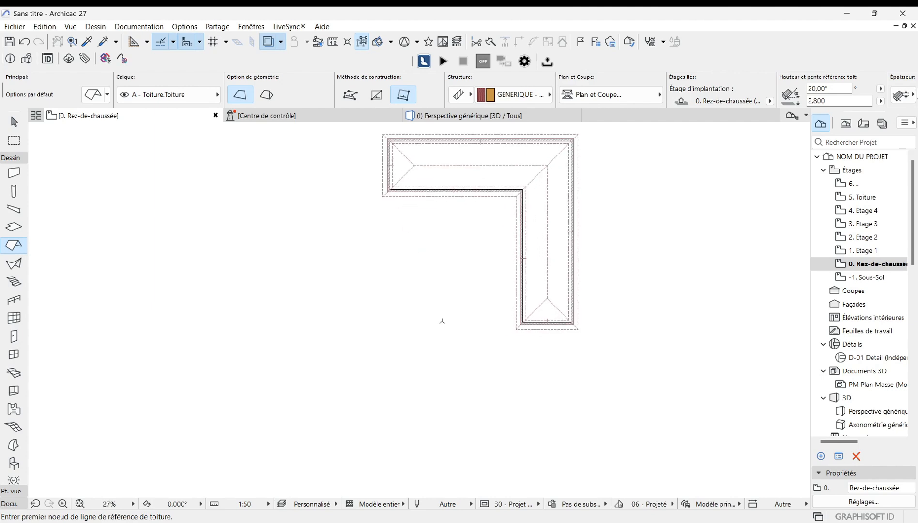
{"action": "left_click", "coordinate": [318, 320]}
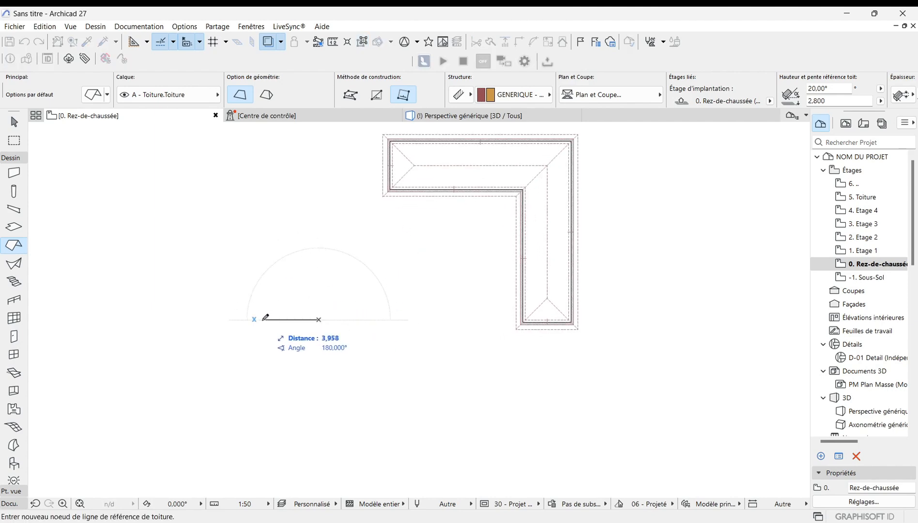
{"action": "left_click", "coordinate": [262, 320]}
{"action": "left_click", "coordinate": [290, 288]}
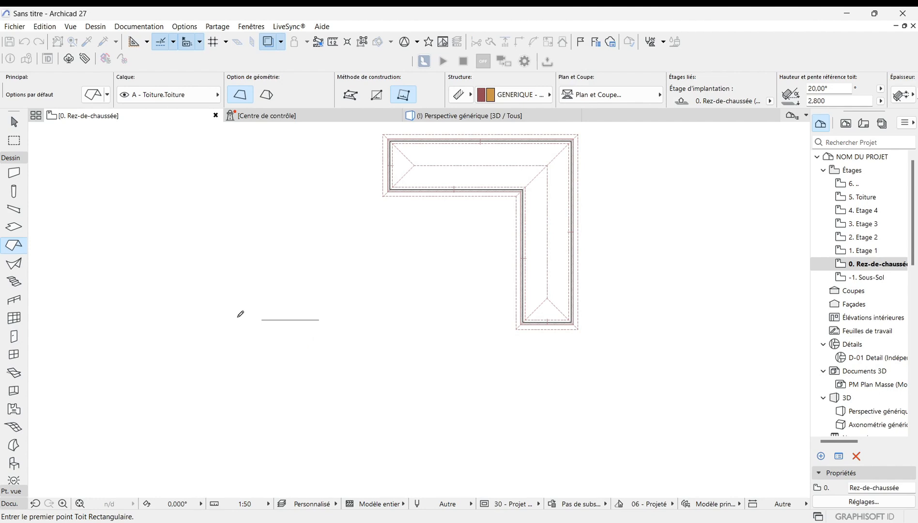
{"action": "left_click", "coordinate": [257, 323]}
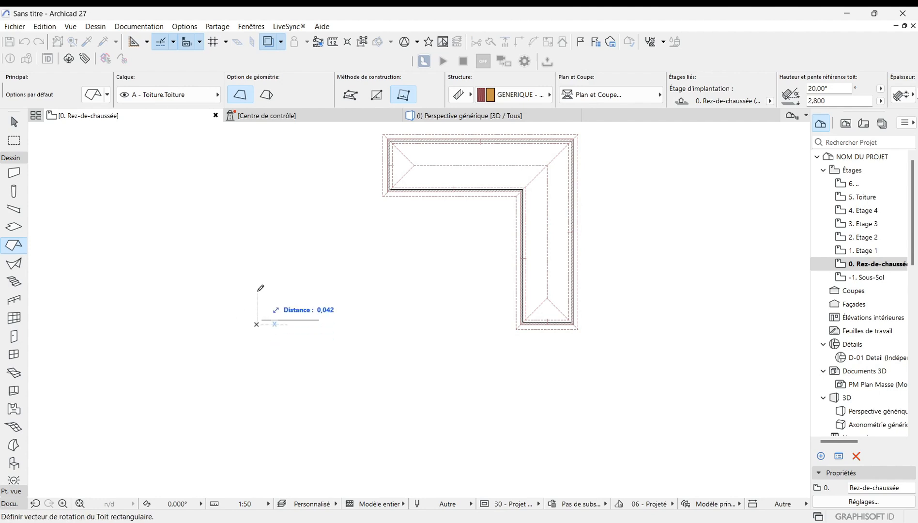
{"action": "left_click", "coordinate": [380, 98]}
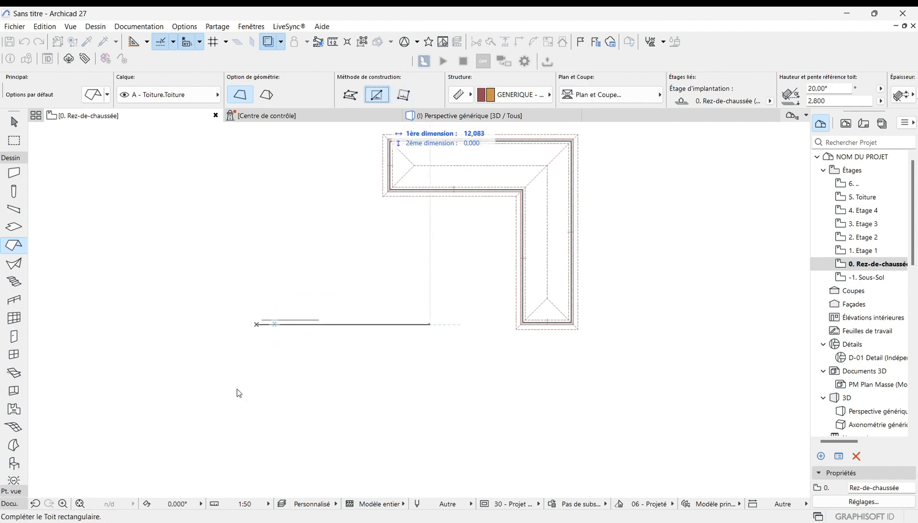
{"action": "left_click", "coordinate": [330, 273]}
{"action": "scroll", "coordinate": [265, 324], "scroll_direction": "up", "scroll_amount": 4}
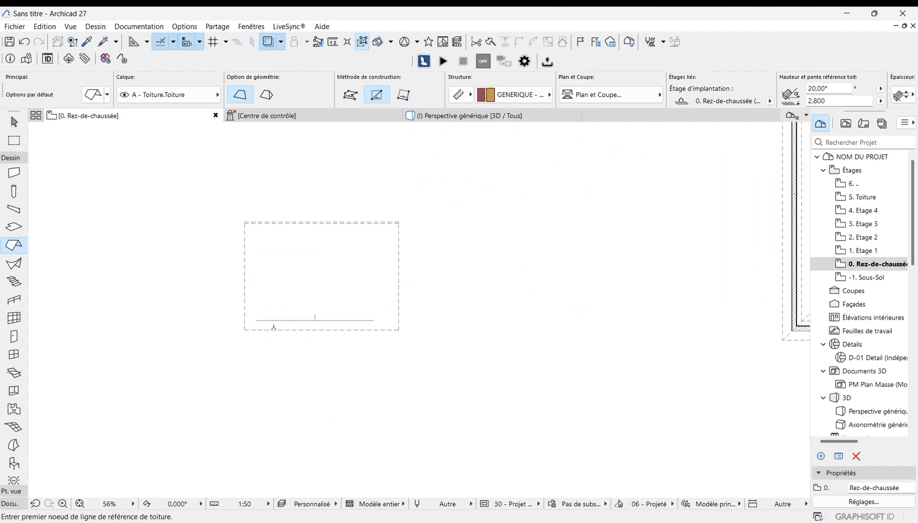
{"action": "scroll", "coordinate": [274, 329], "scroll_direction": "down", "scroll_amount": 2}
{"action": "key", "text": "Escape"}
Step: Display only the selected new roof in the 3D view
{"action": "scroll", "coordinate": [304, 310], "scroll_direction": "up", "scroll_amount": 1}
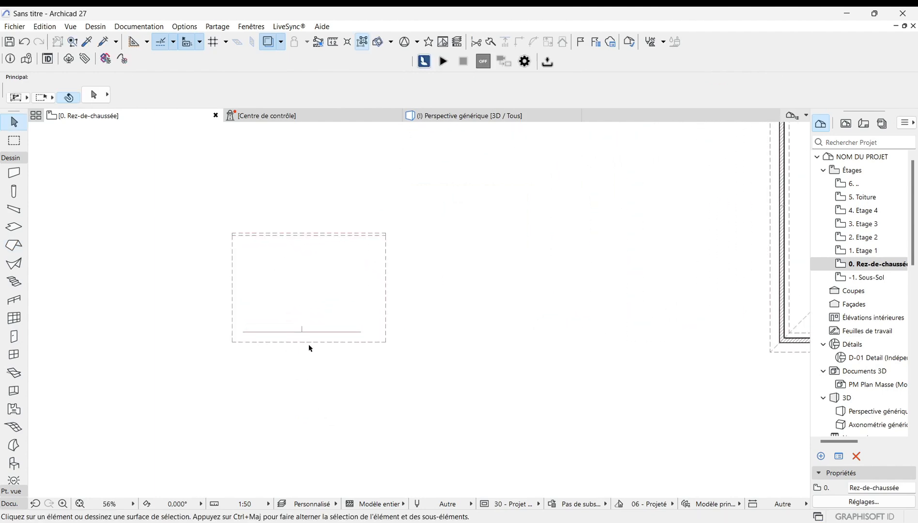
{"action": "left_click", "coordinate": [308, 343]}
{"action": "right_click", "coordinate": [310, 348]}
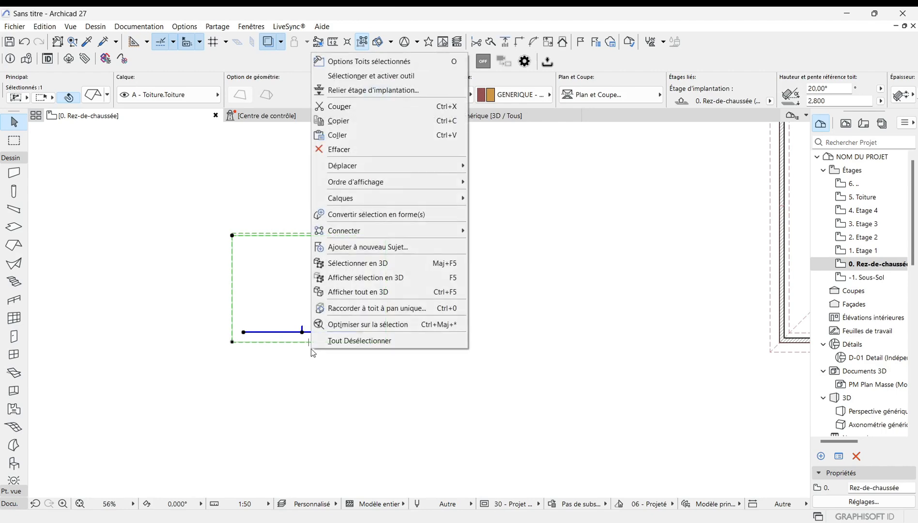
{"action": "left_click", "coordinate": [398, 278]}
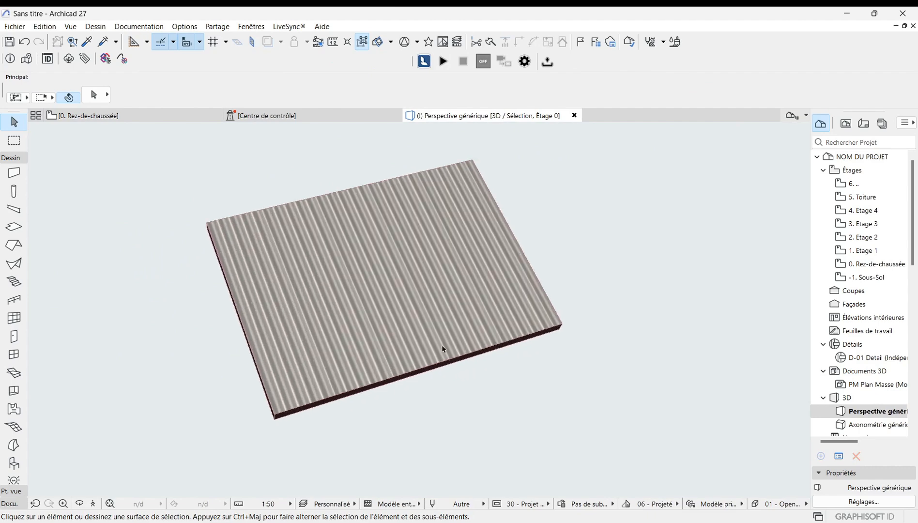
{"action": "left_click", "coordinate": [327, 330]}
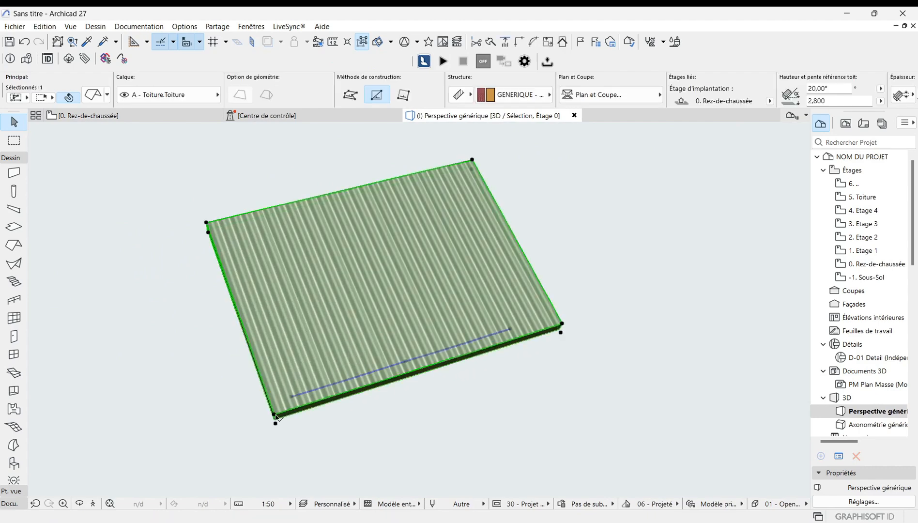
{"action": "scroll", "coordinate": [281, 418], "scroll_direction": "up", "scroll_amount": 2}
{"action": "left_click", "coordinate": [313, 409]}
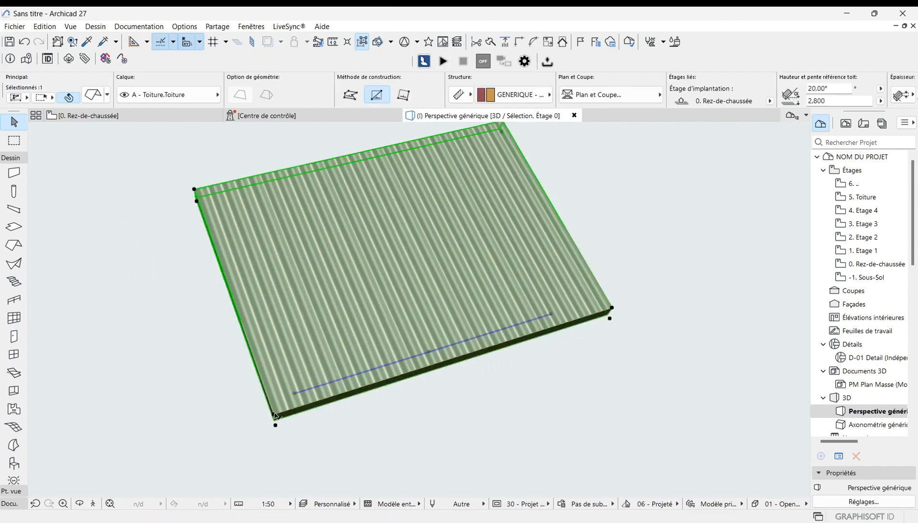
{"action": "left_click", "coordinate": [274, 415]}
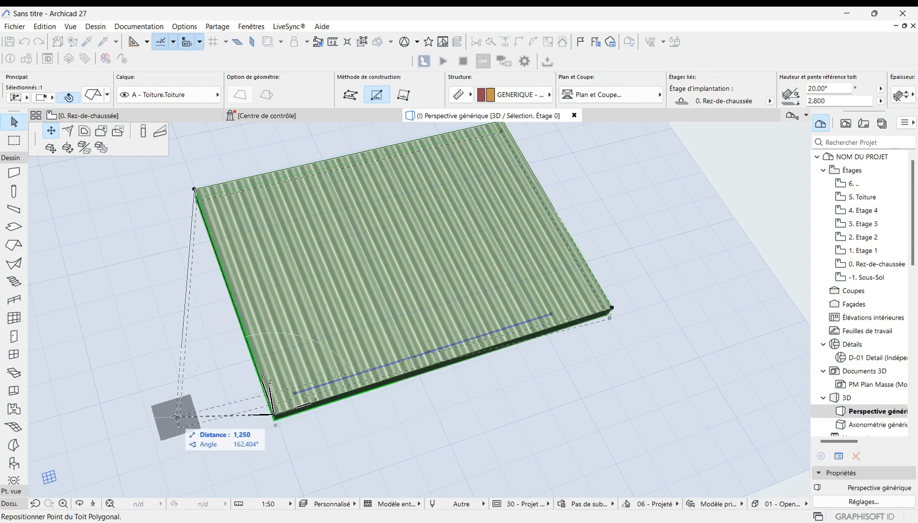
{"action": "left_click", "coordinate": [68, 132]}
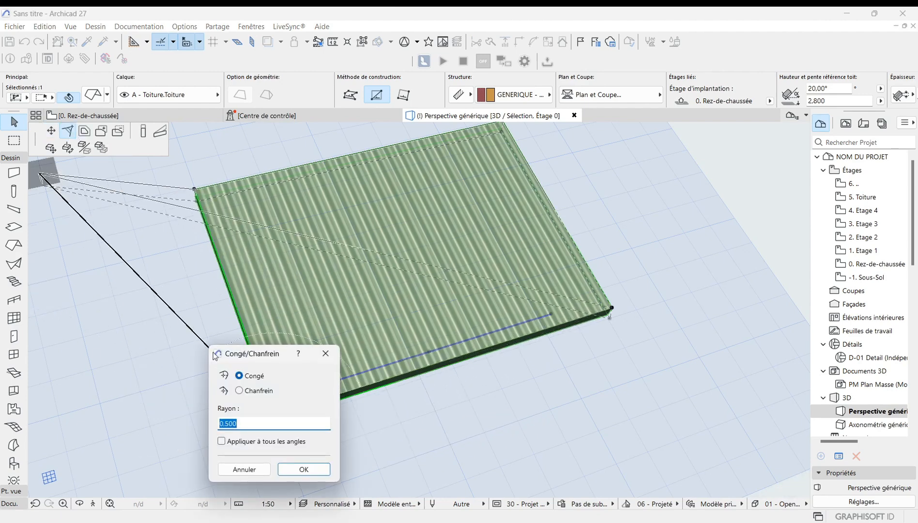
{"action": "left_click", "coordinate": [244, 470]}
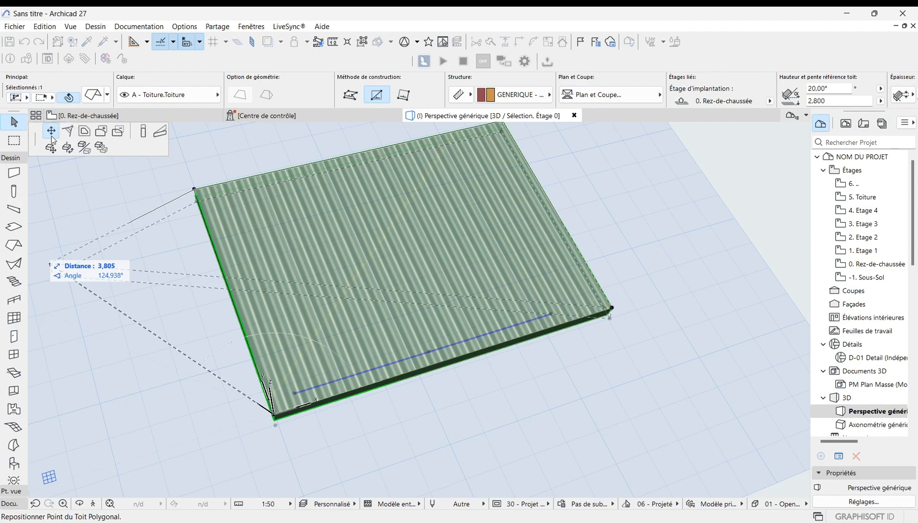
Step: Try out the roof's offset, width, slope and move editing commands in 3D without applying them
{"action": "left_click", "coordinate": [85, 135]}
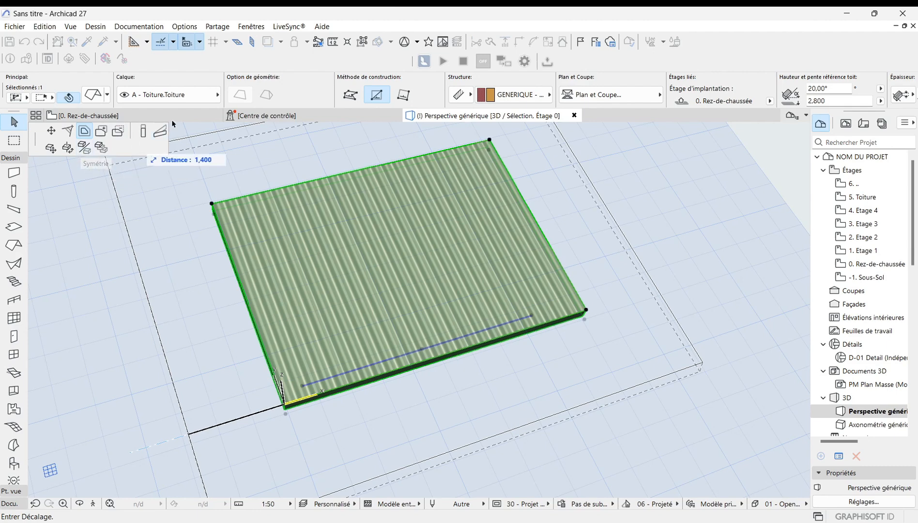
{"action": "left_click", "coordinate": [144, 131]}
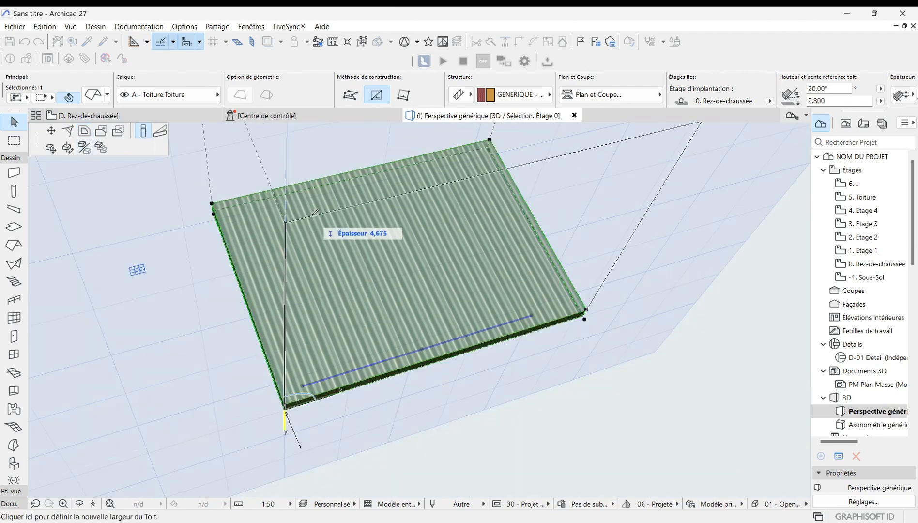
{"action": "left_click", "coordinate": [159, 133]}
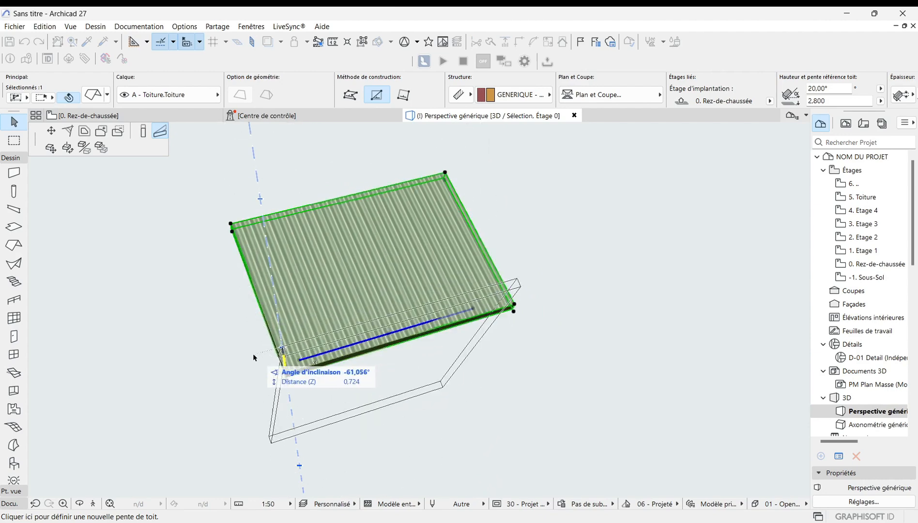
{"action": "left_click", "coordinate": [51, 148]}
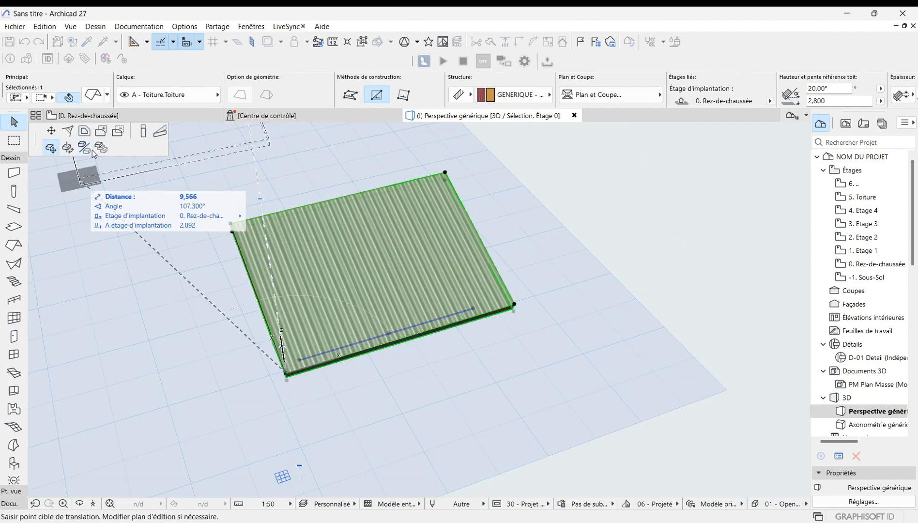
{"action": "left_click", "coordinate": [69, 149]}
{"action": "left_click", "coordinate": [84, 147]}
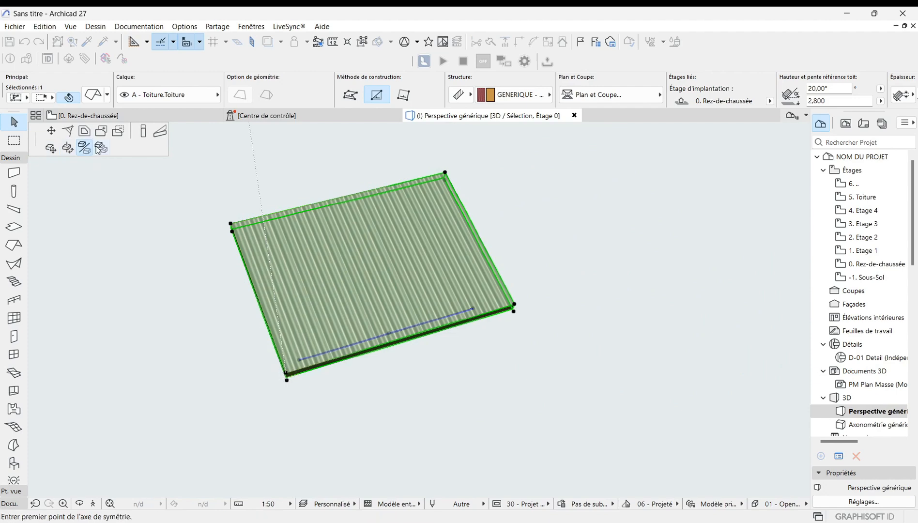
Step: Mirror the roof about an axis drawn along its front edge in 3D
{"action": "left_click", "coordinate": [101, 148]}
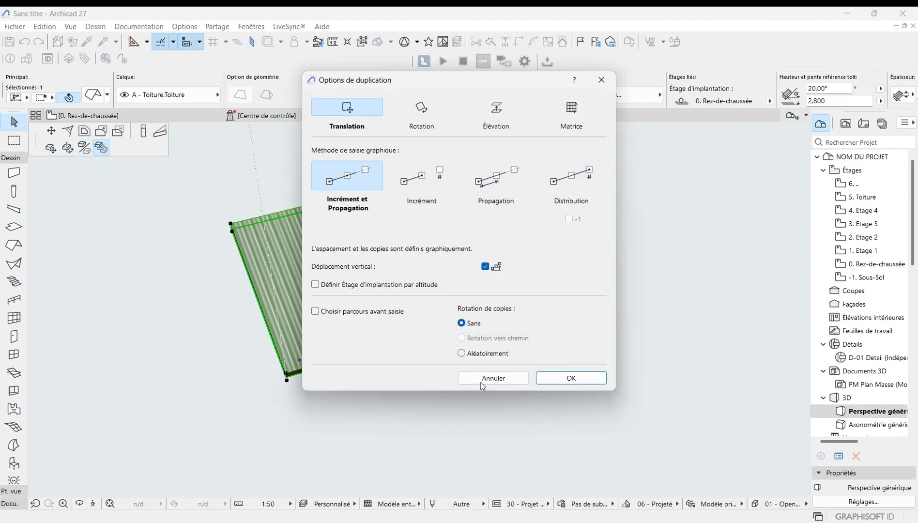
{"action": "left_click", "coordinate": [598, 81]}
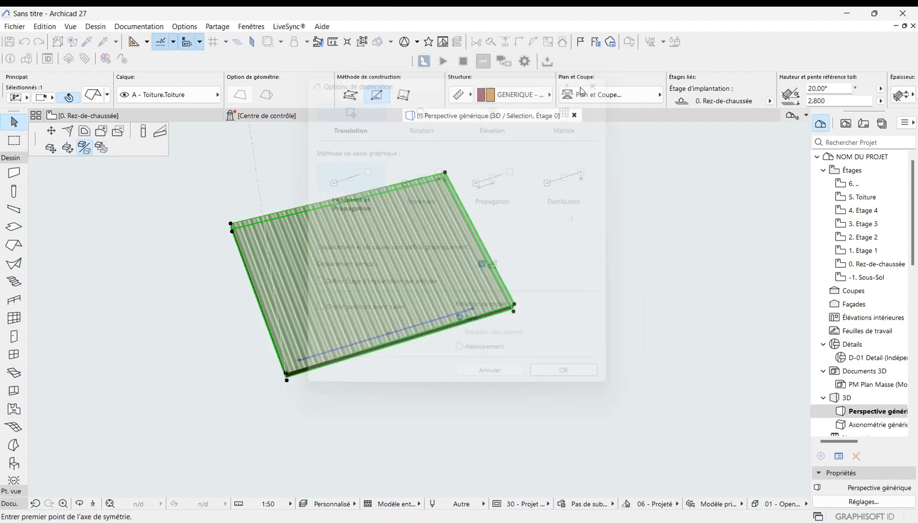
{"action": "scroll", "coordinate": [387, 345], "scroll_direction": "down", "scroll_amount": 2}
{"action": "scroll", "coordinate": [386, 347], "scroll_direction": "up", "scroll_amount": 3}
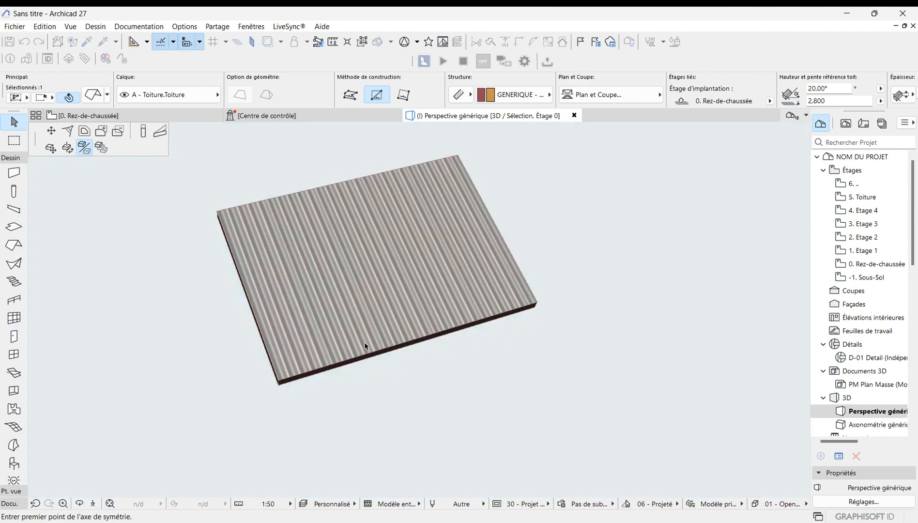
{"action": "scroll", "coordinate": [293, 379], "scroll_direction": "up", "scroll_amount": 2}
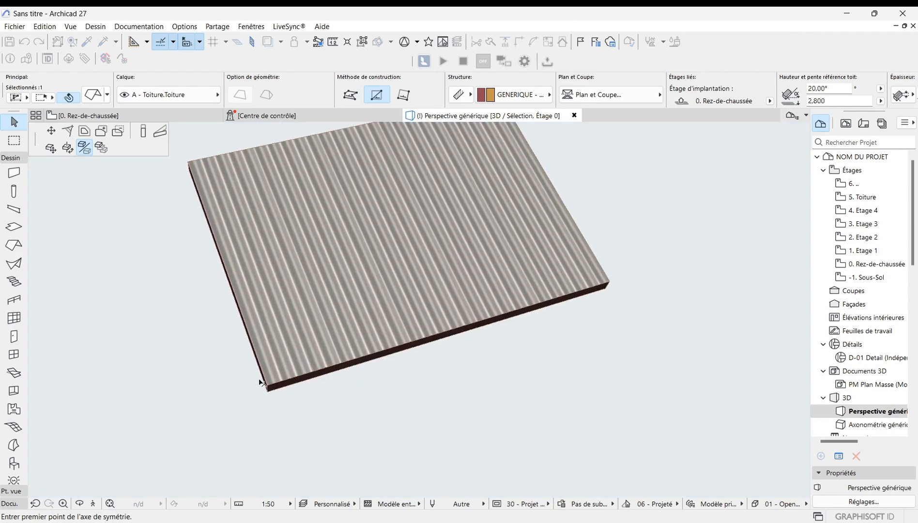
{"action": "scroll", "coordinate": [300, 375], "scroll_direction": "up", "scroll_amount": 2}
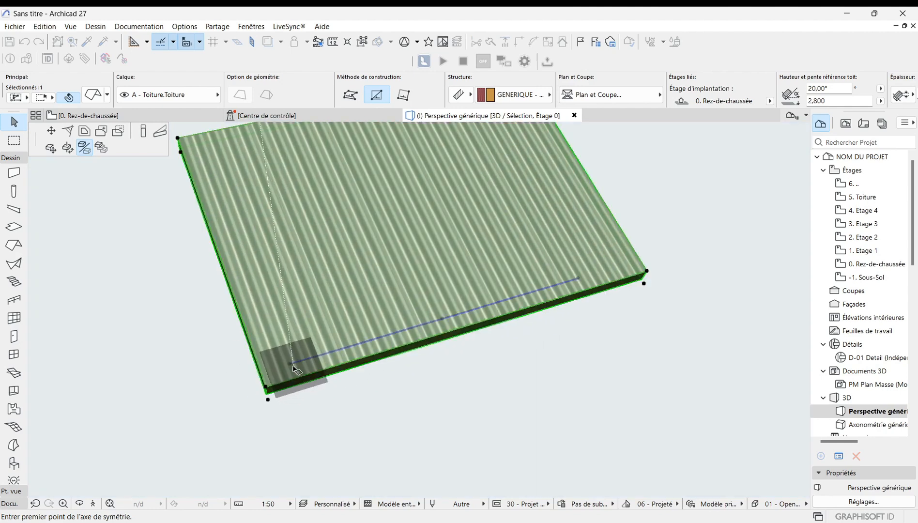
{"action": "left_click", "coordinate": [290, 365]}
{"action": "scroll", "coordinate": [296, 368], "scroll_direction": "down", "scroll_amount": 3}
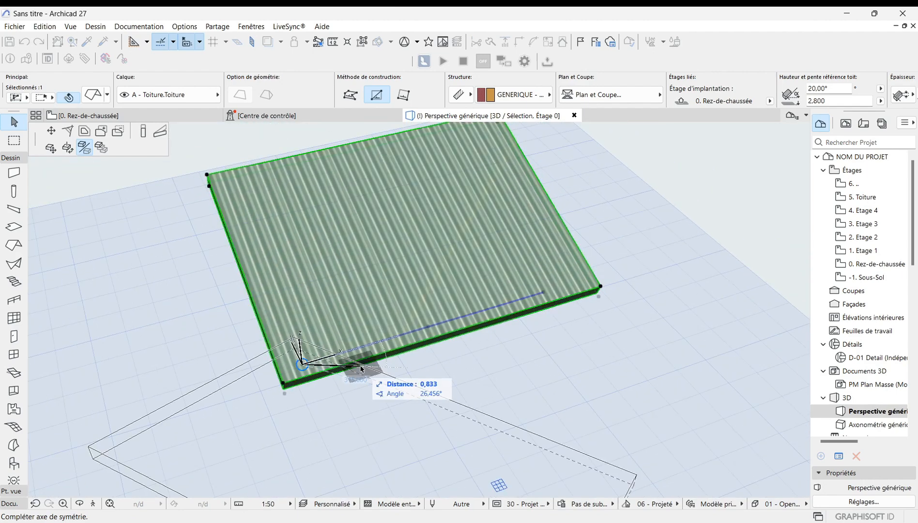
{"action": "left_click", "coordinate": [359, 370]}
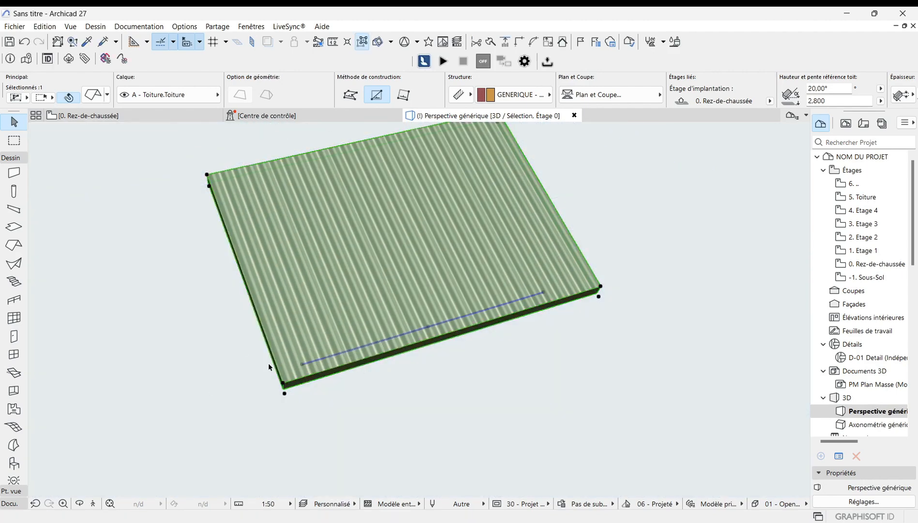
Step: Reposition the roof's reference line to a new point outside the roof in 3D
{"action": "scroll", "coordinate": [268, 367], "scroll_direction": "up", "scroll_amount": 2}
{"action": "key", "text": "ctrl+m"}
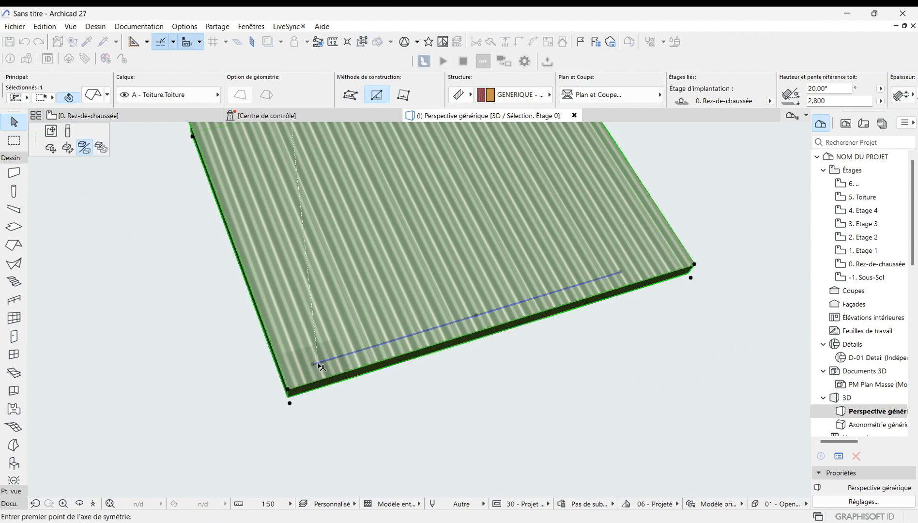
{"action": "scroll", "coordinate": [419, 405], "scroll_direction": "down", "scroll_amount": 1}
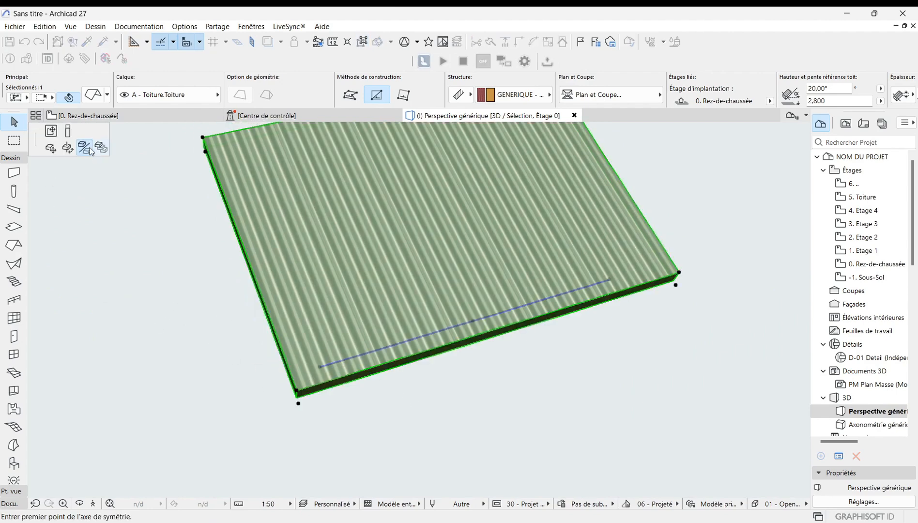
{"action": "left_click", "coordinate": [50, 130]}
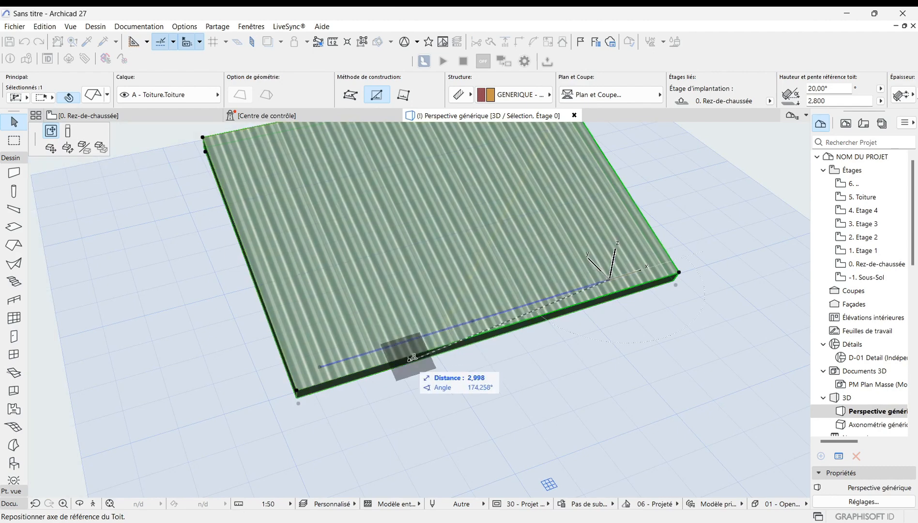
{"action": "left_click", "coordinate": [550, 382]}
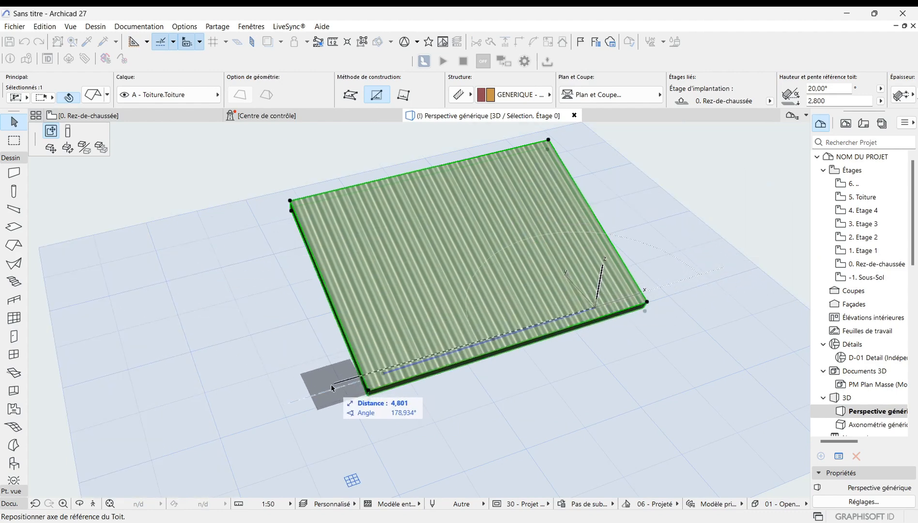
{"action": "left_click", "coordinate": [310, 338]}
{"action": "scroll", "coordinate": [508, 341], "scroll_direction": "up", "scroll_amount": 2}
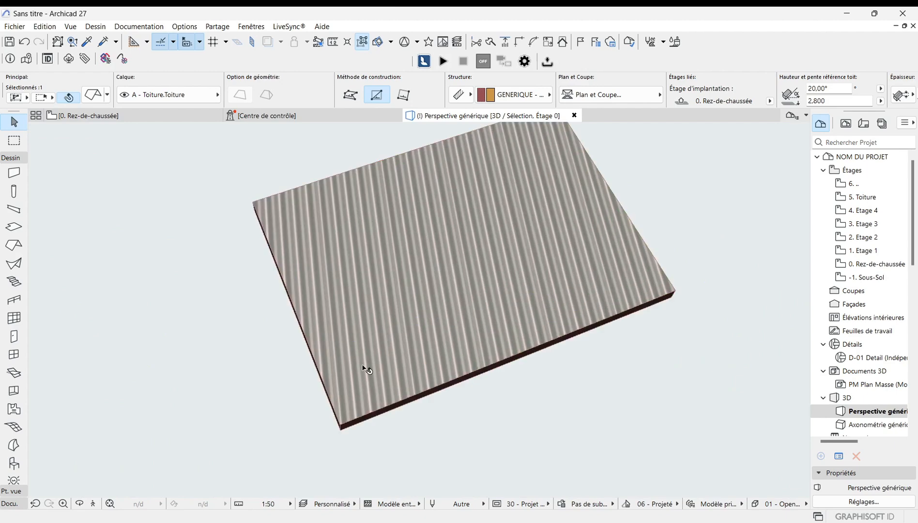
{"action": "scroll", "coordinate": [299, 363], "scroll_direction": "down", "scroll_amount": 2}
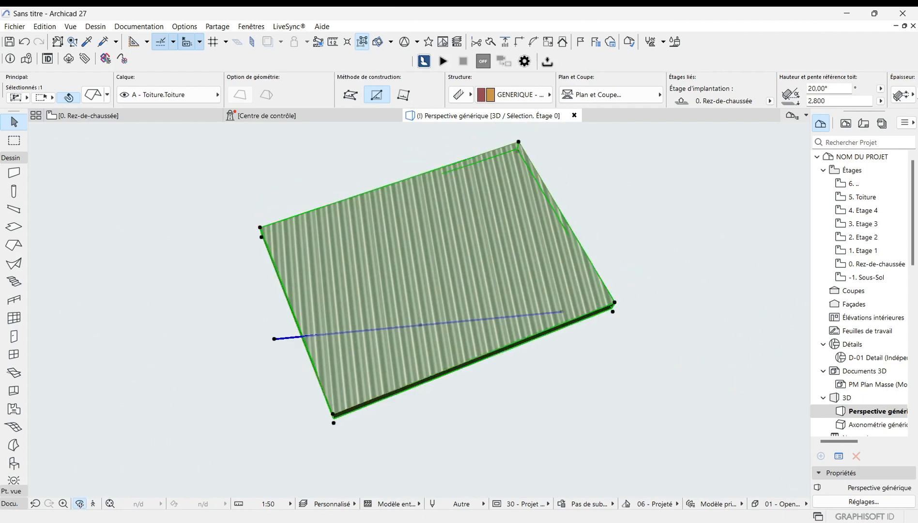
{"action": "middle_click_drag", "start_coordinate": [592, 289], "coordinate": [364, 314], "text": "shift"}
{"action": "key", "text": "ctrl+z"}
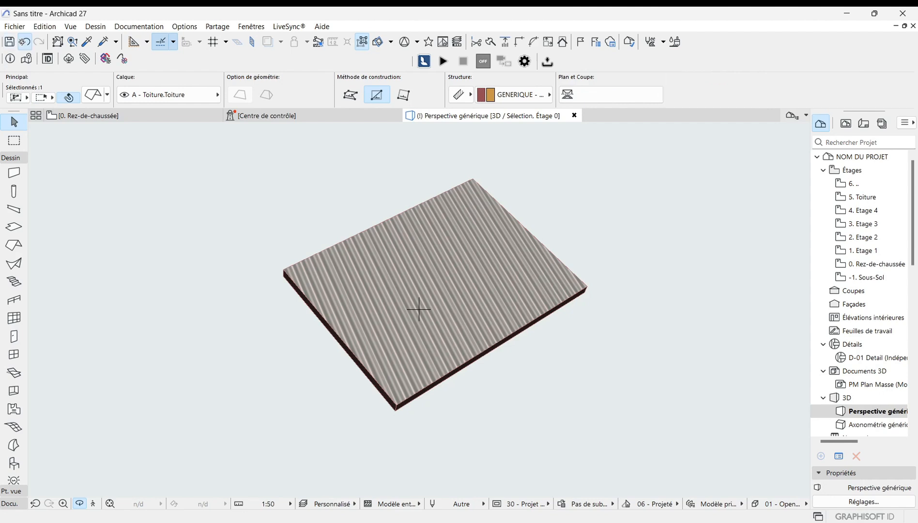
Step: Change the roof's thickness in 3D by picking a new height, then undo the thickness change
{"action": "middle_click_drag", "start_coordinate": [382, 358], "coordinate": [406, 375], "text": "shift"}
{"action": "scroll", "coordinate": [407, 375], "scroll_direction": "up", "scroll_amount": 2}
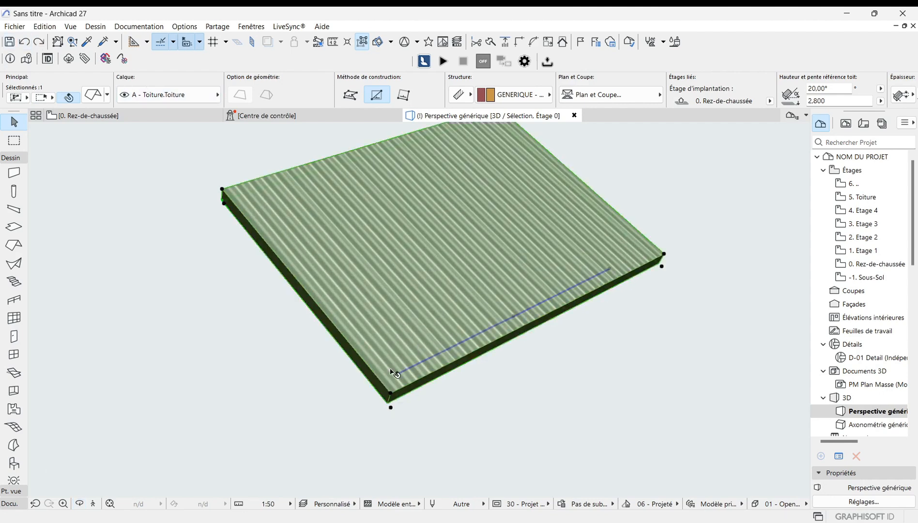
{"action": "left_click", "coordinate": [396, 374]}
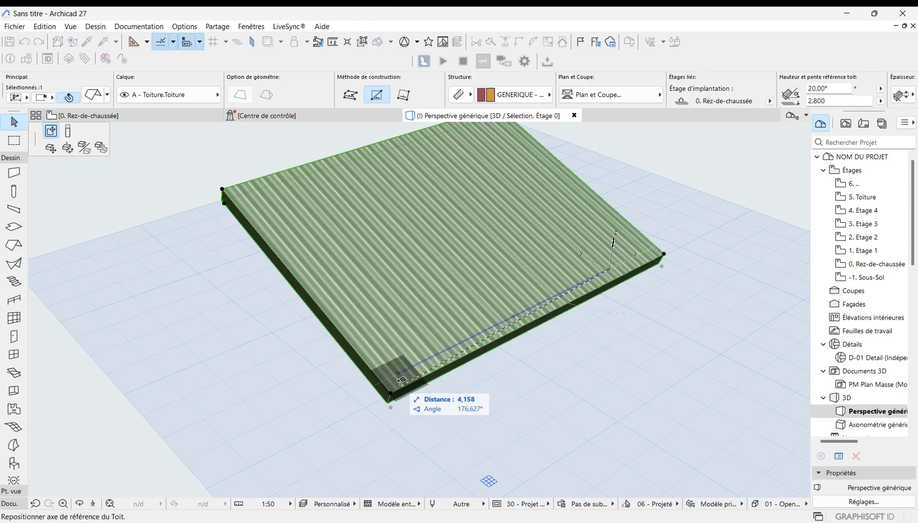
{"action": "left_click", "coordinate": [67, 132]}
{"action": "scroll", "coordinate": [400, 395], "scroll_direction": "down", "scroll_amount": 3}
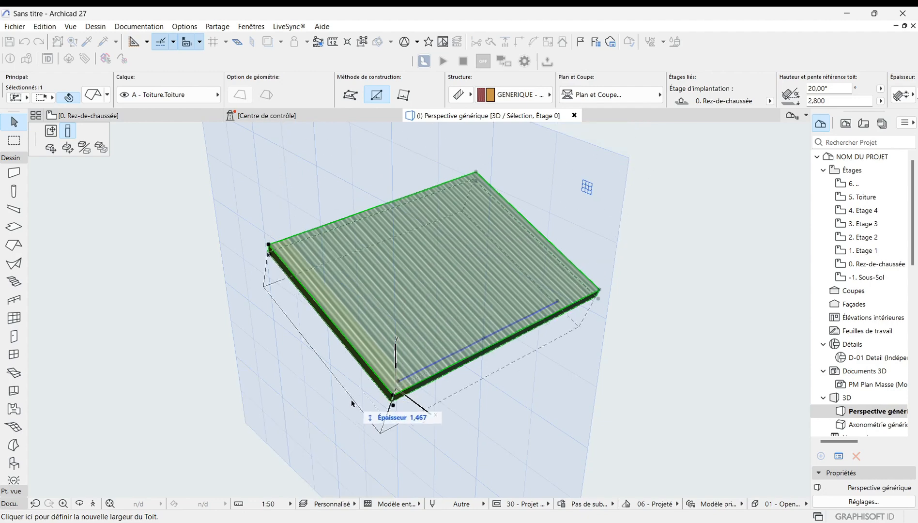
{"action": "scroll", "coordinate": [353, 404], "scroll_direction": "down", "scroll_amount": 1}
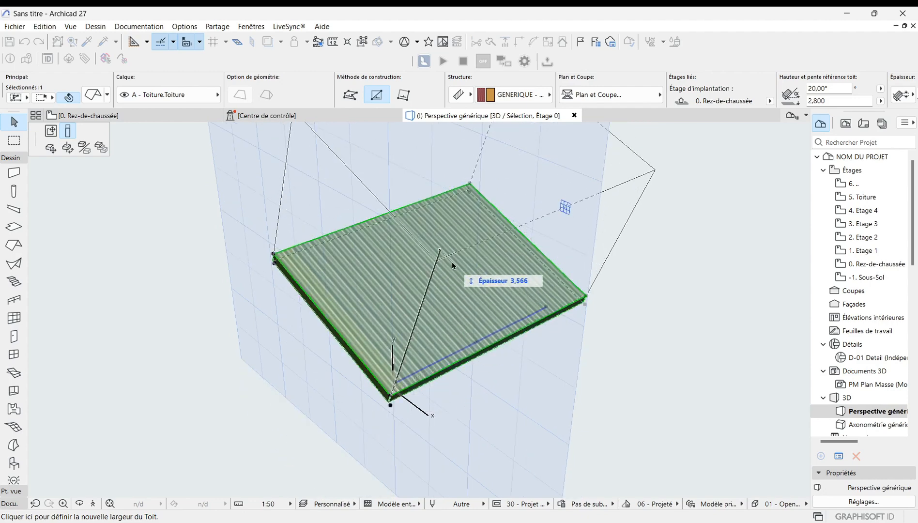
{"action": "left_click", "coordinate": [387, 402]}
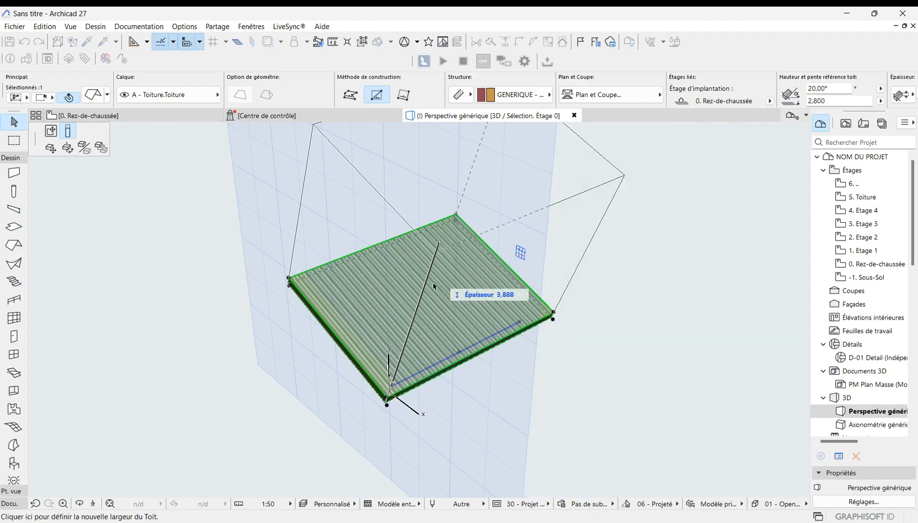
{"action": "left_click", "coordinate": [436, 317]}
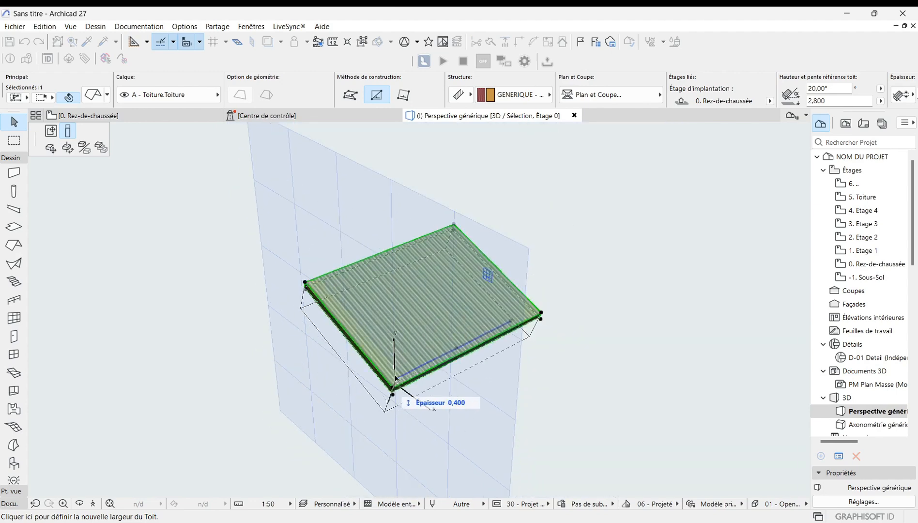
{"action": "left_click", "coordinate": [407, 353]}
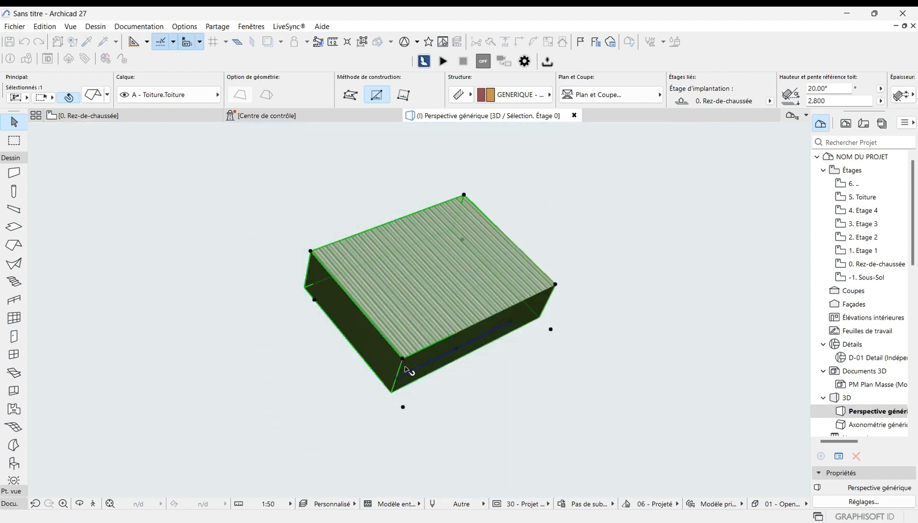
{"action": "scroll", "coordinate": [405, 369], "scroll_direction": "up", "scroll_amount": 5}
{"action": "left_click", "coordinate": [405, 369]}
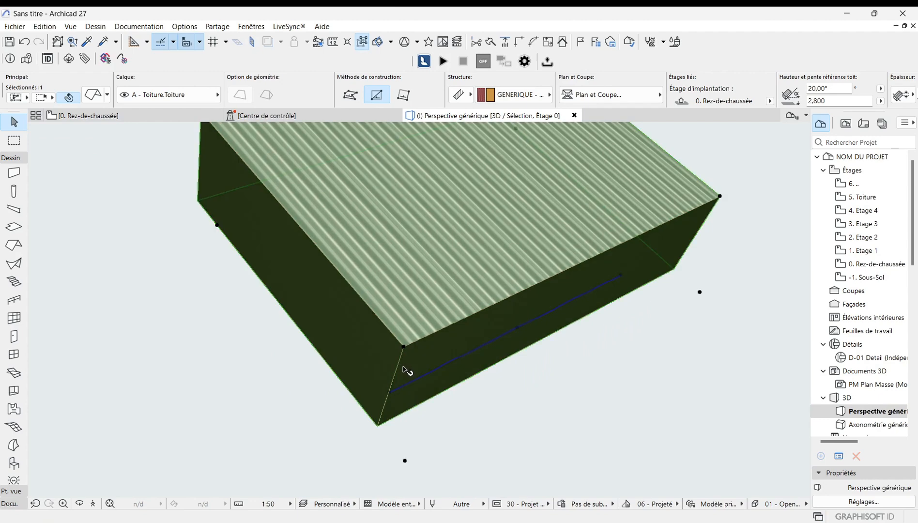
{"action": "scroll", "coordinate": [400, 392], "scroll_direction": "up", "scroll_amount": 3}
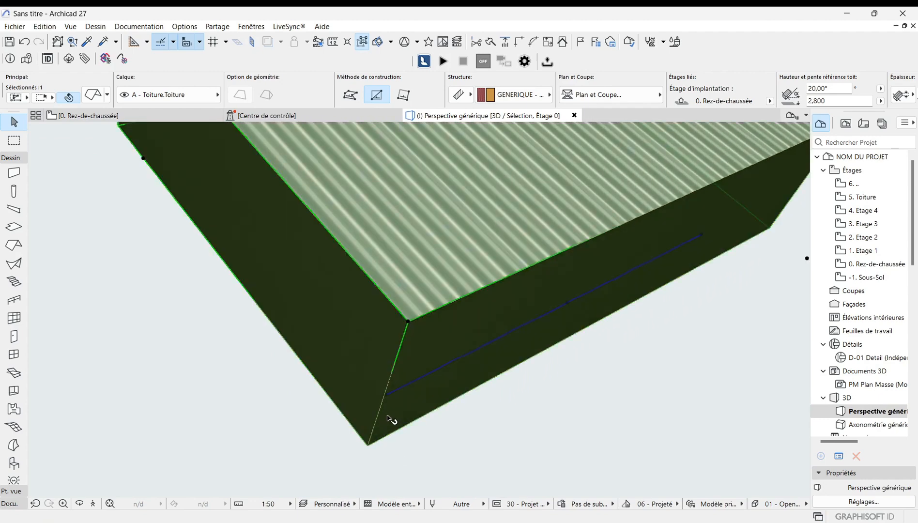
{"action": "scroll", "coordinate": [415, 380], "scroll_direction": "down", "scroll_amount": 5}
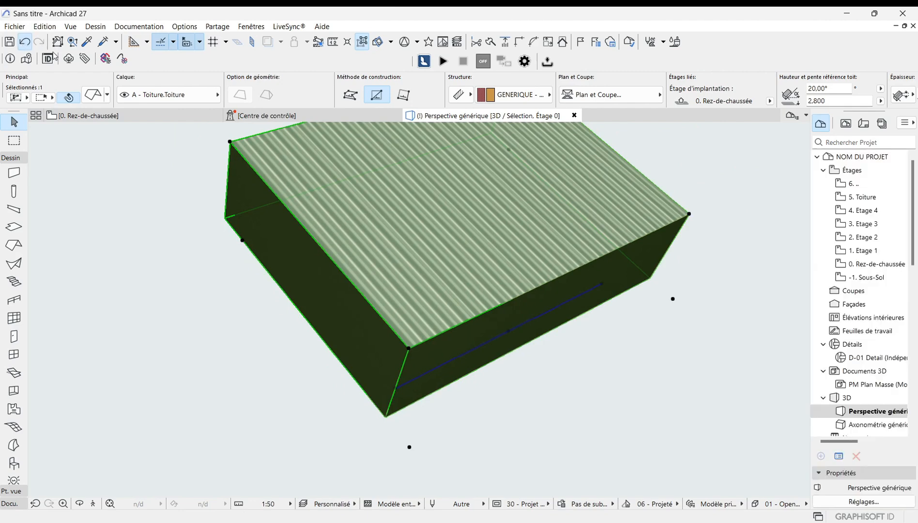
{"action": "left_click", "coordinate": [25, 42]}
{"action": "scroll", "coordinate": [397, 407], "scroll_direction": "up", "scroll_amount": 2}
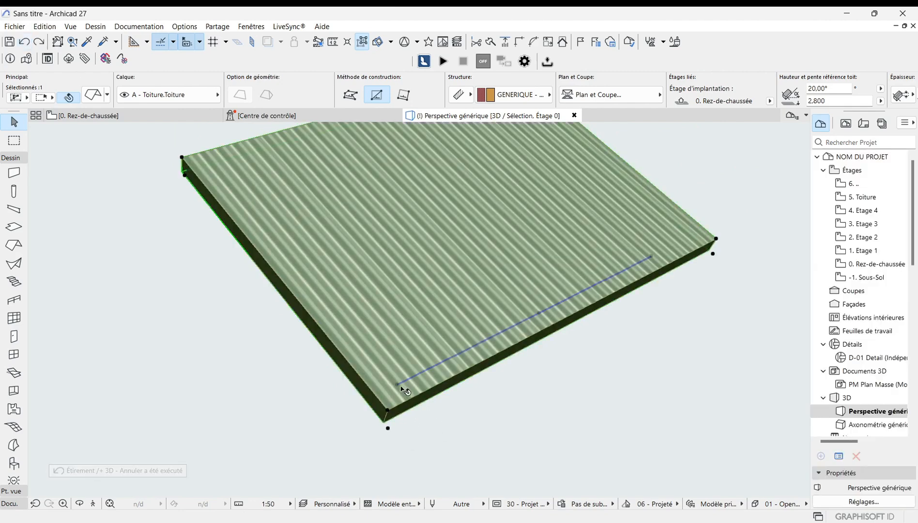
{"action": "left_click", "coordinate": [398, 386]}
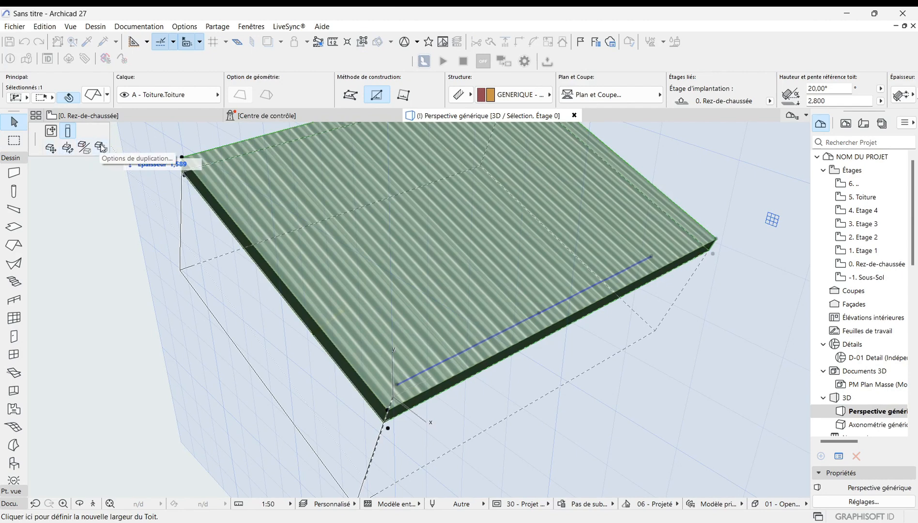
{"action": "scroll", "coordinate": [368, 397], "scroll_direction": "down", "scroll_amount": 2}
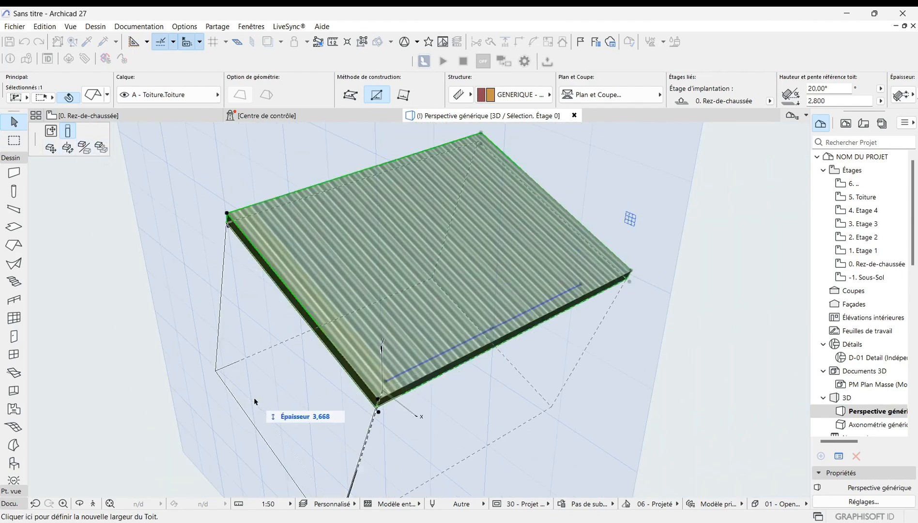
{"action": "scroll", "coordinate": [252, 399], "scroll_direction": "down", "scroll_amount": 1}
{"action": "key", "text": "Escape"}
{"action": "key", "text": "Escape"}
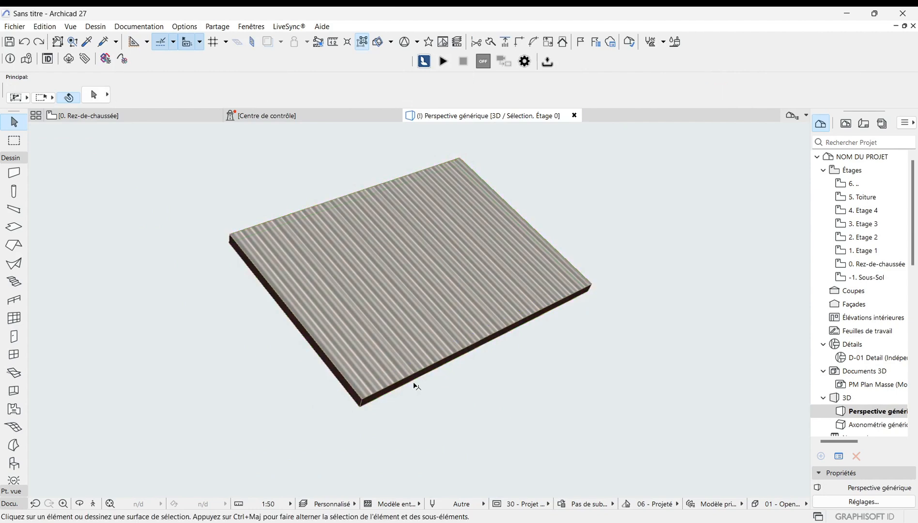
Step: Select the single-plane roof in the 3D view and delete it
{"action": "scroll", "coordinate": [416, 386], "scroll_direction": "down", "scroll_amount": 1}
{"action": "left_click", "coordinate": [375, 358]}
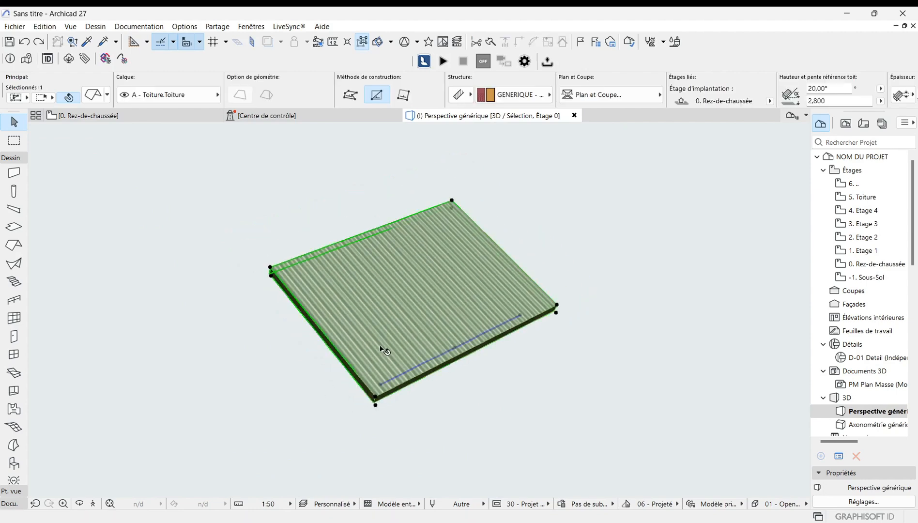
{"action": "key", "text": "Delete"}
Step: On the ground-floor plan, draw a rectangular multi-plane roof with the Roof tool, about 2.8 m across diagonally
{"action": "left_click", "coordinate": [116, 115]}
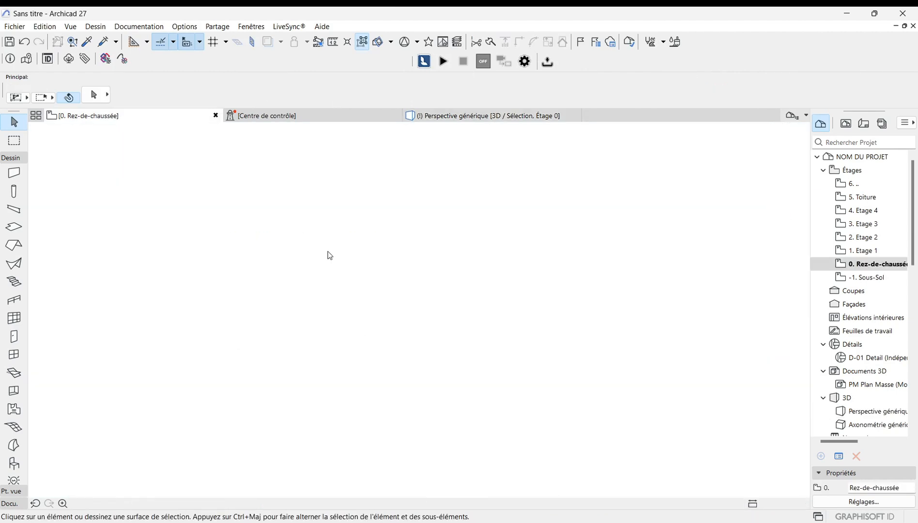
{"action": "scroll", "coordinate": [308, 291], "scroll_direction": "down", "scroll_amount": 4}
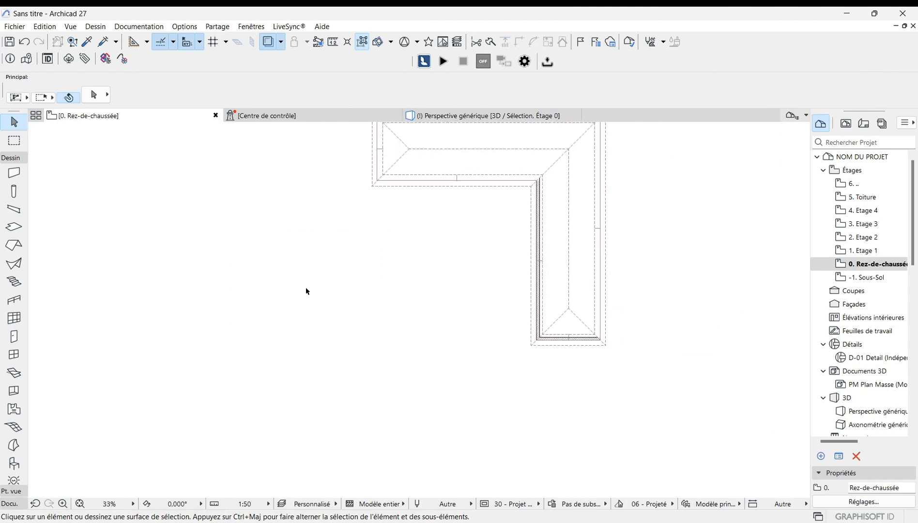
{"action": "left_click", "coordinate": [13, 245]}
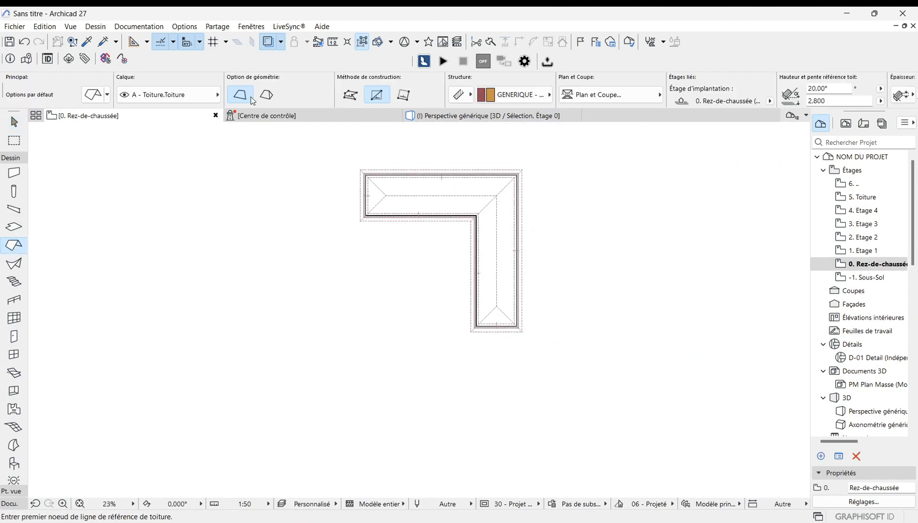
{"action": "left_click", "coordinate": [267, 95]}
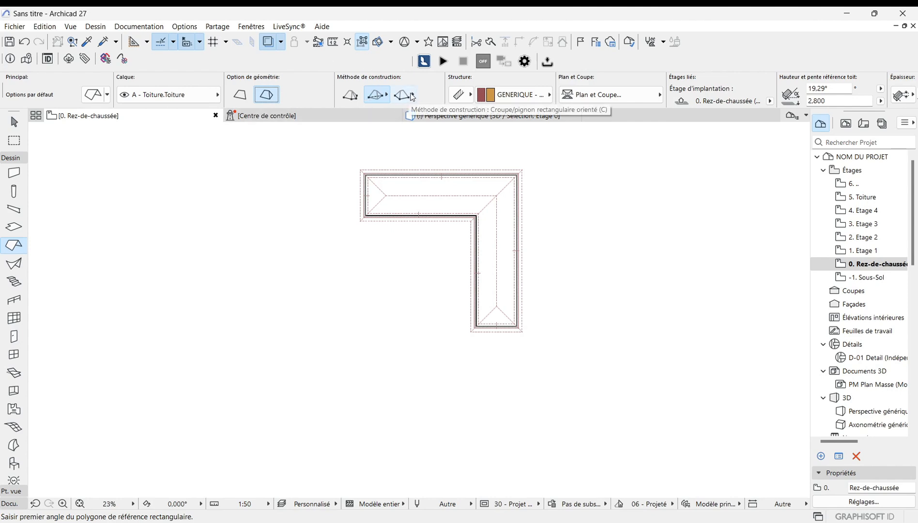
{"action": "left_click", "coordinate": [412, 95]}
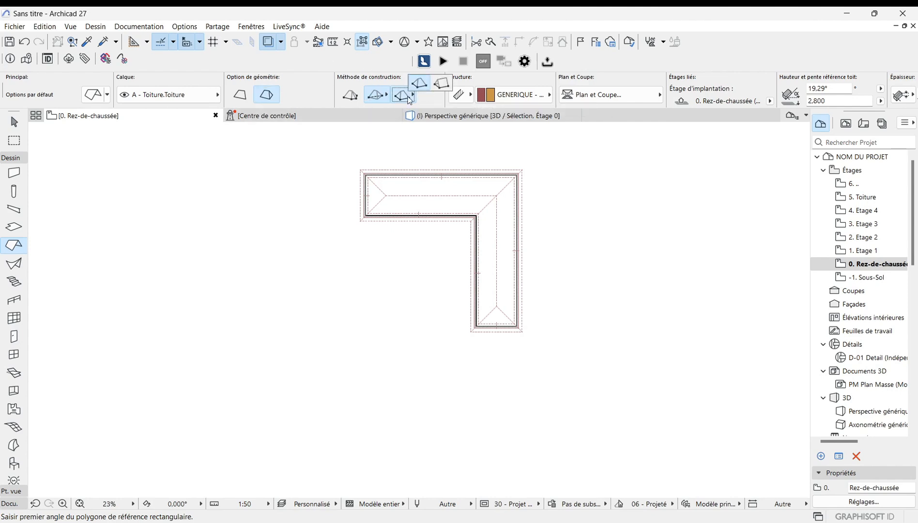
{"action": "scroll", "coordinate": [612, 308], "scroll_direction": "down", "scroll_amount": 2}
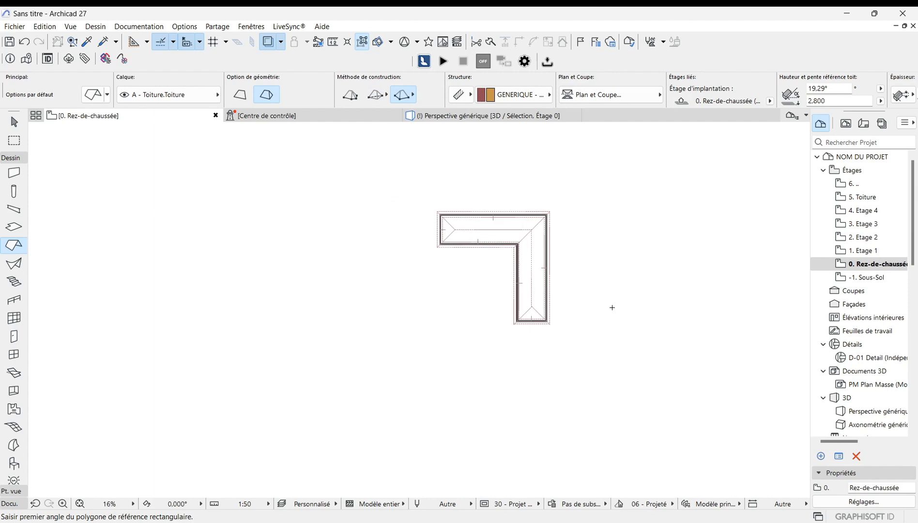
{"action": "left_click", "coordinate": [264, 316]}
{"action": "scroll", "coordinate": [258, 326], "scroll_direction": "up", "scroll_amount": 7}
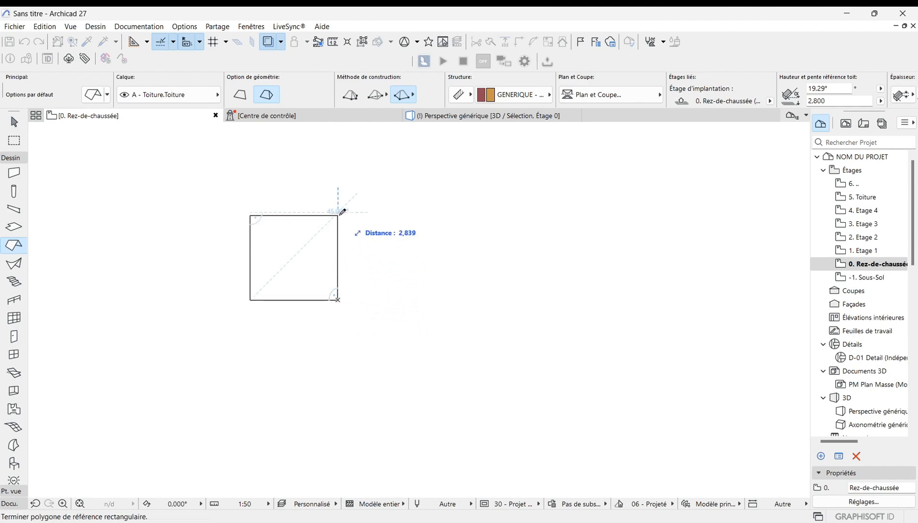
{"action": "left_click", "coordinate": [345, 209]}
Step: Select the new multi-plane roof on the plan and display only the selection in 3D
{"action": "scroll", "coordinate": [302, 373], "scroll_direction": "down", "scroll_amount": 4}
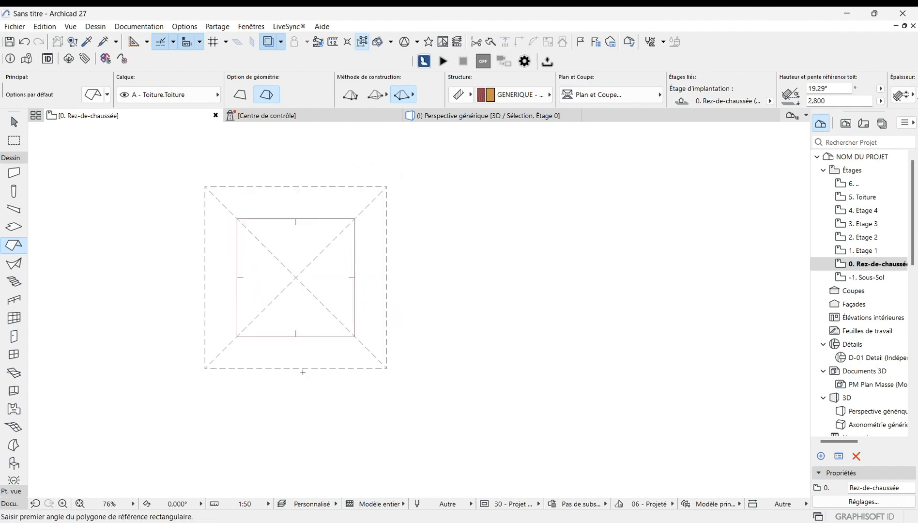
{"action": "scroll", "coordinate": [303, 373], "scroll_direction": "up", "scroll_amount": 2}
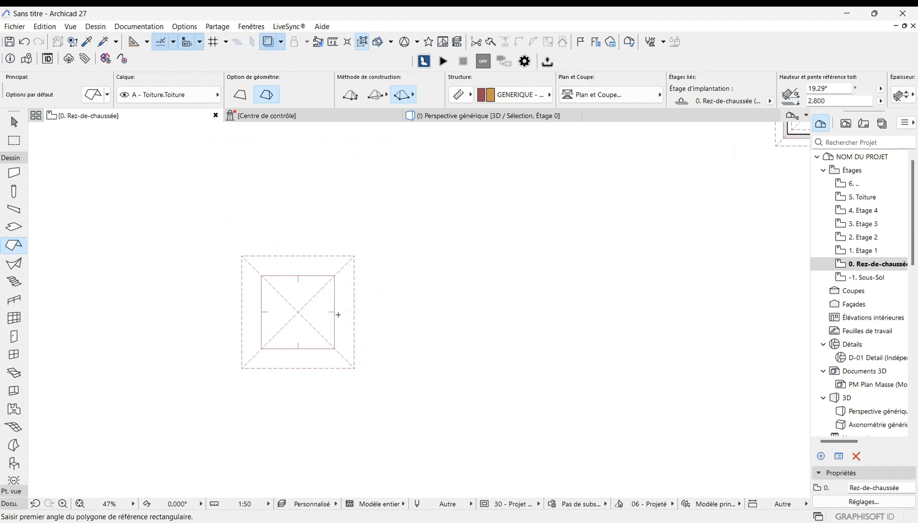
{"action": "key", "text": "Escape"}
{"action": "left_click", "coordinate": [293, 313]}
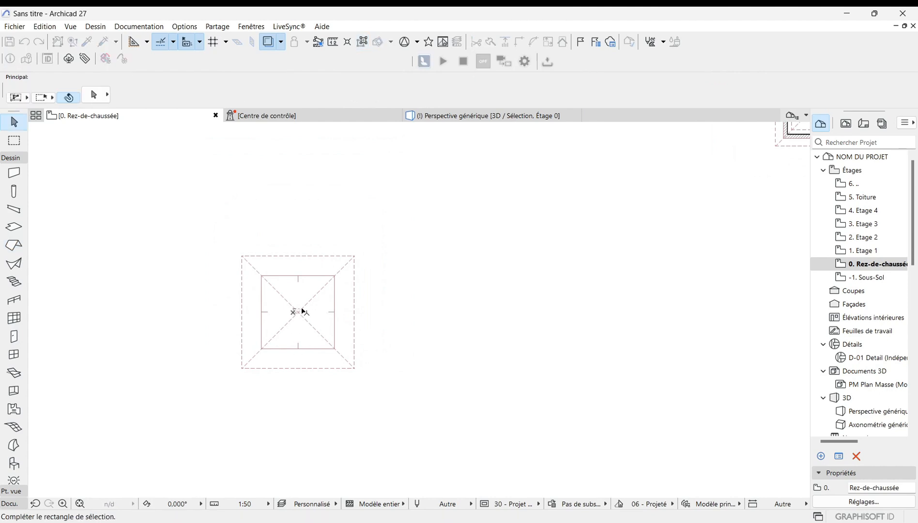
{"action": "left_click", "coordinate": [295, 310]}
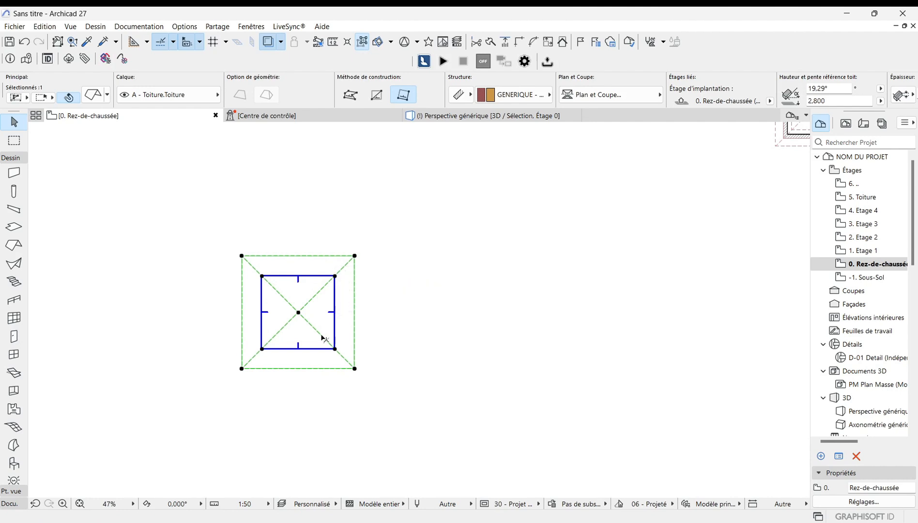
{"action": "right_click", "coordinate": [458, 339]}
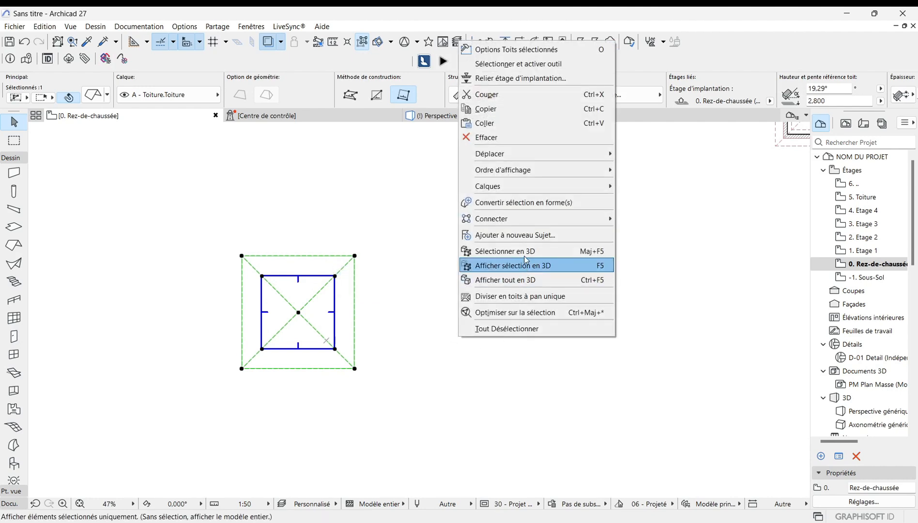
{"action": "left_click", "coordinate": [537, 269]}
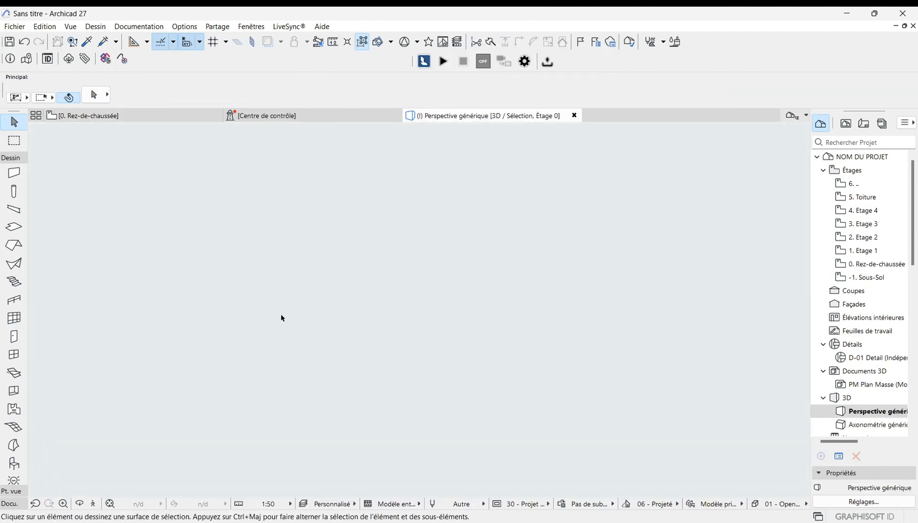
Step: Select the multi-plane roof in 3D and add a rectangular area to its polygon along the front edge
{"action": "left_click", "coordinate": [110, 504]}
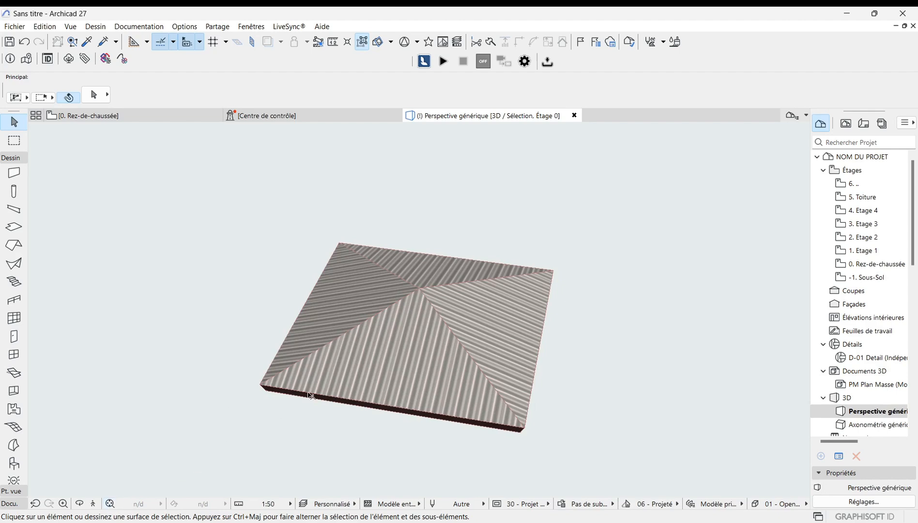
{"action": "scroll", "coordinate": [393, 348], "scroll_direction": "up", "scroll_amount": 5}
{"action": "scroll", "coordinate": [462, 265], "scroll_direction": "down", "scroll_amount": 4}
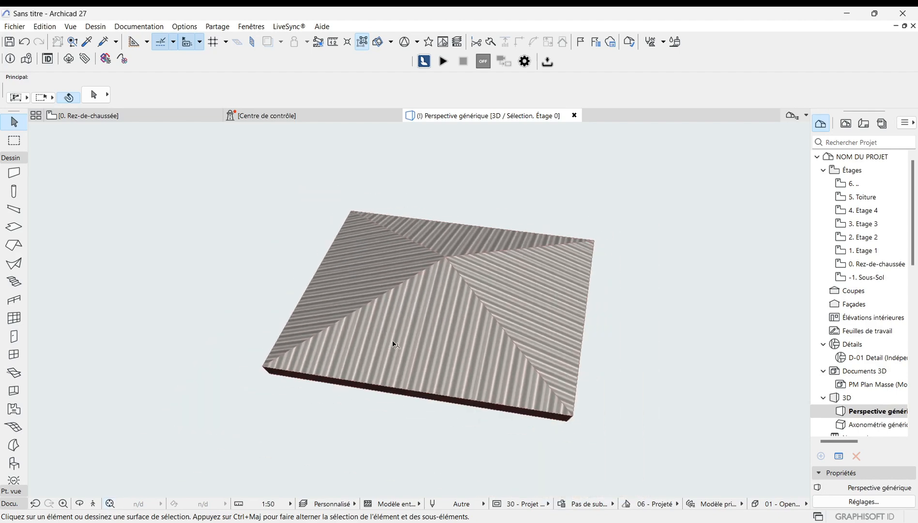
{"action": "scroll", "coordinate": [389, 301], "scroll_direction": "down", "scroll_amount": 1}
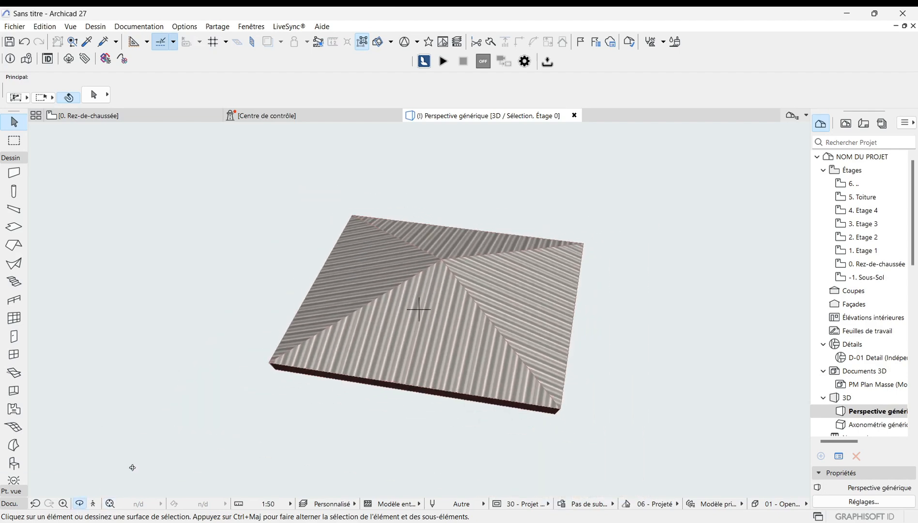
{"action": "left_click_drag", "start_coordinate": [318, 376], "coordinate": [558, 305]}
{"action": "left_click_drag", "start_coordinate": [499, 325], "coordinate": [493, 358]}
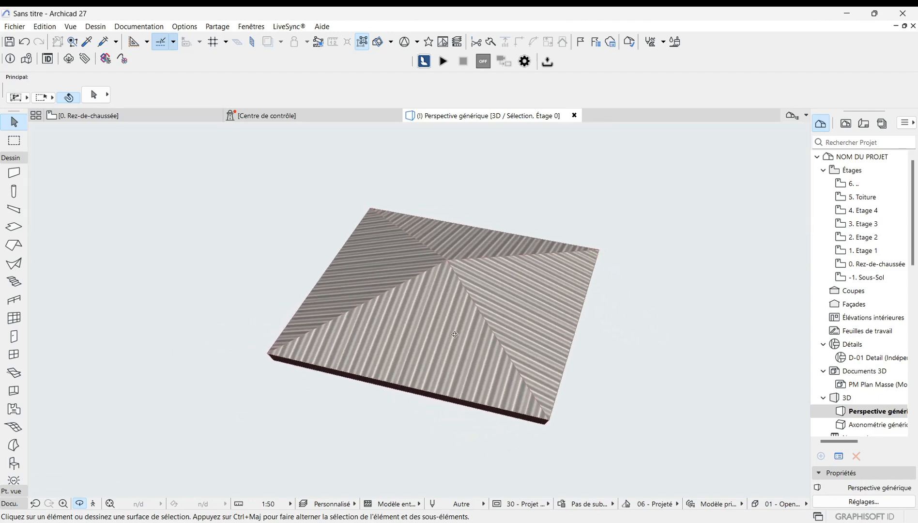
{"action": "left_click", "coordinate": [453, 299]}
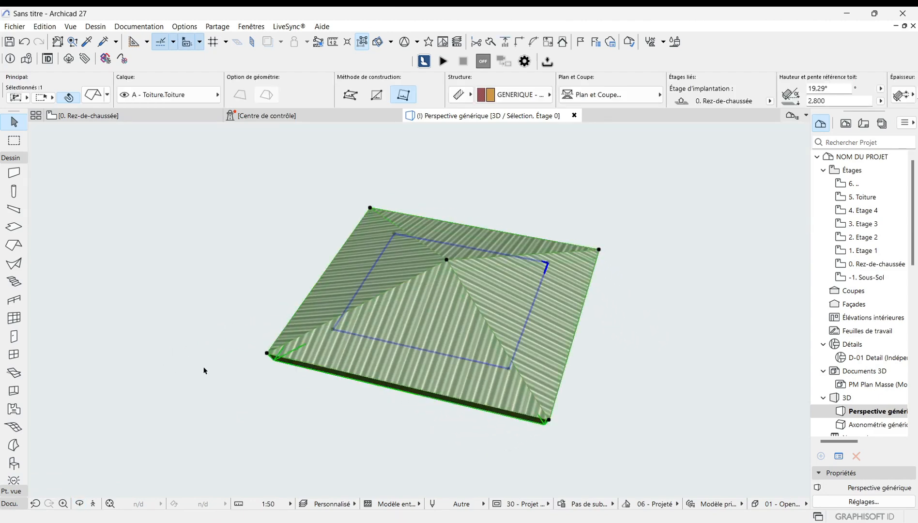
{"action": "scroll", "coordinate": [283, 362], "scroll_direction": "up", "scroll_amount": 5}
{"action": "scroll", "coordinate": [158, 376], "scroll_direction": "down", "scroll_amount": 2}
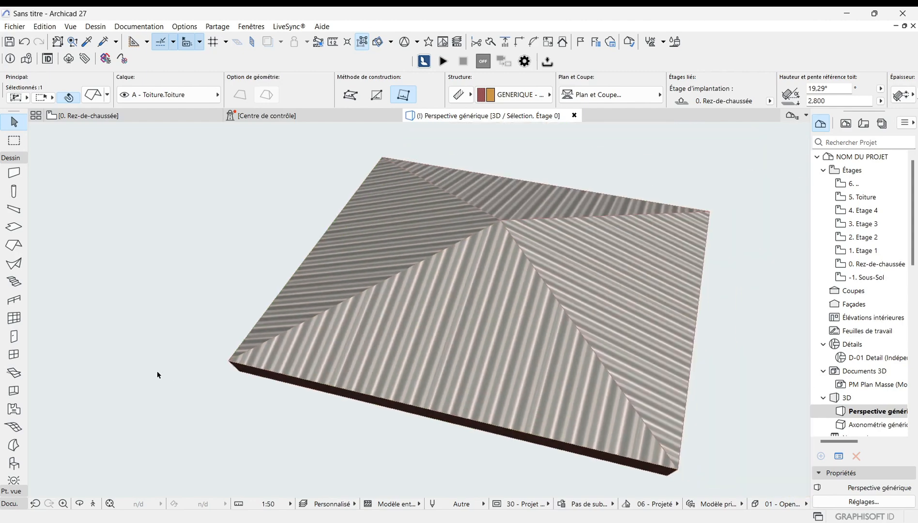
{"action": "left_click", "coordinate": [228, 363]}
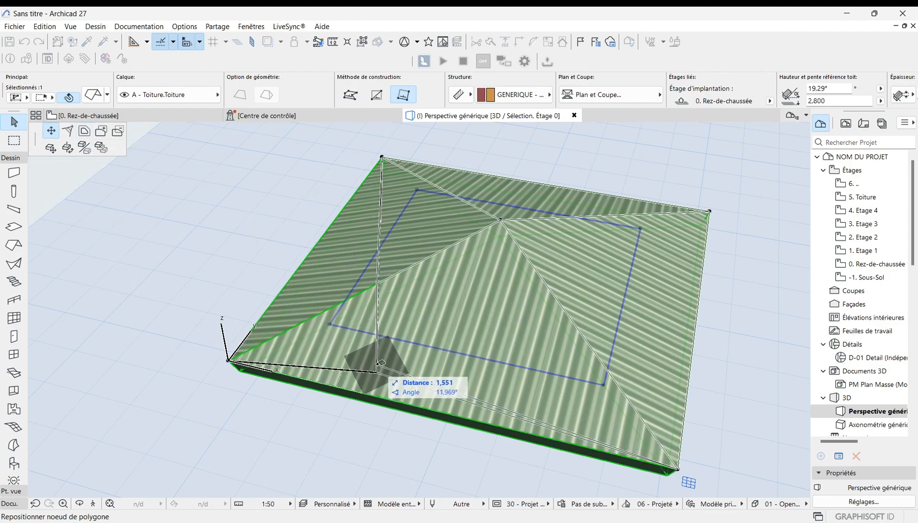
{"action": "scroll", "coordinate": [376, 371], "scroll_direction": "down", "scroll_amount": 1}
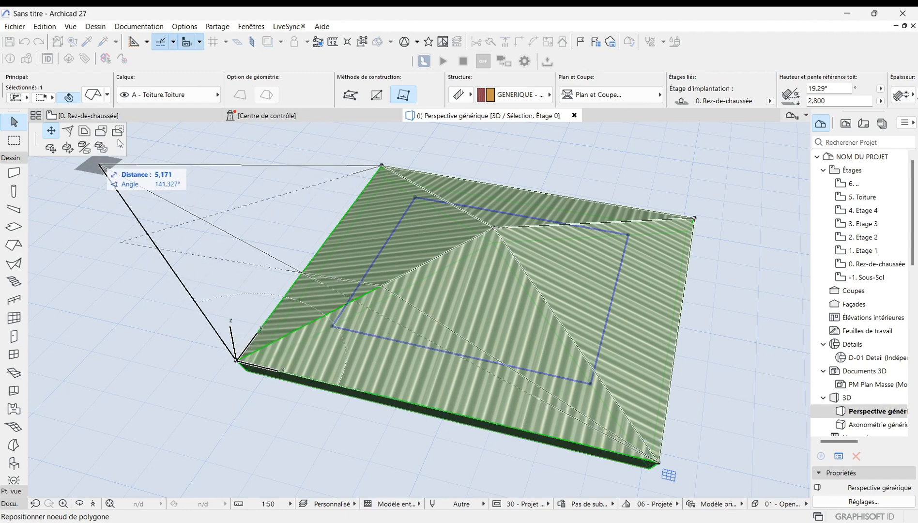
{"action": "left_click", "coordinate": [105, 133]}
{"action": "scroll", "coordinate": [352, 266], "scroll_direction": "down", "scroll_amount": 1}
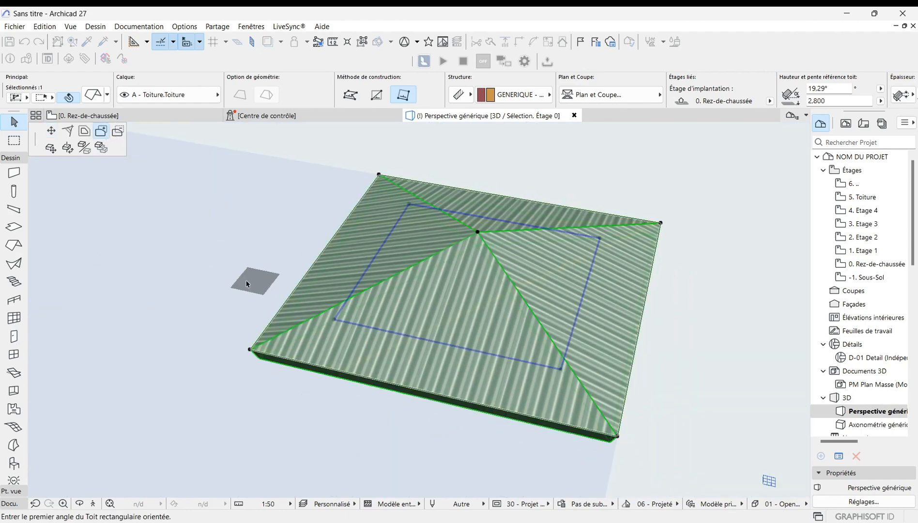
{"action": "scroll", "coordinate": [246, 283], "scroll_direction": "down", "scroll_amount": 1}
{"action": "scroll", "coordinate": [413, 380], "scroll_direction": "up", "scroll_amount": 2}
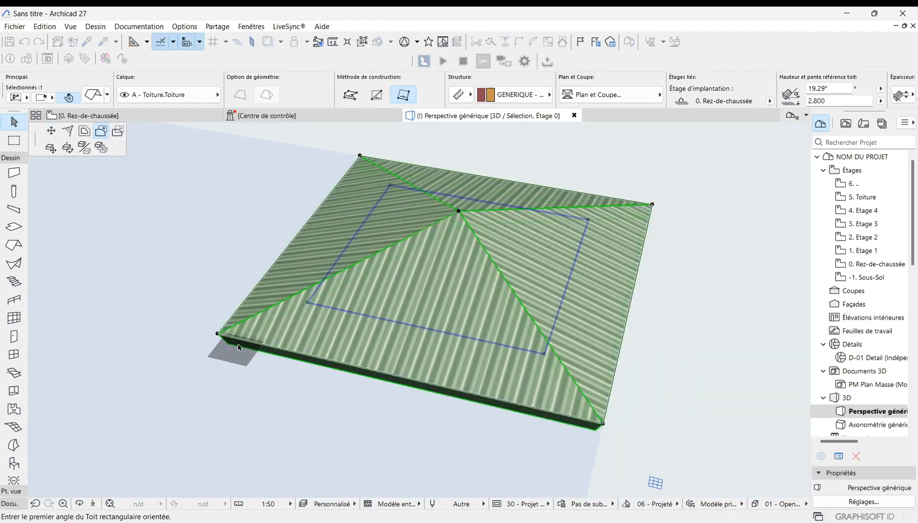
{"action": "left_click", "coordinate": [217, 335]}
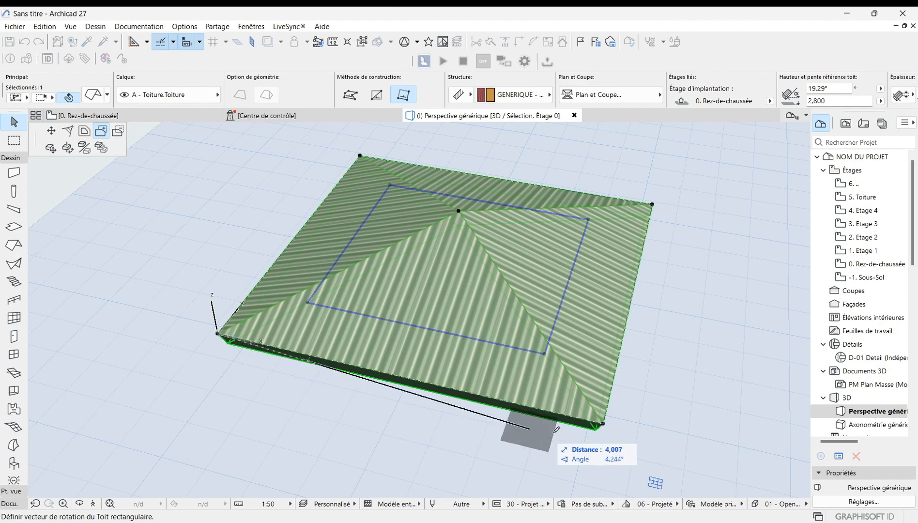
{"action": "left_click", "coordinate": [604, 420]}
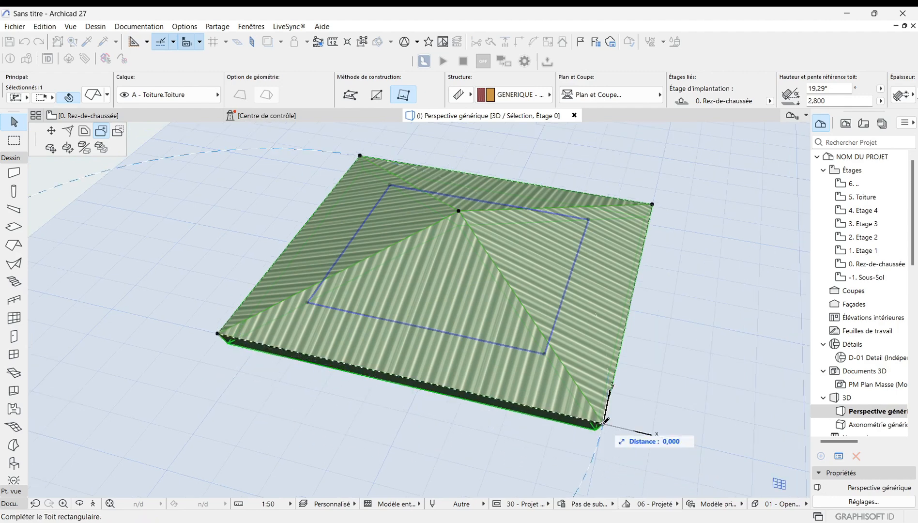
{"action": "left_click", "coordinate": [603, 472]}
Step: Subtract a rectangular area along the roof's front edge from its polygon in 3D
{"action": "scroll", "coordinate": [597, 242], "scroll_direction": "down", "scroll_amount": 1}
{"action": "left_click", "coordinate": [400, 357]}
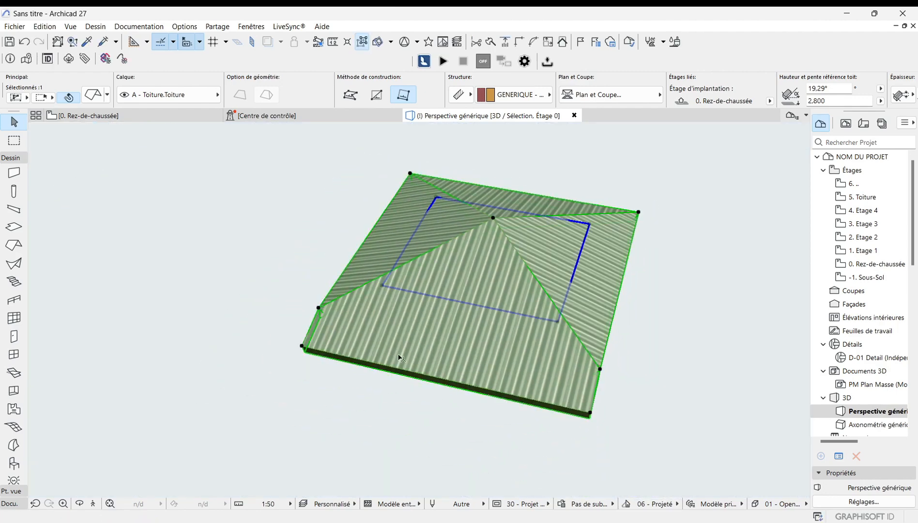
{"action": "scroll", "coordinate": [440, 357], "scroll_direction": "up", "scroll_amount": 4}
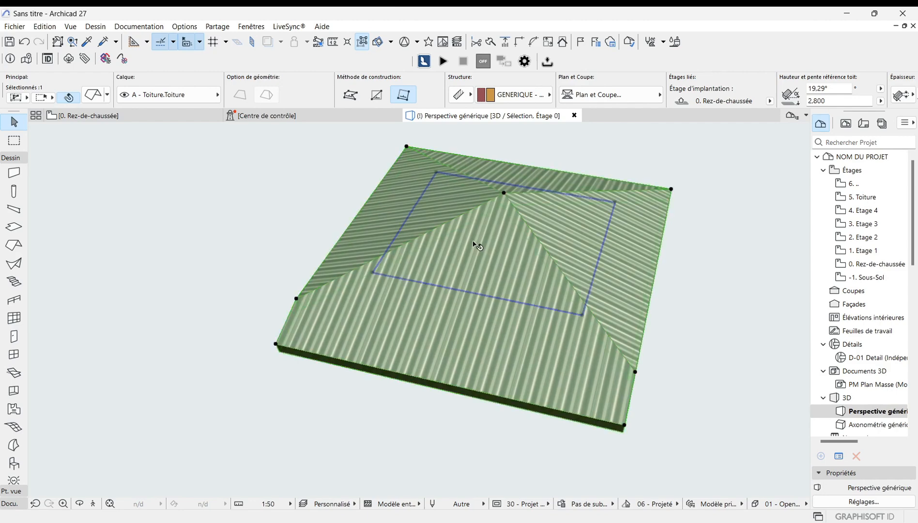
{"action": "scroll", "coordinate": [486, 296], "scroll_direction": "down", "scroll_amount": 1}
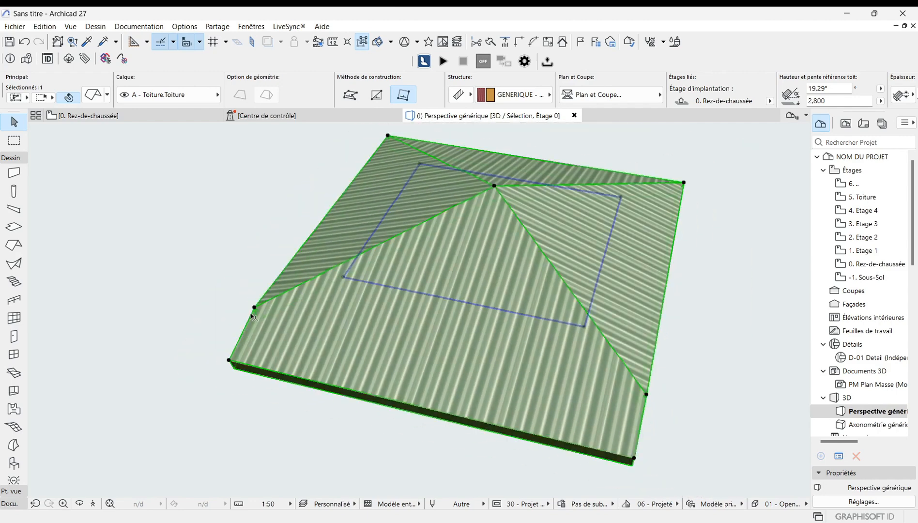
{"action": "left_click", "coordinate": [255, 308]}
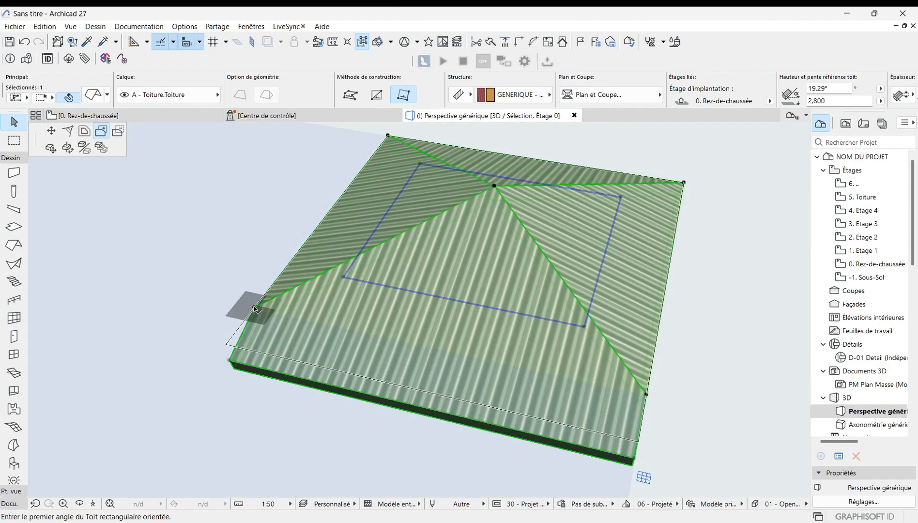
{"action": "left_click", "coordinate": [119, 135]}
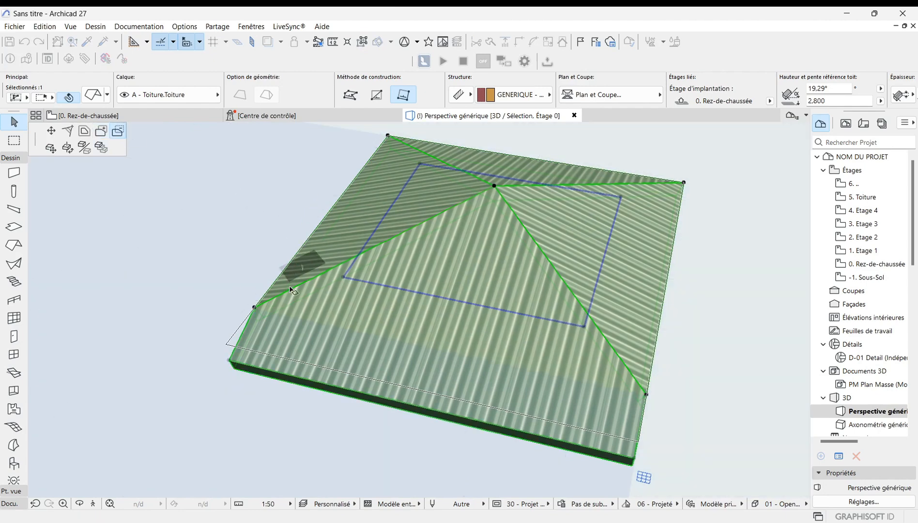
{"action": "left_click", "coordinate": [255, 308]}
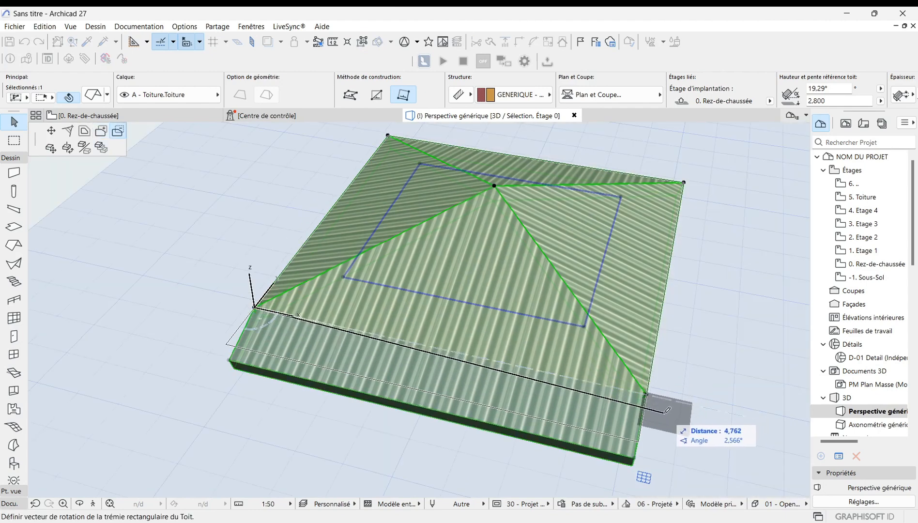
{"action": "left_click", "coordinate": [648, 393]}
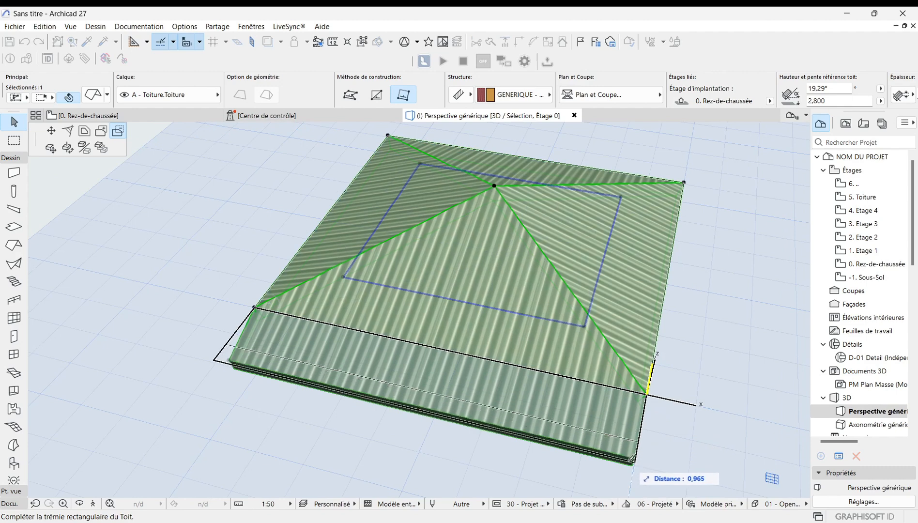
{"action": "left_click", "coordinate": [642, 439]}
{"action": "scroll", "coordinate": [667, 449], "scroll_direction": "down", "scroll_amount": 3}
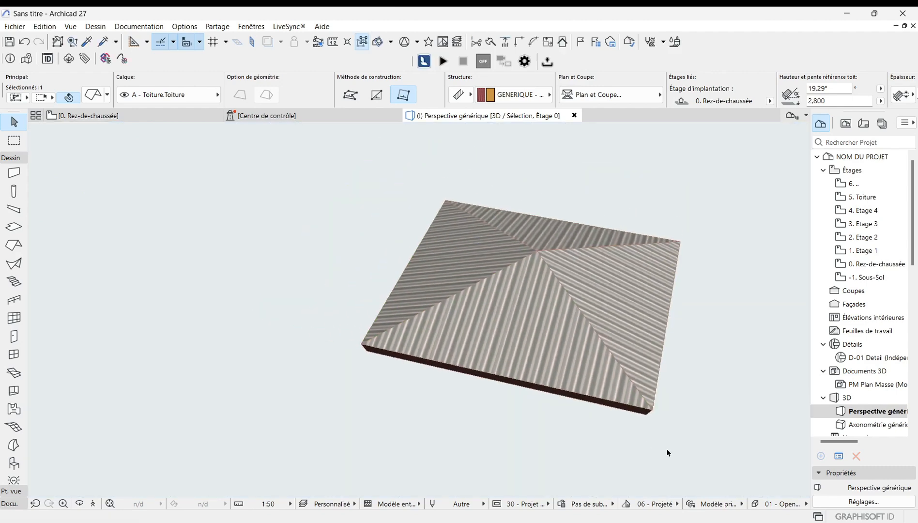
{"action": "scroll", "coordinate": [590, 405], "scroll_direction": "up", "scroll_amount": 4}
{"action": "scroll", "coordinate": [459, 418], "scroll_direction": "down", "scroll_amount": 3}
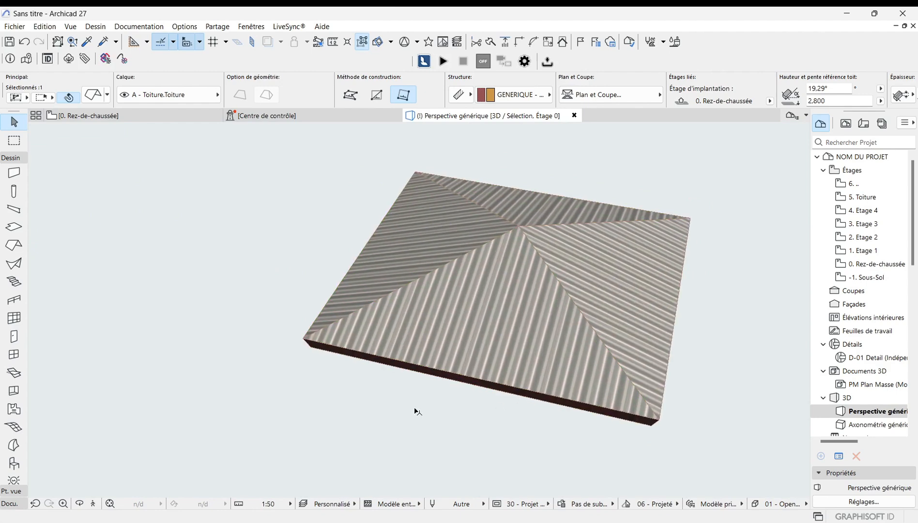
{"action": "scroll", "coordinate": [383, 366], "scroll_direction": "up", "scroll_amount": 2}
{"action": "scroll", "coordinate": [290, 356], "scroll_direction": "down", "scroll_amount": 3}
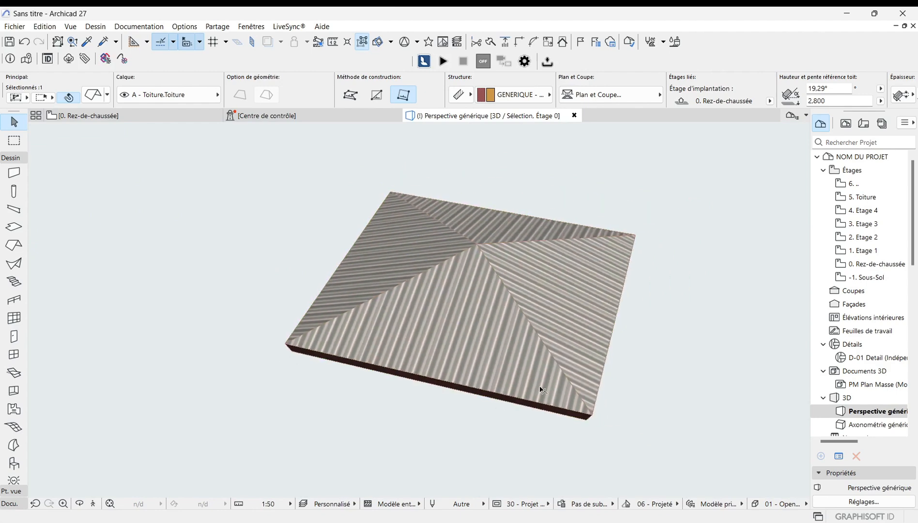
{"action": "scroll", "coordinate": [541, 387], "scroll_direction": "up", "scroll_amount": 2}
{"action": "scroll", "coordinate": [425, 403], "scroll_direction": "down", "scroll_amount": 1}
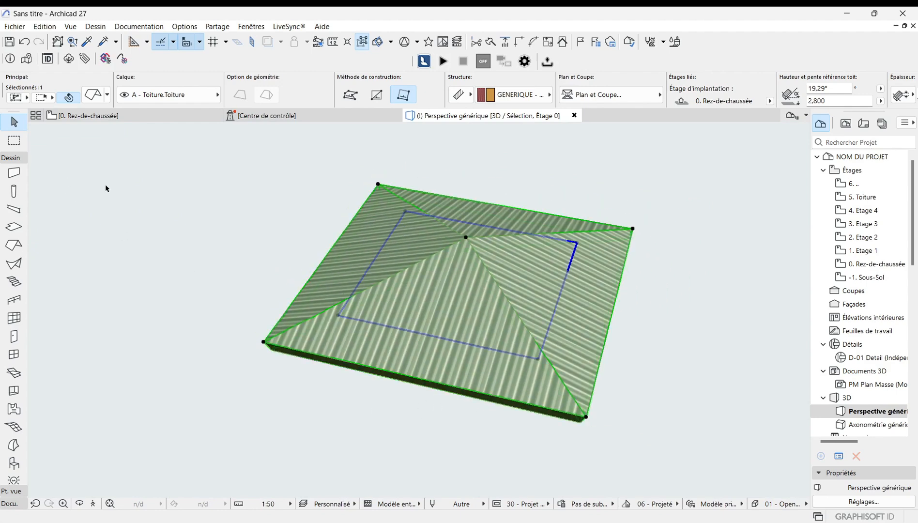
{"action": "left_click", "coordinate": [263, 343]}
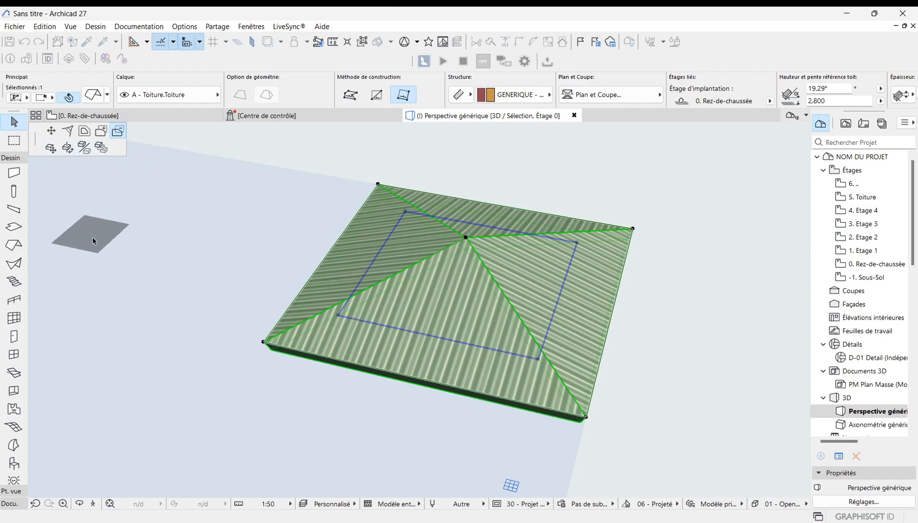
{"action": "left_click", "coordinate": [110, 163]}
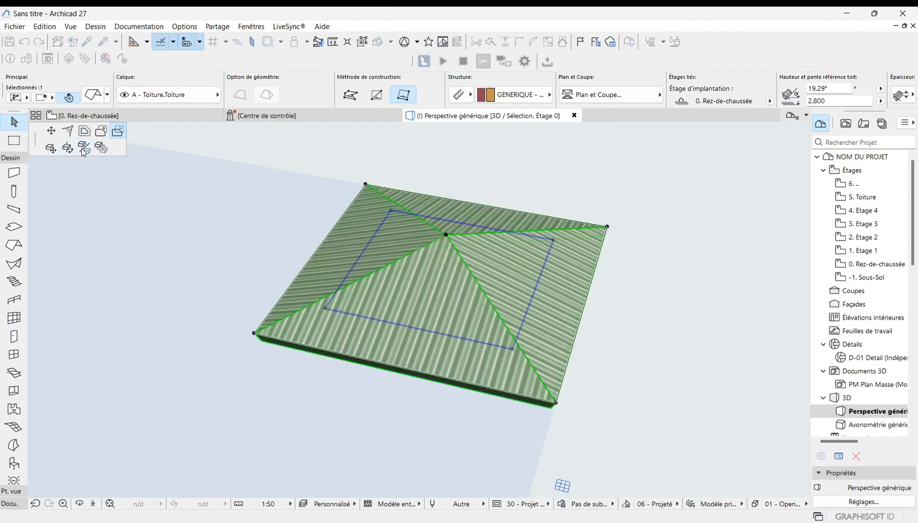
{"action": "left_click", "coordinate": [200, 368]}
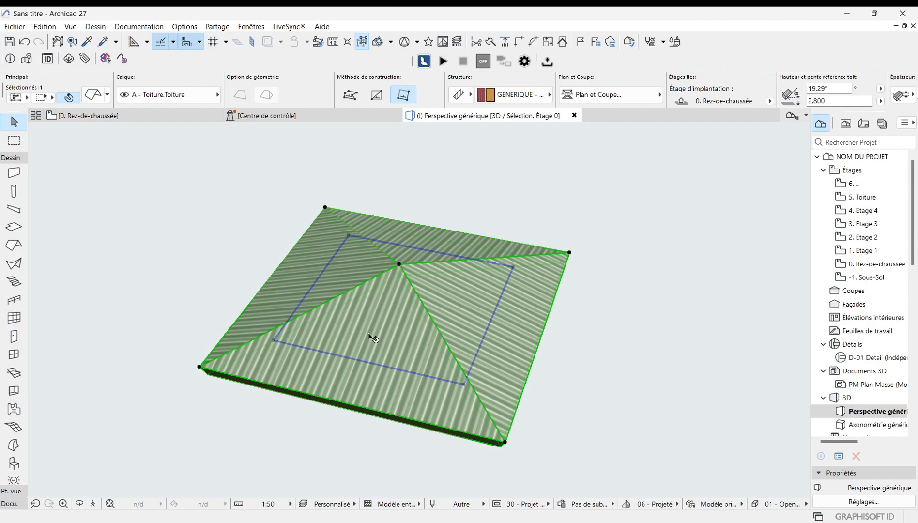
{"action": "scroll", "coordinate": [385, 276], "scroll_direction": "up", "scroll_amount": 2}
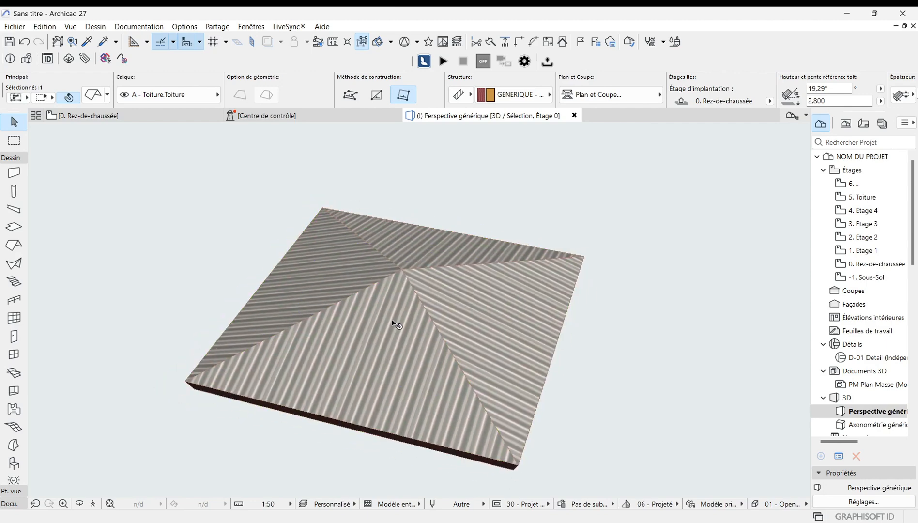
{"action": "scroll", "coordinate": [416, 436], "scroll_direction": "down", "scroll_amount": 2}
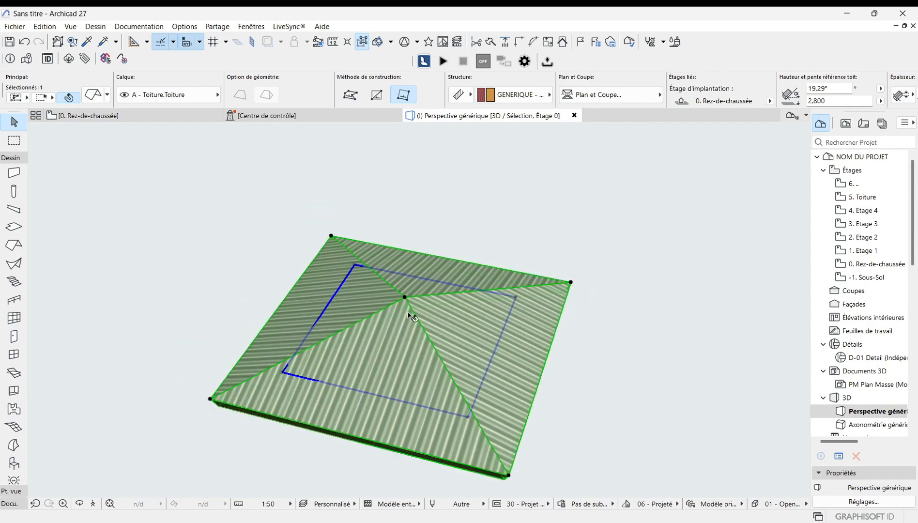
{"action": "scroll", "coordinate": [410, 311], "scroll_direction": "up", "scroll_amount": 4}
{"action": "scroll", "coordinate": [406, 297], "scroll_direction": "down", "scroll_amount": 4}
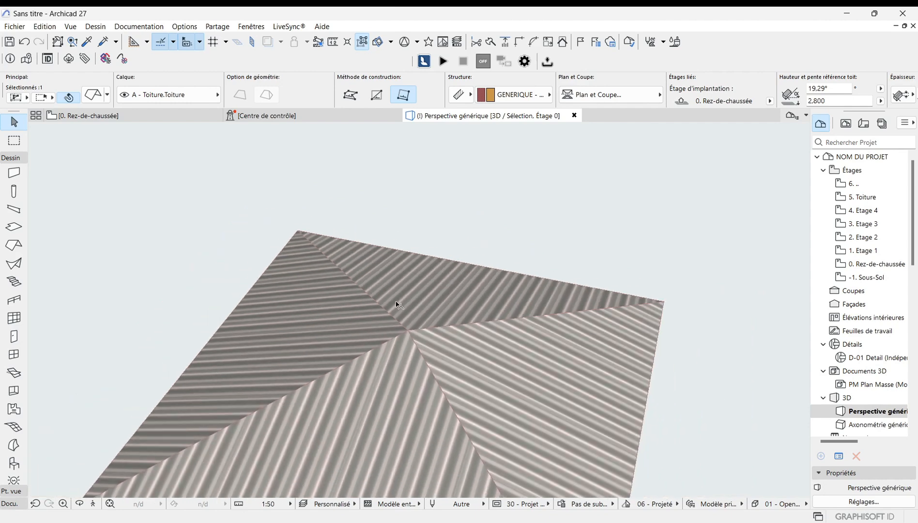
Step: Return to the ground-floor plan and delete the multi-plane roof
{"action": "key", "text": "F2"}
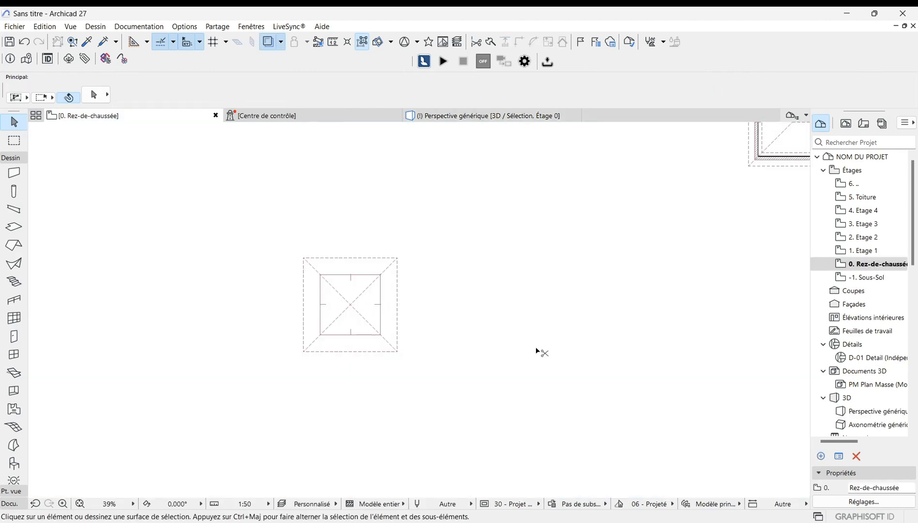
{"action": "left_click_drag", "start_coordinate": [296, 242], "coordinate": [418, 369]}
{"action": "key", "text": "Delete"}
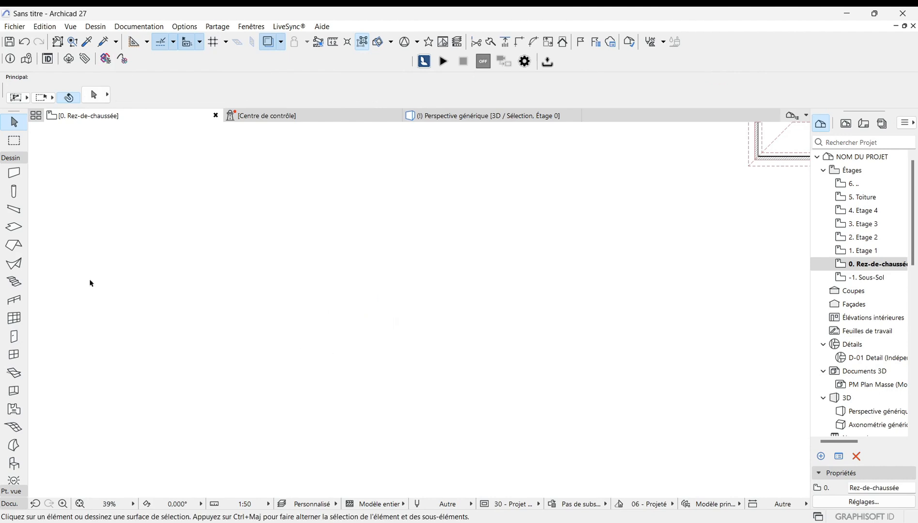
Step: Draw a new rectangular multi-plane roof on the ground-floor plan with the Roof tool
{"action": "left_click", "coordinate": [13, 246]}
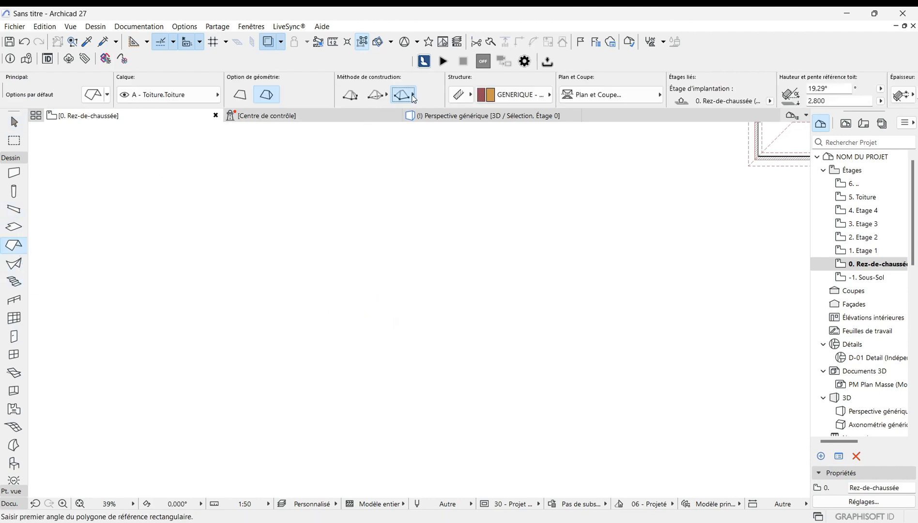
{"action": "left_click", "coordinate": [325, 371]}
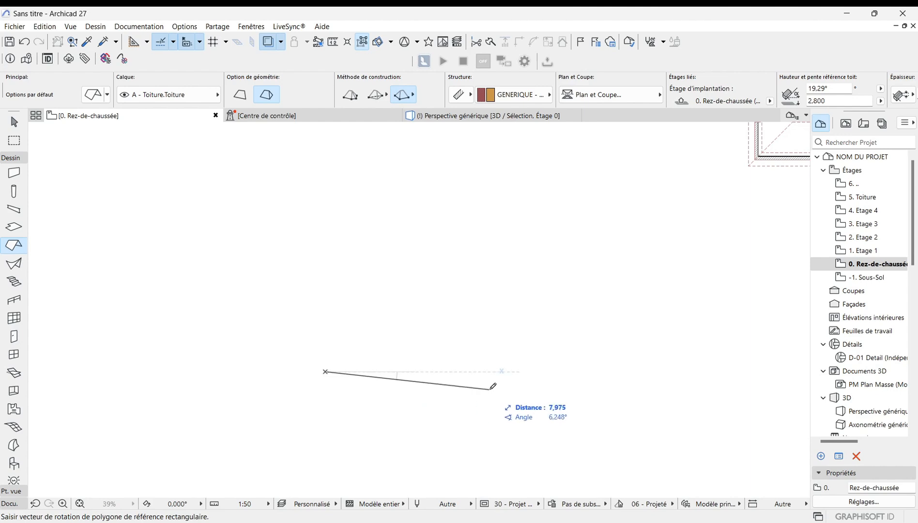
{"action": "left_click", "coordinate": [528, 371]}
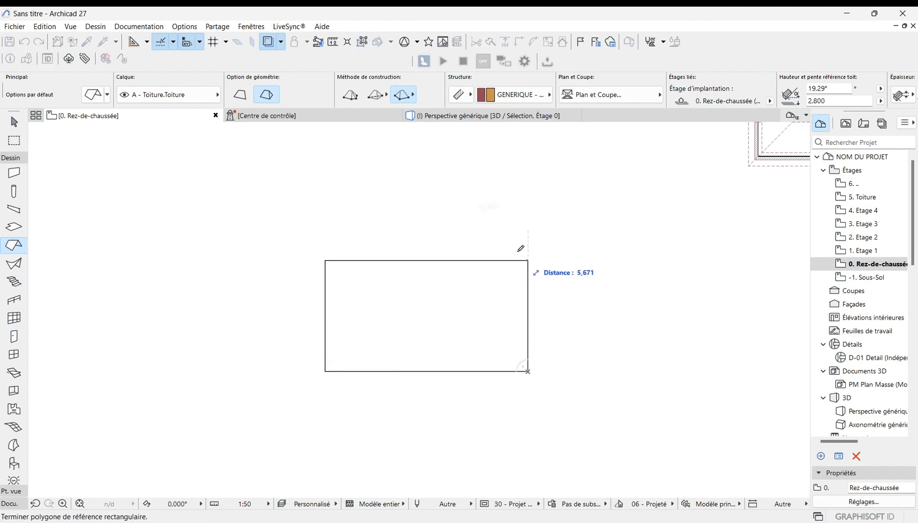
{"action": "left_click", "coordinate": [527, 199]}
{"action": "scroll", "coordinate": [392, 433], "scroll_direction": "down", "scroll_amount": 2}
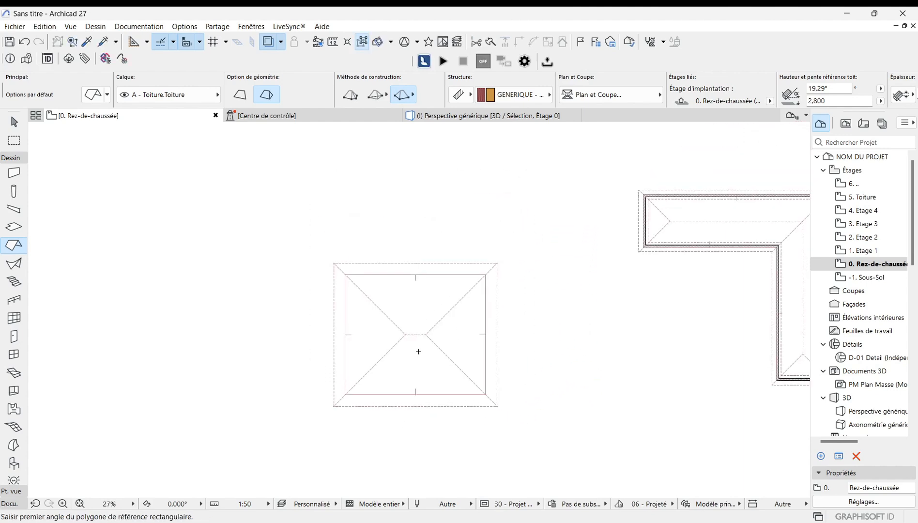
Step: Display the new multi-plane roof, selected on the plan, in the 3D window
{"action": "scroll", "coordinate": [420, 367], "scroll_direction": "up", "scroll_amount": 3}
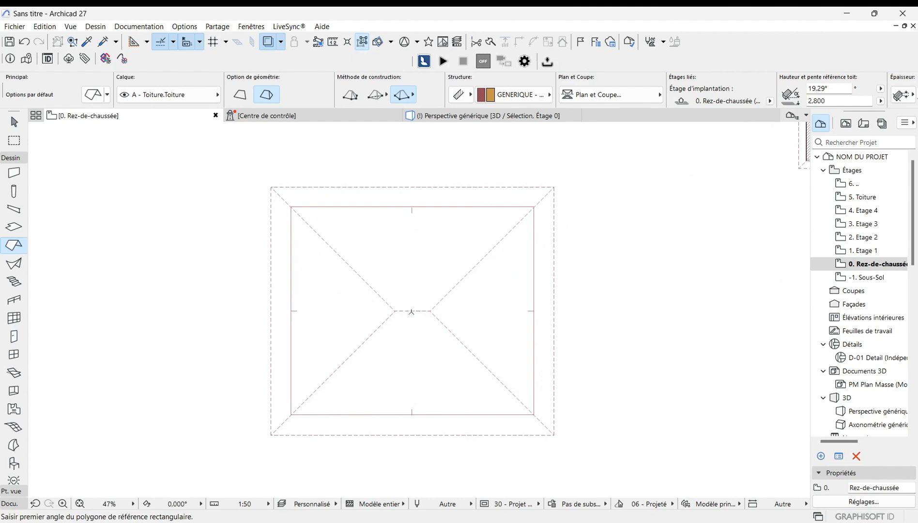
{"action": "scroll", "coordinate": [411, 312], "scroll_direction": "up", "scroll_amount": 4}
{"action": "scroll", "coordinate": [419, 363], "scroll_direction": "down", "scroll_amount": 5}
{"action": "key", "text": "Escape"}
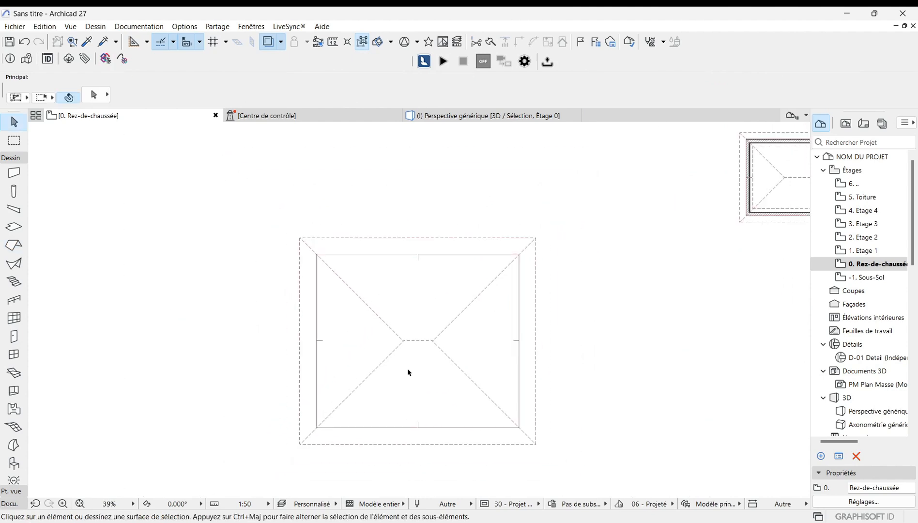
{"action": "left_click", "coordinate": [408, 373]}
{"action": "left_click", "coordinate": [368, 329]}
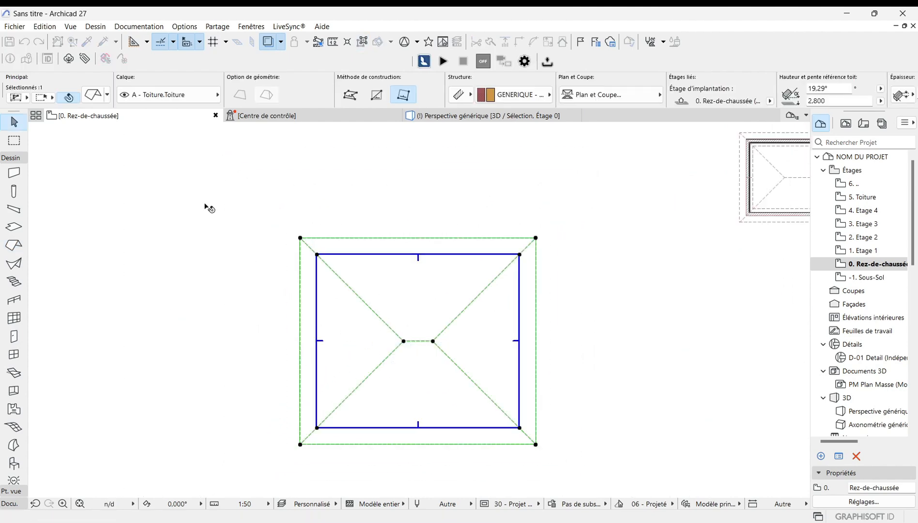
{"action": "right_click", "coordinate": [261, 163]}
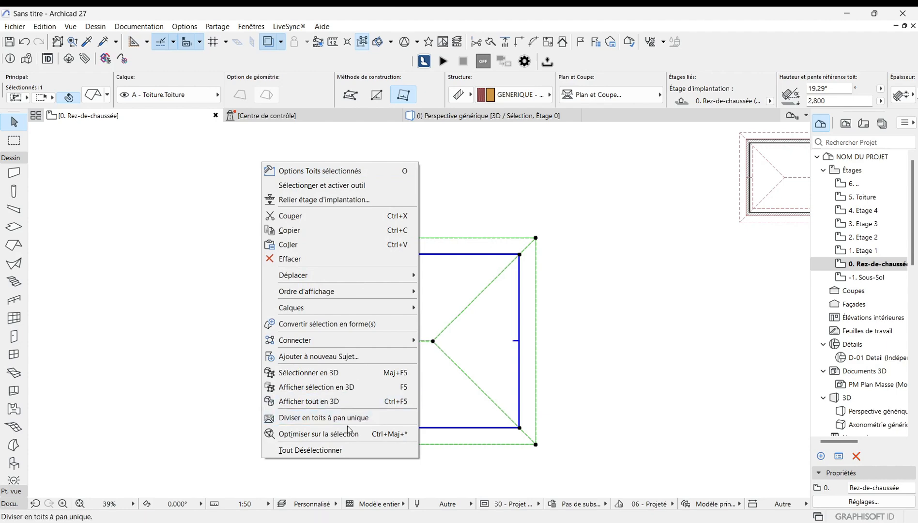
{"action": "left_click", "coordinate": [367, 394]}
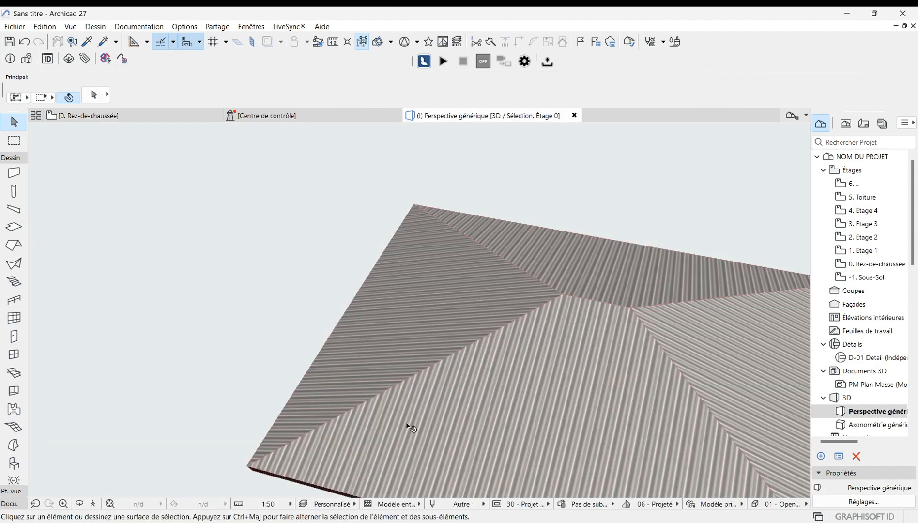
Step: Select the roof in 3D and stretch its ridge point horizontally to change the roof planes
{"action": "scroll", "coordinate": [455, 328], "scroll_direction": "down", "scroll_amount": 5}
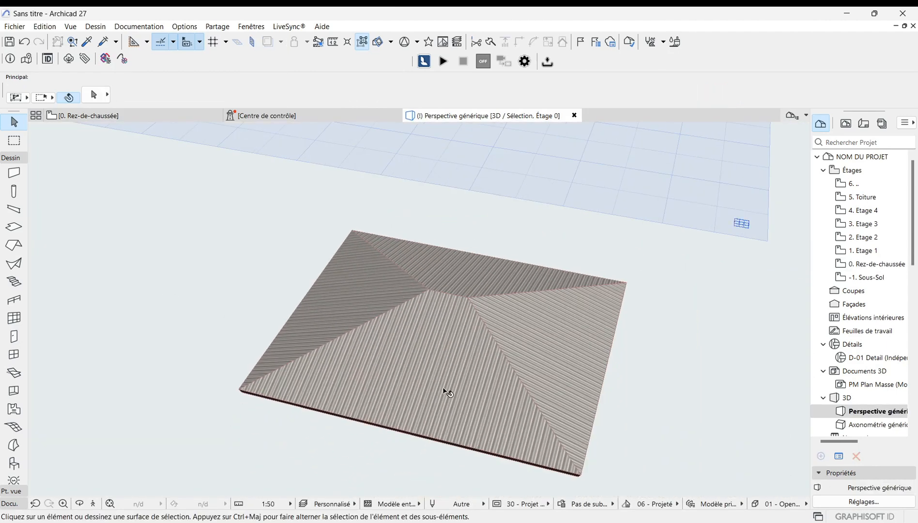
{"action": "left_click", "coordinate": [439, 377]}
{"action": "scroll", "coordinate": [471, 261], "scroll_direction": "up", "scroll_amount": 2}
{"action": "scroll", "coordinate": [216, 286], "scroll_direction": "down", "scroll_amount": 1}
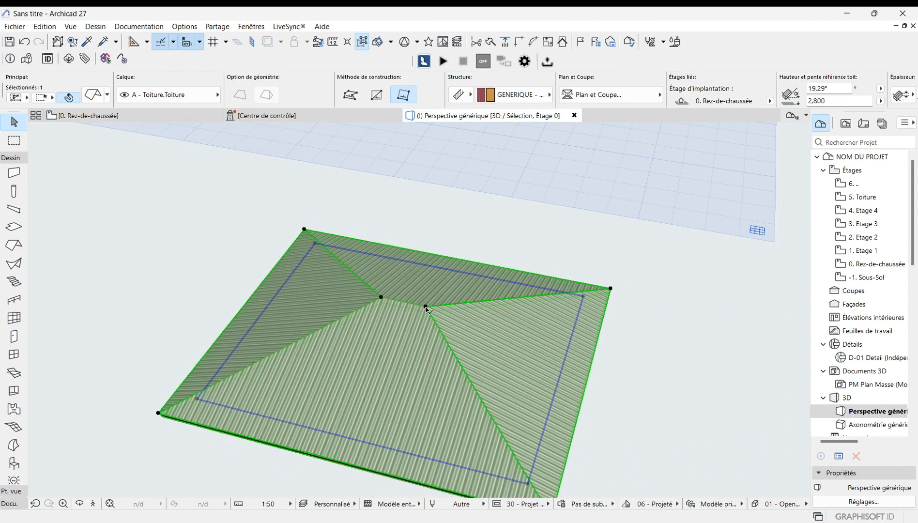
{"action": "left_click", "coordinate": [426, 307]}
{"action": "left_click", "coordinate": [476, 381]}
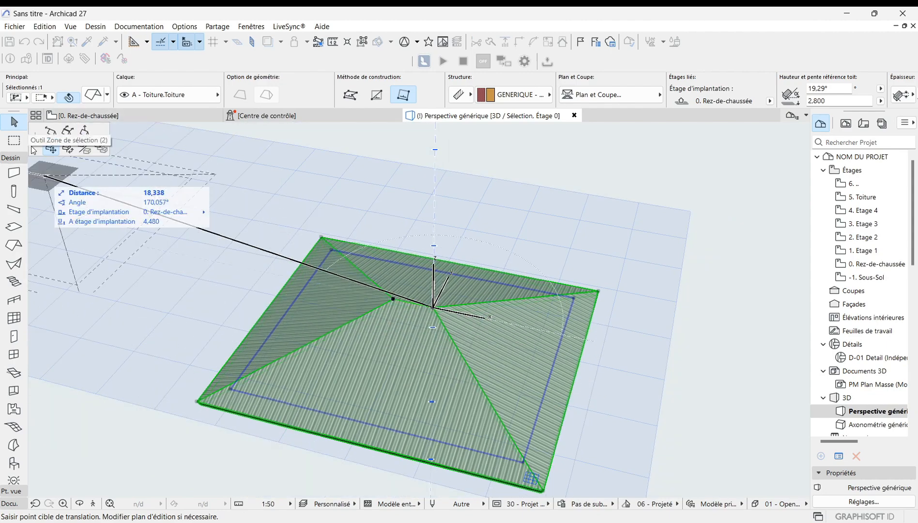
{"action": "left_click", "coordinate": [50, 132]}
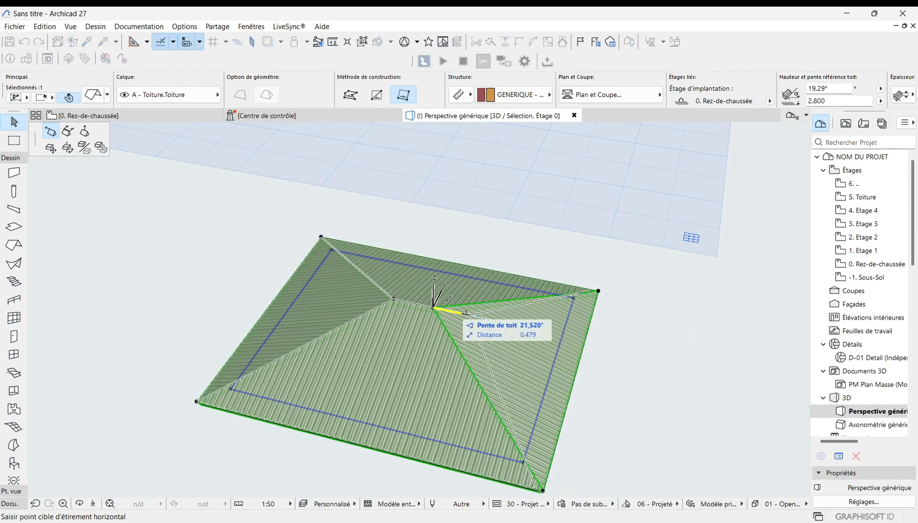
{"action": "left_click", "coordinate": [459, 305]}
Step: Stretch the right end of the ridge horizontally toward the roof's right edge
{"action": "scroll", "coordinate": [391, 433], "scroll_direction": "up", "scroll_amount": 2}
{"action": "scroll", "coordinate": [266, 304], "scroll_direction": "down", "scroll_amount": 1}
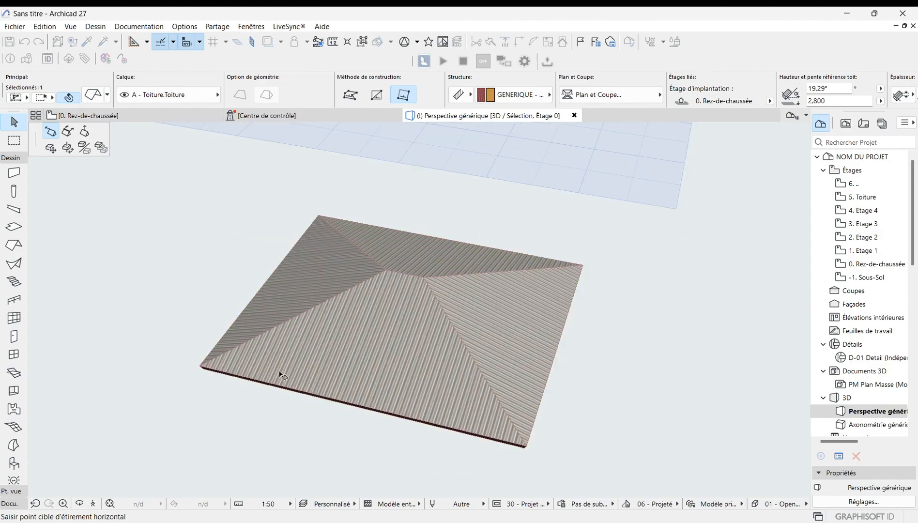
{"action": "scroll", "coordinate": [309, 418], "scroll_direction": "up", "scroll_amount": 1}
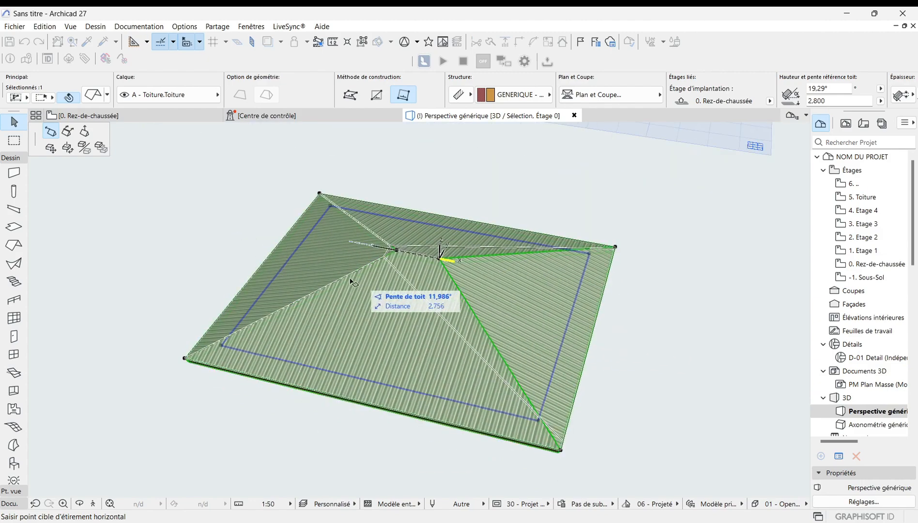
{"action": "left_click", "coordinate": [401, 303]}
{"action": "left_click", "coordinate": [427, 265]}
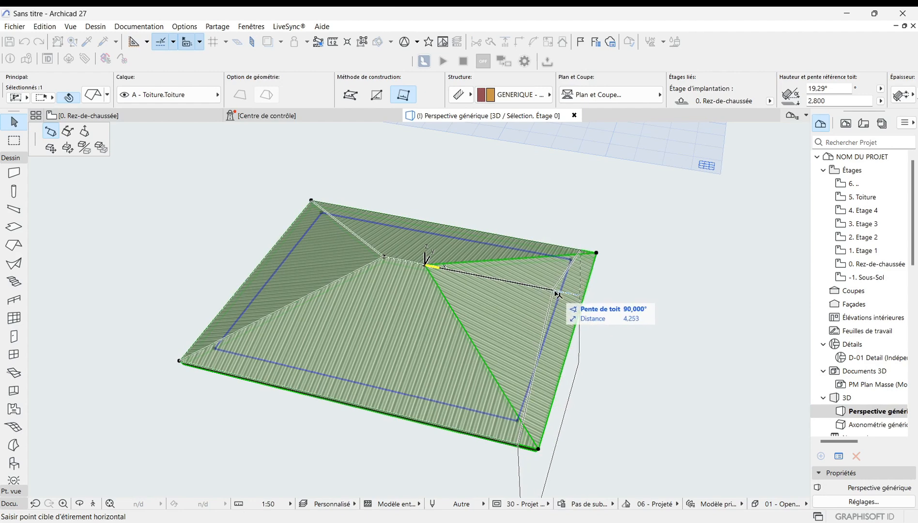
{"action": "left_click", "coordinate": [500, 280]}
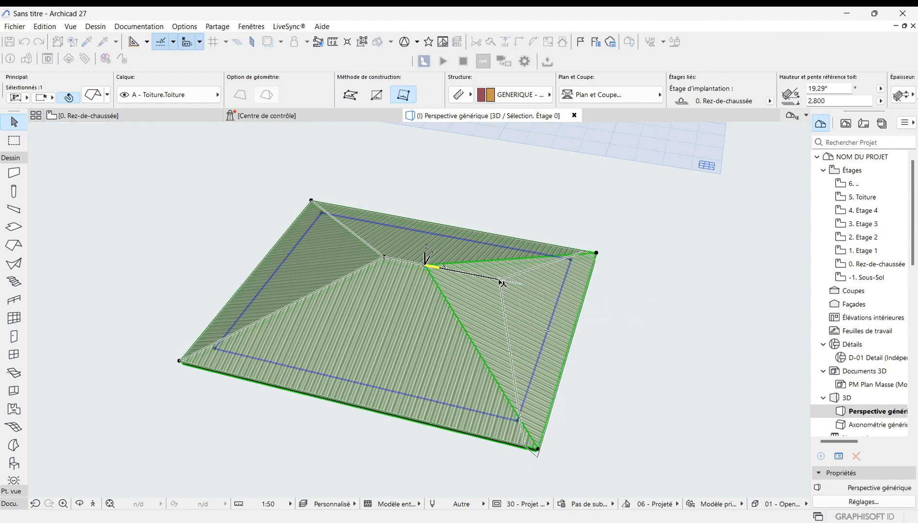
Step: Stretch the right ridge end point horizontally onto the right eave to reshape the right roof plane
{"action": "scroll", "coordinate": [464, 283], "scroll_direction": "down", "scroll_amount": 2}
{"action": "scroll", "coordinate": [437, 426], "scroll_direction": "up", "scroll_amount": 1}
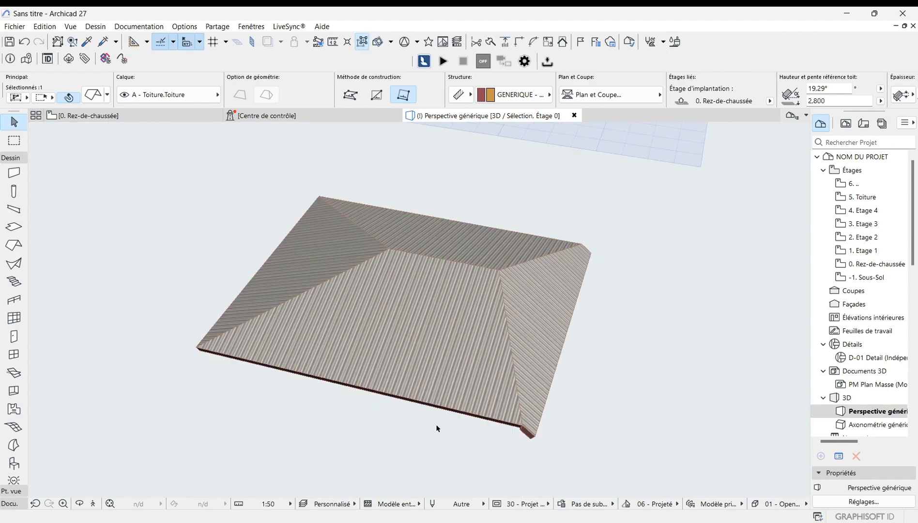
{"action": "scroll", "coordinate": [558, 335], "scroll_direction": "up", "scroll_amount": 1}
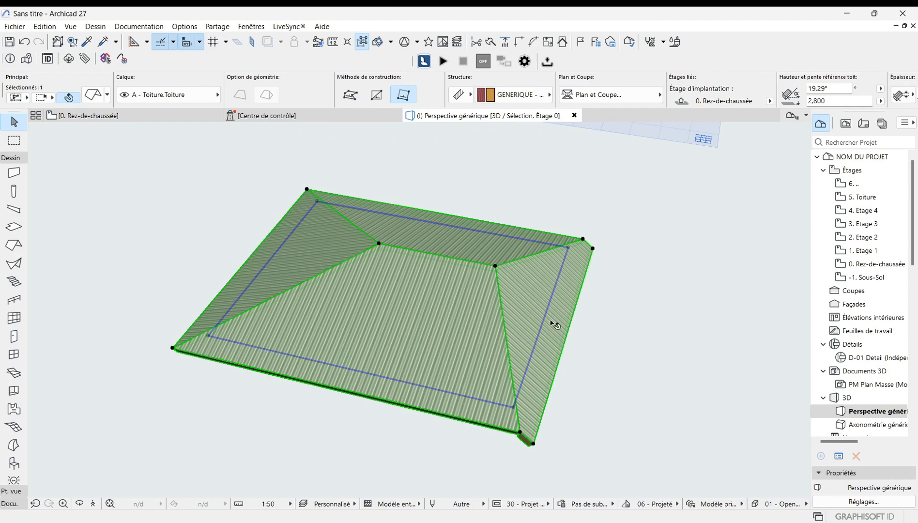
{"action": "scroll", "coordinate": [555, 325], "scroll_direction": "up", "scroll_amount": 1}
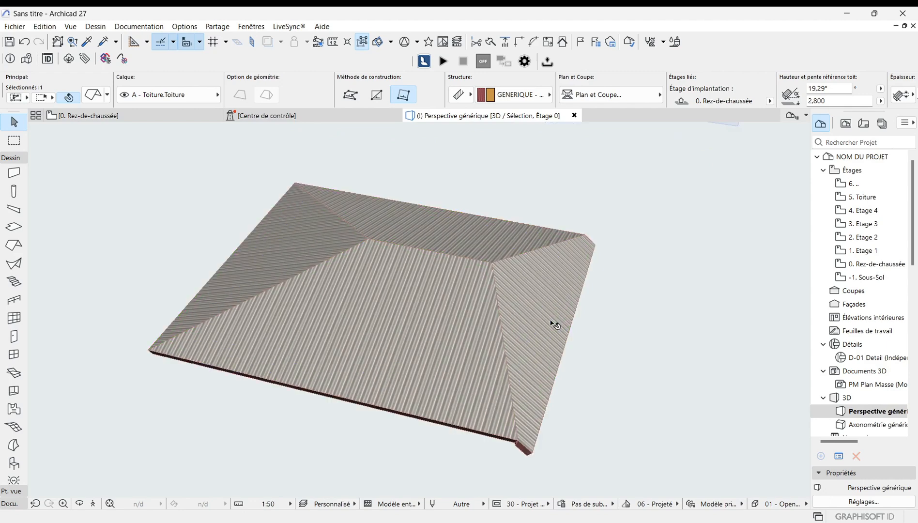
{"action": "left_click", "coordinate": [493, 264]}
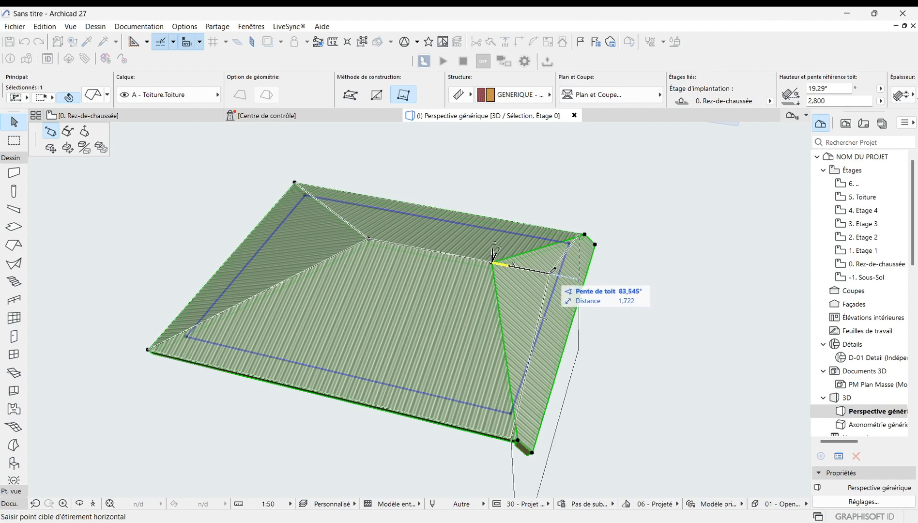
{"action": "left_click", "coordinate": [551, 272]}
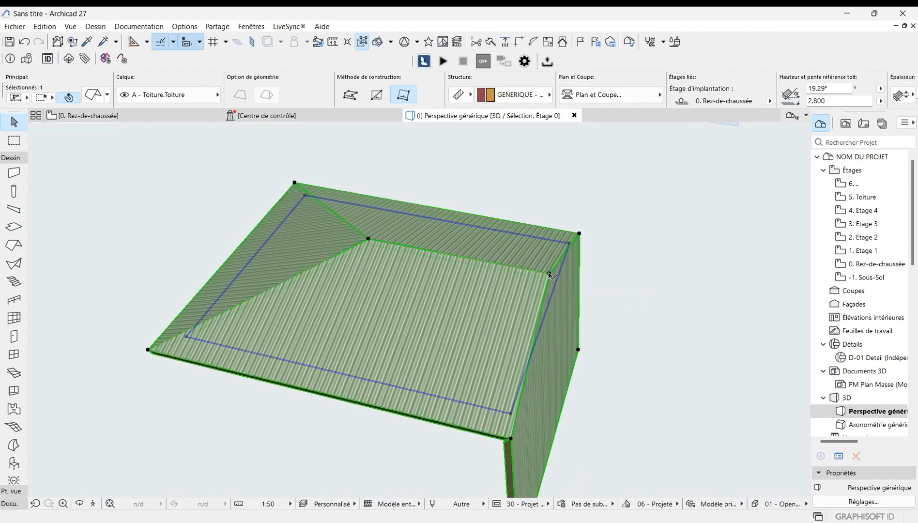
{"action": "left_click", "coordinate": [549, 273]}
{"action": "left_click", "coordinate": [559, 275]}
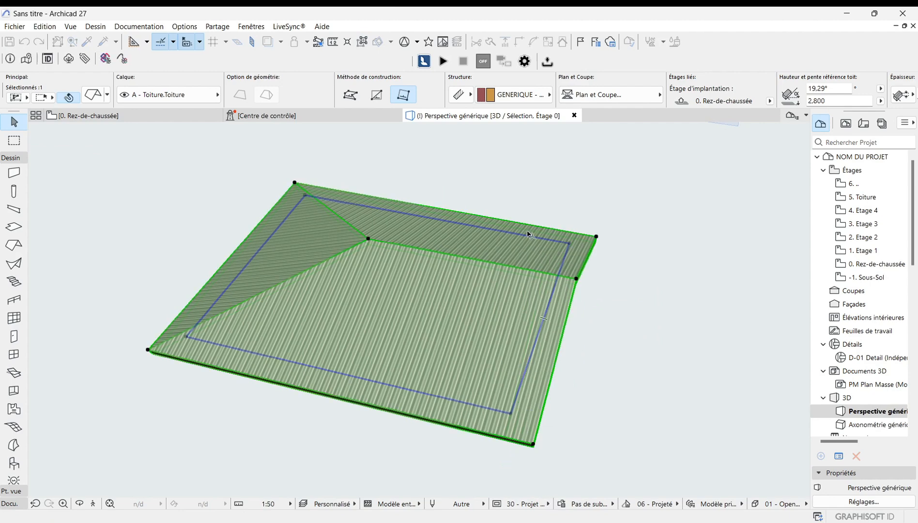
Step: Orbit and zoom around the roof to examine its reshaped right side in 3D
{"action": "scroll", "coordinate": [528, 235], "scroll_direction": "down", "scroll_amount": 2}
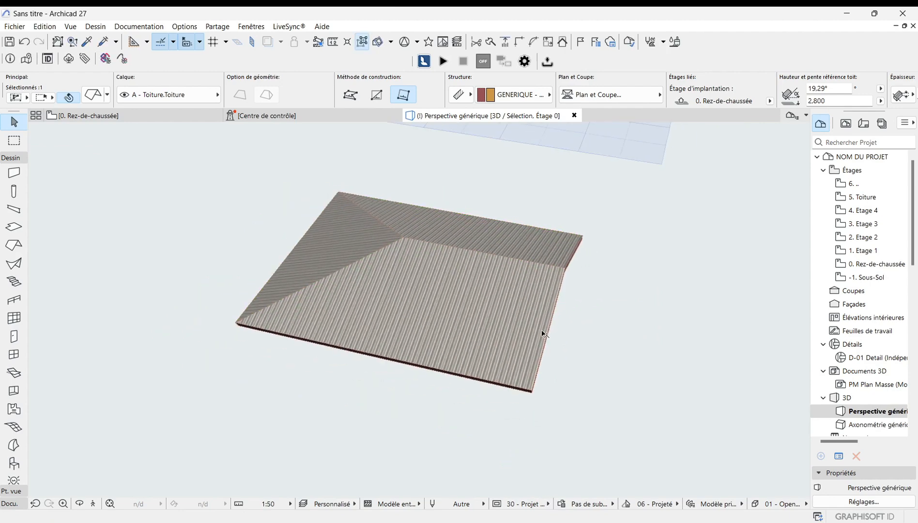
{"action": "left_click", "coordinate": [80, 504]}
{"action": "left_click_drag", "start_coordinate": [420, 307], "coordinate": [354, 301]}
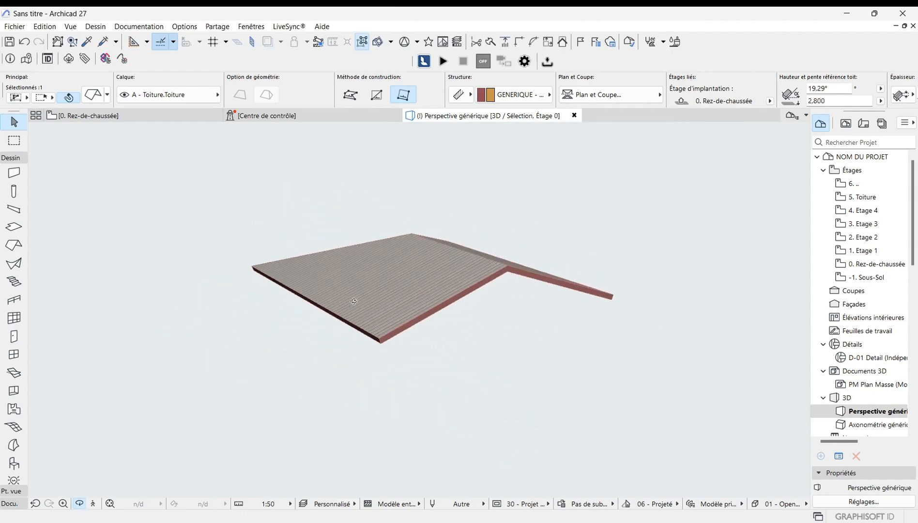
{"action": "left_click_drag", "start_coordinate": [500, 287], "coordinate": [435, 309]}
{"action": "key", "text": "Escape"}
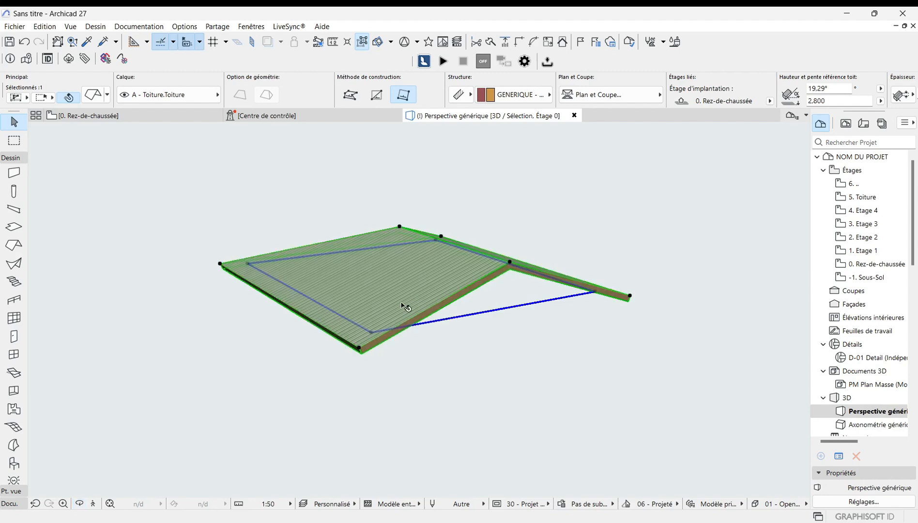
{"action": "scroll", "coordinate": [567, 315], "scroll_direction": "up", "scroll_amount": 2}
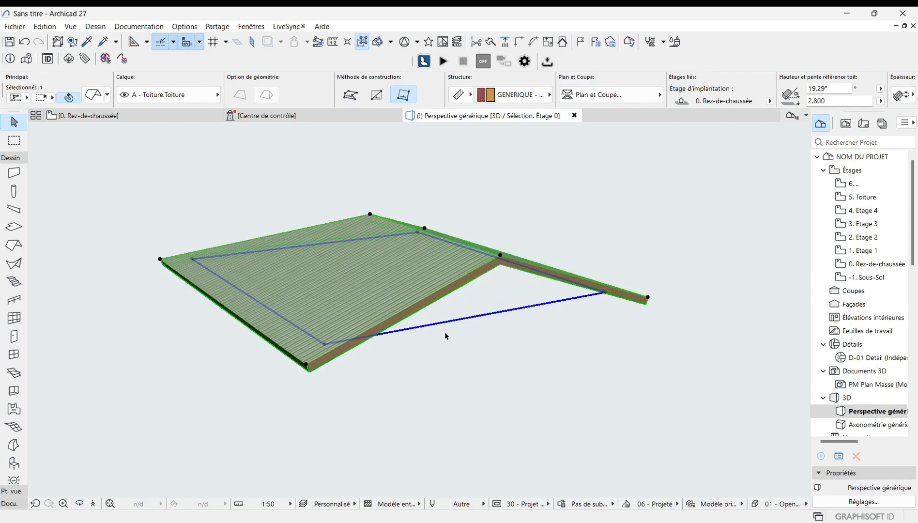
{"action": "scroll", "coordinate": [446, 336], "scroll_direction": "down", "scroll_amount": 1}
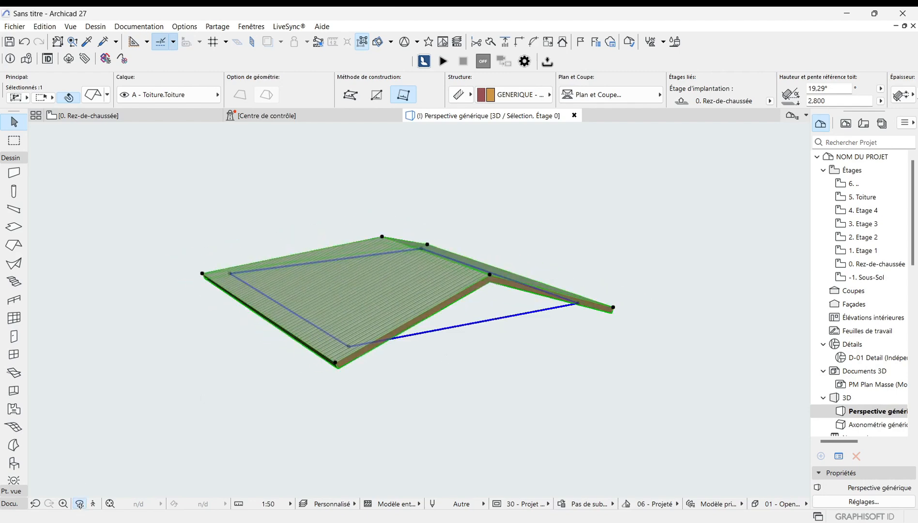
{"action": "middle_click_drag", "start_coordinate": [335, 298], "coordinate": [501, 331], "text": "shift"}
{"action": "scroll", "coordinate": [553, 252], "scroll_direction": "up", "scroll_amount": 2}
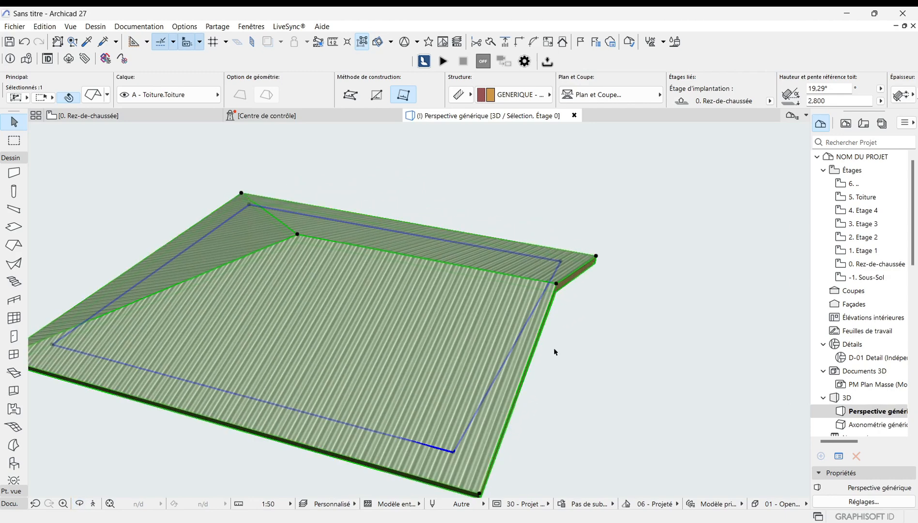
{"action": "scroll", "coordinate": [501, 392], "scroll_direction": "up", "scroll_amount": 1}
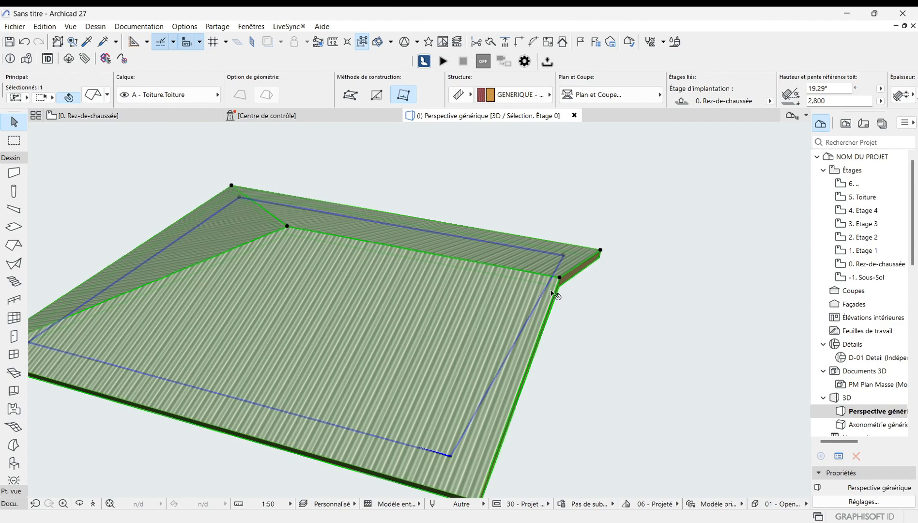
Step: Move the right ridge end point back horizontally to re-form the right hip plane
{"action": "left_click", "coordinate": [560, 279]}
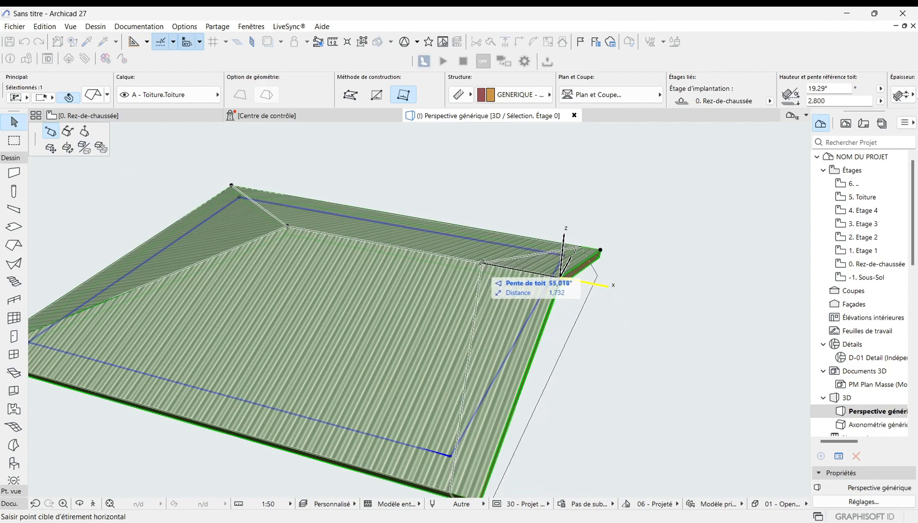
{"action": "left_click", "coordinate": [442, 257]}
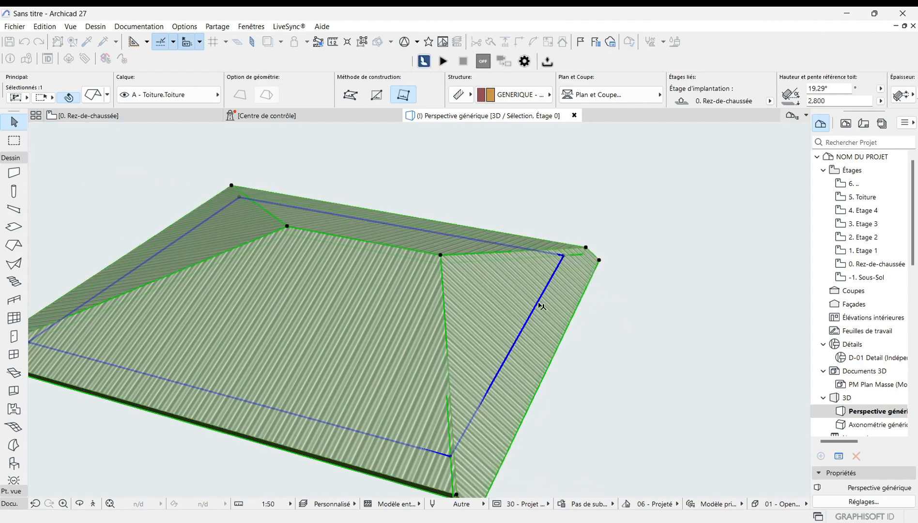
{"action": "scroll", "coordinate": [461, 400], "scroll_direction": "down", "scroll_amount": 1}
{"action": "scroll", "coordinate": [462, 411], "scroll_direction": "up", "scroll_amount": 1}
{"action": "scroll", "coordinate": [469, 415], "scroll_direction": "down", "scroll_amount": 1}
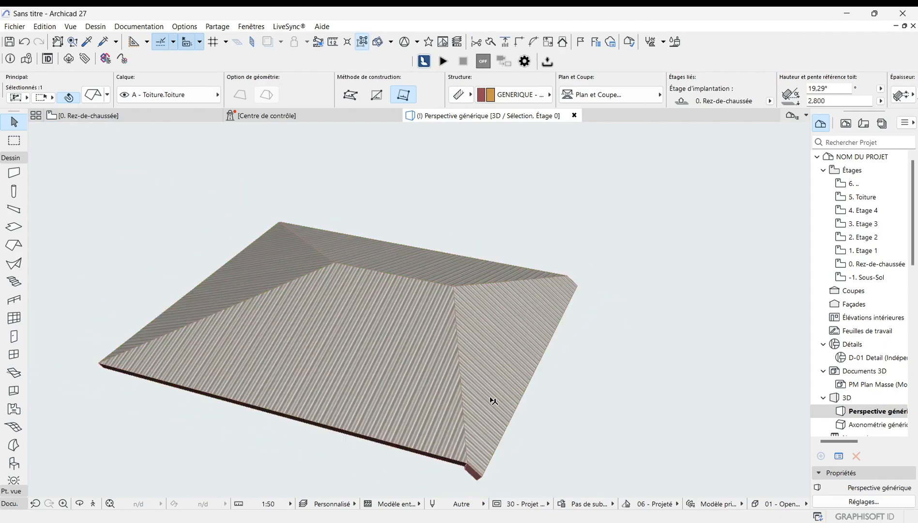
{"action": "scroll", "coordinate": [406, 220], "scroll_direction": "down", "scroll_amount": 1}
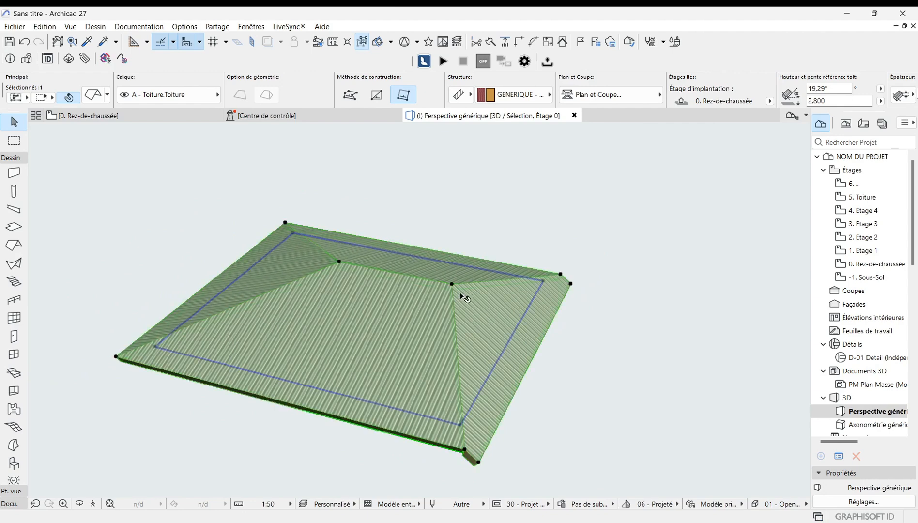
Step: Try to translate the ridge point in 3D, then undo the move
{"action": "left_click", "coordinate": [452, 286]}
{"action": "left_click", "coordinate": [511, 342]}
{"action": "scroll", "coordinate": [466, 334], "scroll_direction": "down", "scroll_amount": 1}
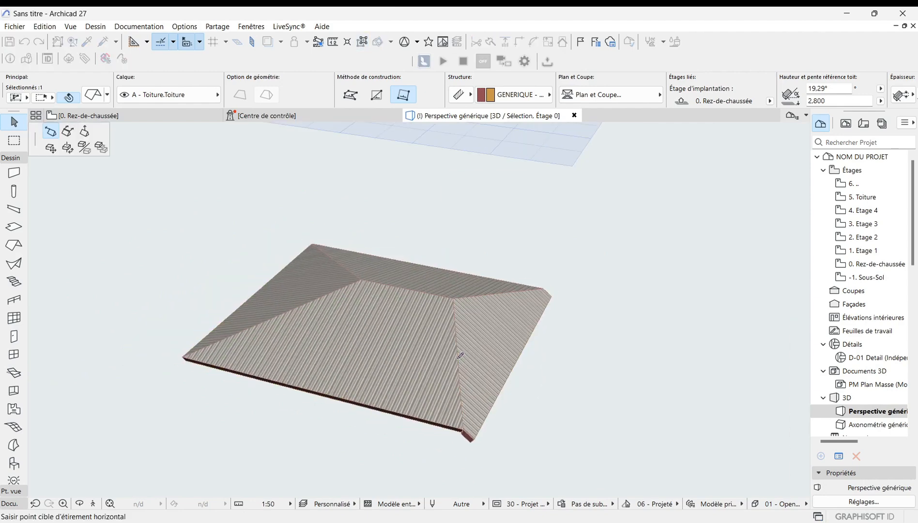
{"action": "left_click", "coordinate": [67, 131]}
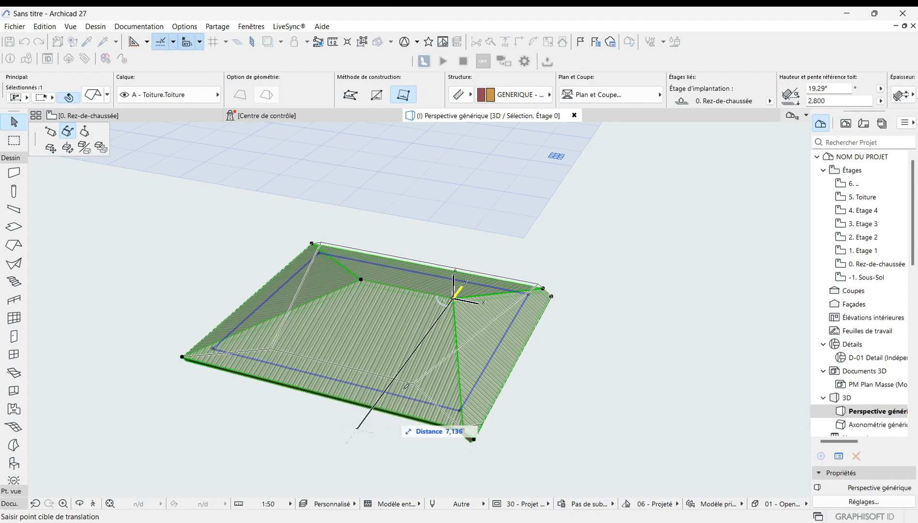
{"action": "left_click", "coordinate": [405, 362]}
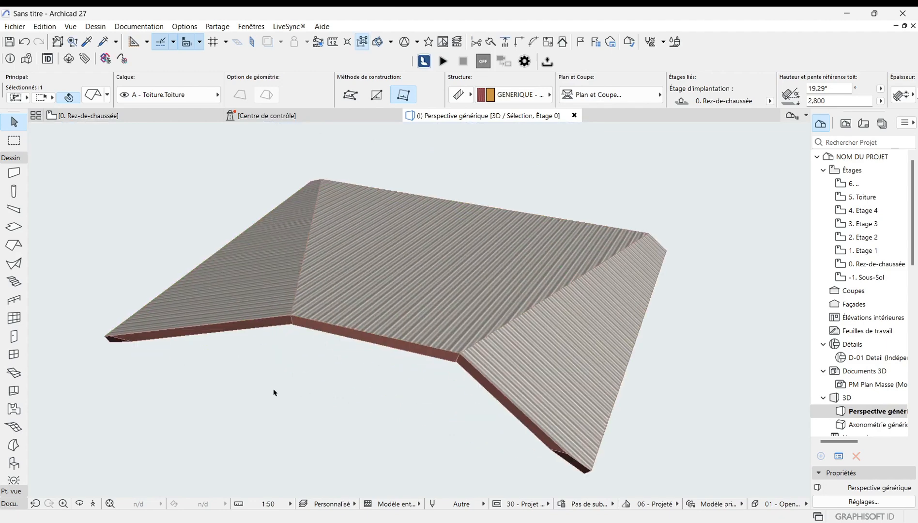
{"action": "key", "text": "ctrl+z"}
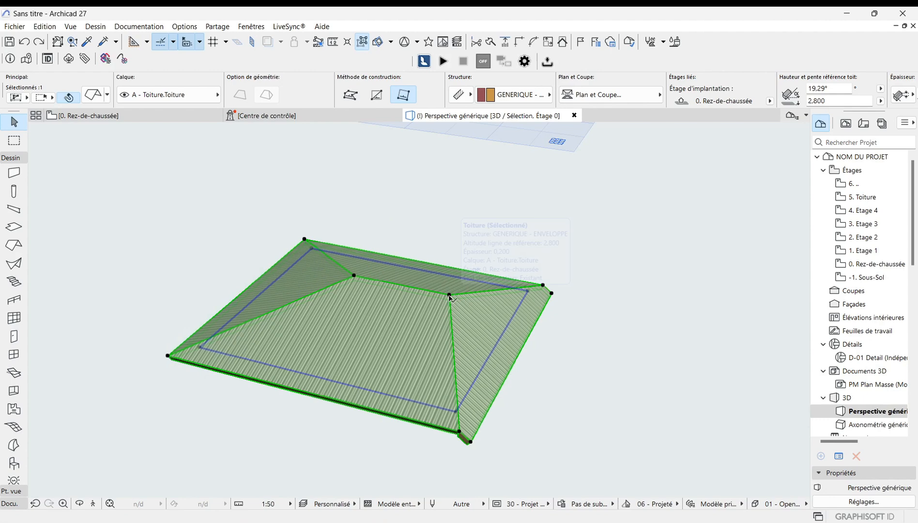
Step: Raise the ridge point's elevation so the roof planes meet at a single raised apex
{"action": "left_click", "coordinate": [450, 295]}
{"action": "left_click", "coordinate": [536, 355]}
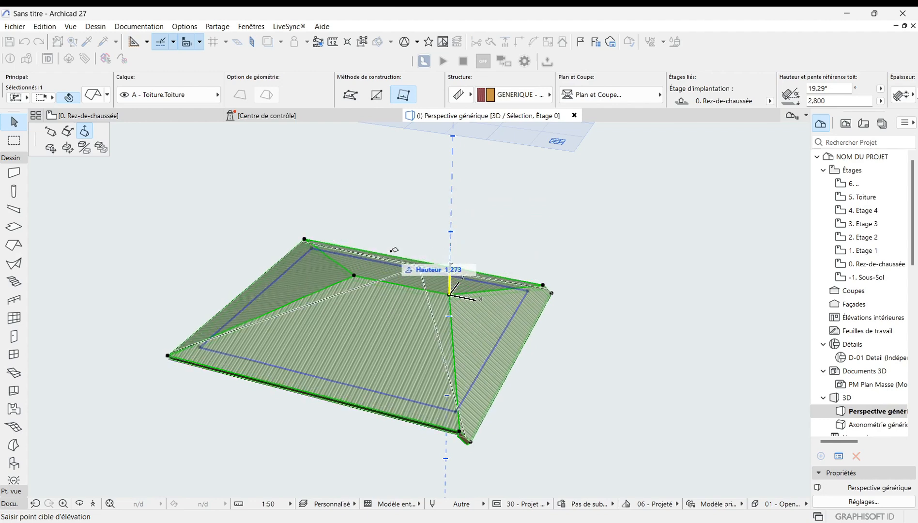
{"action": "scroll", "coordinate": [382, 328], "scroll_direction": "up", "scroll_amount": 5}
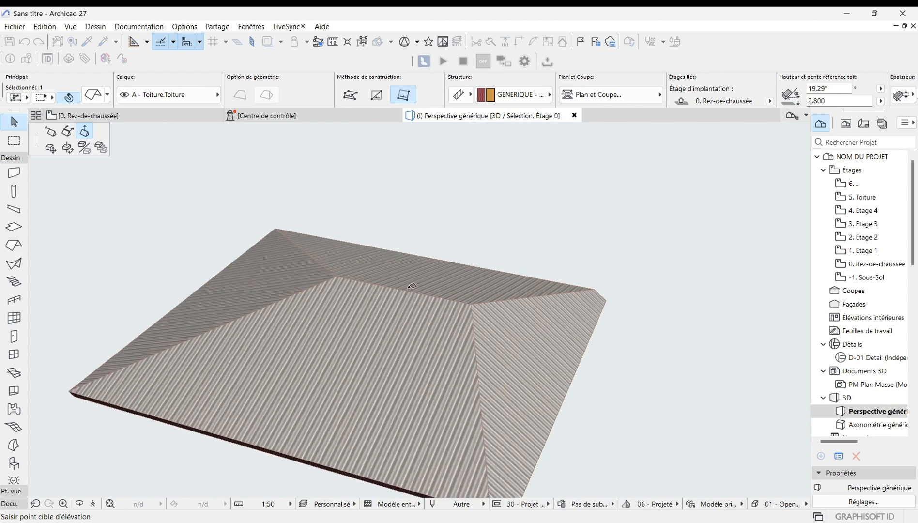
{"action": "scroll", "coordinate": [382, 328], "scroll_direction": "down", "scroll_amount": 5}
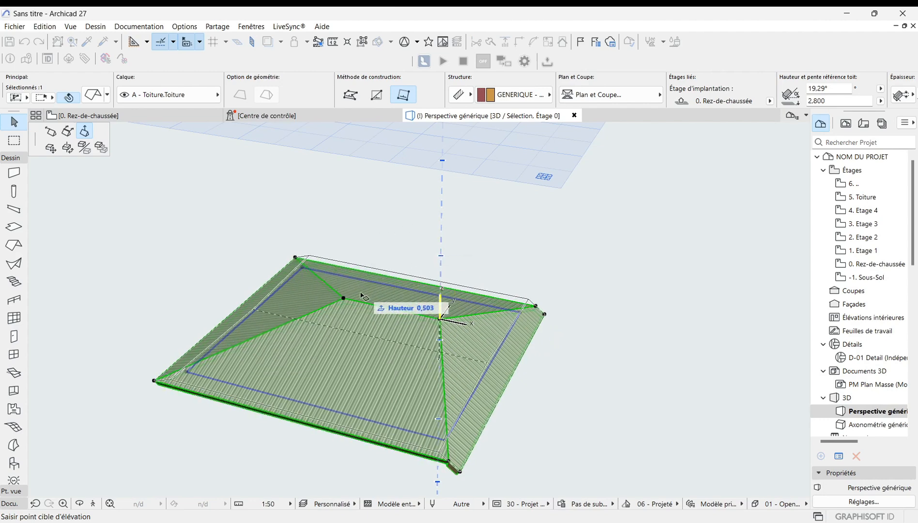
{"action": "left_click", "coordinate": [378, 224]}
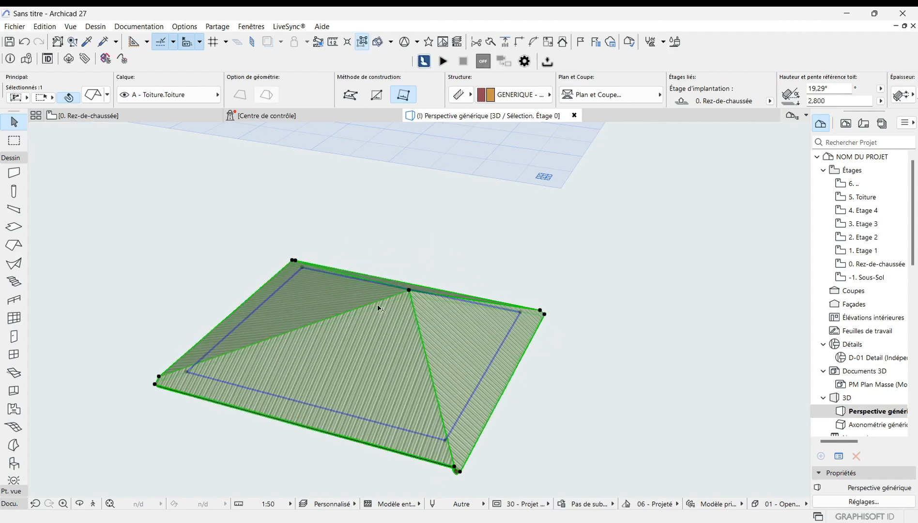
Step: Orbit and zoom around the roof, including from below, to examine the new apex shape in 3D
{"action": "scroll", "coordinate": [376, 302], "scroll_direction": "up", "scroll_amount": 3}
{"action": "middle_click_drag", "start_coordinate": [427, 266], "coordinate": [415, 345], "text": "shift"}
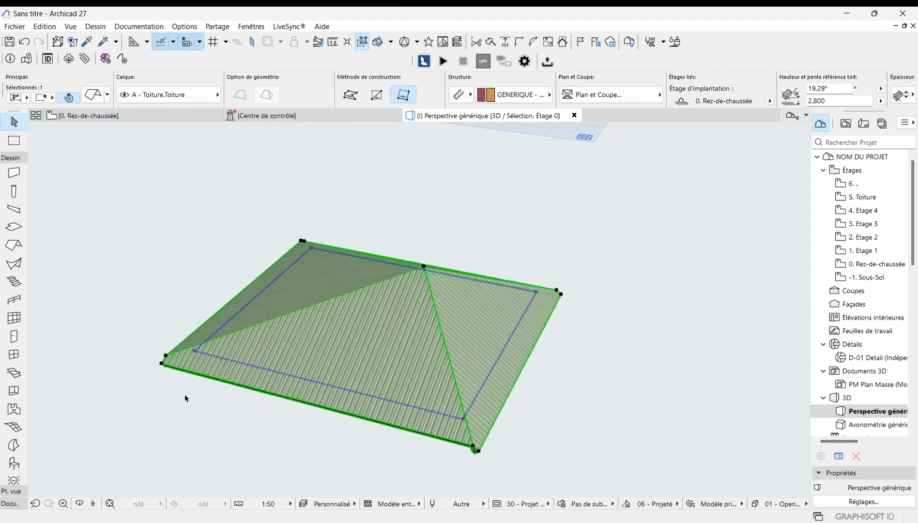
{"action": "middle_click_drag", "start_coordinate": [475, 321], "coordinate": [418, 323], "text": "shift"}
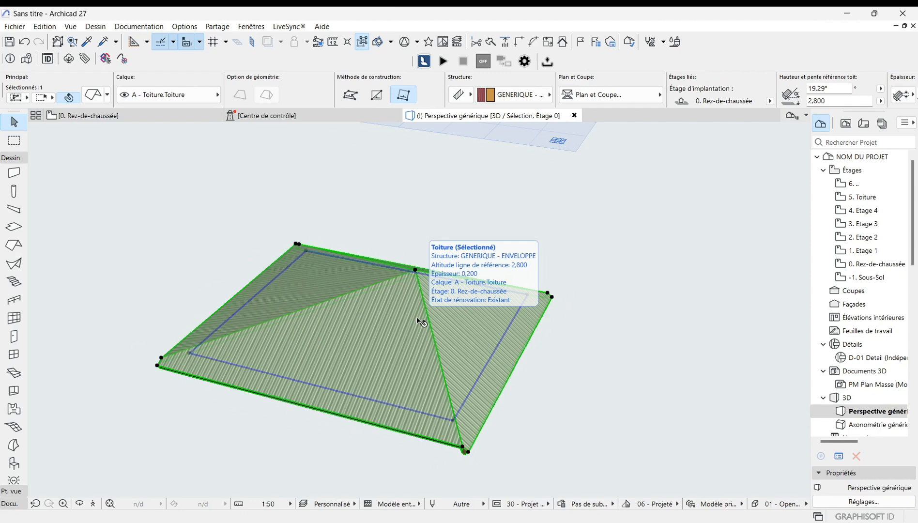
{"action": "middle_click_drag", "start_coordinate": [418, 321], "coordinate": [296, 207], "text": "shift"}
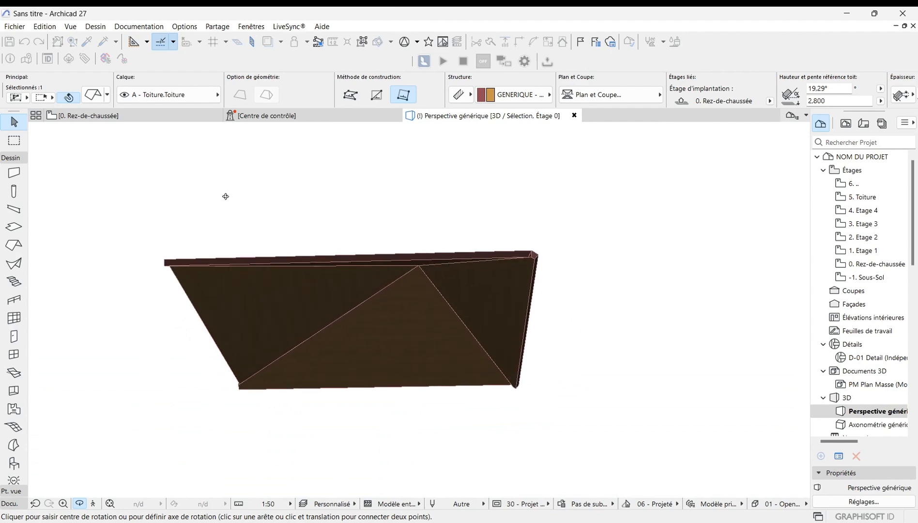
{"action": "middle_click_drag", "start_coordinate": [226, 196], "coordinate": [283, 324], "text": "shift"}
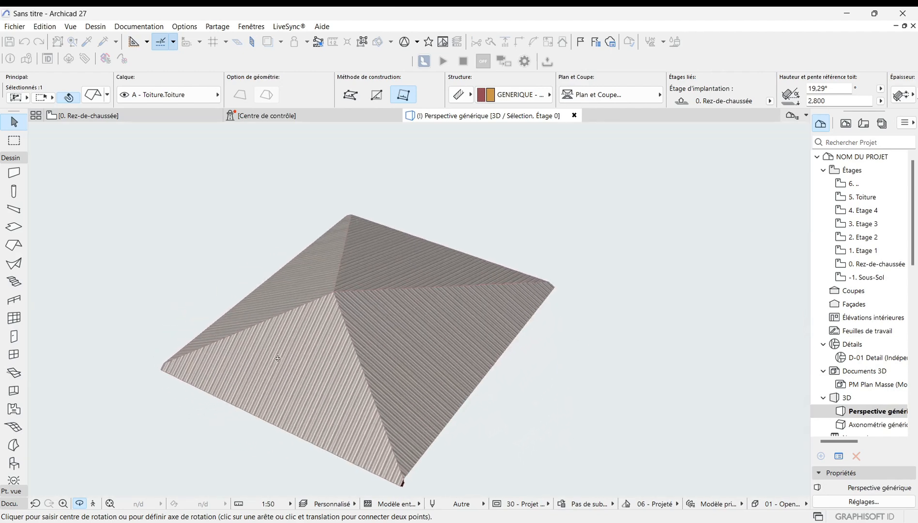
{"action": "middle_click_drag", "start_coordinate": [278, 359], "coordinate": [437, 370], "text": "shift"}
{"action": "middle_click_drag", "start_coordinate": [524, 344], "coordinate": [404, 360], "text": "shift"}
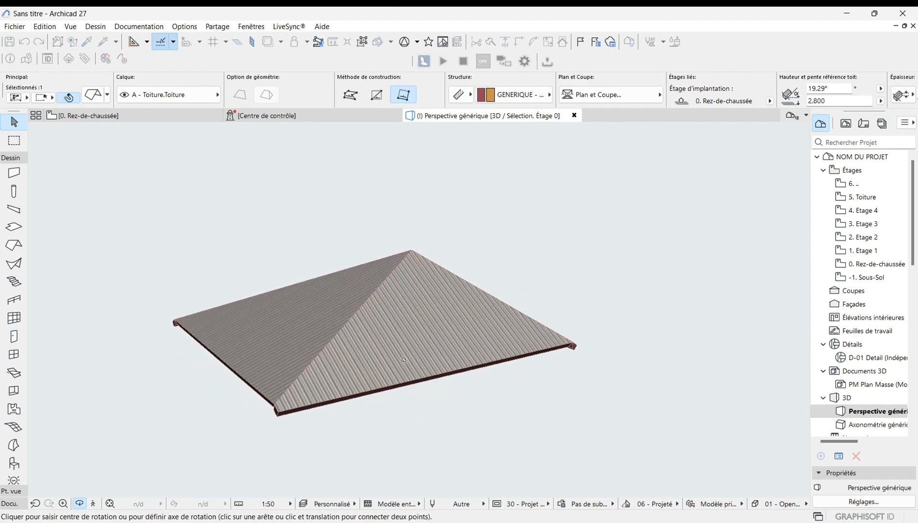
{"action": "middle_click_drag", "start_coordinate": [312, 345], "coordinate": [432, 357], "text": "shift"}
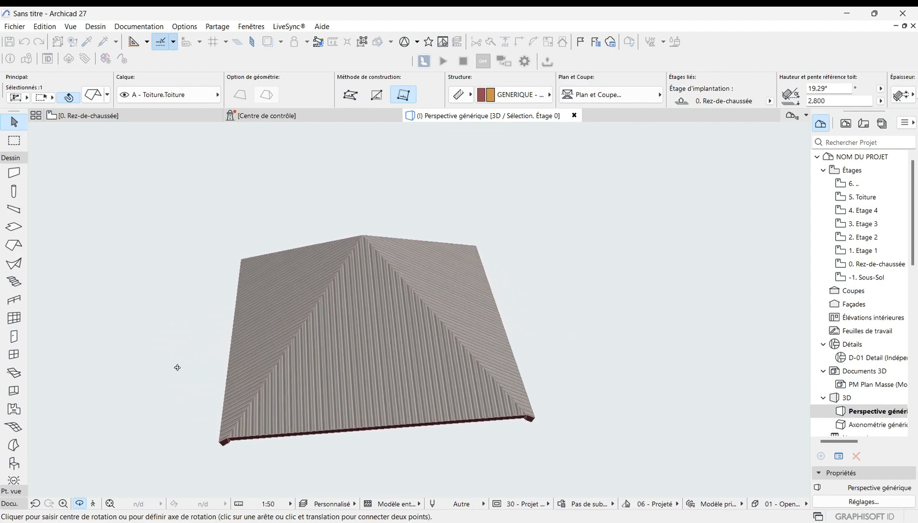
{"action": "middle_click_drag", "start_coordinate": [177, 368], "coordinate": [407, 366], "text": "shift"}
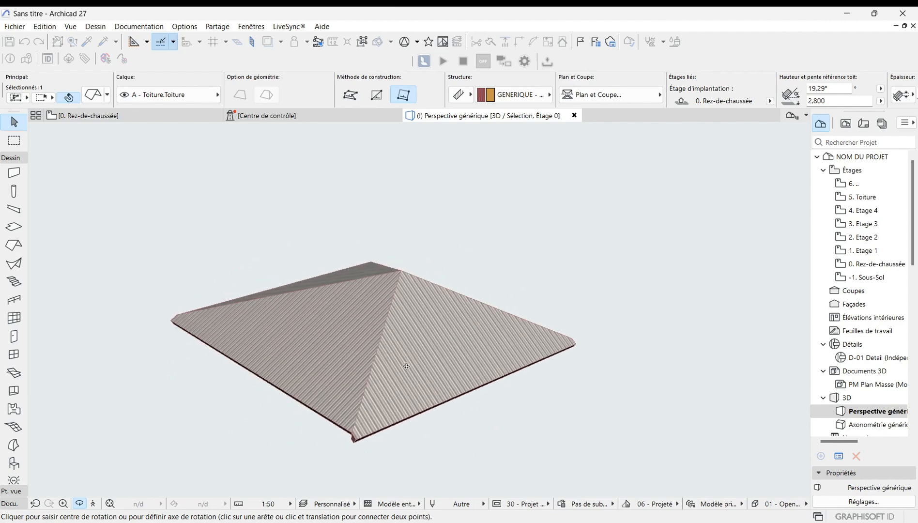
{"action": "middle_click_drag", "start_coordinate": [382, 326], "coordinate": [138, 339], "text": "shift"}
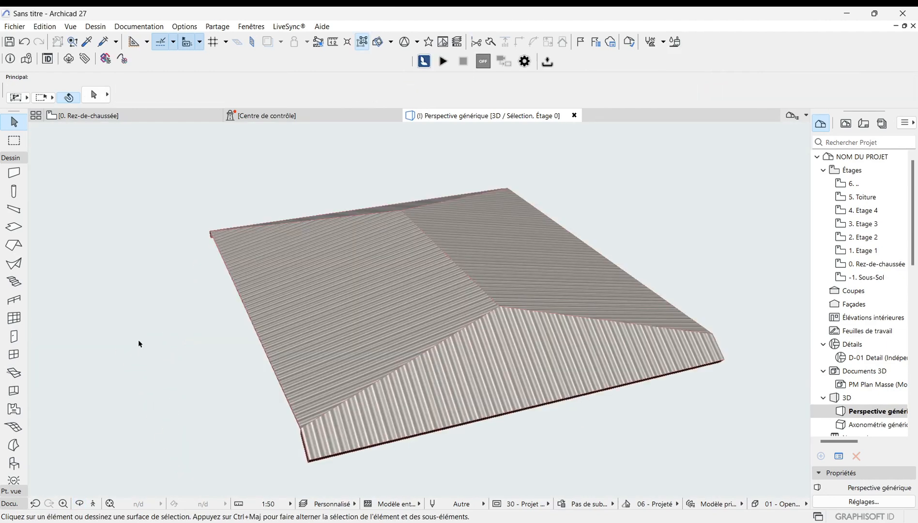
Step: Insert a new node on the roof's left eave edge and pull it outward about 0.6 m
{"action": "left_click", "coordinate": [329, 314]}
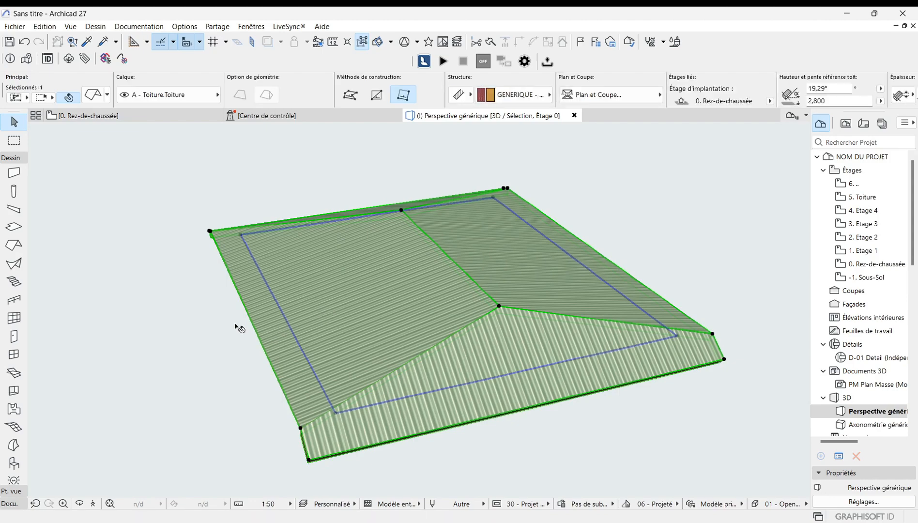
{"action": "scroll", "coordinate": [240, 315], "scroll_direction": "up", "scroll_amount": 3}
{"action": "scroll", "coordinate": [273, 336], "scroll_direction": "up", "scroll_amount": 3}
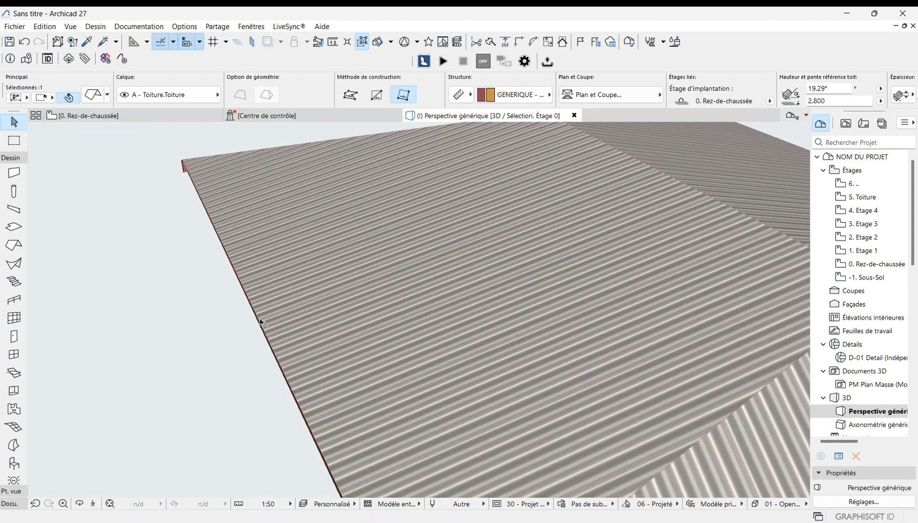
{"action": "left_click", "coordinate": [262, 329]}
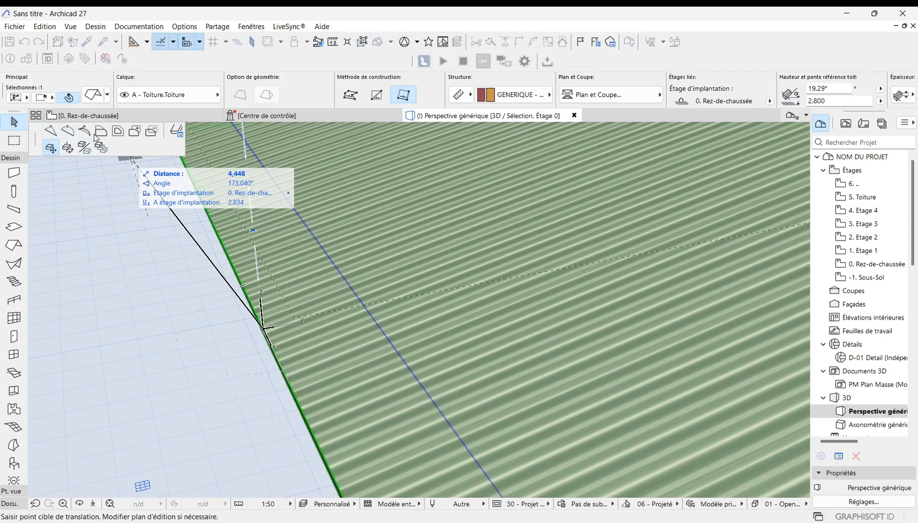
{"action": "scroll", "coordinate": [351, 342], "scroll_direction": "down", "scroll_amount": 2}
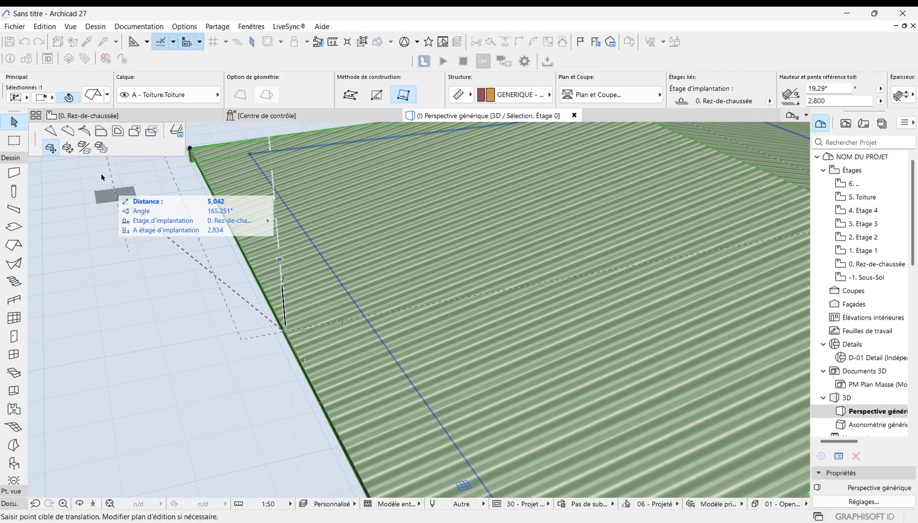
{"action": "left_click", "coordinate": [51, 131]}
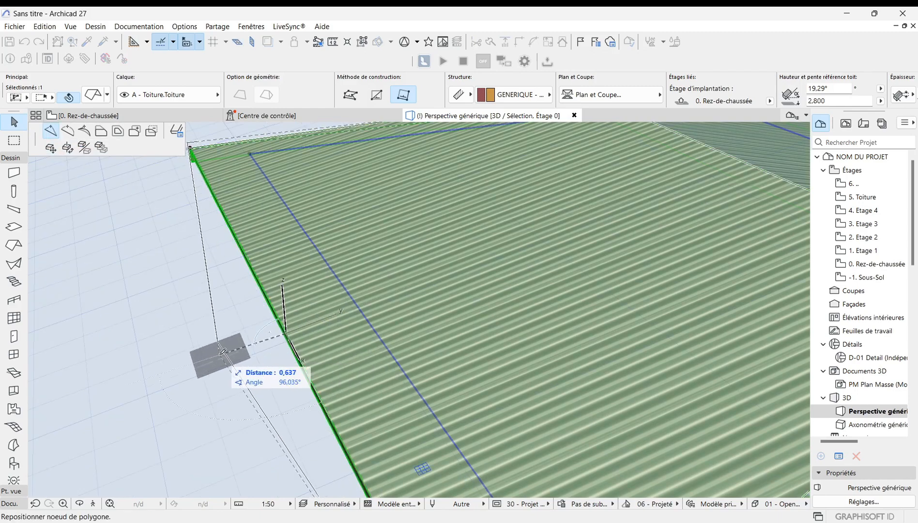
{"action": "left_click", "coordinate": [206, 356]}
{"action": "scroll", "coordinate": [344, 310], "scroll_direction": "down", "scroll_amount": 5}
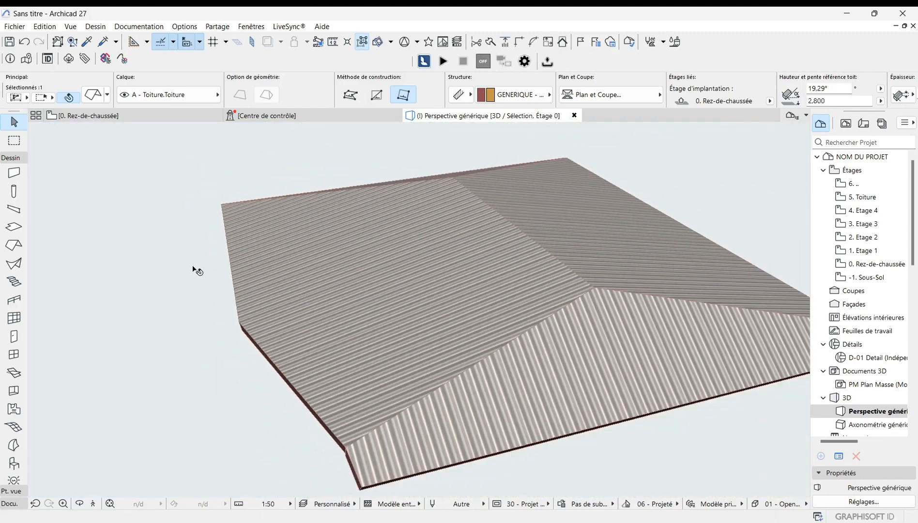
{"action": "key", "text": "Escape"}
{"action": "scroll", "coordinate": [316, 317], "scroll_direction": "up", "scroll_amount": 5}
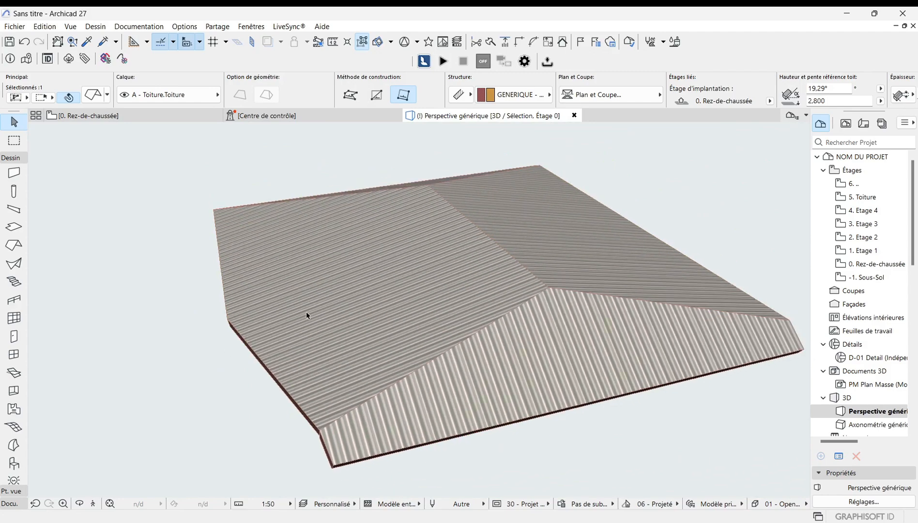
{"action": "left_click", "coordinate": [237, 321]}
{"action": "left_click", "coordinate": [222, 322]}
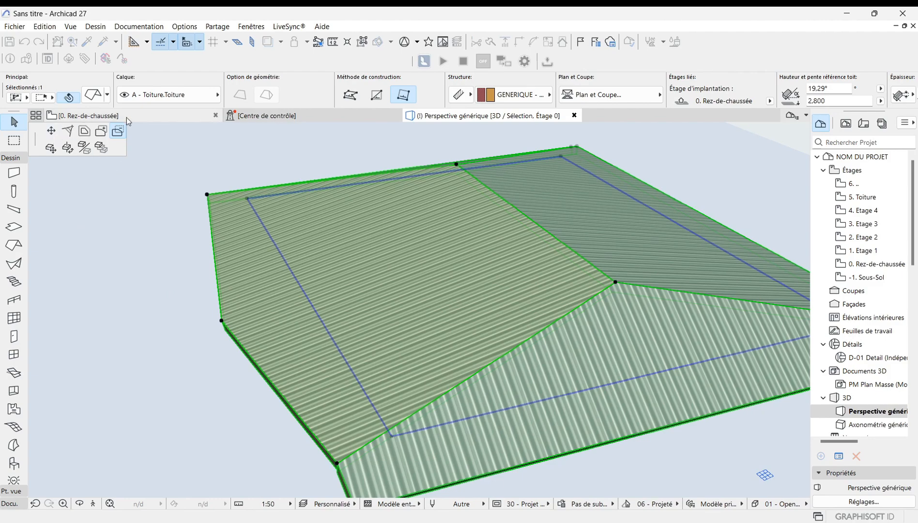
{"action": "left_click", "coordinate": [183, 366]}
{"action": "scroll", "coordinate": [185, 361], "scroll_direction": "down", "scroll_amount": 4}
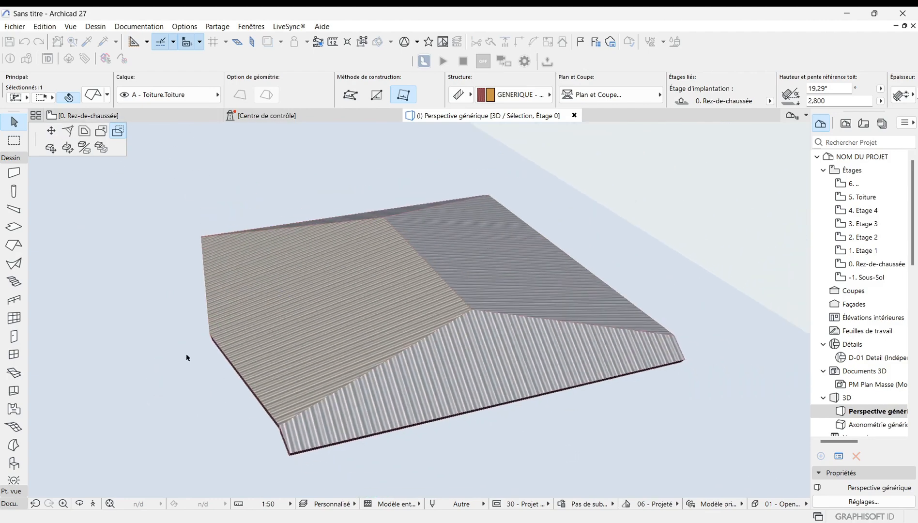
{"action": "scroll", "coordinate": [231, 335], "scroll_direction": "up", "scroll_amount": 1}
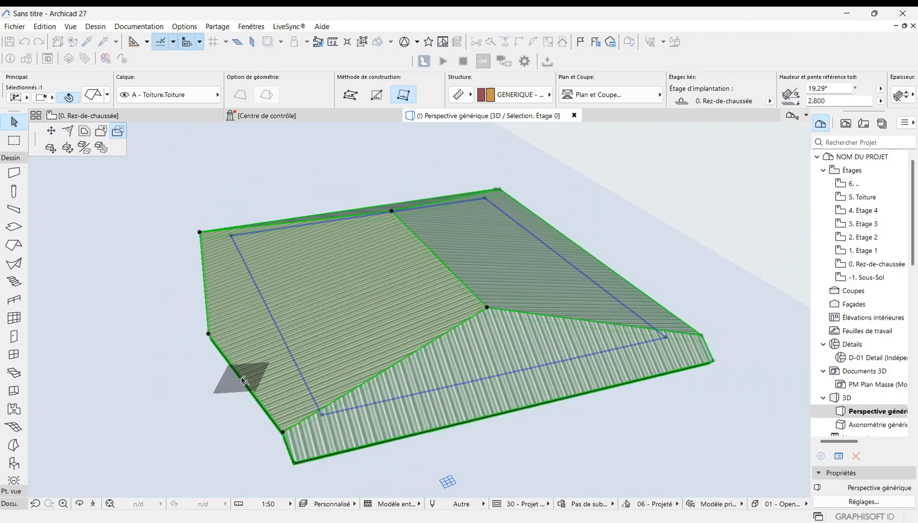
{"action": "left_click", "coordinate": [242, 378]}
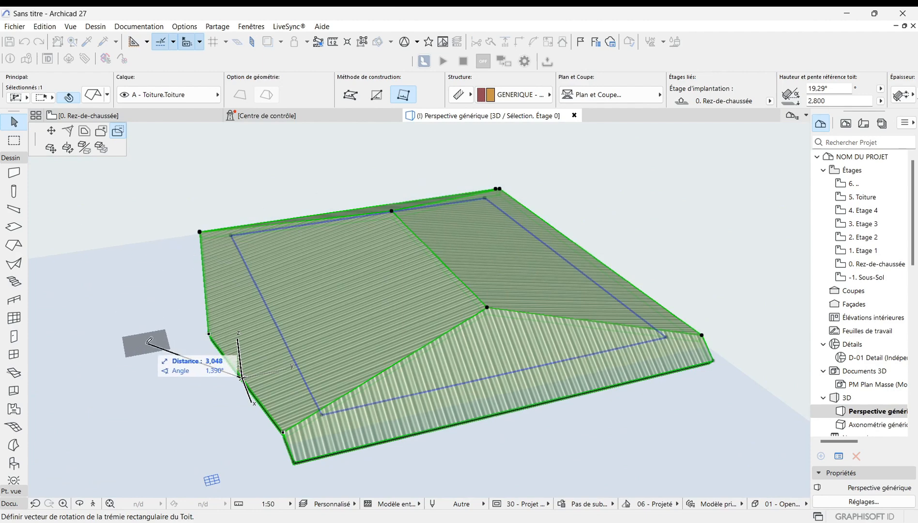
{"action": "key", "text": "Escape"}
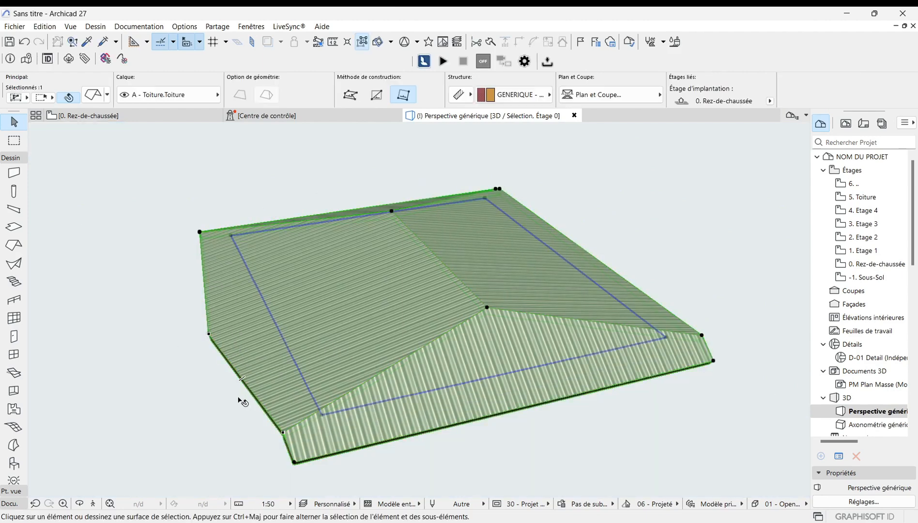
Step: Try to curve the roof's left edge into an arc
{"action": "scroll", "coordinate": [200, 231], "scroll_direction": "up", "scroll_amount": 5}
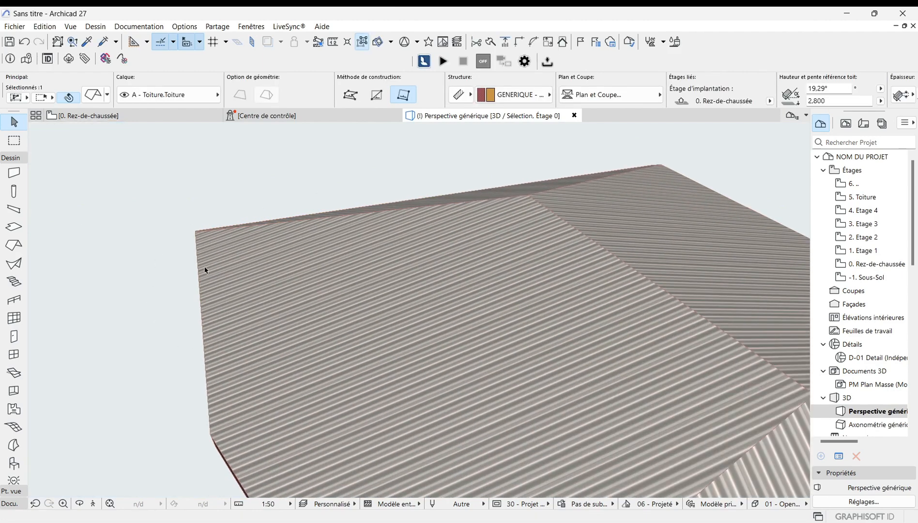
{"action": "left_click", "coordinate": [200, 299]}
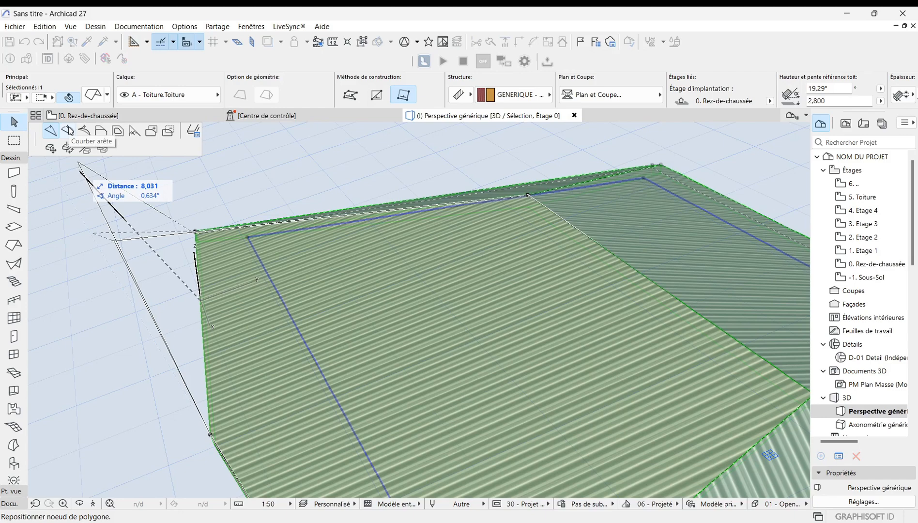
{"action": "left_click", "coordinate": [67, 131]}
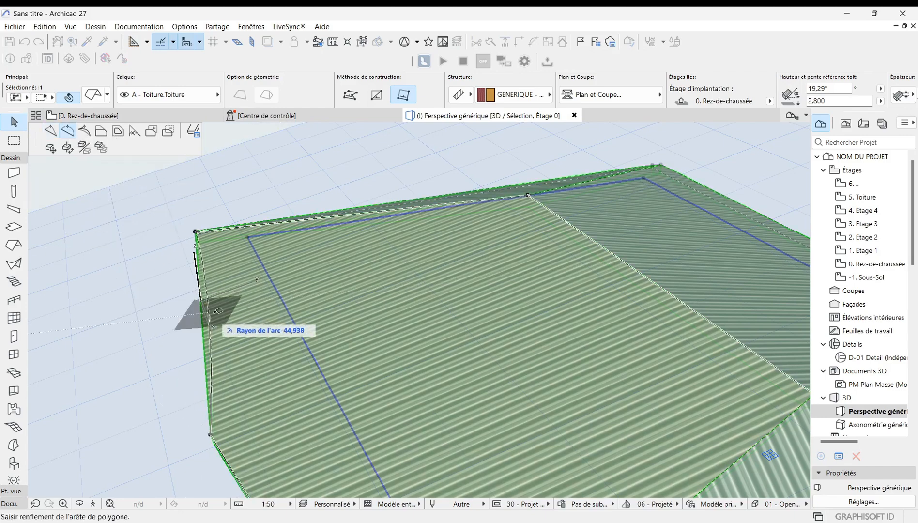
{"action": "left_click", "coordinate": [234, 314]}
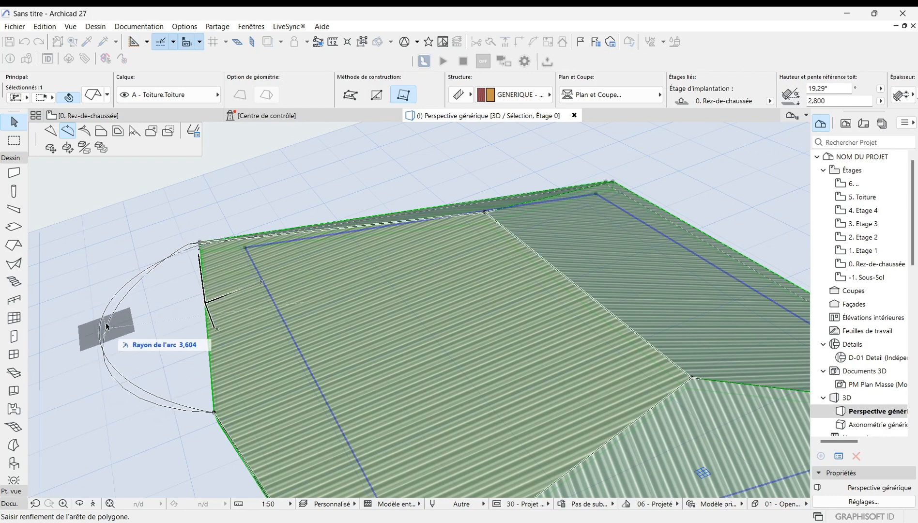
Step: Offset the roof's left edge outward to extend the roof on that side
{"action": "left_click", "coordinate": [84, 132]}
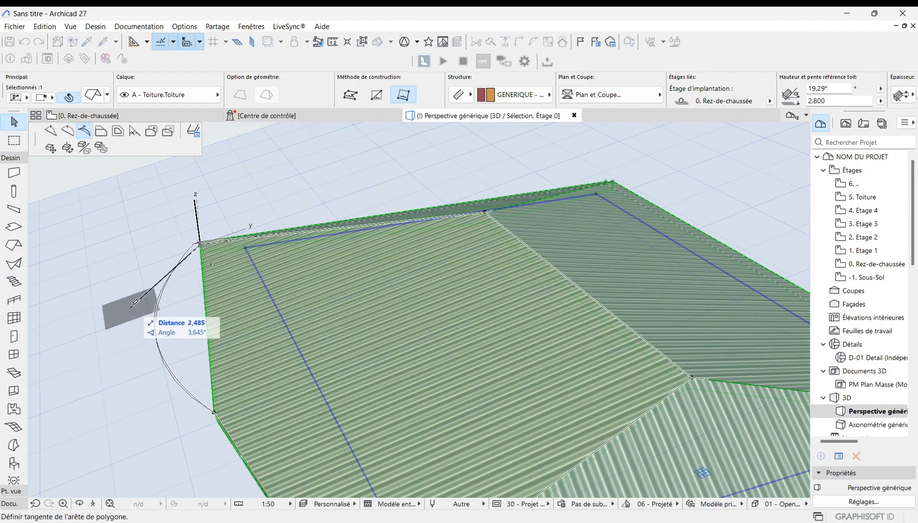
{"action": "left_click", "coordinate": [101, 132]}
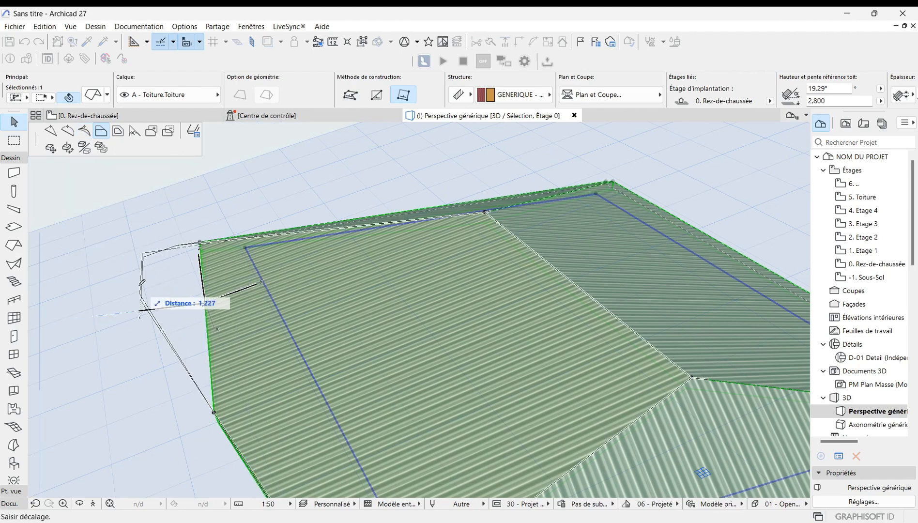
{"action": "left_click", "coordinate": [151, 298]}
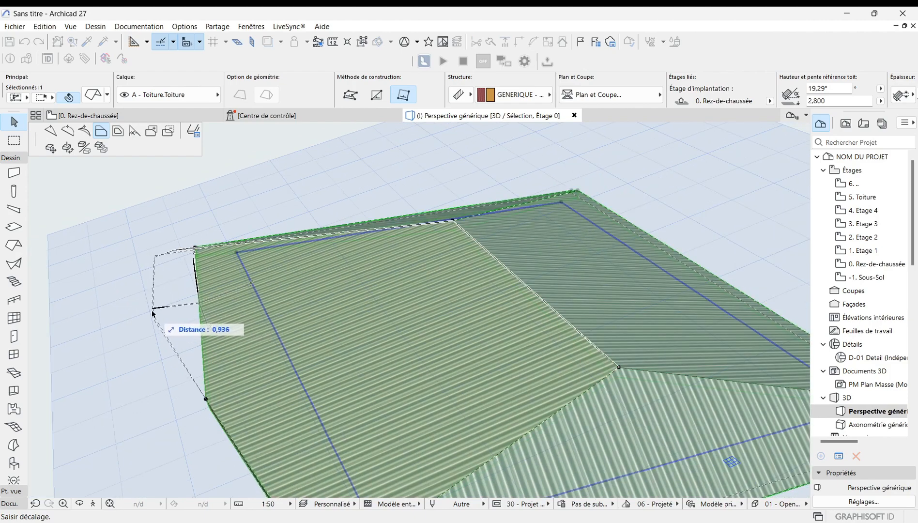
{"action": "scroll", "coordinate": [132, 294], "scroll_direction": "down", "scroll_amount": 2}
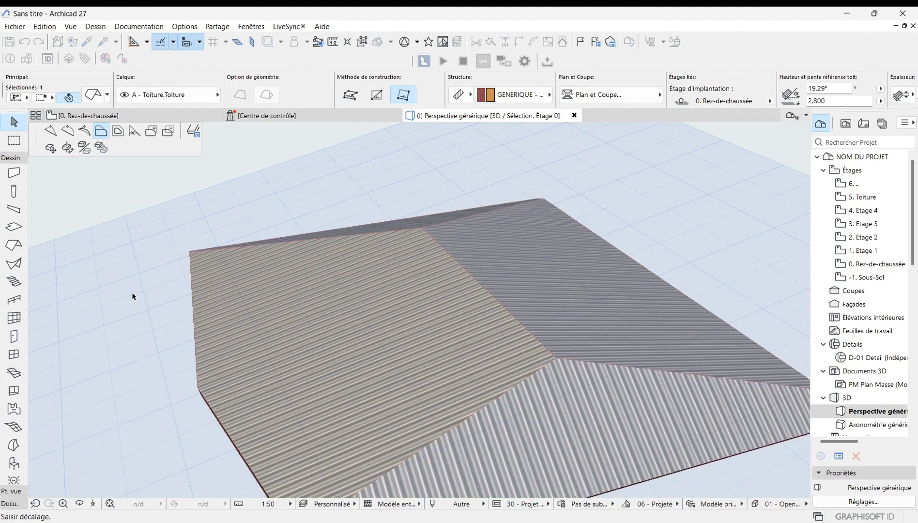
{"action": "scroll", "coordinate": [165, 361], "scroll_direction": "down", "scroll_amount": 1}
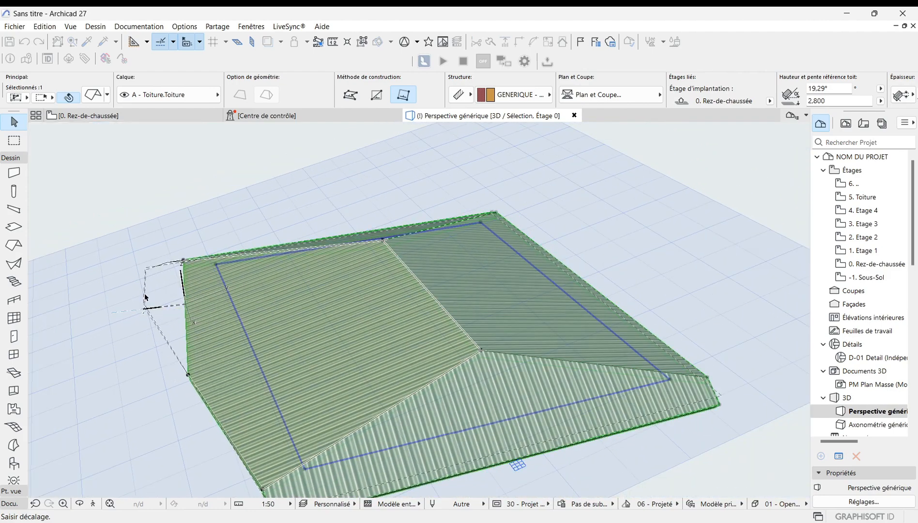
{"action": "left_click", "coordinate": [140, 279]}
{"action": "scroll", "coordinate": [141, 279], "scroll_direction": "up", "scroll_amount": 3}
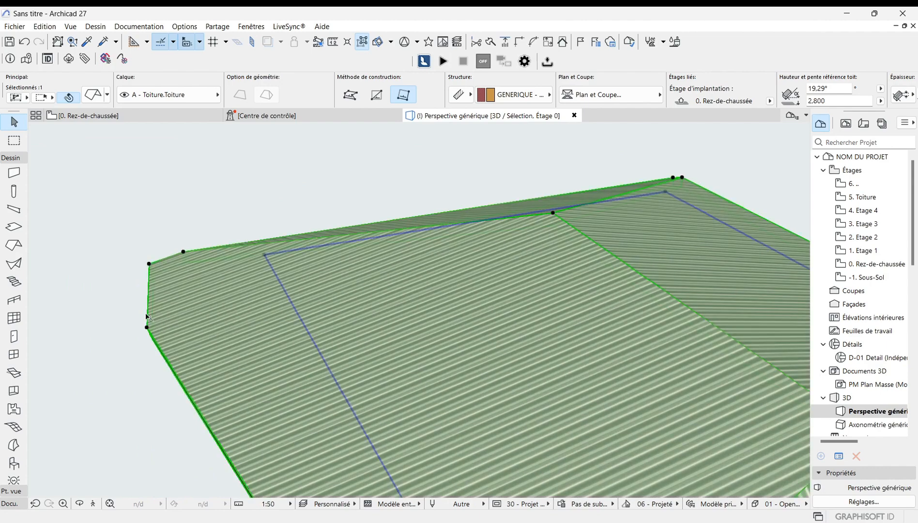
{"action": "scroll", "coordinate": [154, 316], "scroll_direction": "up", "scroll_amount": 2}
{"action": "scroll", "coordinate": [187, 331], "scroll_direction": "down", "scroll_amount": 2}
{"action": "scroll", "coordinate": [189, 334], "scroll_direction": "down", "scroll_amount": 1}
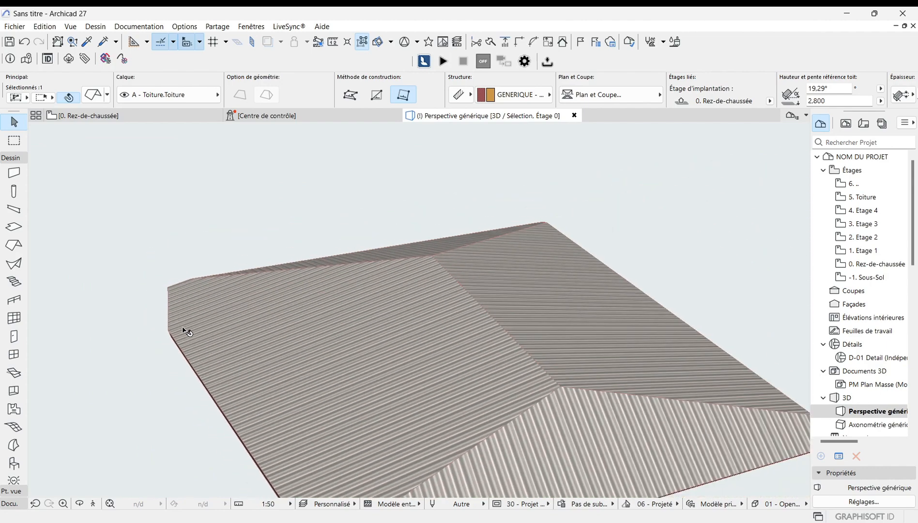
Step: Extend the roof's short left edge outward with Extend Neighbouring Edges so the adjoining eave edges meet at a single corner
{"action": "scroll", "coordinate": [209, 402], "scroll_direction": "down", "scroll_amount": 2}
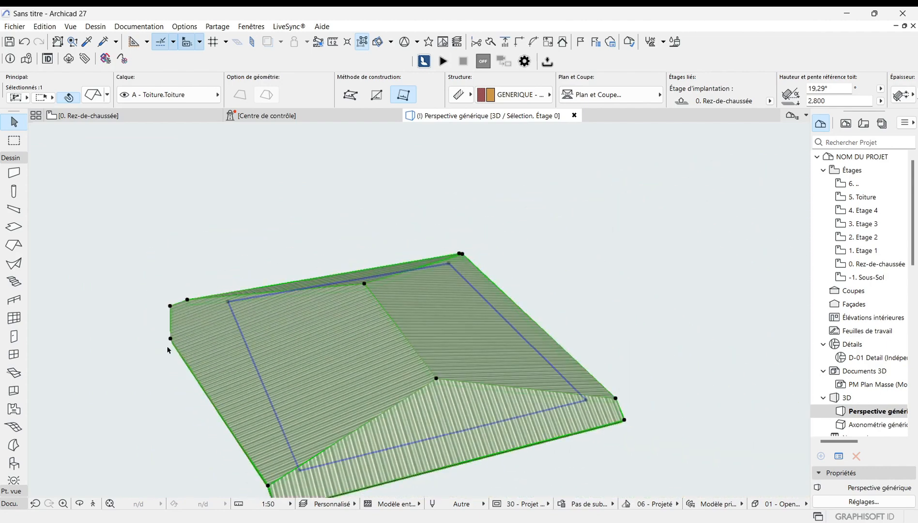
{"action": "scroll", "coordinate": [180, 401], "scroll_direction": "up", "scroll_amount": 2}
{"action": "scroll", "coordinate": [187, 334], "scroll_direction": "up", "scroll_amount": 2}
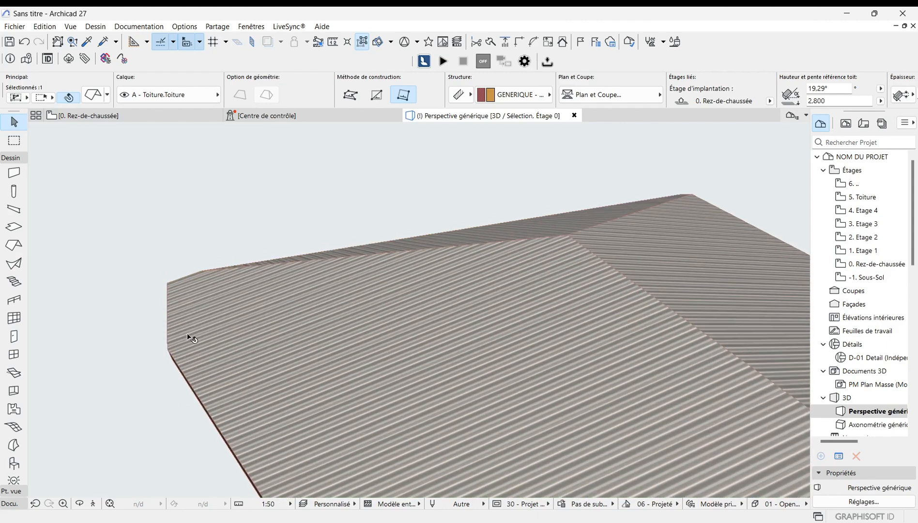
{"action": "scroll", "coordinate": [210, 419], "scroll_direction": "down", "scroll_amount": 1}
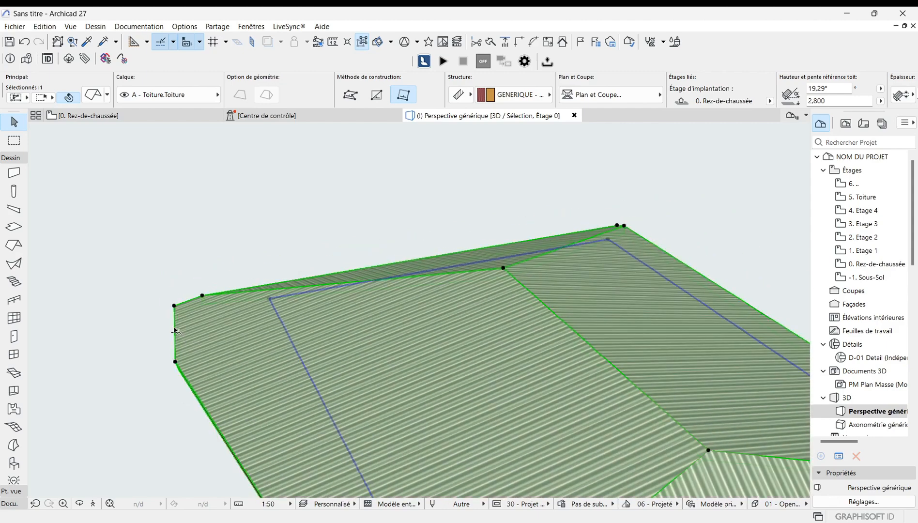
{"action": "left_click", "coordinate": [175, 331]}
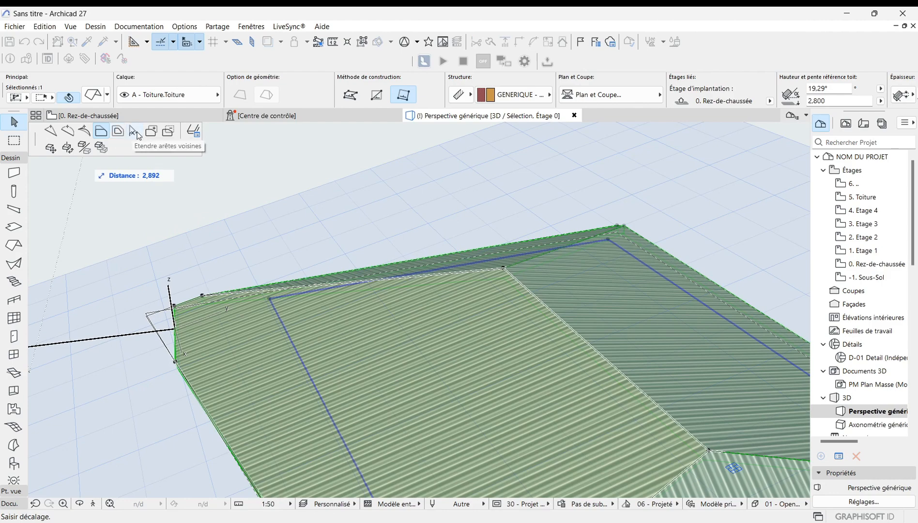
{"action": "left_click", "coordinate": [160, 336]}
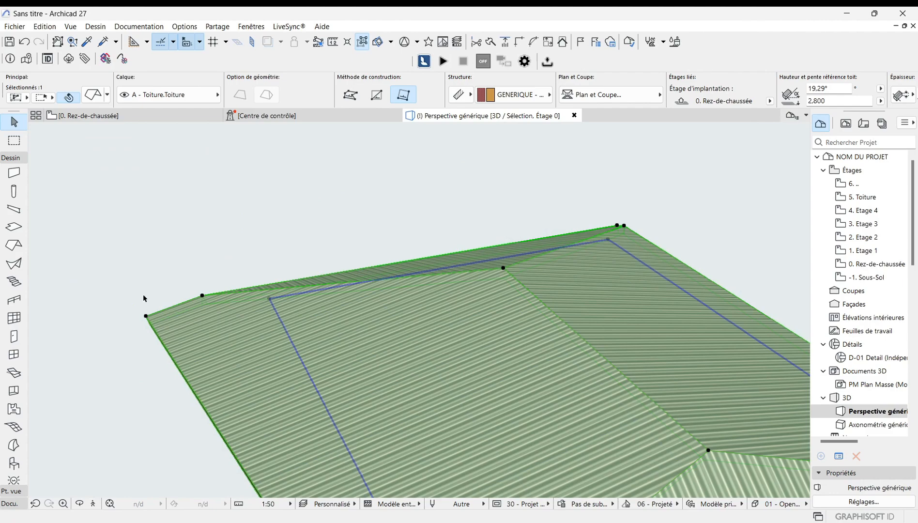
Step: Start repositioning a node on the roof's lower-left eave edge
{"action": "scroll", "coordinate": [232, 299], "scroll_direction": "down", "scroll_amount": 3}
{"action": "scroll", "coordinate": [154, 321], "scroll_direction": "up", "scroll_amount": 2}
{"action": "scroll", "coordinate": [248, 332], "scroll_direction": "down", "scroll_amount": 1}
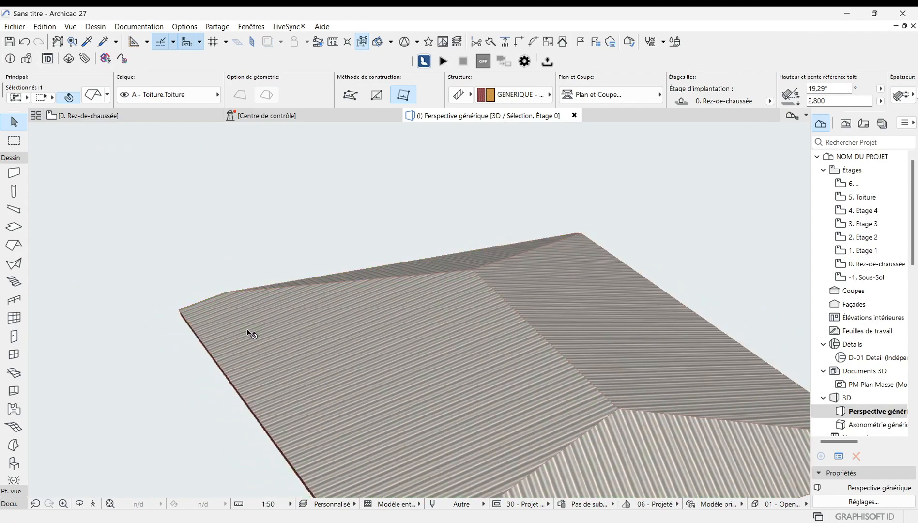
{"action": "scroll", "coordinate": [179, 310], "scroll_direction": "up", "scroll_amount": 3}
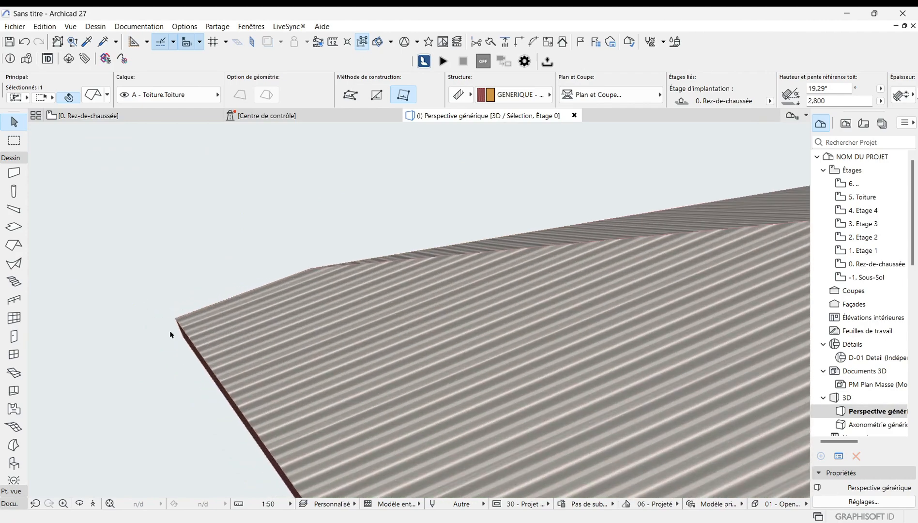
{"action": "scroll", "coordinate": [171, 334], "scroll_direction": "down", "scroll_amount": 5}
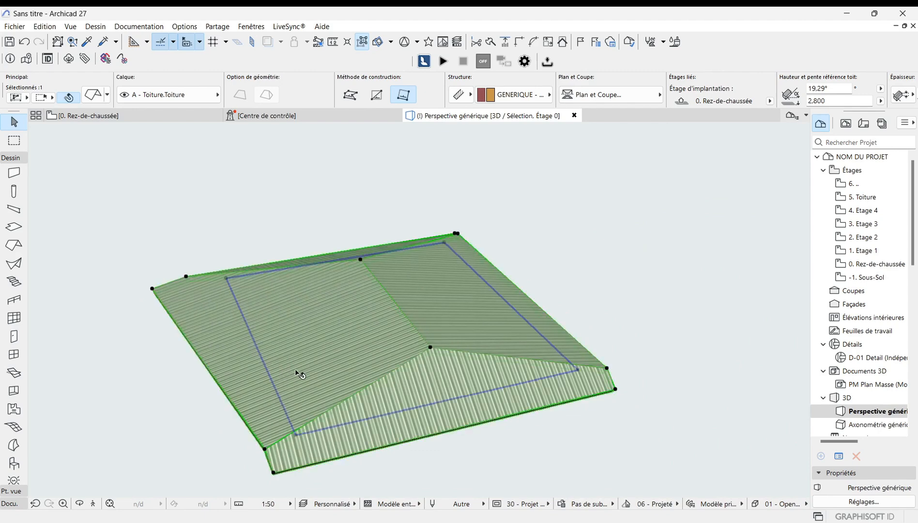
{"action": "left_click", "coordinate": [295, 368]}
{"action": "key", "text": "Escape"}
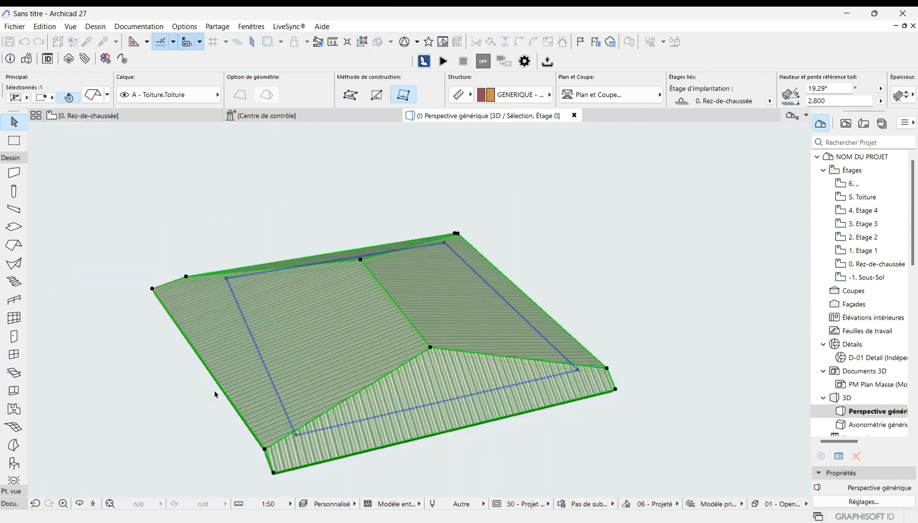
{"action": "left_click", "coordinate": [219, 387]}
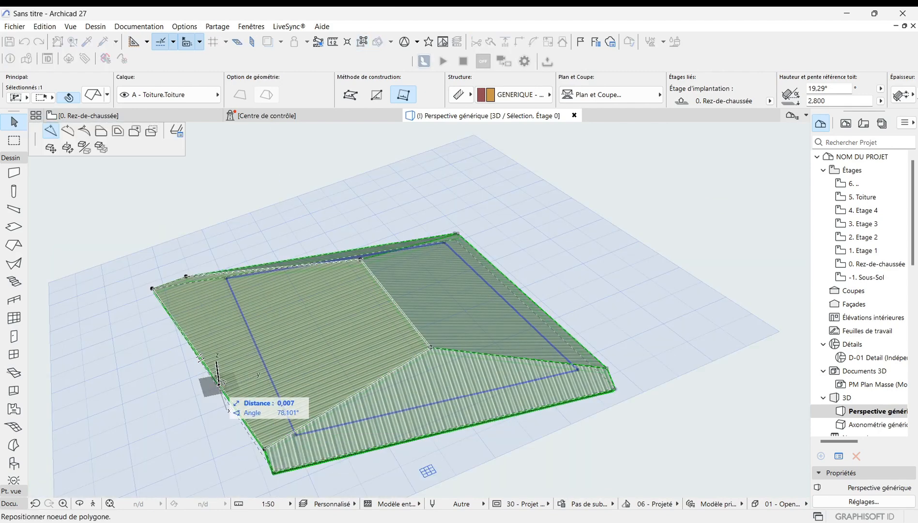
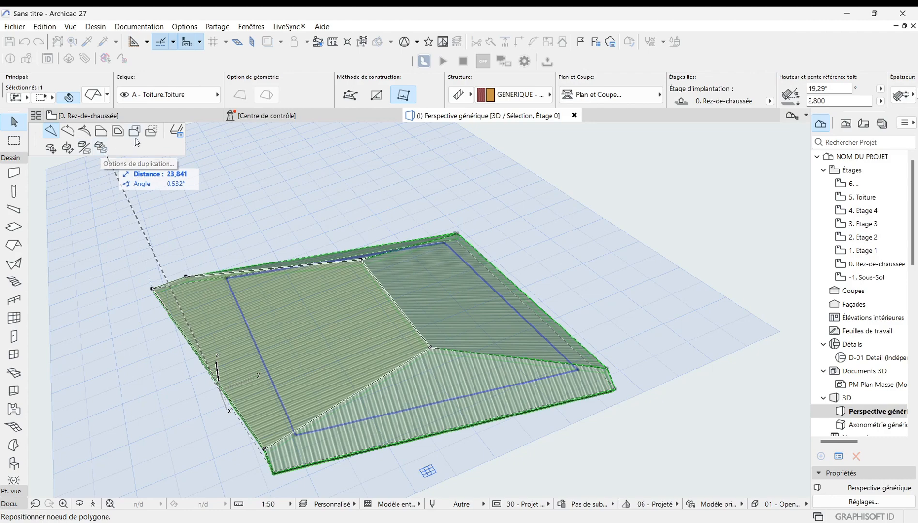
Step: Drop the node at its new position on the roof's lower-left eave edge
{"action": "left_click", "coordinate": [108, 267]}
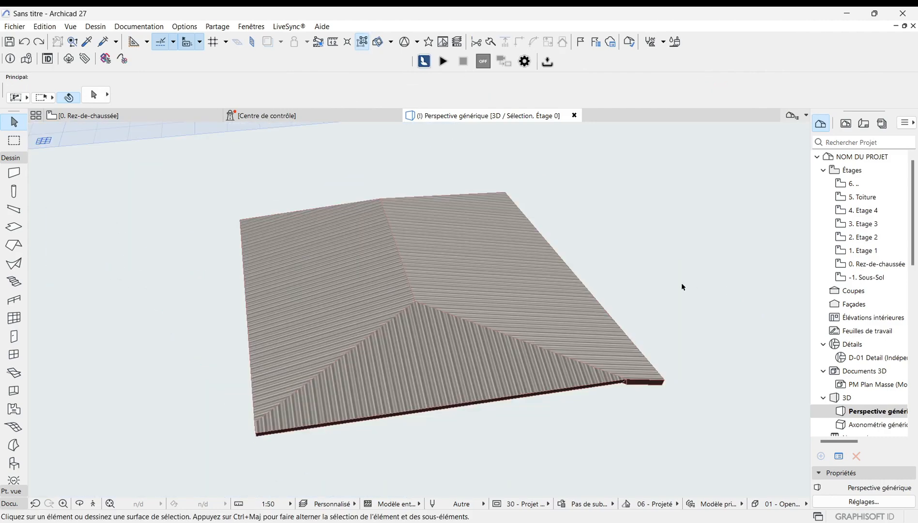
Step: Add a rectangular area to the roof's front eave with Add to Polygon
{"action": "scroll", "coordinate": [412, 361], "scroll_direction": "up", "scroll_amount": 1}
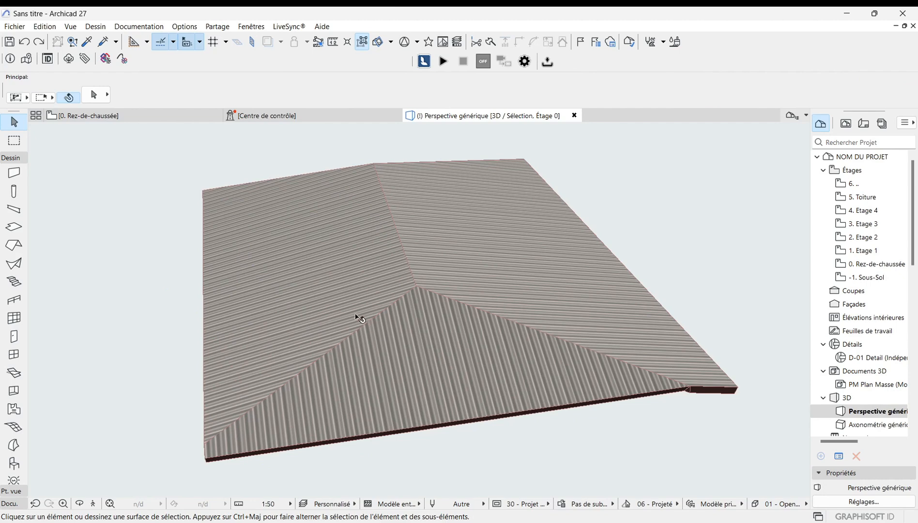
{"action": "scroll", "coordinate": [361, 301], "scroll_direction": "down", "scroll_amount": 1}
{"action": "left_click", "coordinate": [399, 366]}
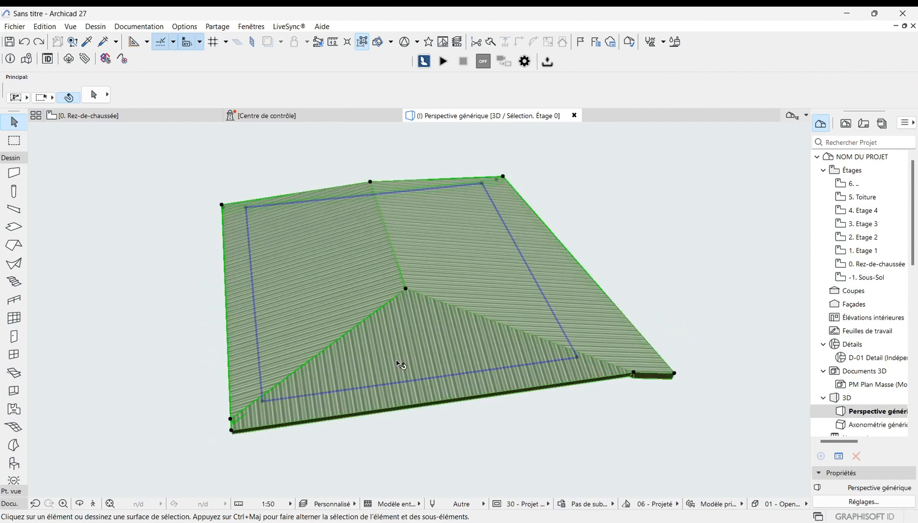
{"action": "scroll", "coordinate": [256, 410], "scroll_direction": "up", "scroll_amount": 1}
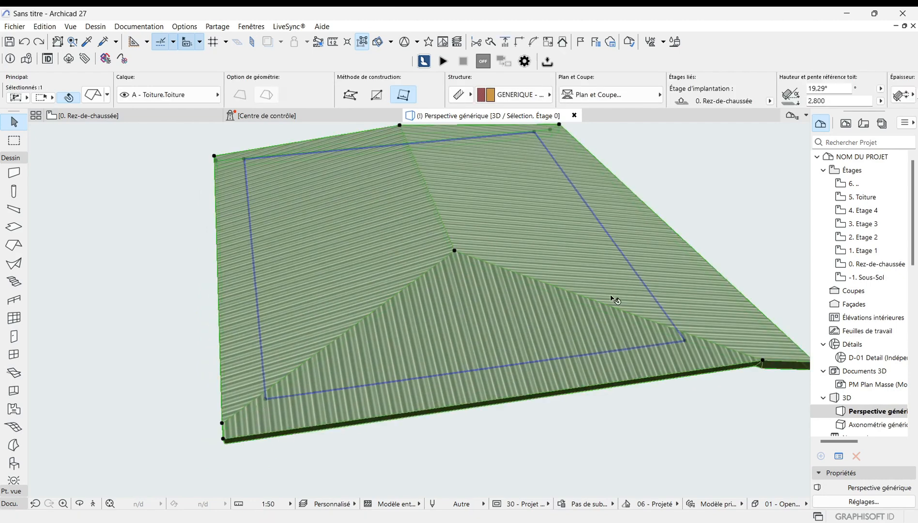
{"action": "scroll", "coordinate": [466, 341], "scroll_direction": "down", "scroll_amount": 1}
{"action": "scroll", "coordinate": [369, 398], "scroll_direction": "down", "scroll_amount": 1}
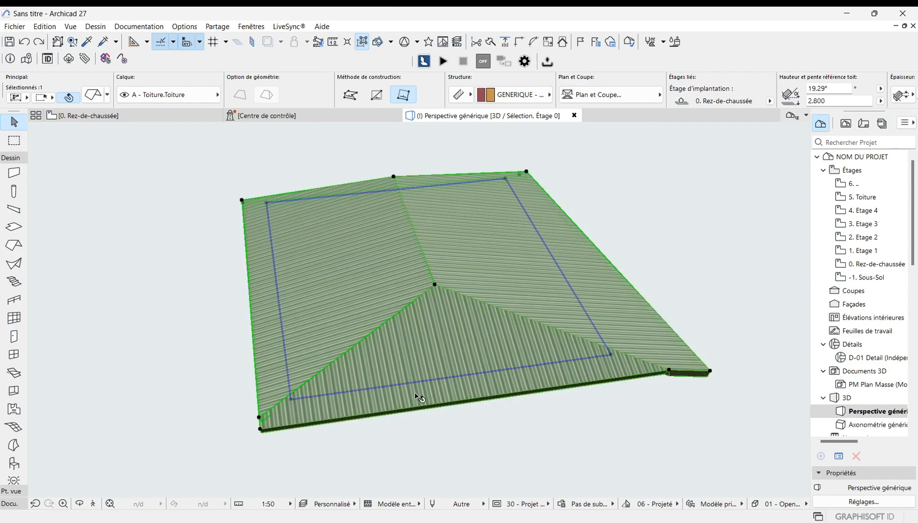
{"action": "scroll", "coordinate": [472, 383], "scroll_direction": "up", "scroll_amount": 1}
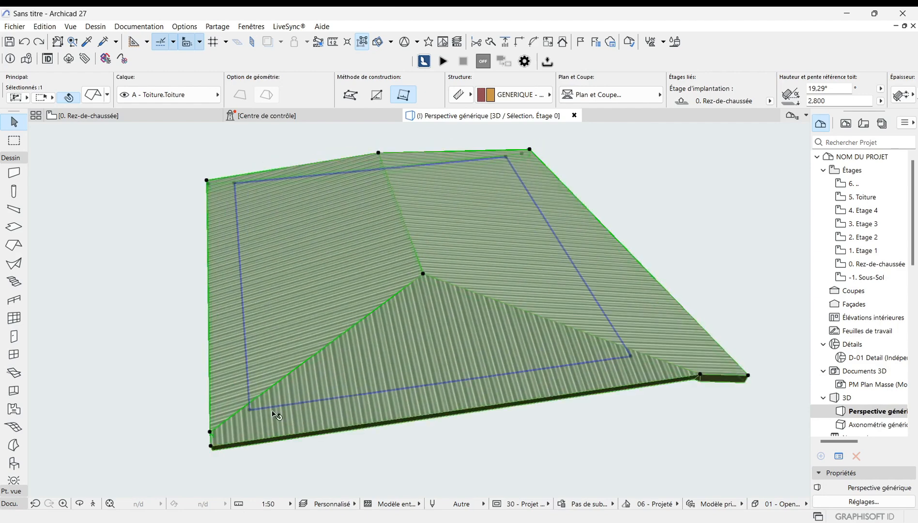
{"action": "left_click", "coordinate": [252, 414]}
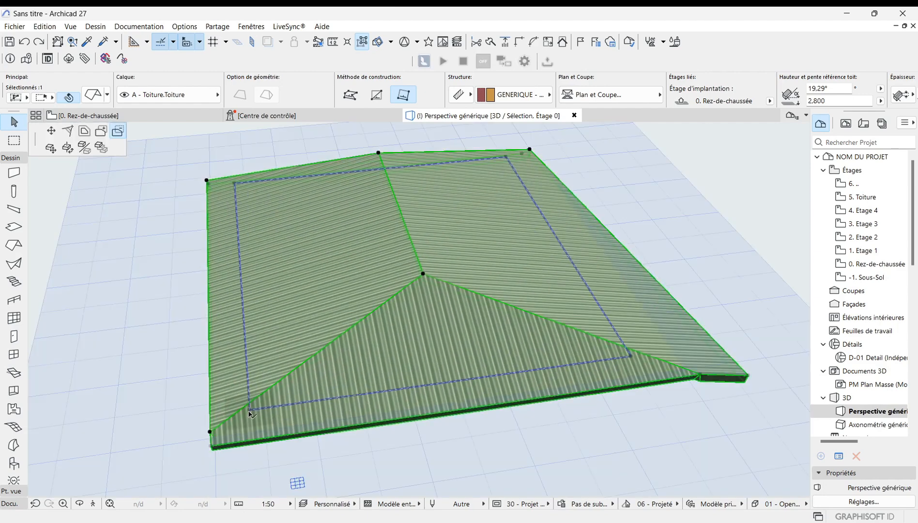
{"action": "left_click", "coordinate": [101, 132]}
{"action": "scroll", "coordinate": [319, 251], "scroll_direction": "down", "scroll_amount": 2}
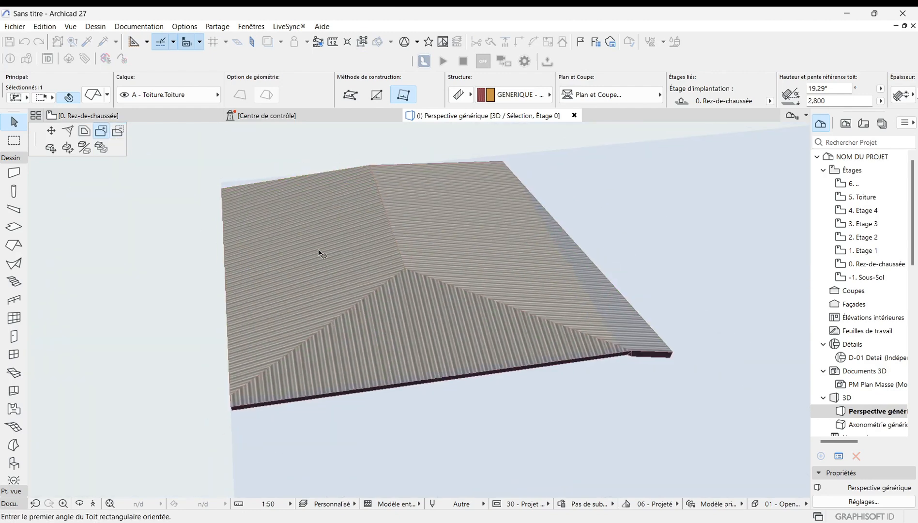
{"action": "scroll", "coordinate": [375, 285], "scroll_direction": "down", "scroll_amount": 1}
{"action": "scroll", "coordinate": [405, 390], "scroll_direction": "up", "scroll_amount": 3}
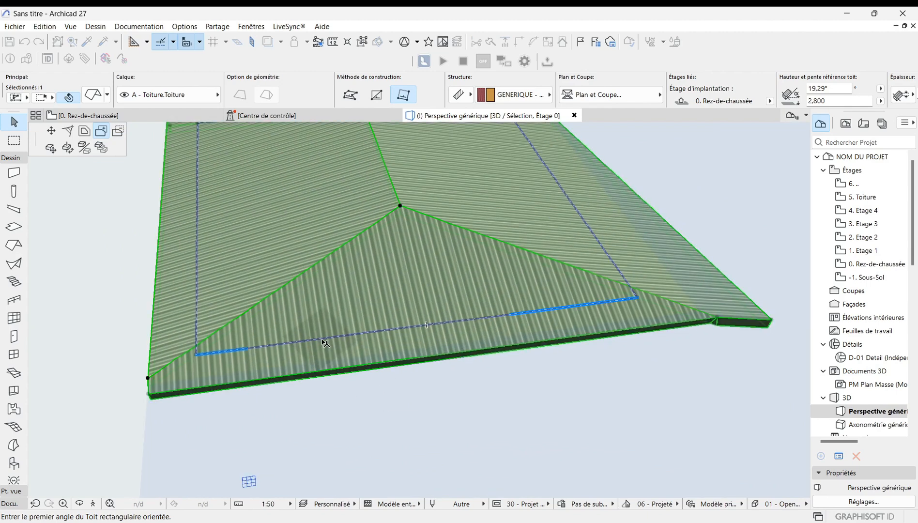
{"action": "left_click", "coordinate": [323, 341]}
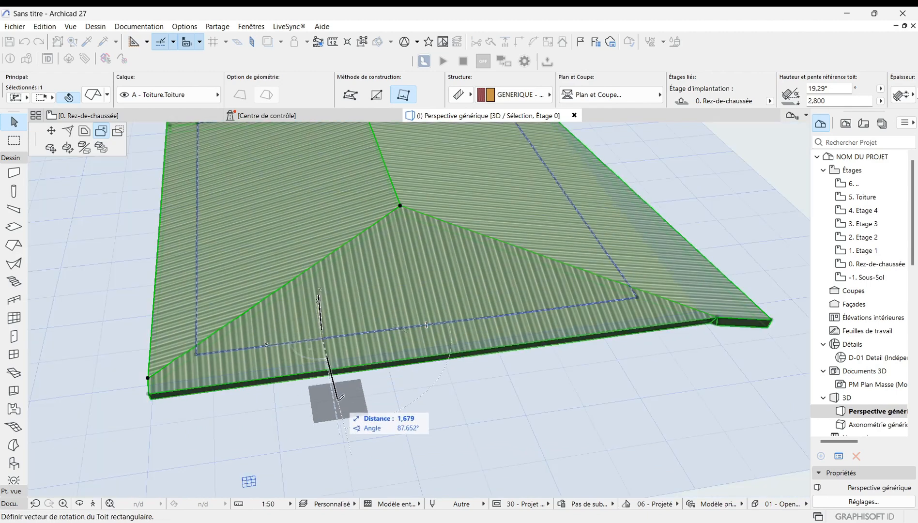
{"action": "left_click", "coordinate": [336, 405]}
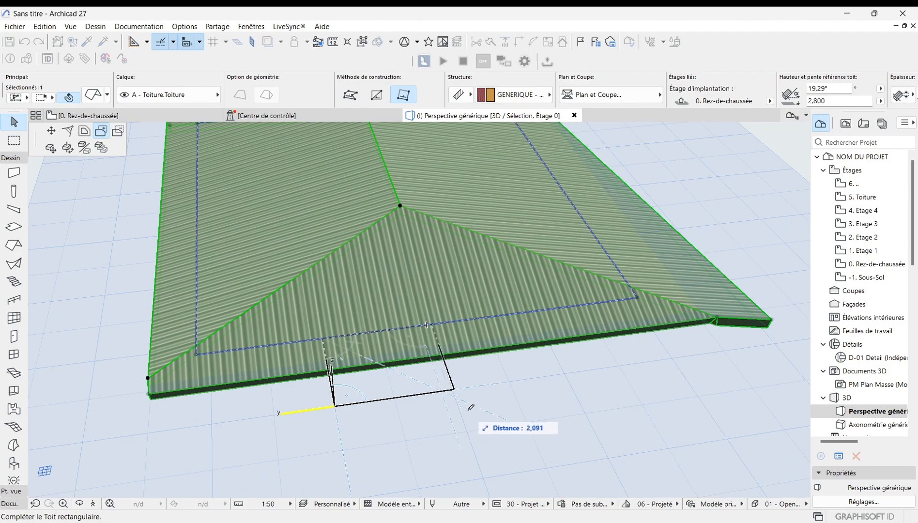
{"action": "left_click", "coordinate": [483, 401]}
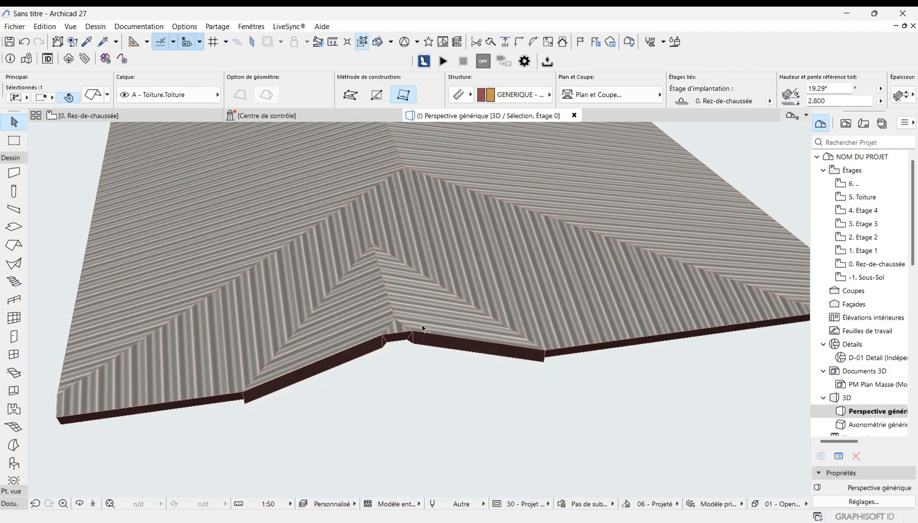
Step: Orbit and zoom around the roof to examine the added area
{"action": "scroll", "coordinate": [374, 371], "scroll_direction": "up", "scroll_amount": 2}
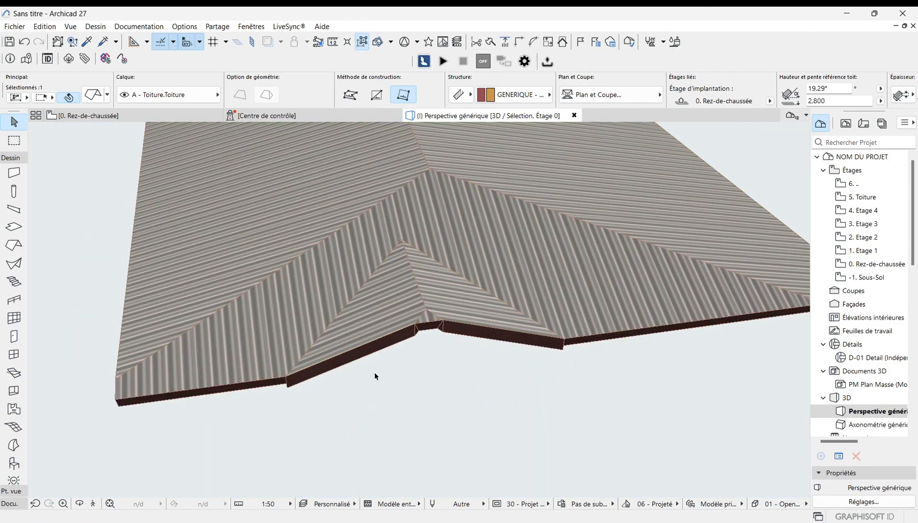
{"action": "scroll", "coordinate": [362, 387], "scroll_direction": "down", "scroll_amount": 1}
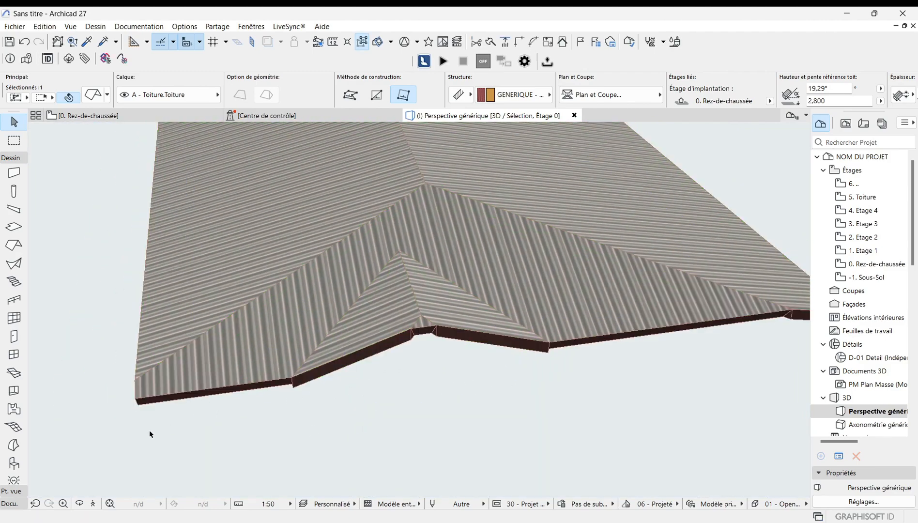
{"action": "left_click", "coordinate": [79, 505]}
{"action": "left_click_drag", "start_coordinate": [318, 392], "coordinate": [378, 355]}
{"action": "left_click_drag", "start_coordinate": [470, 369], "coordinate": [330, 359]}
{"action": "scroll", "coordinate": [416, 194], "scroll_direction": "up", "scroll_amount": 3}
{"action": "left_click_drag", "start_coordinate": [426, 281], "coordinate": [451, 340]}
{"action": "scroll", "coordinate": [521, 199], "scroll_direction": "up", "scroll_amount": 3}
{"action": "scroll", "coordinate": [521, 199], "scroll_direction": "down", "scroll_amount": 3}
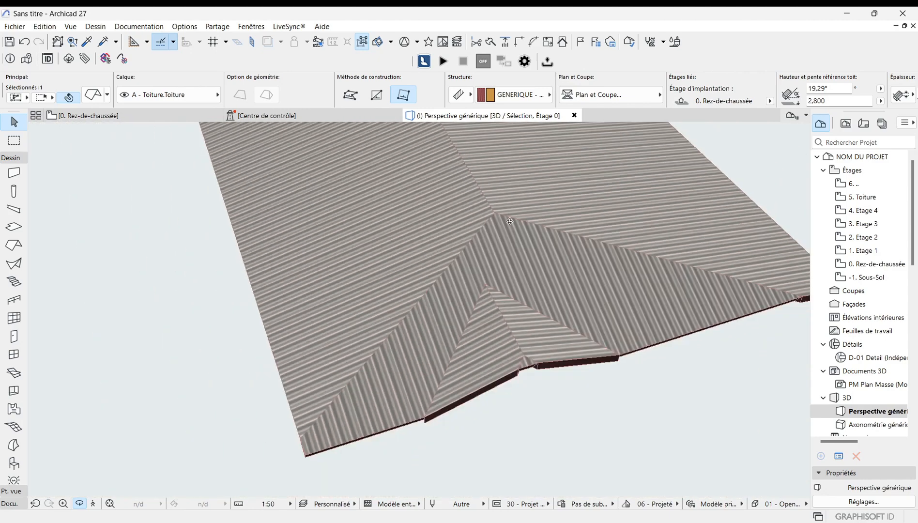
{"action": "scroll", "coordinate": [421, 344], "scroll_direction": "down", "scroll_amount": 3}
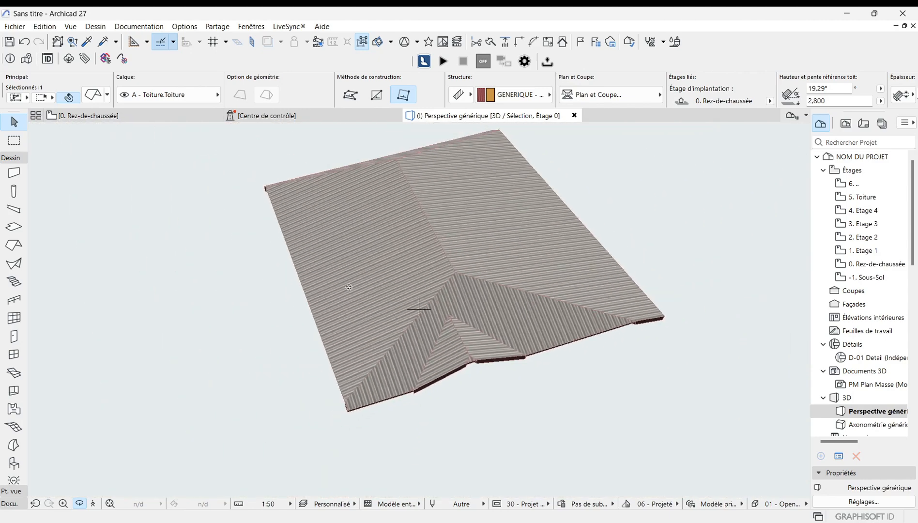
Step: Undo the roof polygon addition
{"action": "key", "text": "Escape"}
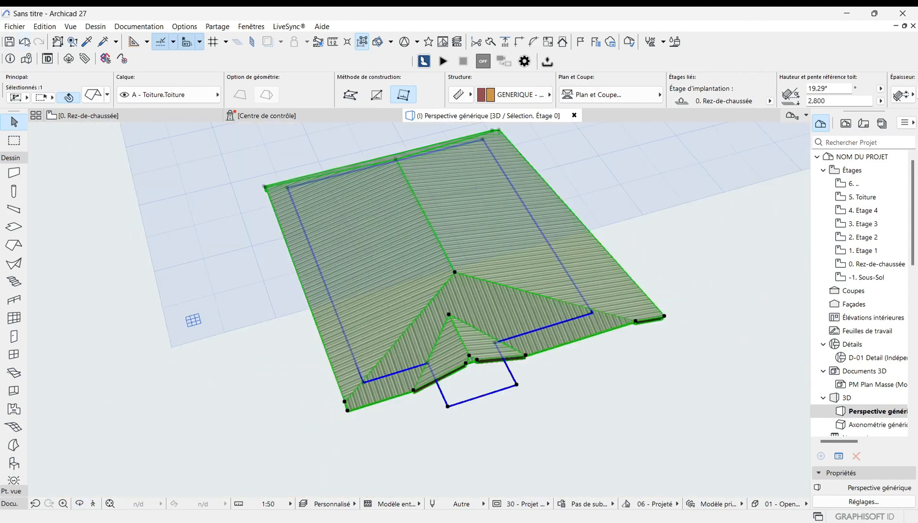
{"action": "key", "text": "ctrl+z"}
{"action": "scroll", "coordinate": [447, 358], "scroll_direction": "up", "scroll_amount": 1}
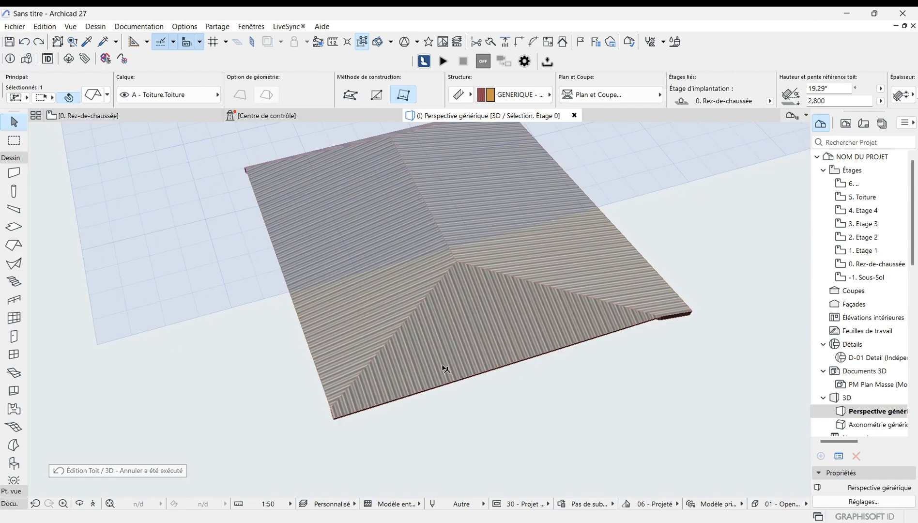
Step: Subtract a rectangular area from the roof's front slope with Subtract from Polygon
{"action": "left_click", "coordinate": [458, 354]}
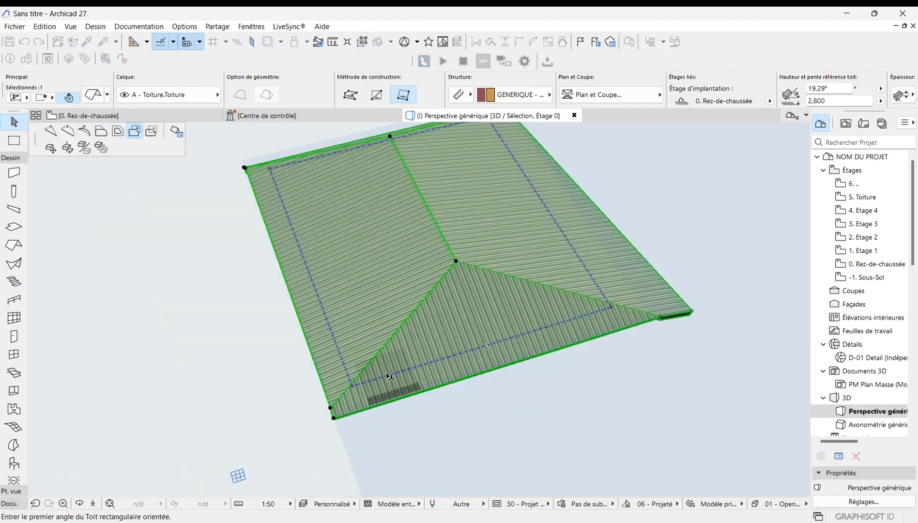
{"action": "key", "text": "Escape"}
{"action": "scroll", "coordinate": [376, 387], "scroll_direction": "up", "scroll_amount": 5}
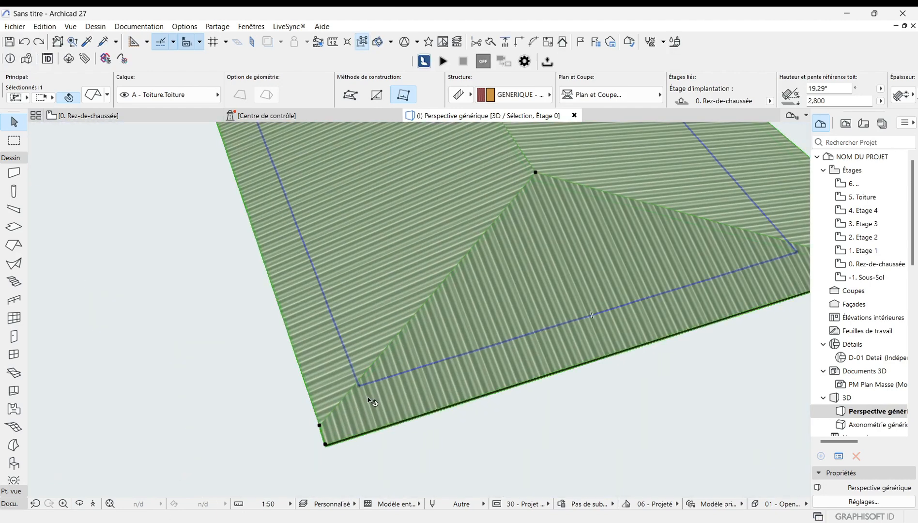
{"action": "left_click", "coordinate": [359, 388]}
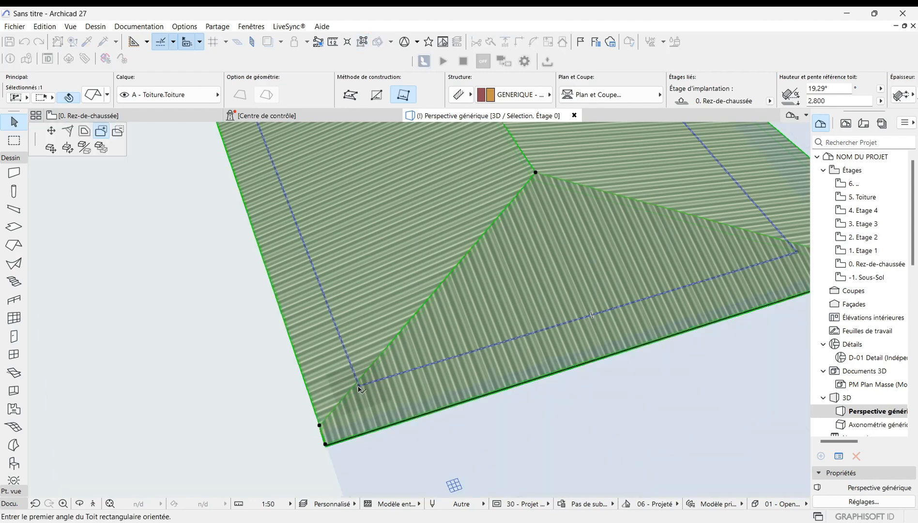
{"action": "left_click", "coordinate": [115, 133]}
{"action": "scroll", "coordinate": [470, 352], "scroll_direction": "up", "scroll_amount": 3}
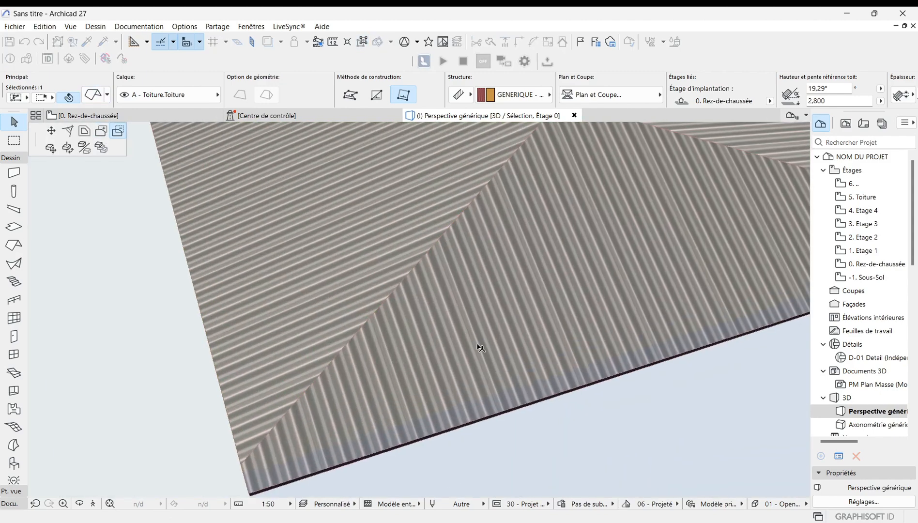
{"action": "left_click", "coordinate": [505, 343]}
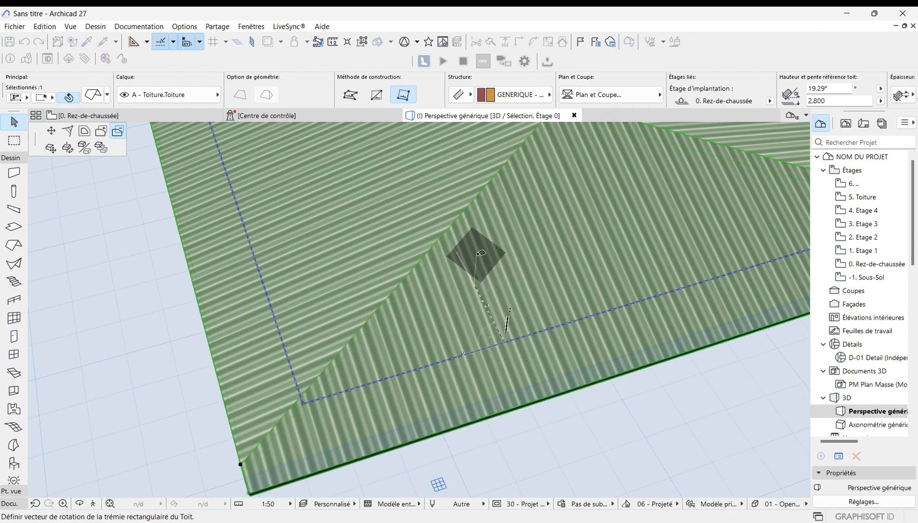
{"action": "left_click", "coordinate": [481, 255]}
{"action": "left_click", "coordinate": [678, 224]}
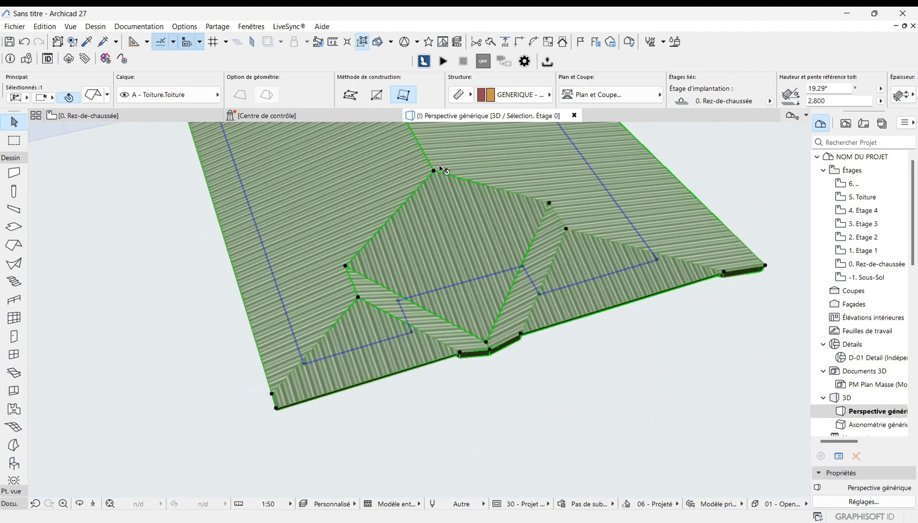
Step: Zoom and orbit around the roof to inspect the modified front slope
{"action": "scroll", "coordinate": [344, 438], "scroll_direction": "down", "scroll_amount": 2}
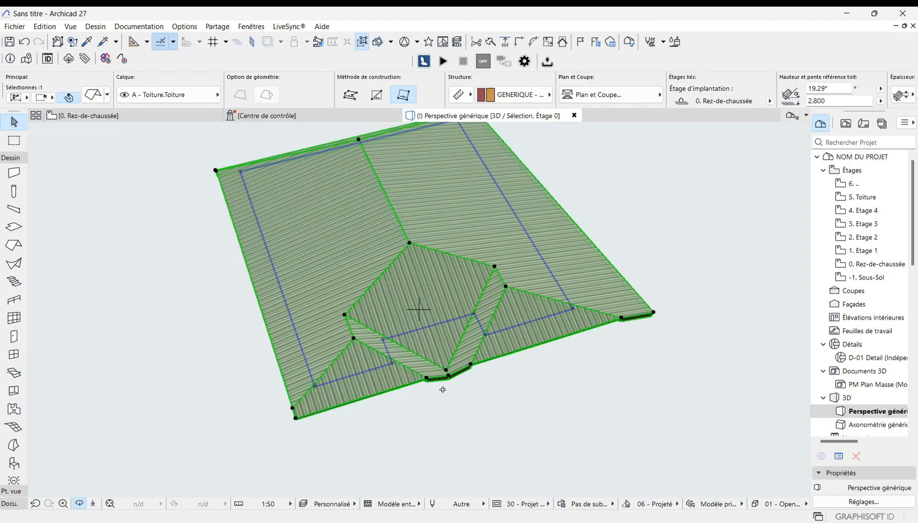
{"action": "scroll", "coordinate": [301, 371], "scroll_direction": "up", "scroll_amount": 5}
{"action": "scroll", "coordinate": [352, 332], "scroll_direction": "up", "scroll_amount": 5}
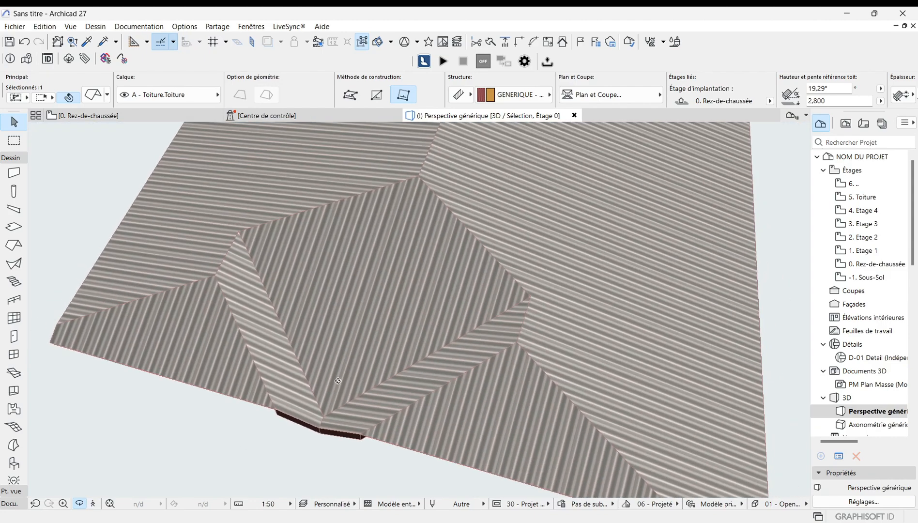
{"action": "scroll", "coordinate": [364, 395], "scroll_direction": "down", "scroll_amount": 8}
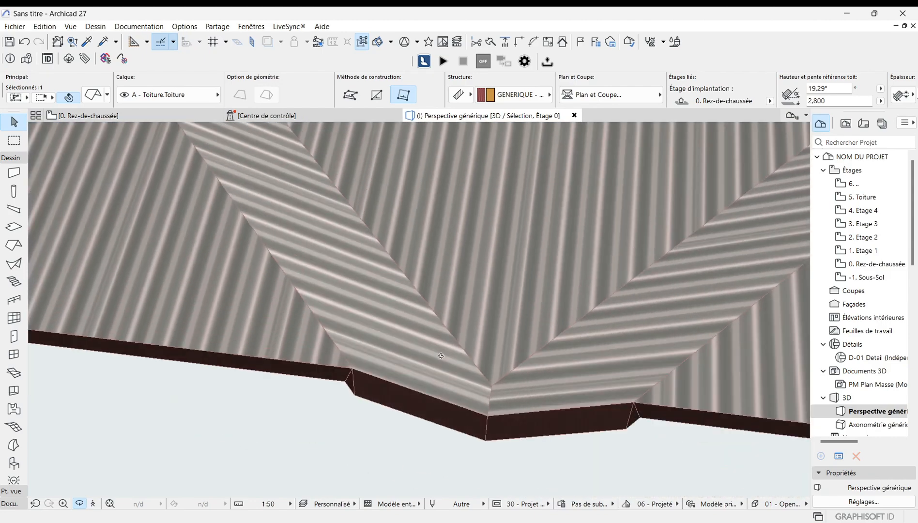
{"action": "scroll", "coordinate": [367, 396], "scroll_direction": "down", "scroll_amount": 4}
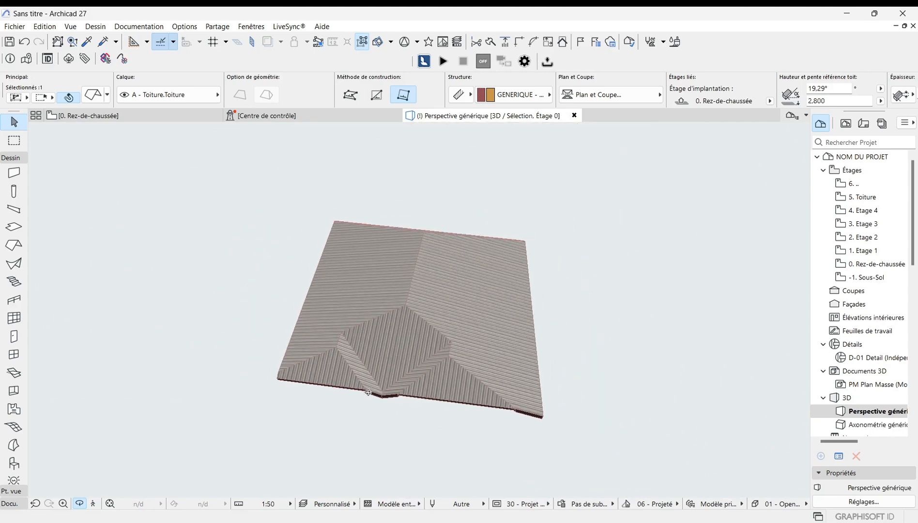
{"action": "left_click_drag", "start_coordinate": [347, 379], "coordinate": [411, 366]}
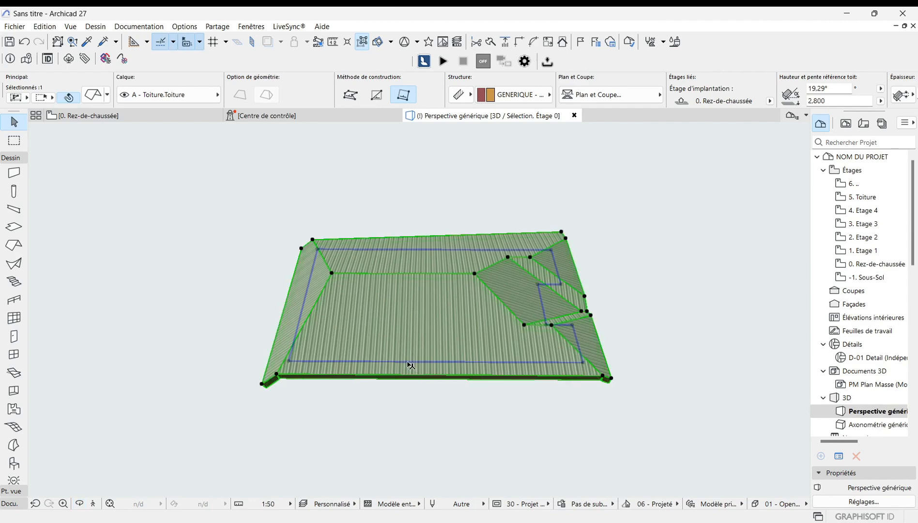
{"action": "scroll", "coordinate": [325, 395], "scroll_direction": "up", "scroll_amount": 3}
{"action": "scroll", "coordinate": [158, 357], "scroll_direction": "down", "scroll_amount": 3}
{"action": "scroll", "coordinate": [475, 418], "scroll_direction": "up", "scroll_amount": 3}
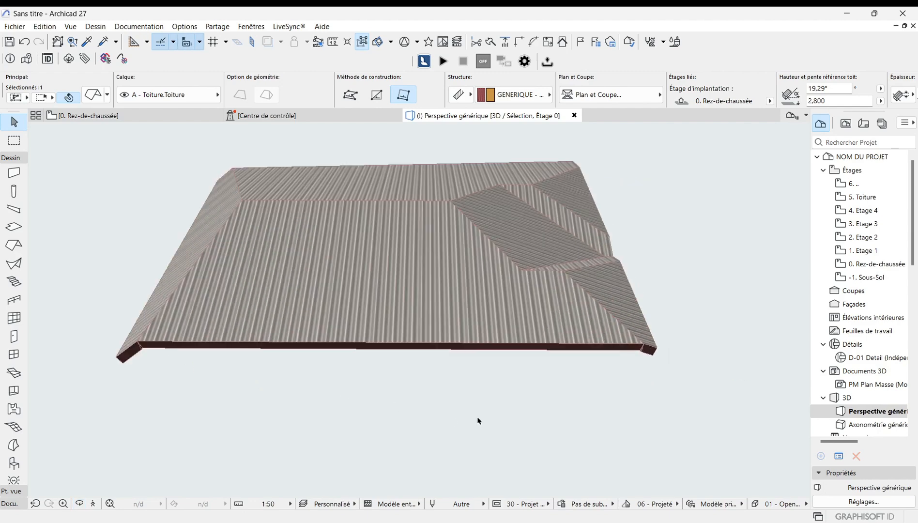
Step: Add a rectangular extension projecting from the middle of the roof's front eave with Add to Polygon
{"action": "left_click", "coordinate": [363, 345]}
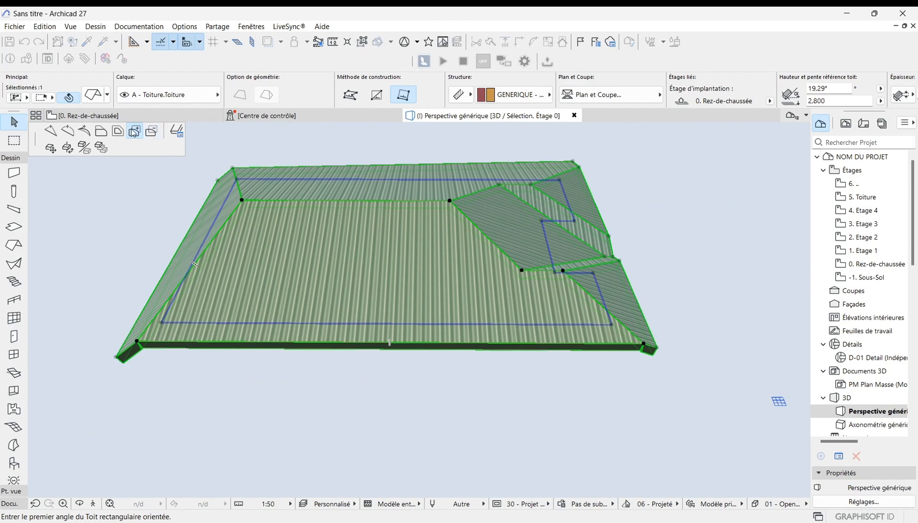
{"action": "left_click", "coordinate": [317, 341]}
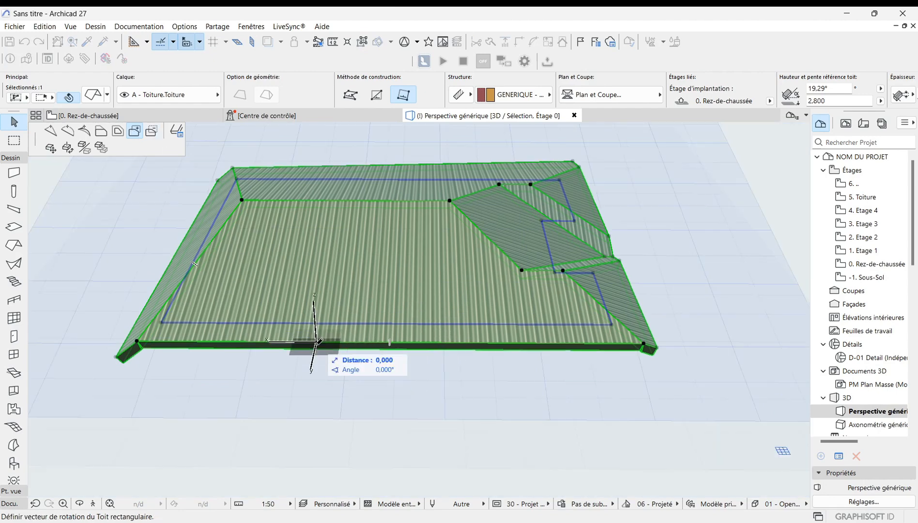
{"action": "left_click", "coordinate": [303, 403]}
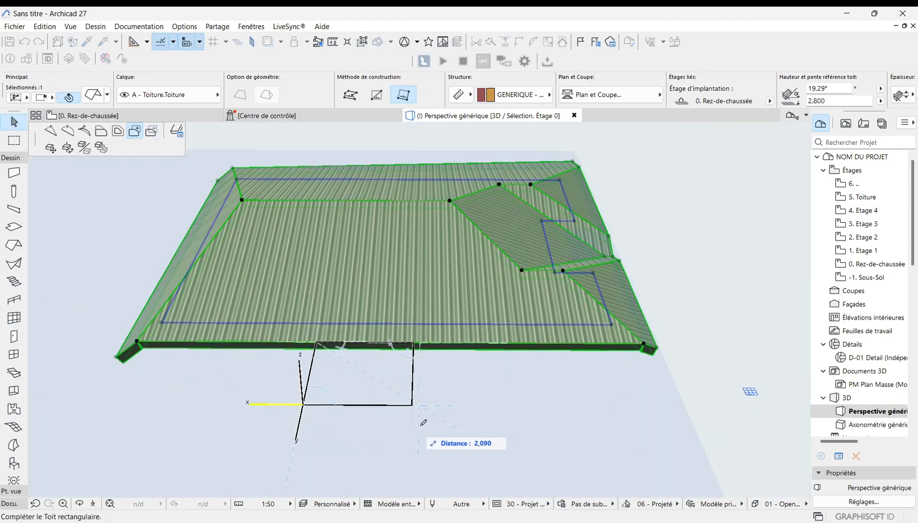
{"action": "left_click", "coordinate": [463, 425]}
Step: Finish the front extension about 2.09 m deep, then cut back its outer end with Subtract from Polygon
{"action": "middle_click_drag", "start_coordinate": [363, 348], "coordinate": [349, 367], "text": "shift"}
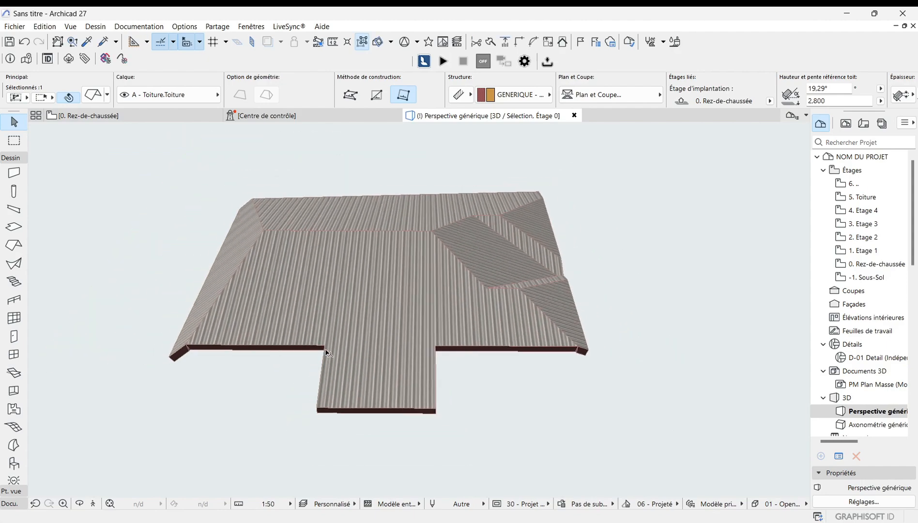
{"action": "left_click", "coordinate": [376, 412]}
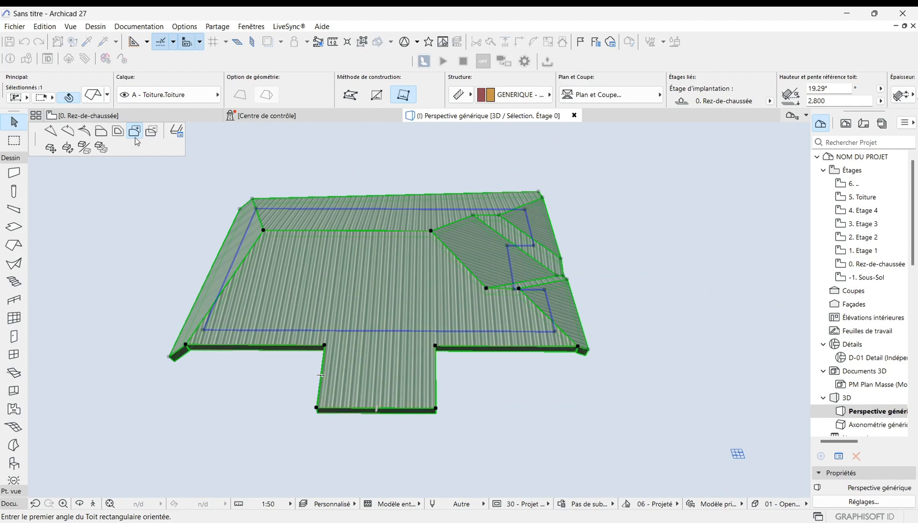
{"action": "left_click", "coordinate": [156, 132]}
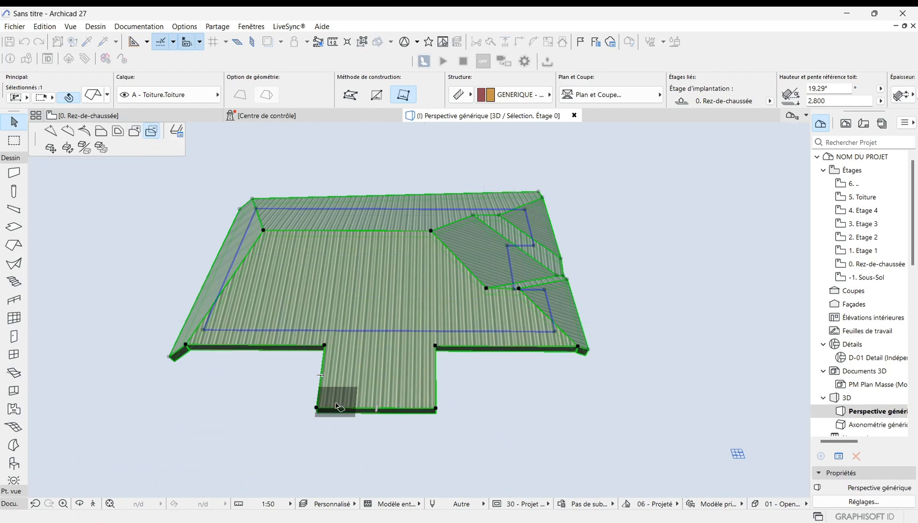
{"action": "left_click", "coordinate": [317, 409]}
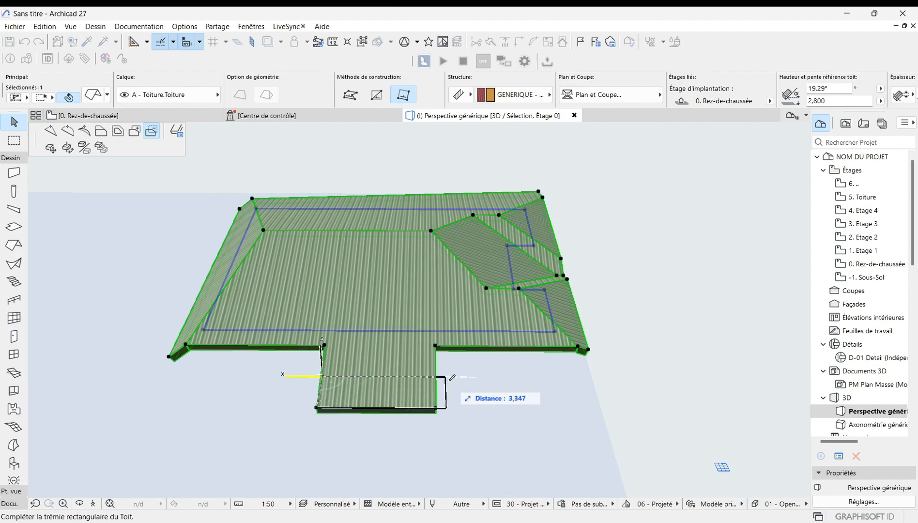
{"action": "left_click", "coordinate": [395, 375]}
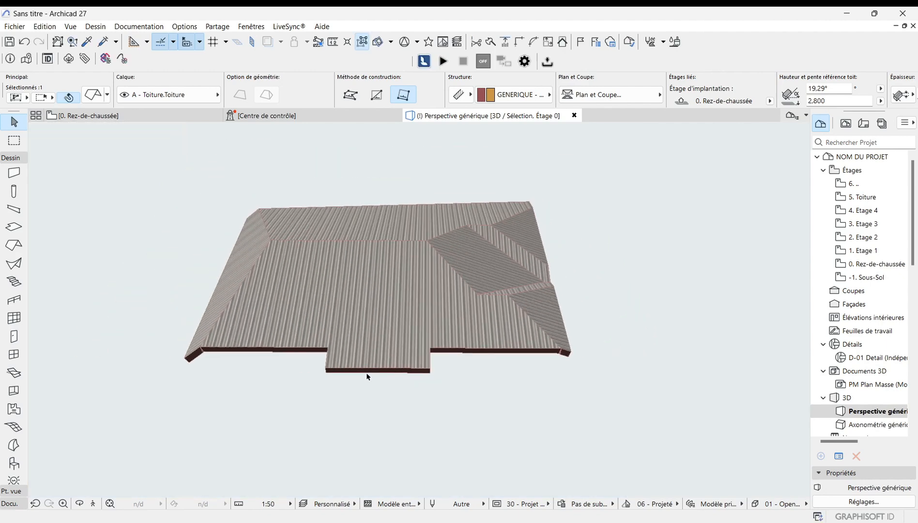
Step: Orbit and zoom around the roof to inspect the shortened front extension
{"action": "left_click", "coordinate": [297, 409]}
{"action": "middle_click_drag", "start_coordinate": [281, 421], "coordinate": [262, 415], "text": "shift"}
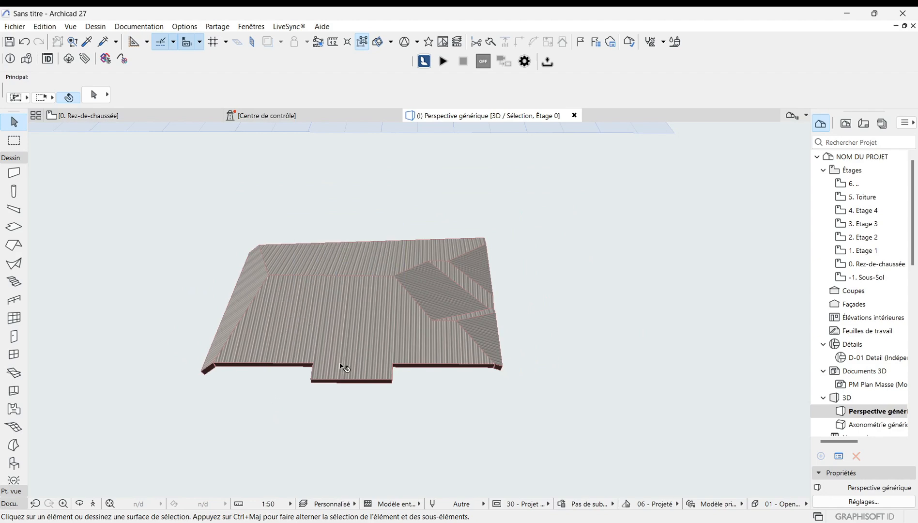
{"action": "middle_click_drag", "start_coordinate": [383, 387], "coordinate": [366, 441], "text": "shift"}
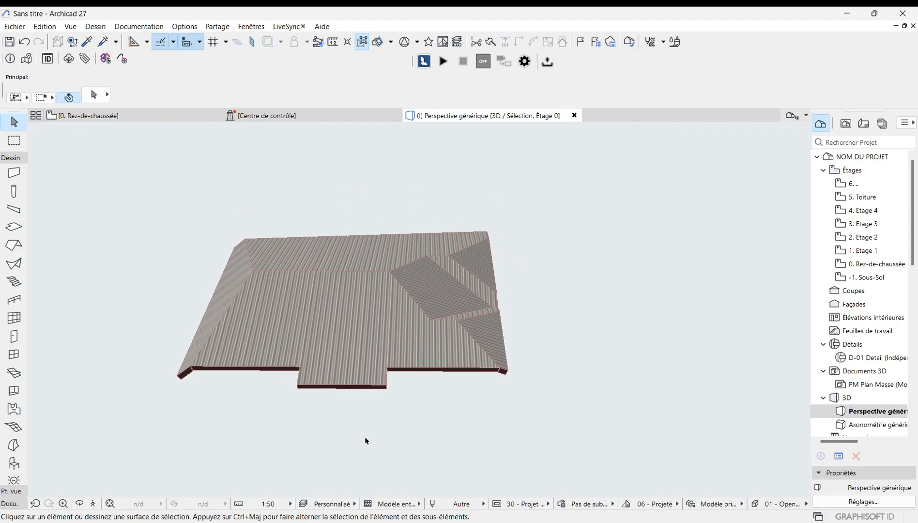
{"action": "middle_click_drag", "start_coordinate": [279, 408], "coordinate": [303, 443], "text": "shift"}
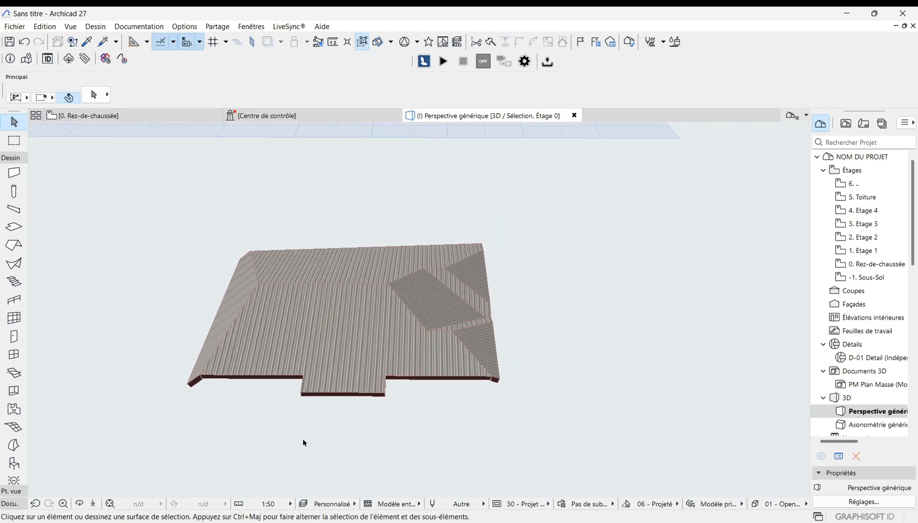
{"action": "scroll", "coordinate": [303, 440], "scroll_direction": "down", "scroll_amount": 1}
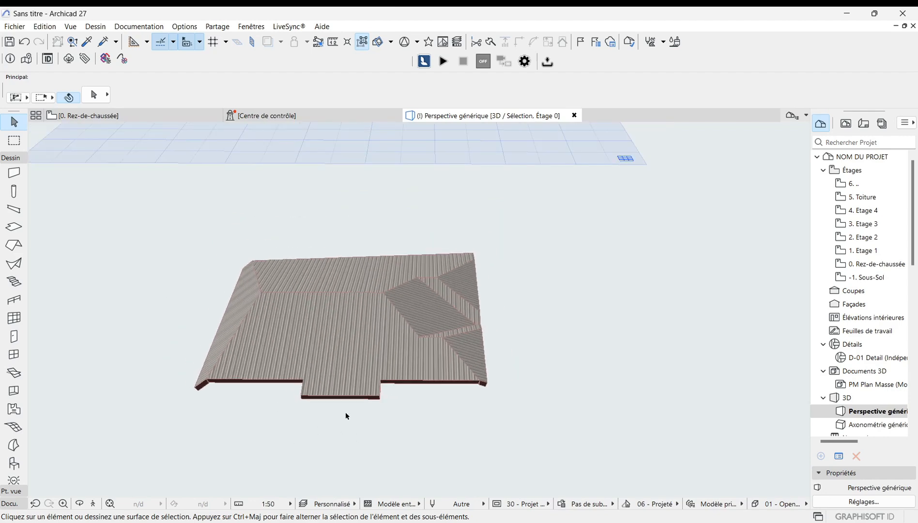
{"action": "scroll", "coordinate": [389, 403], "scroll_direction": "up", "scroll_amount": 2}
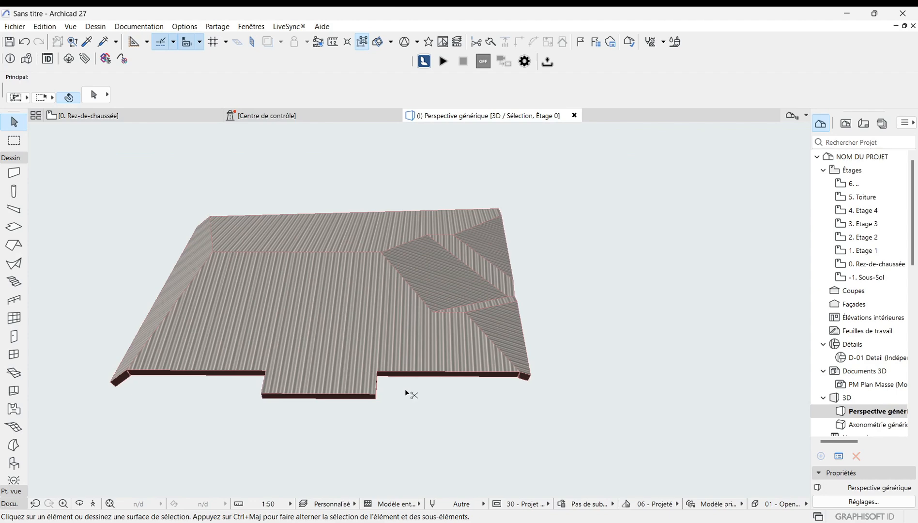
Step: Undo the last roof edit
{"action": "key", "text": "ctrl+z"}
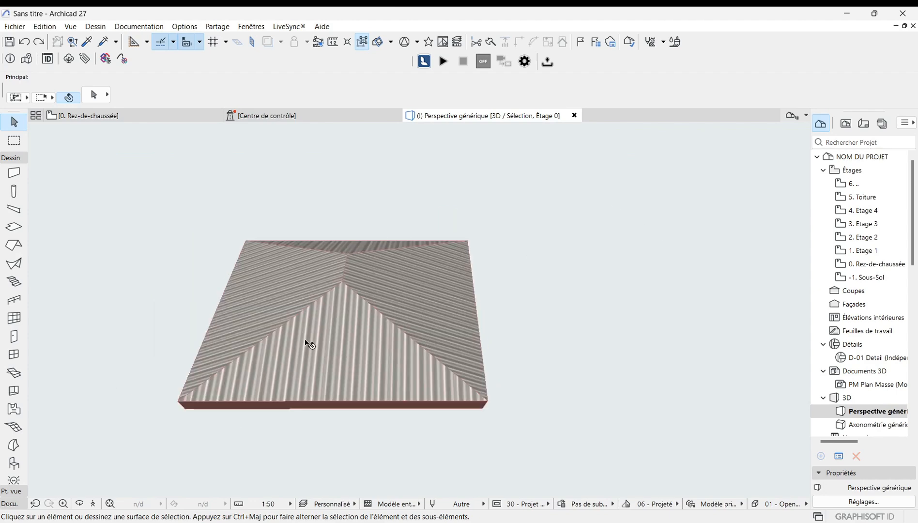
Step: Chamfer a corner of the hip roof's pivot polygon with a 1,000 chamfer distance
{"action": "left_click_drag", "start_coordinate": [306, 342], "coordinate": [369, 347]}
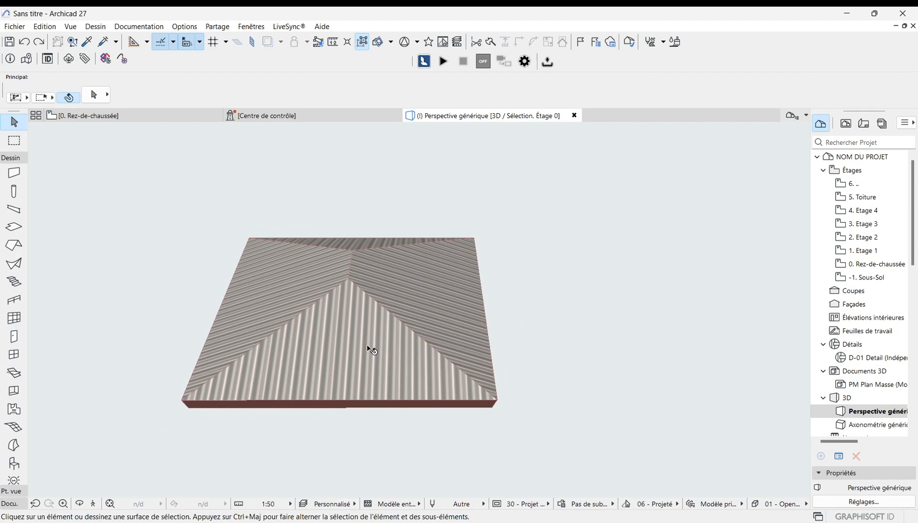
{"action": "left_click", "coordinate": [368, 346]}
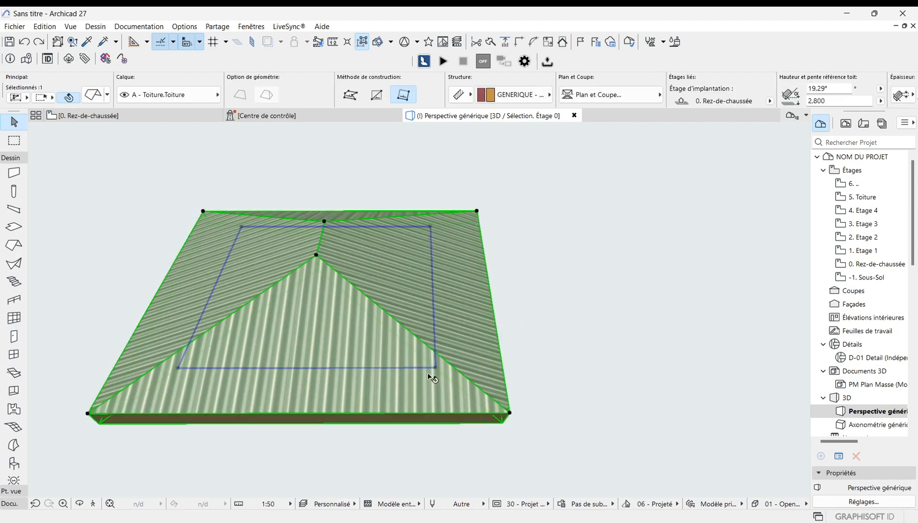
{"action": "left_click", "coordinate": [436, 369]}
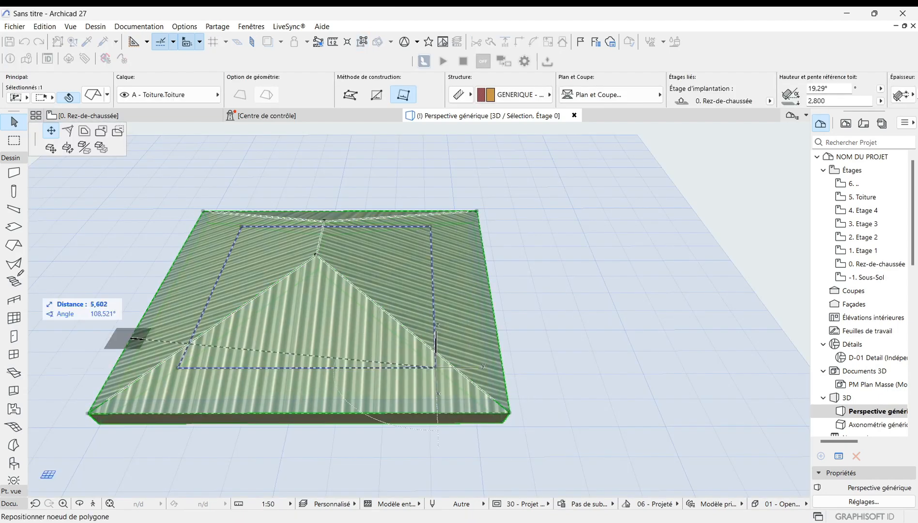
{"action": "left_click", "coordinate": [68, 133]}
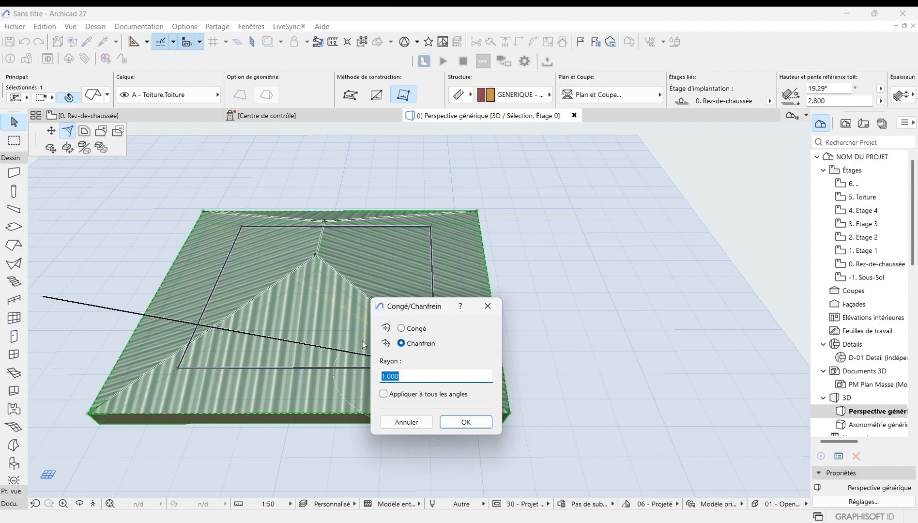
{"action": "left_click", "coordinate": [479, 419]}
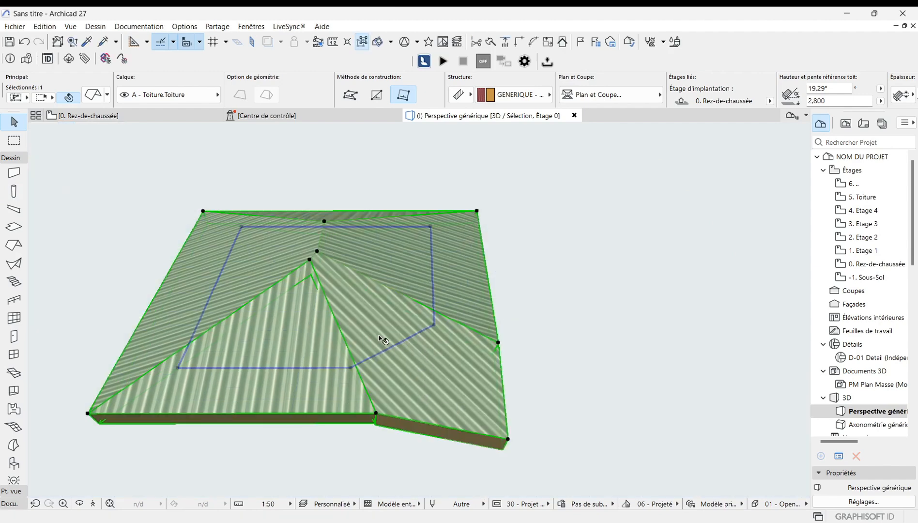
Step: Curve the new chamfer edge of the roof polygon into an arc
{"action": "scroll", "coordinate": [383, 344], "scroll_direction": "up", "scroll_amount": 3}
{"action": "left_click", "coordinate": [400, 351]}
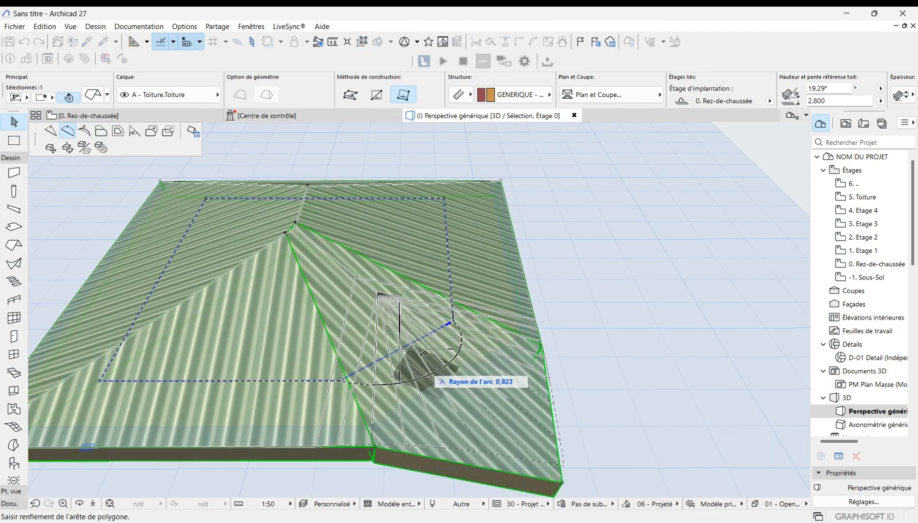
{"action": "left_click", "coordinate": [423, 354]}
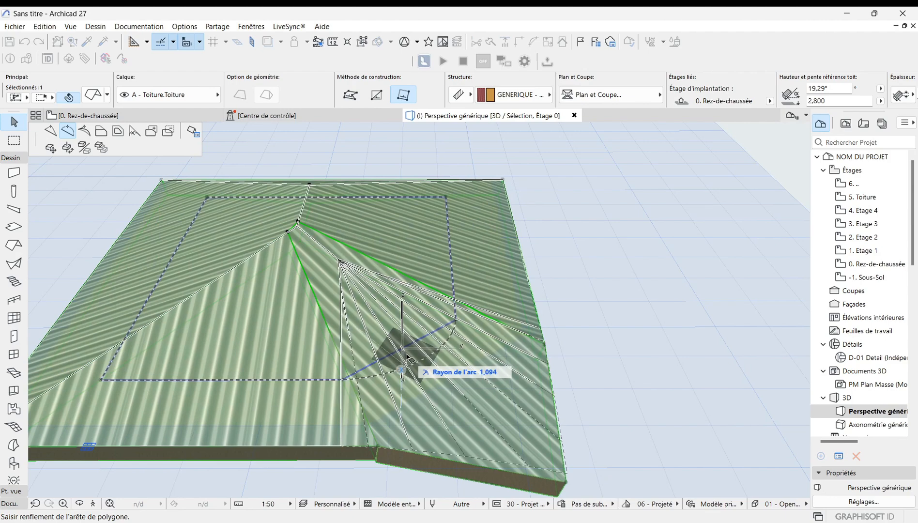
{"action": "left_click", "coordinate": [407, 357]}
Step: Set the clicked front eave edge's side surface to Env. - Herbe verte in Custom Edge Options
{"action": "scroll", "coordinate": [408, 357], "scroll_direction": "down", "scroll_amount": 2}
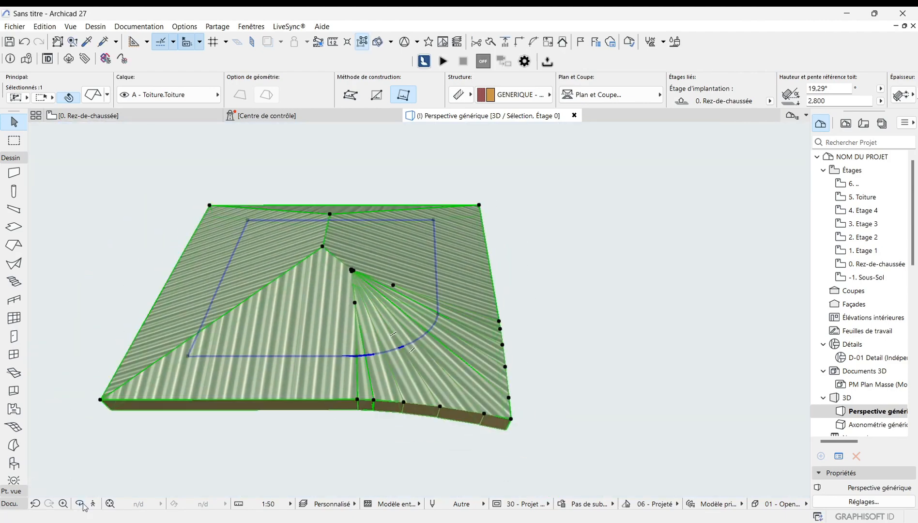
{"action": "left_click_drag", "start_coordinate": [128, 466], "coordinate": [465, 439]}
{"action": "scroll", "coordinate": [290, 386], "scroll_direction": "down", "scroll_amount": 2}
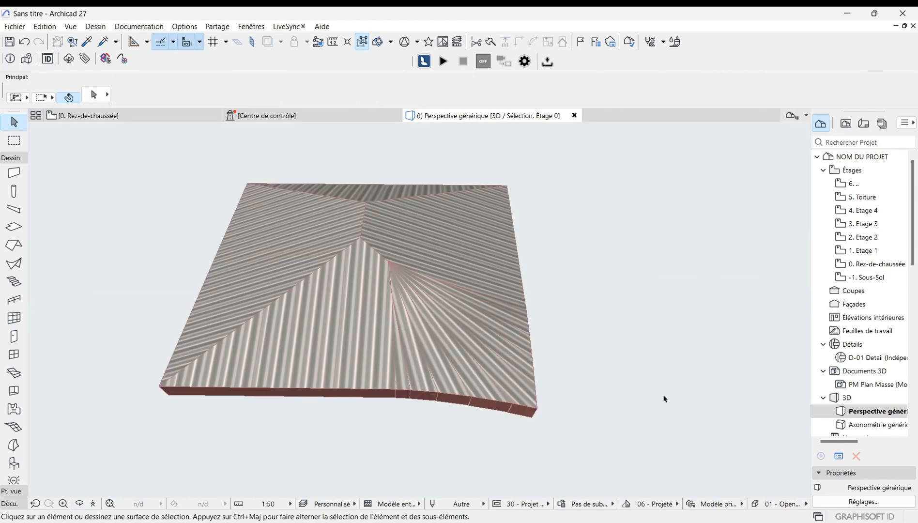
{"action": "left_click", "coordinate": [330, 369]}
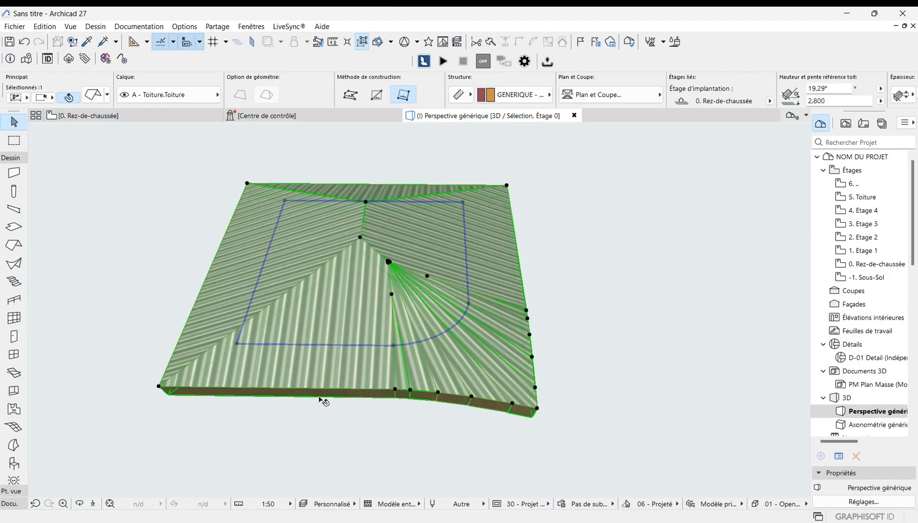
{"action": "scroll", "coordinate": [320, 396], "scroll_direction": "up", "scroll_amount": 1}
{"action": "left_click", "coordinate": [340, 389]}
{"action": "left_click", "coordinate": [390, 442]}
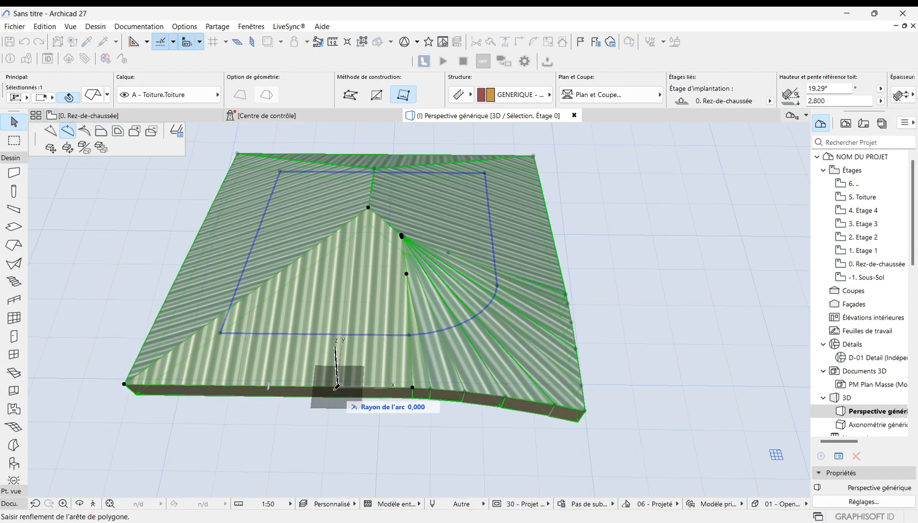
{"action": "left_click", "coordinate": [177, 132]}
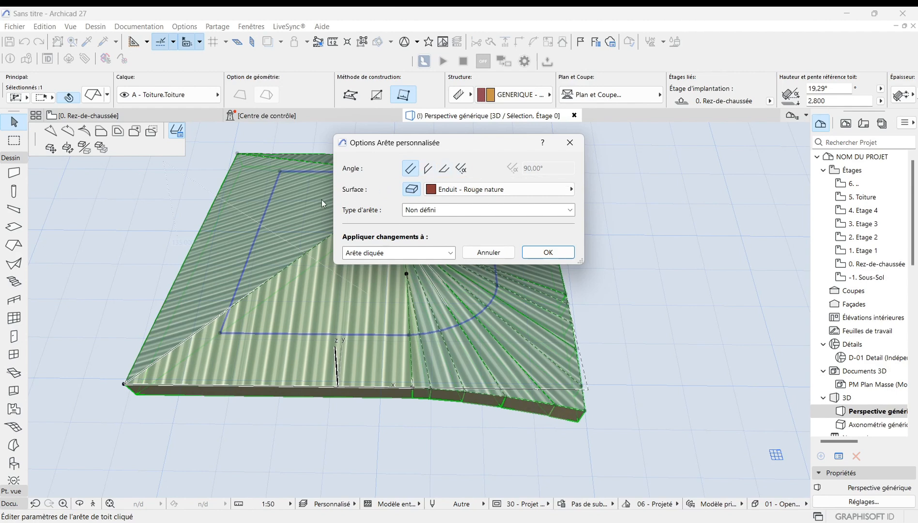
{"action": "left_click", "coordinate": [573, 192]}
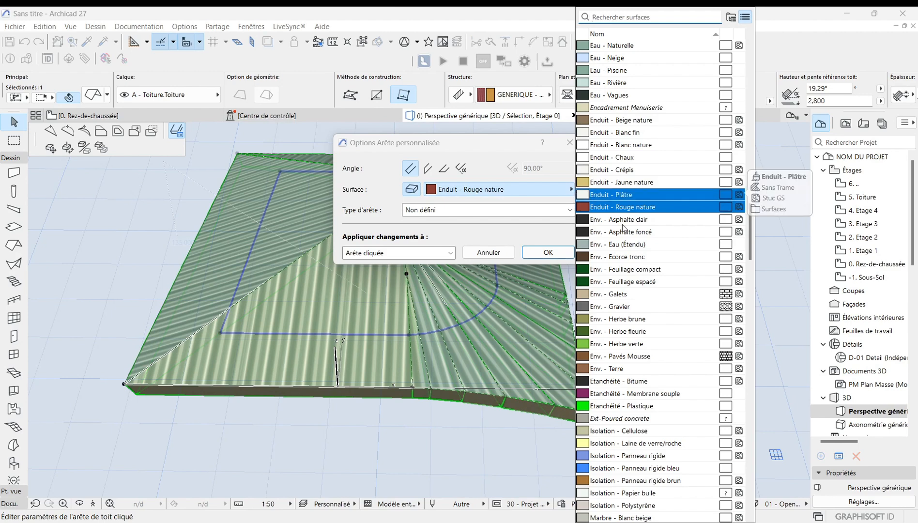
{"action": "scroll", "coordinate": [625, 421], "scroll_direction": "down", "scroll_amount": 5}
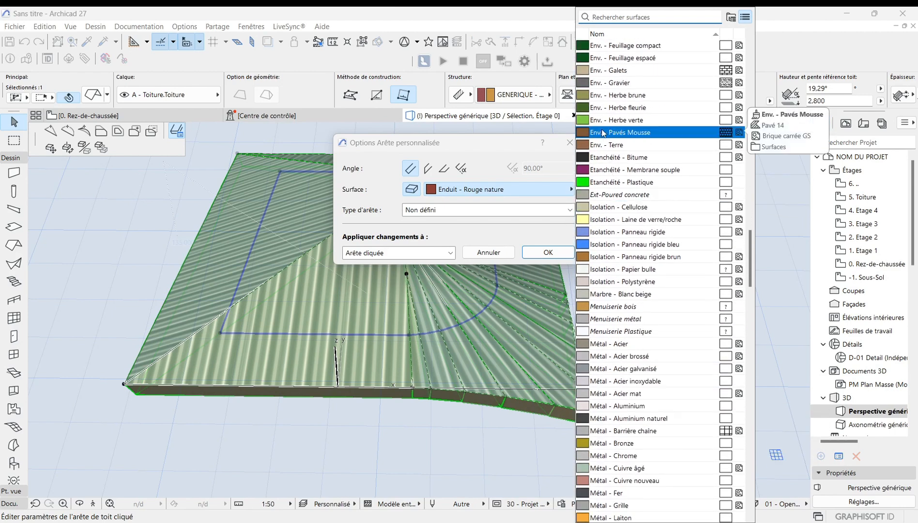
{"action": "left_click", "coordinate": [614, 118]}
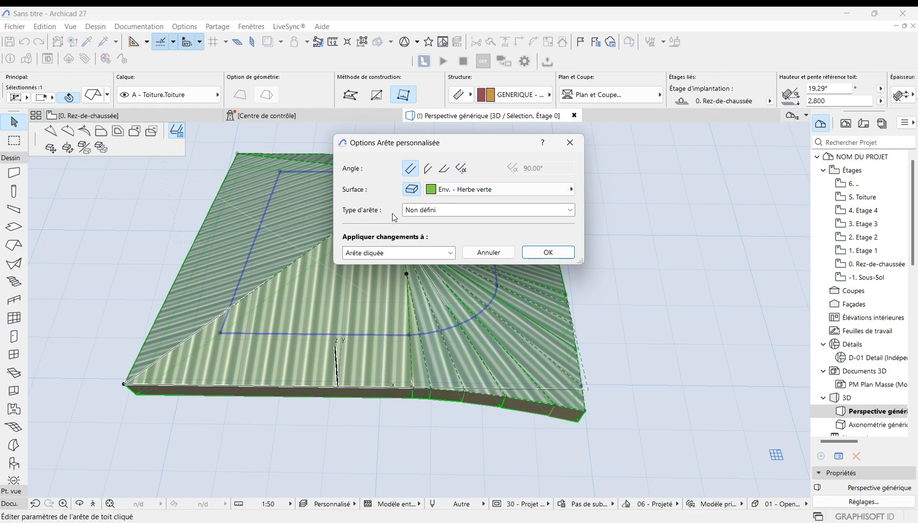
{"action": "left_click", "coordinate": [570, 210]}
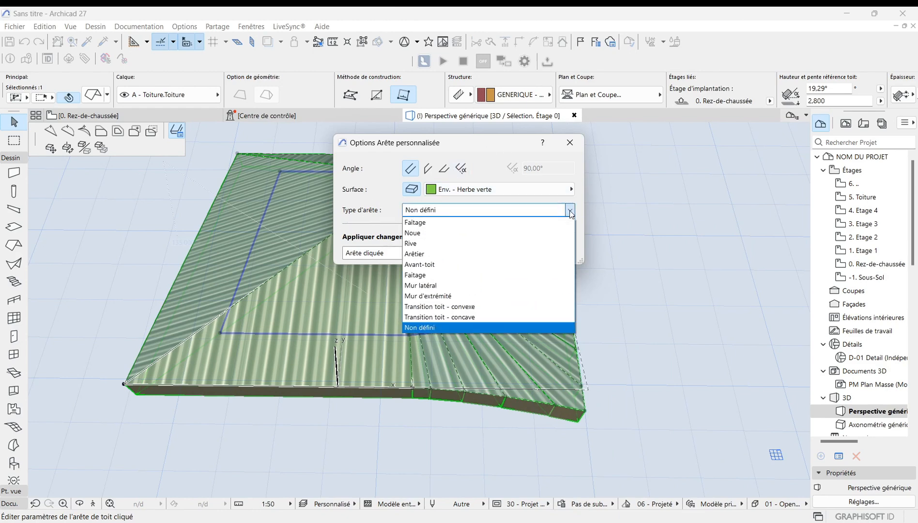
{"action": "left_click", "coordinate": [570, 210]}
{"action": "left_click", "coordinate": [570, 210]}
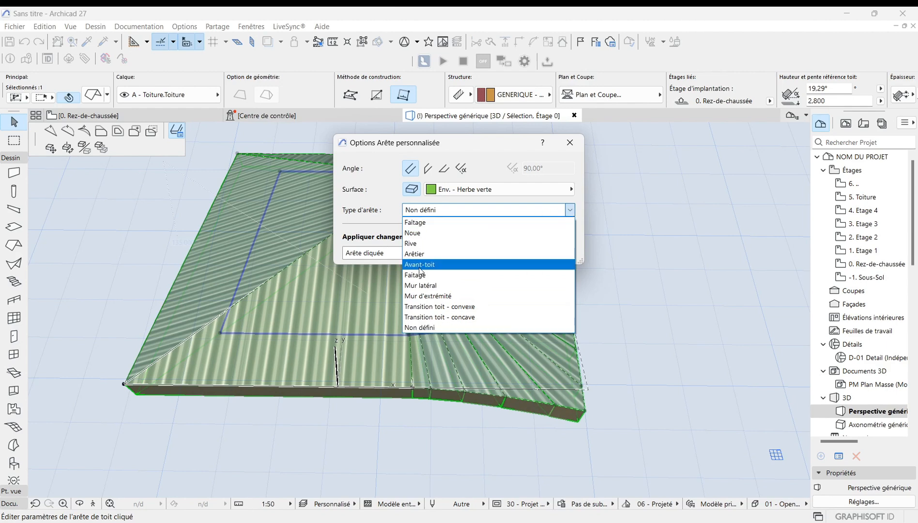
{"action": "left_click", "coordinate": [572, 212]}
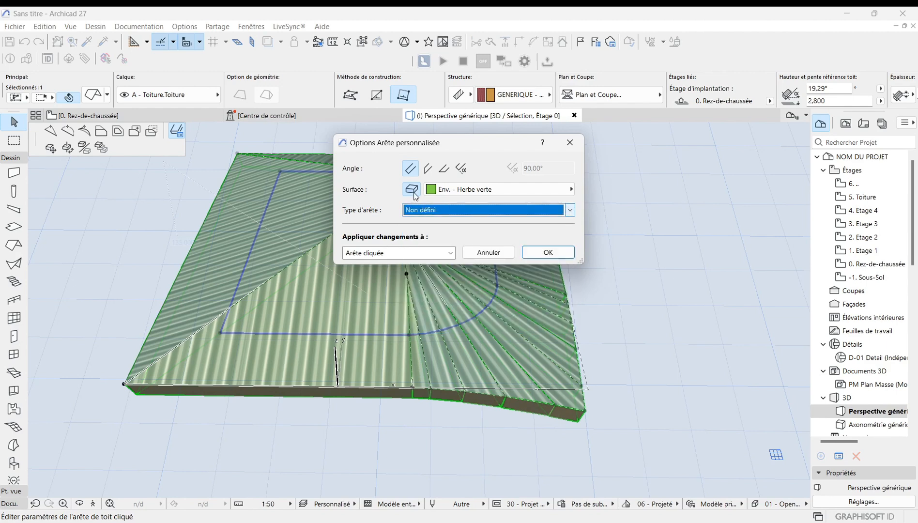
{"action": "left_click", "coordinate": [547, 252]}
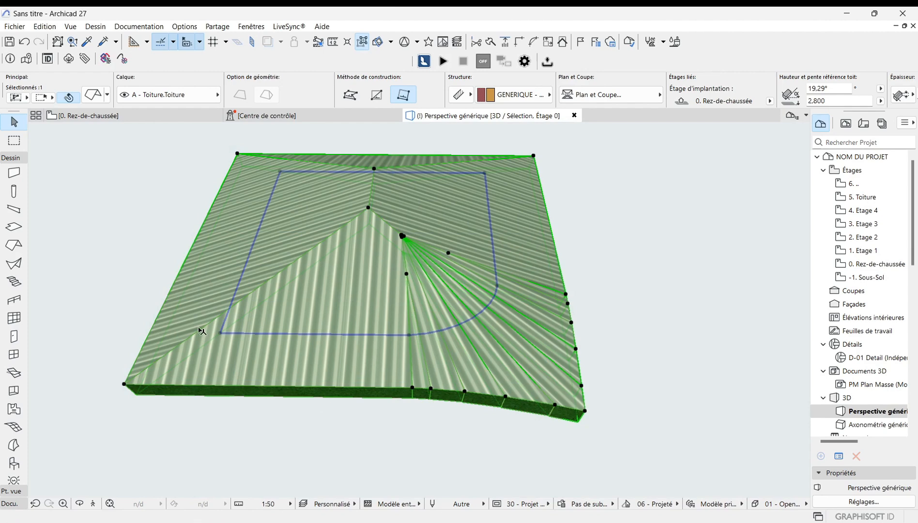
Step: Orbit and zoom around the roof to examine the eave edges' side surfaces
{"action": "left_click", "coordinate": [118, 232]}
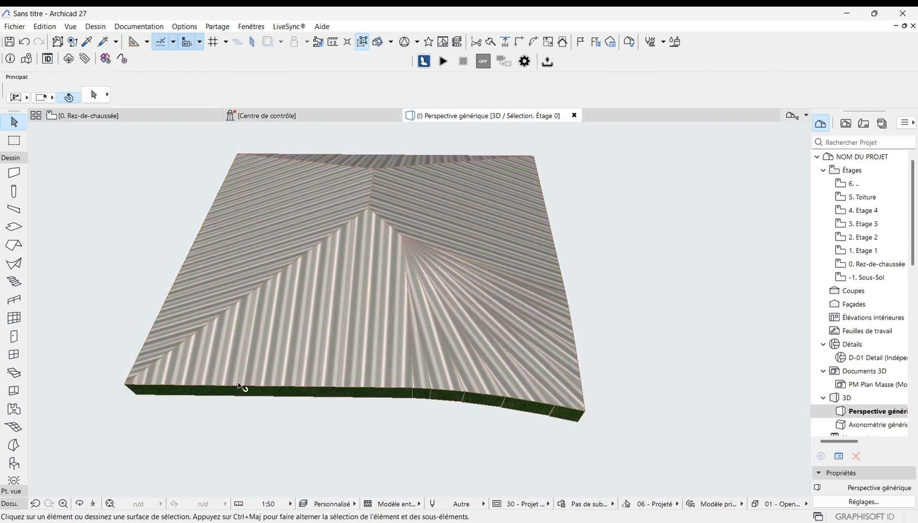
{"action": "left_click", "coordinate": [80, 504]}
{"action": "mouse_move", "coordinate": [419, 309]}
{"action": "left_mouse_down"}
{"action": "mouse_move", "coordinate": [422, 290]}
{"action": "mouse_move", "coordinate": [430, 298]}
{"action": "left_mouse_up"}
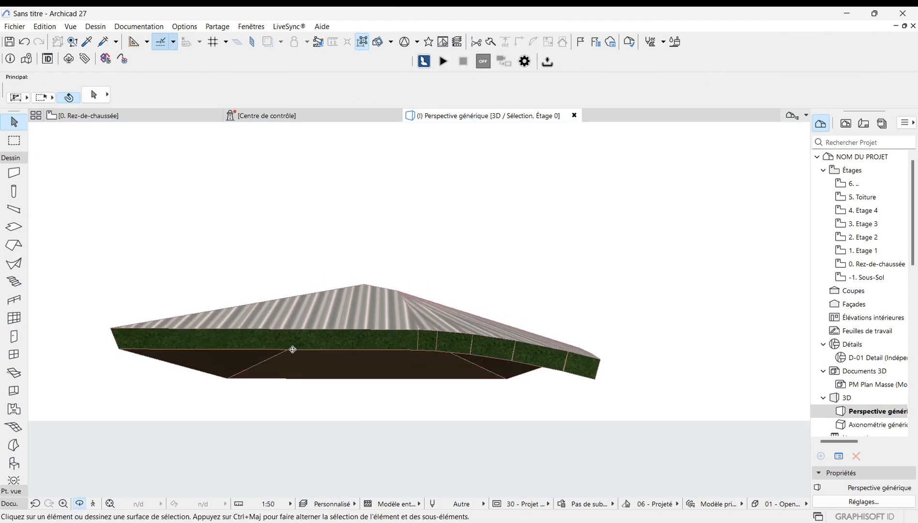
{"action": "scroll", "coordinate": [292, 350], "scroll_direction": "up", "scroll_amount": 5}
{"action": "scroll", "coordinate": [354, 330], "scroll_direction": "down", "scroll_amount": 3}
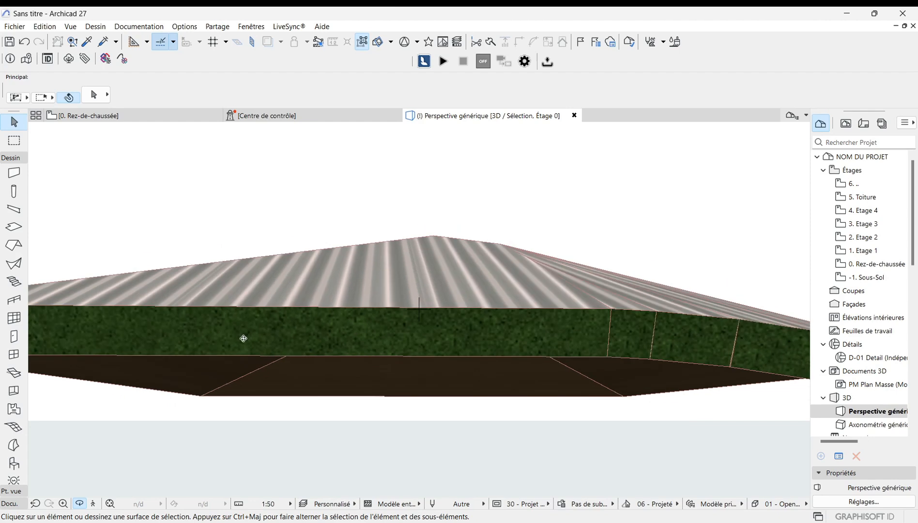
{"action": "left_click_drag", "start_coordinate": [243, 338], "coordinate": [157, 293]}
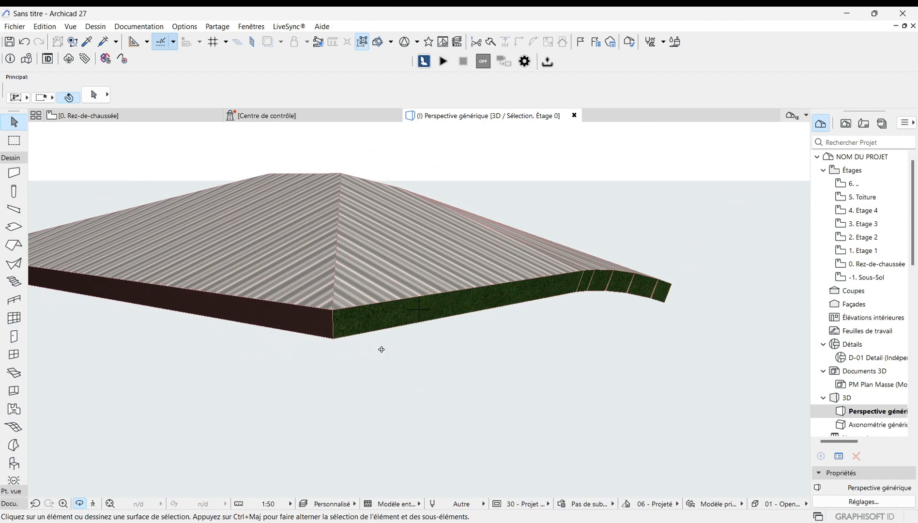
{"action": "scroll", "coordinate": [382, 349], "scroll_direction": "down", "scroll_amount": 3}
{"action": "scroll", "coordinate": [389, 414], "scroll_direction": "up", "scroll_amount": 10}
{"action": "scroll", "coordinate": [421, 342], "scroll_direction": "down", "scroll_amount": 5}
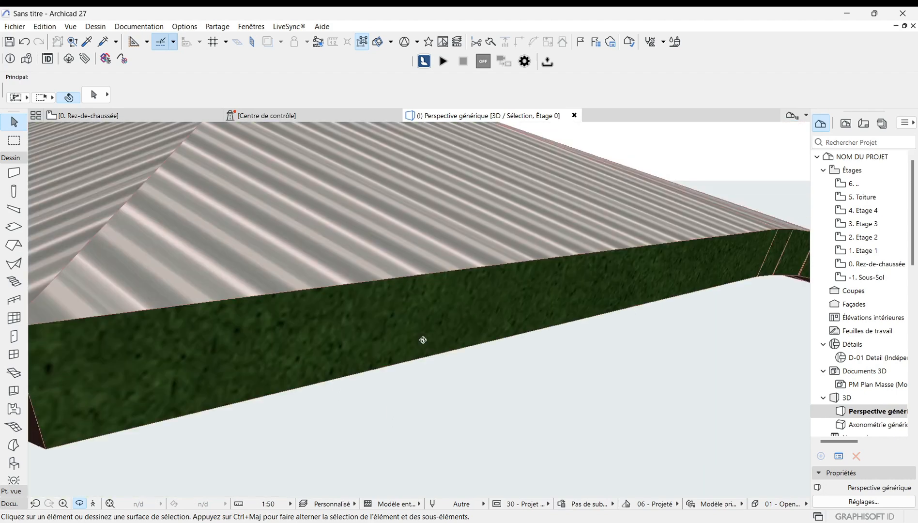
Step: Zoom in and out over the L-shaped hip roof to examine its planes and eaves
{"action": "scroll", "coordinate": [501, 431], "scroll_direction": "down", "scroll_amount": 3}
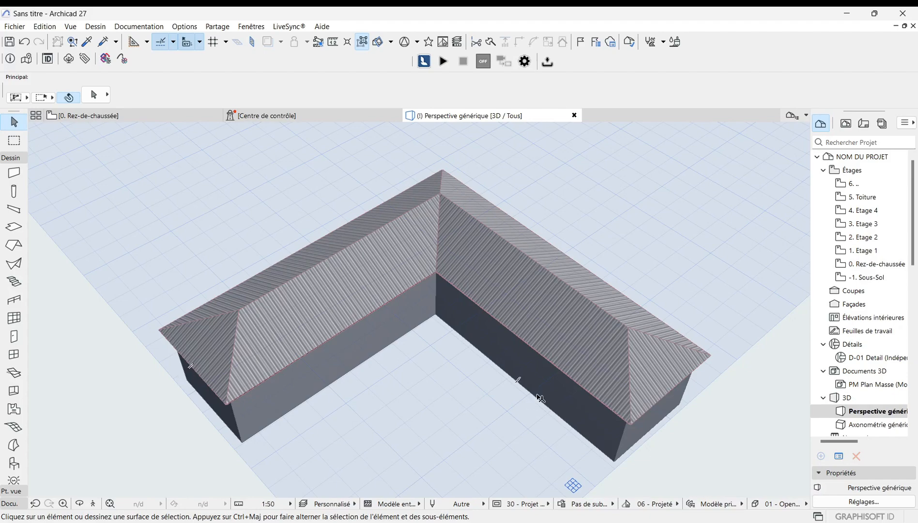
{"action": "scroll", "coordinate": [541, 399], "scroll_direction": "down", "scroll_amount": 2}
{"action": "scroll", "coordinate": [378, 269], "scroll_direction": "up", "scroll_amount": 3}
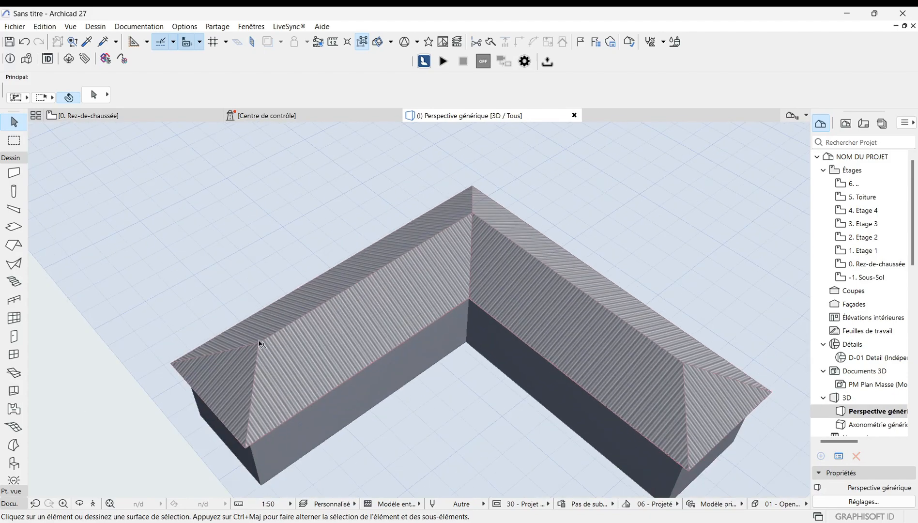
{"action": "scroll", "coordinate": [189, 372], "scroll_direction": "down", "scroll_amount": 1}
{"action": "scroll", "coordinate": [537, 359], "scroll_direction": "up", "scroll_amount": 2}
{"action": "scroll", "coordinate": [157, 339], "scroll_direction": "down", "scroll_amount": 1}
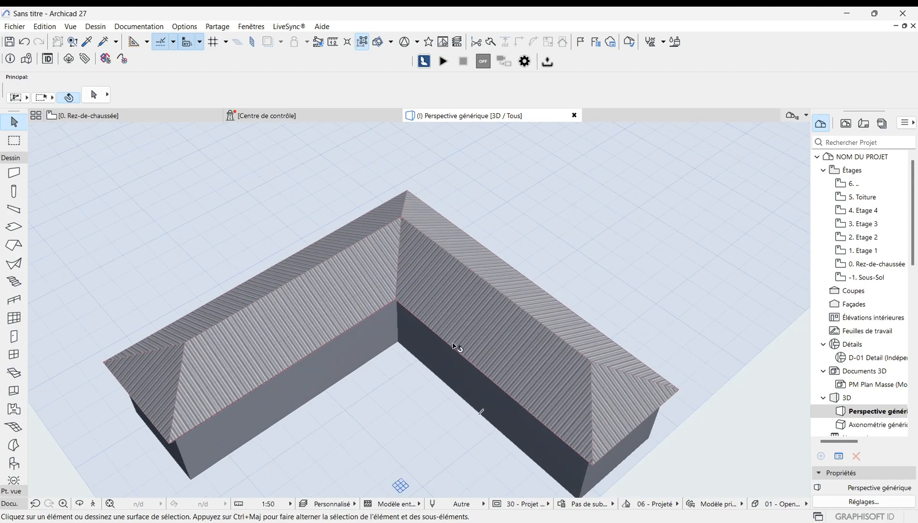
{"action": "scroll", "coordinate": [475, 320], "scroll_direction": "up", "scroll_amount": 2}
{"action": "scroll", "coordinate": [540, 361], "scroll_direction": "down", "scroll_amount": 2}
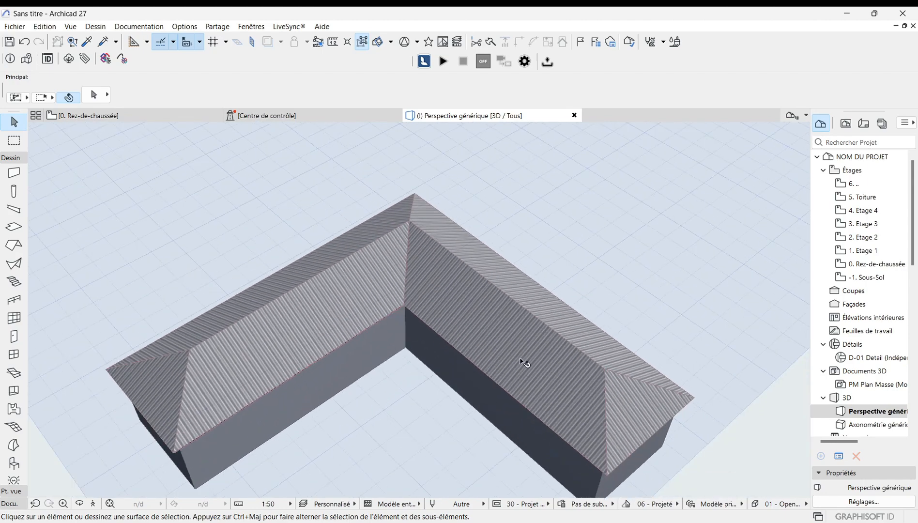
{"action": "scroll", "coordinate": [620, 362], "scroll_direction": "down", "scroll_amount": 1}
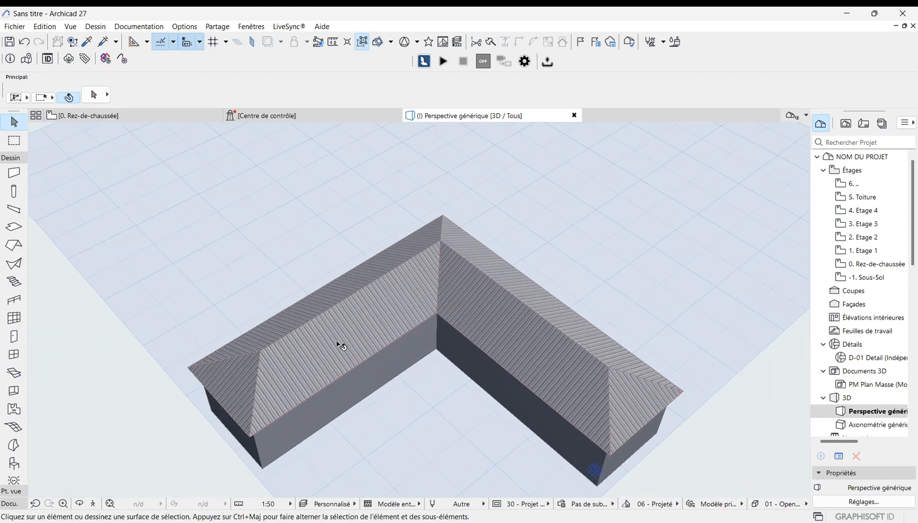
{"action": "scroll", "coordinate": [338, 343], "scroll_direction": "up", "scroll_amount": 2}
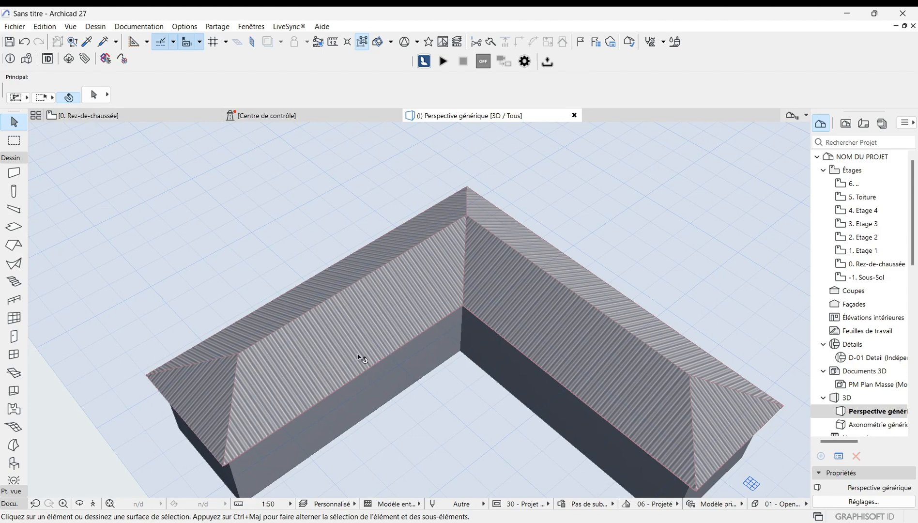
{"action": "scroll", "coordinate": [503, 288], "scroll_direction": "up", "scroll_amount": 3}
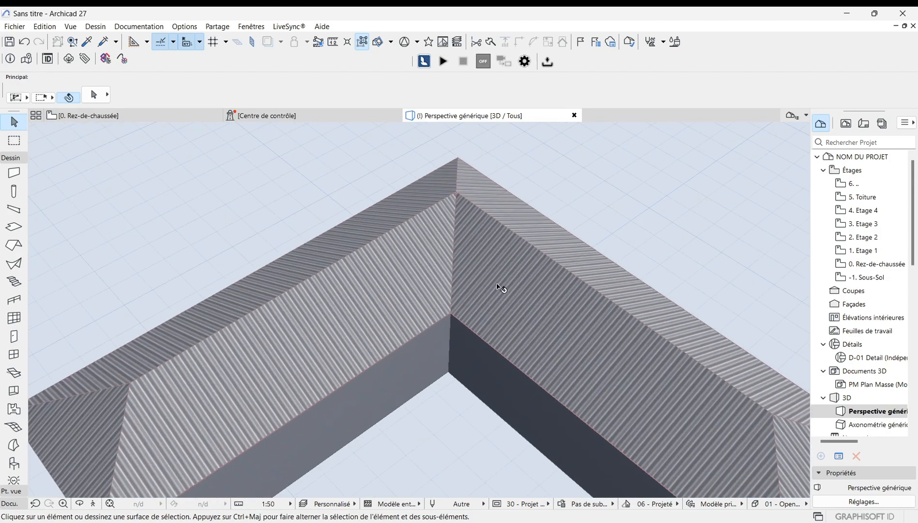
{"action": "scroll", "coordinate": [410, 335], "scroll_direction": "down", "scroll_amount": 2}
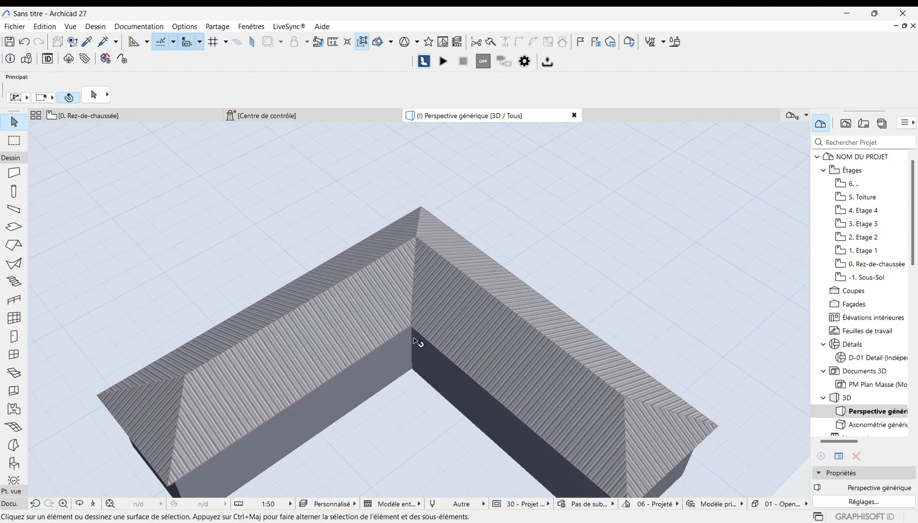
{"action": "scroll", "coordinate": [278, 371], "scroll_direction": "up", "scroll_amount": 3}
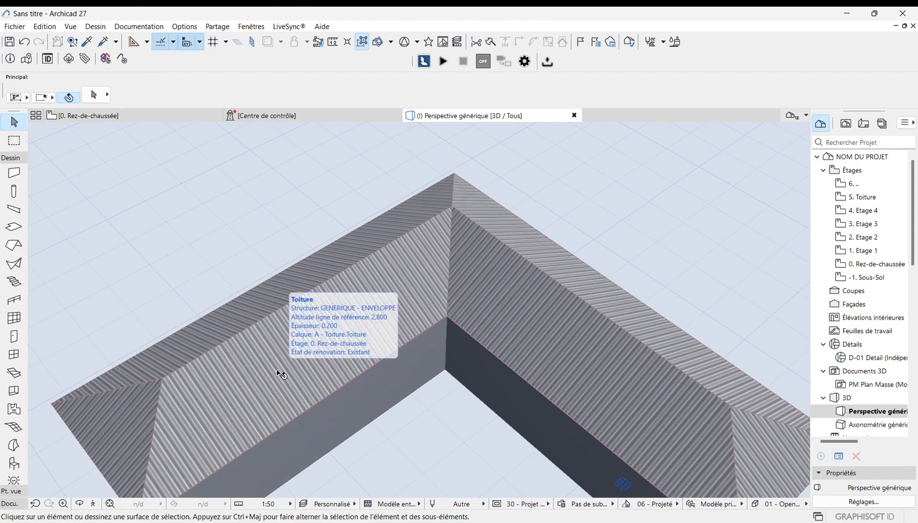
Step: Split the L-shaped multi-plane roof into separate single-plane roofs, accepting the warning
{"action": "left_click", "coordinate": [279, 372]}
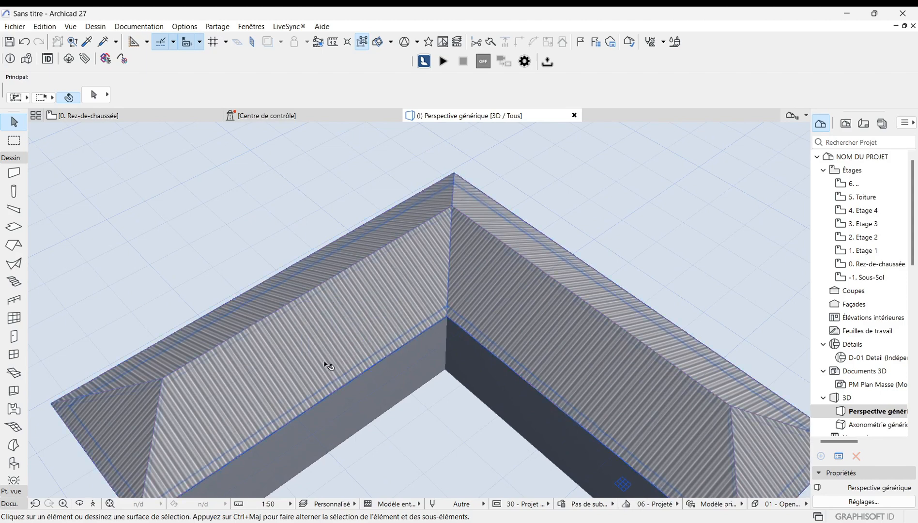
{"action": "left_click", "coordinate": [310, 338]}
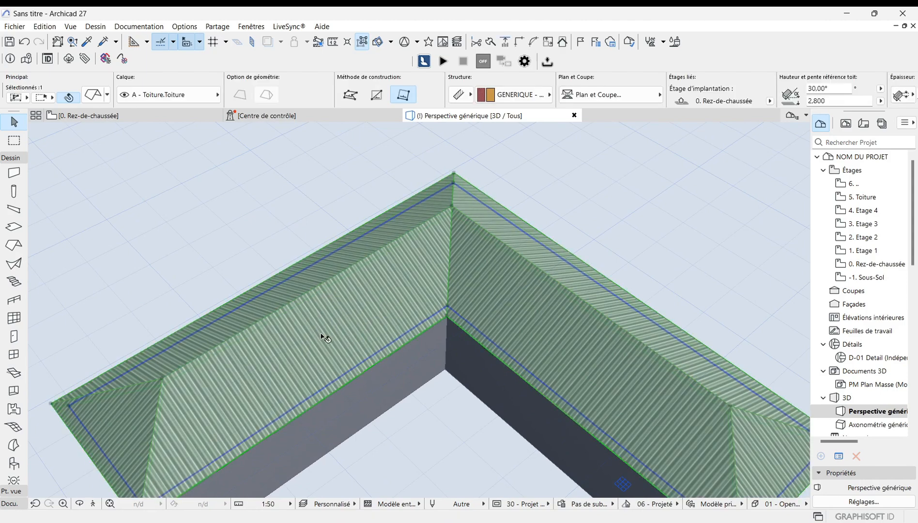
{"action": "right_click", "coordinate": [321, 334]}
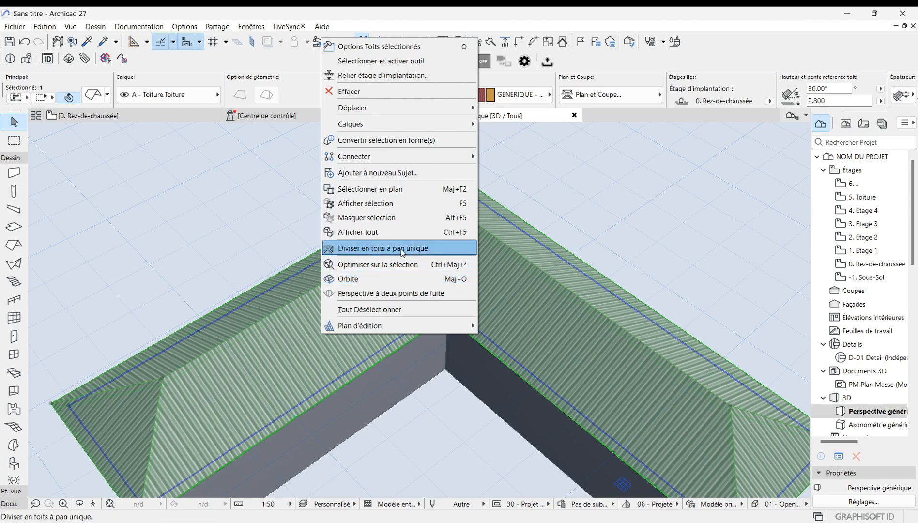
{"action": "left_click", "coordinate": [424, 248]}
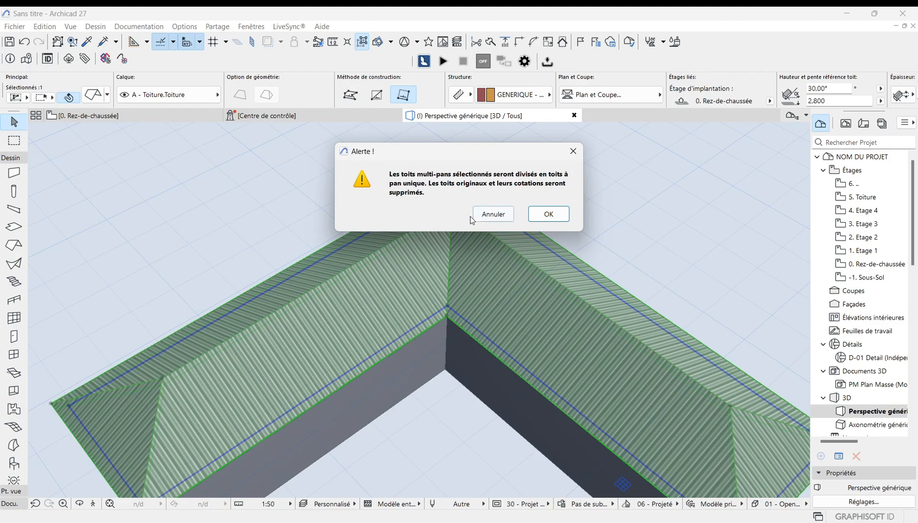
{"action": "left_click", "coordinate": [549, 213]}
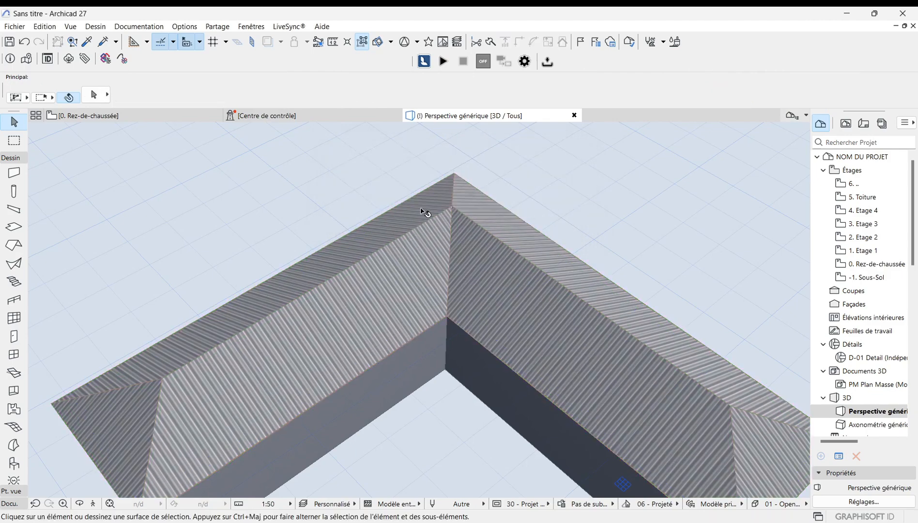
Step: Delete the single-plane roof above the left wing's front wall
{"action": "scroll", "coordinate": [426, 211], "scroll_direction": "down", "scroll_amount": 3}
{"action": "scroll", "coordinate": [311, 308], "scroll_direction": "up", "scroll_amount": 3}
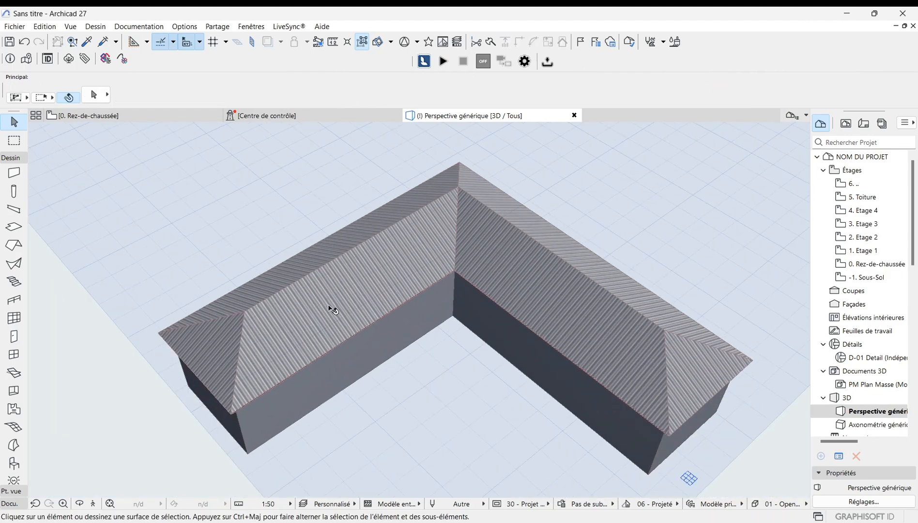
{"action": "scroll", "coordinate": [328, 316], "scroll_direction": "up", "scroll_amount": 2}
{"action": "scroll", "coordinate": [281, 358], "scroll_direction": "up", "scroll_amount": 1}
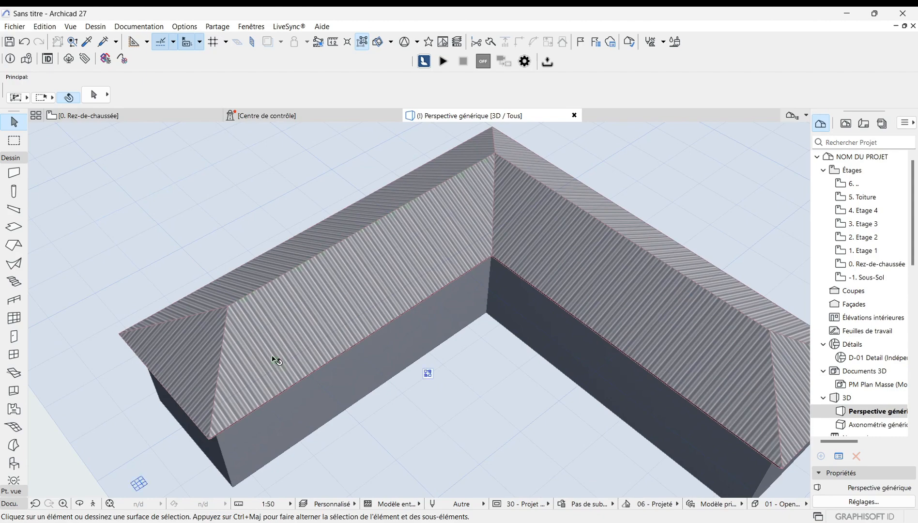
{"action": "left_click", "coordinate": [274, 360]}
{"action": "scroll", "coordinate": [222, 372], "scroll_direction": "down", "scroll_amount": 1}
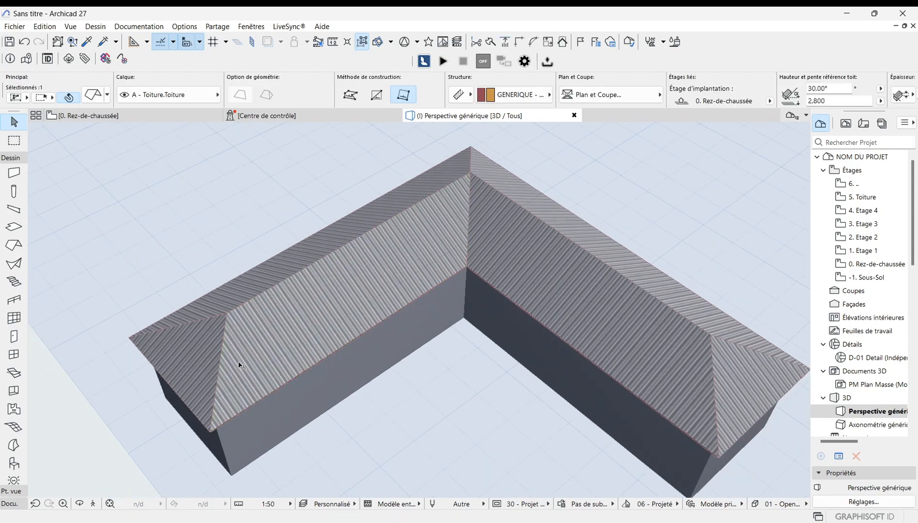
{"action": "scroll", "coordinate": [283, 349], "scroll_direction": "down", "scroll_amount": 2}
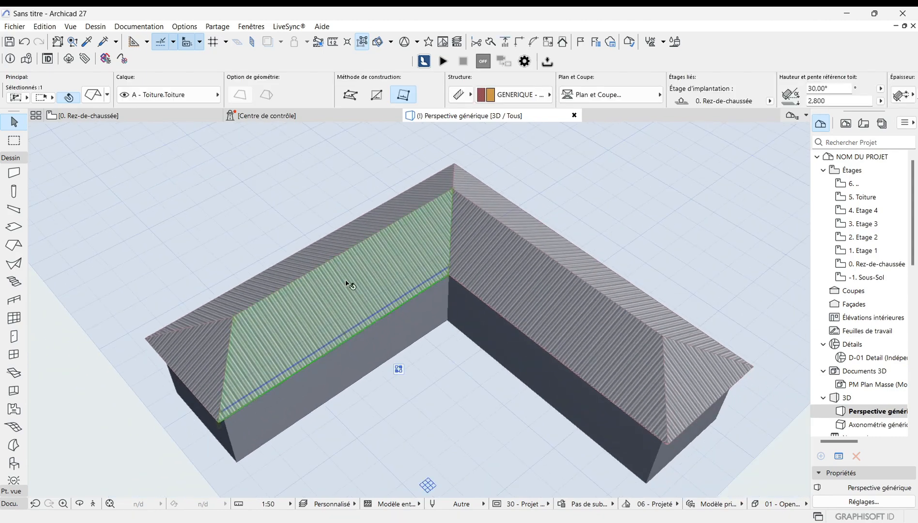
{"action": "scroll", "coordinate": [473, 269], "scroll_direction": "up", "scroll_amount": 1}
{"action": "scroll", "coordinate": [279, 291], "scroll_direction": "down", "scroll_amount": 1}
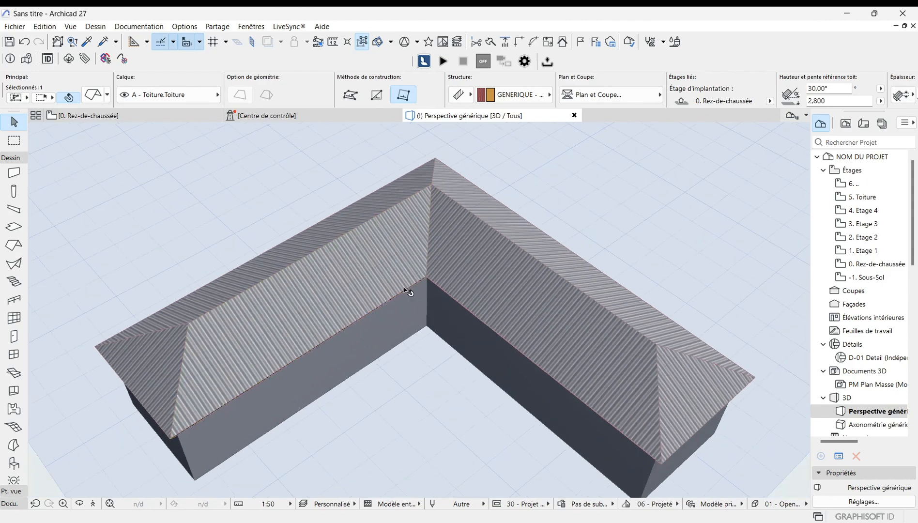
{"action": "scroll", "coordinate": [532, 310], "scroll_direction": "up", "scroll_amount": 1}
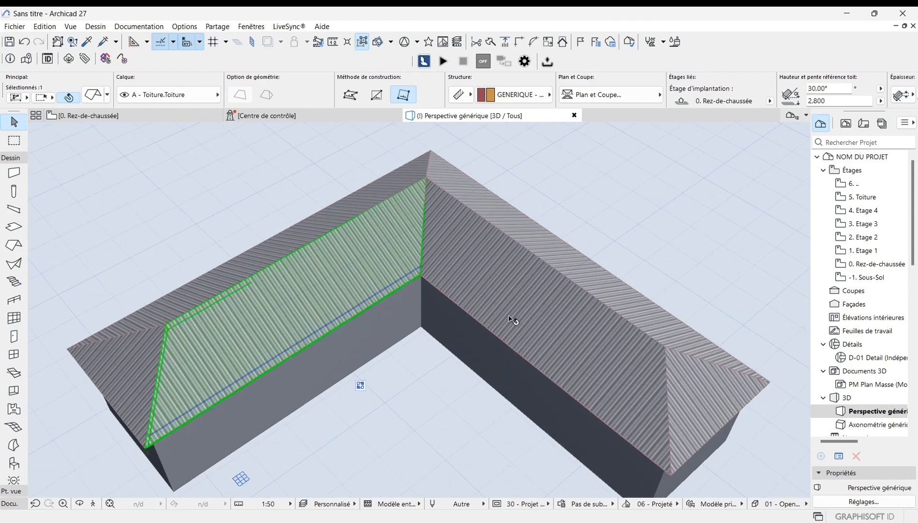
{"action": "left_click", "coordinate": [528, 314]}
{"action": "left_click", "coordinate": [279, 293]}
{"action": "key", "text": "Delete"}
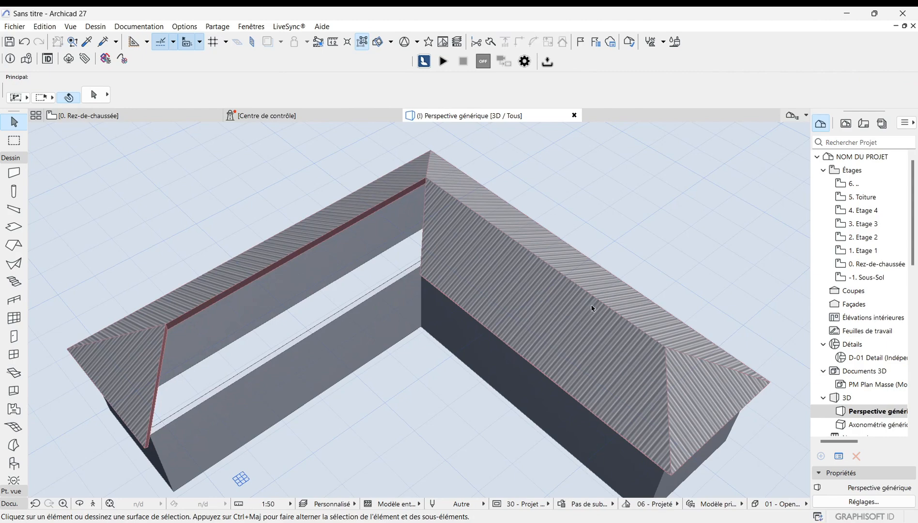
Step: Curve the eave edge of the right wing's front roof plane into an outward arc
{"action": "scroll", "coordinate": [561, 312], "scroll_direction": "down", "scroll_amount": 1}
{"action": "scroll", "coordinate": [328, 309], "scroll_direction": "up", "scroll_amount": 2}
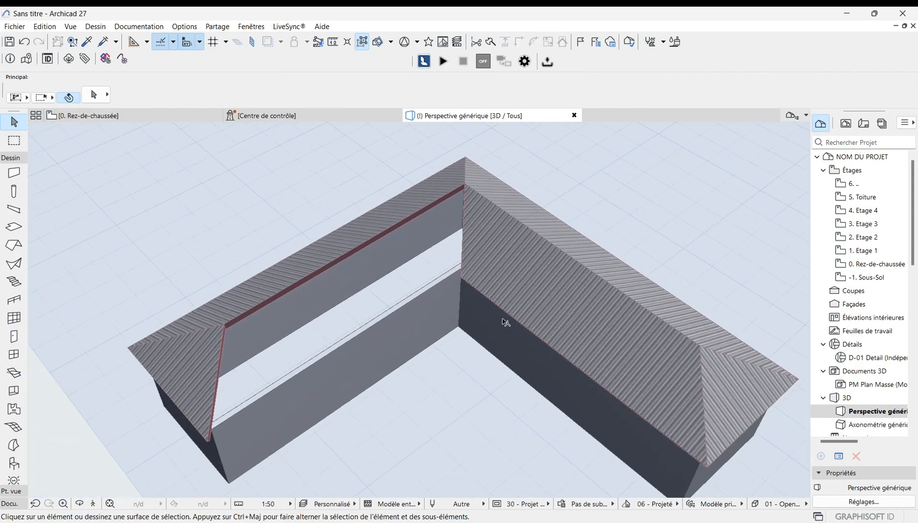
{"action": "left_click", "coordinate": [544, 295]}
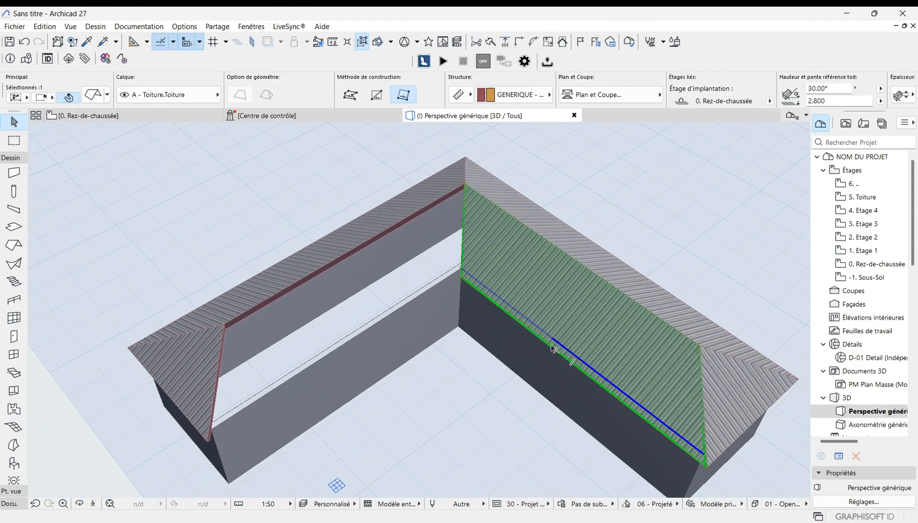
{"action": "left_click", "coordinate": [552, 348]}
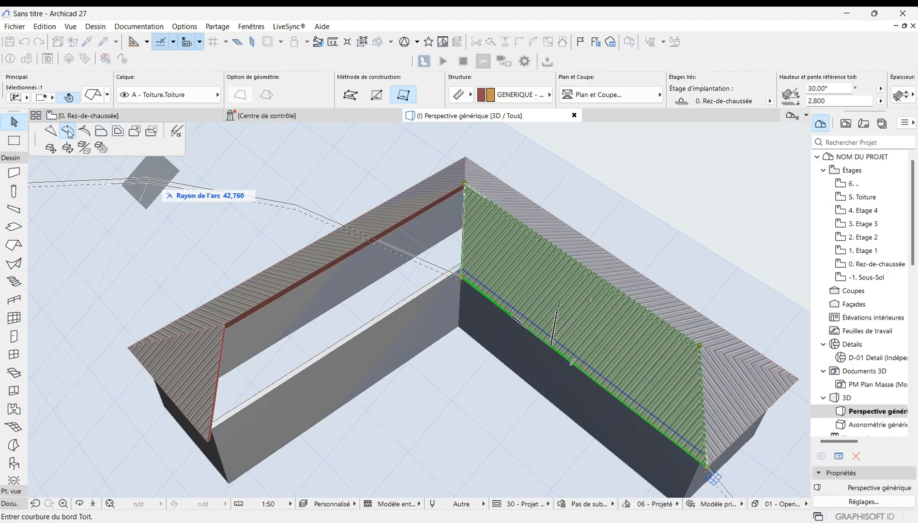
{"action": "left_click", "coordinate": [69, 131]}
{"action": "left_click", "coordinate": [455, 372]}
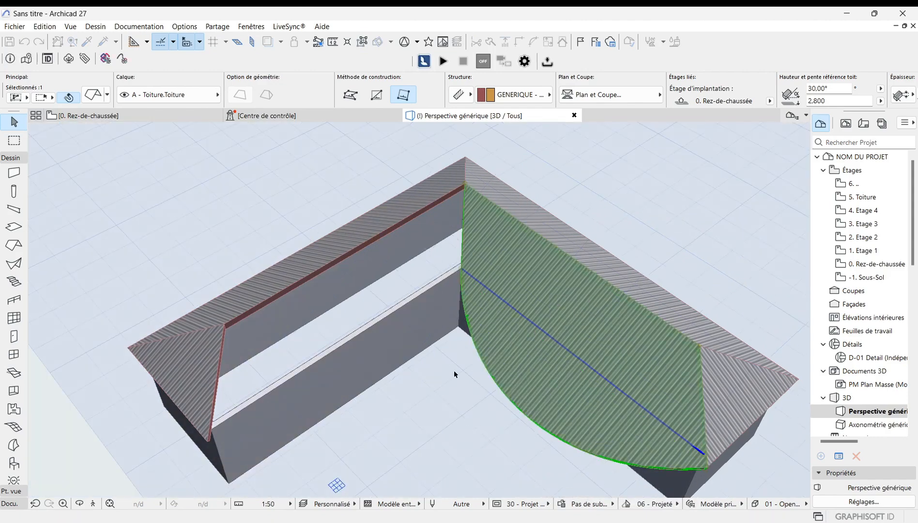
{"action": "left_click", "coordinate": [555, 189]}
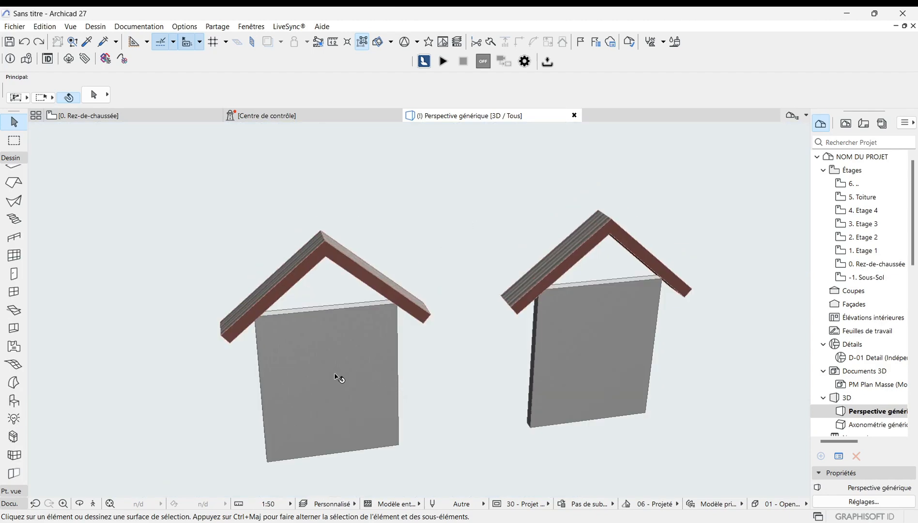
Step: Zoom and orbit around the two walls with gable roofs to examine them
{"action": "scroll", "coordinate": [173, 353], "scroll_direction": "down", "scroll_amount": 2}
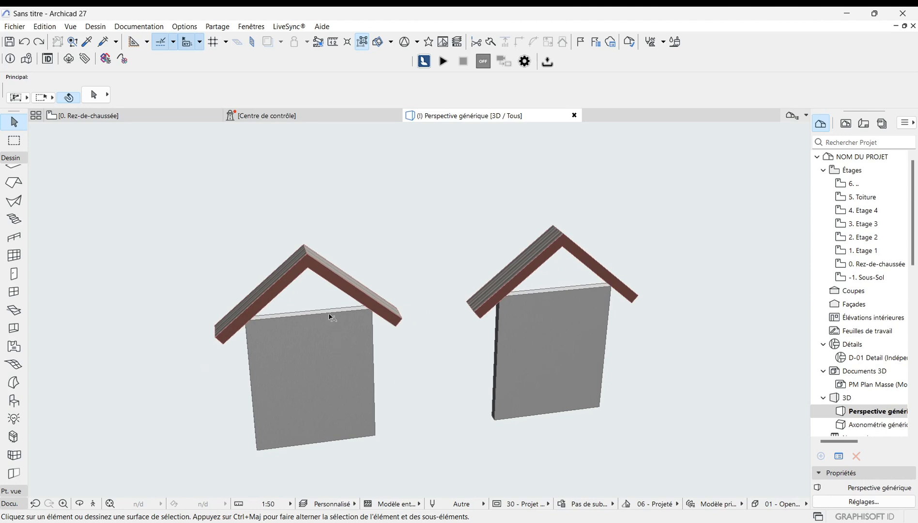
{"action": "scroll", "coordinate": [329, 317], "scroll_direction": "up", "scroll_amount": 1}
{"action": "scroll", "coordinate": [295, 340], "scroll_direction": "up", "scroll_amount": 1}
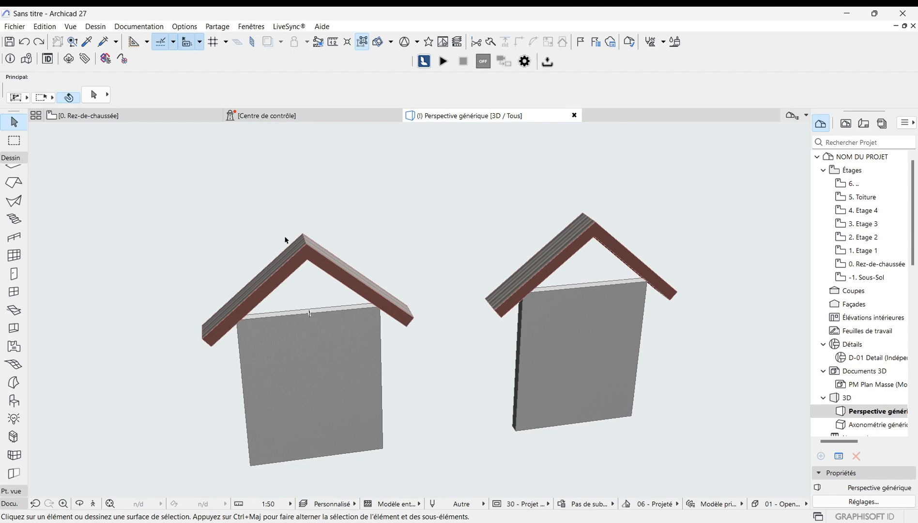
{"action": "scroll", "coordinate": [290, 240], "scroll_direction": "up", "scroll_amount": 1}
{"action": "scroll", "coordinate": [251, 291], "scroll_direction": "up", "scroll_amount": 1}
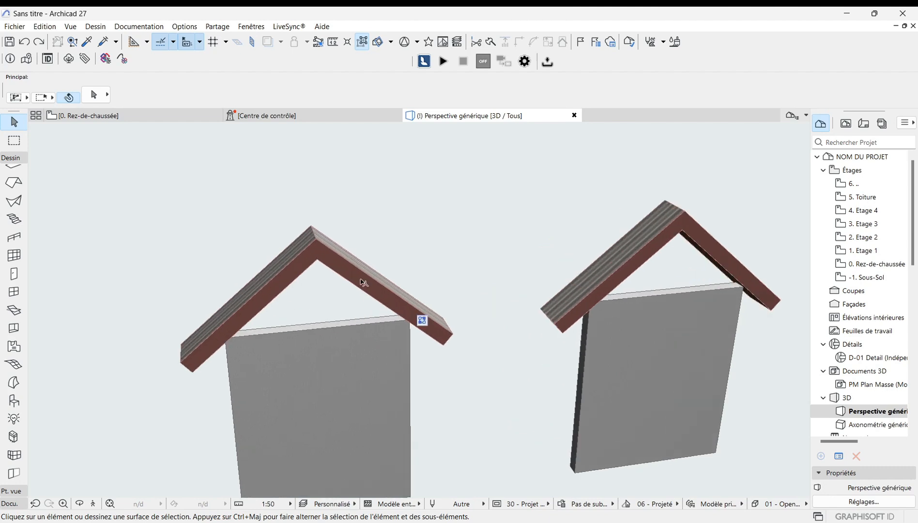
{"action": "left_click", "coordinate": [363, 283]}
{"action": "left_click", "coordinate": [272, 287]}
{"action": "left_click", "coordinate": [218, 223]}
{"action": "scroll", "coordinate": [231, 220], "scroll_direction": "down", "scroll_amount": 1}
{"action": "scroll", "coordinate": [226, 223], "scroll_direction": "down", "scroll_amount": 1}
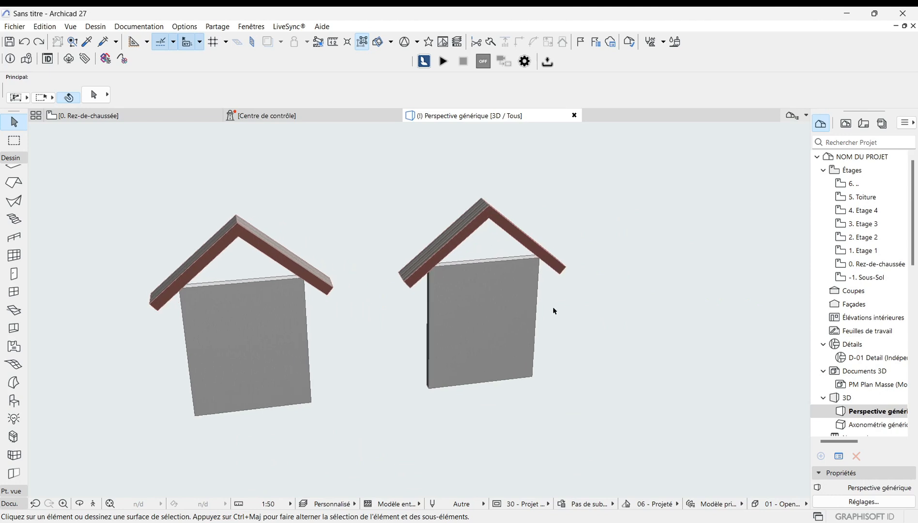
Step: Select the right-hand wall and then its gable roof to inspect them, then deselect
{"action": "left_click", "coordinate": [496, 340]}
{"action": "middle_click_drag", "start_coordinate": [496, 340], "coordinate": [465, 308], "text": "shift"}
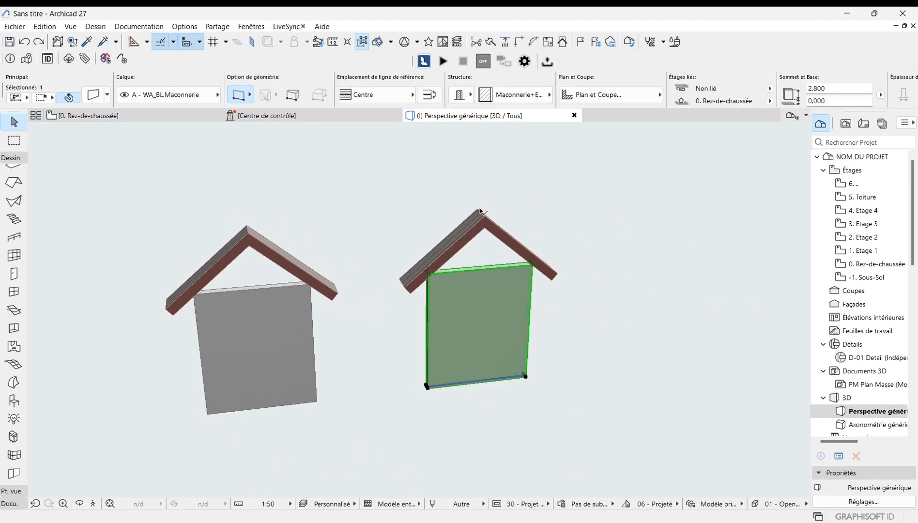
{"action": "scroll", "coordinate": [481, 211], "scroll_direction": "up", "scroll_amount": 2}
{"action": "left_click", "coordinate": [469, 245]}
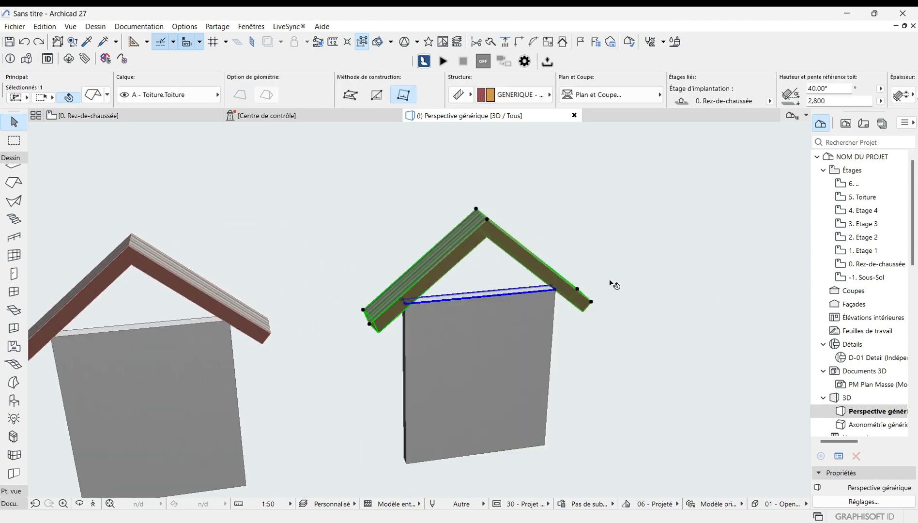
{"action": "scroll", "coordinate": [533, 257], "scroll_direction": "down", "scroll_amount": 2}
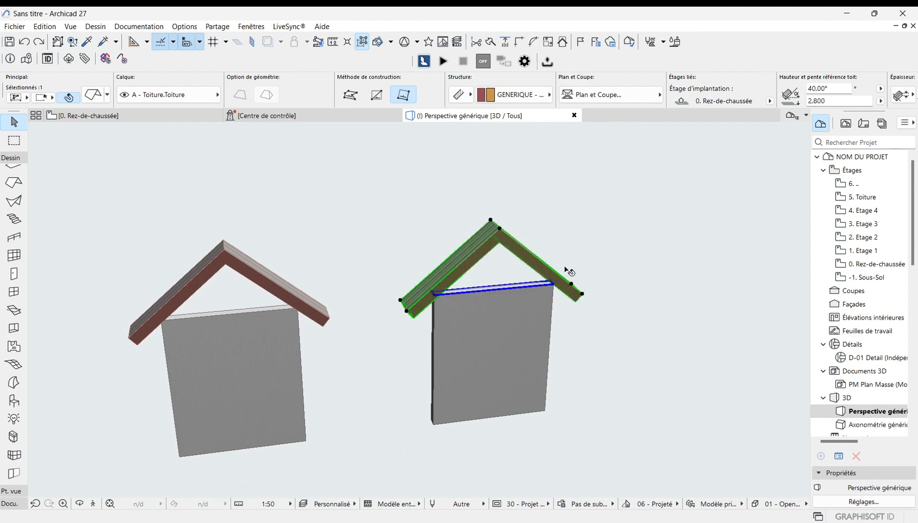
{"action": "scroll", "coordinate": [601, 281], "scroll_direction": "down", "scroll_amount": 3}
{"action": "scroll", "coordinate": [652, 290], "scroll_direction": "down", "scroll_amount": 1}
{"action": "left_click", "coordinate": [226, 368]}
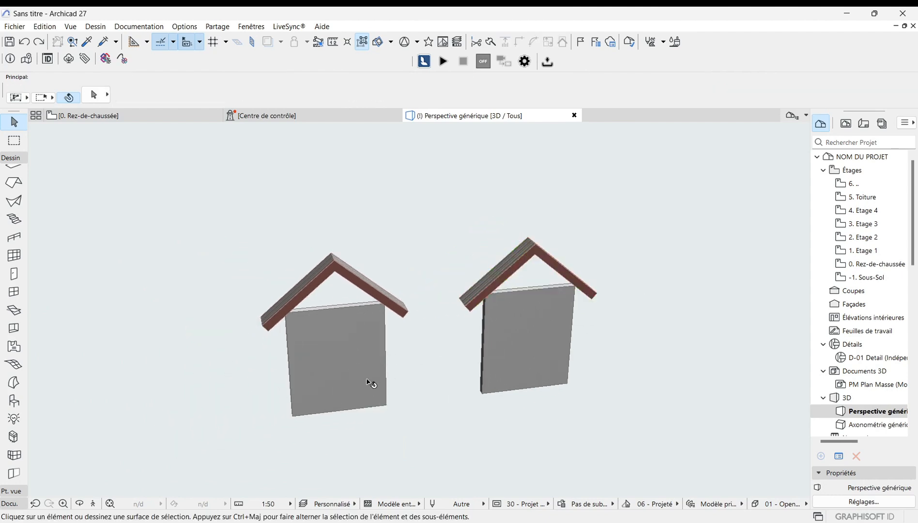
{"action": "scroll", "coordinate": [316, 232], "scroll_direction": "up", "scroll_amount": 1}
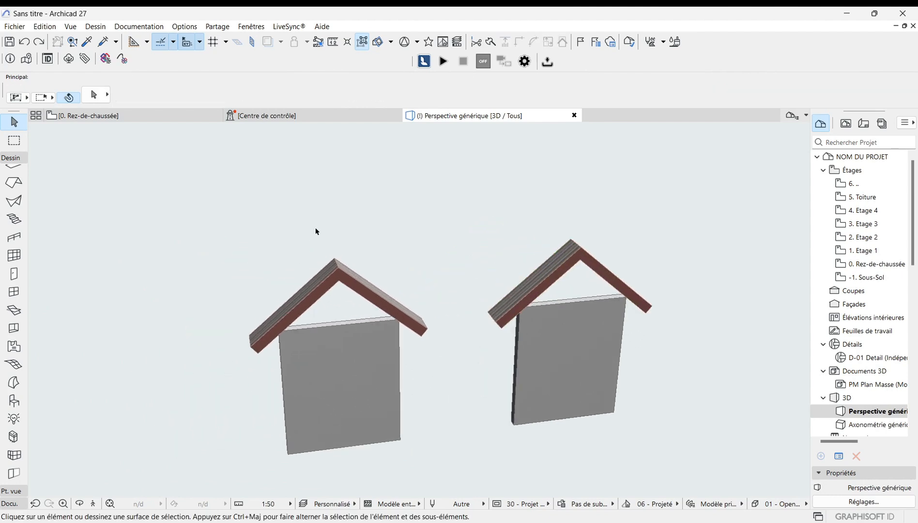
Step: Raise the top of the left wall to a height of about 4.46 m, above its gable roof
{"action": "left_click", "coordinate": [346, 386]}
{"action": "scroll", "coordinate": [402, 304], "scroll_direction": "up", "scroll_amount": 1}
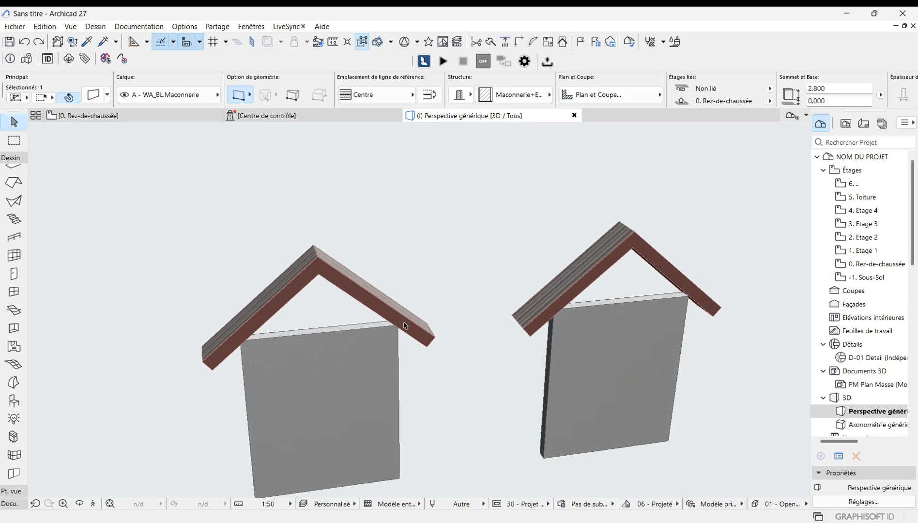
{"action": "scroll", "coordinate": [396, 324], "scroll_direction": "up", "scroll_amount": 1}
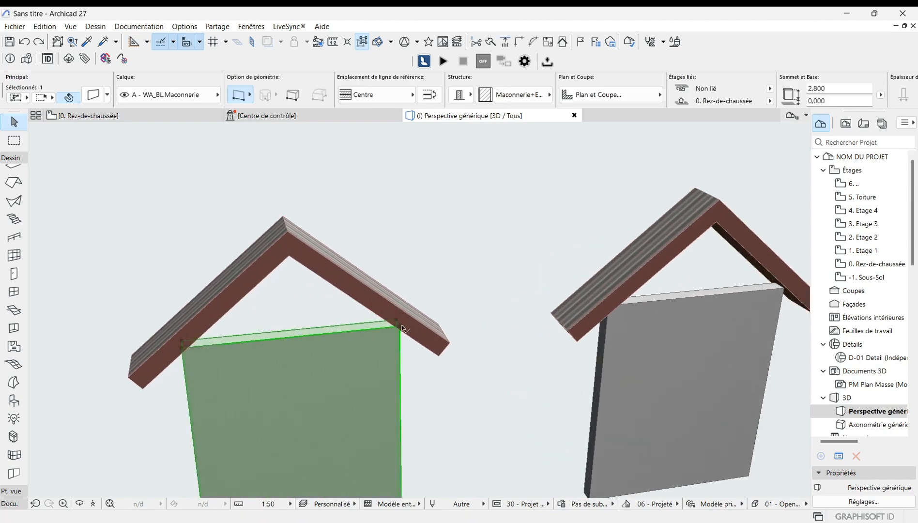
{"action": "left_click", "coordinate": [399, 328]}
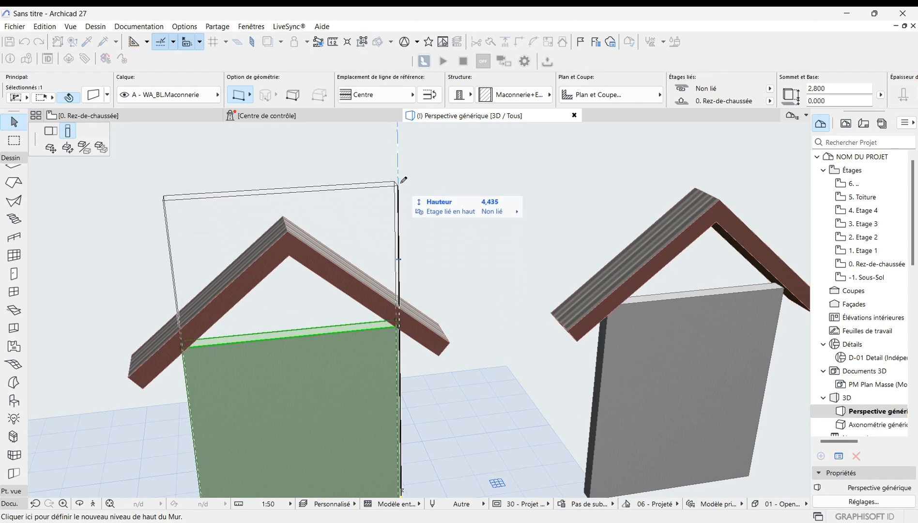
{"action": "left_click", "coordinate": [399, 180]}
{"action": "scroll", "coordinate": [458, 260], "scroll_direction": "down", "scroll_amount": 2}
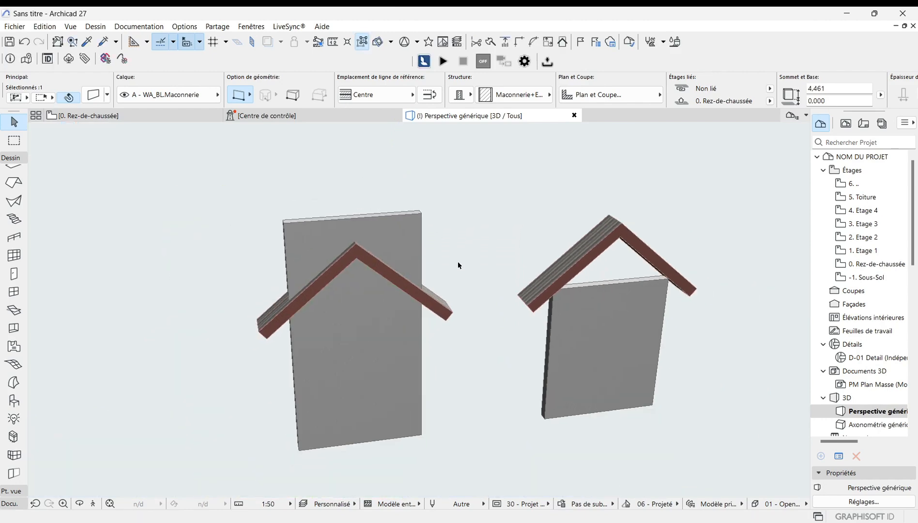
Step: Trim the left wall to its two gable roof planes with Connect to single-plane roof, using the element-top option
{"action": "left_click", "coordinate": [251, 378]}
{"action": "left_click", "coordinate": [373, 324]}
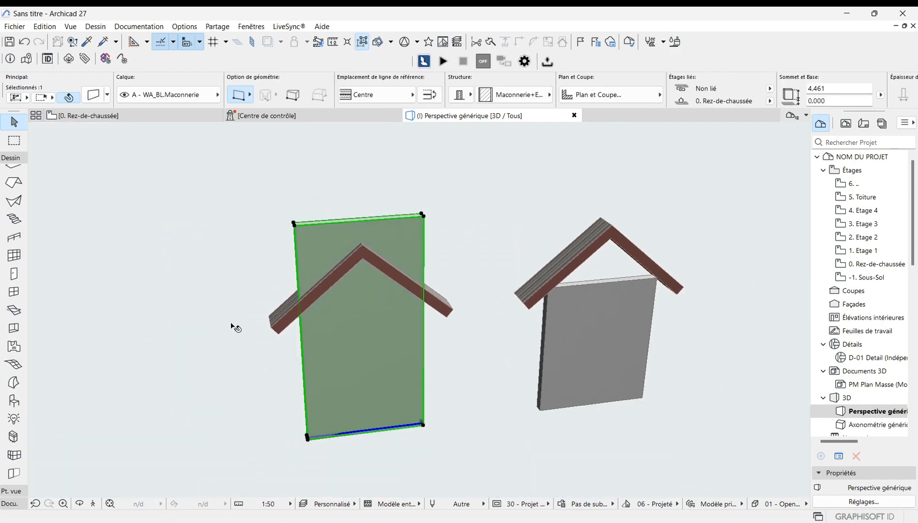
{"action": "left_click", "coordinate": [283, 321], "text": "shift"}
{"action": "left_click", "coordinate": [440, 304], "text": "shift"}
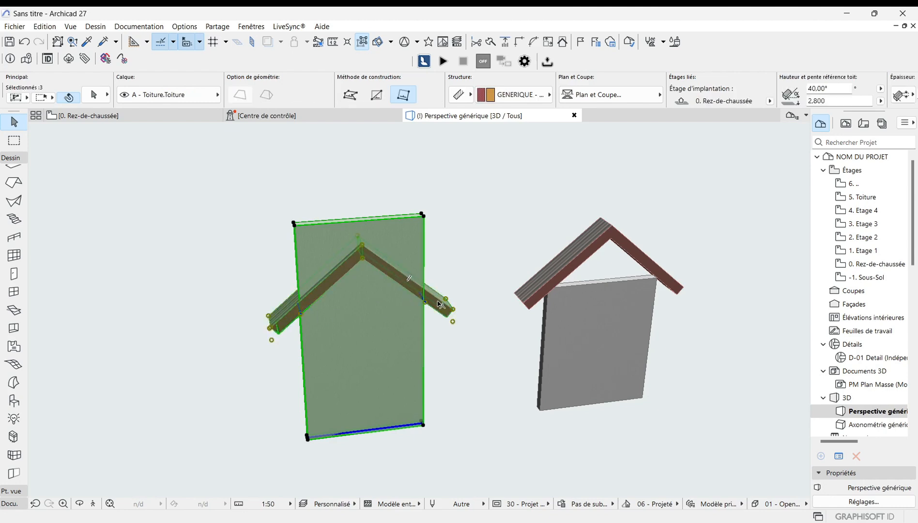
{"action": "right_click", "coordinate": [260, 376]}
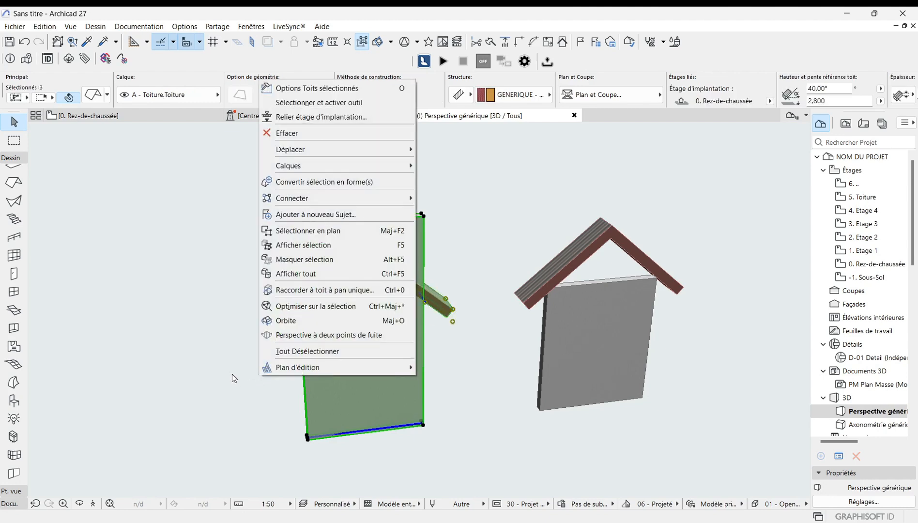
{"action": "left_click", "coordinate": [350, 289]}
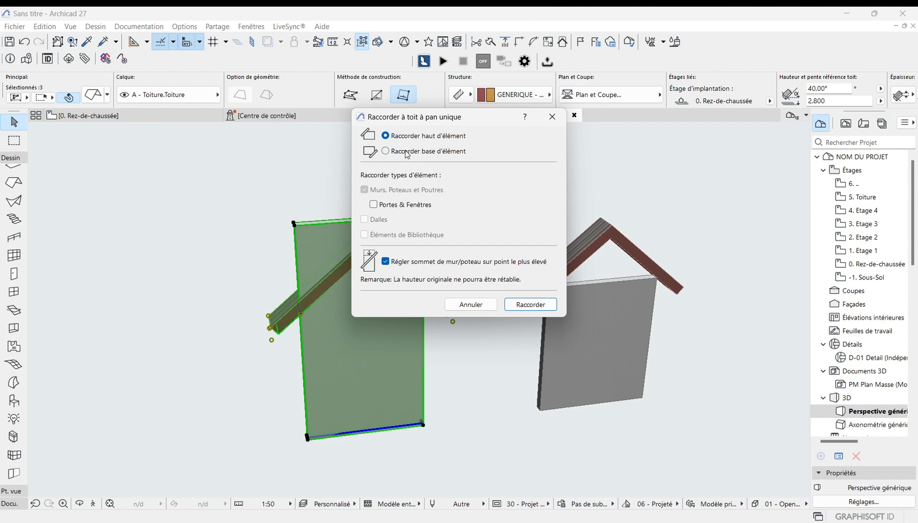
{"action": "left_click", "coordinate": [386, 151]}
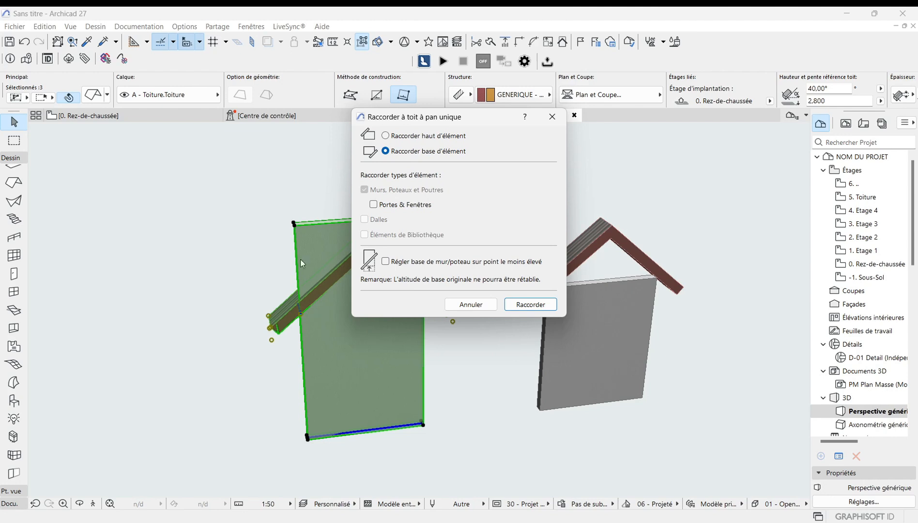
{"action": "left_click", "coordinate": [386, 136]}
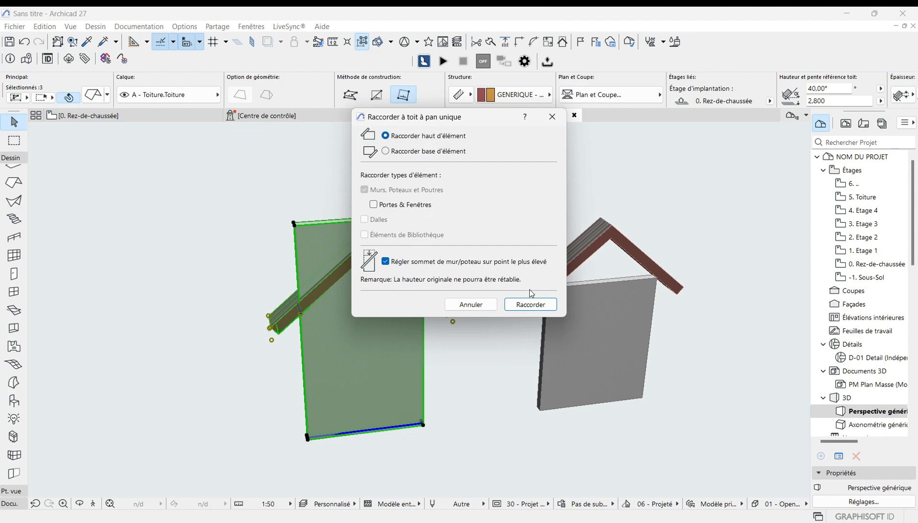
{"action": "left_click", "coordinate": [529, 304]}
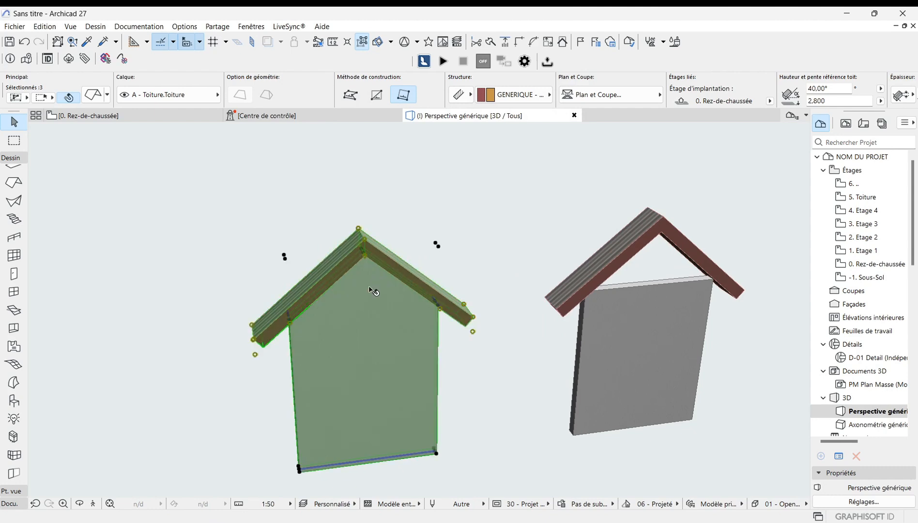
{"action": "scroll", "coordinate": [358, 281], "scroll_direction": "down", "scroll_amount": 3}
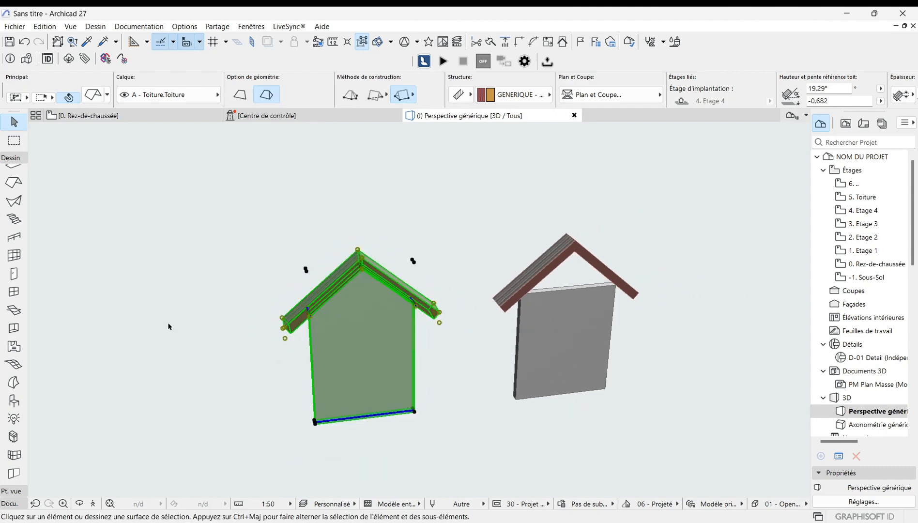
{"action": "key", "text": "Escape"}
{"action": "scroll", "coordinate": [361, 291], "scroll_direction": "up", "scroll_amount": 2}
{"action": "scroll", "coordinate": [363, 252], "scroll_direction": "up", "scroll_amount": 3}
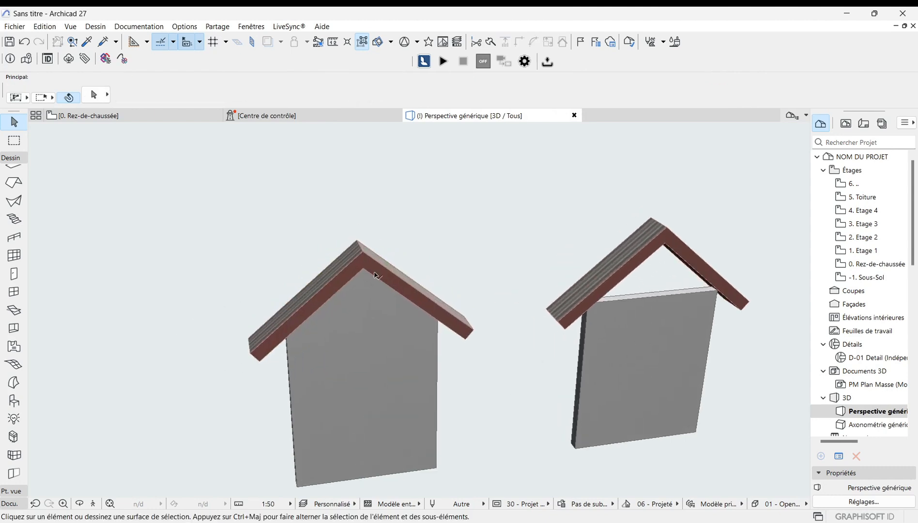
{"action": "scroll", "coordinate": [375, 274], "scroll_direction": "down", "scroll_amount": 3}
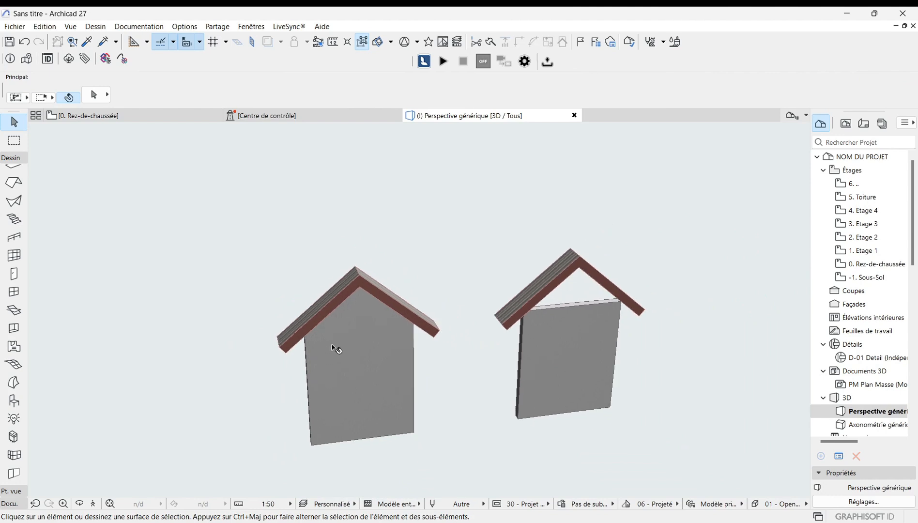
{"action": "scroll", "coordinate": [359, 254], "scroll_direction": "up", "scroll_amount": 2}
{"action": "scroll", "coordinate": [370, 341], "scroll_direction": "down", "scroll_amount": 2}
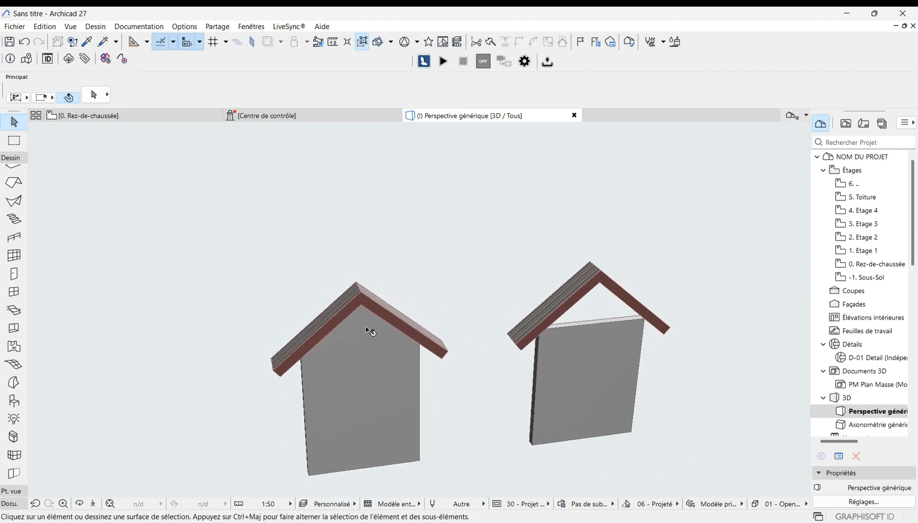
{"action": "left_click", "coordinate": [374, 402]}
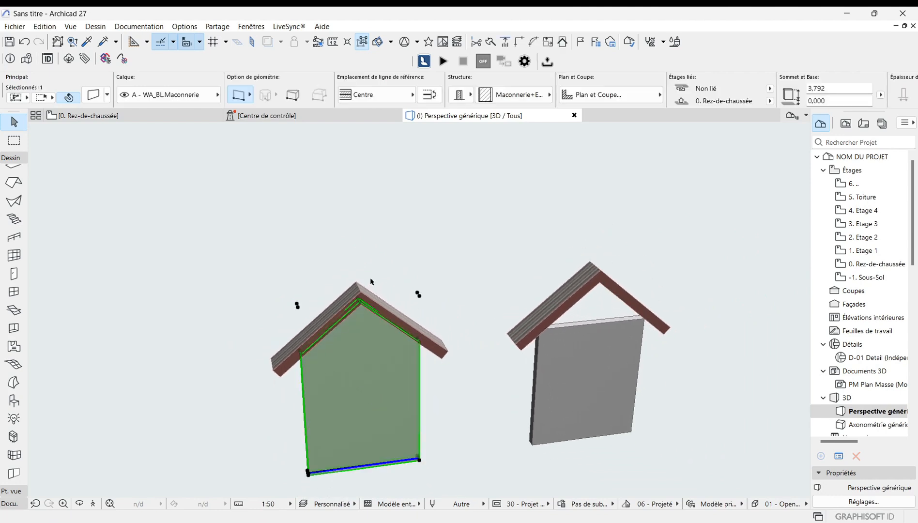
{"action": "scroll", "coordinate": [369, 280], "scroll_direction": "up", "scroll_amount": 1}
{"action": "left_click", "coordinate": [364, 304]}
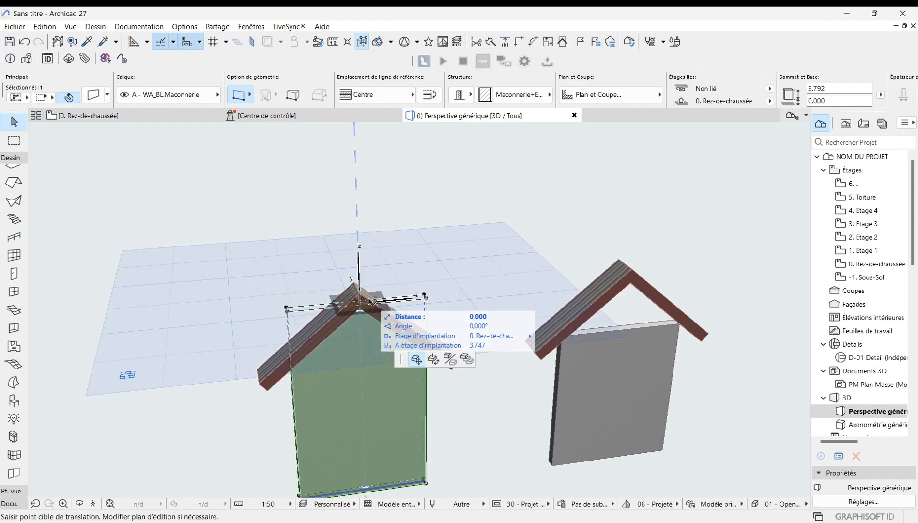
{"action": "key", "text": "Escape"}
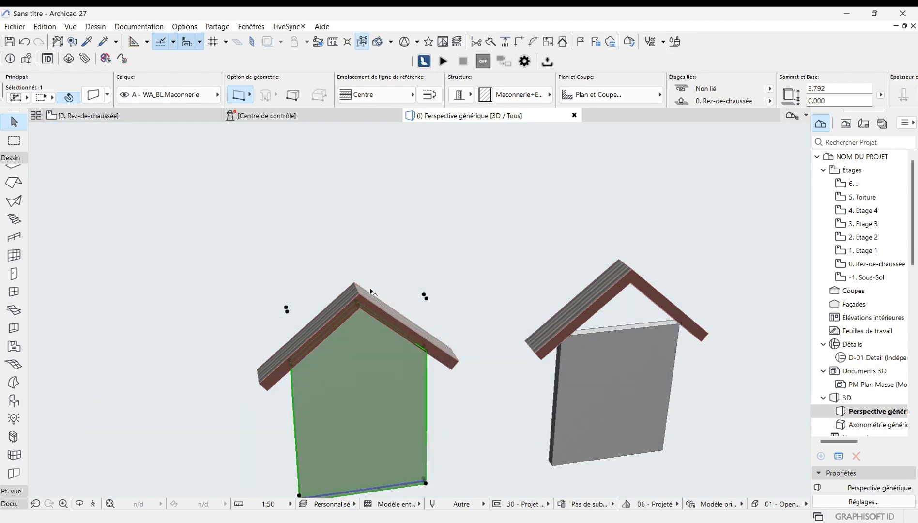
Step: Move both planes of the left gable roof vertically upward, then undo that move
{"action": "left_click", "coordinate": [409, 338]}
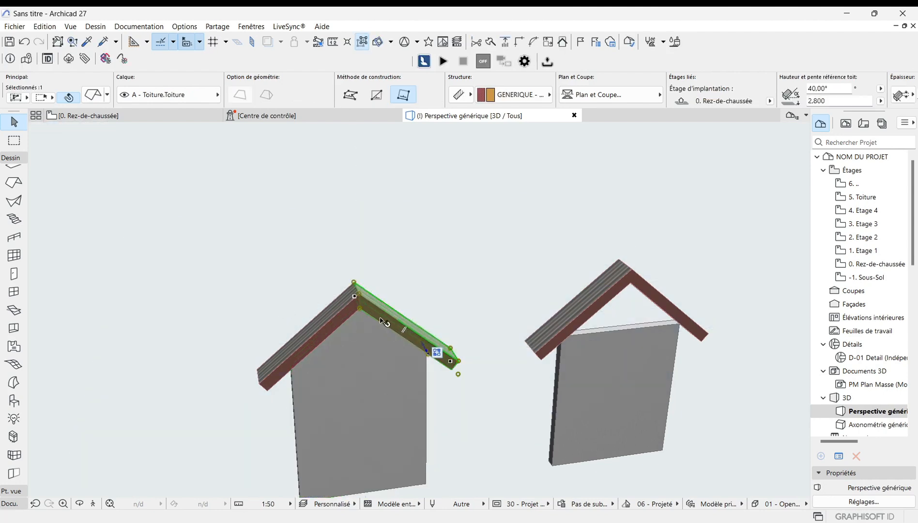
{"action": "scroll", "coordinate": [381, 324], "scroll_direction": "up", "scroll_amount": 1}
{"action": "scroll", "coordinate": [375, 322], "scroll_direction": "down", "scroll_amount": 2}
{"action": "scroll", "coordinate": [345, 312], "scroll_direction": "up", "scroll_amount": 2}
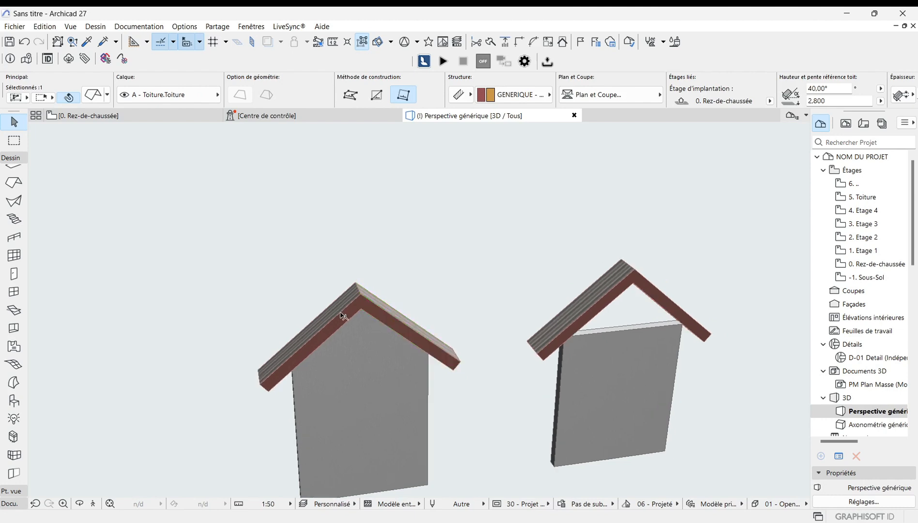
{"action": "scroll", "coordinate": [365, 375], "scroll_direction": "down", "scroll_amount": 1}
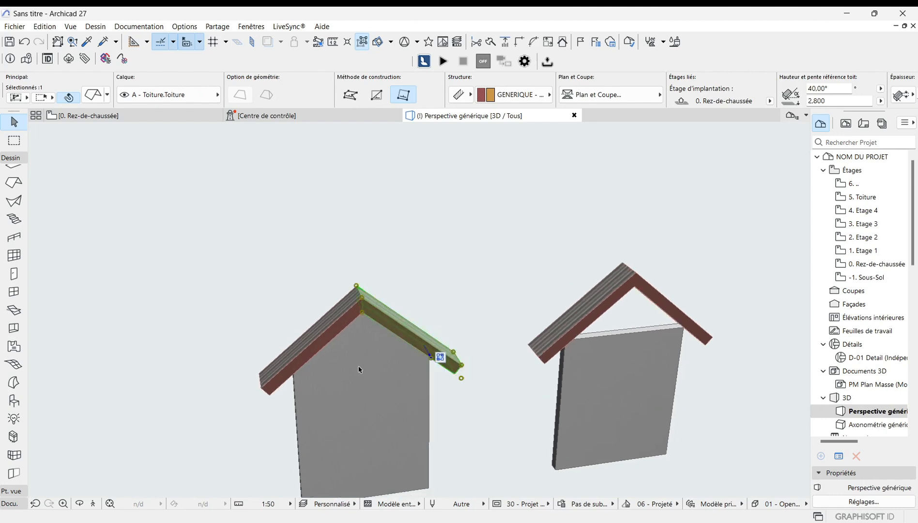
{"action": "left_click", "coordinate": [330, 338], "text": "shift"}
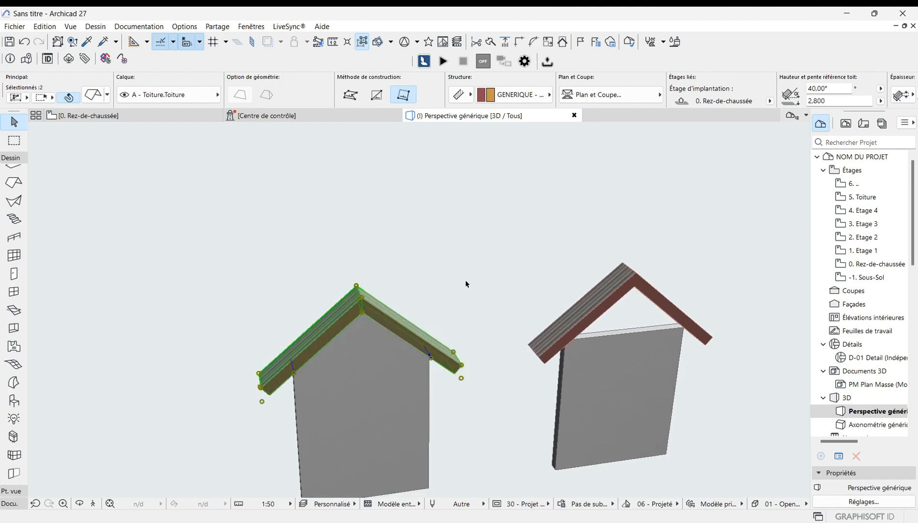
{"action": "key", "text": "ctrl+d"}
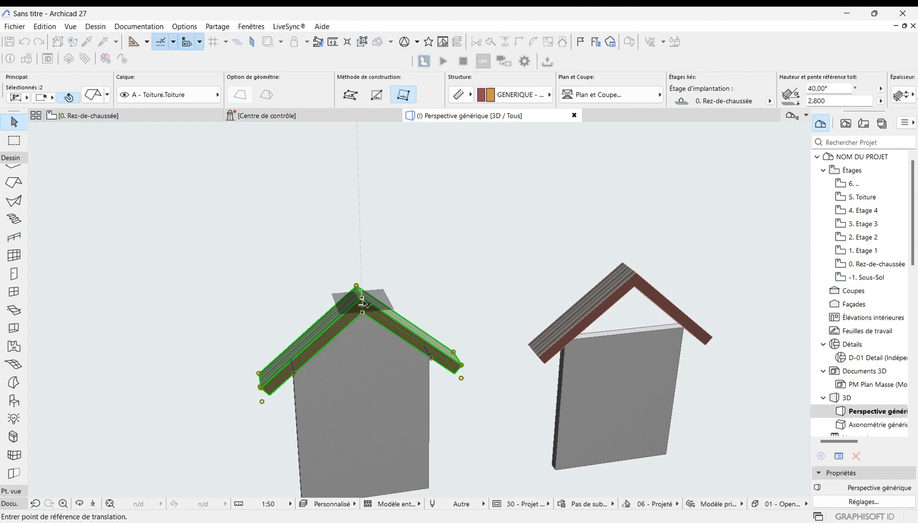
{"action": "left_click", "coordinate": [362, 298]}
{"action": "left_click", "coordinate": [364, 259]}
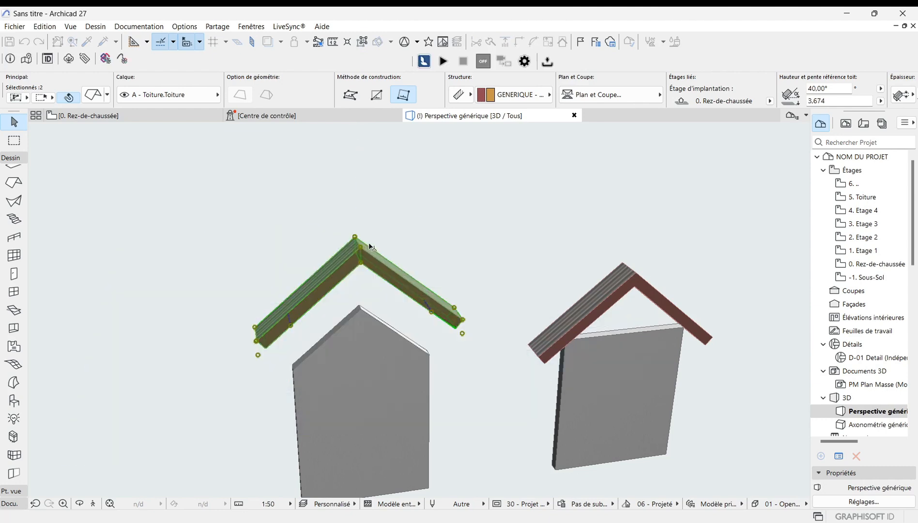
{"action": "scroll", "coordinate": [407, 239], "scroll_direction": "down", "scroll_amount": 2}
{"action": "scroll", "coordinate": [348, 351], "scroll_direction": "up", "scroll_amount": 2}
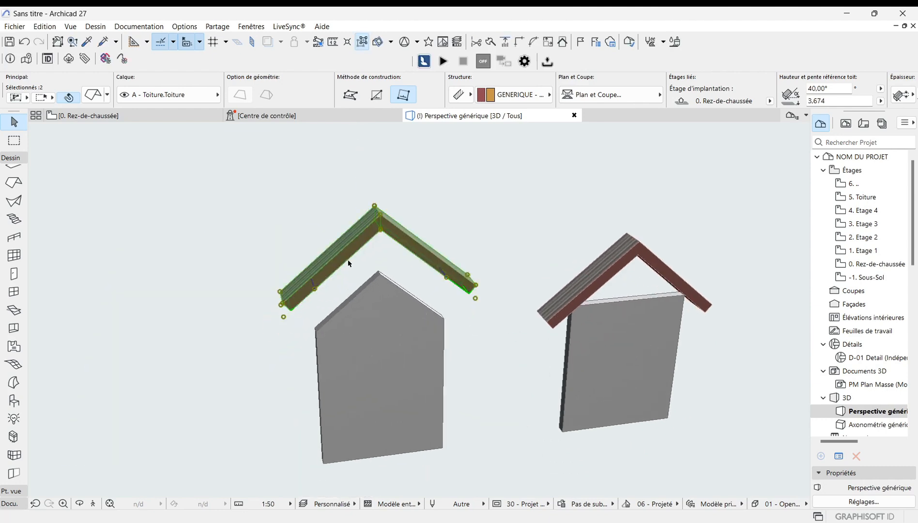
{"action": "scroll", "coordinate": [293, 334], "scroll_direction": "up", "scroll_amount": 2}
{"action": "scroll", "coordinate": [285, 347], "scroll_direction": "down", "scroll_amount": 2}
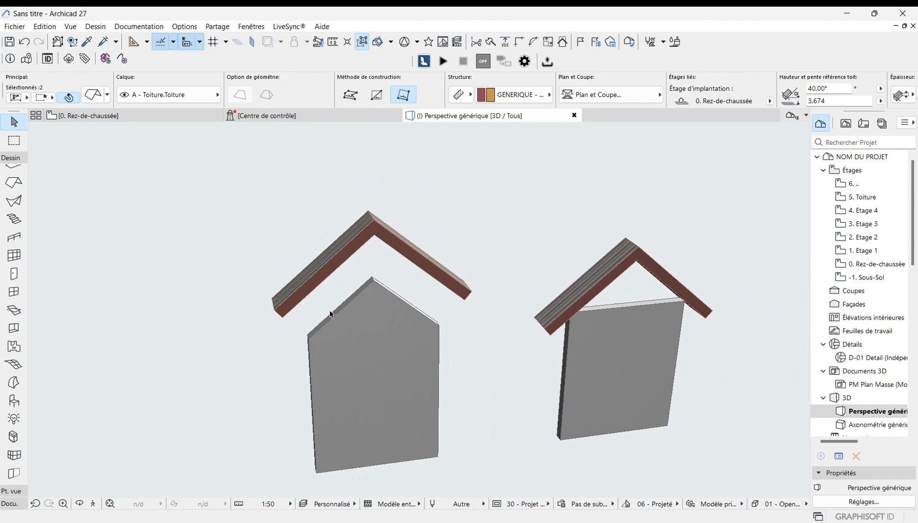
{"action": "scroll", "coordinate": [335, 325], "scroll_direction": "down", "scroll_amount": 2}
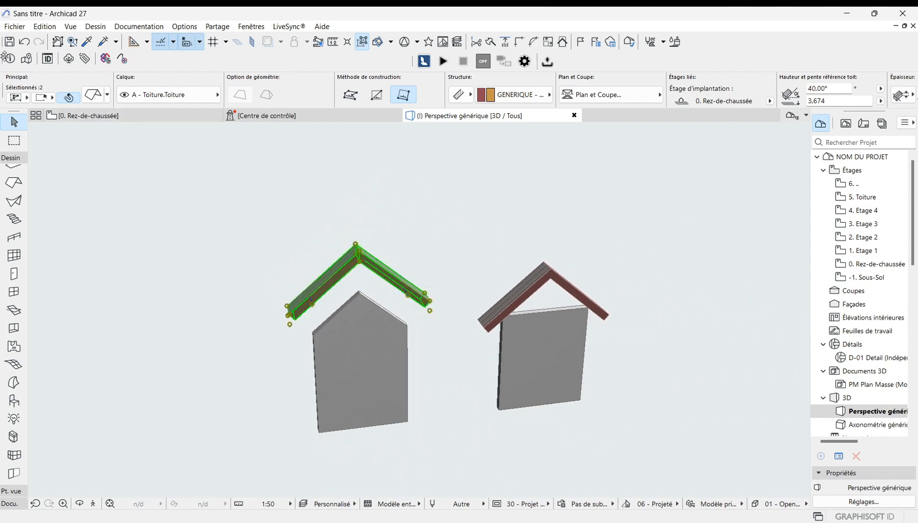
{"action": "scroll", "coordinate": [297, 267], "scroll_direction": "down", "scroll_amount": 2}
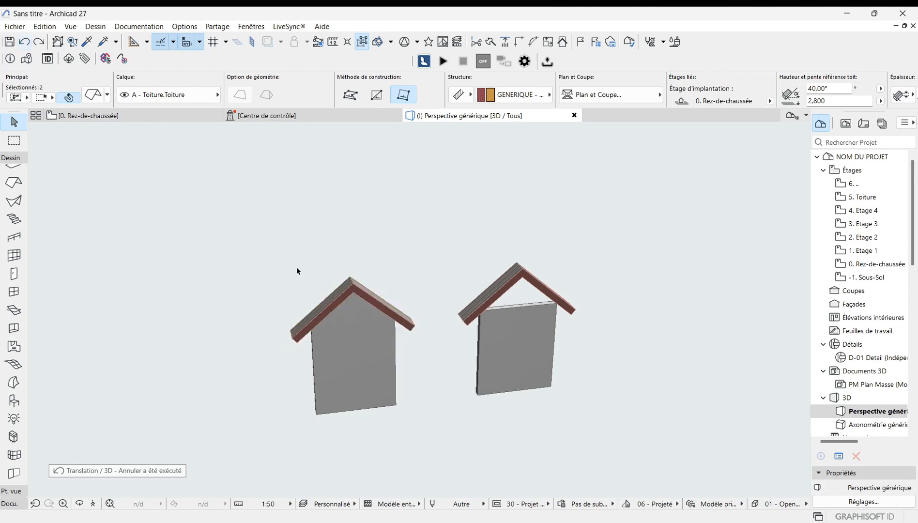
Step: Lift both planes of the left gable roof vertically to a reference height of about 3.71 m
{"action": "scroll", "coordinate": [332, 297], "scroll_direction": "up", "scroll_amount": 3}
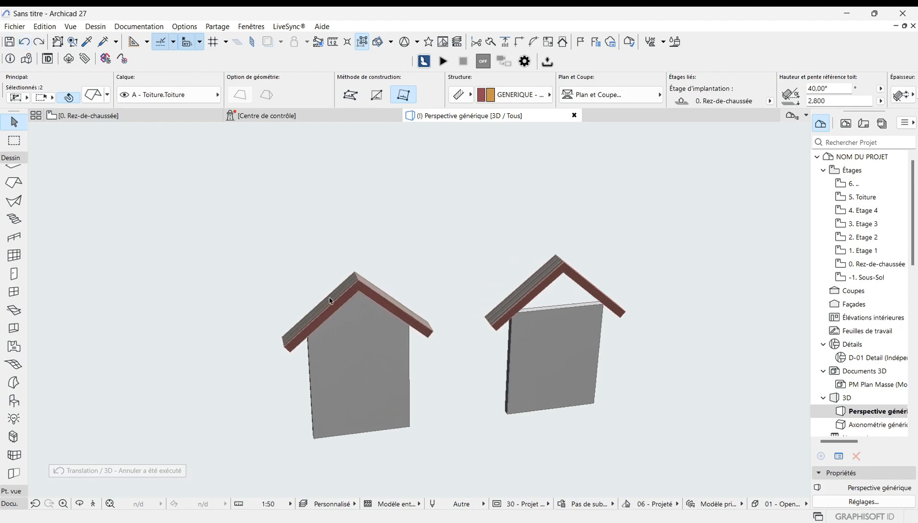
{"action": "left_click", "coordinate": [159, 247]}
{"action": "scroll", "coordinate": [203, 349], "scroll_direction": "up", "scroll_amount": 2}
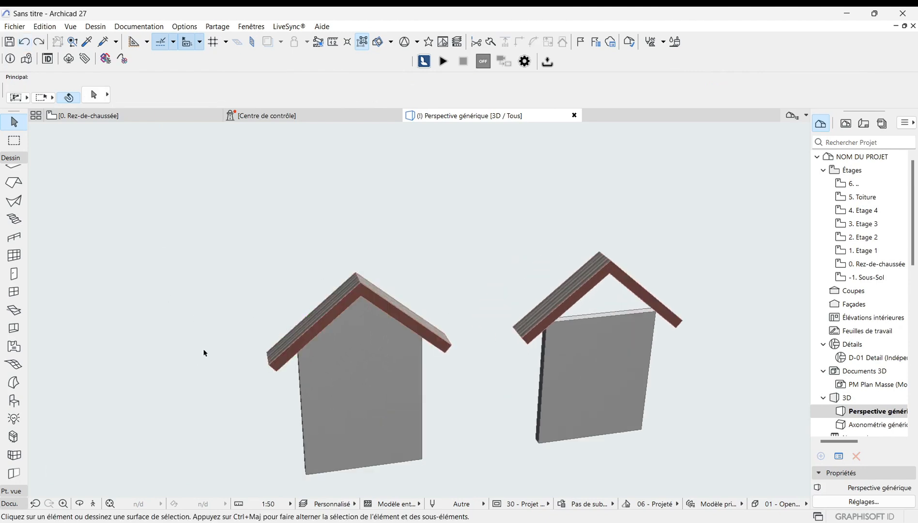
{"action": "left_click", "coordinate": [350, 301]}
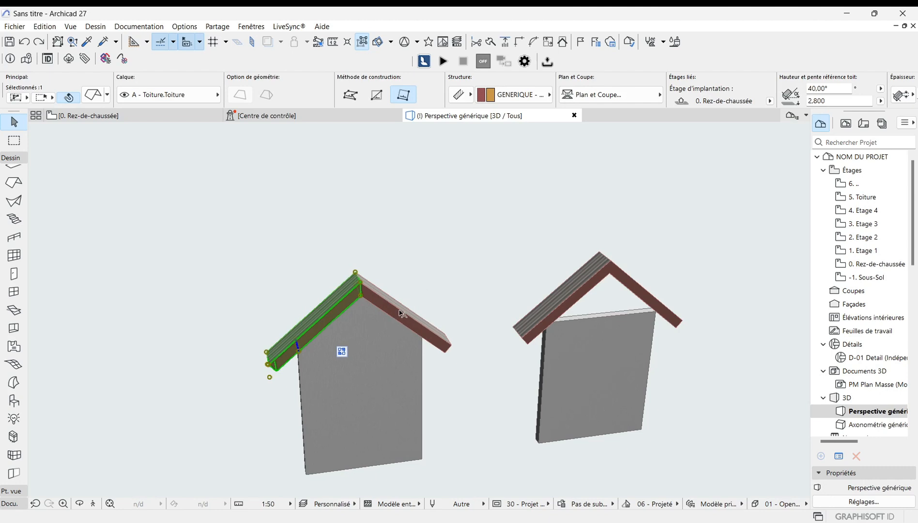
{"action": "left_click", "coordinate": [361, 296], "text": "shift"}
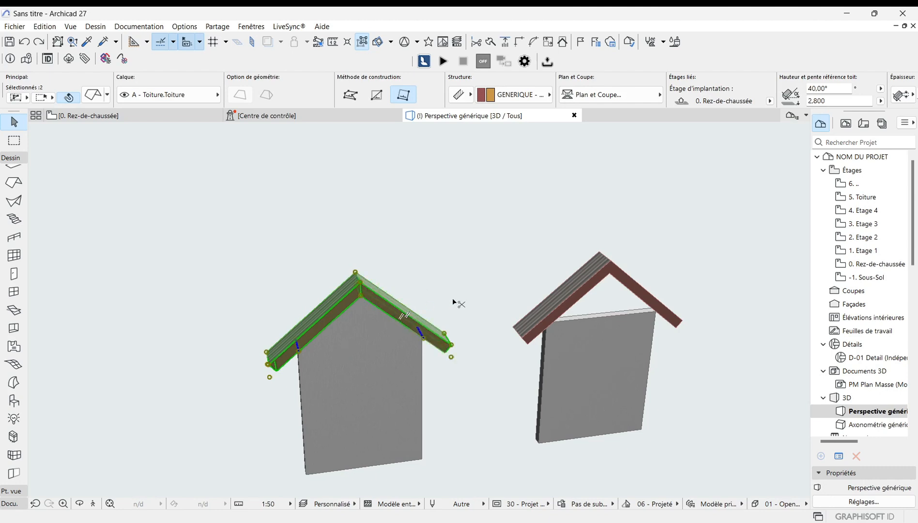
{"action": "key", "text": "ctrl+d"}
{"action": "left_click", "coordinate": [360, 282]}
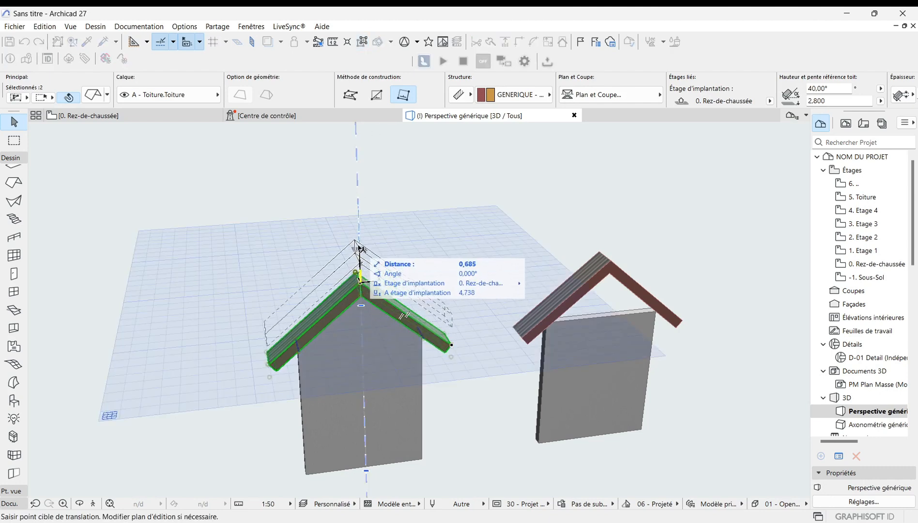
{"action": "left_click", "coordinate": [359, 238]}
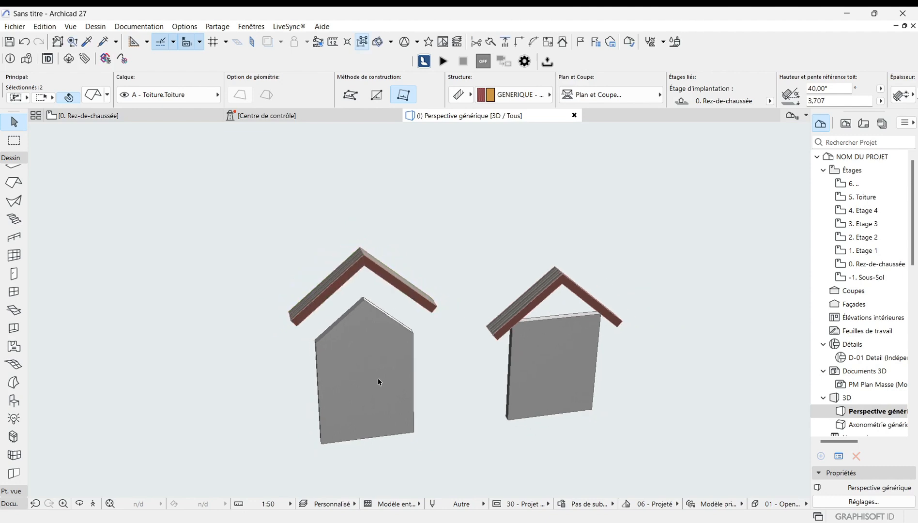
Step: Remove all roof connections from the left wall
{"action": "scroll", "coordinate": [366, 199], "scroll_direction": "up", "scroll_amount": 2}
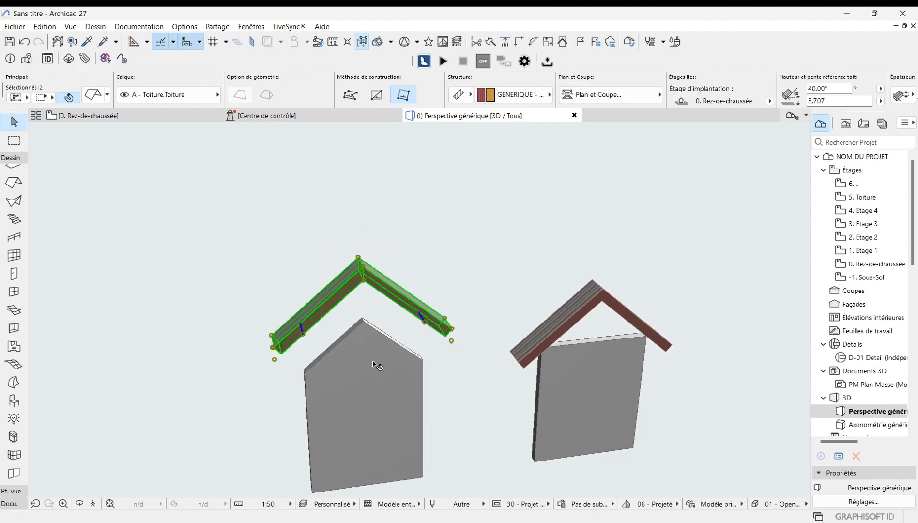
{"action": "left_click", "coordinate": [370, 388]}
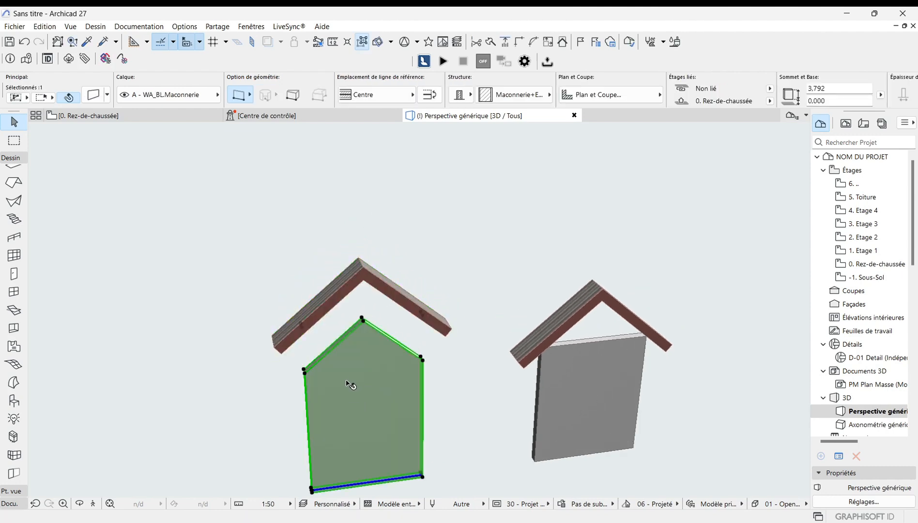
{"action": "scroll", "coordinate": [352, 339], "scroll_direction": "down", "scroll_amount": 1}
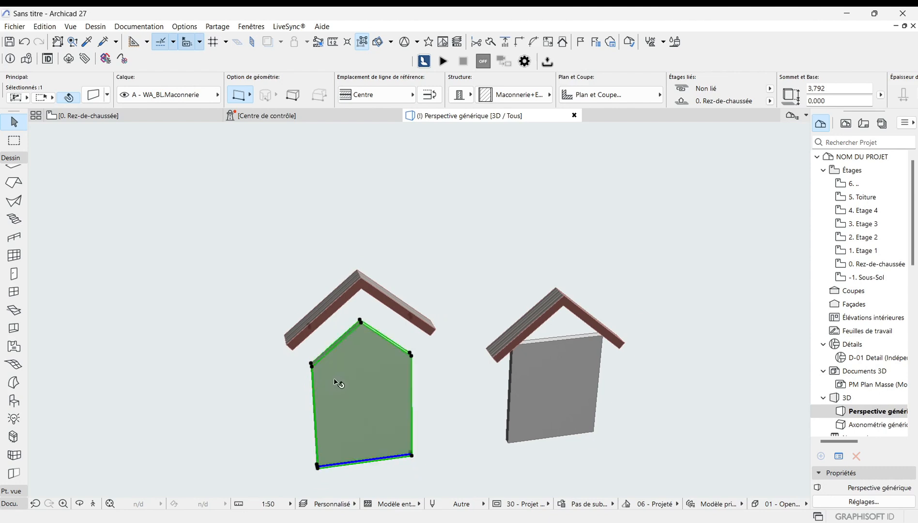
{"action": "scroll", "coordinate": [328, 366], "scroll_direction": "down", "scroll_amount": 1}
{"action": "right_click", "coordinate": [346, 398]}
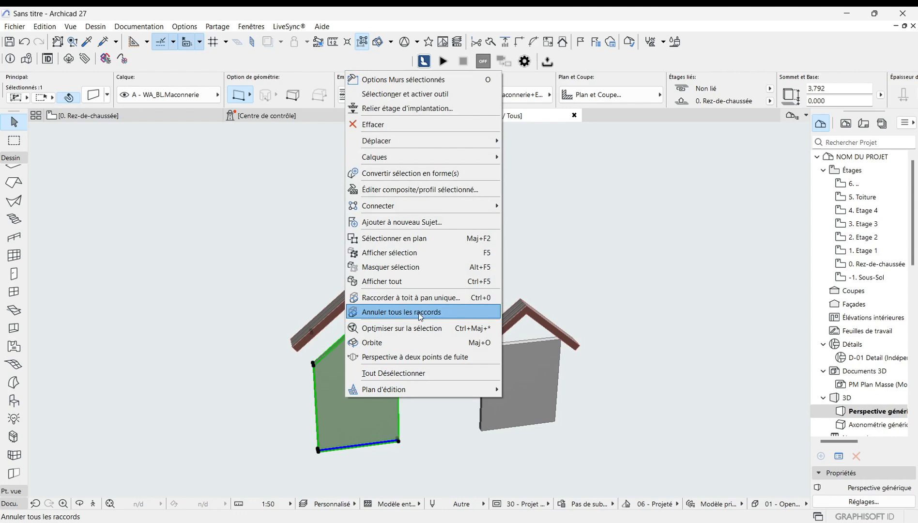
{"action": "left_click", "coordinate": [431, 312]}
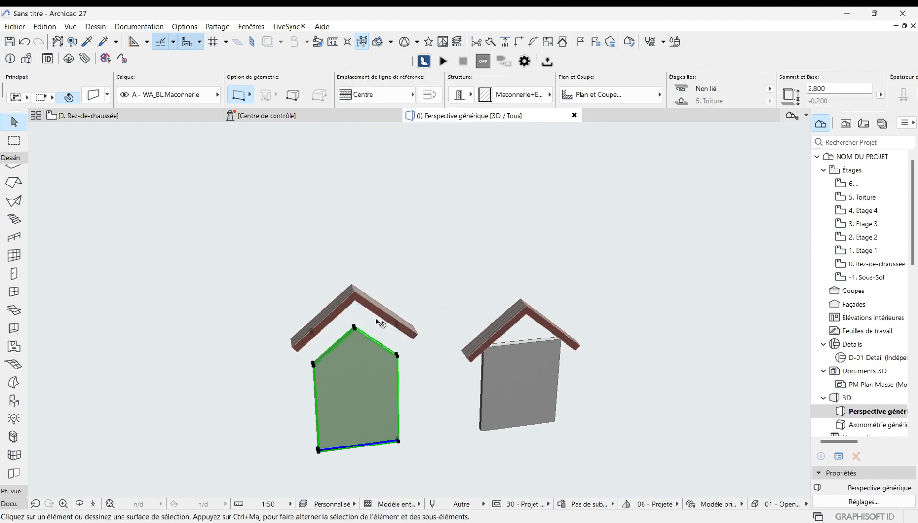
Step: Raise the top of the left wall to a height of about 5.69 m
{"action": "scroll", "coordinate": [350, 295], "scroll_direction": "up", "scroll_amount": 3}
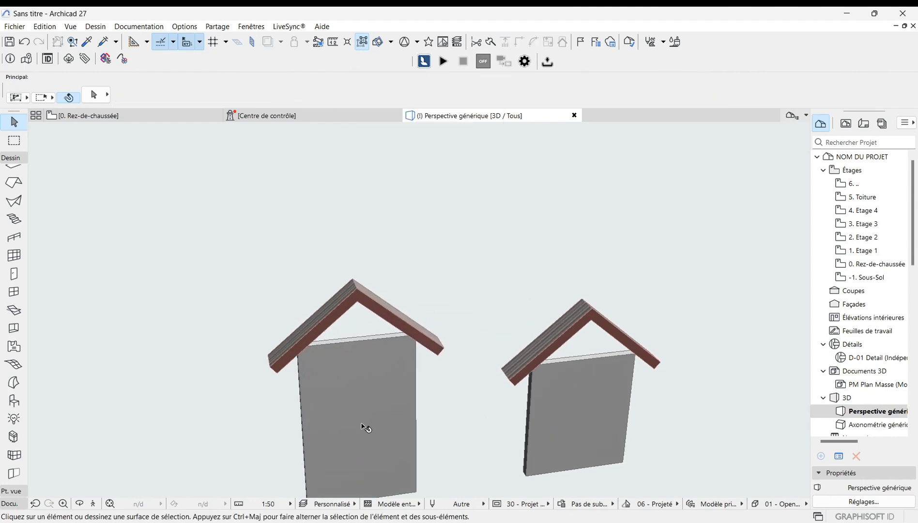
{"action": "scroll", "coordinate": [364, 427], "scroll_direction": "down", "scroll_amount": 2}
{"action": "scroll", "coordinate": [354, 345], "scroll_direction": "up", "scroll_amount": 1}
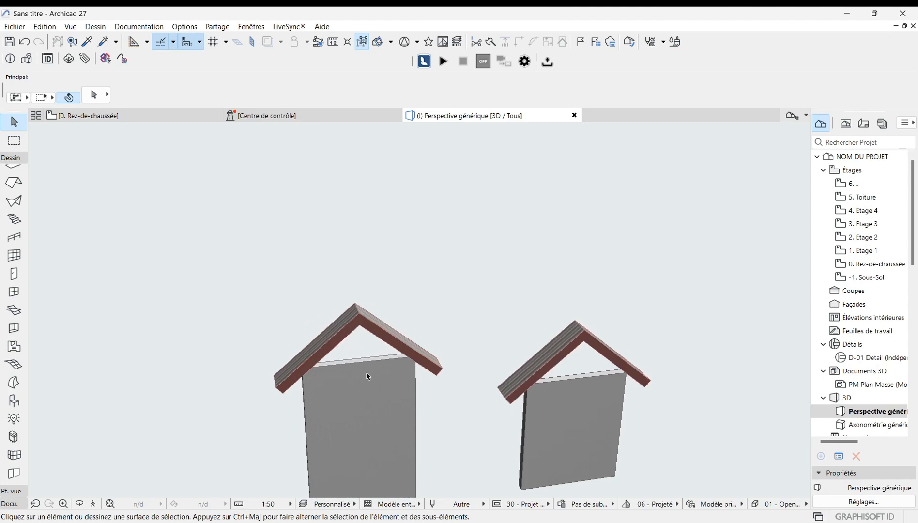
{"action": "scroll", "coordinate": [366, 383], "scroll_direction": "down", "scroll_amount": 1}
{"action": "left_click", "coordinate": [361, 423]}
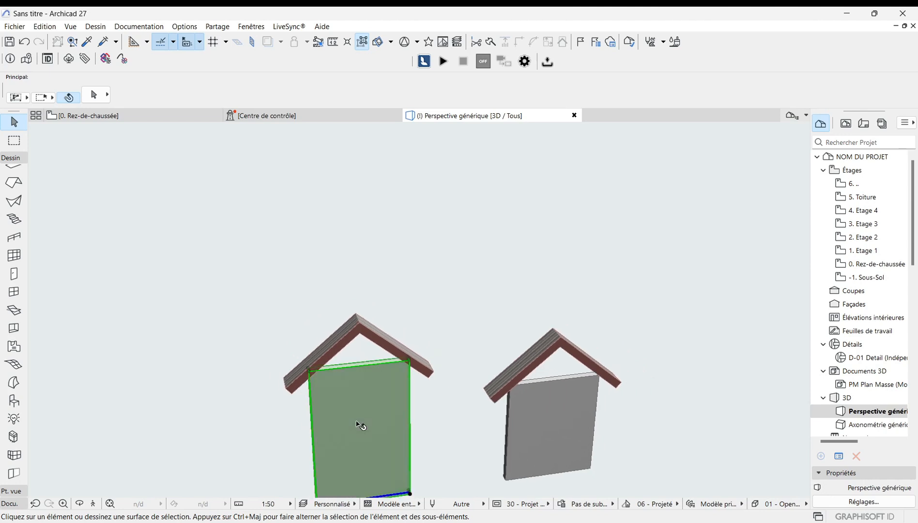
{"action": "left_click", "coordinate": [408, 361]}
{"action": "left_click", "coordinate": [410, 280]}
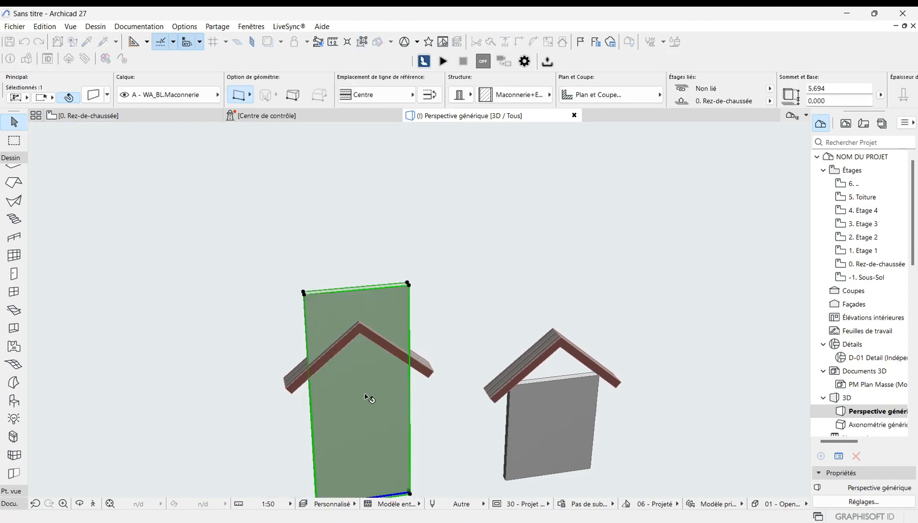
Step: Select the left wall with both gable roof planes and trim it with Connect to single-plane roof, using the element-top option
{"action": "scroll", "coordinate": [356, 410], "scroll_direction": "down", "scroll_amount": 1}
{"action": "left_click", "coordinate": [213, 244]}
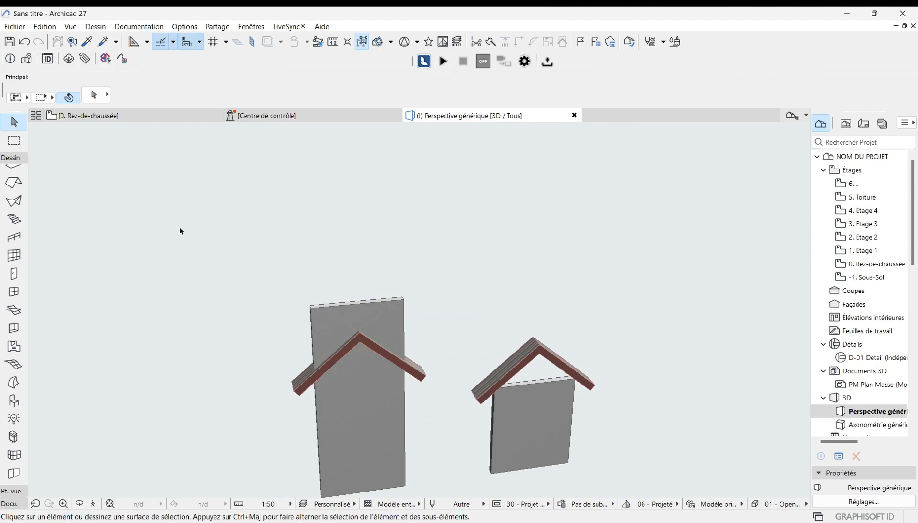
{"action": "left_click", "coordinate": [180, 228]}
{"action": "left_click", "coordinate": [442, 446]}
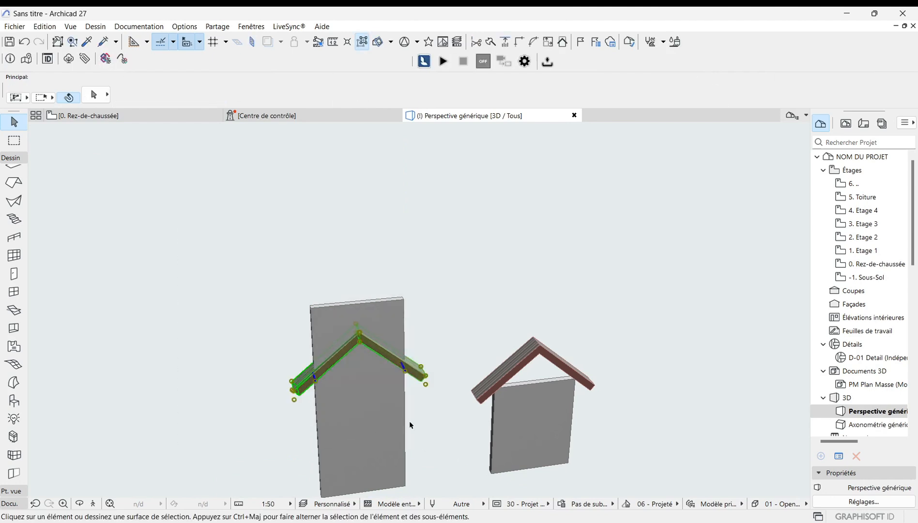
{"action": "key", "text": "Escape"}
{"action": "left_click", "coordinate": [449, 453]}
{"action": "left_click", "coordinate": [186, 225]}
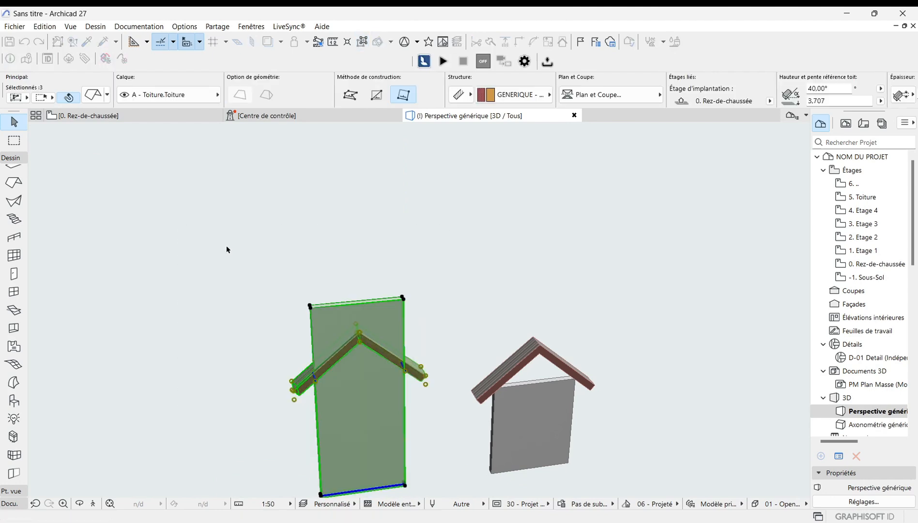
{"action": "right_click", "coordinate": [266, 305]}
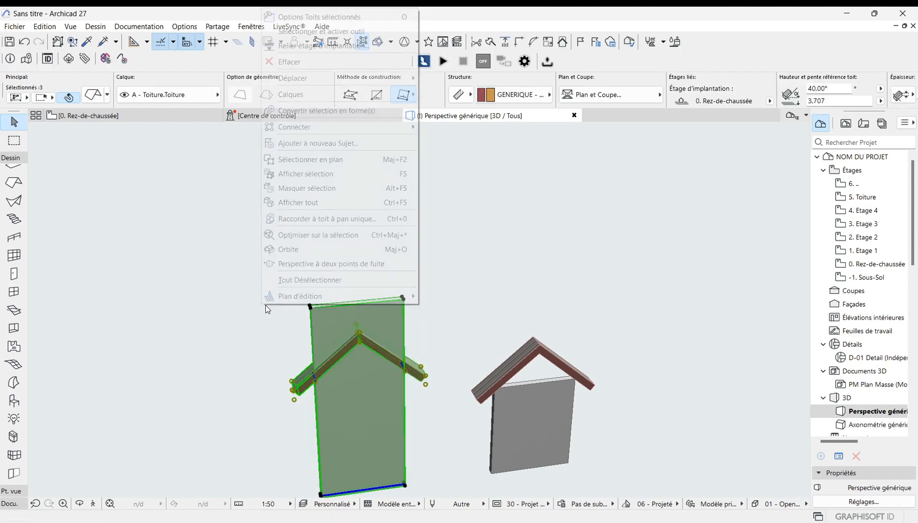
{"action": "left_click", "coordinate": [315, 220]}
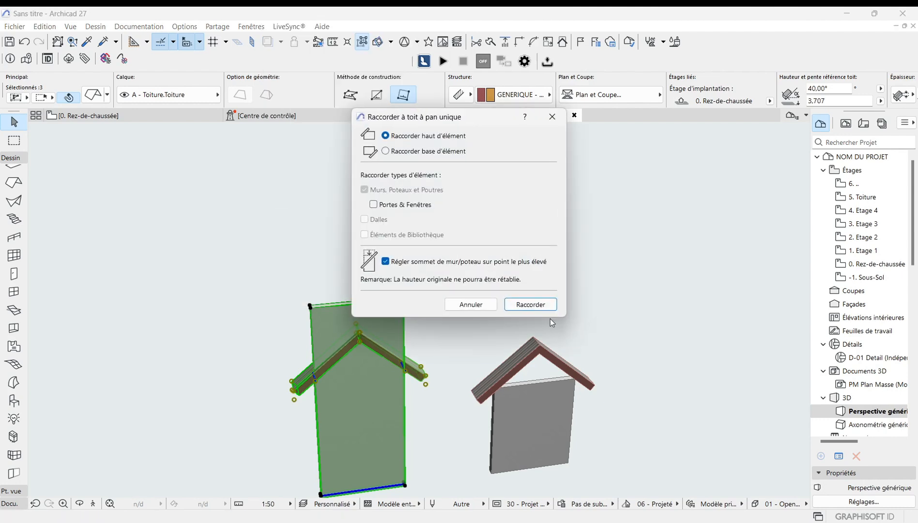
{"action": "left_click", "coordinate": [541, 305]}
{"action": "left_click", "coordinate": [228, 321]}
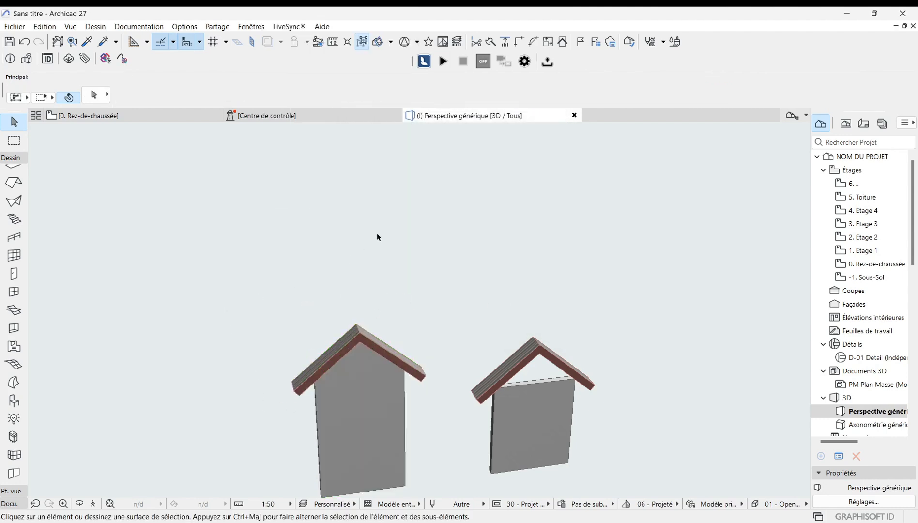
Step: Undo the roof connection and the left wall's height changes
{"action": "scroll", "coordinate": [378, 236], "scroll_direction": "down", "scroll_amount": 1}
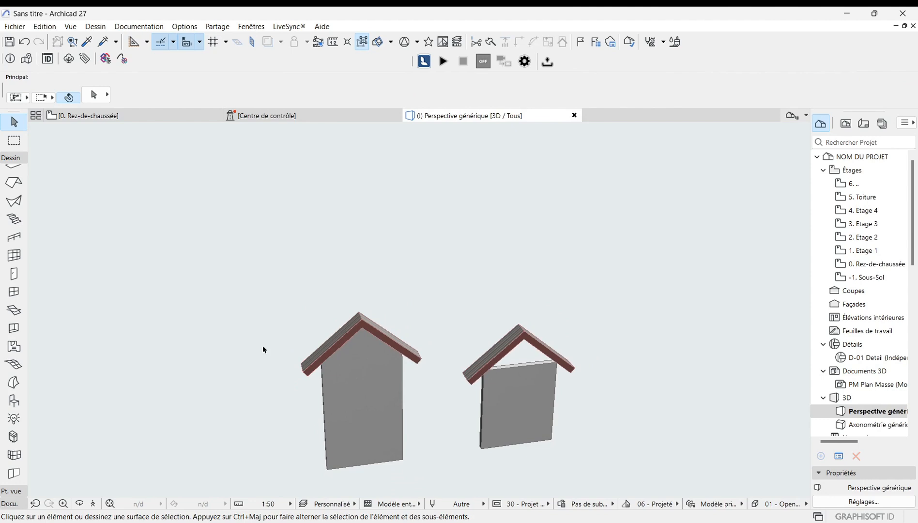
{"action": "left_click", "coordinate": [24, 42]}
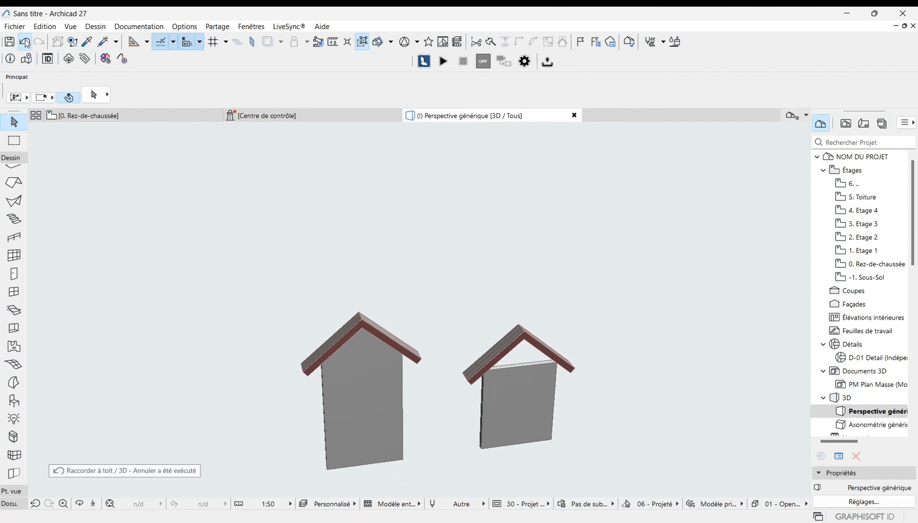
{"action": "left_click", "coordinate": [26, 42]}
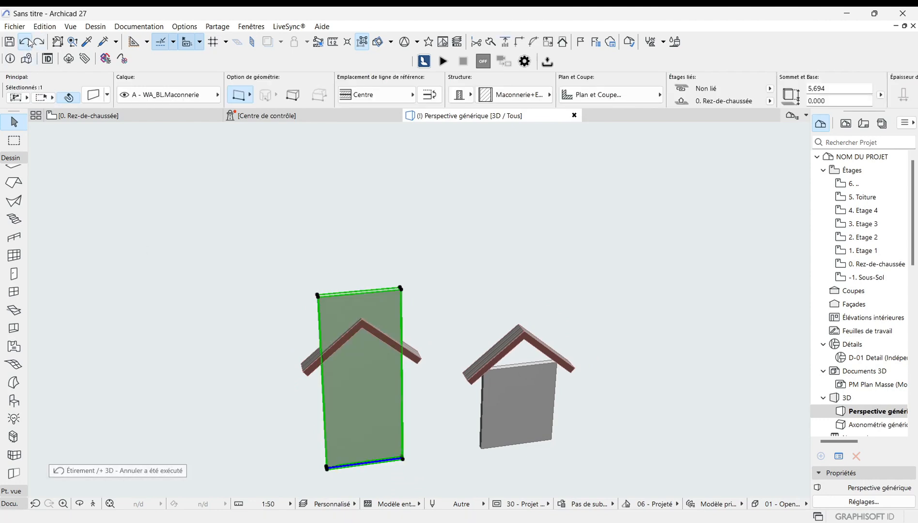
{"action": "left_click", "coordinate": [28, 40]}
Step: Raise the top of the right wall to a height of about 4.36 m, above its gable roof
{"action": "left_click", "coordinate": [192, 300]}
{"action": "scroll", "coordinate": [159, 279], "scroll_direction": "down", "scroll_amount": 2}
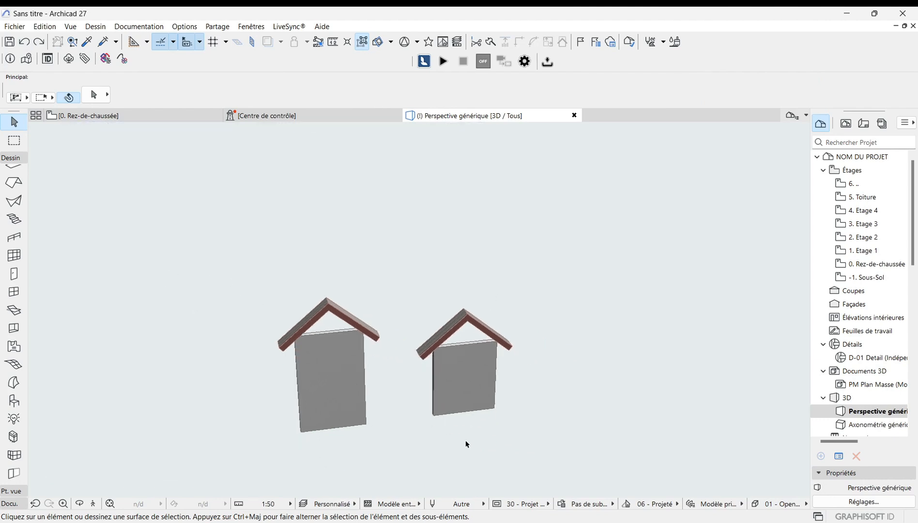
{"action": "scroll", "coordinate": [492, 436], "scroll_direction": "up", "scroll_amount": 2}
{"action": "scroll", "coordinate": [491, 435], "scroll_direction": "up", "scroll_amount": 1}
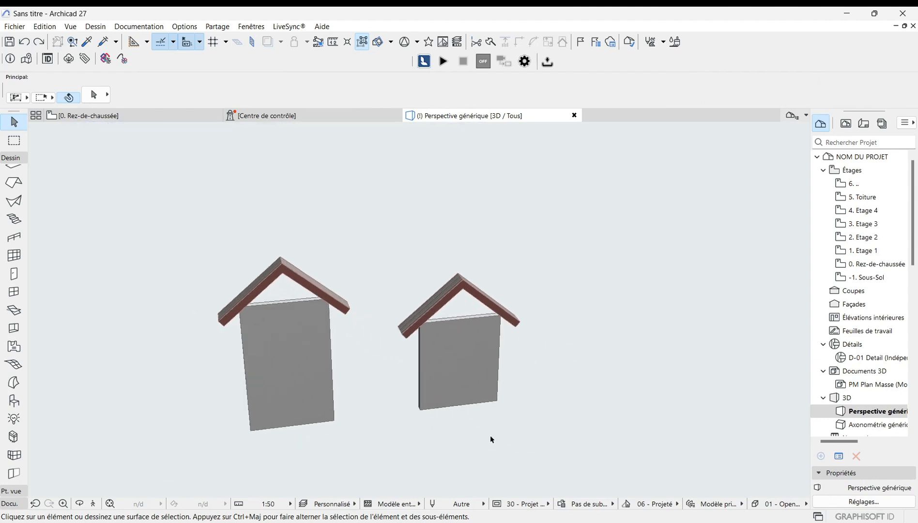
{"action": "scroll", "coordinate": [470, 253], "scroll_direction": "up", "scroll_amount": 3}
{"action": "scroll", "coordinate": [459, 264], "scroll_direction": "down", "scroll_amount": 2}
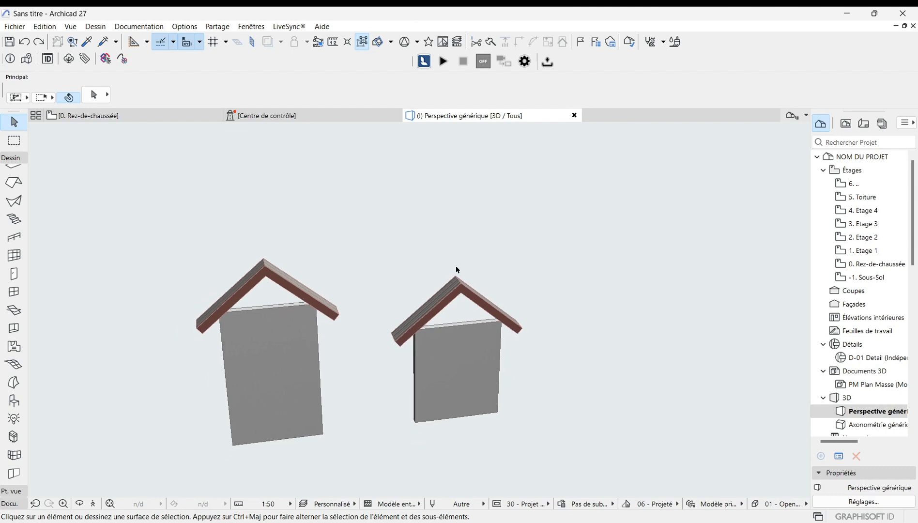
{"action": "left_click", "coordinate": [466, 371]}
{"action": "scroll", "coordinate": [481, 353], "scroll_direction": "down", "scroll_amount": 1}
{"action": "scroll", "coordinate": [490, 317], "scroll_direction": "up", "scroll_amount": 2}
{"action": "scroll", "coordinate": [490, 317], "scroll_direction": "up", "scroll_amount": 1}
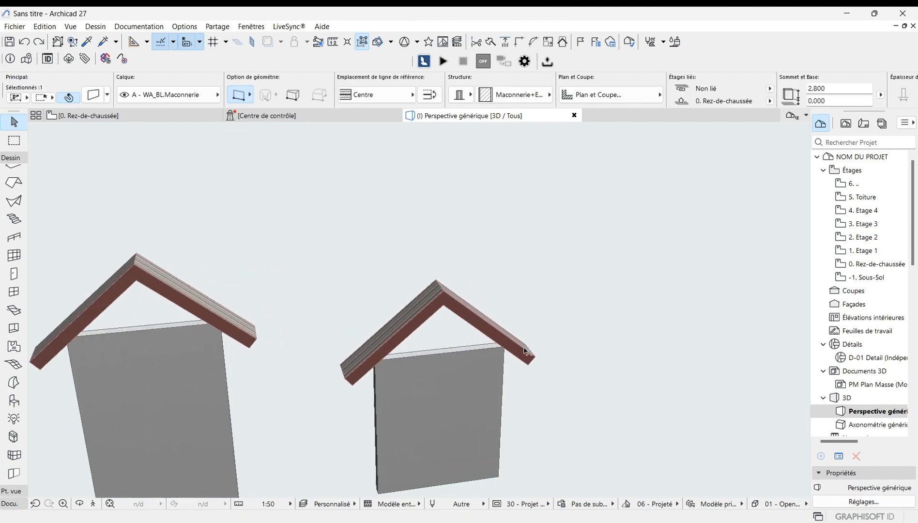
{"action": "left_click", "coordinate": [501, 345]}
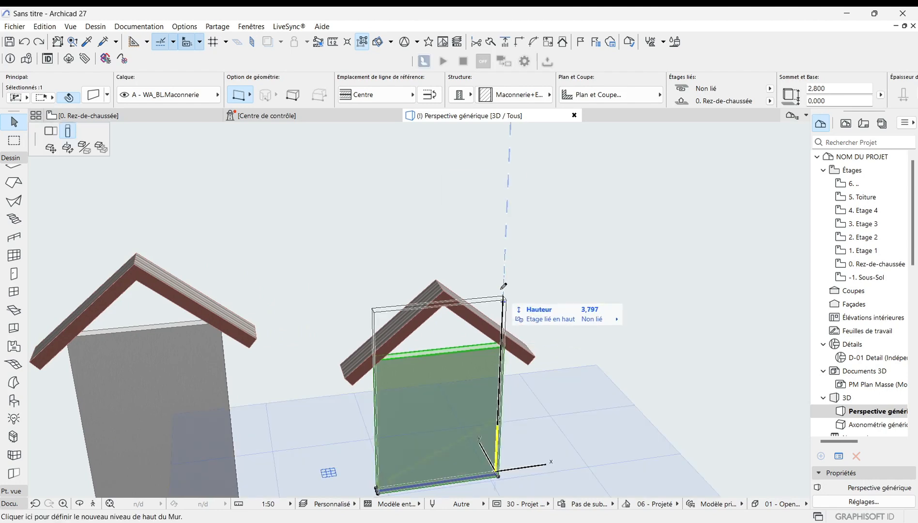
{"action": "left_click", "coordinate": [505, 264]}
Step: Select the right wall with its roof and trim it with Connect Elements to Roof/Shell, using the roofs of the current selection
{"action": "scroll", "coordinate": [533, 348], "scroll_direction": "down", "scroll_amount": 1}
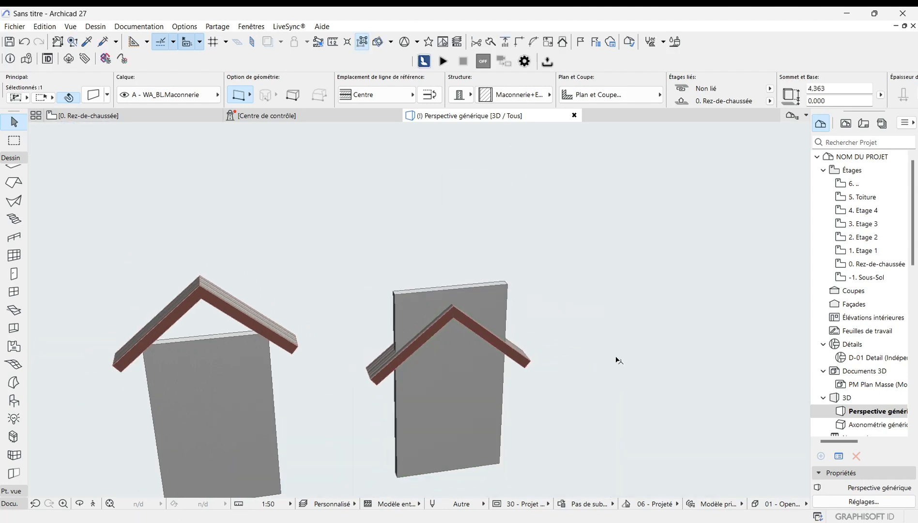
{"action": "left_click", "coordinate": [566, 439]}
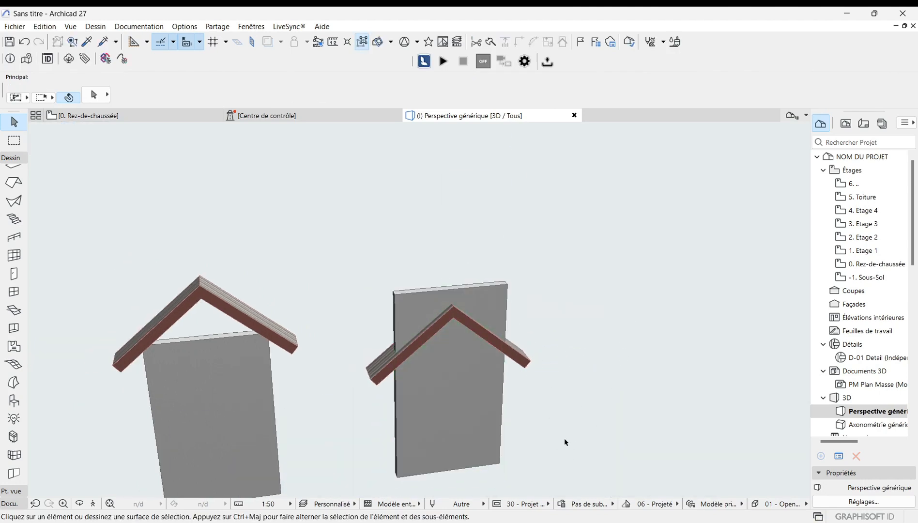
{"action": "left_click", "coordinate": [337, 266]}
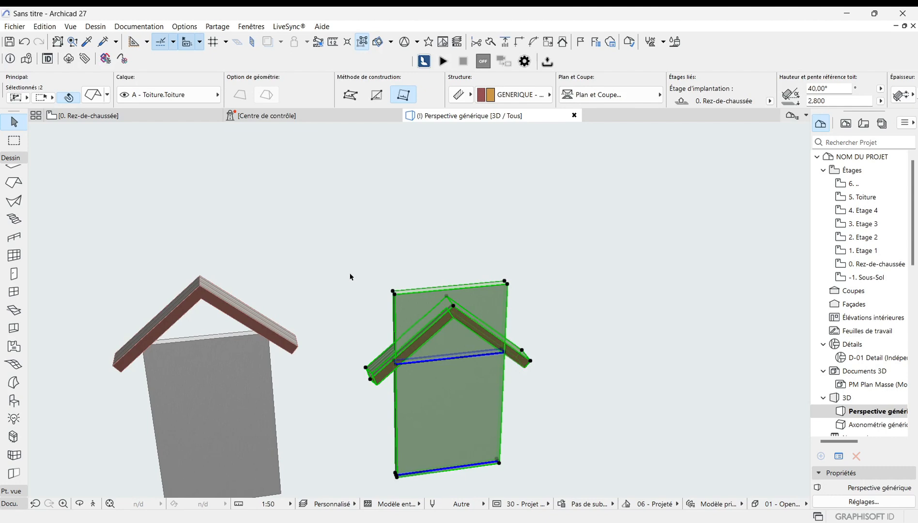
{"action": "right_click", "coordinate": [351, 277]}
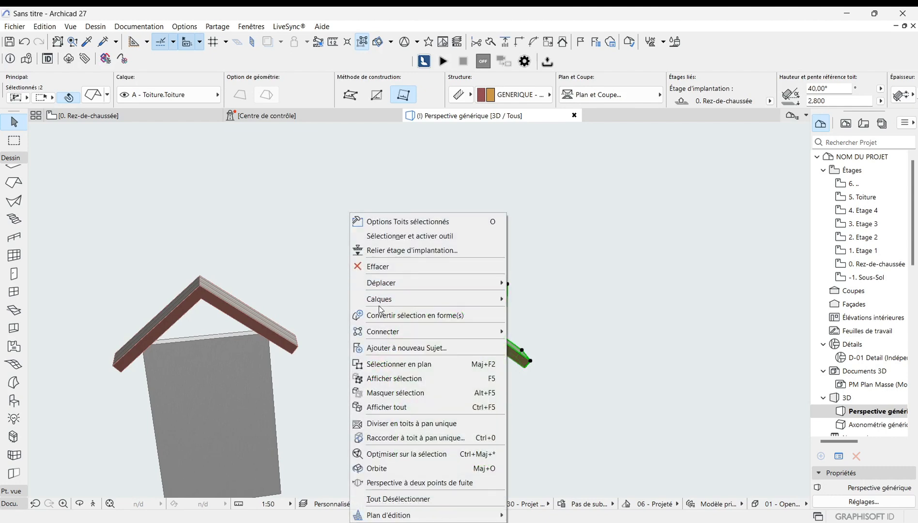
{"action": "mouse_move", "coordinate": [396, 336]}
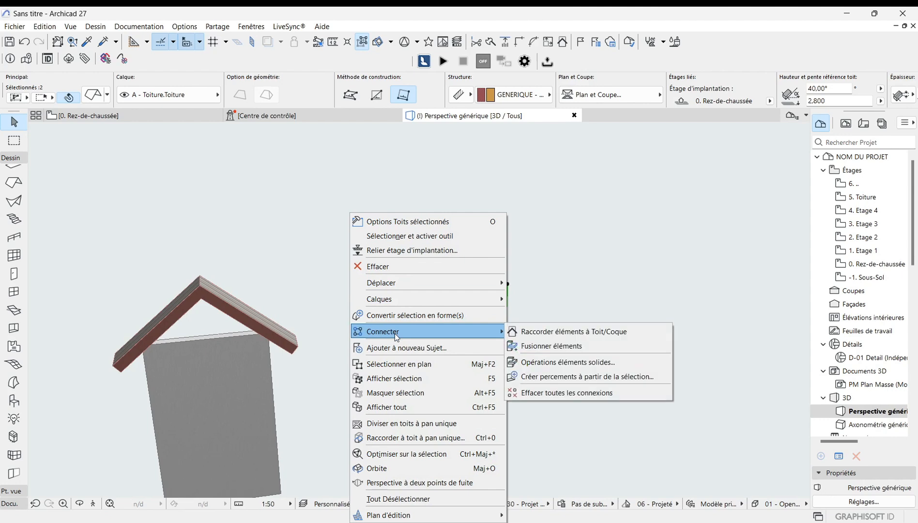
{"action": "left_click", "coordinate": [562, 335]}
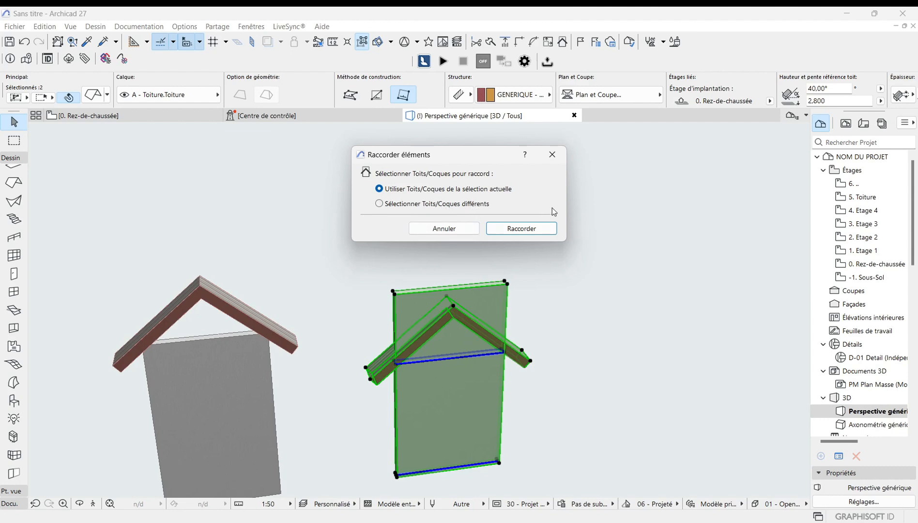
{"action": "left_click", "coordinate": [529, 230]}
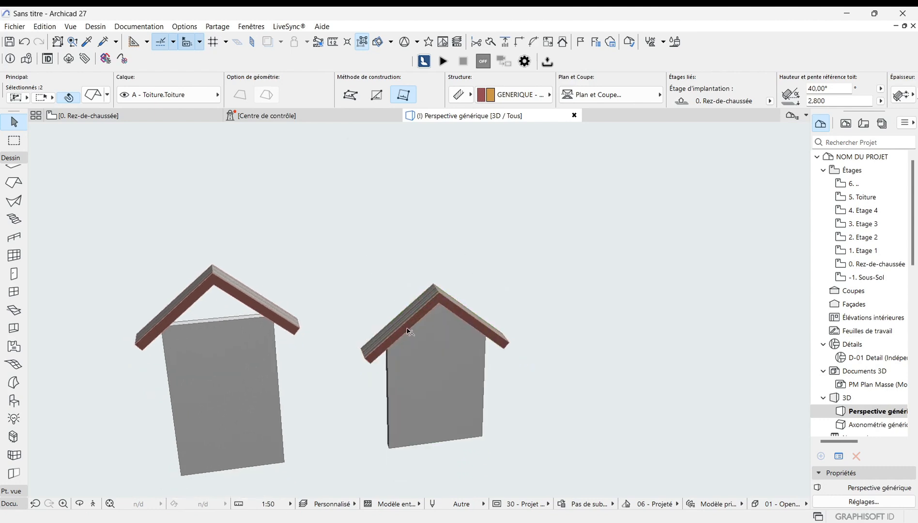
Step: Inspect the trimmed right wall and its roof in the 3D view
{"action": "left_click", "coordinate": [492, 388]}
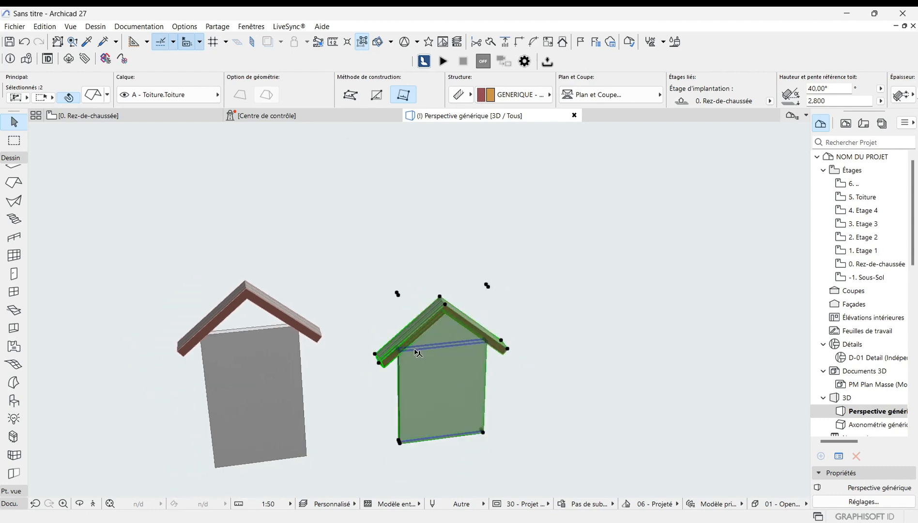
{"action": "scroll", "coordinate": [415, 353], "scroll_direction": "up", "scroll_amount": 1}
{"action": "scroll", "coordinate": [414, 370], "scroll_direction": "down", "scroll_amount": 2}
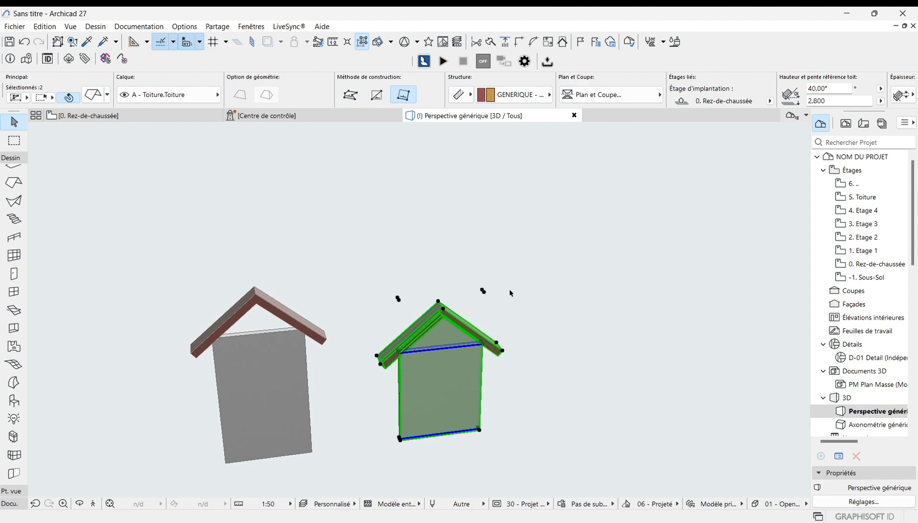
{"action": "left_click", "coordinate": [595, 308]}
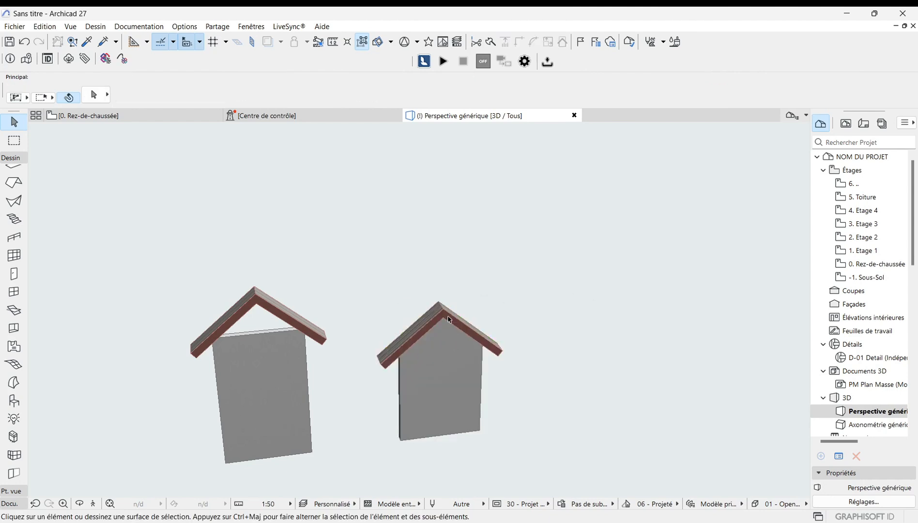
{"action": "scroll", "coordinate": [448, 317], "scroll_direction": "up", "scroll_amount": 3}
{"action": "scroll", "coordinate": [408, 387], "scroll_direction": "down", "scroll_amount": 2}
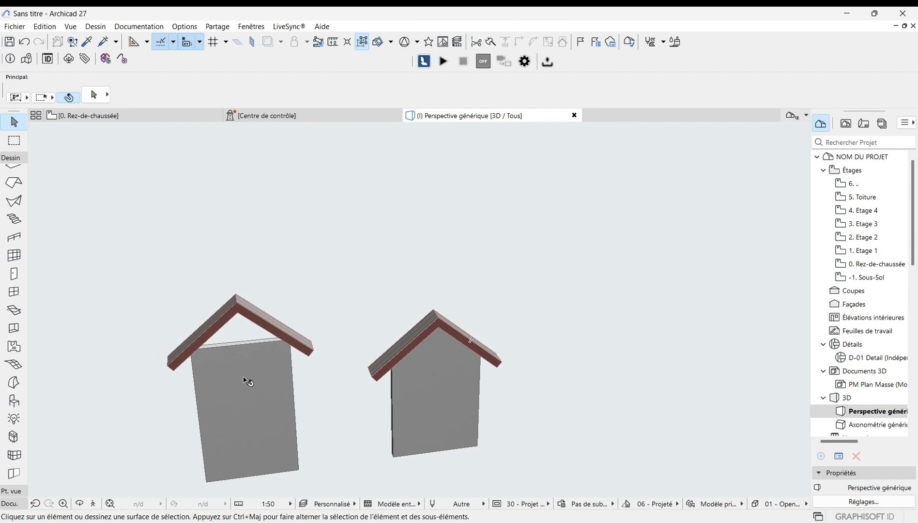
{"action": "scroll", "coordinate": [233, 317], "scroll_direction": "up", "scroll_amount": 1}
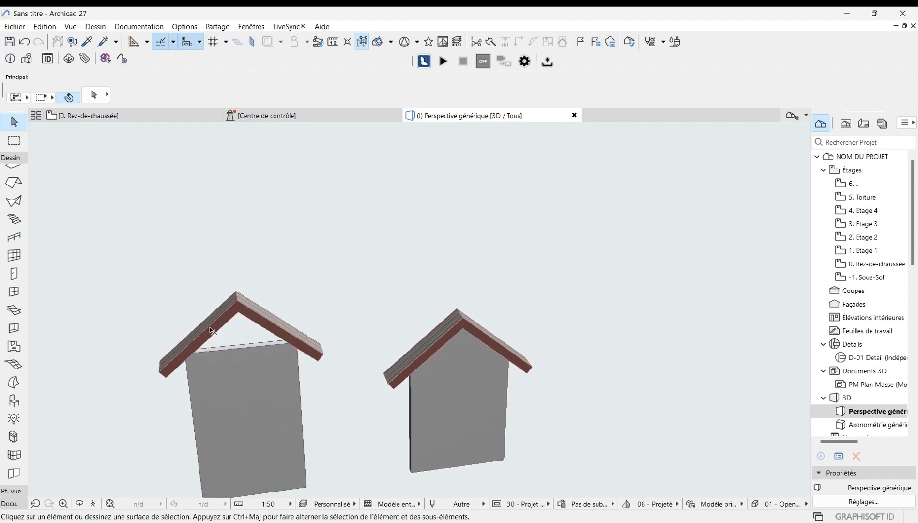
Step: Try raising the right gable roof by moving it upward twice in the 3D view
{"action": "scroll", "coordinate": [206, 331], "scroll_direction": "down", "scroll_amount": 1}
{"action": "scroll", "coordinate": [424, 299], "scroll_direction": "up", "scroll_amount": 1}
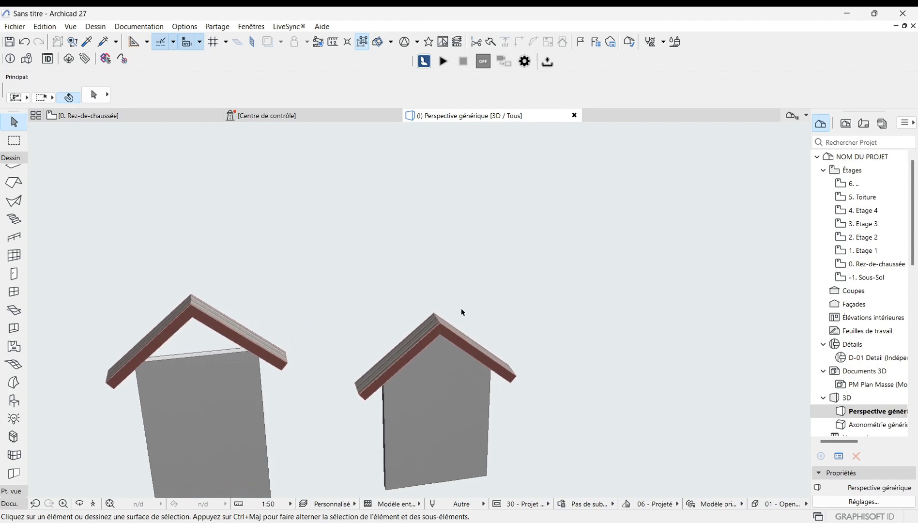
{"action": "left_click", "coordinate": [442, 331]}
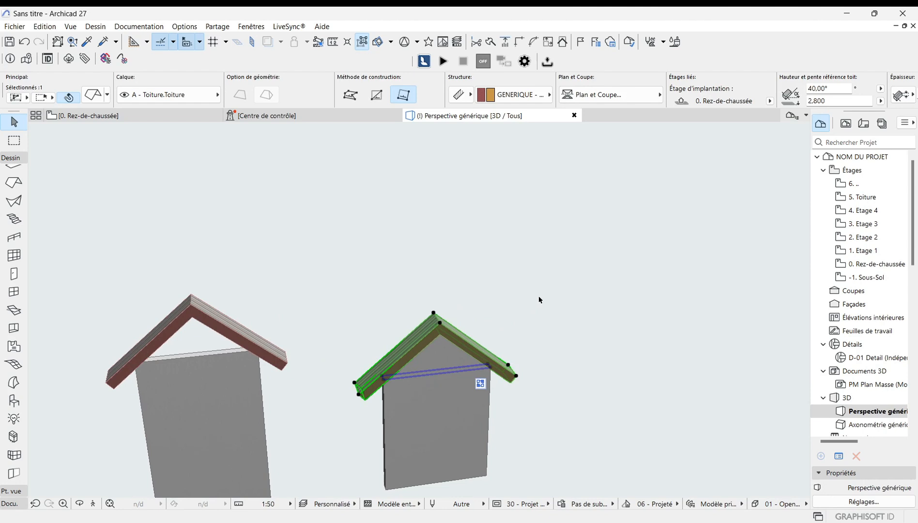
{"action": "key", "text": "ctrl+d"}
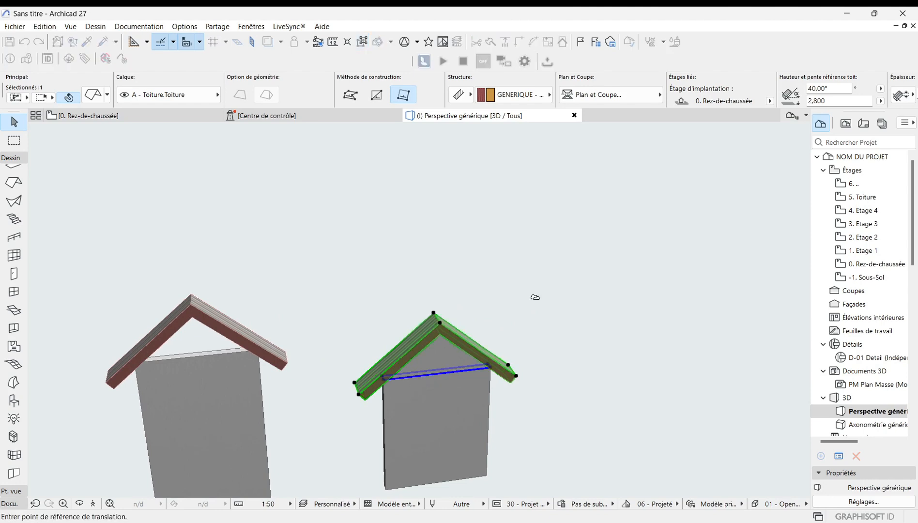
{"action": "left_click", "coordinate": [441, 323]}
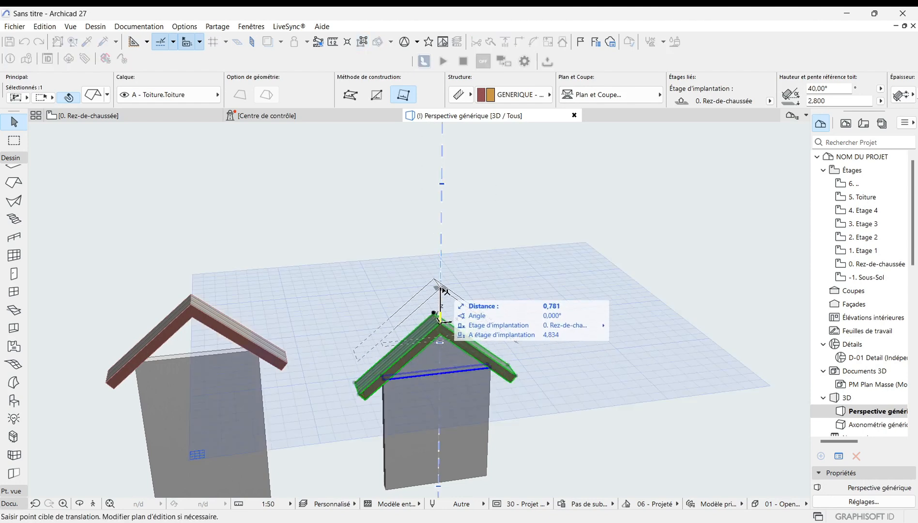
{"action": "left_click", "coordinate": [443, 285]}
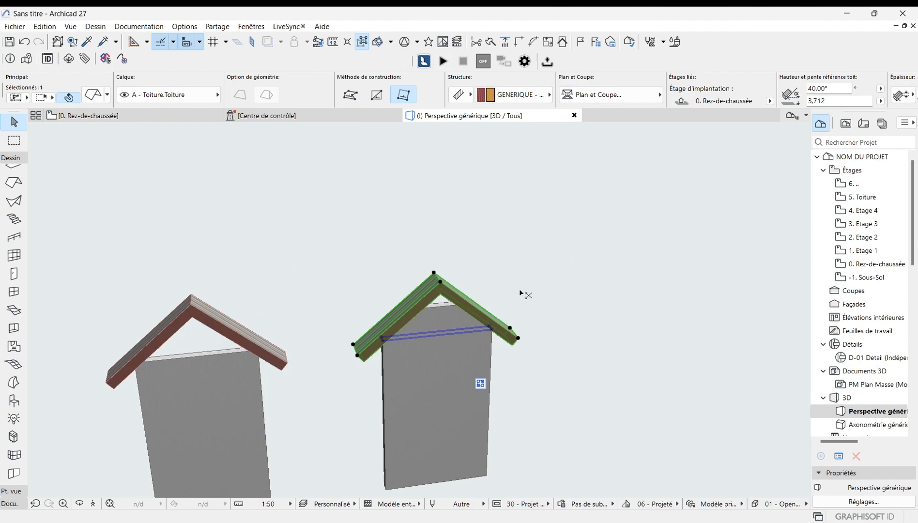
{"action": "key", "text": "ctrl+d"}
{"action": "left_click", "coordinate": [440, 281]}
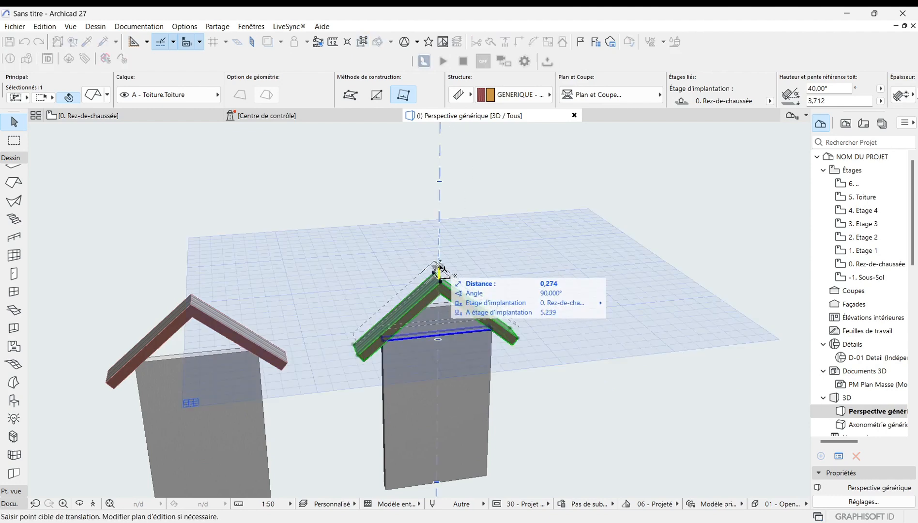
{"action": "left_click", "coordinate": [437, 242]}
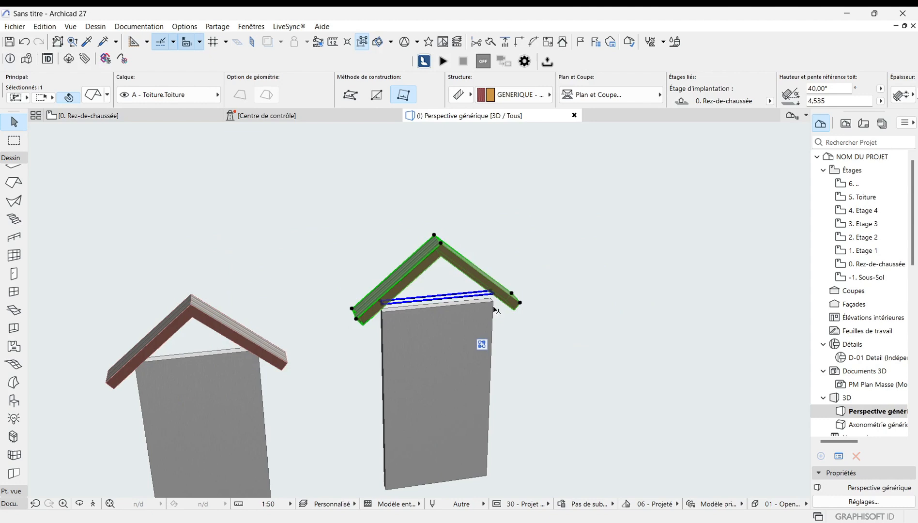
Step: Undo the upward move of the right roof
{"action": "key", "text": "Escape"}
{"action": "scroll", "coordinate": [449, 309], "scroll_direction": "up", "scroll_amount": 2}
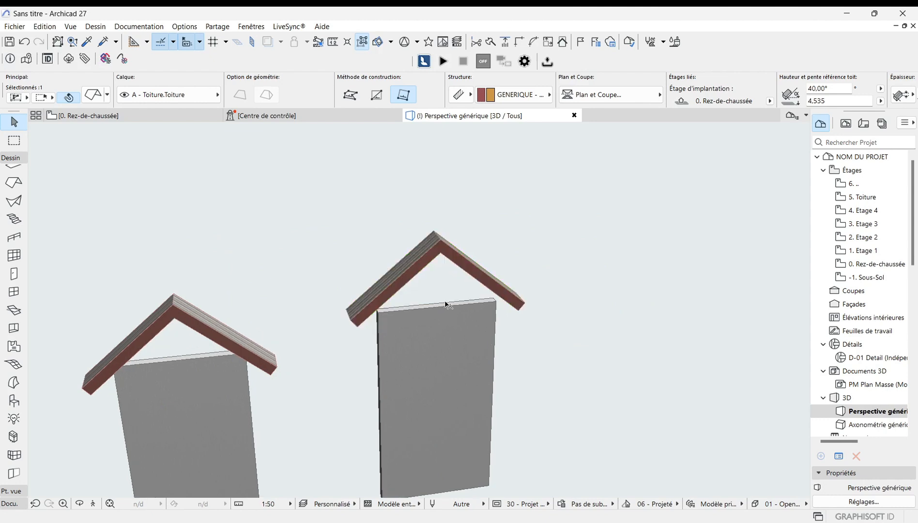
{"action": "left_click", "coordinate": [406, 312]}
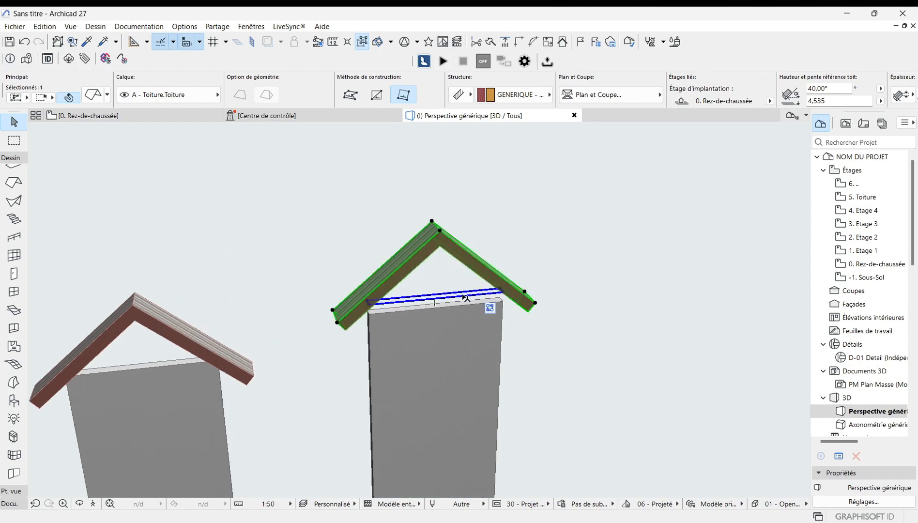
{"action": "key", "text": "Escape"}
{"action": "scroll", "coordinate": [441, 311], "scroll_direction": "up", "scroll_amount": 1}
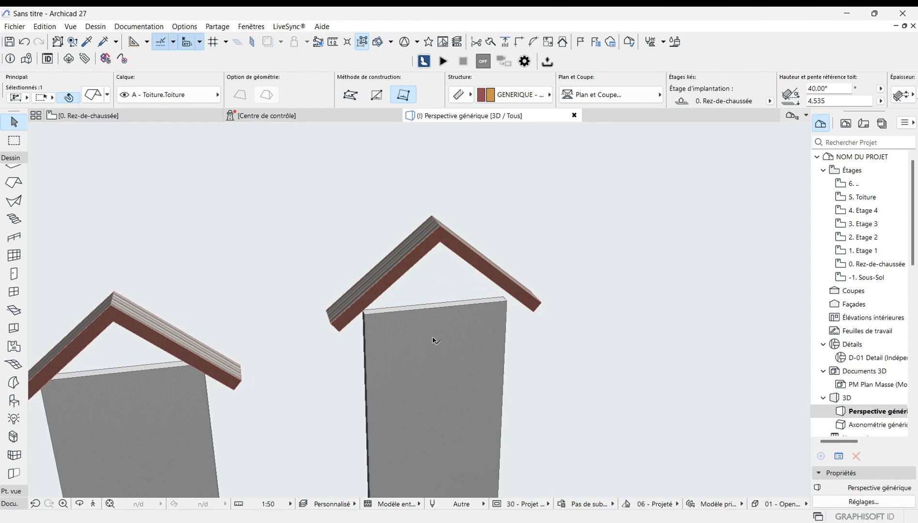
{"action": "scroll", "coordinate": [443, 320], "scroll_direction": "down", "scroll_amount": 5}
{"action": "scroll", "coordinate": [423, 353], "scroll_direction": "down", "scroll_amount": 1}
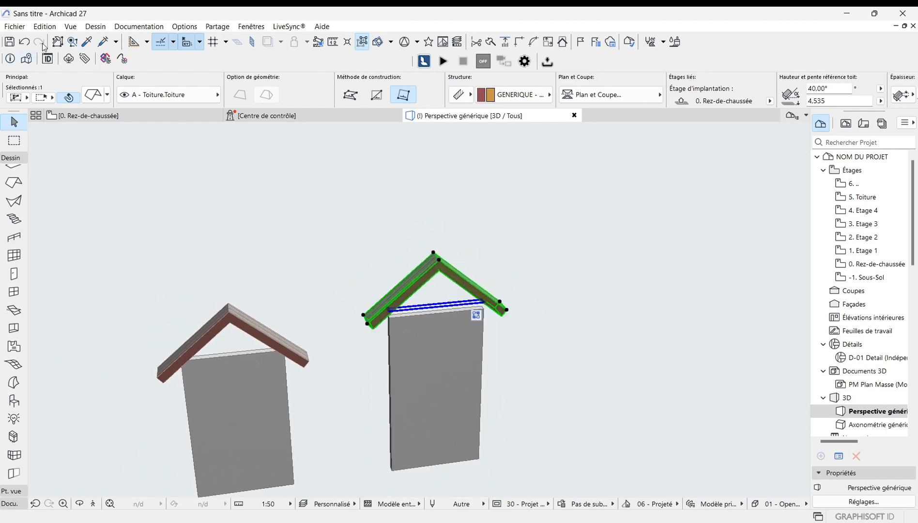
{"action": "left_click", "coordinate": [24, 42]}
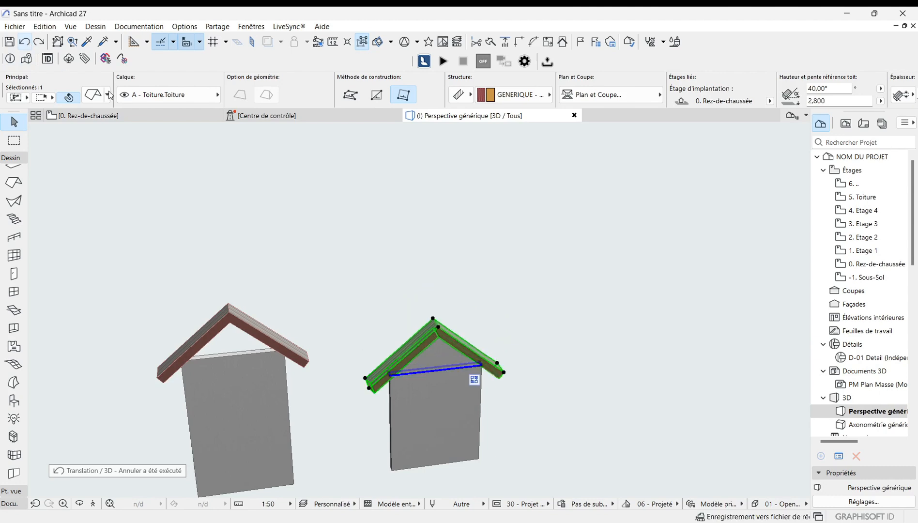
Step: Try stretching the left wall's length by dragging its bottom corner far to the left
{"action": "left_click", "coordinate": [528, 264]}
{"action": "scroll", "coordinate": [661, 276], "scroll_direction": "down", "scroll_amount": 2}
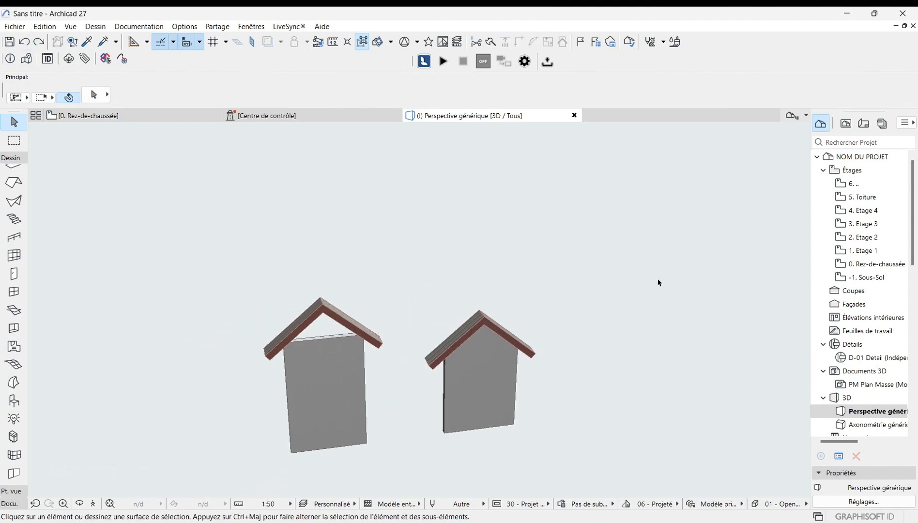
{"action": "scroll", "coordinate": [614, 327], "scroll_direction": "down", "scroll_amount": 1}
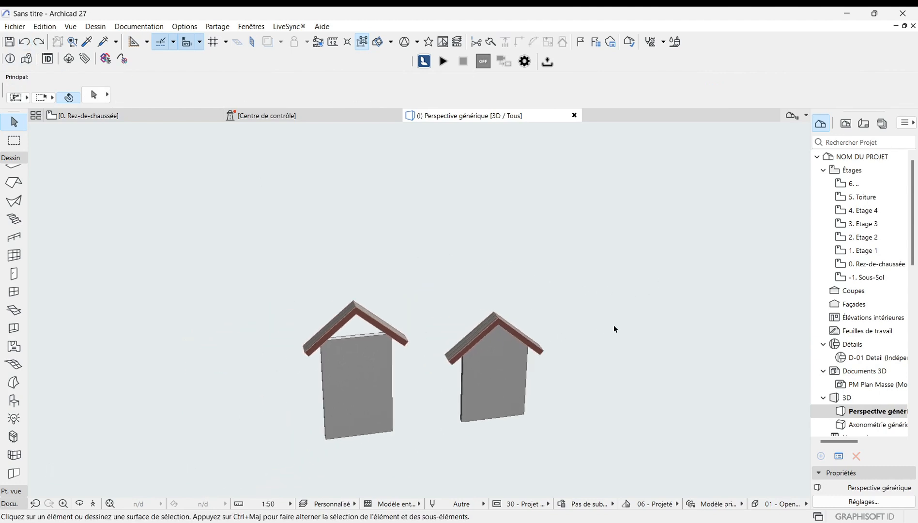
{"action": "scroll", "coordinate": [613, 327], "scroll_direction": "down", "scroll_amount": 1}
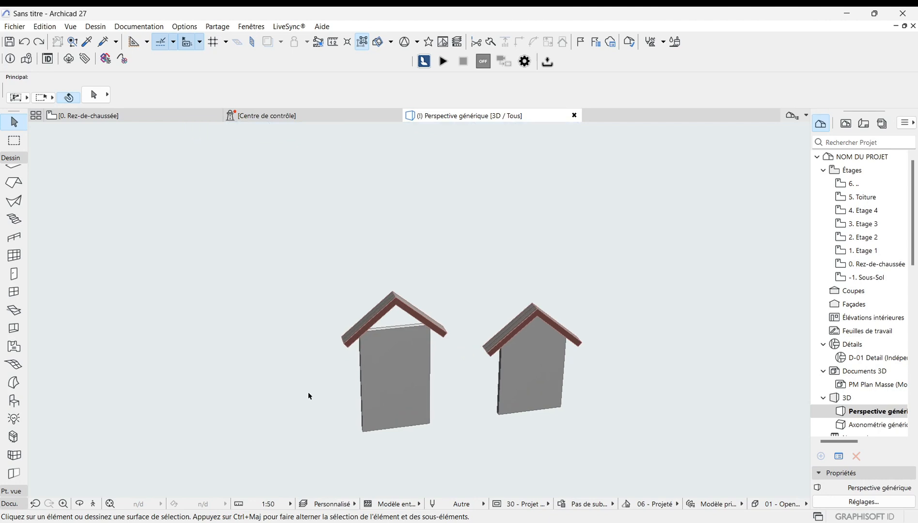
{"action": "scroll", "coordinate": [393, 363], "scroll_direction": "up", "scroll_amount": 3}
{"action": "scroll", "coordinate": [400, 368], "scroll_direction": "up", "scroll_amount": 1}
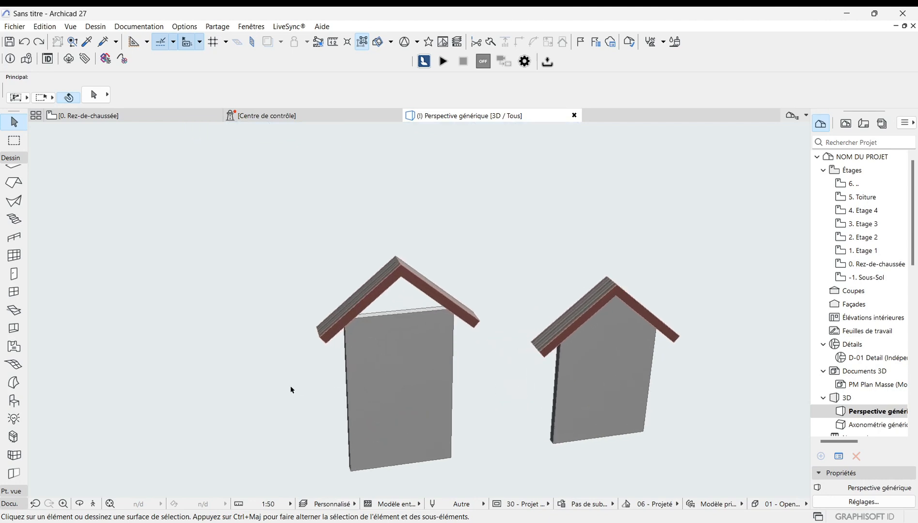
{"action": "left_click", "coordinate": [396, 398]}
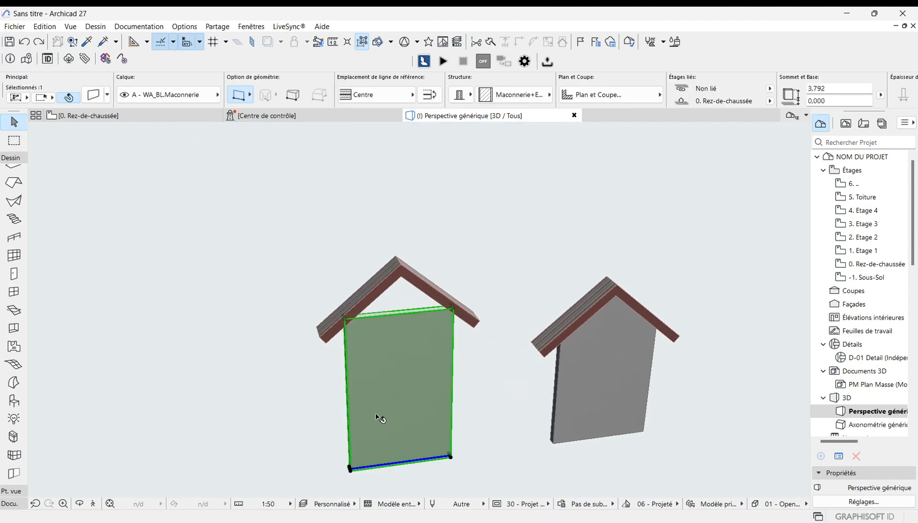
{"action": "left_click", "coordinate": [350, 468]}
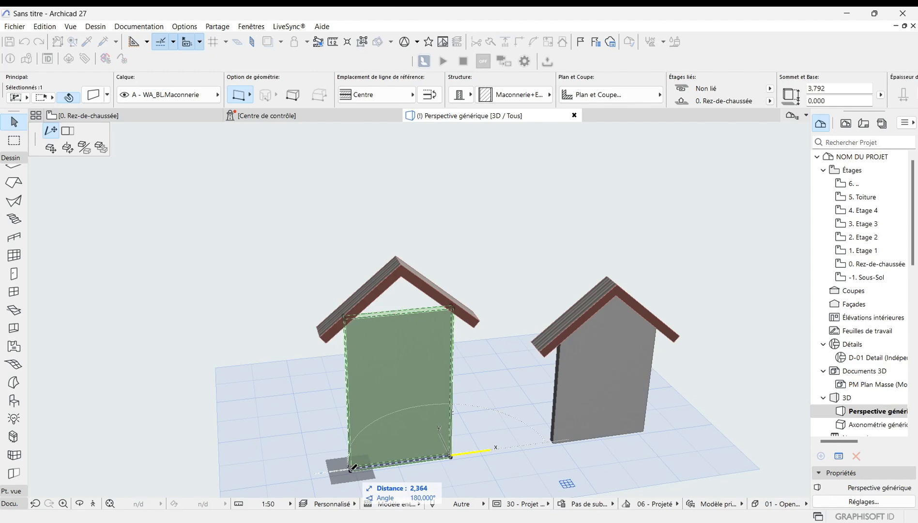
{"action": "left_click", "coordinate": [70, 134]}
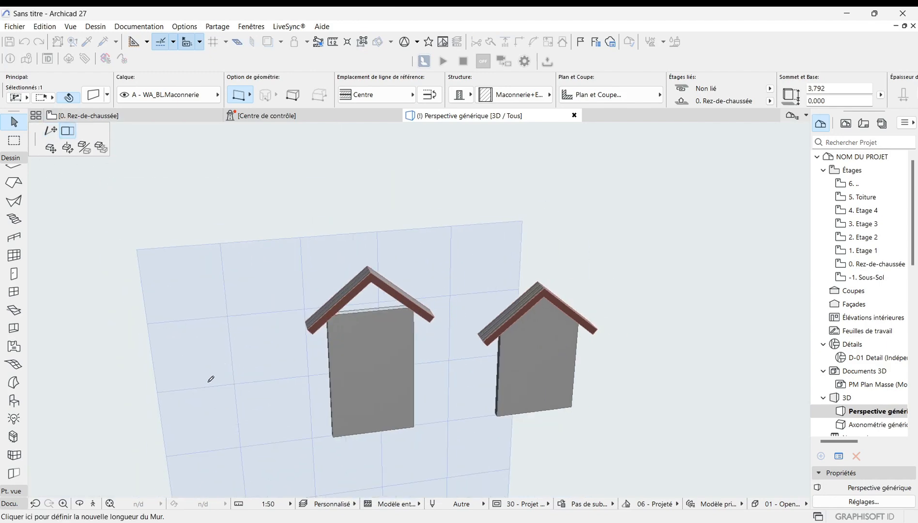
{"action": "left_click", "coordinate": [184, 443]}
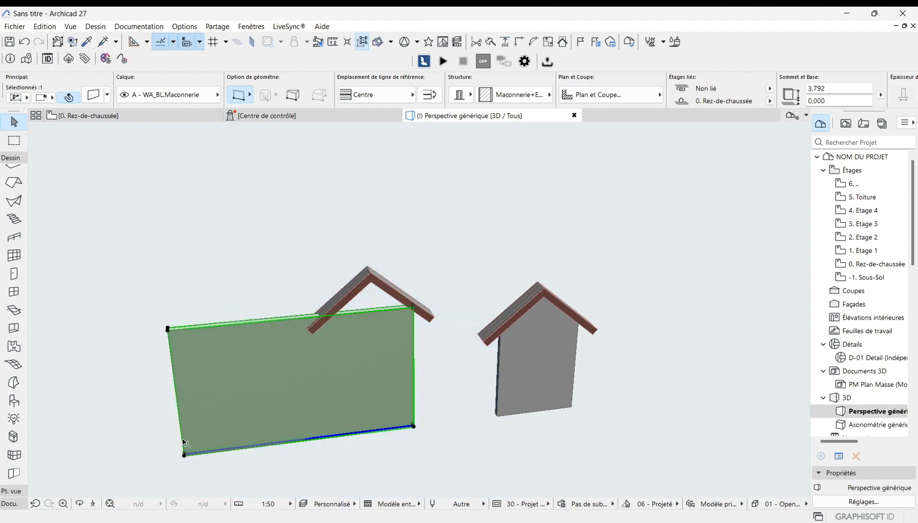
Step: Undo the left wall stretch
{"action": "scroll", "coordinate": [362, 364], "scroll_direction": "up", "scroll_amount": 3}
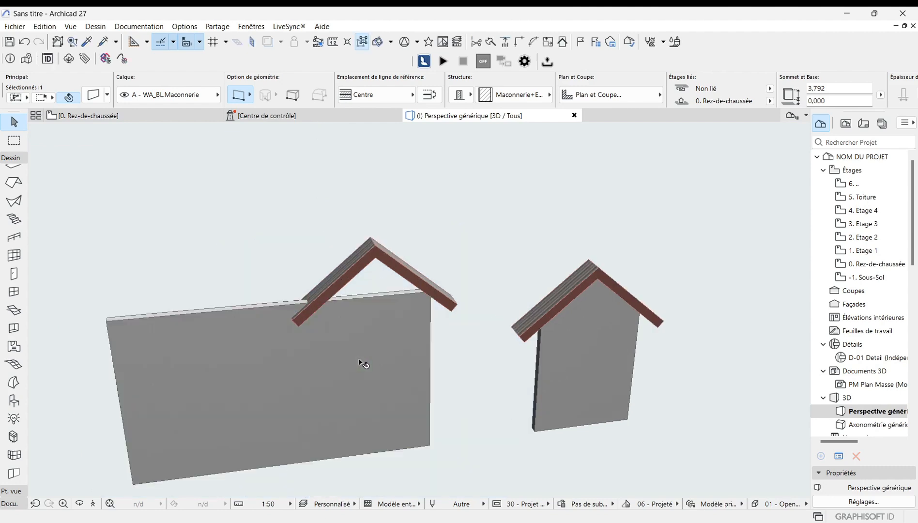
{"action": "scroll", "coordinate": [294, 362], "scroll_direction": "down", "scroll_amount": 3}
{"action": "scroll", "coordinate": [331, 395], "scroll_direction": "down", "scroll_amount": 1}
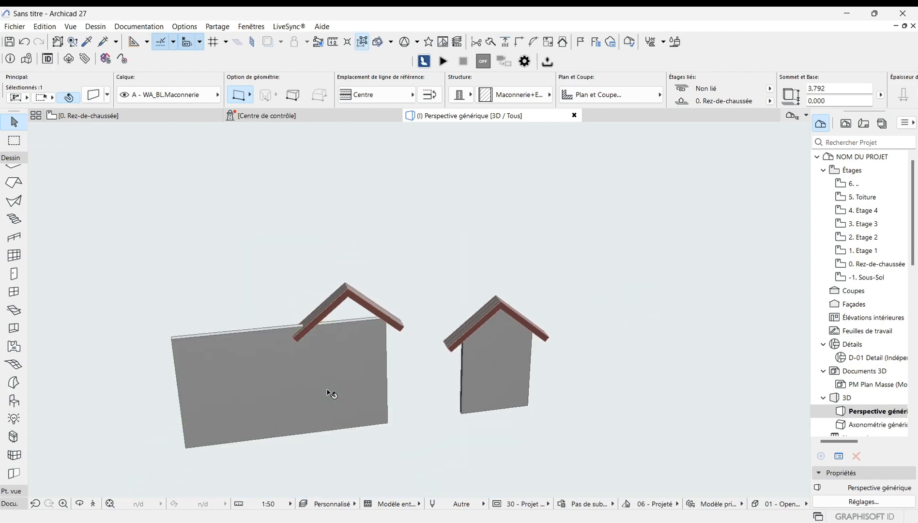
{"action": "middle_click_drag", "start_coordinate": [293, 338], "coordinate": [317, 343]}
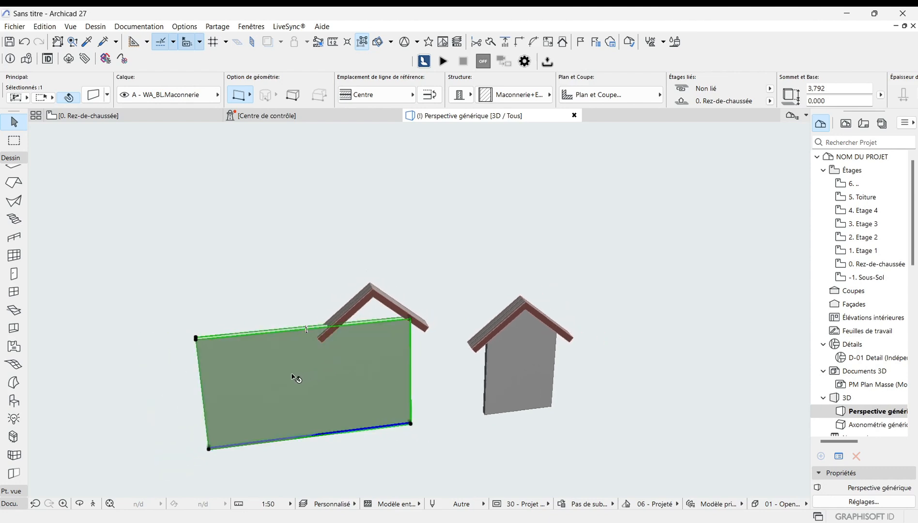
{"action": "scroll", "coordinate": [296, 378], "scroll_direction": "up", "scroll_amount": 1}
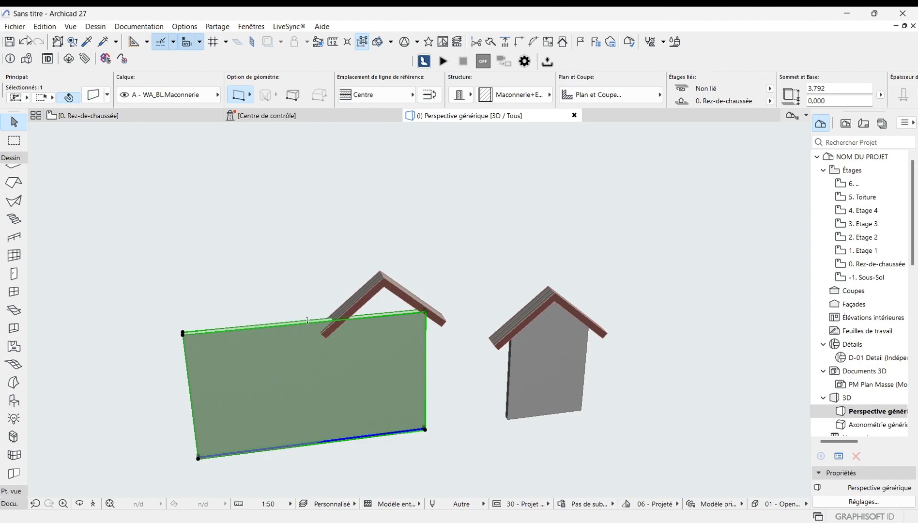
{"action": "left_click", "coordinate": [27, 41]}
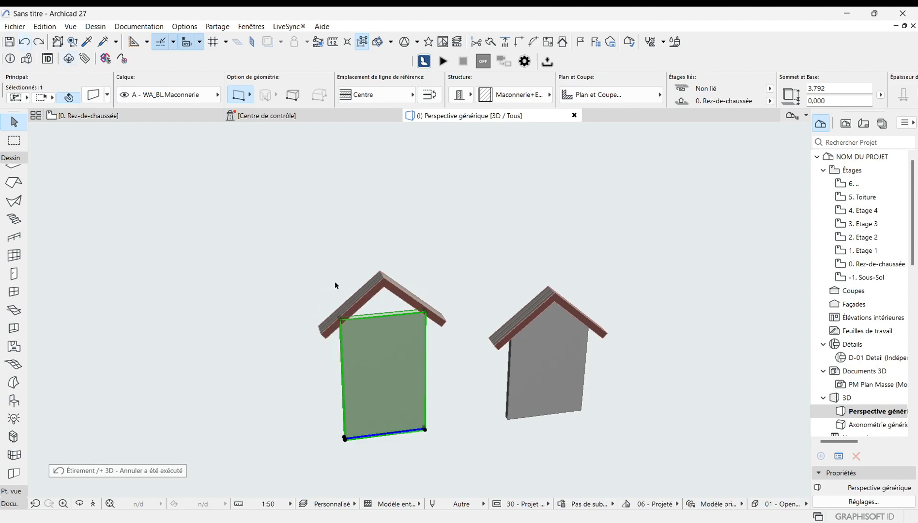
Step: Try connecting the left wall and its roof with Connect to Single-Plane Roof, then cancel
{"action": "scroll", "coordinate": [379, 297], "scroll_direction": "up", "scroll_amount": 2}
{"action": "scroll", "coordinate": [156, 226], "scroll_direction": "down", "scroll_amount": 1}
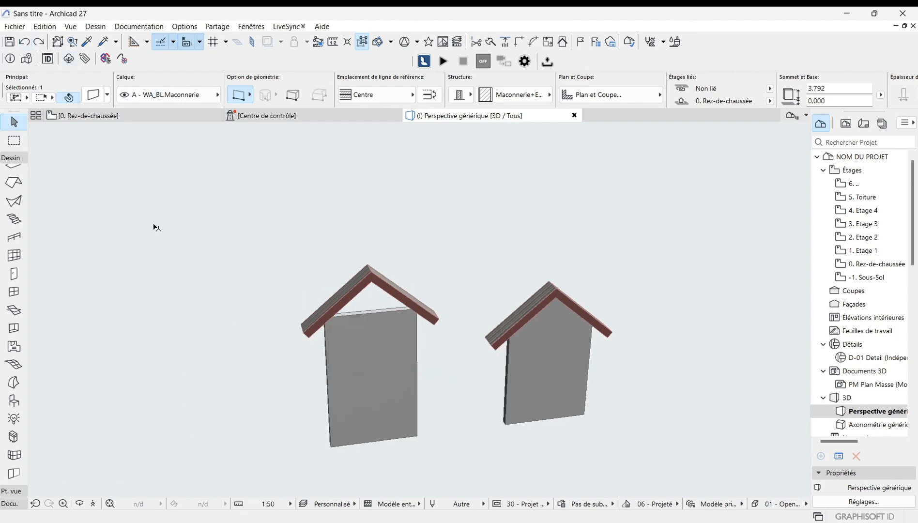
{"action": "left_click", "coordinate": [270, 304]}
{"action": "left_click_drag", "start_coordinate": [460, 445], "coordinate": [231, 236]}
{"action": "right_click", "coordinate": [240, 248]}
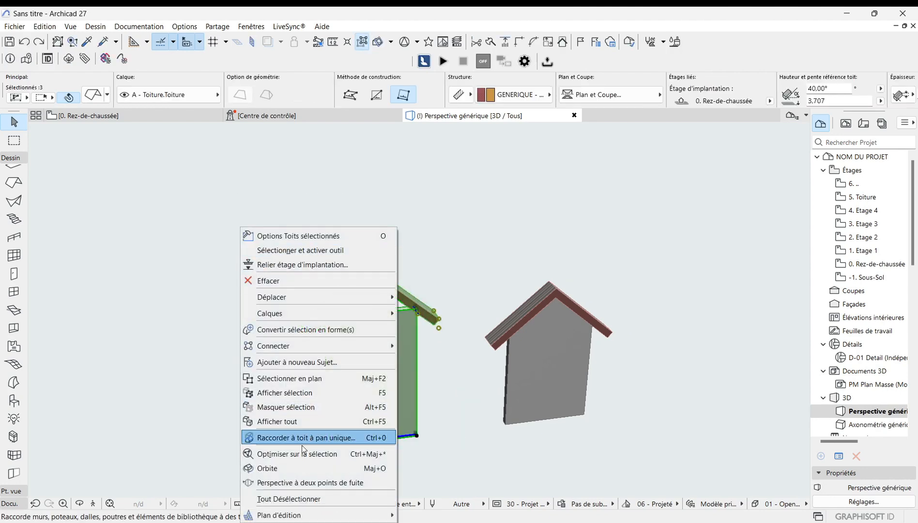
{"action": "left_click", "coordinate": [279, 438]}
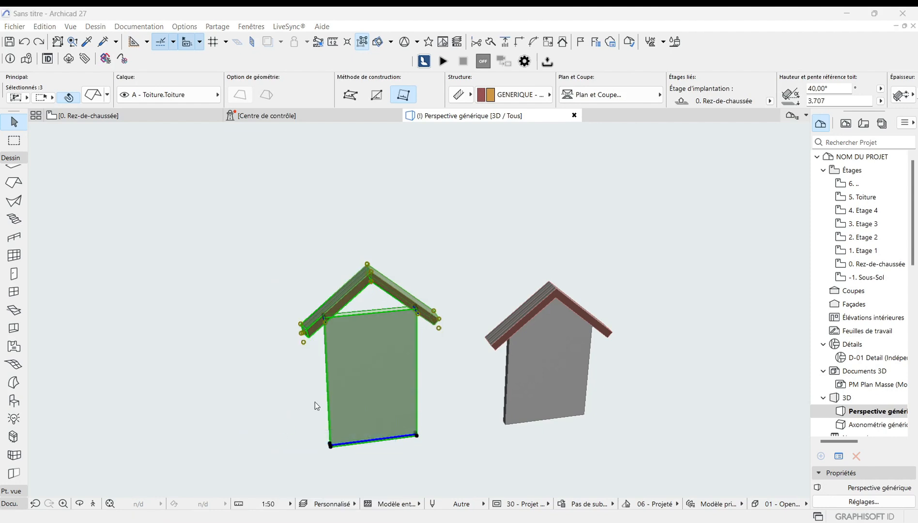
{"action": "left_click", "coordinate": [533, 306]}
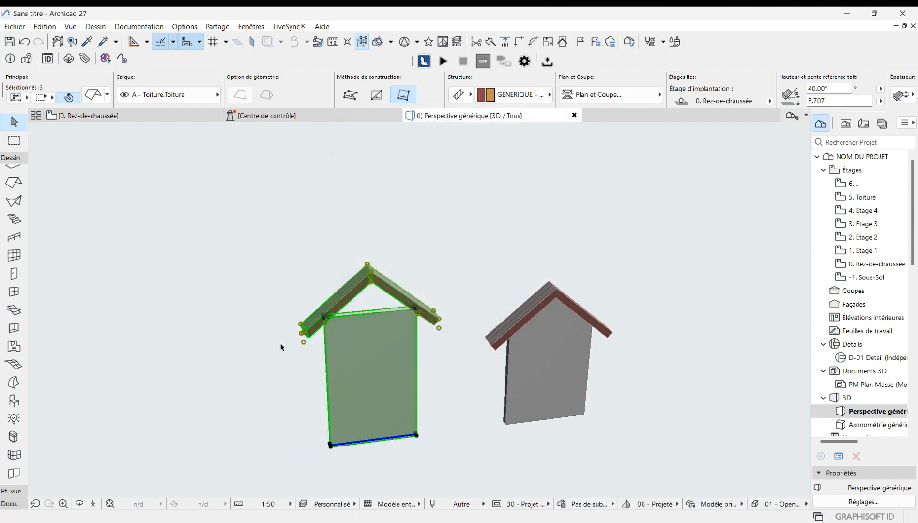
{"action": "scroll", "coordinate": [362, 282], "scroll_direction": "up", "scroll_amount": 3}
{"action": "scroll", "coordinate": [381, 311], "scroll_direction": "down", "scroll_amount": 4}
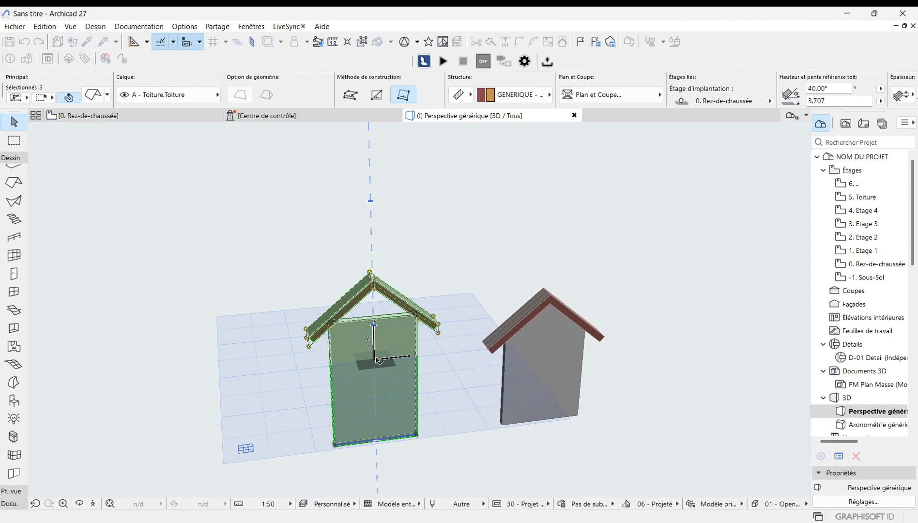
{"action": "key", "text": "Escape"}
Step: Raise the top of the left wall to a height of about 5.25 m, above its gable roof
{"action": "left_click", "coordinate": [395, 311]}
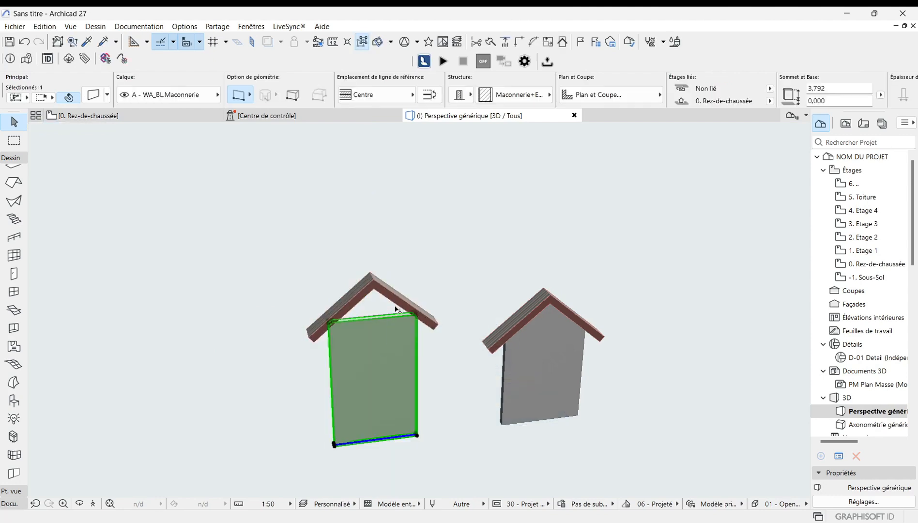
{"action": "scroll", "coordinate": [415, 313], "scroll_direction": "up", "scroll_amount": 2}
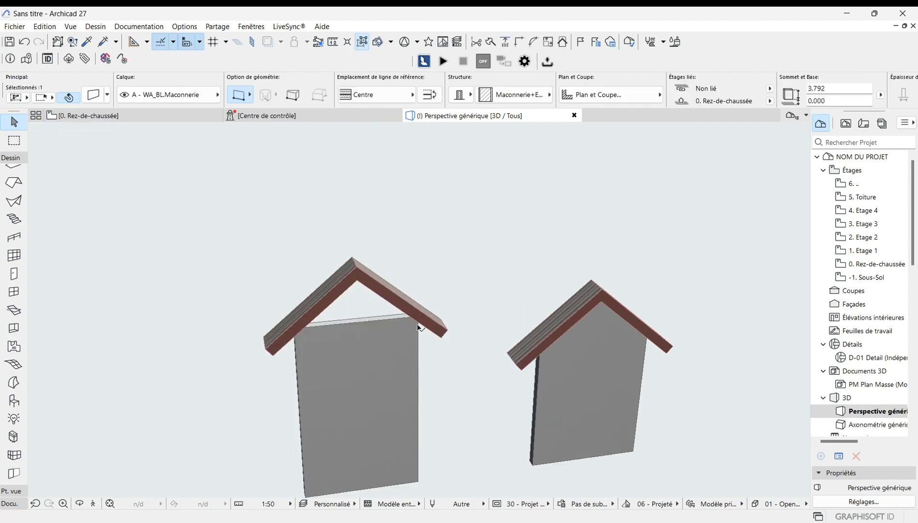
{"action": "left_click", "coordinate": [415, 313]}
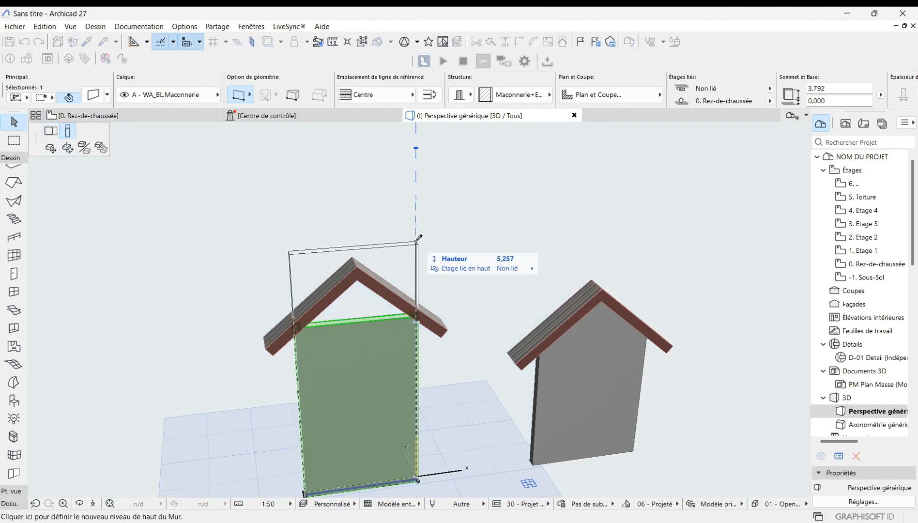
{"action": "left_click", "coordinate": [416, 244]}
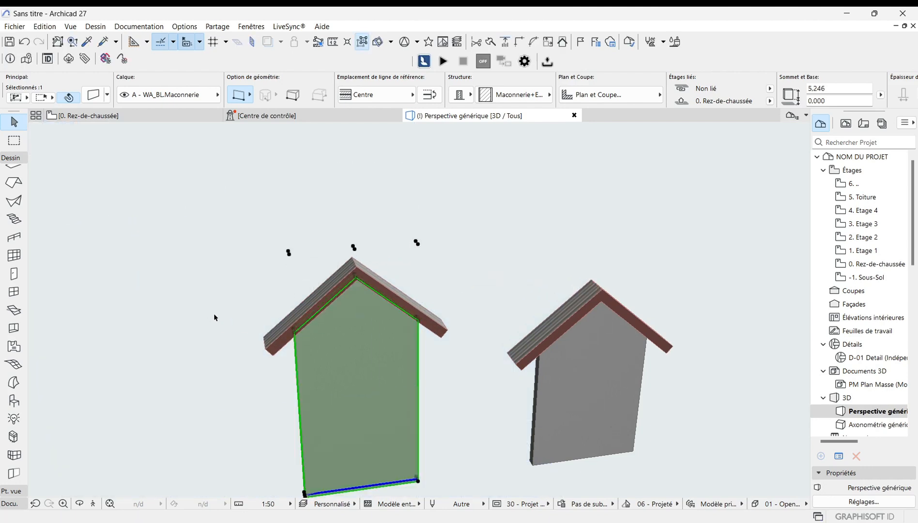
Step: Connect the left wall to its gable roof with Connect to Single-Plane Roof
{"action": "left_click", "coordinate": [320, 307], "text": "shift"}
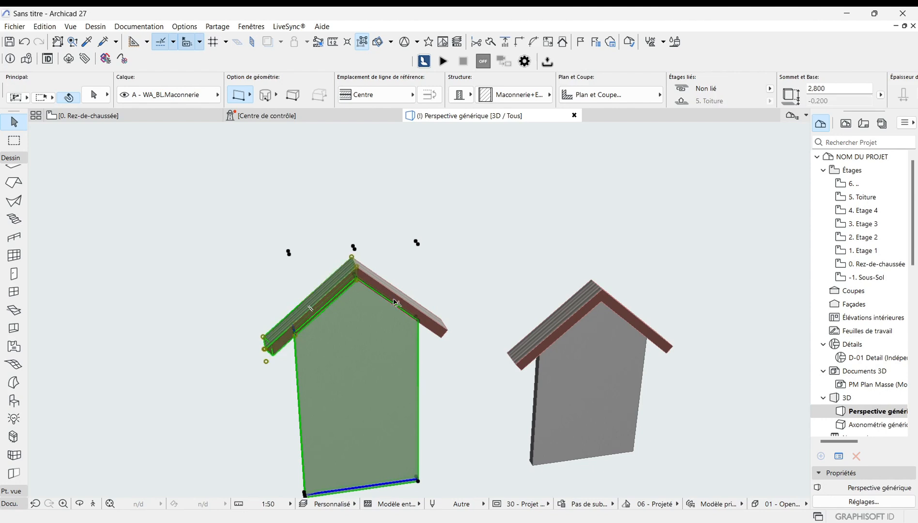
{"action": "left_click", "coordinate": [396, 303], "text": "shift"}
{"action": "right_click", "coordinate": [274, 314]}
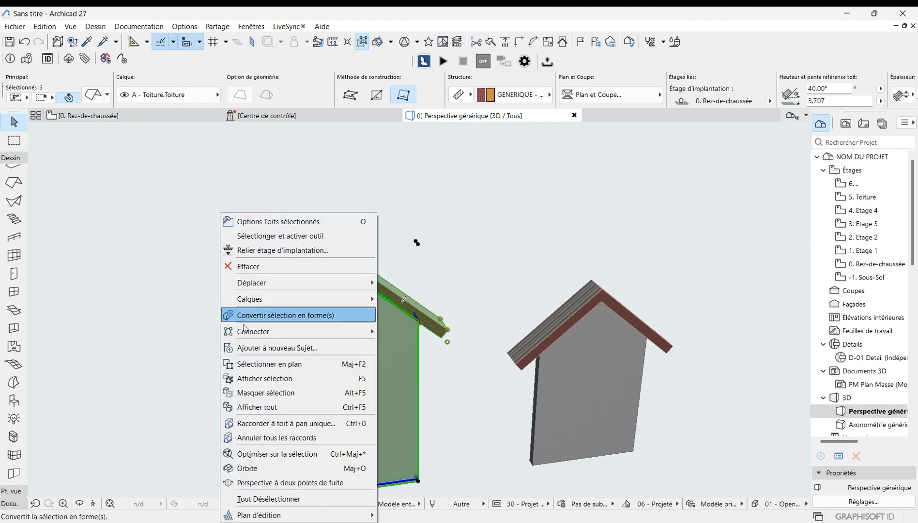
{"action": "left_click", "coordinate": [275, 423]}
{"action": "left_click", "coordinate": [531, 304]}
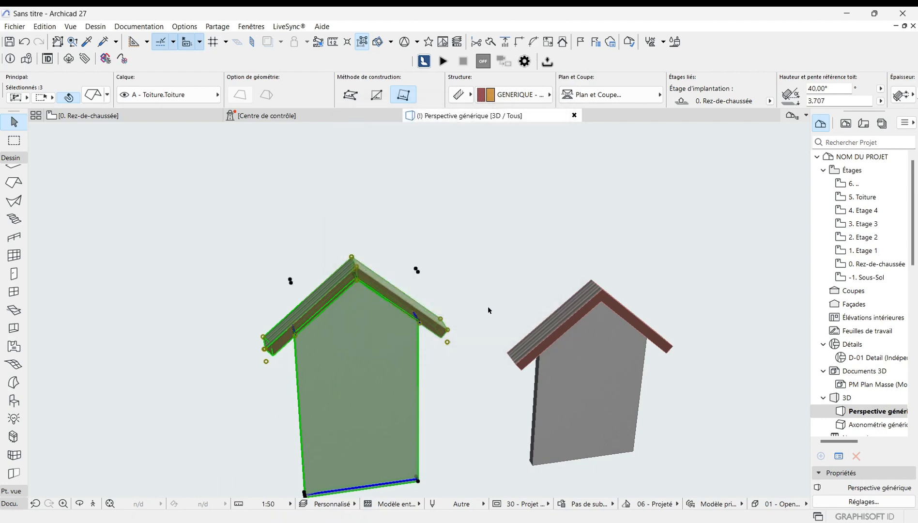
{"action": "left_click", "coordinate": [612, 281]}
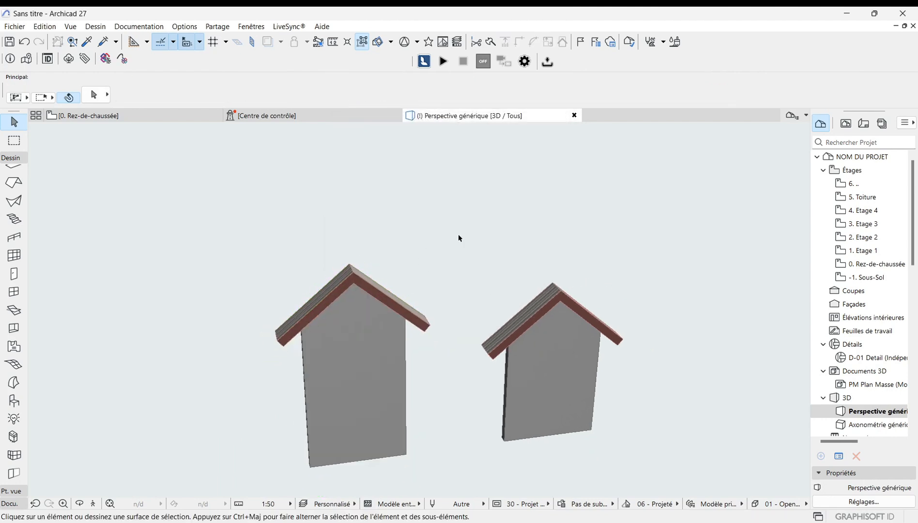
Step: Stretch the left wall's length by moving its bottom corner far to the left, beyond the roof
{"action": "left_click", "coordinate": [366, 381]}
{"action": "scroll", "coordinate": [536, 279], "scroll_direction": "down", "scroll_amount": 1}
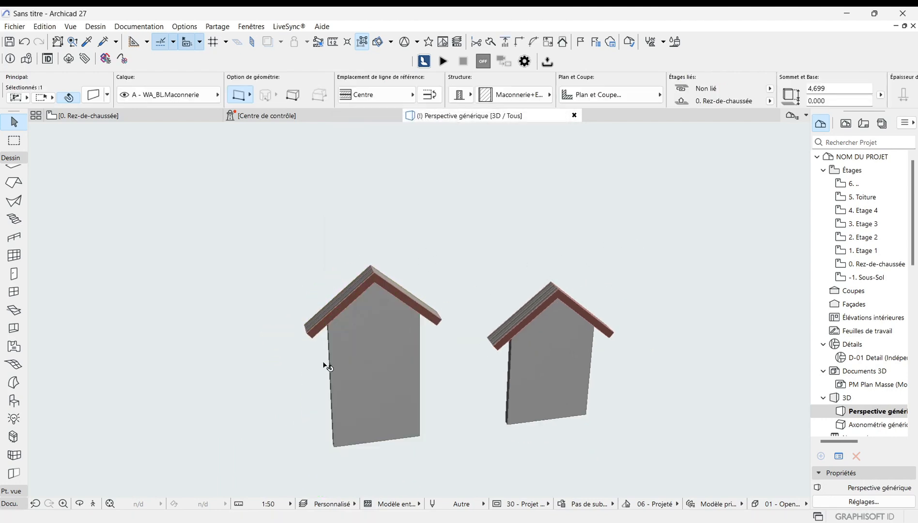
{"action": "left_click", "coordinate": [334, 444]}
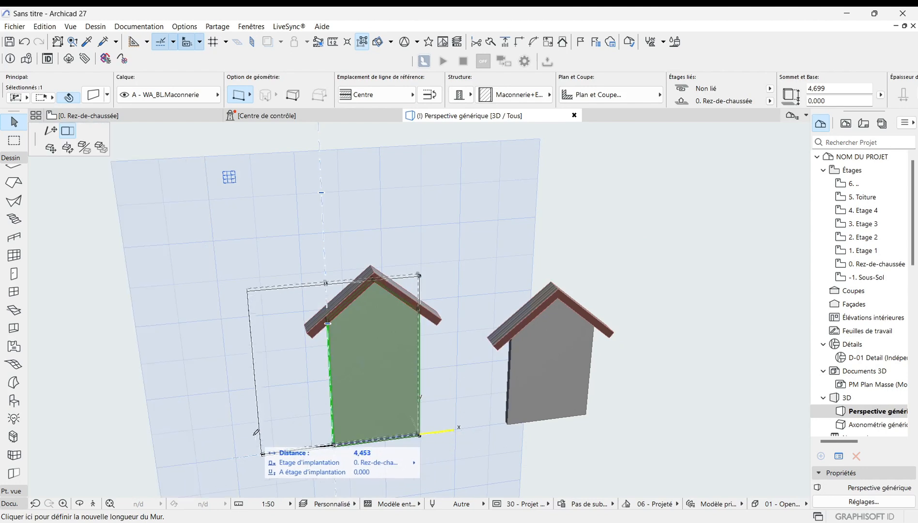
{"action": "left_click", "coordinate": [196, 451]}
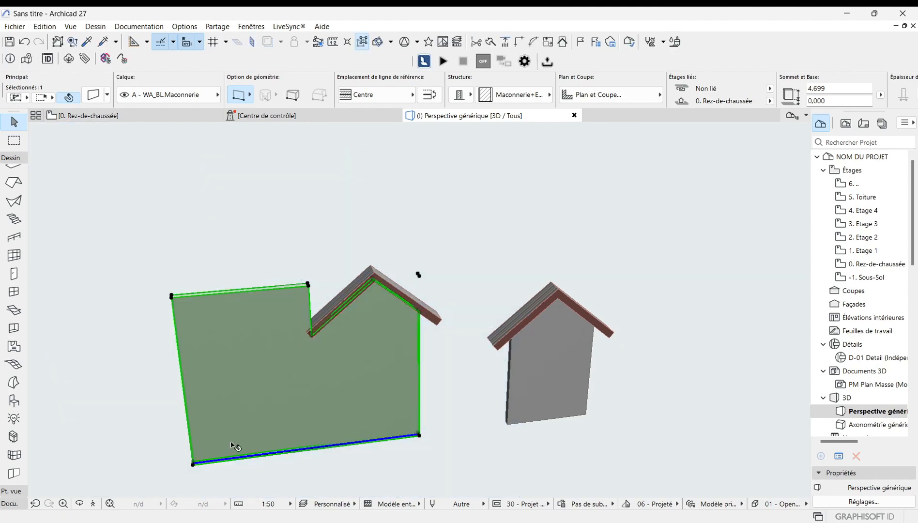
{"action": "scroll", "coordinate": [483, 246], "scroll_direction": "down", "scroll_amount": 1}
{"action": "scroll", "coordinate": [365, 308], "scroll_direction": "up", "scroll_amount": 1}
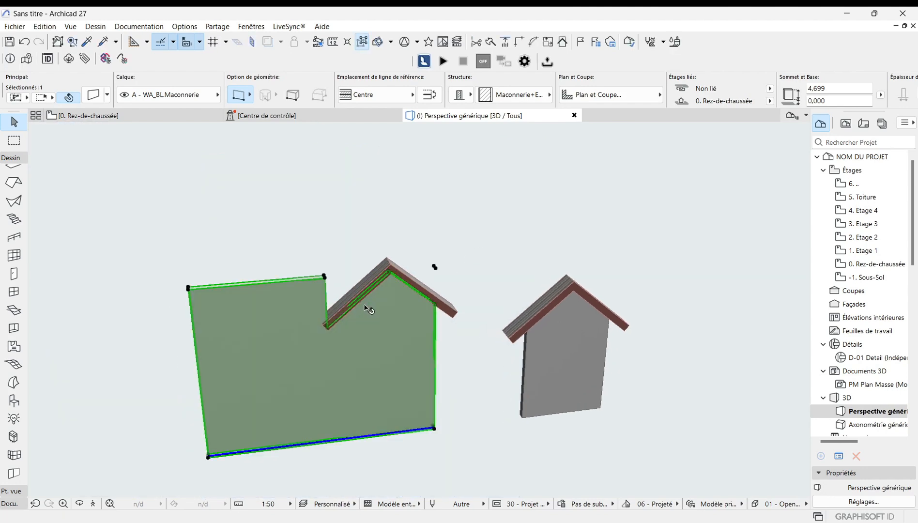
{"action": "scroll", "coordinate": [405, 285], "scroll_direction": "up", "scroll_amount": 2}
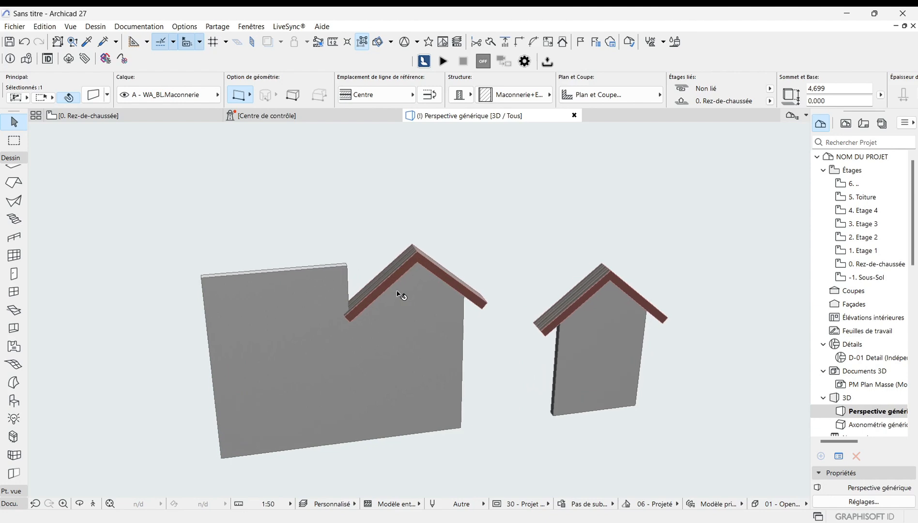
{"action": "key", "text": "Escape"}
Step: Inspect the extended left wall and both roofs from different zoom levels in 3D
{"action": "scroll", "coordinate": [364, 315], "scroll_direction": "up", "scroll_amount": 1}
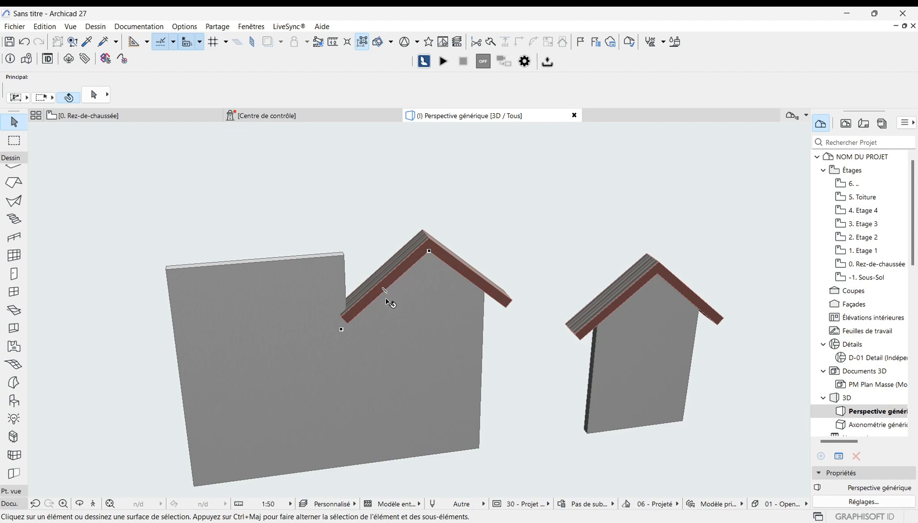
{"action": "scroll", "coordinate": [390, 303], "scroll_direction": "down", "scroll_amount": 2}
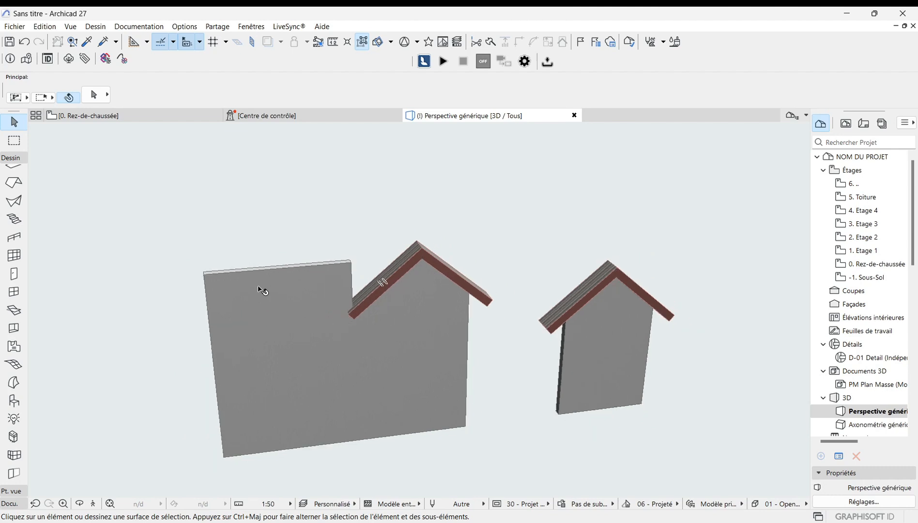
{"action": "scroll", "coordinate": [355, 308], "scroll_direction": "down", "scroll_amount": 1}
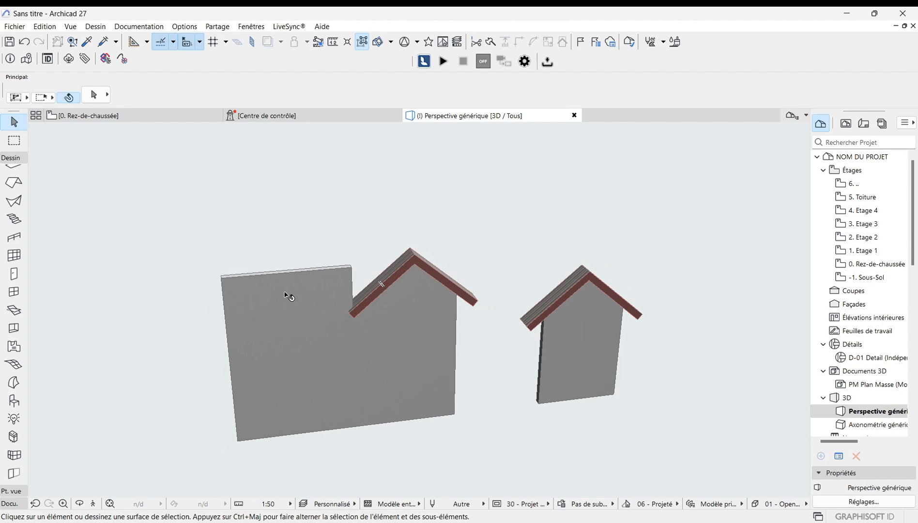
{"action": "scroll", "coordinate": [378, 333], "scroll_direction": "down", "scroll_amount": 3}
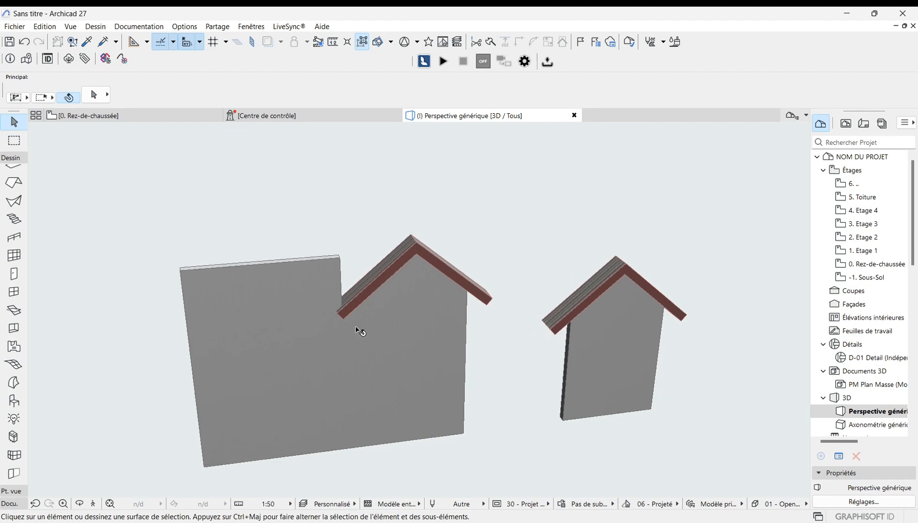
{"action": "scroll", "coordinate": [539, 350], "scroll_direction": "up", "scroll_amount": 3}
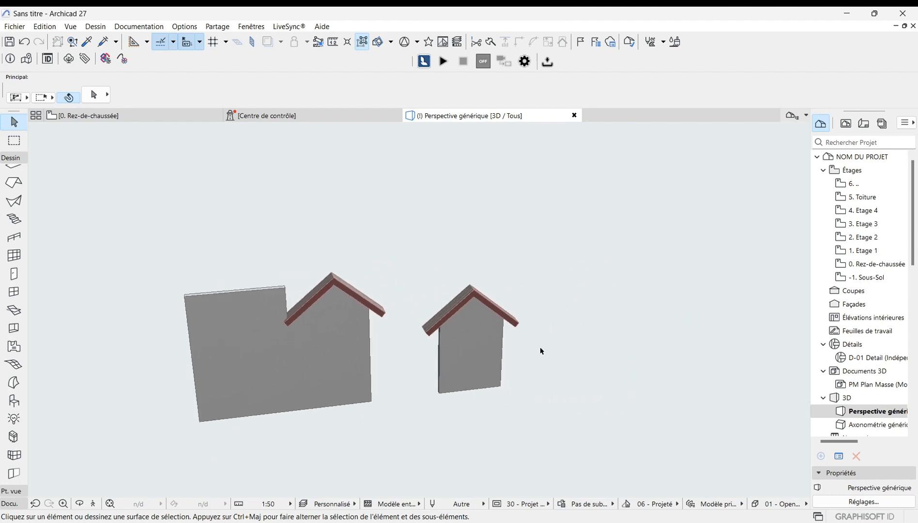
{"action": "scroll", "coordinate": [502, 356], "scroll_direction": "up", "scroll_amount": 1}
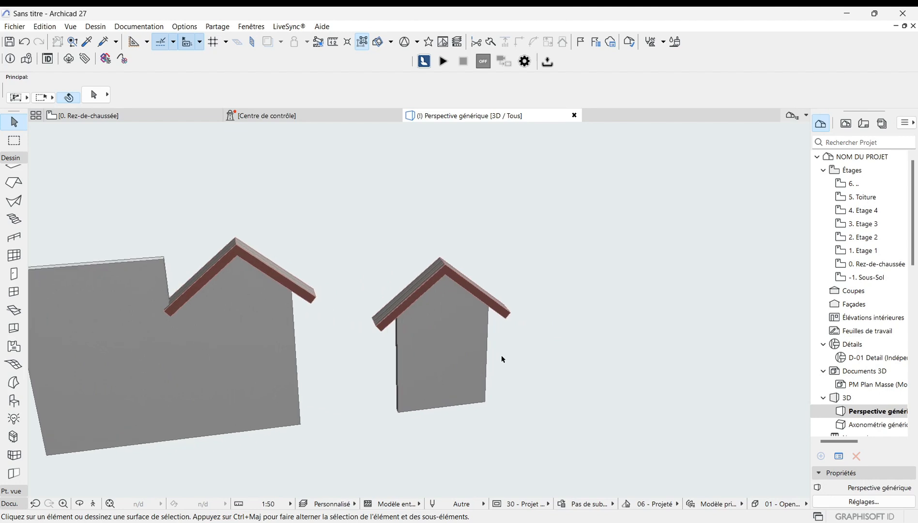
{"action": "scroll", "coordinate": [502, 356], "scroll_direction": "down", "scroll_amount": 1}
{"action": "scroll", "coordinate": [502, 359], "scroll_direction": "down", "scroll_amount": 1}
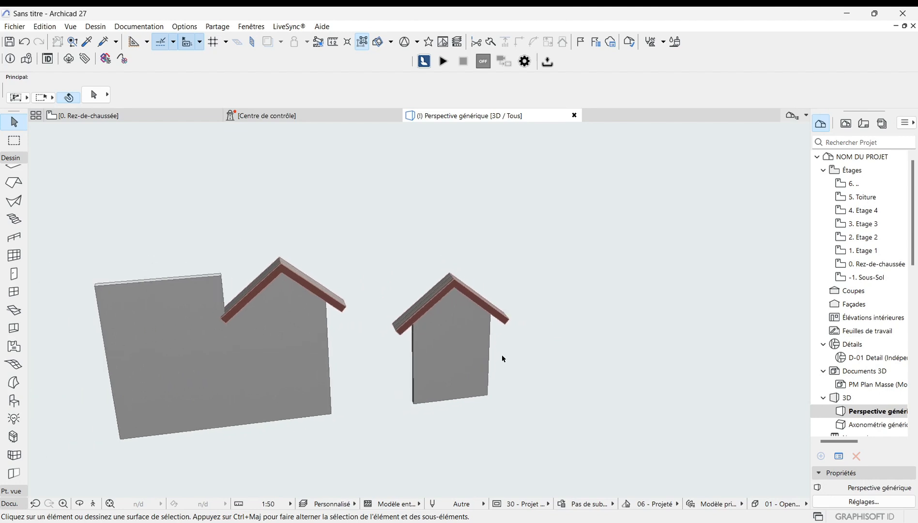
Step: Stretch the right wall's length by moving its bottom-right corner far to the right
{"action": "left_click", "coordinate": [476, 368]}
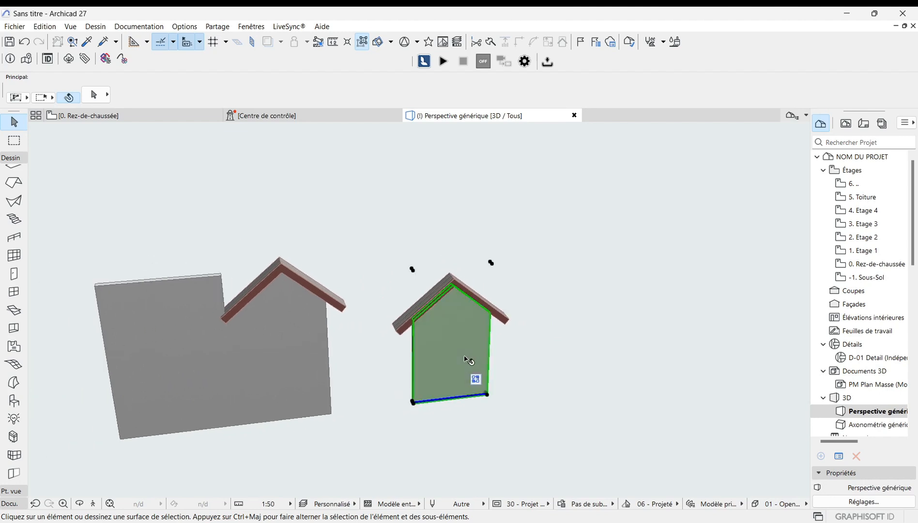
{"action": "left_click", "coordinate": [489, 395]}
{"action": "left_click", "coordinate": [488, 396]}
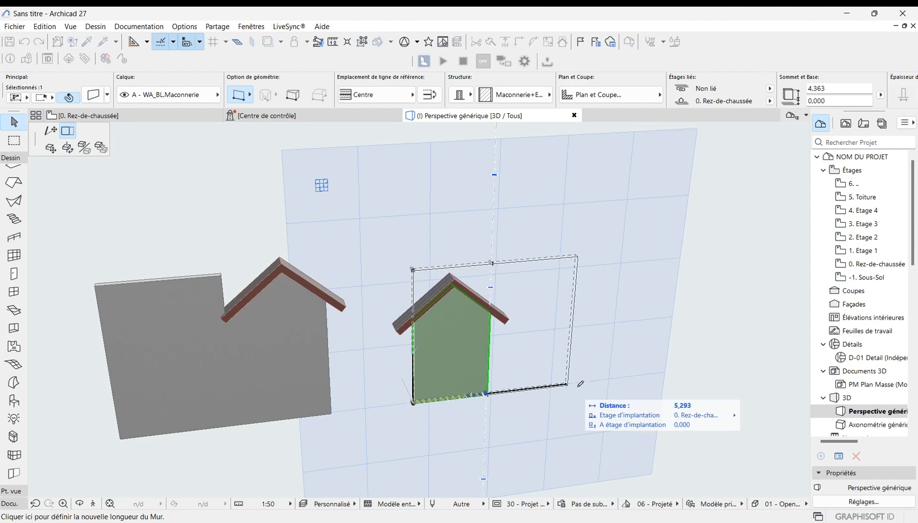
{"action": "left_click", "coordinate": [632, 383]}
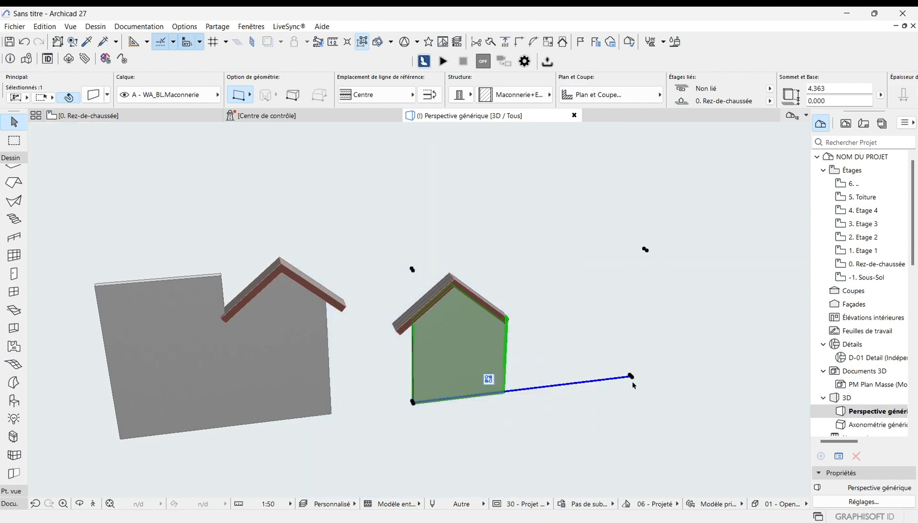
{"action": "scroll", "coordinate": [581, 406], "scroll_direction": "up", "scroll_amount": 1}
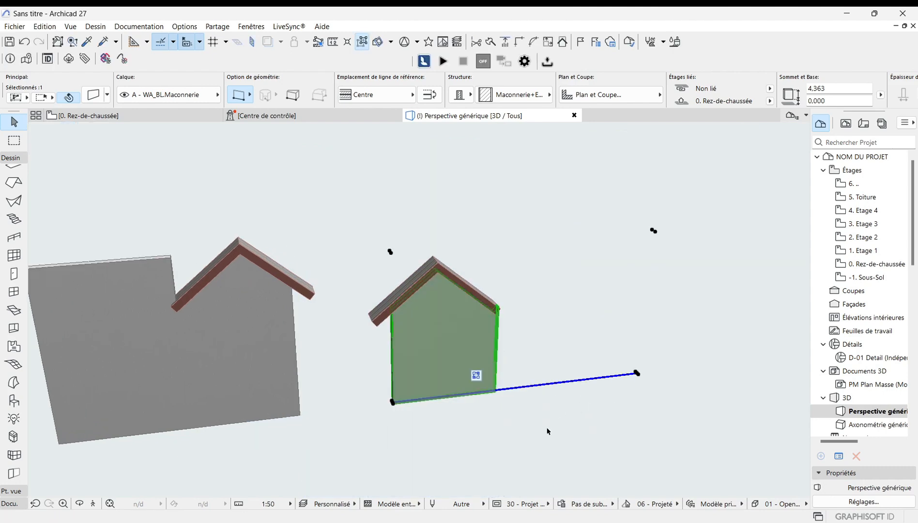
{"action": "scroll", "coordinate": [548, 431], "scroll_direction": "down", "scroll_amount": 1}
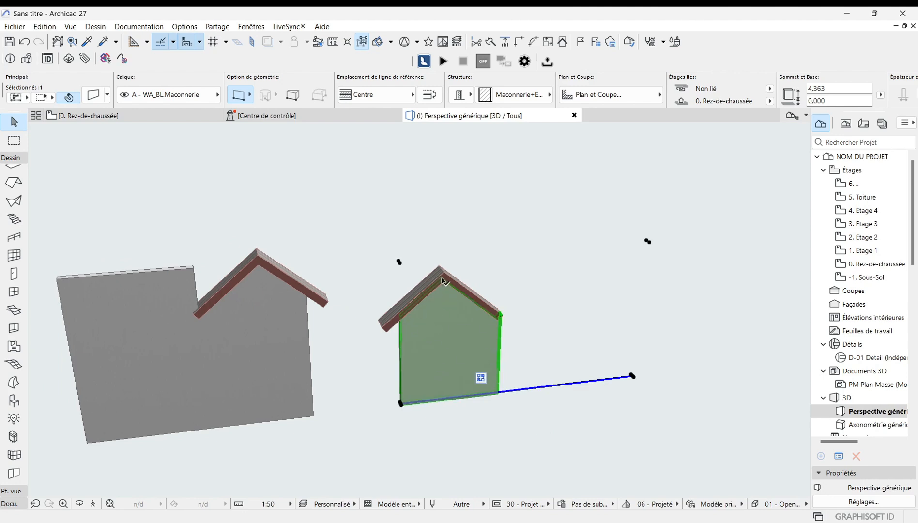
{"action": "scroll", "coordinate": [449, 311], "scroll_direction": "down", "scroll_amount": 1}
{"action": "scroll", "coordinate": [450, 324], "scroll_direction": "down", "scroll_amount": 1}
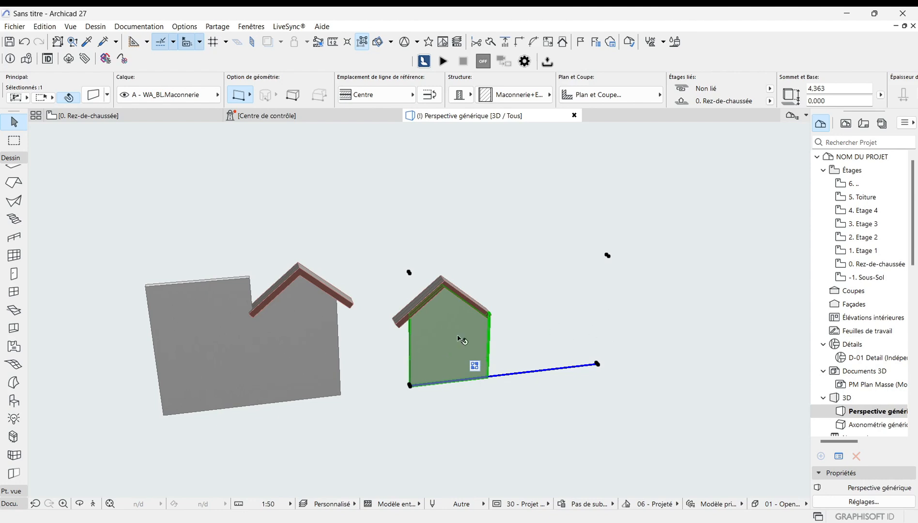
{"action": "scroll", "coordinate": [439, 351], "scroll_direction": "down", "scroll_amount": 1}
{"action": "left_click", "coordinate": [556, 406]}
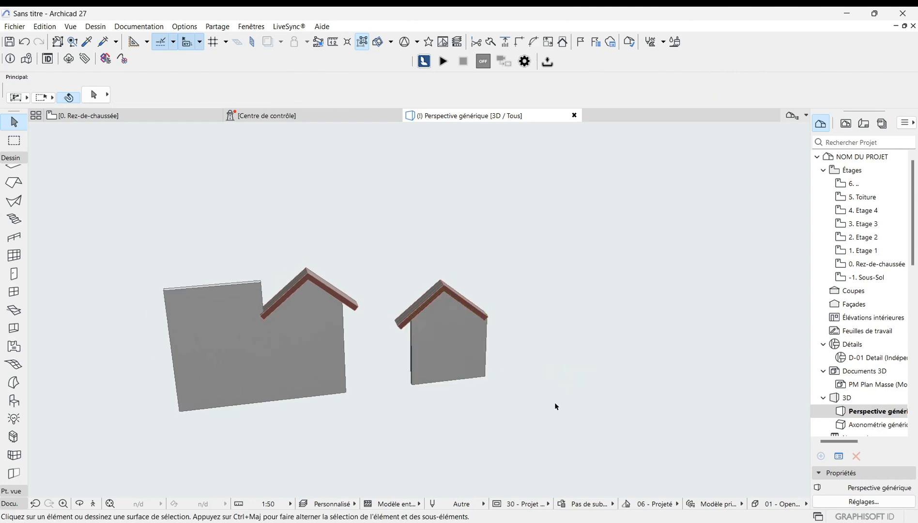
Step: Compare the stretched walls in the ground-floor plan and back in the 3D perspective
{"action": "left_click", "coordinate": [185, 116]}
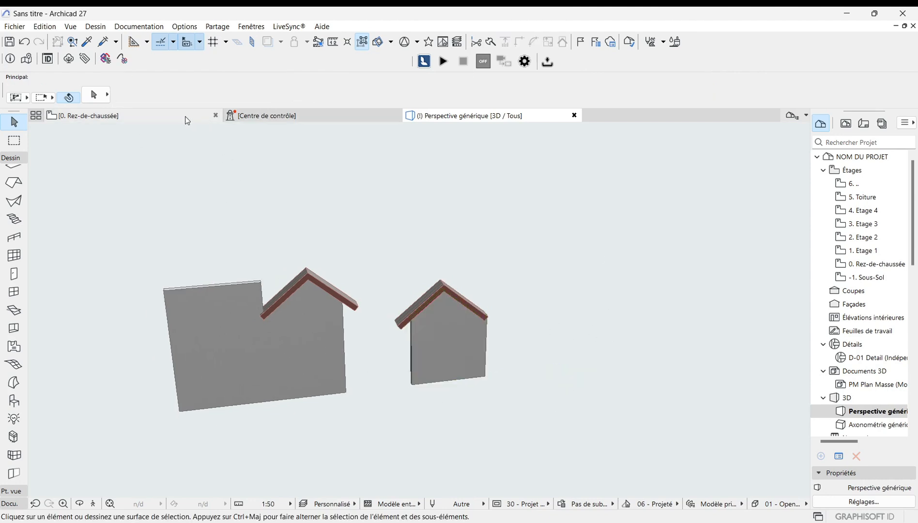
{"action": "scroll", "coordinate": [263, 296], "scroll_direction": "down", "scroll_amount": 2}
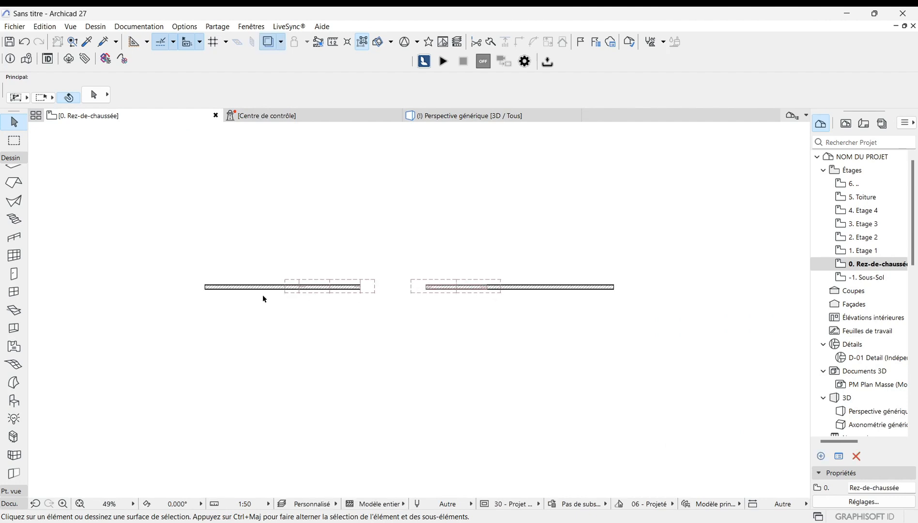
{"action": "scroll", "coordinate": [455, 296], "scroll_direction": "up", "scroll_amount": 2}
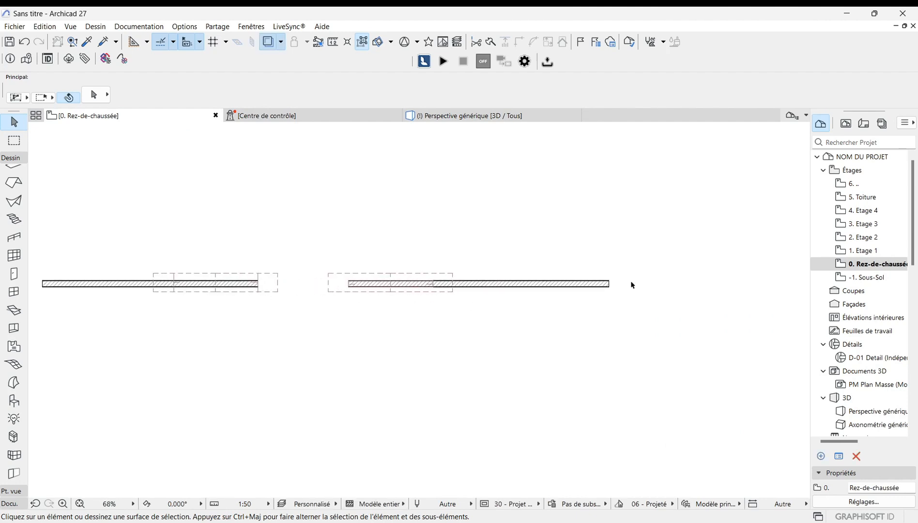
{"action": "scroll", "coordinate": [666, 293], "scroll_direction": "down", "scroll_amount": 1}
{"action": "scroll", "coordinate": [534, 308], "scroll_direction": "up", "scroll_amount": 1}
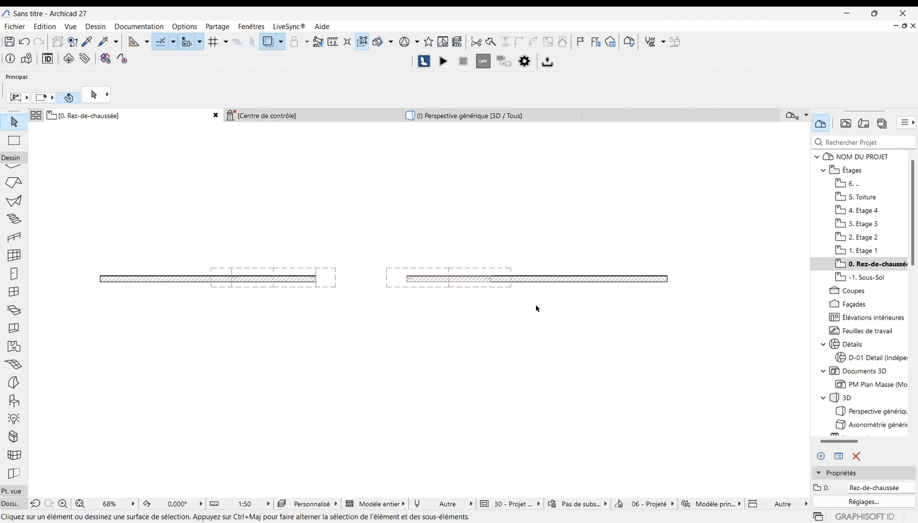
{"action": "left_click", "coordinate": [494, 115]}
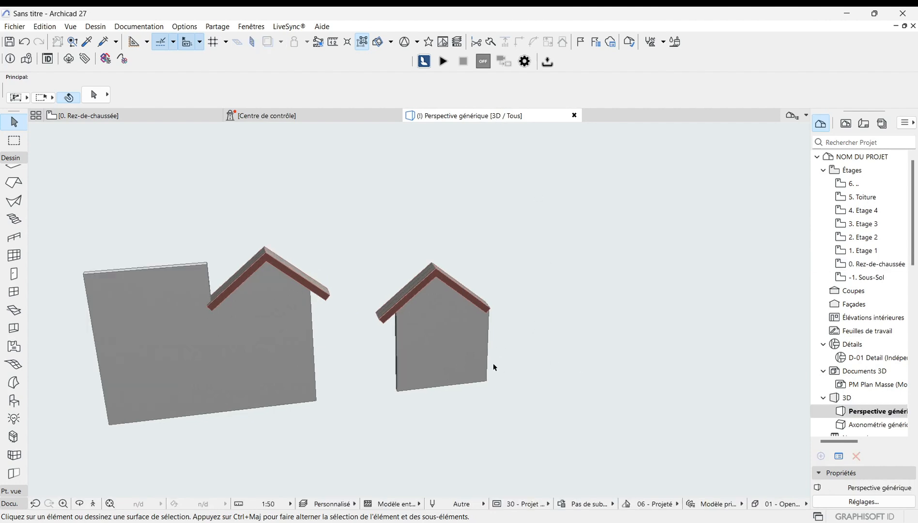
{"action": "left_click", "coordinate": [471, 366]}
{"action": "left_click", "coordinate": [711, 344]}
{"action": "scroll", "coordinate": [549, 363], "scroll_direction": "up", "scroll_amount": 1}
{"action": "scroll", "coordinate": [512, 374], "scroll_direction": "down", "scroll_amount": 2}
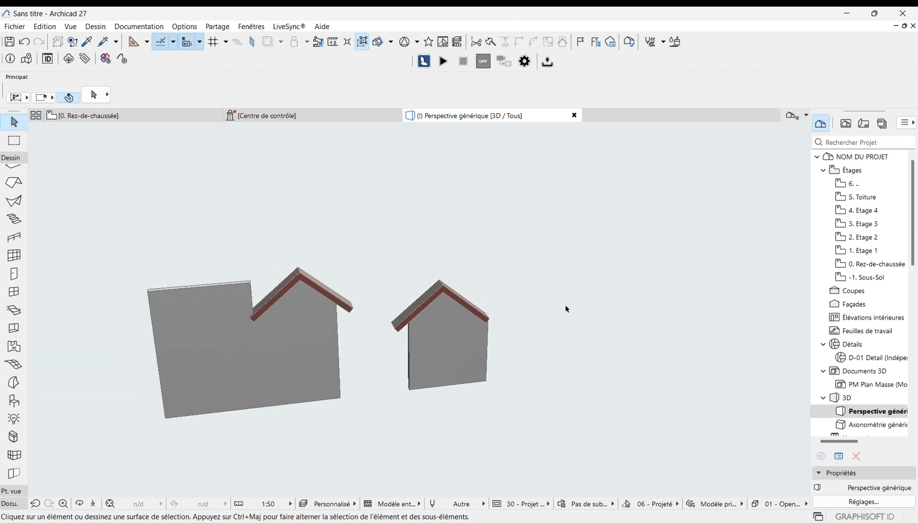
{"action": "scroll", "coordinate": [705, 341], "scroll_direction": "down", "scroll_amount": 1}
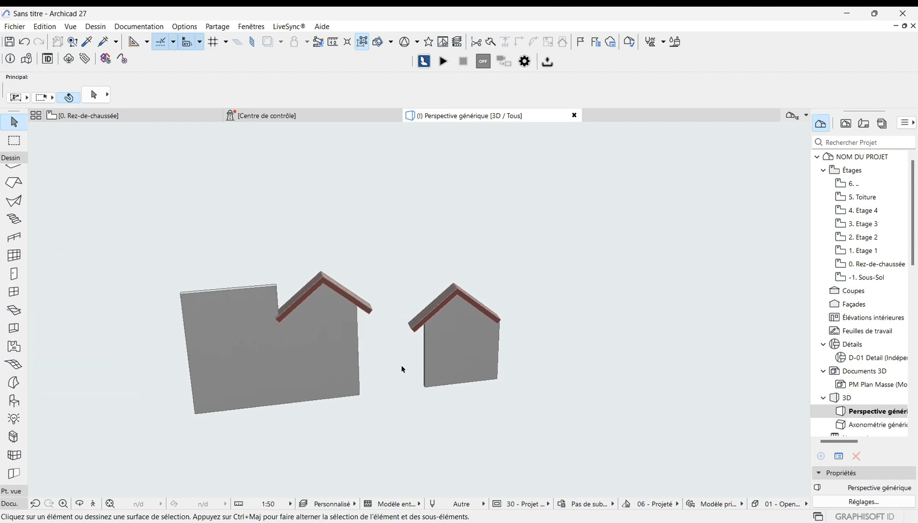
{"action": "scroll", "coordinate": [614, 366], "scroll_direction": "up", "scroll_amount": 1}
{"action": "scroll", "coordinate": [620, 366], "scroll_direction": "down", "scroll_amount": 2}
{"action": "scroll", "coordinate": [378, 374], "scroll_direction": "up", "scroll_amount": 2}
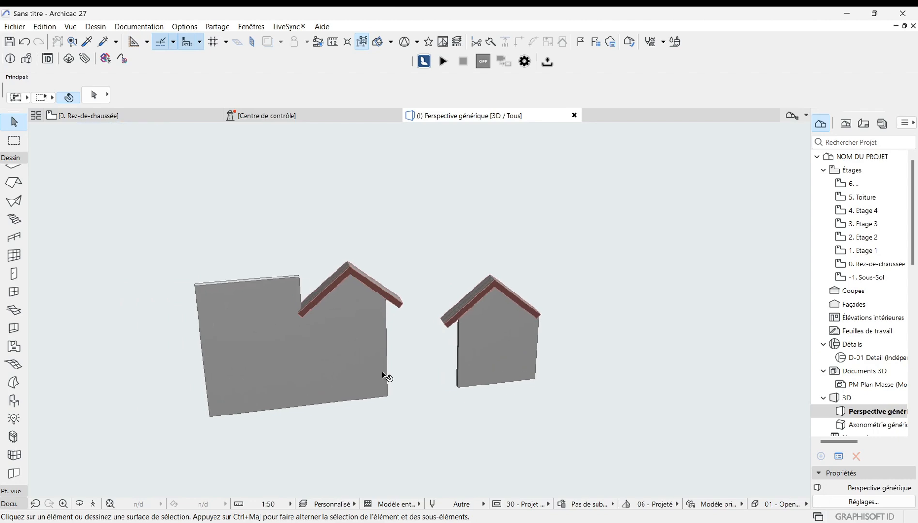
Step: Turn on display of Corps de coupe (trimming bodies) in the 3D view's on-screen options
{"action": "left_click", "coordinate": [70, 26]}
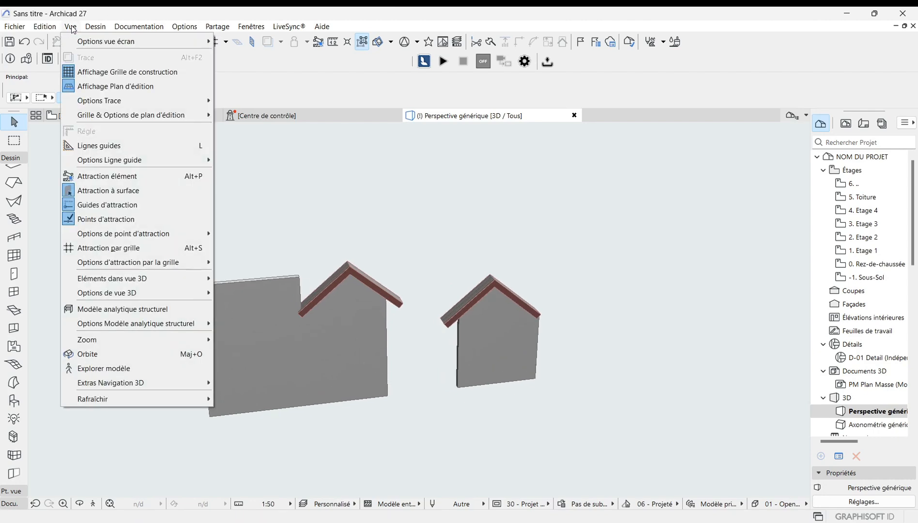
{"action": "mouse_move", "coordinate": [95, 26]}
{"action": "mouse_move", "coordinate": [94, 43]}
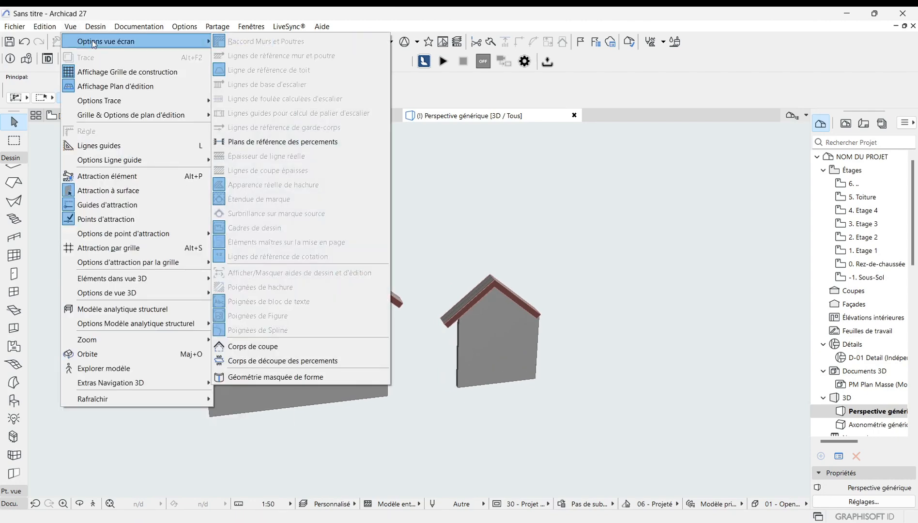
{"action": "left_click", "coordinate": [255, 347]}
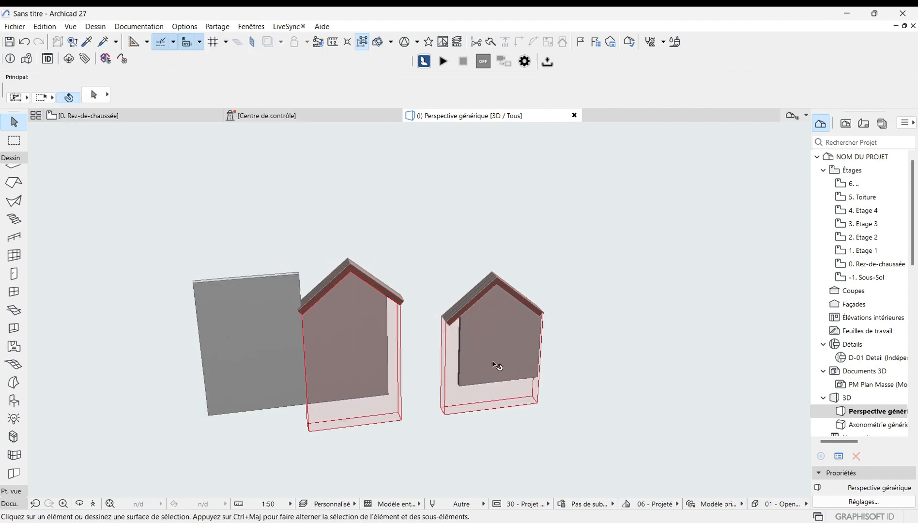
{"action": "scroll", "coordinate": [494, 367], "scroll_direction": "up", "scroll_amount": 2}
{"action": "scroll", "coordinate": [493, 363], "scroll_direction": "up", "scroll_amount": 1}
{"action": "scroll", "coordinate": [493, 364], "scroll_direction": "down", "scroll_amount": 2}
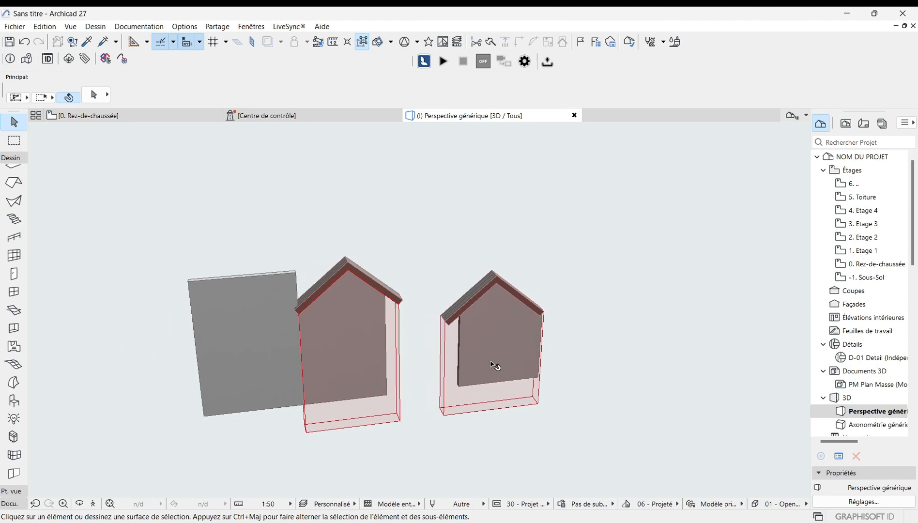
Step: Examine the walls and their trimming bodies in the 3D view at several zoom levels
{"action": "scroll", "coordinate": [492, 363], "scroll_direction": "up", "scroll_amount": 2}
{"action": "scroll", "coordinate": [490, 367], "scroll_direction": "down", "scroll_amount": 1}
{"action": "scroll", "coordinate": [517, 356], "scroll_direction": "up", "scroll_amount": 2}
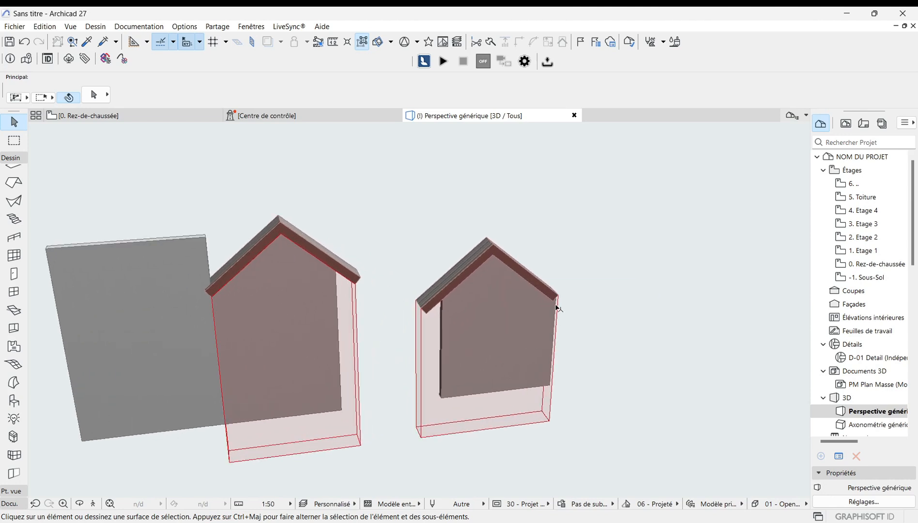
{"action": "scroll", "coordinate": [558, 301], "scroll_direction": "up", "scroll_amount": 1}
{"action": "scroll", "coordinate": [558, 301], "scroll_direction": "up", "scroll_amount": 1}
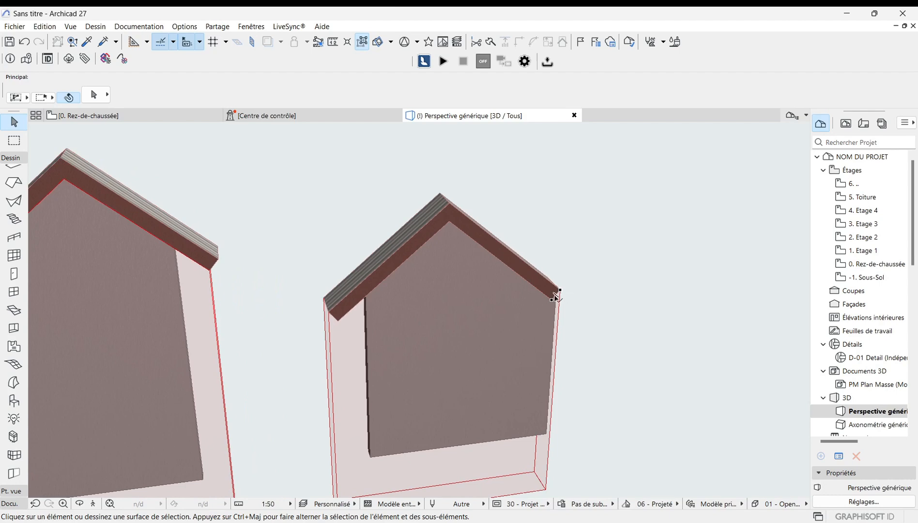
{"action": "scroll", "coordinate": [557, 296], "scroll_direction": "down", "scroll_amount": 2}
{"action": "scroll", "coordinate": [563, 372], "scroll_direction": "down", "scroll_amount": 1}
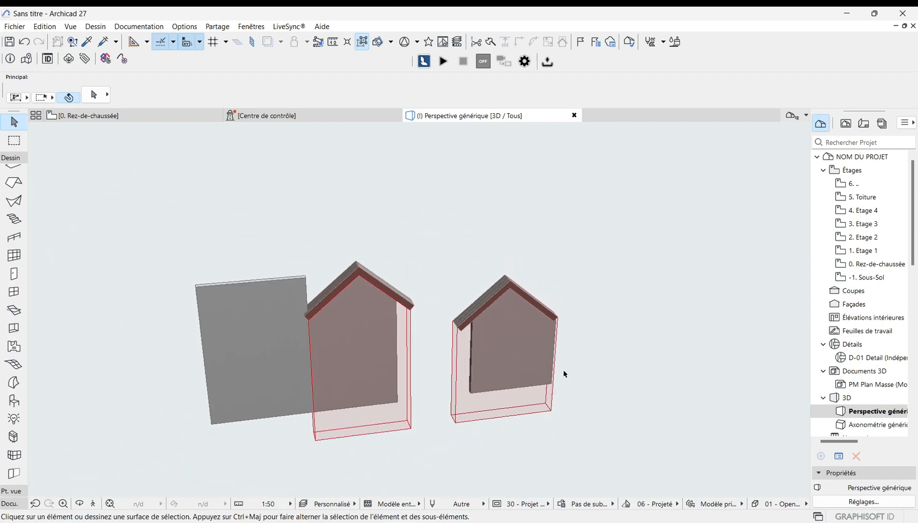
{"action": "scroll", "coordinate": [311, 354], "scroll_direction": "up", "scroll_amount": 1}
{"action": "scroll", "coordinate": [334, 305], "scroll_direction": "up", "scroll_amount": 1}
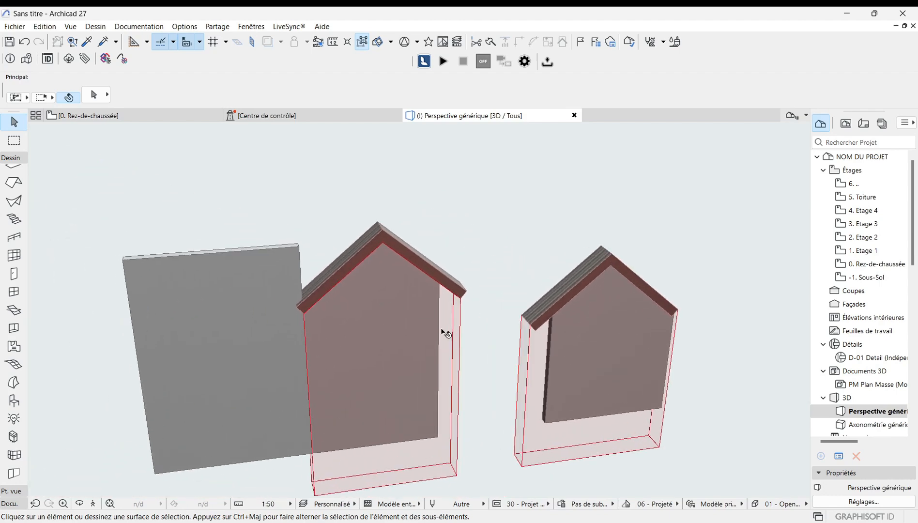
{"action": "scroll", "coordinate": [442, 333], "scroll_direction": "down", "scroll_amount": 1}
{"action": "scroll", "coordinate": [392, 367], "scroll_direction": "down", "scroll_amount": 1}
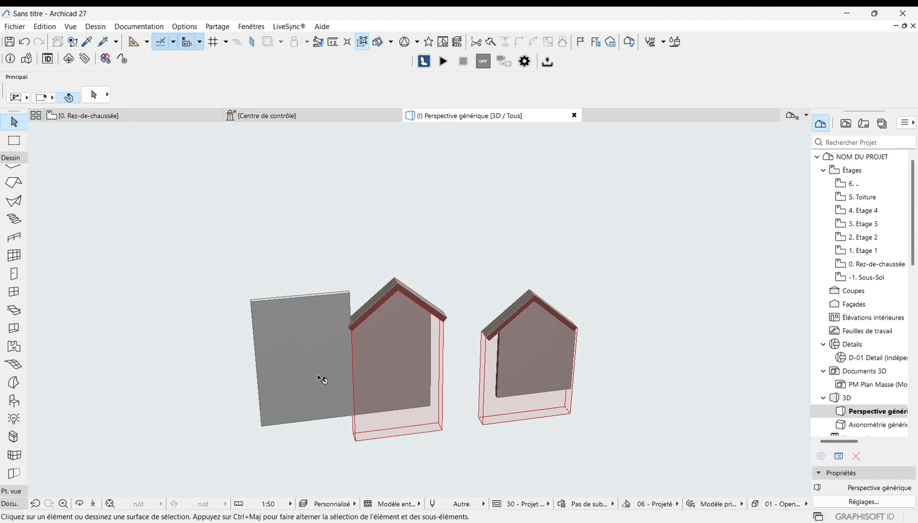
{"action": "scroll", "coordinate": [319, 379], "scroll_direction": "up", "scroll_amount": 2}
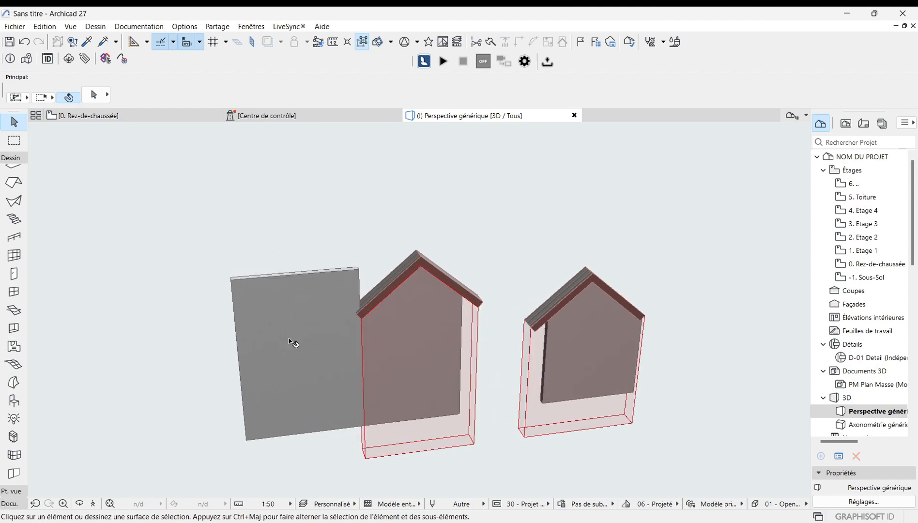
{"action": "scroll", "coordinate": [289, 340], "scroll_direction": "up", "scroll_amount": 1}
{"action": "scroll", "coordinate": [243, 345], "scroll_direction": "down", "scroll_amount": 2}
{"action": "scroll", "coordinate": [349, 380], "scroll_direction": "up", "scroll_amount": 2}
{"action": "scroll", "coordinate": [252, 357], "scroll_direction": "down", "scroll_amount": 3}
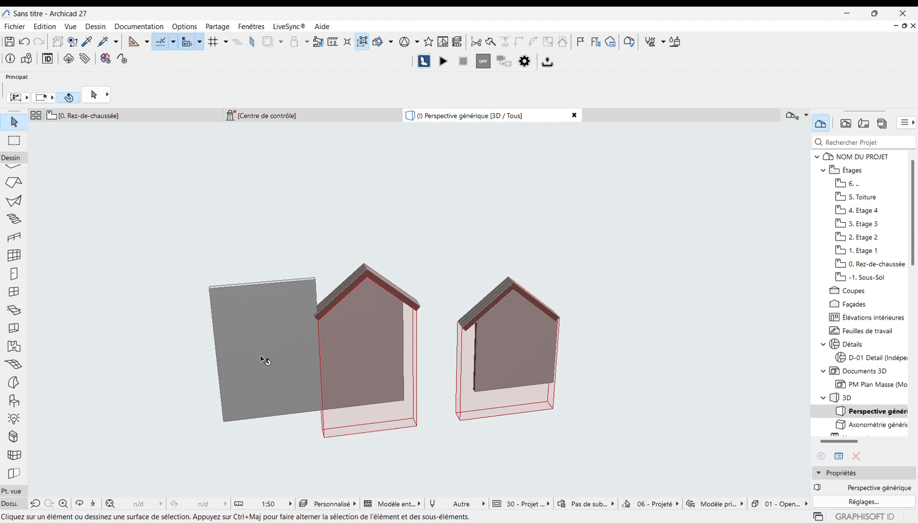
{"action": "scroll", "coordinate": [590, 330], "scroll_direction": "down", "scroll_amount": 2}
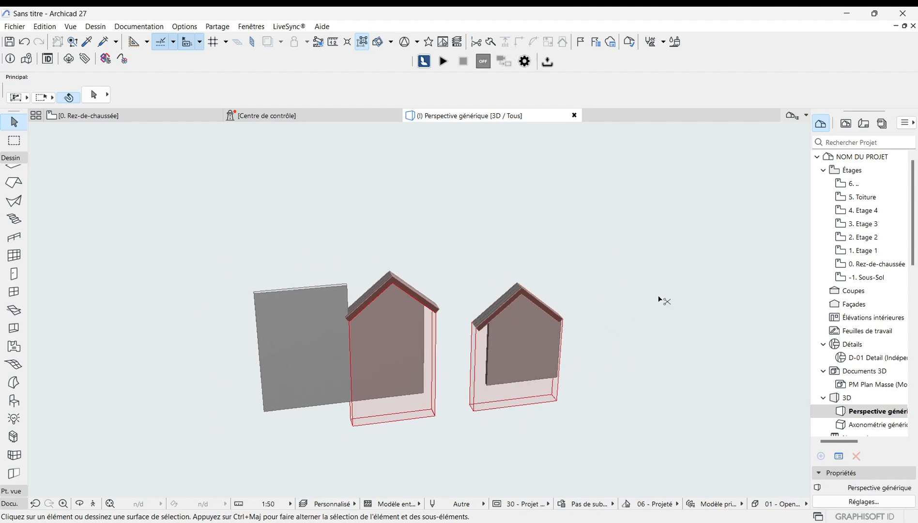
{"action": "middle_click_drag", "start_coordinate": [658, 299], "coordinate": [602, 304]}
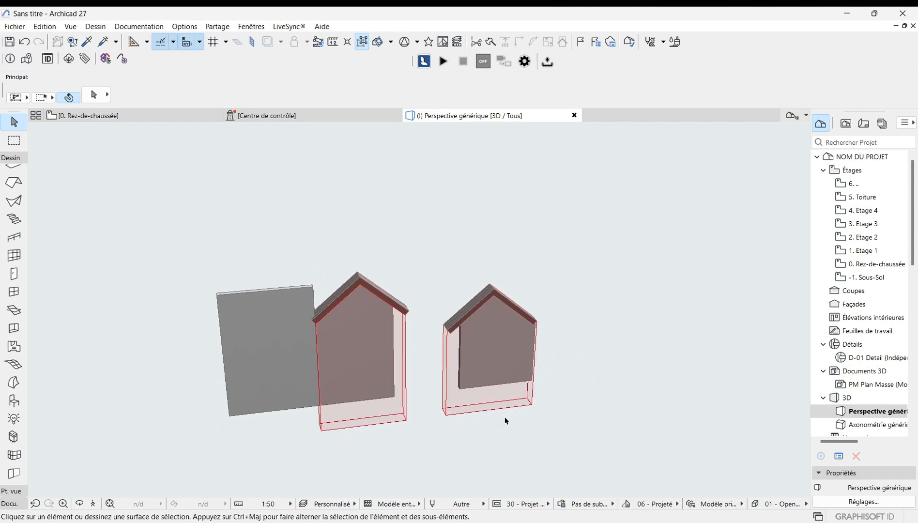
{"action": "scroll", "coordinate": [503, 347], "scroll_direction": "up", "scroll_amount": 2}
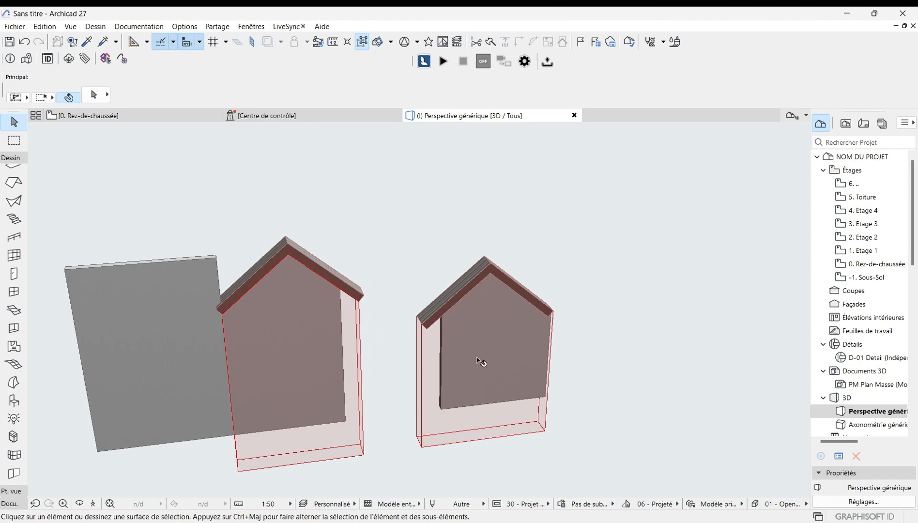
{"action": "scroll", "coordinate": [481, 363], "scroll_direction": "down", "scroll_amount": 1}
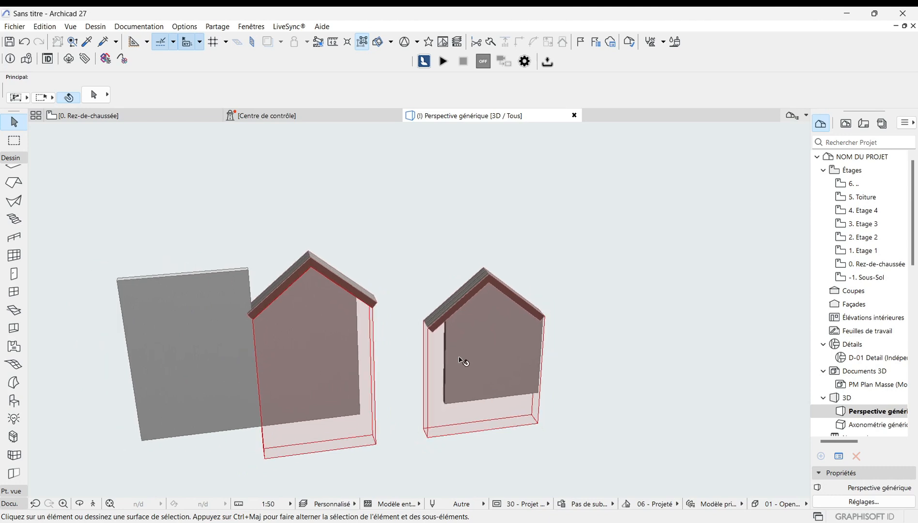
Step: In the ground-floor plan, shorten the right wall by moving its right endpoint back about 2.5 m to the left
{"action": "left_click", "coordinate": [148, 118]}
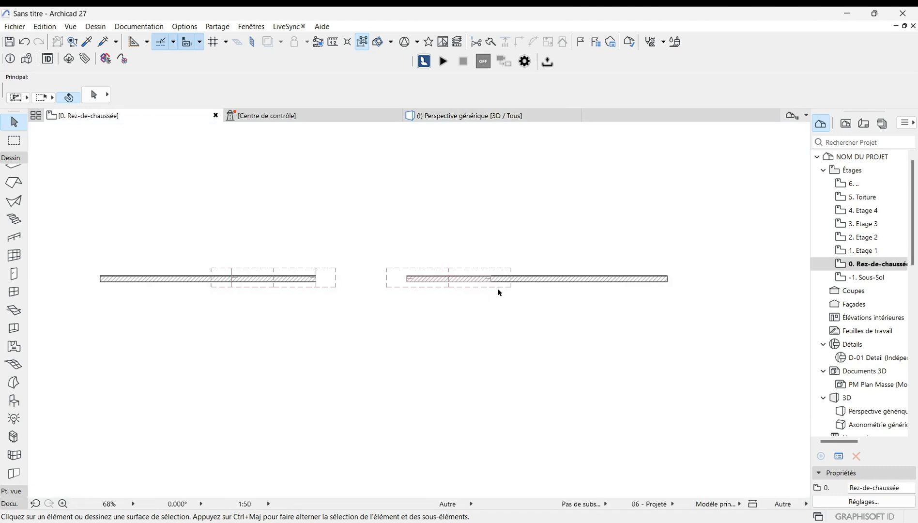
{"action": "scroll", "coordinate": [487, 289], "scroll_direction": "up", "scroll_amount": 4}
{"action": "scroll", "coordinate": [386, 307], "scroll_direction": "down", "scroll_amount": 2}
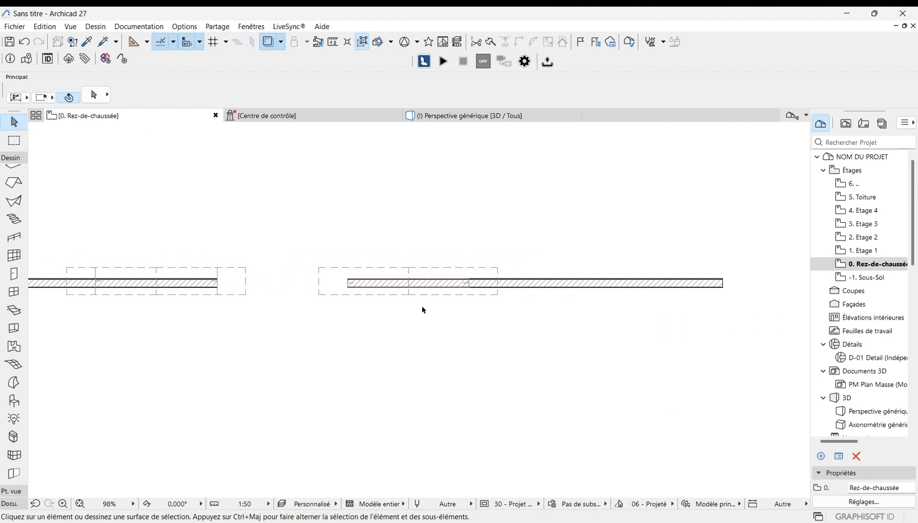
{"action": "scroll", "coordinate": [423, 310], "scroll_direction": "down", "scroll_amount": 1}
{"action": "left_click", "coordinate": [636, 289]}
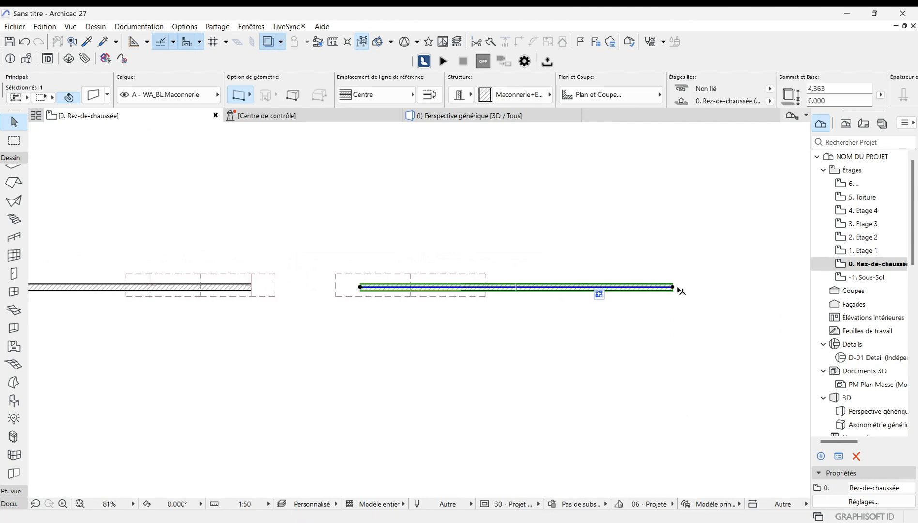
{"action": "left_click", "coordinate": [674, 287]}
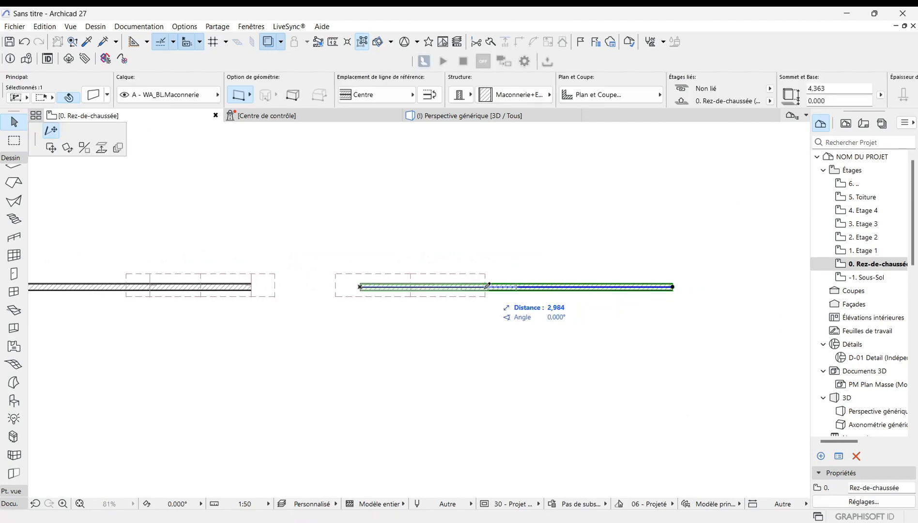
{"action": "scroll", "coordinate": [481, 286], "scroll_direction": "up", "scroll_amount": 3}
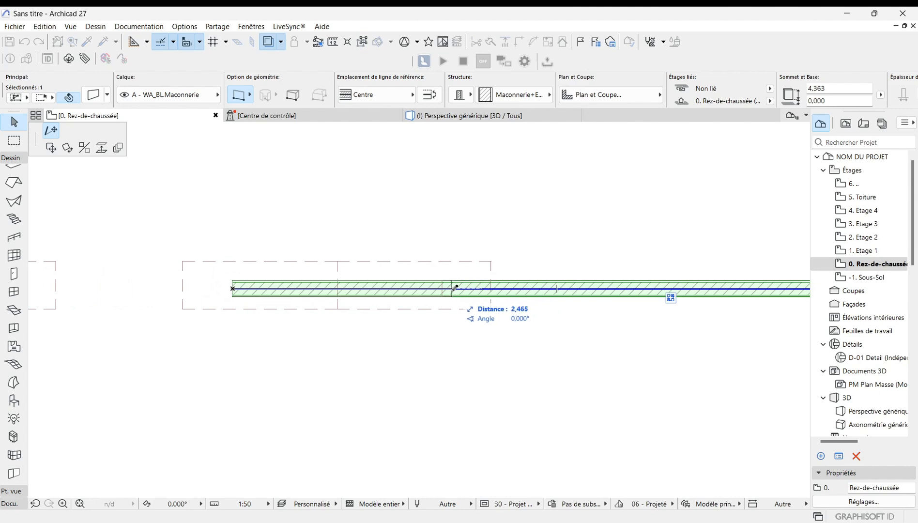
{"action": "left_click", "coordinate": [468, 289]}
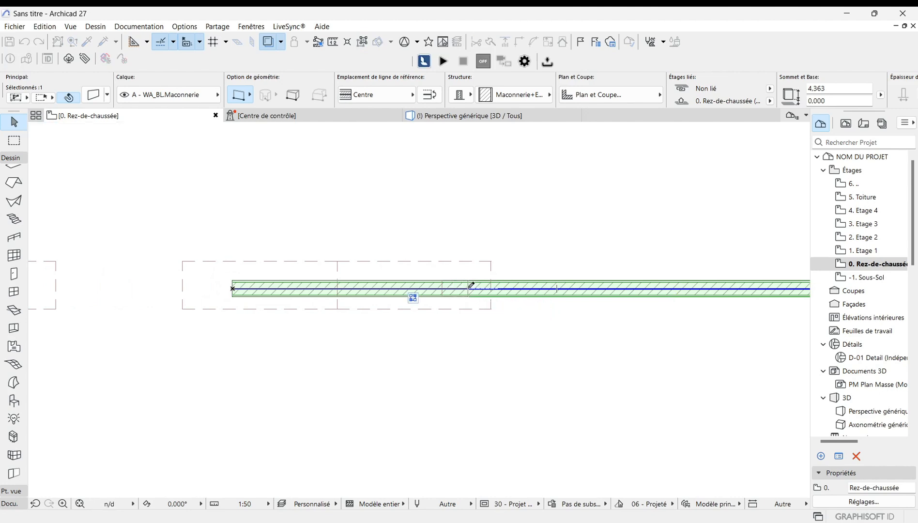
{"action": "scroll", "coordinate": [533, 315], "scroll_direction": "down", "scroll_amount": 4}
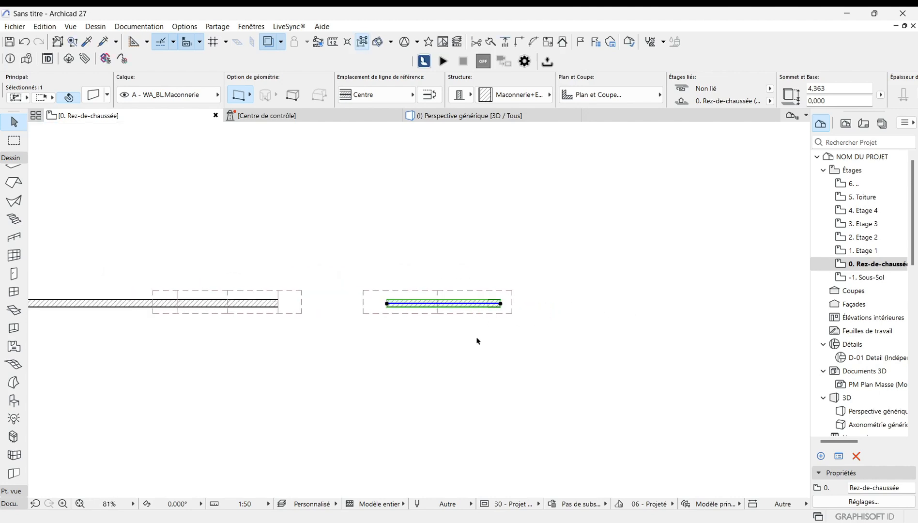
{"action": "left_click", "coordinate": [370, 270]}
Step: In the 3D view, select the right gable roof and open its settings to check its trimming body option
{"action": "left_click", "coordinate": [502, 116]}
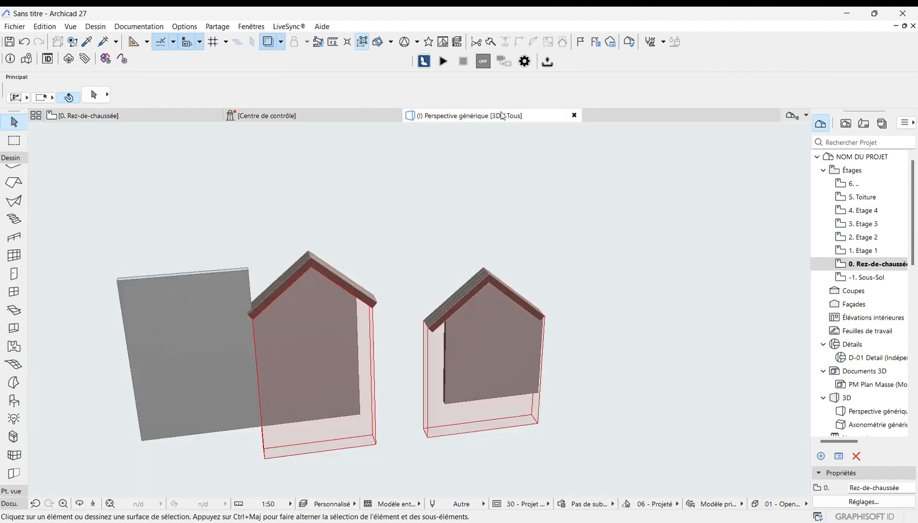
{"action": "scroll", "coordinate": [525, 367], "scroll_direction": "up", "scroll_amount": 3}
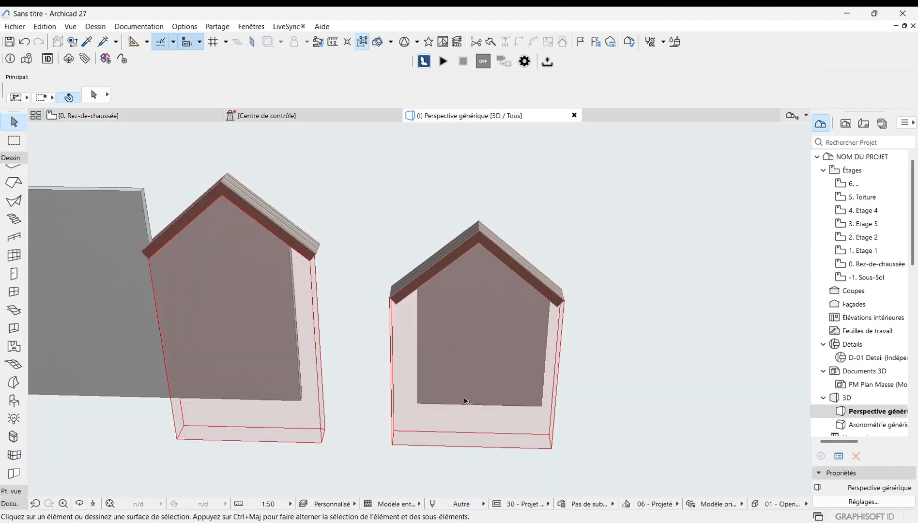
{"action": "scroll", "coordinate": [468, 381], "scroll_direction": "up", "scroll_amount": 2}
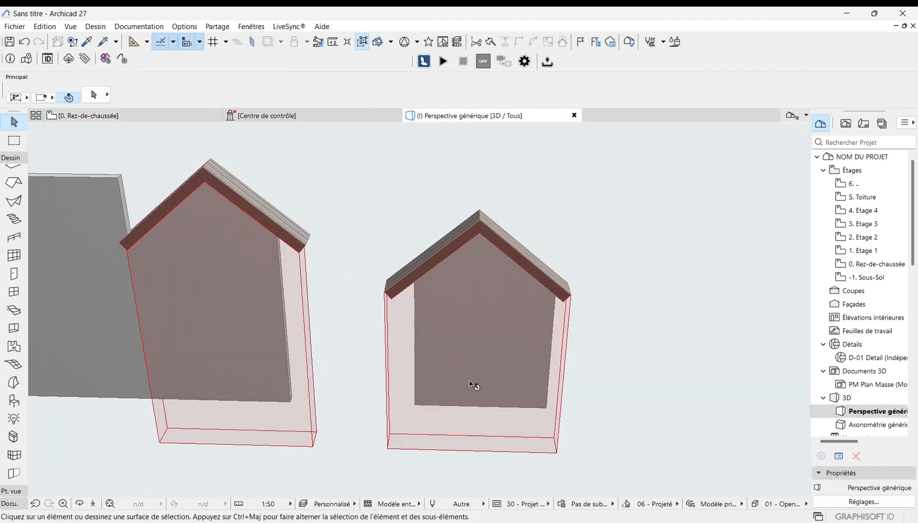
{"action": "scroll", "coordinate": [660, 400], "scroll_direction": "down", "scroll_amount": 2}
{"action": "scroll", "coordinate": [502, 367], "scroll_direction": "up", "scroll_amount": 1}
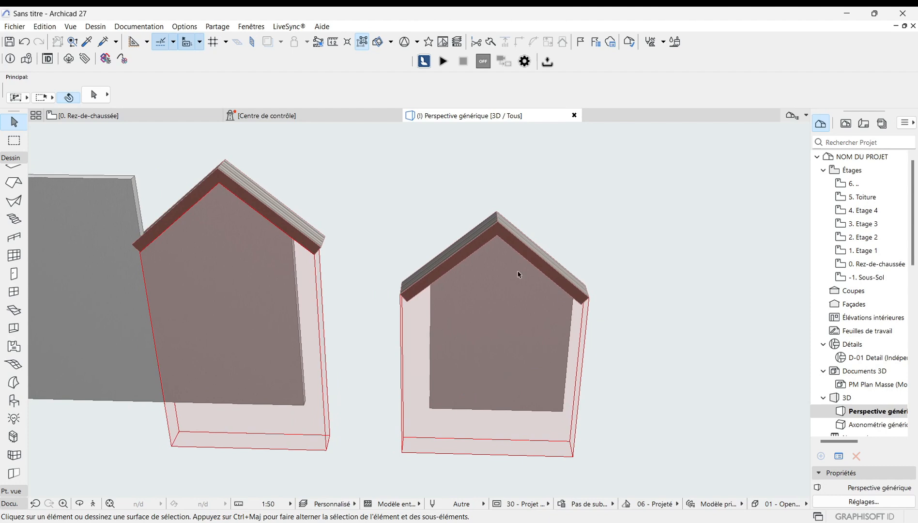
{"action": "scroll", "coordinate": [492, 360], "scroll_direction": "up", "scroll_amount": 1}
{"action": "scroll", "coordinate": [436, 375], "scroll_direction": "down", "scroll_amount": 1}
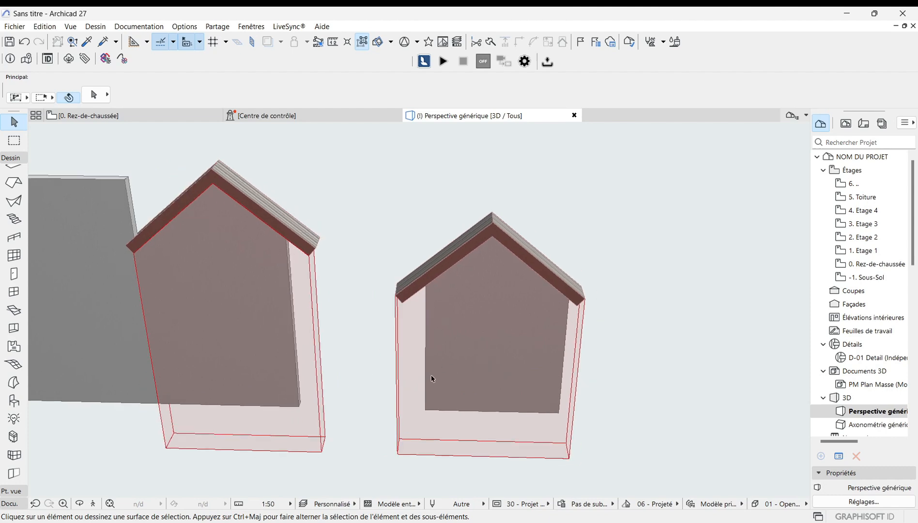
{"action": "left_click", "coordinate": [504, 236]}
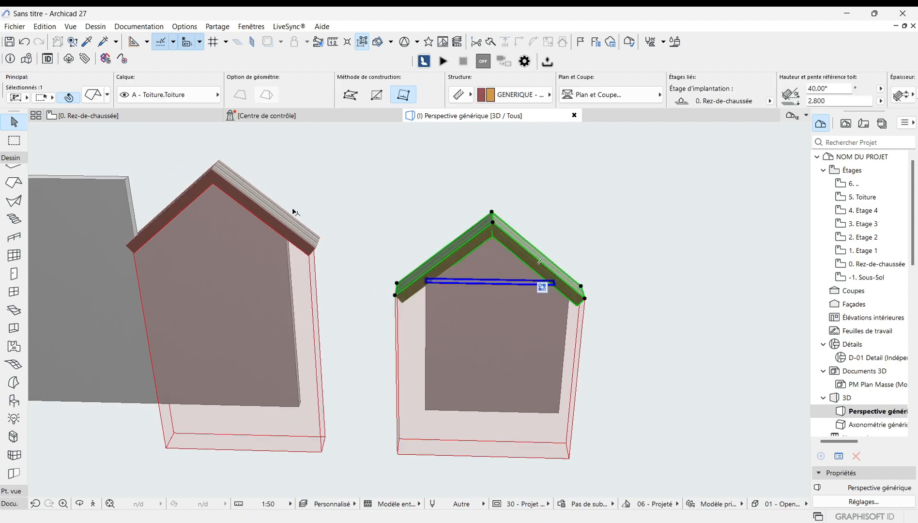
{"action": "left_click", "coordinate": [98, 97]}
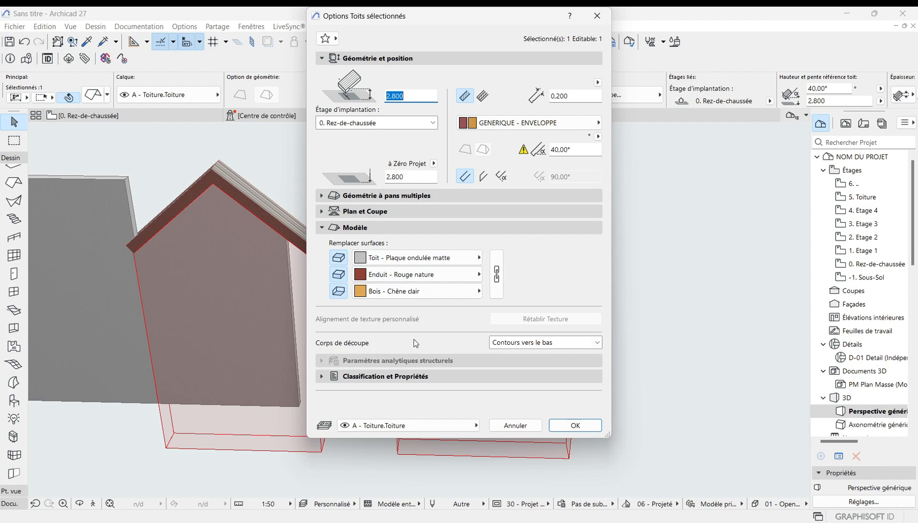
Step: Review the right gable roof's trimming body options, keeping Contours vers le bas, and close its settings
{"action": "left_click", "coordinate": [598, 343]}
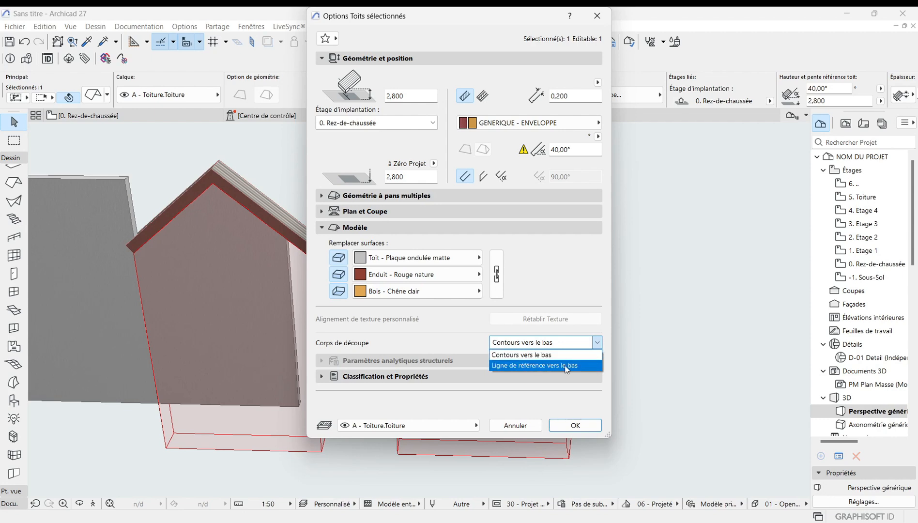
{"action": "left_click", "coordinate": [528, 357]}
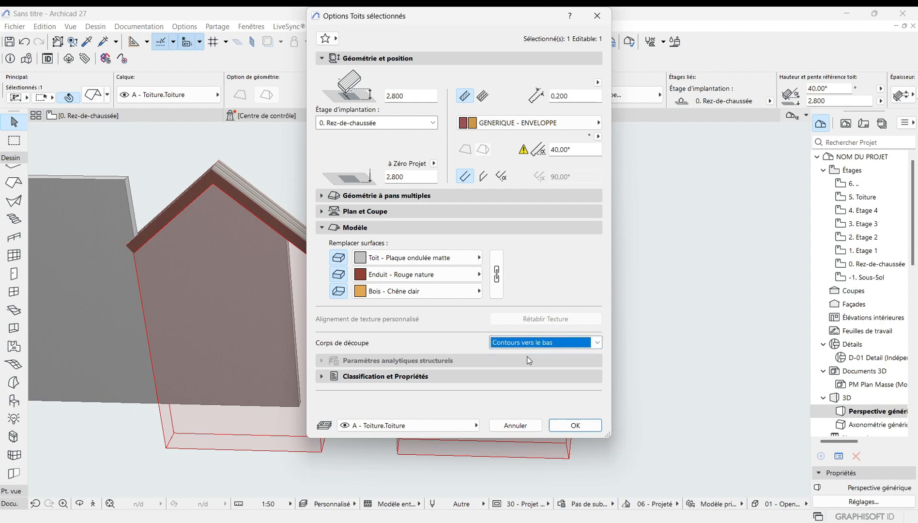
{"action": "left_click", "coordinate": [581, 424]}
{"action": "scroll", "coordinate": [508, 282], "scroll_direction": "up", "scroll_amount": 2}
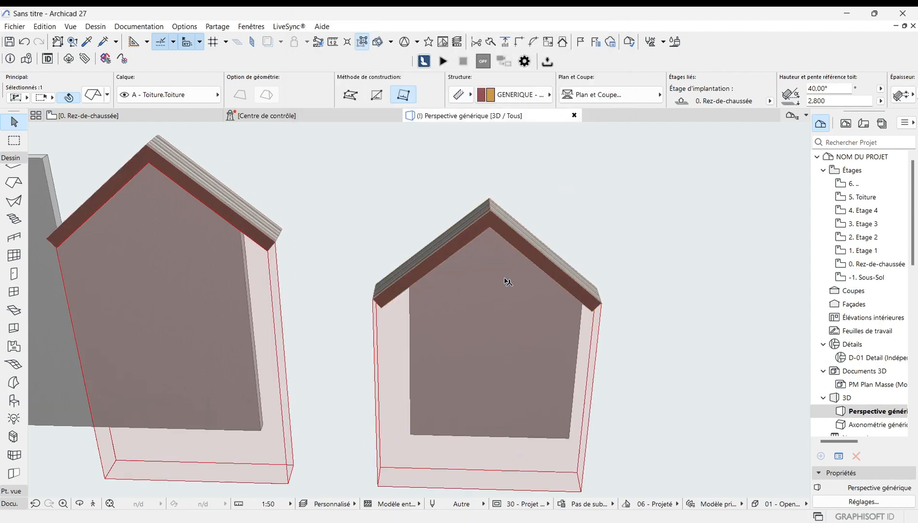
Step: Select the right gable wall in 3D and examine how it is trimmed beneath the roof at several zoom levels
{"action": "left_click", "coordinate": [492, 390]}
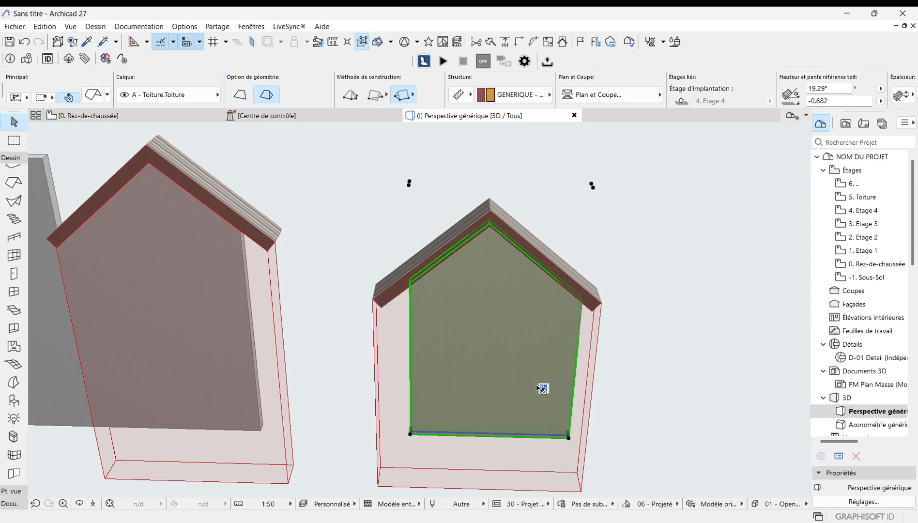
{"action": "left_click", "coordinate": [569, 439]}
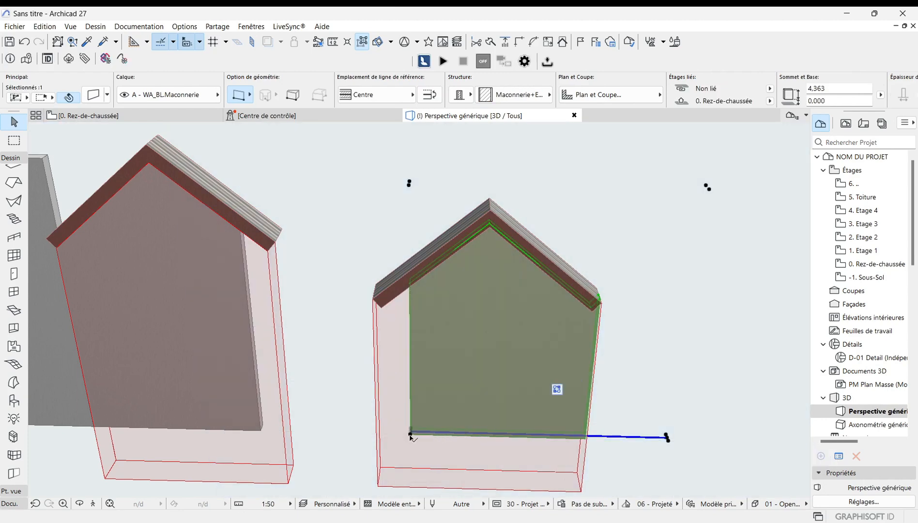
{"action": "left_click", "coordinate": [411, 436]}
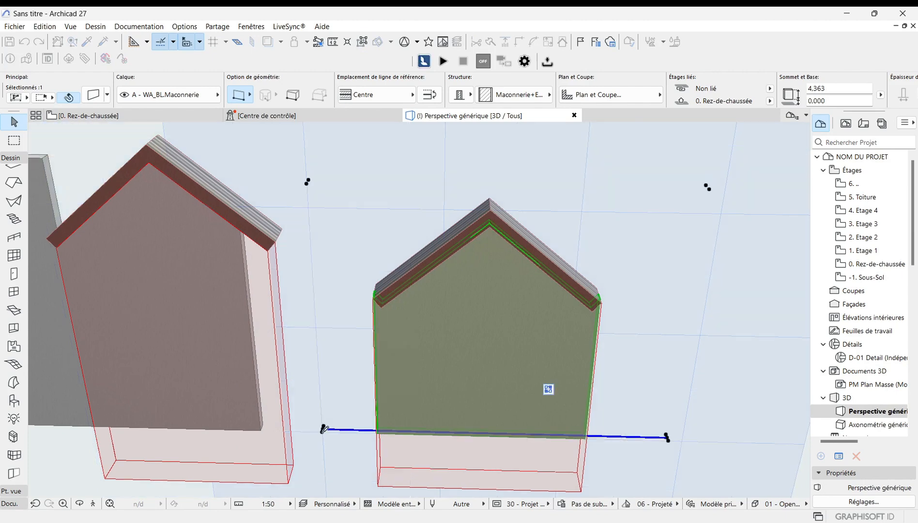
{"action": "left_click", "coordinate": [323, 430]}
{"action": "scroll", "coordinate": [412, 431], "scroll_direction": "down", "scroll_amount": 1}
{"action": "scroll", "coordinate": [633, 277], "scroll_direction": "up", "scroll_amount": 1}
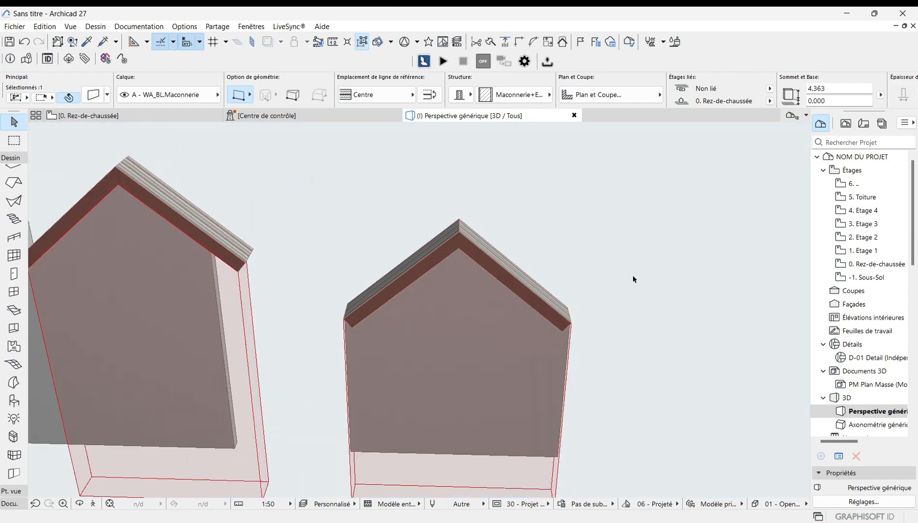
{"action": "scroll", "coordinate": [642, 320], "scroll_direction": "down", "scroll_amount": 1}
{"action": "scroll", "coordinate": [377, 328], "scroll_direction": "up", "scroll_amount": 2}
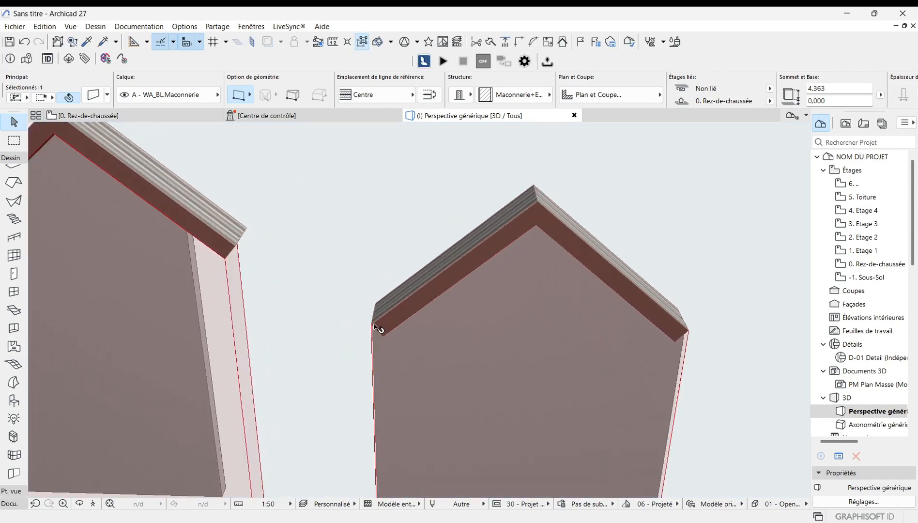
{"action": "left_click", "coordinate": [378, 328]}
{"action": "scroll", "coordinate": [376, 318], "scroll_direction": "up", "scroll_amount": 1}
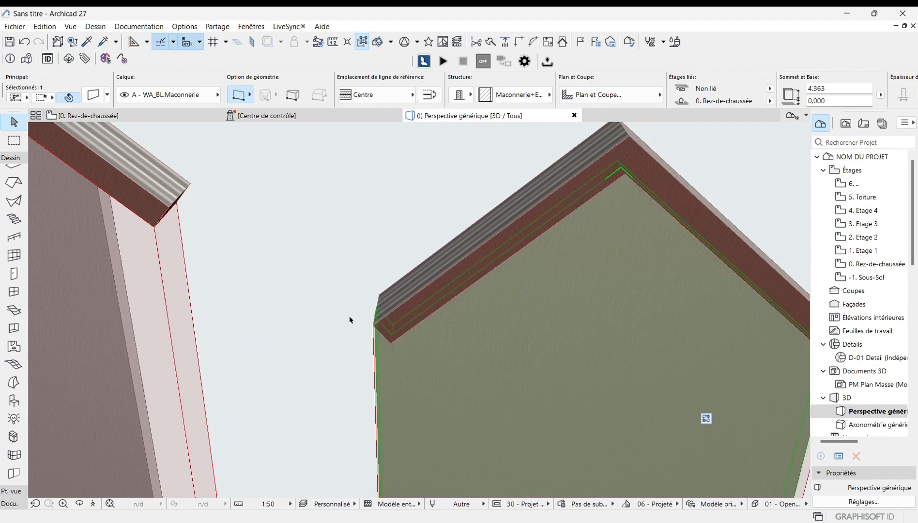
{"action": "scroll", "coordinate": [344, 304], "scroll_direction": "down", "scroll_amount": 1}
{"action": "scroll", "coordinate": [672, 330], "scroll_direction": "down", "scroll_amount": 3}
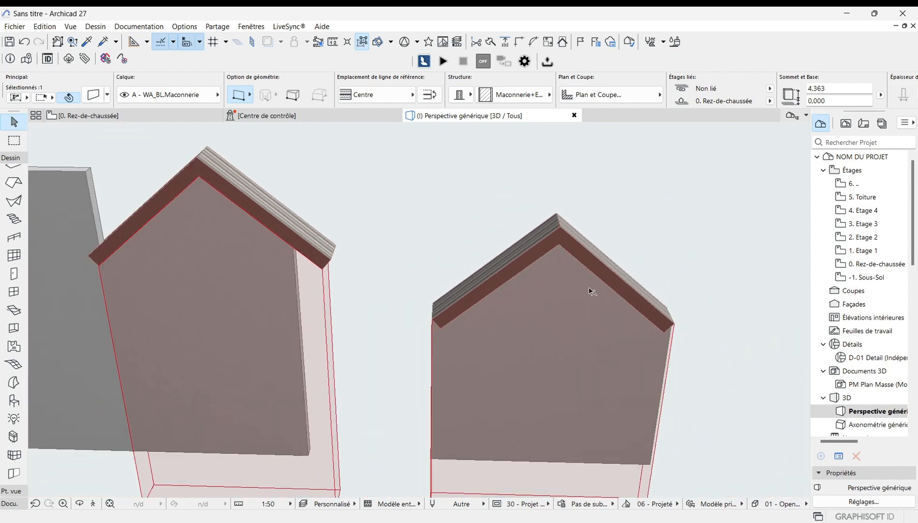
{"action": "scroll", "coordinate": [560, 320], "scroll_direction": "up", "scroll_amount": 1}
{"action": "scroll", "coordinate": [412, 292], "scroll_direction": "down", "scroll_amount": 1}
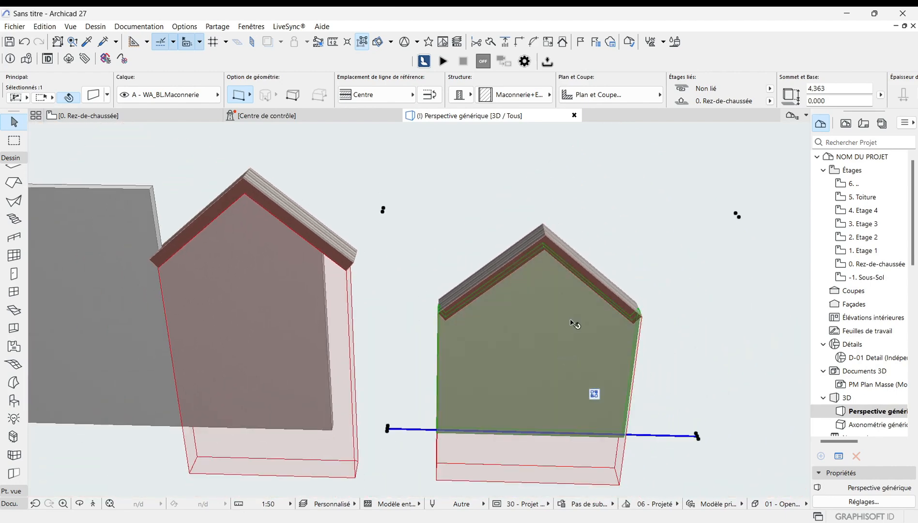
Step: Set the right gable roof's trimming body to Ligne de référence vers le bas
{"action": "left_click", "coordinate": [561, 251]}
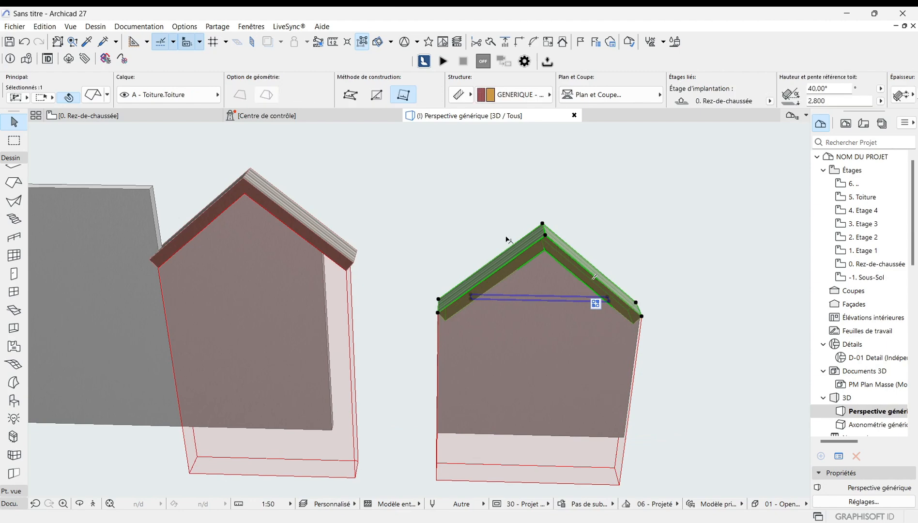
{"action": "left_click", "coordinate": [94, 94]}
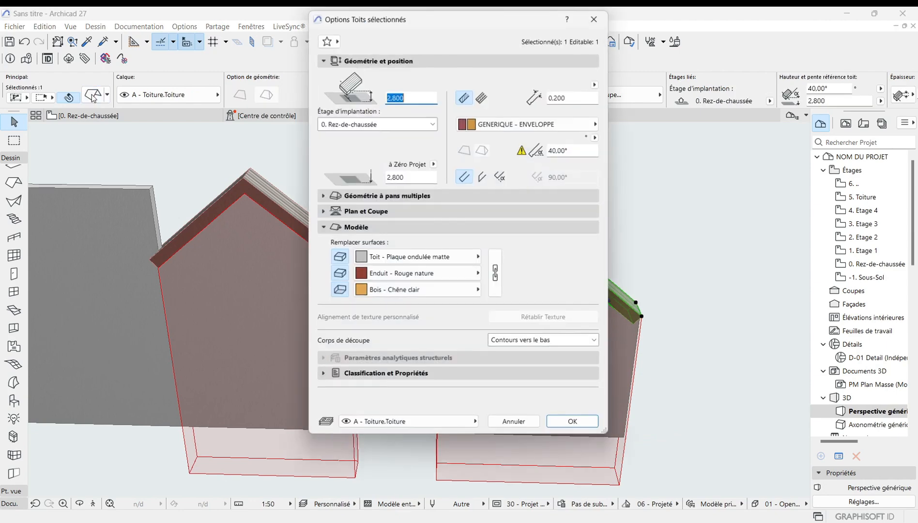
{"action": "left_click", "coordinate": [597, 343]}
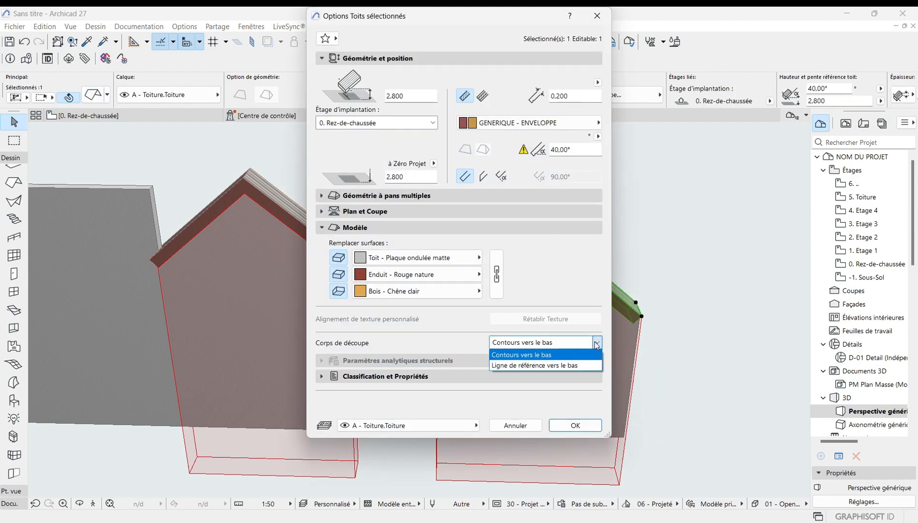
{"action": "left_click", "coordinate": [550, 365]}
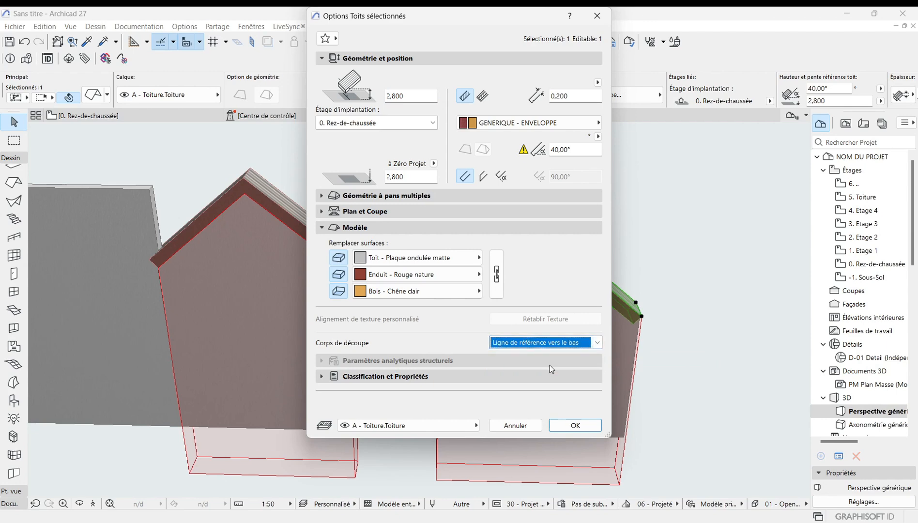
{"action": "left_click", "coordinate": [572, 425]}
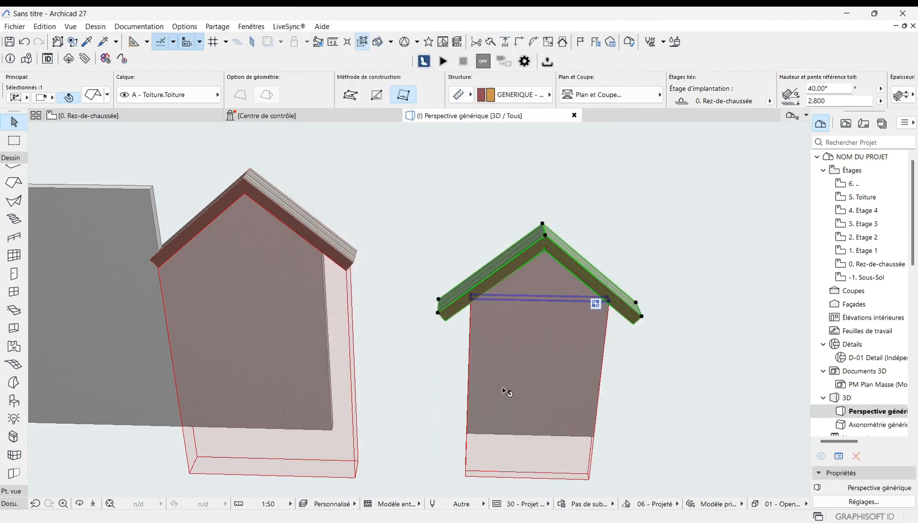
Step: Examine the right gable wall and roof in 3D at several zoom levels
{"action": "scroll", "coordinate": [543, 306], "scroll_direction": "up", "scroll_amount": 2}
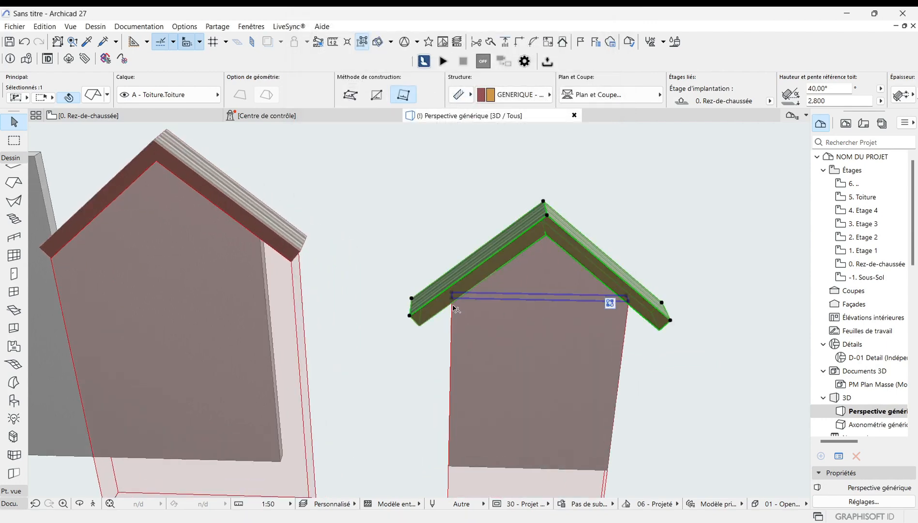
{"action": "scroll", "coordinate": [456, 302], "scroll_direction": "up", "scroll_amount": 2}
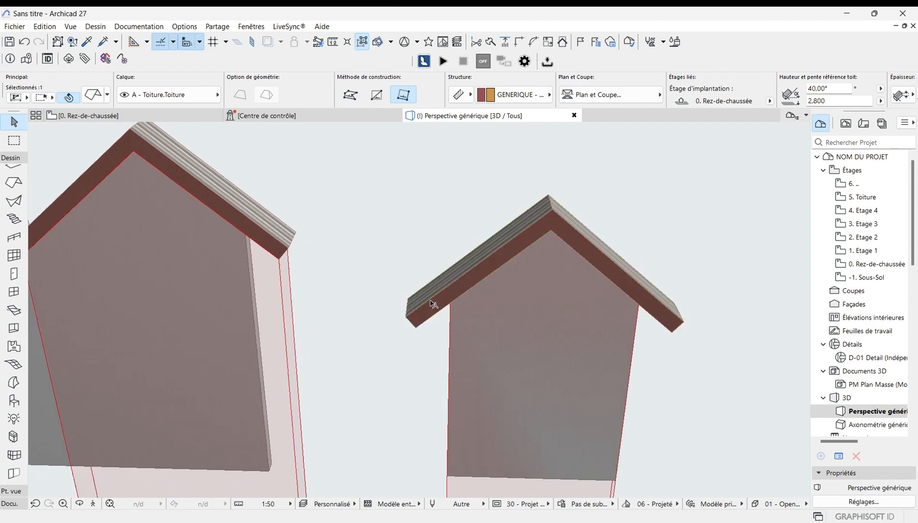
{"action": "scroll", "coordinate": [440, 304], "scroll_direction": "down", "scroll_amount": 2}
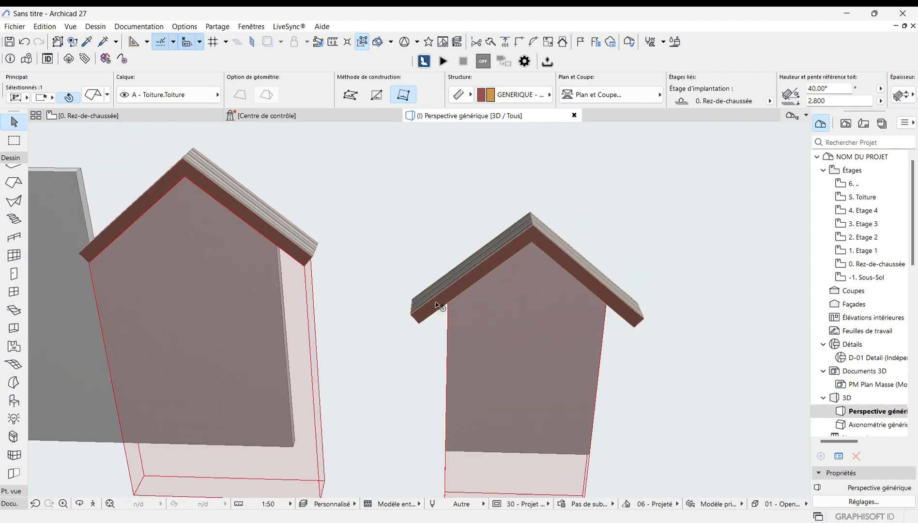
{"action": "scroll", "coordinate": [439, 306], "scroll_direction": "down", "scroll_amount": 4}
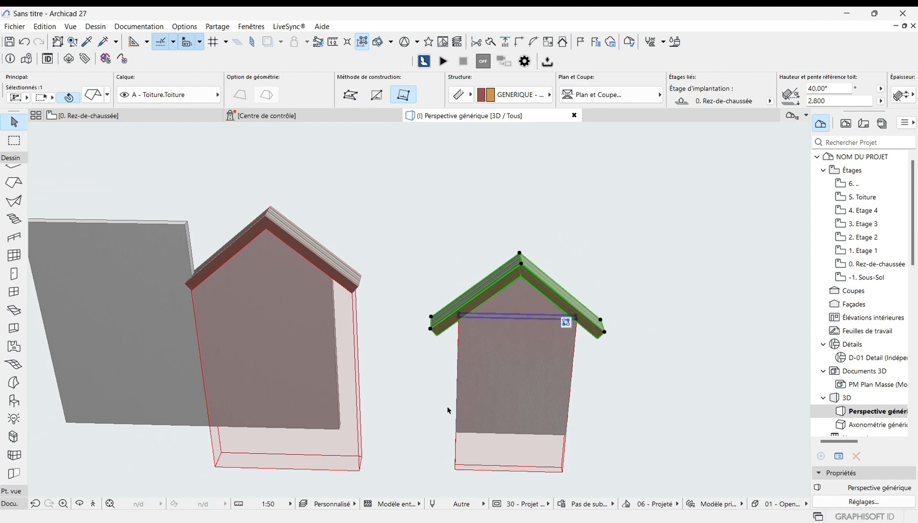
{"action": "scroll", "coordinate": [451, 331], "scroll_direction": "down", "scroll_amount": 2}
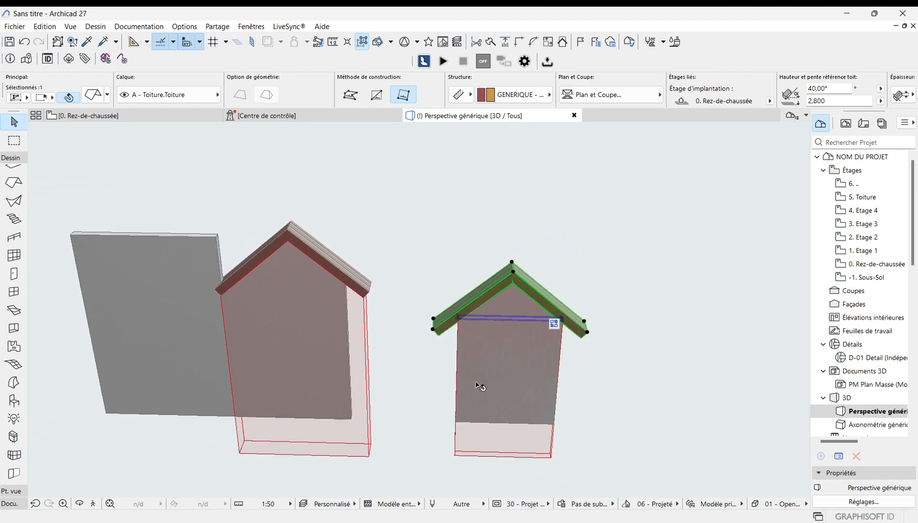
{"action": "scroll", "coordinate": [472, 320], "scroll_direction": "up", "scroll_amount": 3}
{"action": "scroll", "coordinate": [476, 324], "scroll_direction": "up", "scroll_amount": 1}
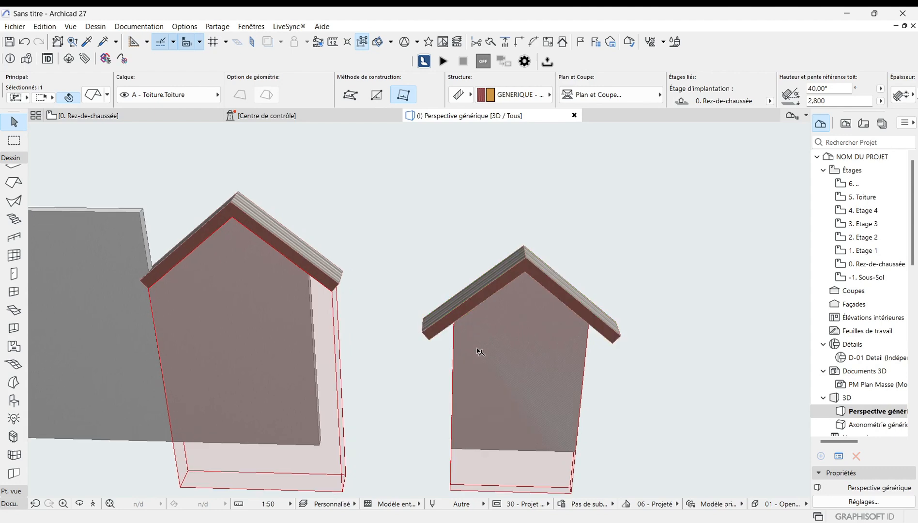
{"action": "scroll", "coordinate": [481, 358], "scroll_direction": "down", "scroll_amount": 1}
{"action": "scroll", "coordinate": [448, 332], "scroll_direction": "up", "scroll_amount": 1}
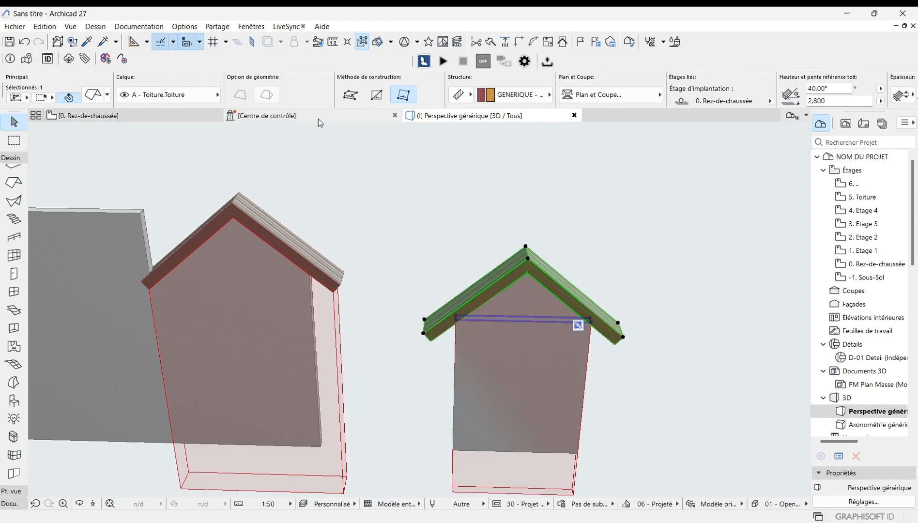
Step: In the ground-floor plan, draw a short vertical wall crossing the right wall
{"action": "left_click", "coordinate": [124, 115]}
{"action": "key", "text": "Escape"}
{"action": "scroll", "coordinate": [443, 362], "scroll_direction": "down", "scroll_amount": 3}
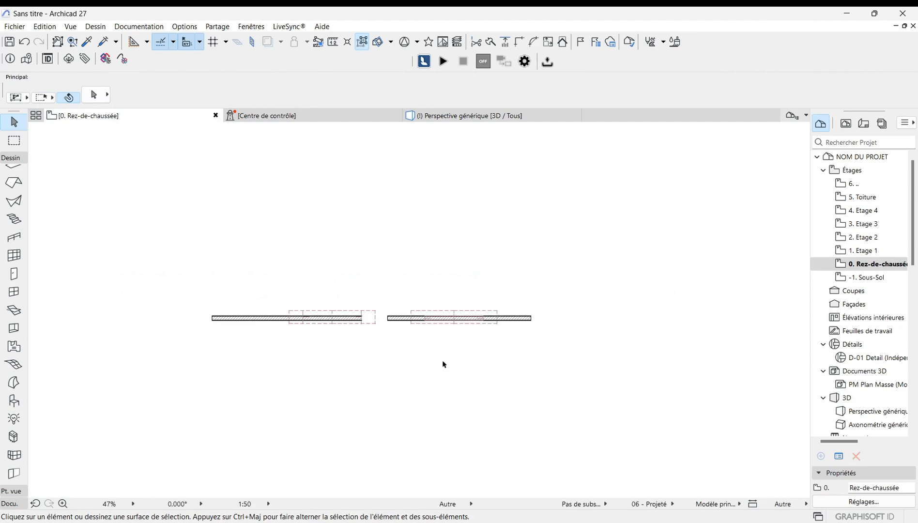
{"action": "scroll", "coordinate": [442, 362], "scroll_direction": "up", "scroll_amount": 8}
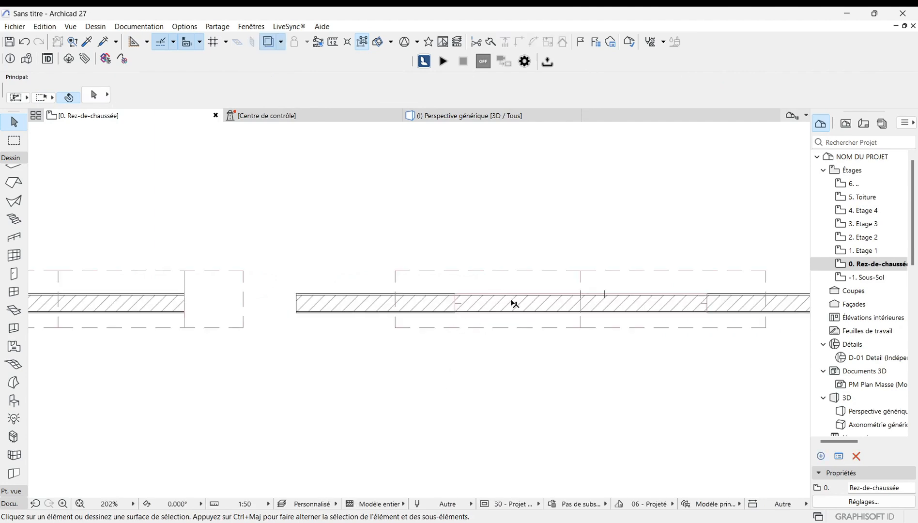
{"action": "scroll", "coordinate": [357, 334], "scroll_direction": "up", "scroll_amount": 1}
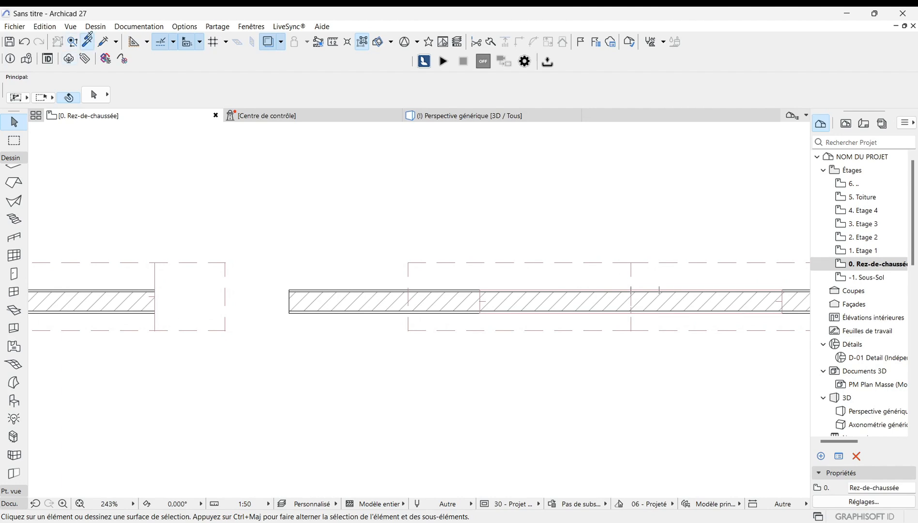
{"action": "left_click", "coordinate": [87, 41]}
{"action": "left_click", "coordinate": [548, 297]}
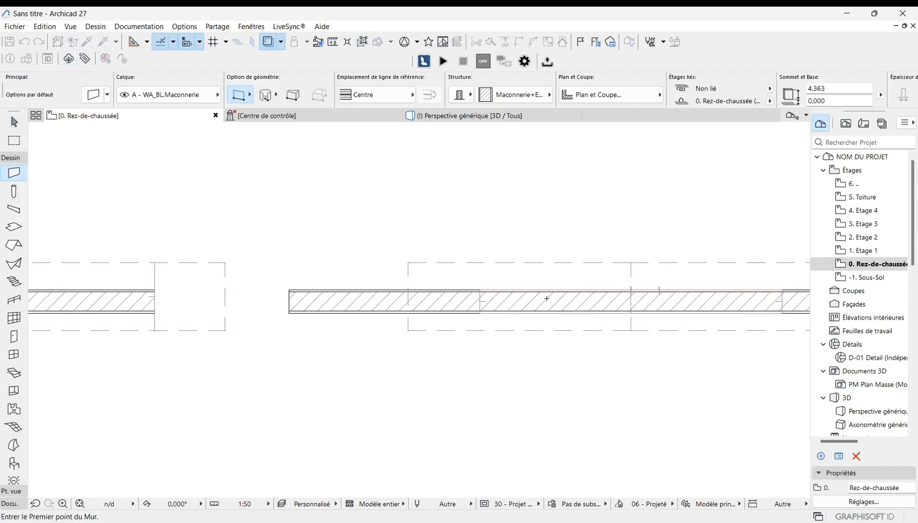
{"action": "scroll", "coordinate": [395, 298], "scroll_direction": "up", "scroll_amount": 2}
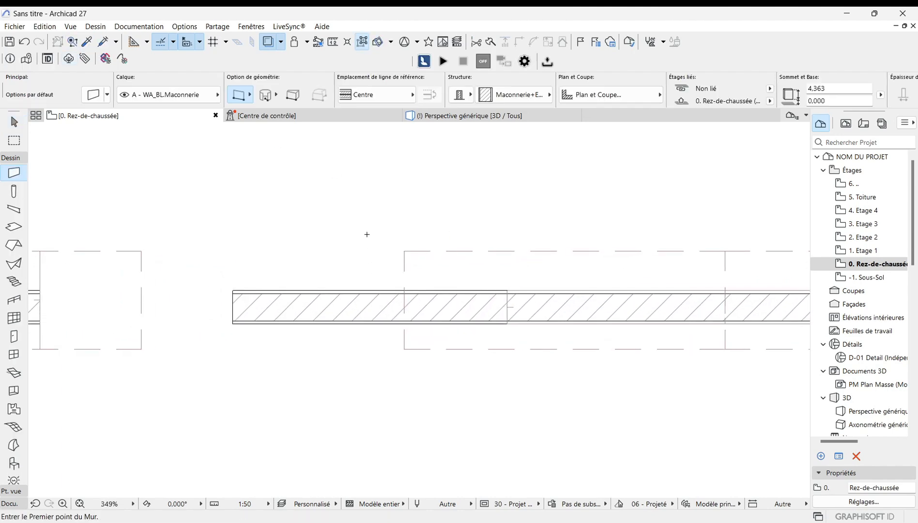
{"action": "left_click", "coordinate": [374, 223]}
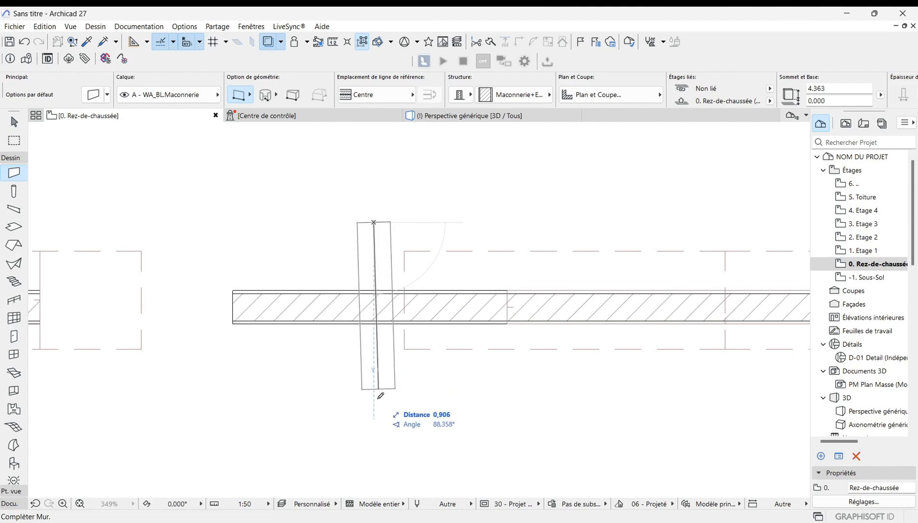
{"action": "left_click", "coordinate": [374, 437]}
Step: Move the new vertical wall about 0.4 m to the right
{"action": "scroll", "coordinate": [429, 421], "scroll_direction": "up", "scroll_amount": 1}
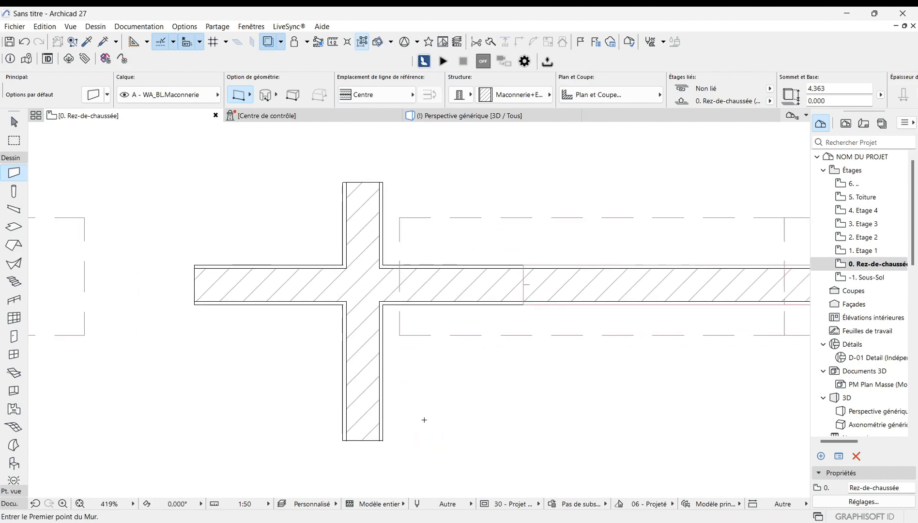
{"action": "key", "text": "Escape"}
{"action": "left_click", "coordinate": [358, 376]}
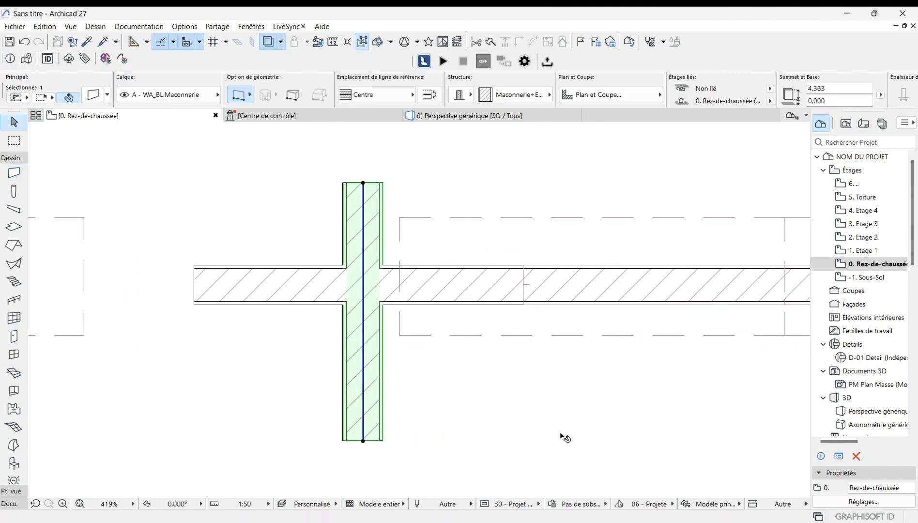
{"action": "key", "text": "ctrl+d"}
{"action": "left_click", "coordinate": [363, 183]}
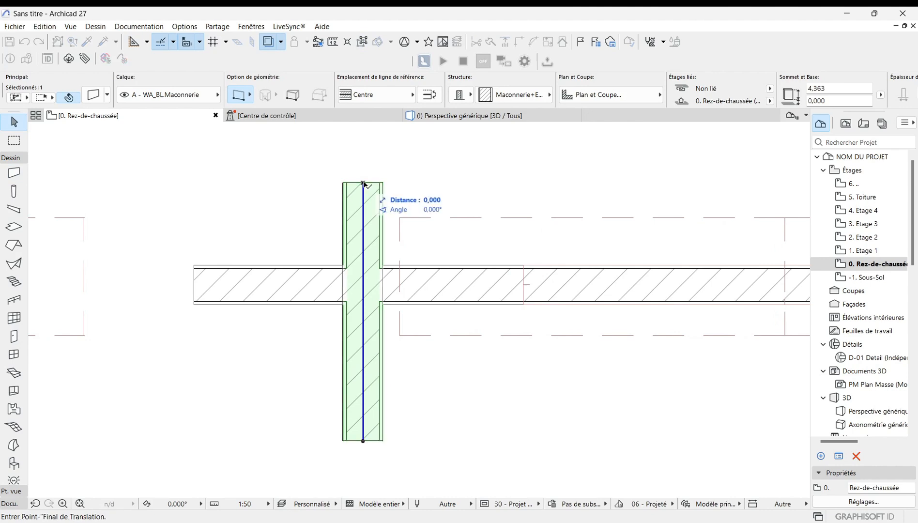
{"action": "left_click", "coordinate": [461, 183]}
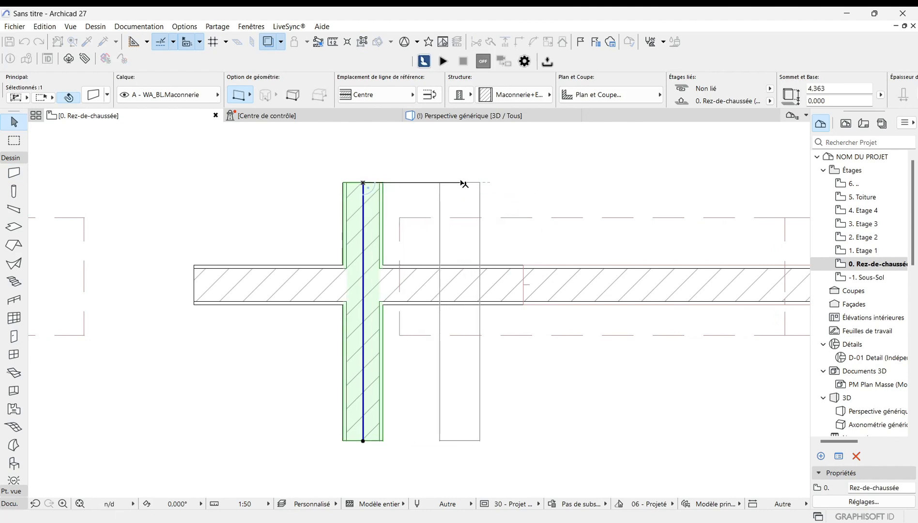
{"action": "scroll", "coordinate": [456, 294], "scroll_direction": "up", "scroll_amount": 2}
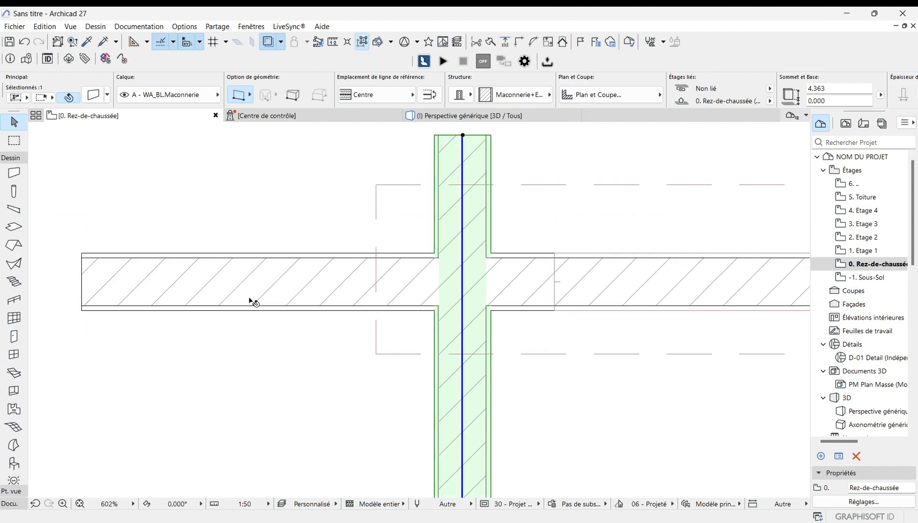
{"action": "scroll", "coordinate": [249, 298], "scroll_direction": "down", "scroll_amount": 1}
{"action": "scroll", "coordinate": [316, 313], "scroll_direction": "down", "scroll_amount": 2}
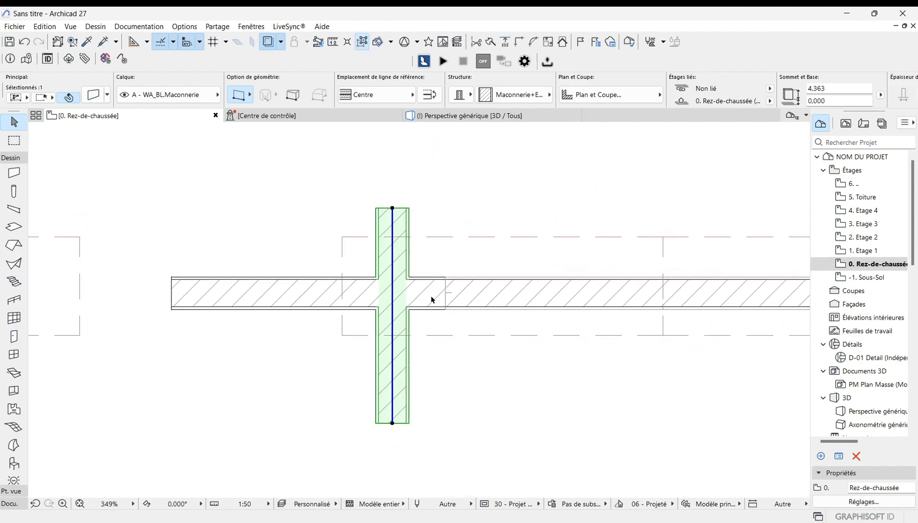
Step: Connect the vertical wall to the right gable roof using Raccorder éléments à Toit/Coque with the current selection
{"action": "scroll", "coordinate": [450, 310], "scroll_direction": "up", "scroll_amount": 1}
{"action": "left_click", "coordinate": [487, 368]}
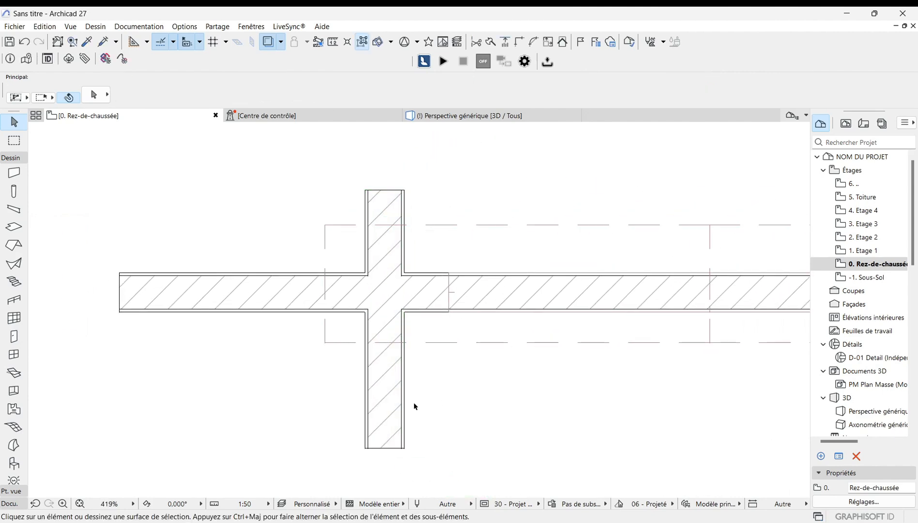
{"action": "left_click", "coordinate": [390, 411]}
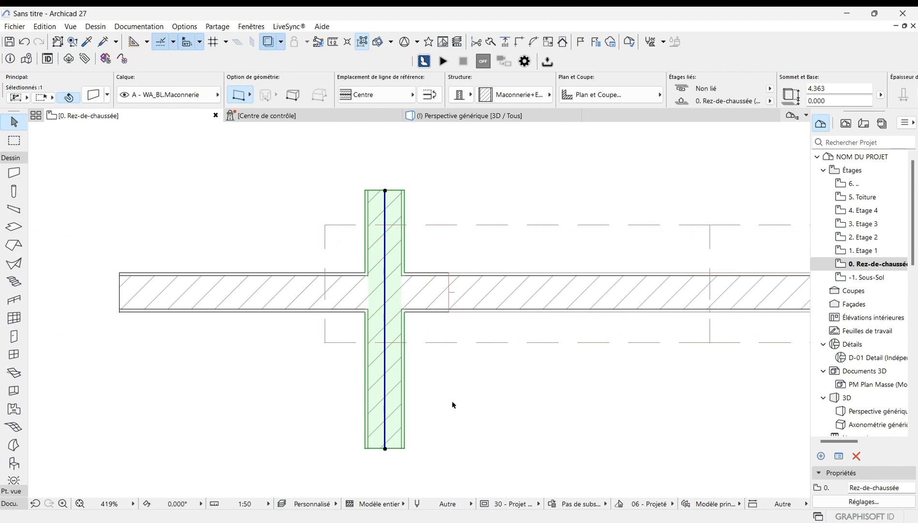
{"action": "left_click", "coordinate": [486, 343], "text": "shift"}
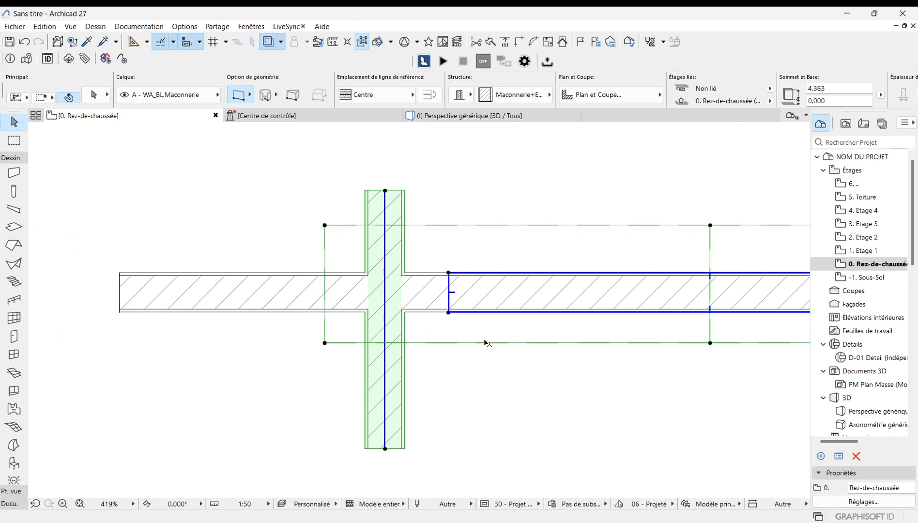
{"action": "right_click", "coordinate": [454, 400]}
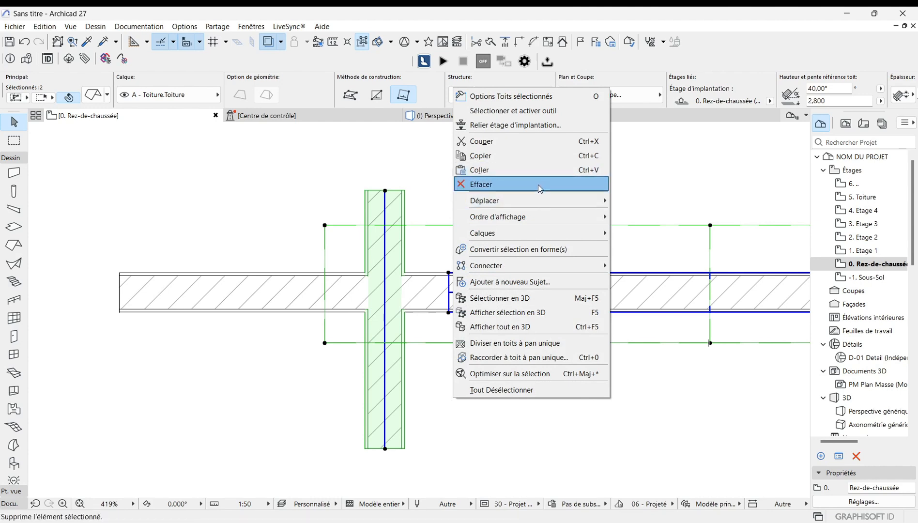
{"action": "mouse_move", "coordinate": [508, 260]}
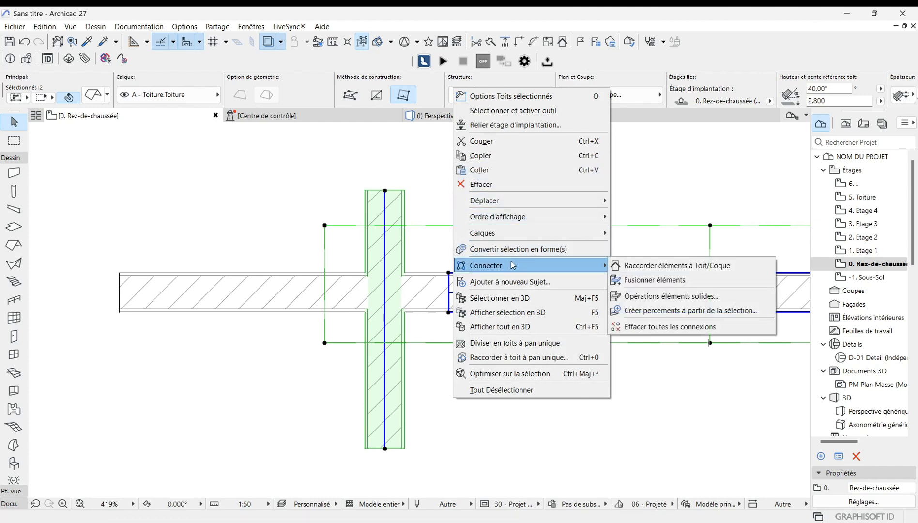
{"action": "left_click", "coordinate": [676, 268]}
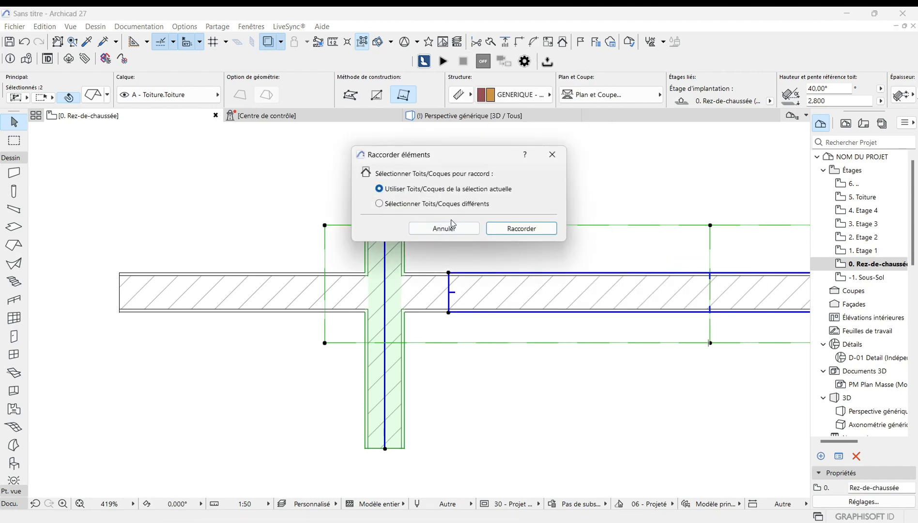
{"action": "left_click", "coordinate": [530, 229]}
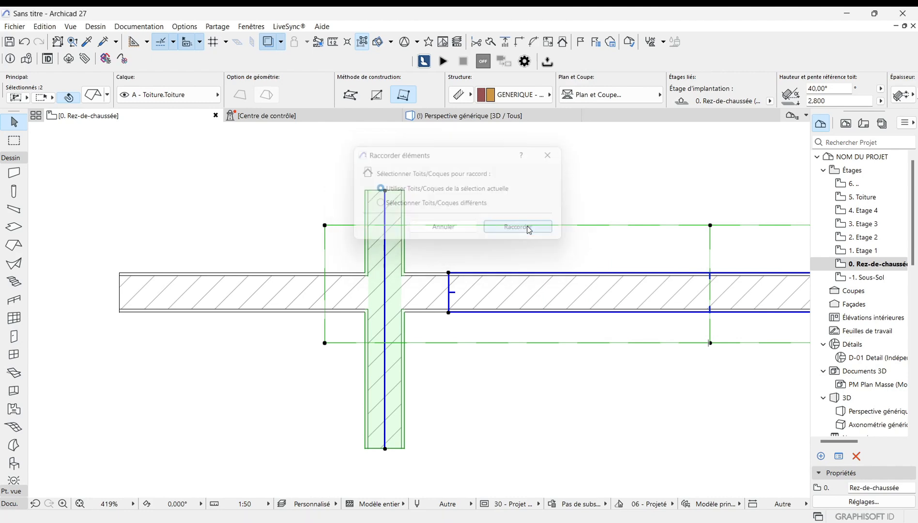
Step: Examine the trimmed vertical wall under the right gable roof in the 3D view
{"action": "scroll", "coordinate": [345, 262], "scroll_direction": "down", "scroll_amount": 2}
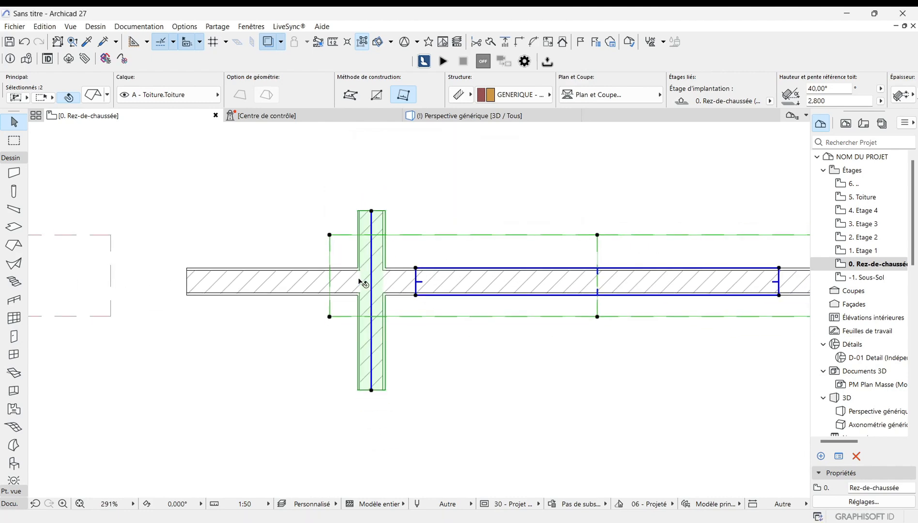
{"action": "left_click", "coordinate": [290, 370]}
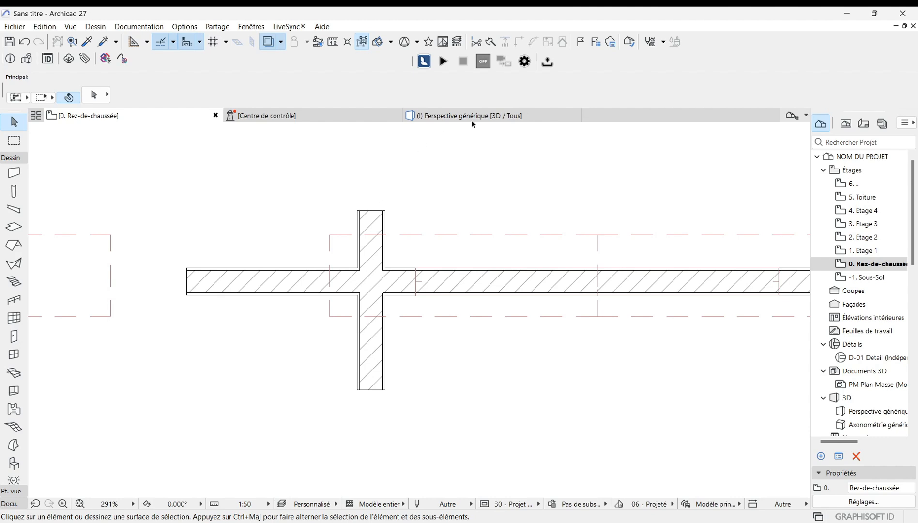
{"action": "left_click", "coordinate": [501, 119]}
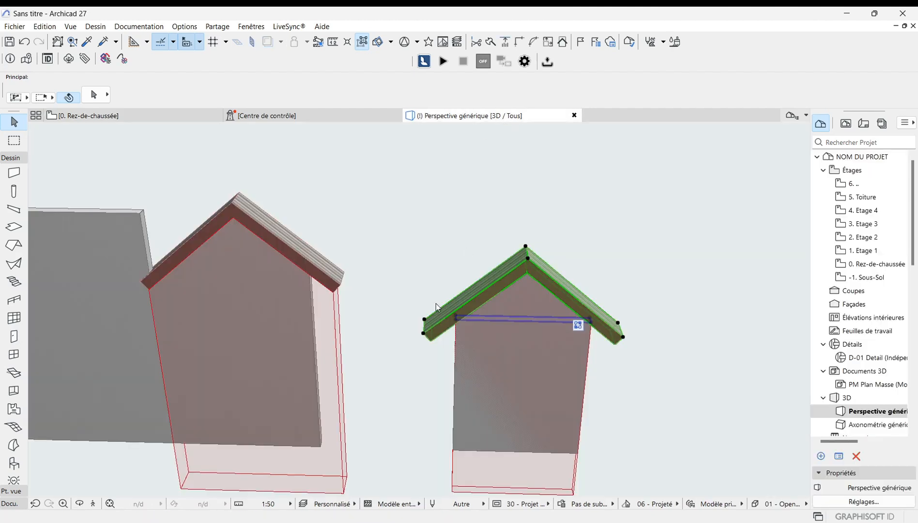
{"action": "scroll", "coordinate": [451, 416], "scroll_direction": "down", "scroll_amount": 2}
{"action": "scroll", "coordinate": [457, 408], "scroll_direction": "up", "scroll_amount": 3}
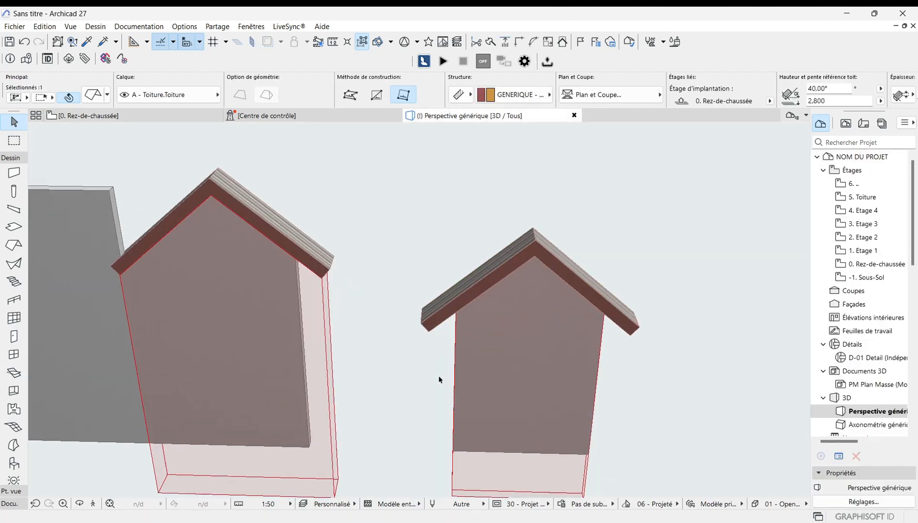
{"action": "scroll", "coordinate": [414, 306], "scroll_direction": "down", "scroll_amount": 1}
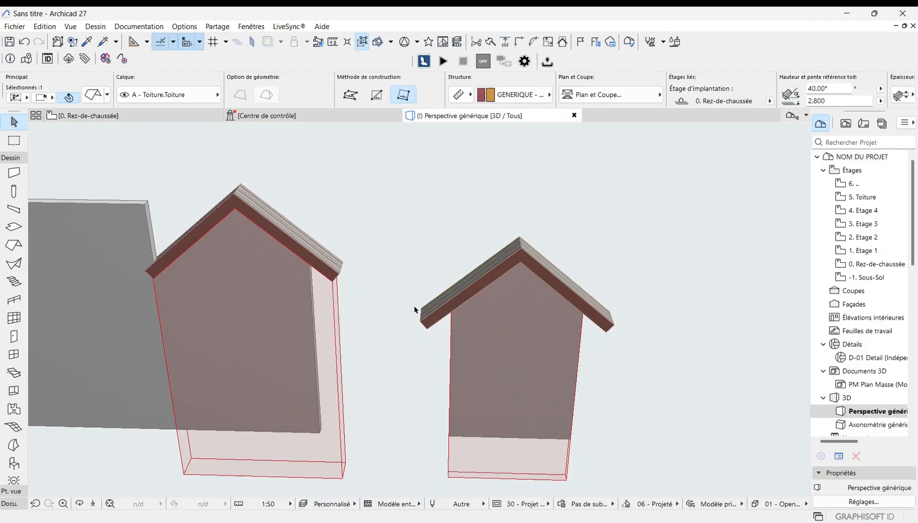
Step: In the ground-floor plan, move the vertical wall about 0.29 m to the right
{"action": "left_click", "coordinate": [135, 117]}
{"action": "left_click", "coordinate": [380, 303]}
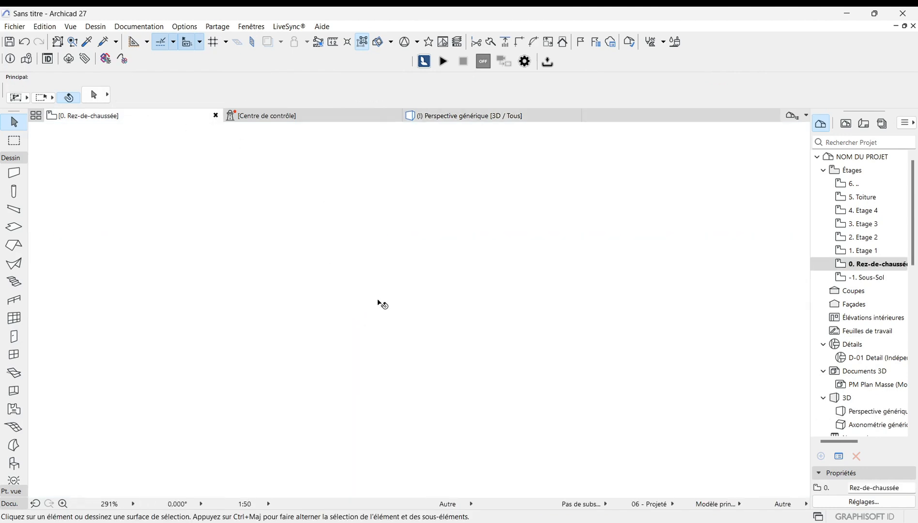
{"action": "scroll", "coordinate": [376, 302], "scroll_direction": "up", "scroll_amount": 2}
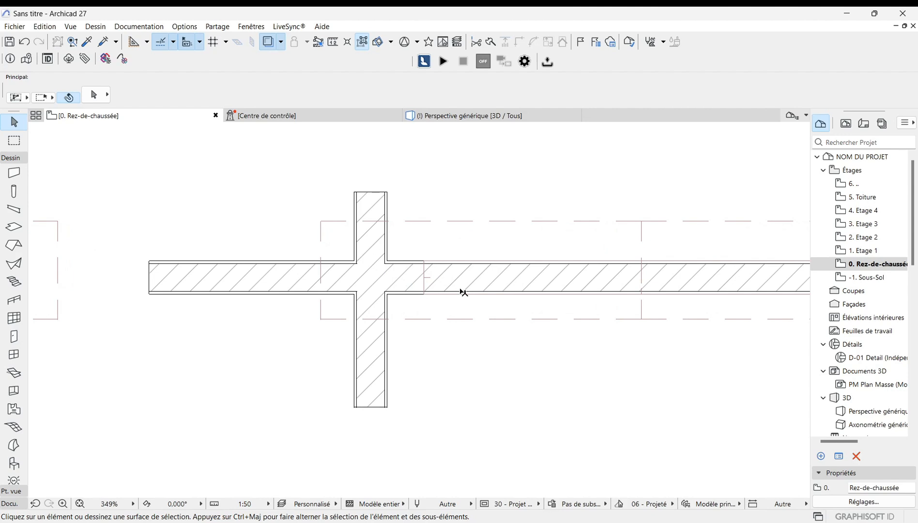
{"action": "scroll", "coordinate": [433, 293], "scroll_direction": "up", "scroll_amount": 2}
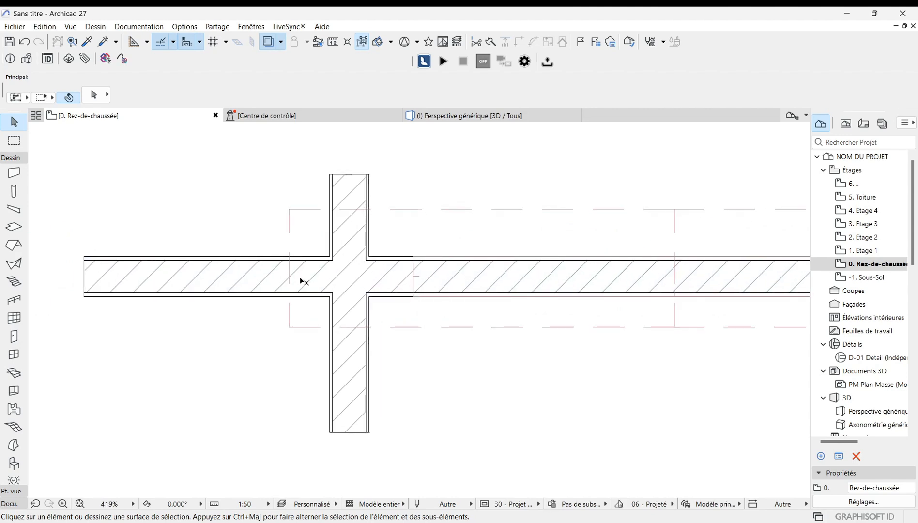
{"action": "scroll", "coordinate": [304, 282], "scroll_direction": "down", "scroll_amount": 3}
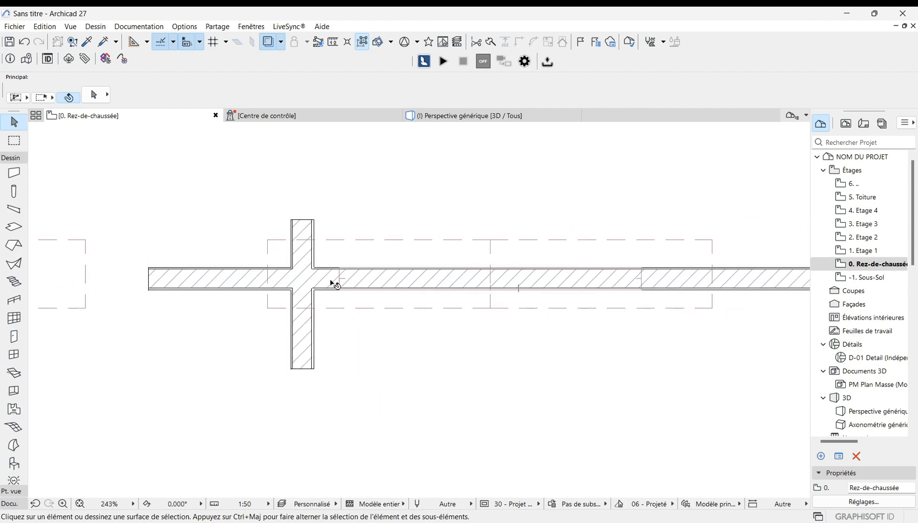
{"action": "scroll", "coordinate": [331, 283], "scroll_direction": "up", "scroll_amount": 2}
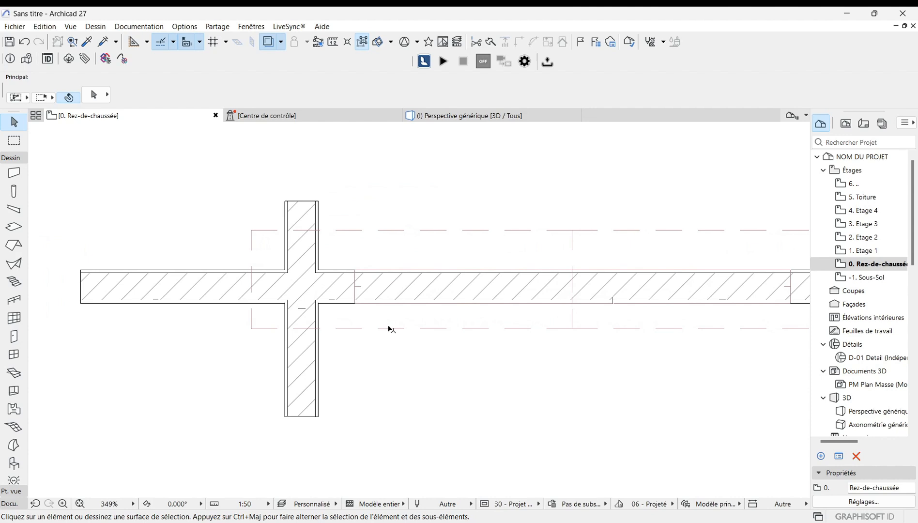
{"action": "left_click", "coordinate": [307, 237]}
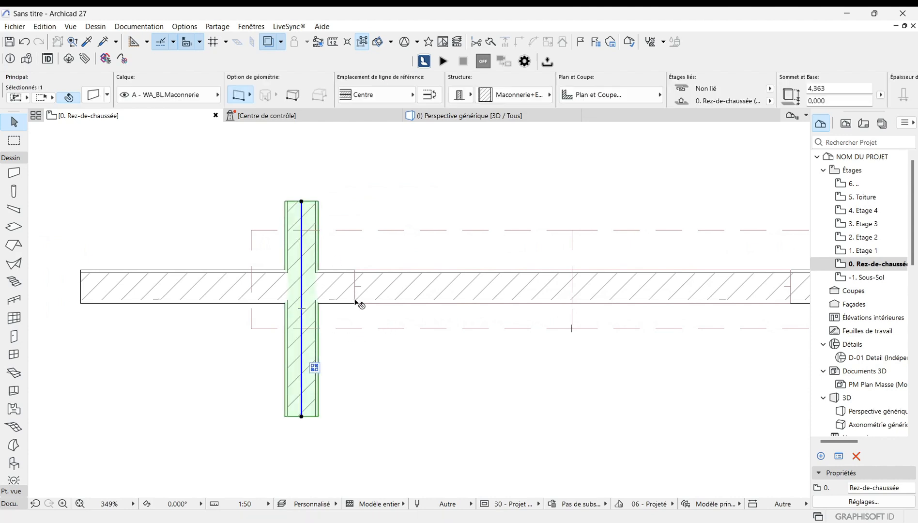
{"action": "key", "text": "ctrl+d"}
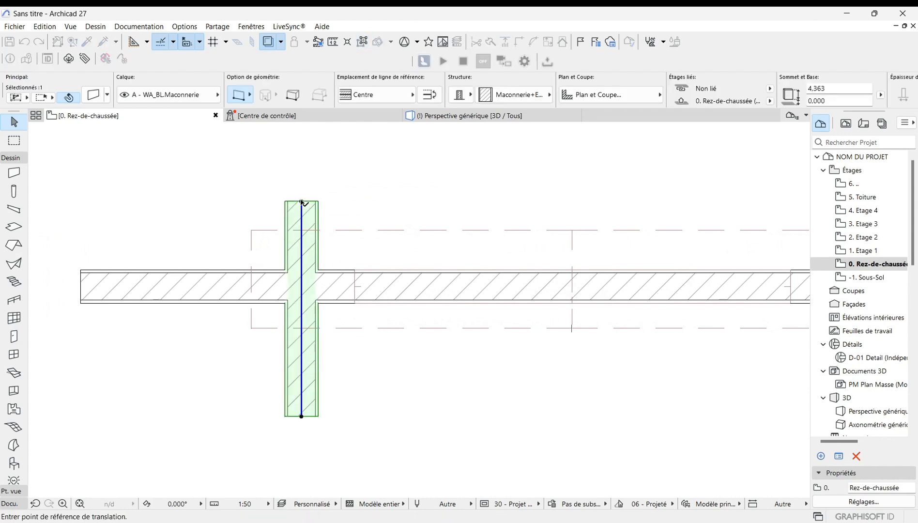
{"action": "left_click", "coordinate": [301, 201]}
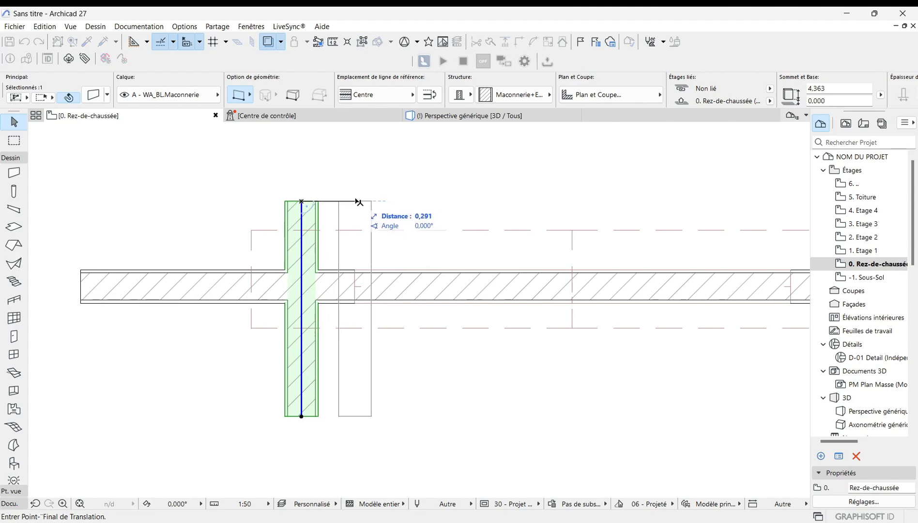
{"action": "left_click", "coordinate": [357, 201]}
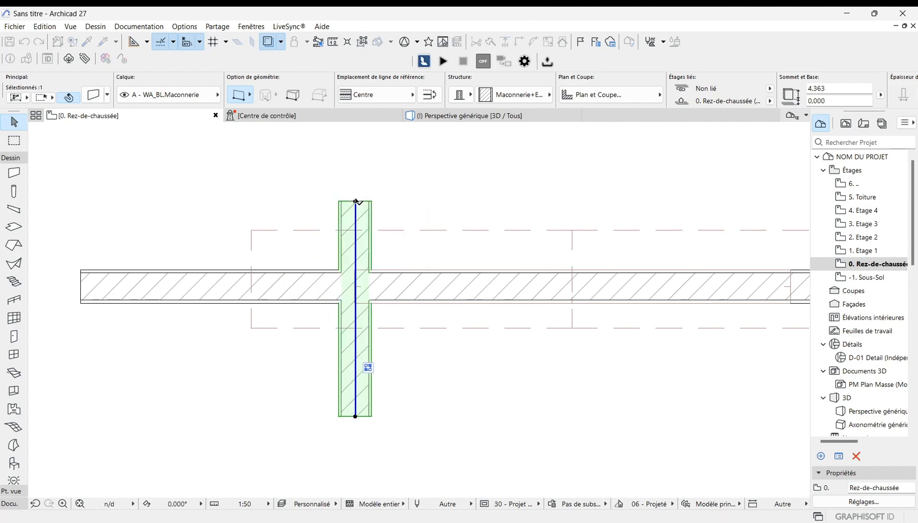
{"action": "left_click", "coordinate": [389, 452]}
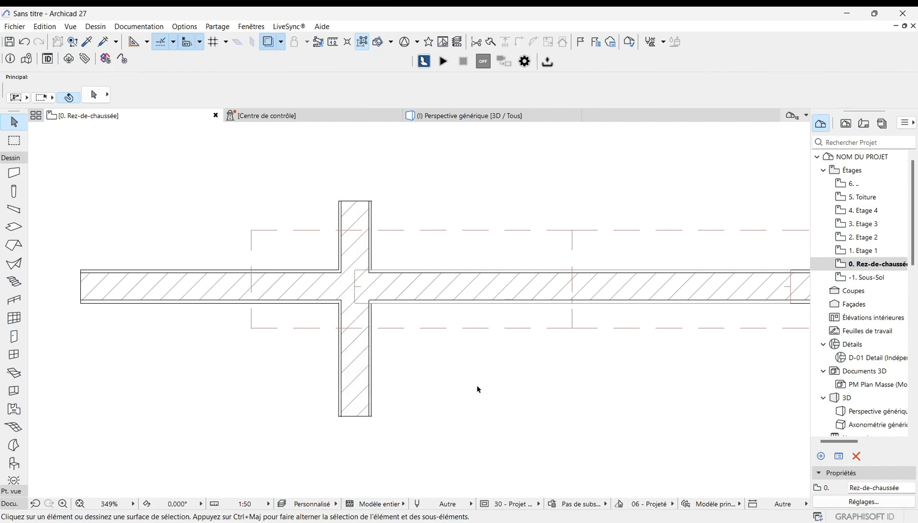
Step: Examine the moved wall against the right gable roof in 3D at several zoom levels
{"action": "left_click", "coordinate": [487, 117]}
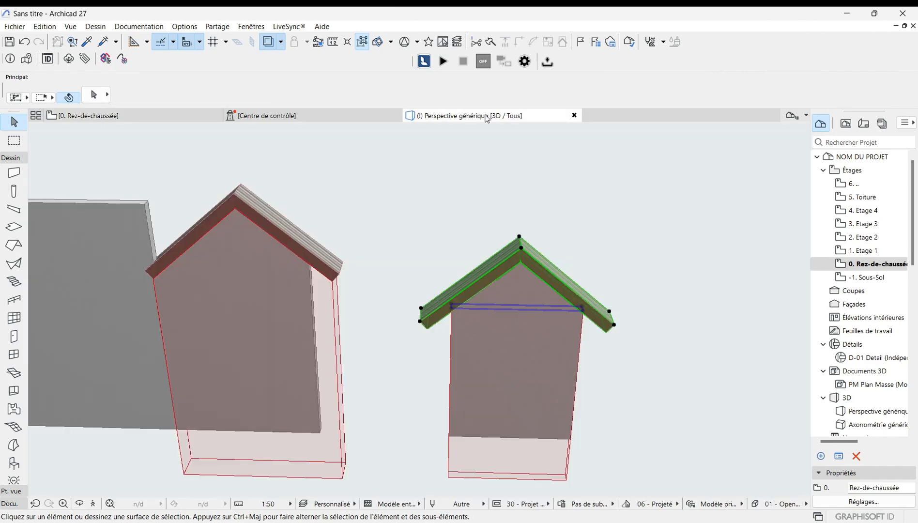
{"action": "left_click", "coordinate": [494, 294]}
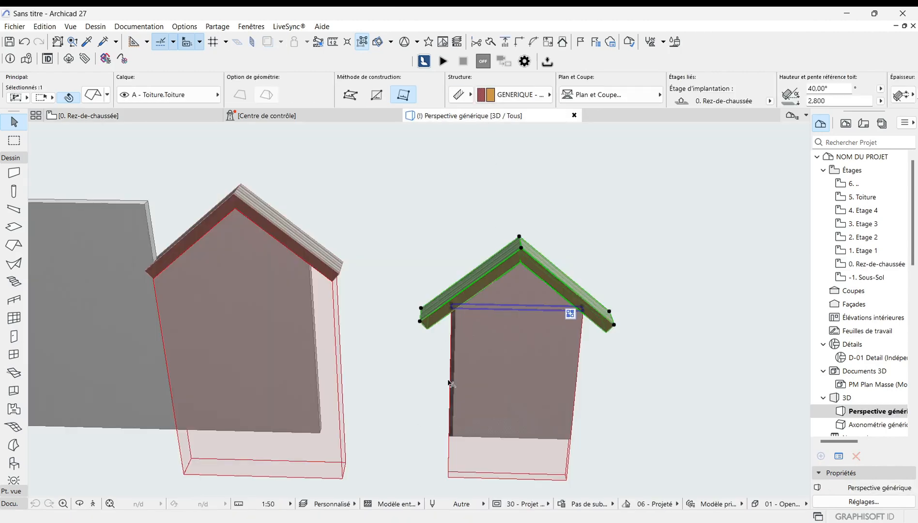
{"action": "scroll", "coordinate": [450, 384], "scroll_direction": "up", "scroll_amount": 5}
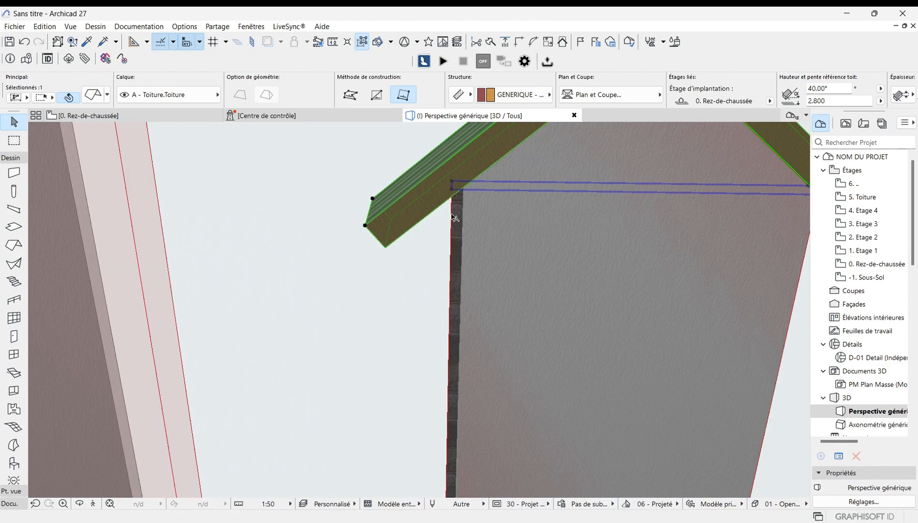
{"action": "scroll", "coordinate": [454, 217], "scroll_direction": "down", "scroll_amount": 3}
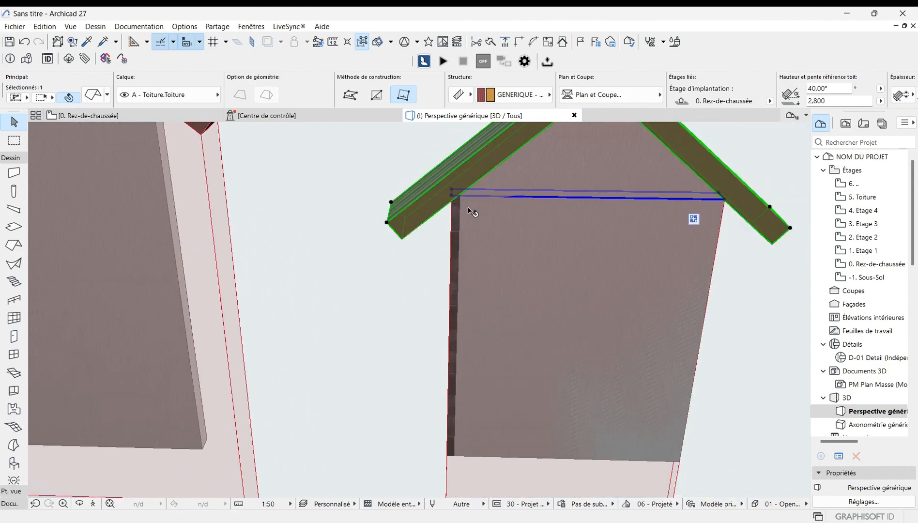
{"action": "scroll", "coordinate": [453, 201], "scroll_direction": "up", "scroll_amount": 1}
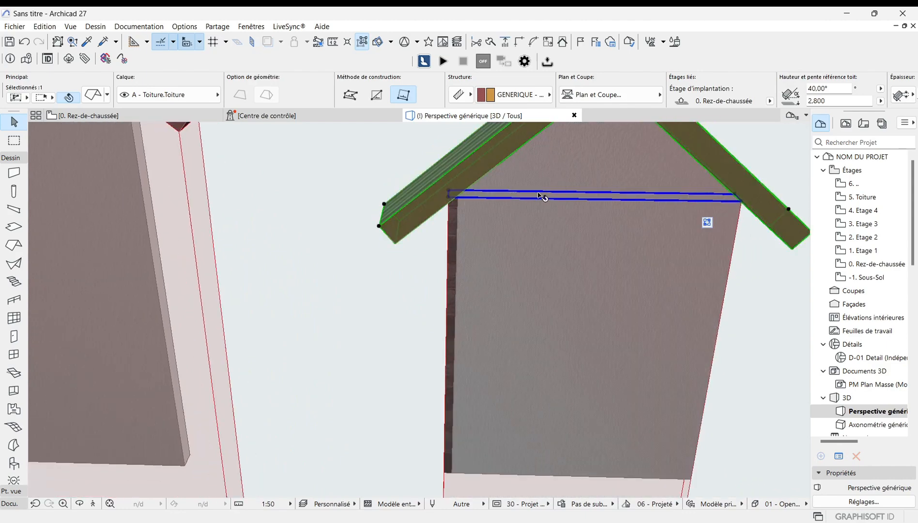
{"action": "scroll", "coordinate": [461, 203], "scroll_direction": "down", "scroll_amount": 3}
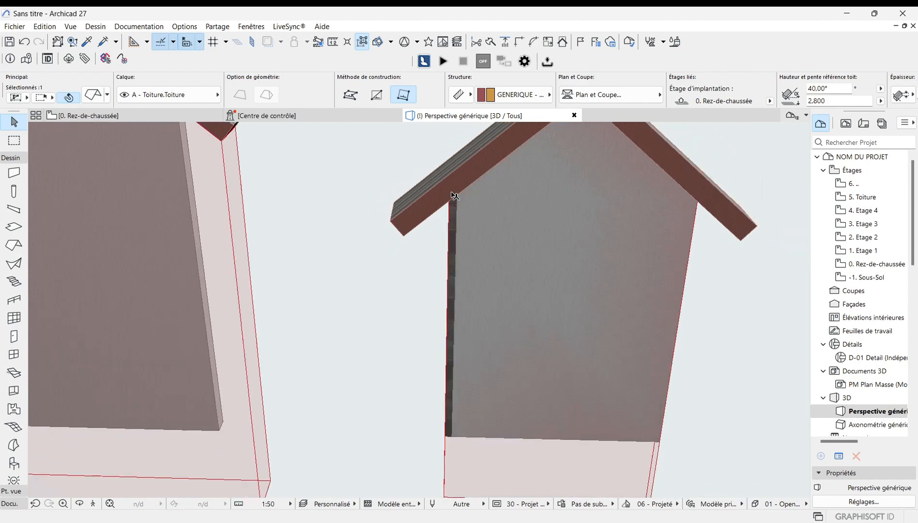
Step: In the ground-floor plan, move the vertical wall a further 0.14 m or so to the right
{"action": "left_click", "coordinate": [152, 114]}
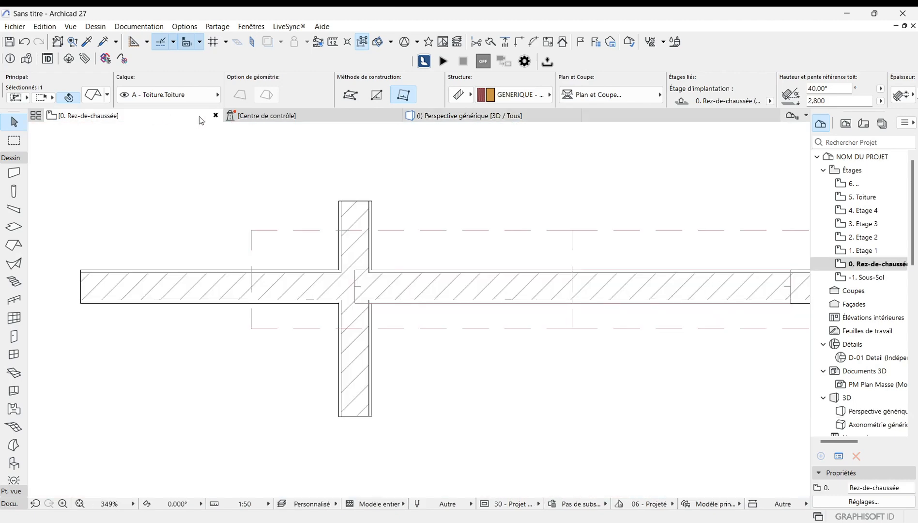
{"action": "left_click", "coordinate": [363, 242]}
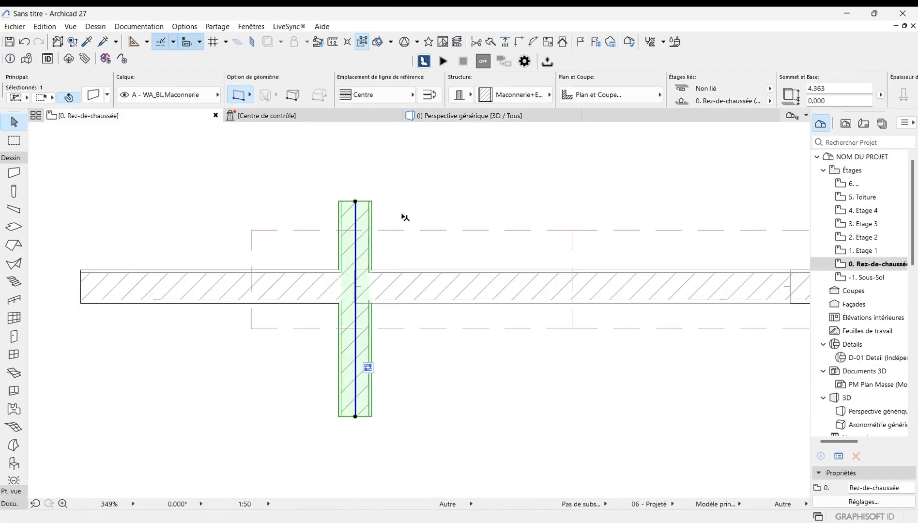
{"action": "key", "text": "ctrl+d"}
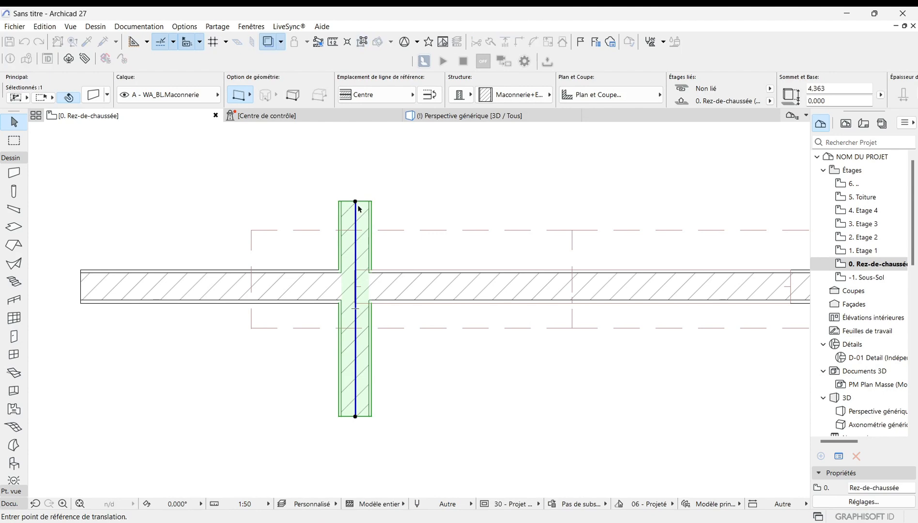
{"action": "left_click", "coordinate": [356, 201]}
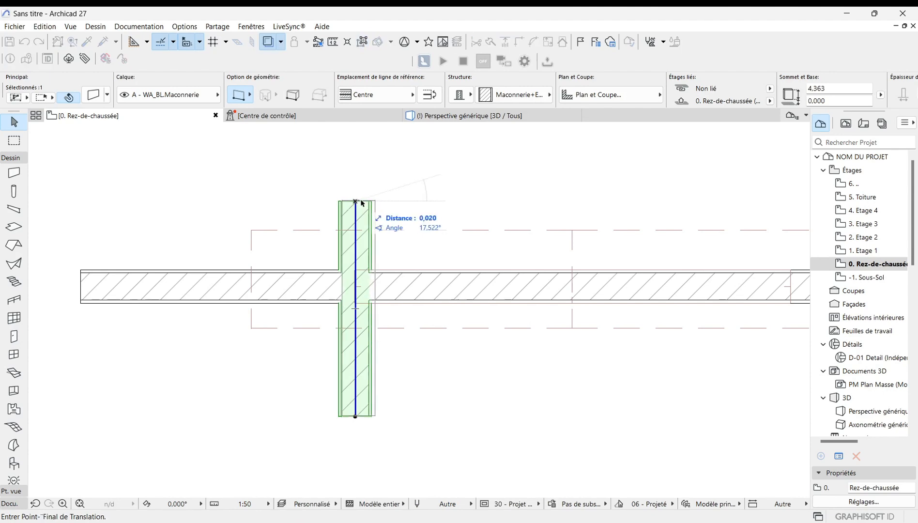
{"action": "left_click", "coordinate": [387, 202]}
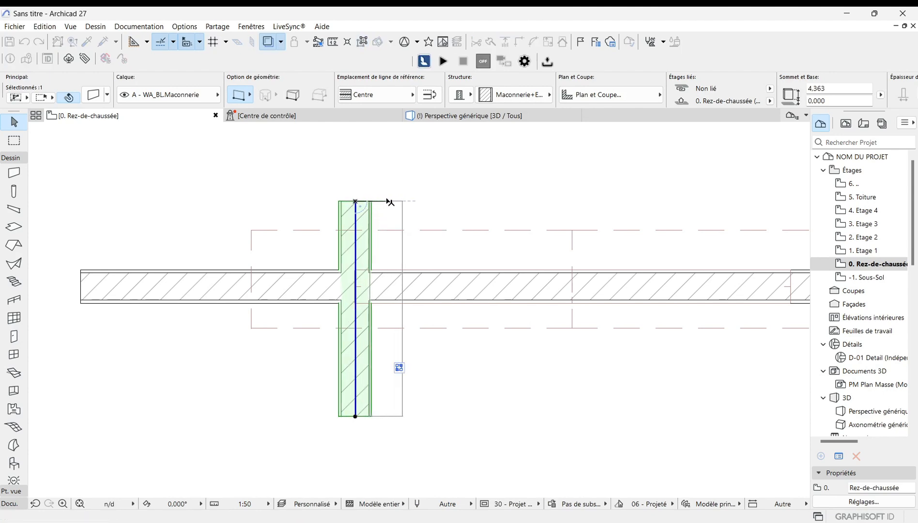
{"action": "left_click", "coordinate": [380, 444]}
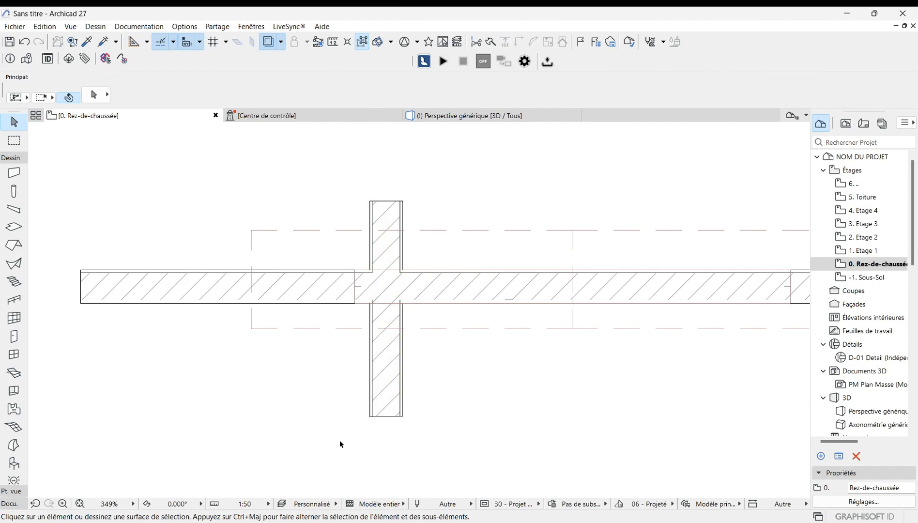
Step: Examine the vertical wall against the right gable roof in the 3D view at several zoom levels
{"action": "left_click", "coordinate": [495, 118]}
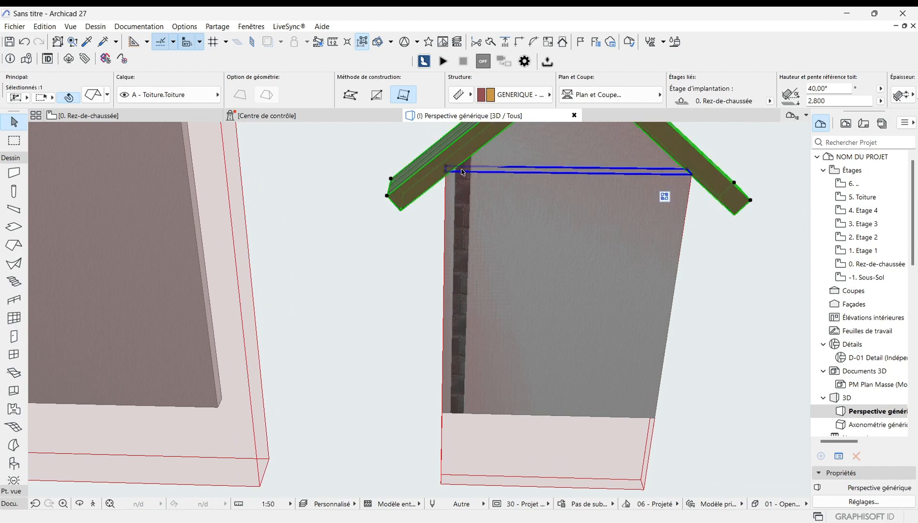
{"action": "scroll", "coordinate": [366, 378], "scroll_direction": "down", "scroll_amount": 5}
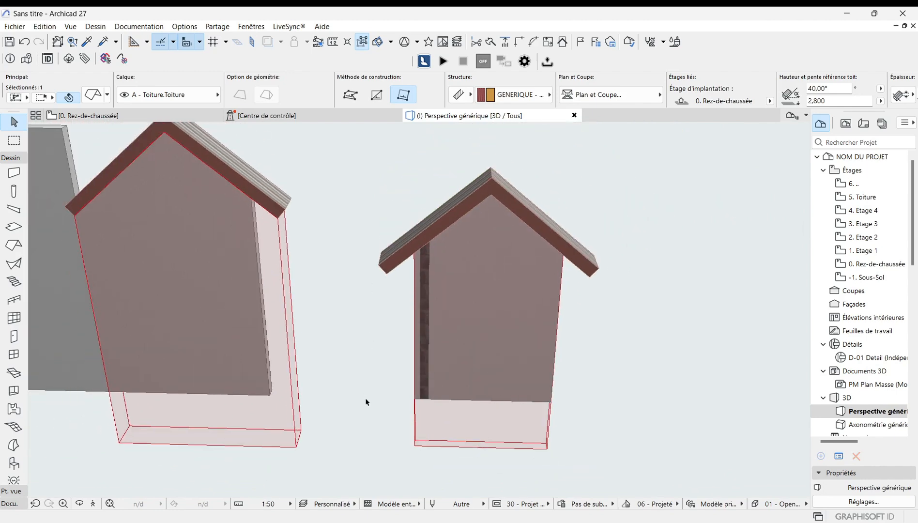
{"action": "scroll", "coordinate": [371, 402], "scroll_direction": "down", "scroll_amount": 5}
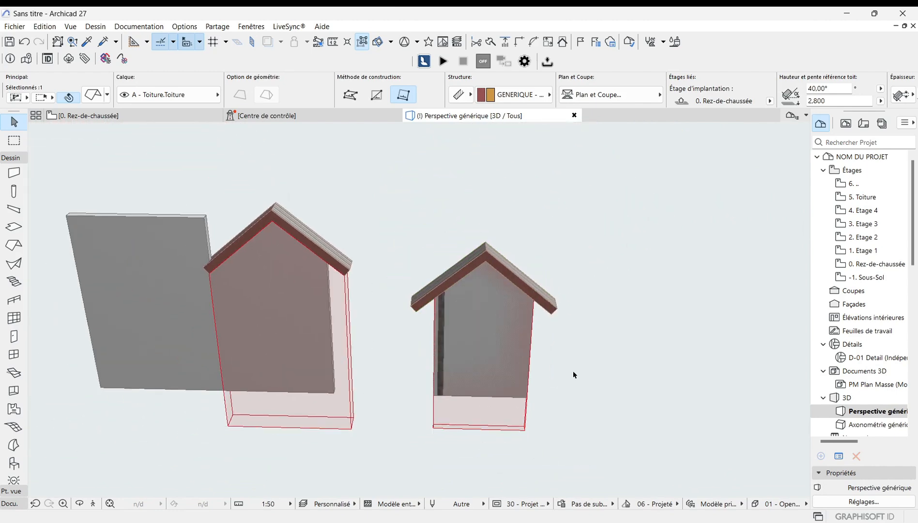
{"action": "scroll", "coordinate": [485, 328], "scroll_direction": "up", "scroll_amount": 5}
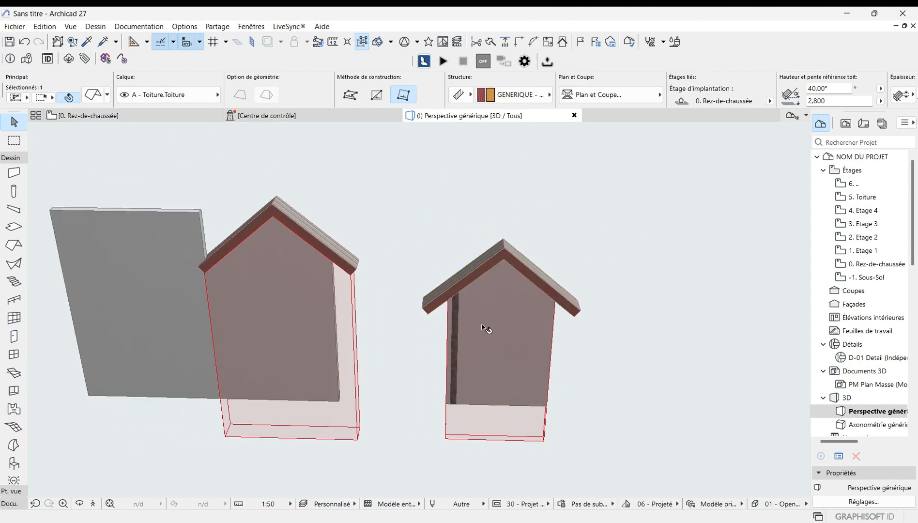
{"action": "scroll", "coordinate": [483, 329], "scroll_direction": "up", "scroll_amount": 5}
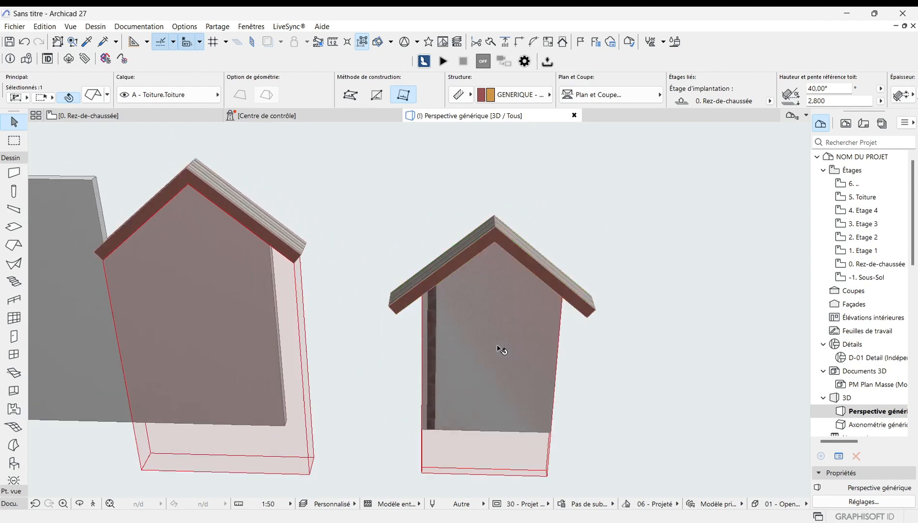
{"action": "scroll", "coordinate": [468, 339], "scroll_direction": "up", "scroll_amount": 3}
{"action": "scroll", "coordinate": [286, 329], "scroll_direction": "down", "scroll_amount": 3}
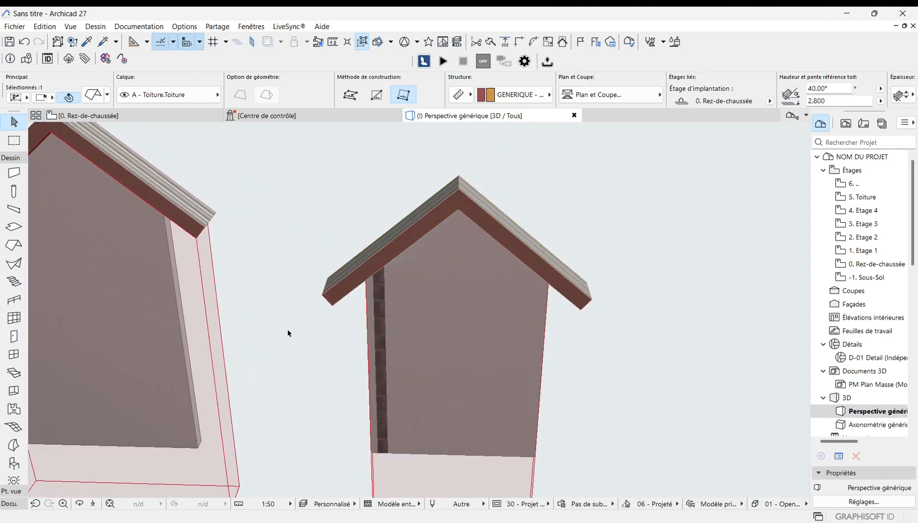
{"action": "scroll", "coordinate": [312, 361], "scroll_direction": "down", "scroll_amount": 3}
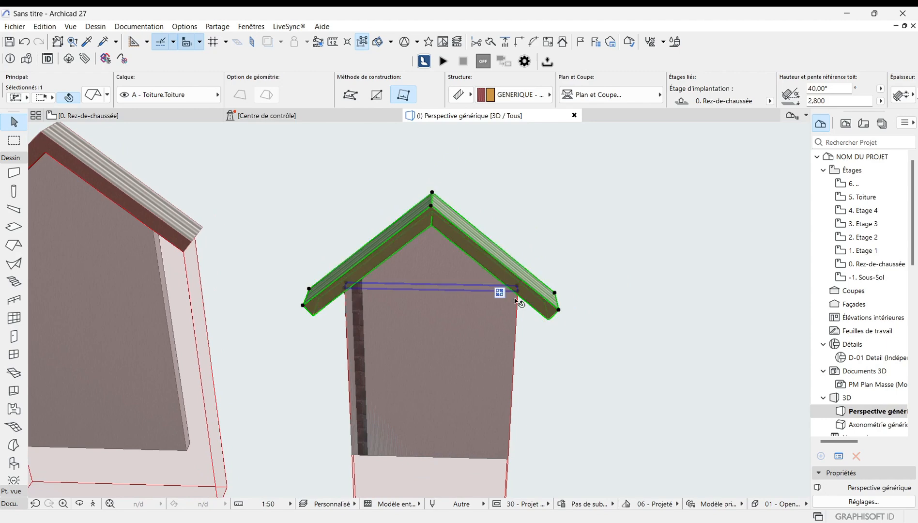
{"action": "scroll", "coordinate": [557, 304], "scroll_direction": "down", "scroll_amount": 3}
{"action": "scroll", "coordinate": [532, 305], "scroll_direction": "down", "scroll_amount": 4}
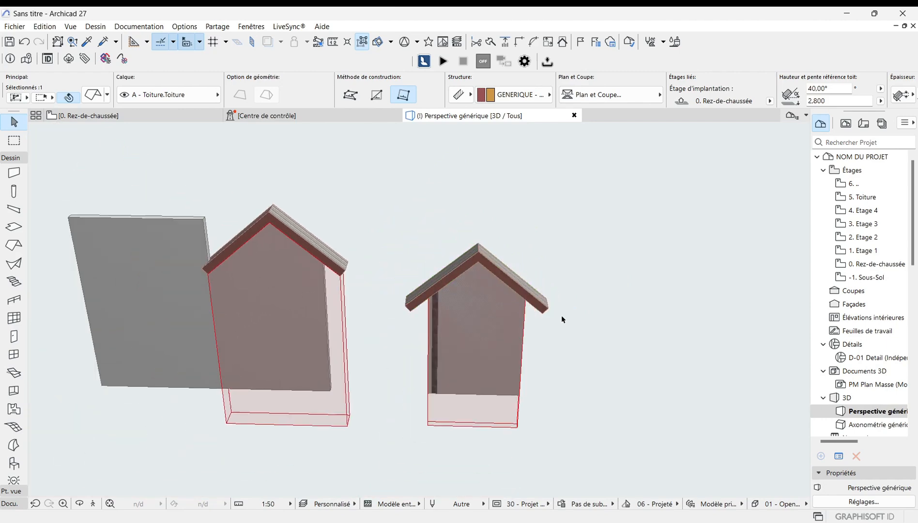
Step: Open a 3D view showing only the vertical wall and the right gable roof, and inspect each element
{"action": "left_click", "coordinate": [146, 119]}
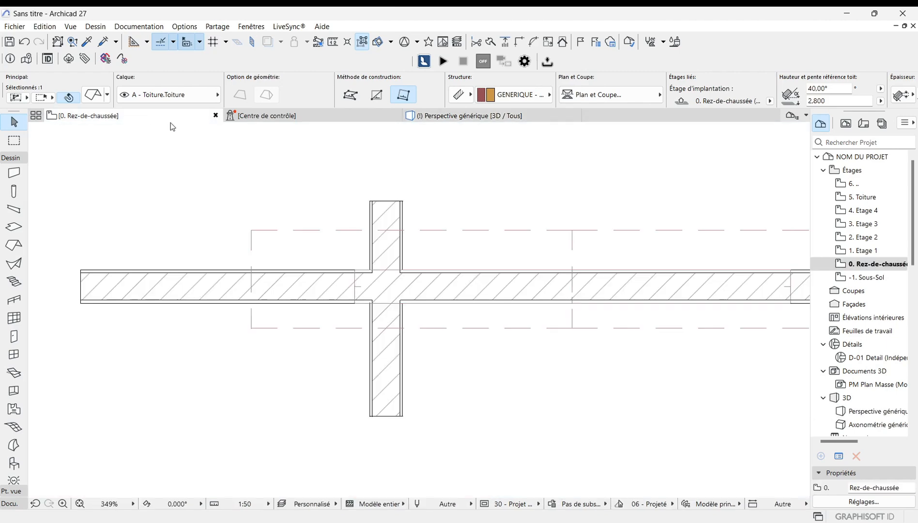
{"action": "scroll", "coordinate": [334, 364], "scroll_direction": "down", "scroll_amount": 5}
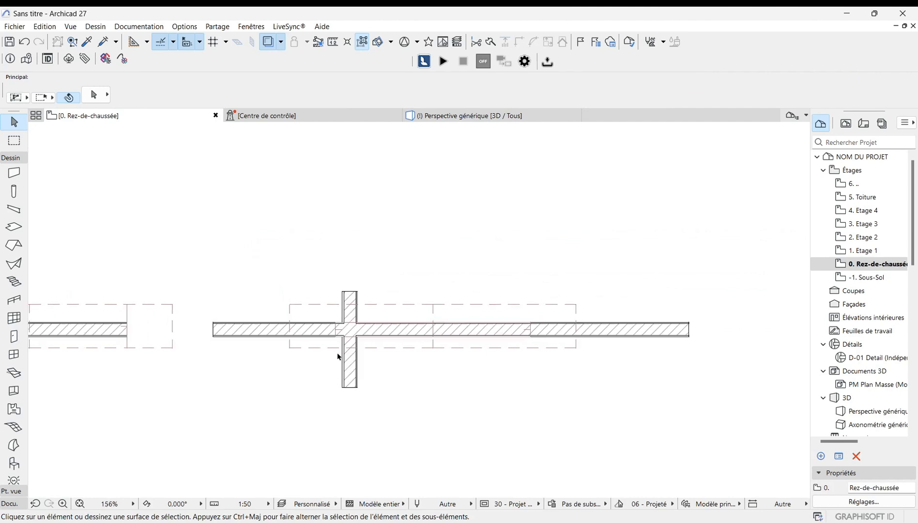
{"action": "key", "text": "F3"}
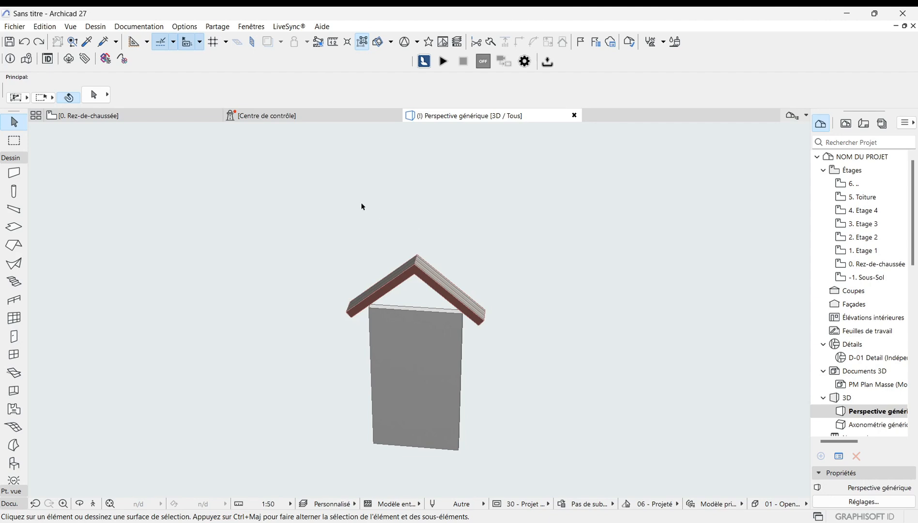
{"action": "scroll", "coordinate": [362, 207], "scroll_direction": "down", "scroll_amount": 1}
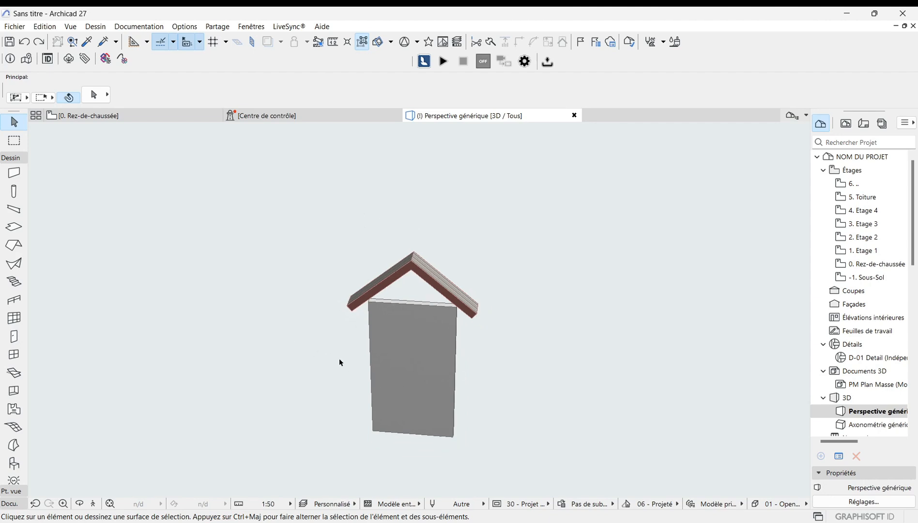
{"action": "left_click", "coordinate": [424, 272]}
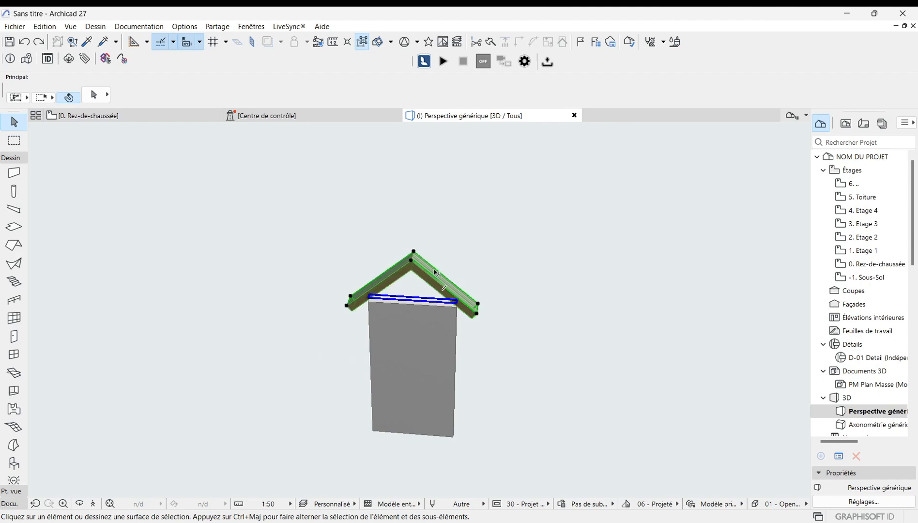
{"action": "left_click", "coordinate": [527, 251]}
{"action": "left_click", "coordinate": [426, 397]}
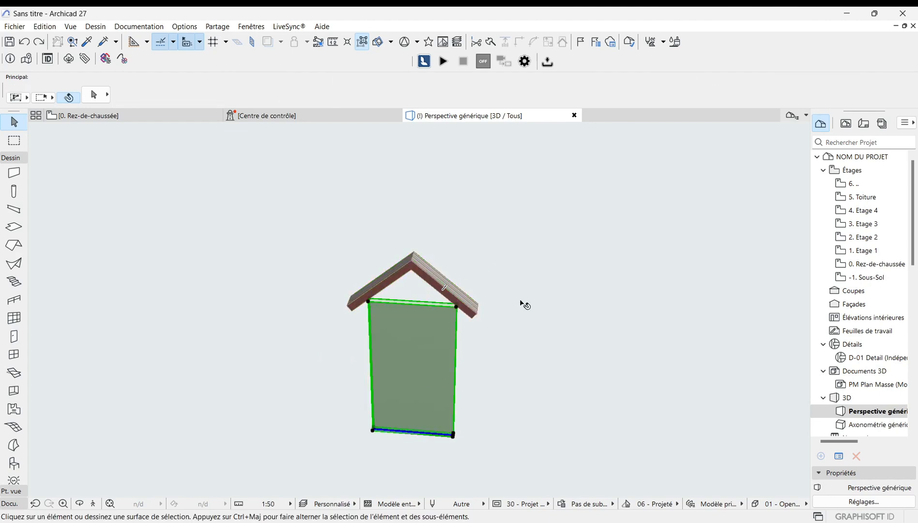
{"action": "left_click", "coordinate": [498, 297]}
{"action": "scroll", "coordinate": [389, 220], "scroll_direction": "up", "scroll_amount": 2}
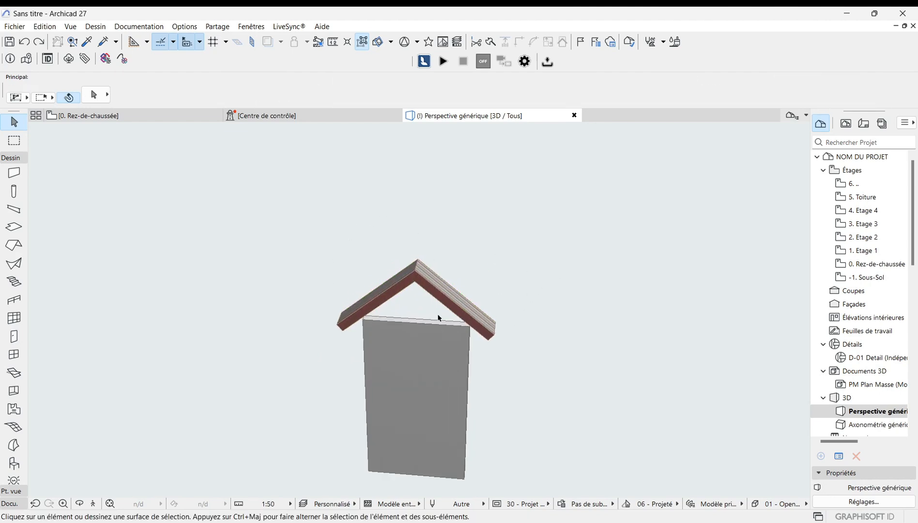
Step: Raise the vertical wall's top well above the gable roof, to about 6.593 m
{"action": "left_click", "coordinate": [431, 396]}
{"action": "left_click", "coordinate": [470, 328]}
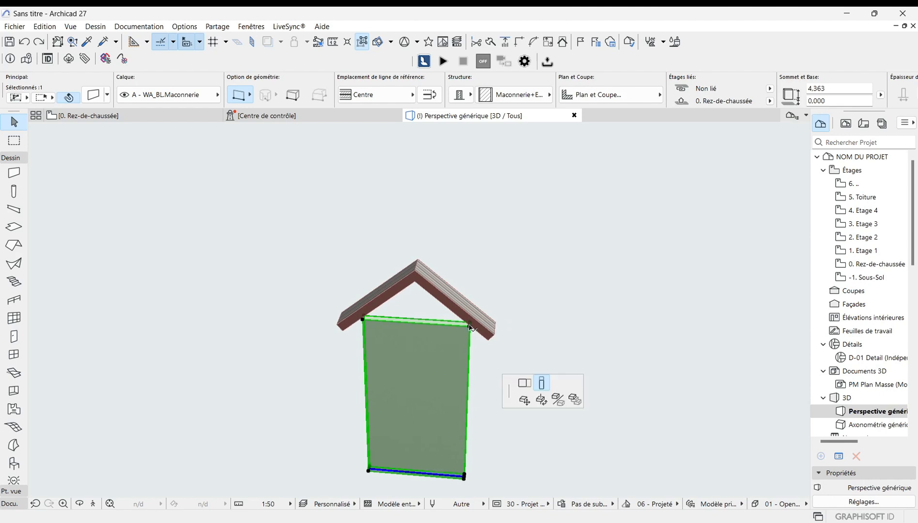
{"action": "left_click", "coordinate": [542, 400]}
{"action": "left_click", "coordinate": [474, 232]}
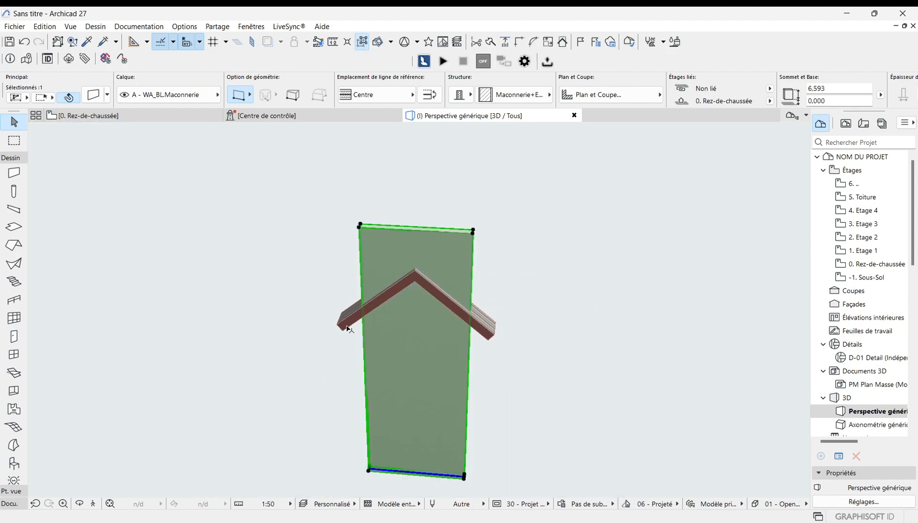
{"action": "scroll", "coordinate": [304, 262], "scroll_direction": "down", "scroll_amount": 1}
{"action": "left_click", "coordinate": [271, 341]}
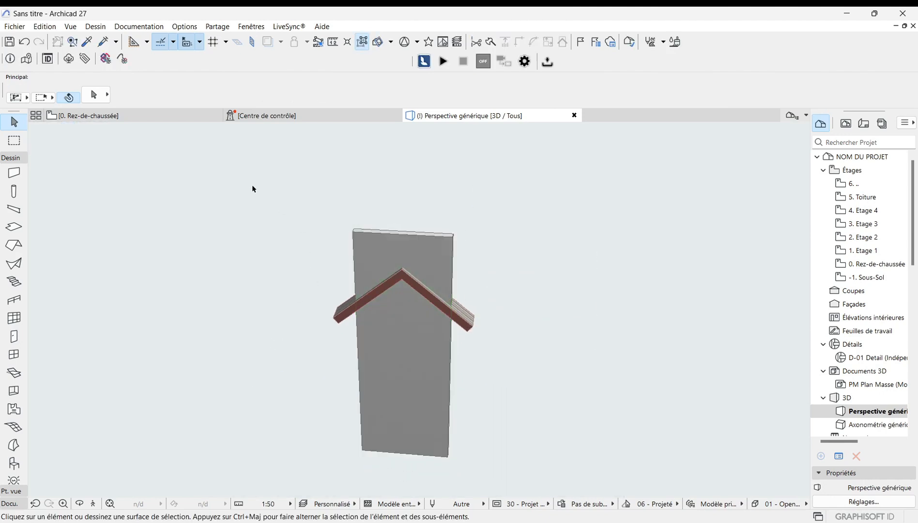
Step: Open Solid Element Operations for the wall and roof, and set the vertical wall as the target
{"action": "left_click_drag", "start_coordinate": [252, 188], "coordinate": [588, 474]}
{"action": "right_click", "coordinate": [547, 342]}
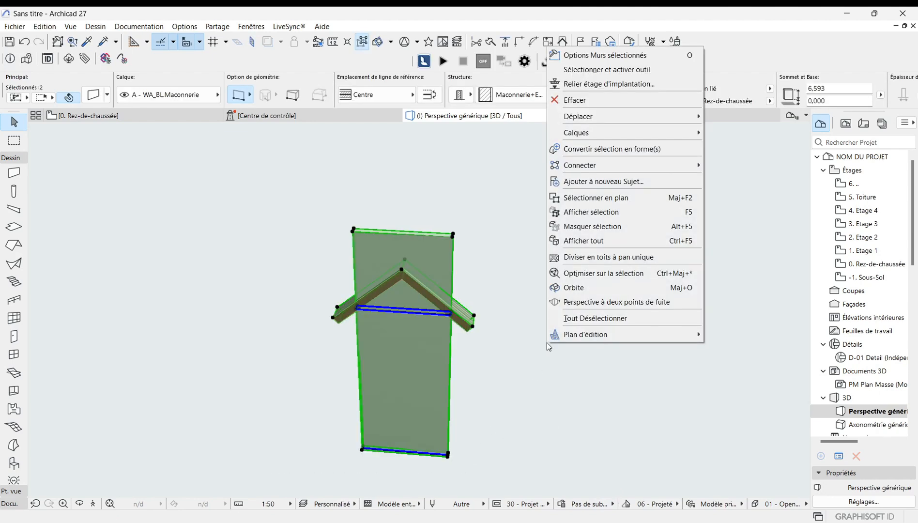
{"action": "mouse_move", "coordinate": [586, 171]}
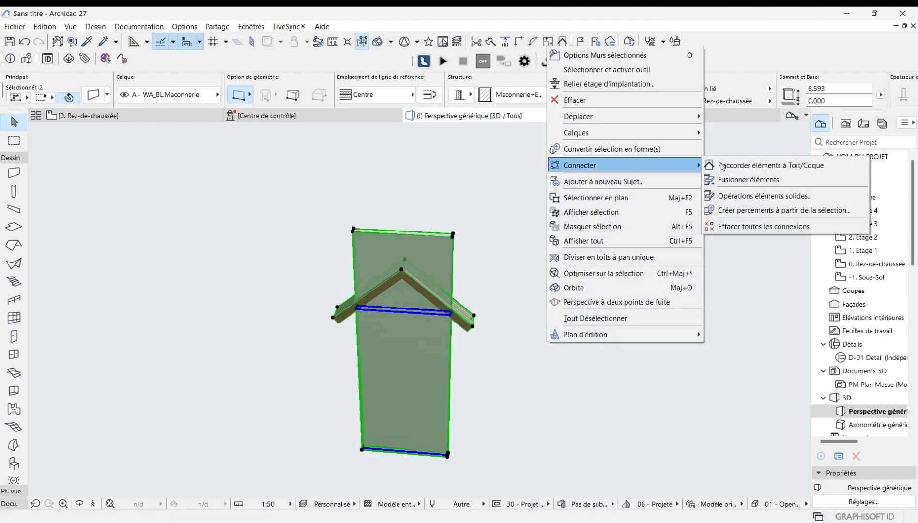
{"action": "left_click", "coordinate": [755, 202]}
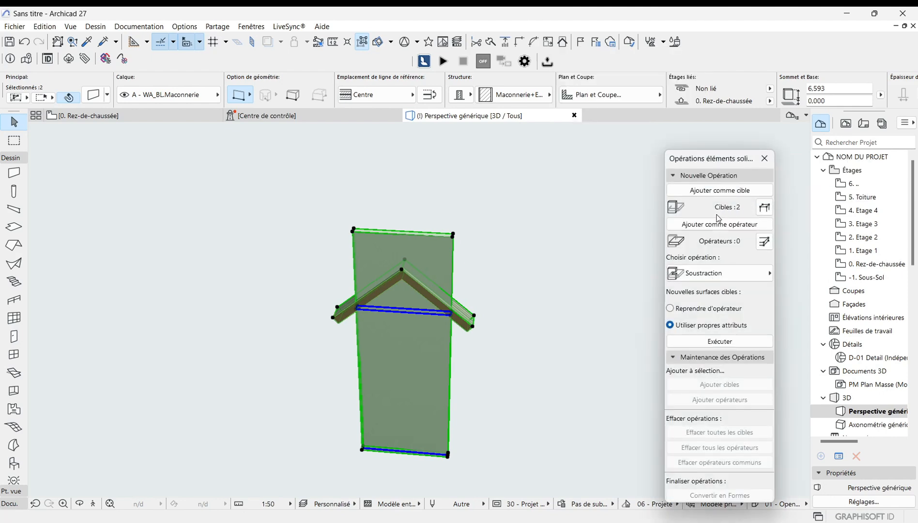
{"action": "left_click", "coordinate": [538, 341]}
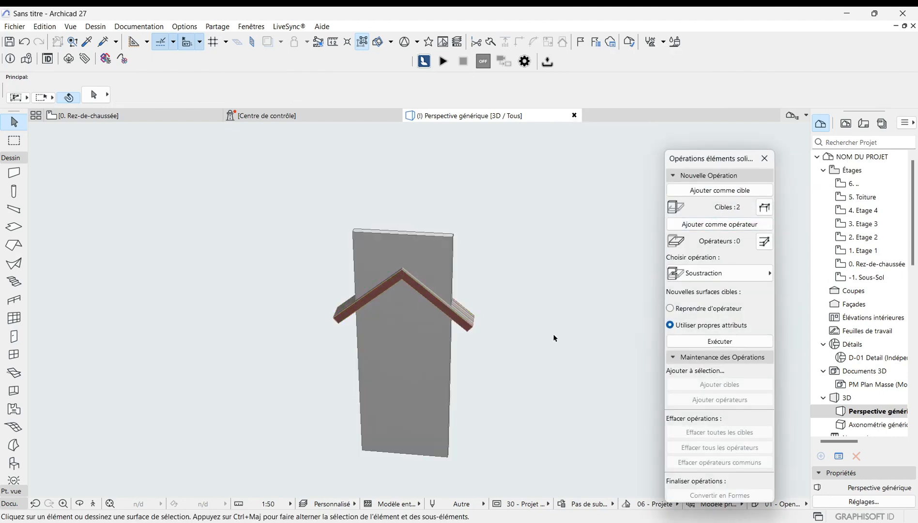
{"action": "left_click", "coordinate": [728, 192]}
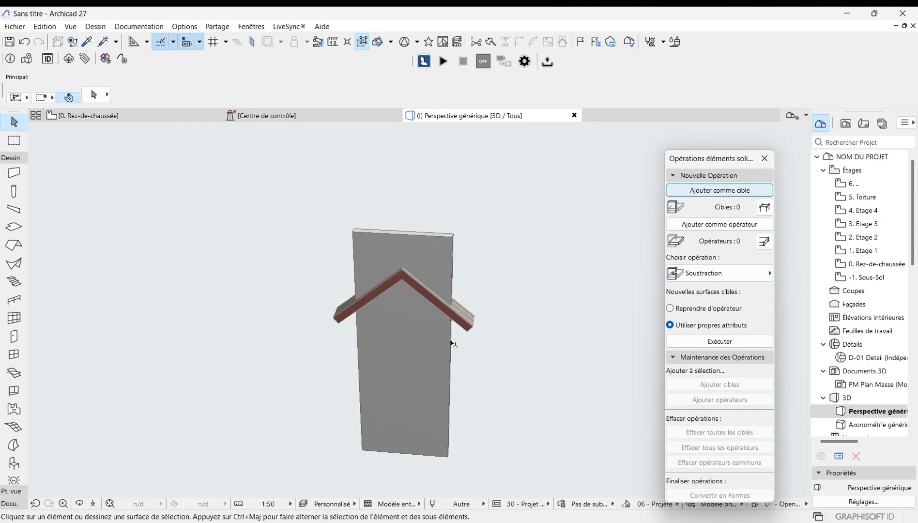
{"action": "left_click", "coordinate": [415, 363]}
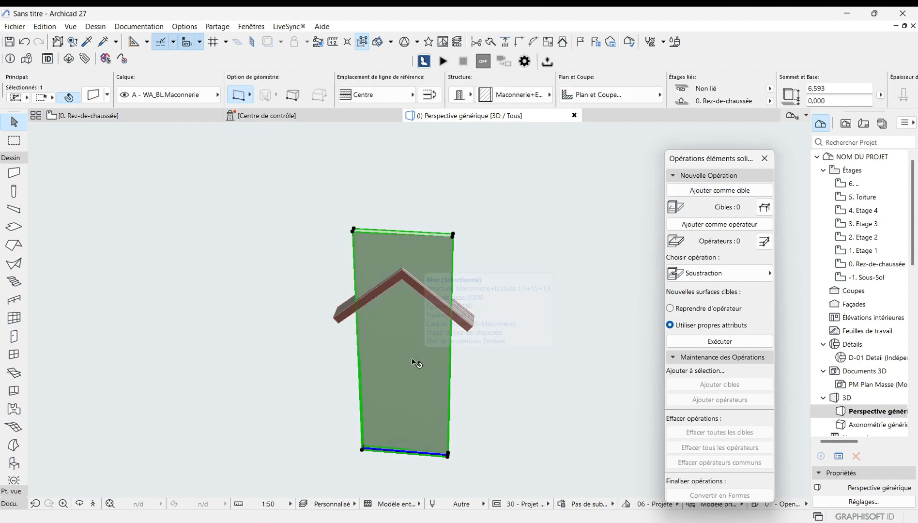
{"action": "left_click", "coordinate": [711, 191]}
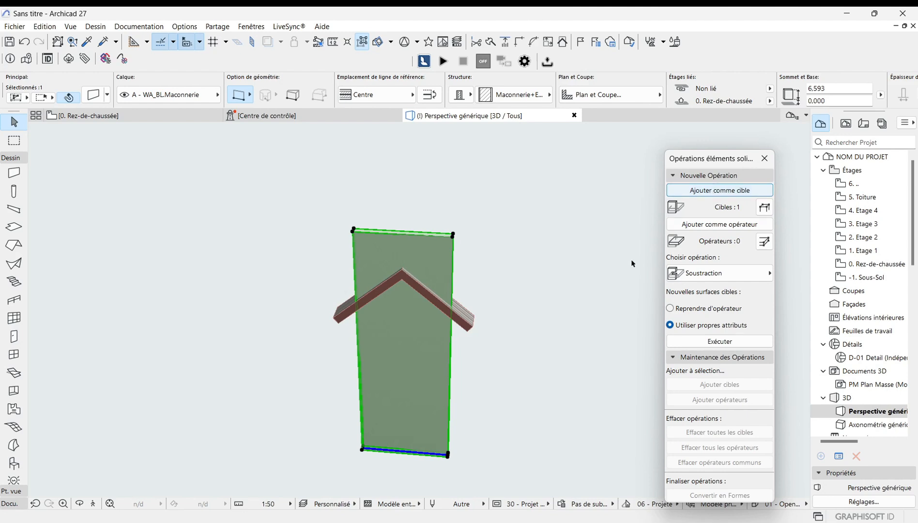
Step: Set the gable roof as operator and execute Soustraction avec extrusion vers le haut on the wall
{"action": "left_click", "coordinate": [492, 322]}
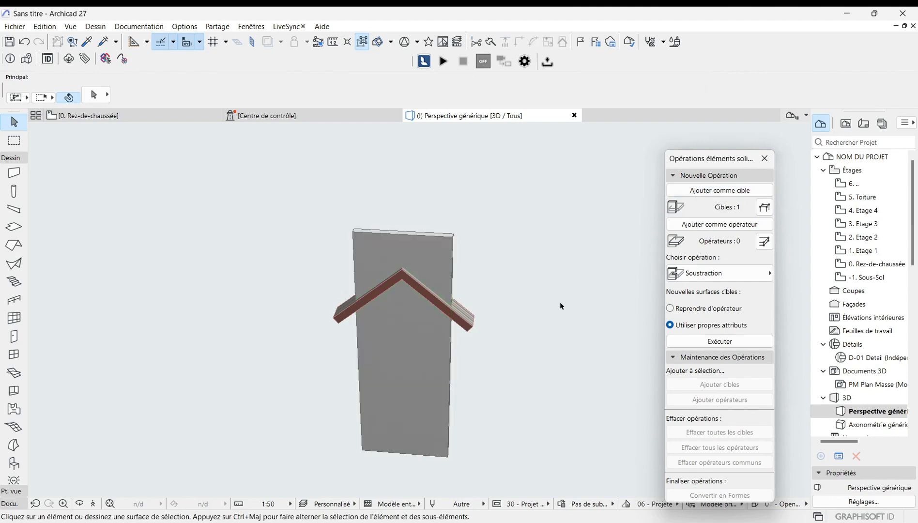
{"action": "left_click", "coordinate": [469, 333]}
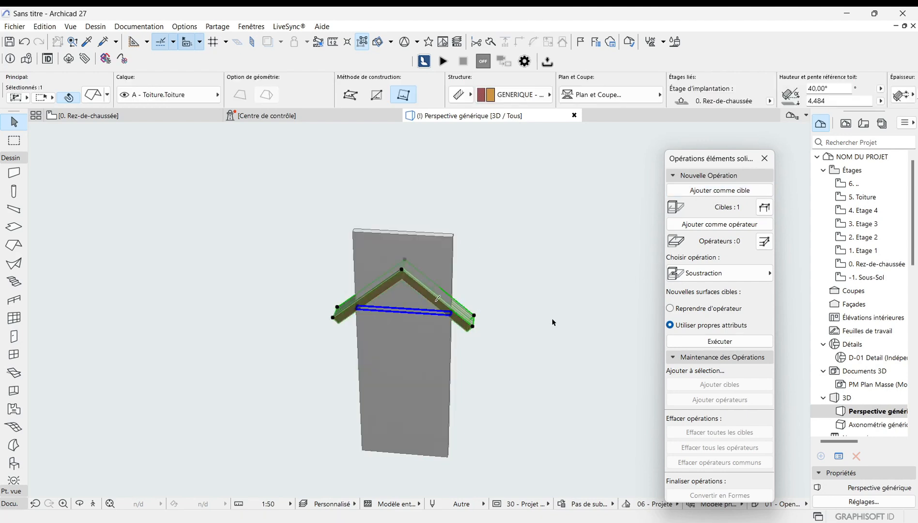
{"action": "left_click", "coordinate": [719, 226]}
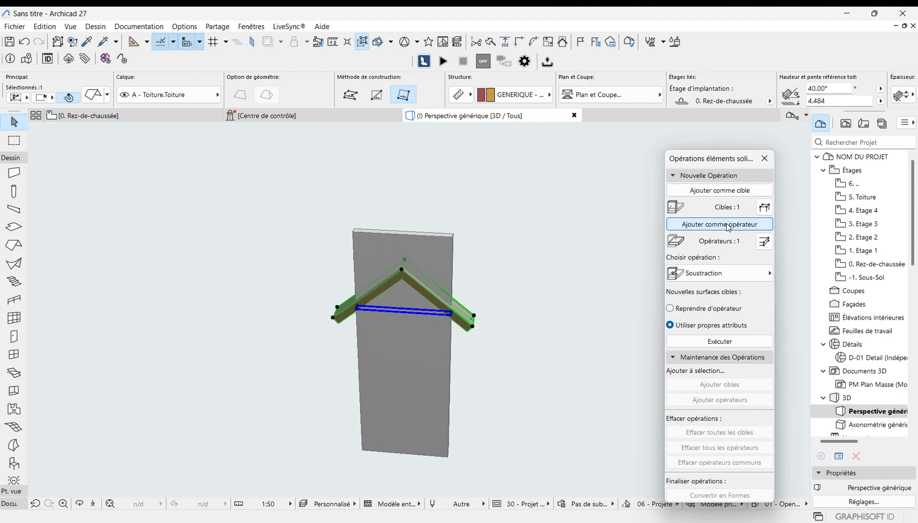
{"action": "left_click", "coordinate": [584, 312]}
{"action": "left_click", "coordinate": [770, 274]}
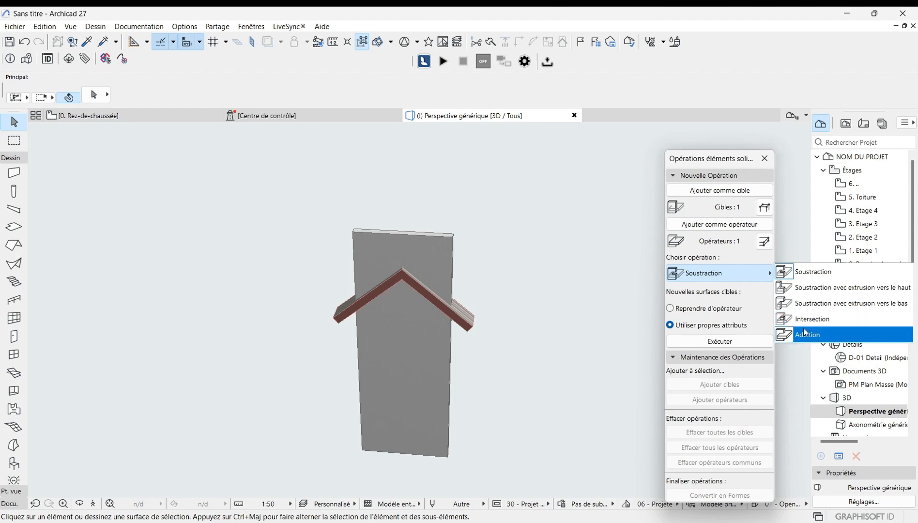
{"action": "left_click", "coordinate": [823, 288]}
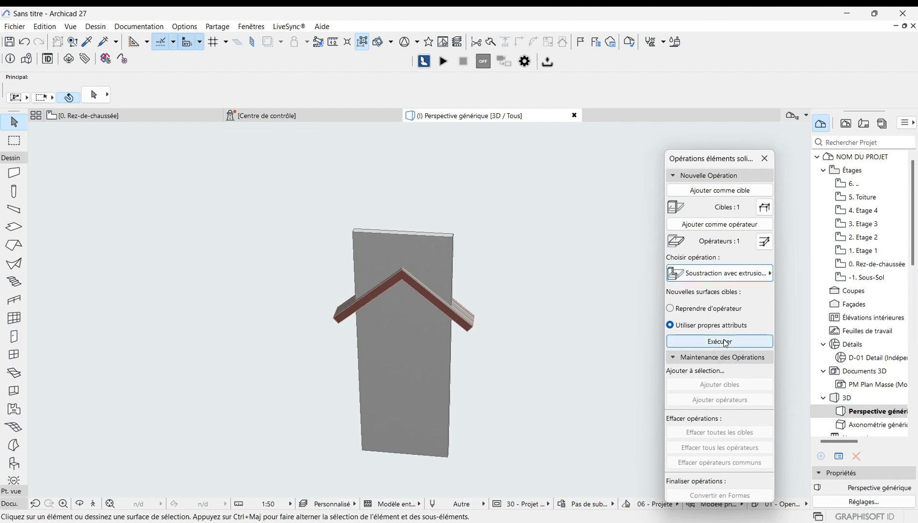
{"action": "left_click", "coordinate": [725, 342]}
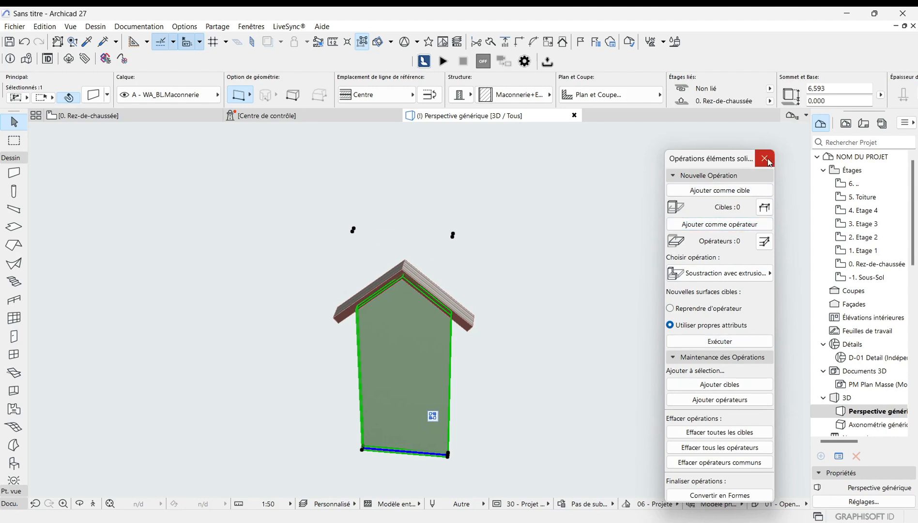
Step: Examine the trimmed wall under the gable roof in 3D
{"action": "left_click", "coordinate": [446, 249]}
{"action": "scroll", "coordinate": [413, 322], "scroll_direction": "up", "scroll_amount": 1}
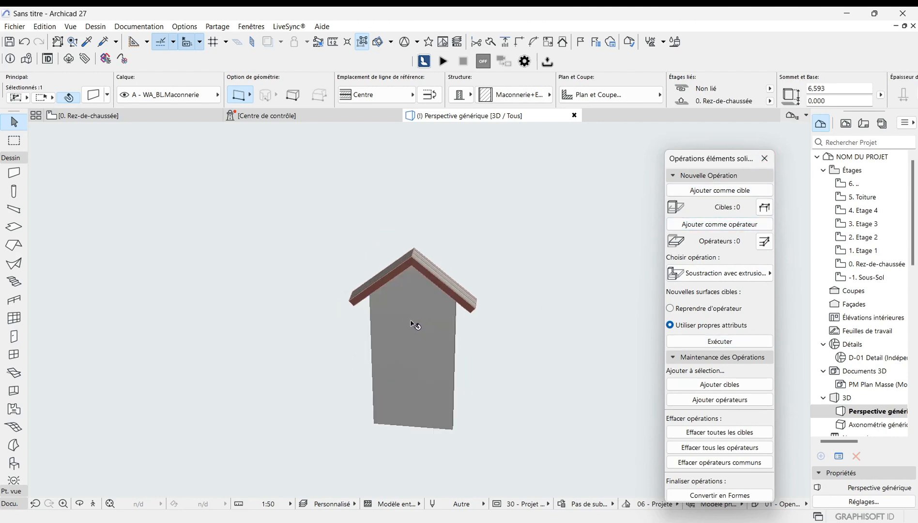
{"action": "left_click", "coordinate": [224, 295]}
{"action": "scroll", "coordinate": [428, 246], "scroll_direction": "up", "scroll_amount": 1}
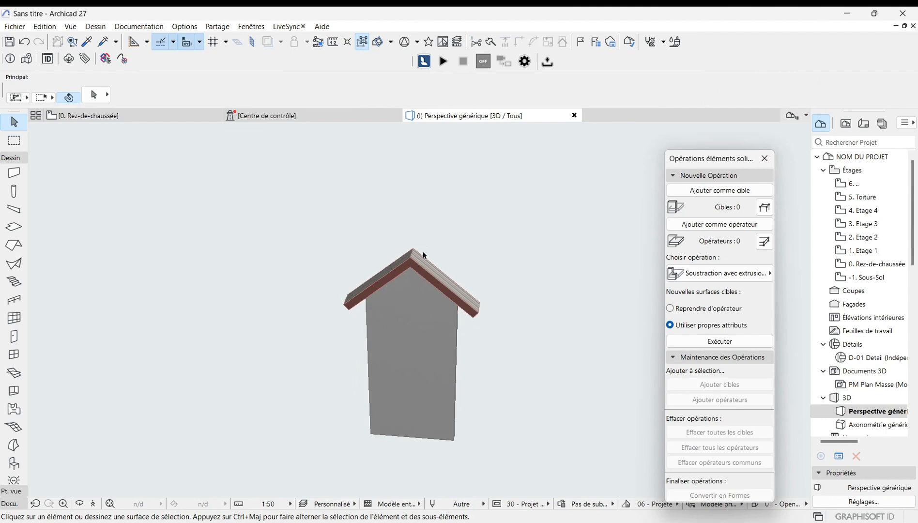
Step: Move the gable roof down so its reference height is about 4.767 m
{"action": "left_click", "coordinate": [410, 265]}
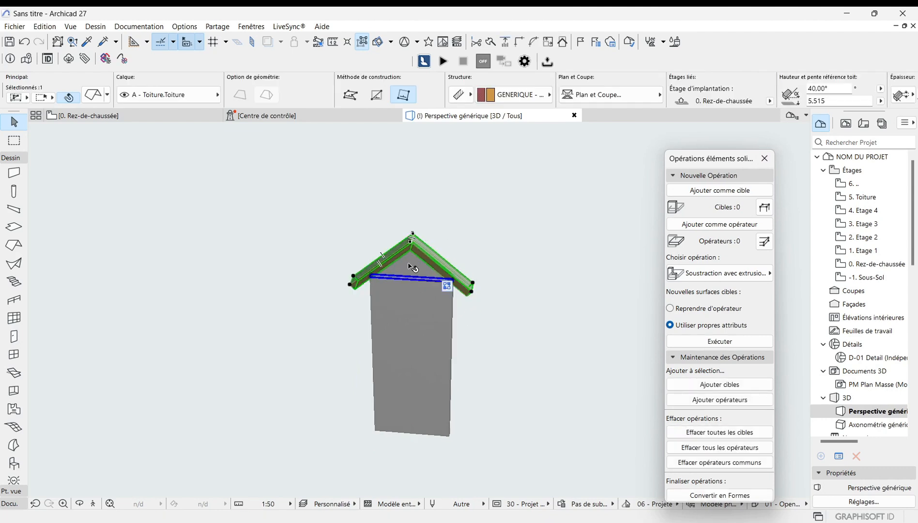
{"action": "left_click", "coordinate": [412, 242]}
{"action": "left_click", "coordinate": [466, 312]}
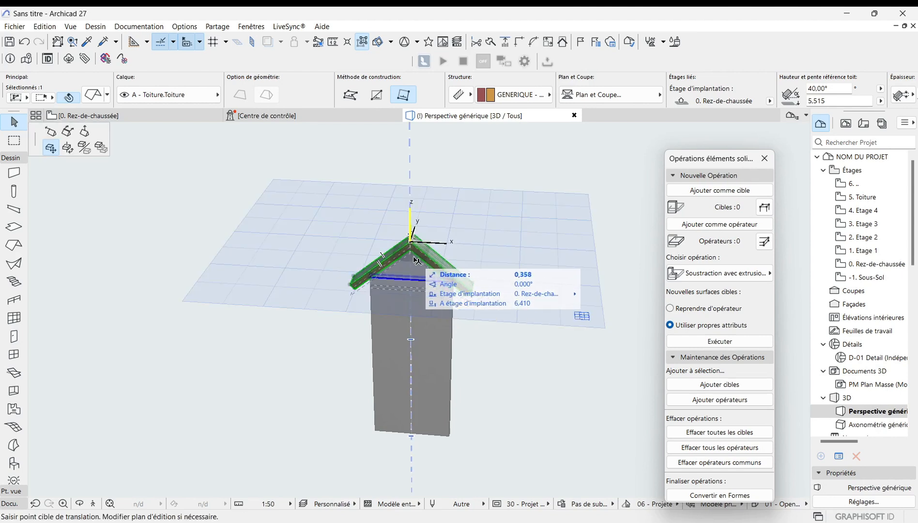
{"action": "left_click", "coordinate": [413, 268]}
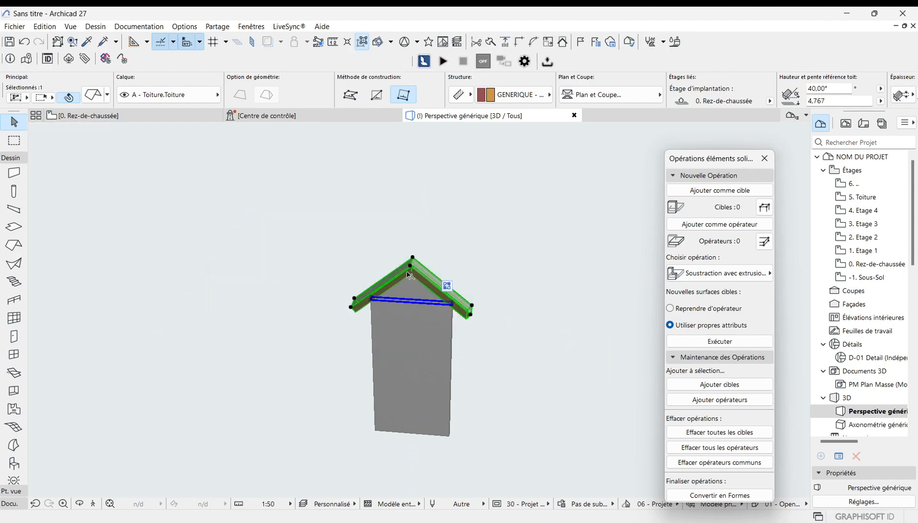
Step: Close Solid Element Operations and inspect the lowered roof over the trimmed wall in 3D
{"action": "scroll", "coordinate": [403, 351], "scroll_direction": "up", "scroll_amount": 3}
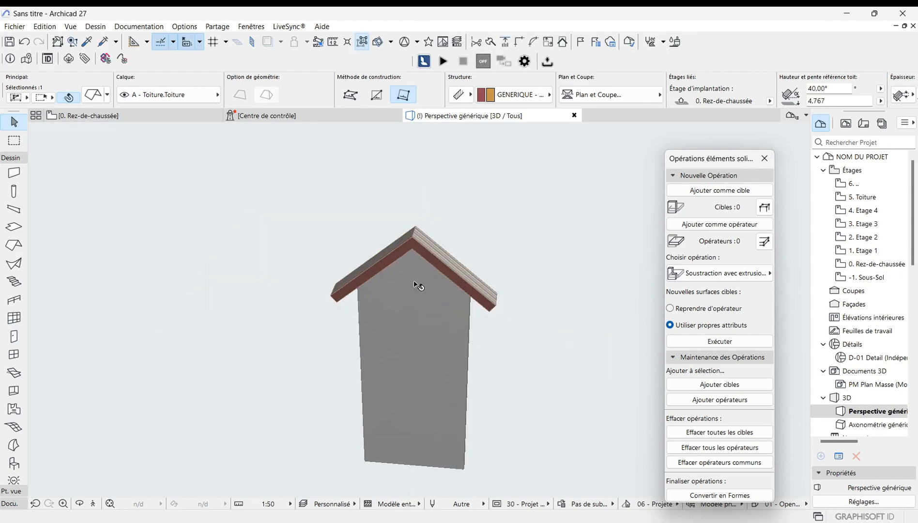
{"action": "scroll", "coordinate": [429, 224], "scroll_direction": "up", "scroll_amount": 3}
{"action": "scroll", "coordinate": [334, 318], "scroll_direction": "down", "scroll_amount": 2}
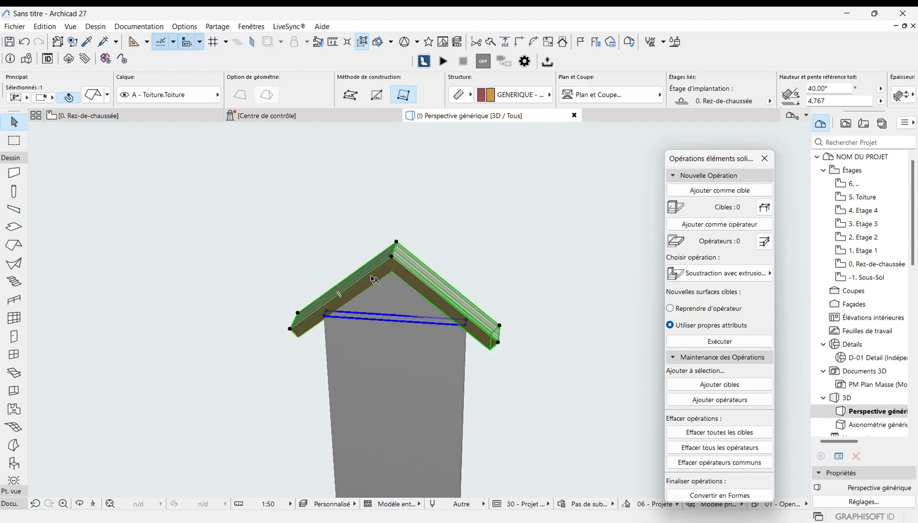
{"action": "scroll", "coordinate": [328, 313], "scroll_direction": "down", "scroll_amount": 3}
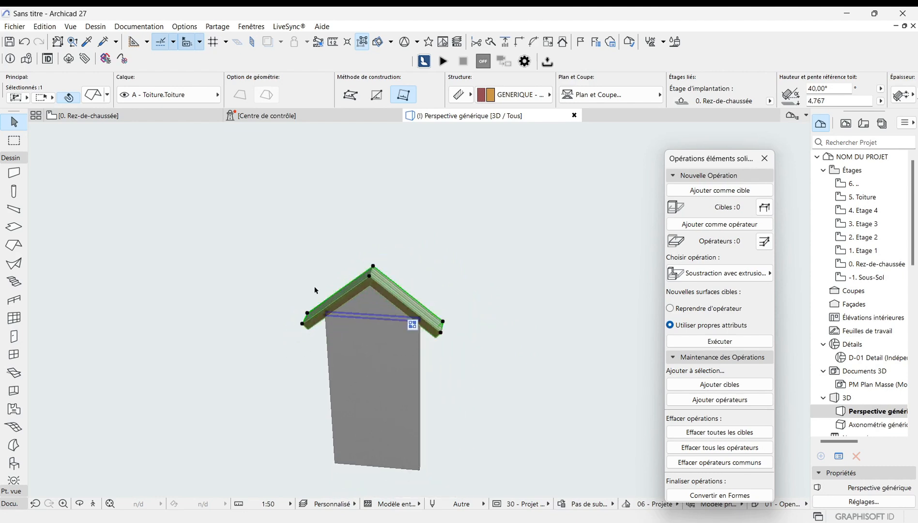
{"action": "scroll", "coordinate": [315, 291], "scroll_direction": "down", "scroll_amount": 1}
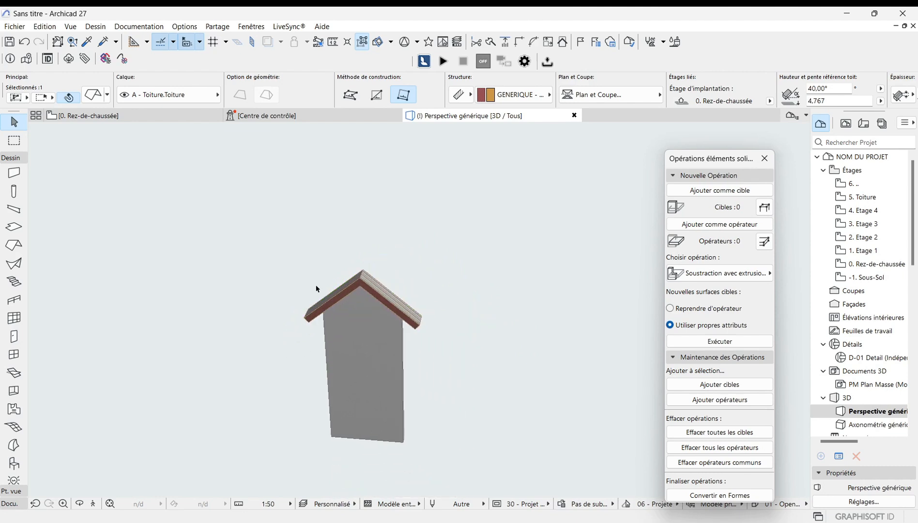
{"action": "left_click", "coordinate": [765, 160]}
{"action": "left_click", "coordinate": [236, 294]}
{"action": "scroll", "coordinate": [381, 324], "scroll_direction": "up", "scroll_amount": 1}
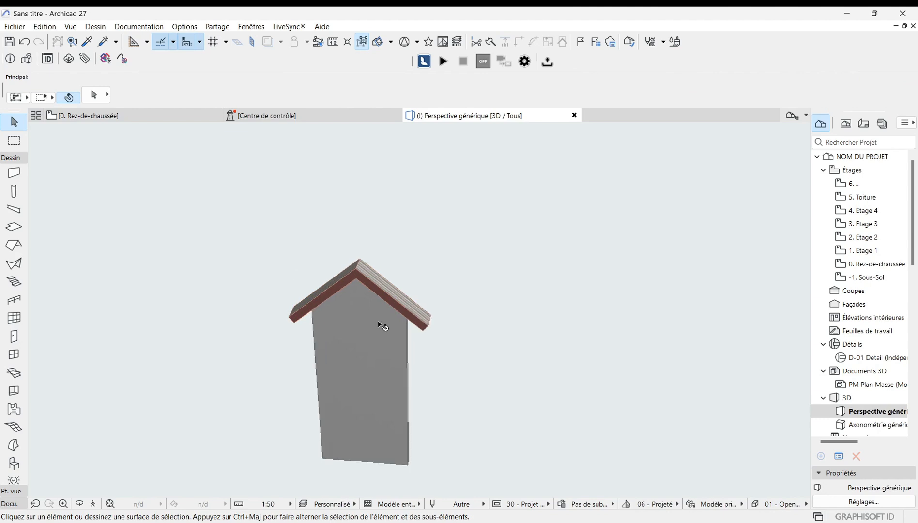
{"action": "scroll", "coordinate": [404, 279], "scroll_direction": "down", "scroll_amount": 1}
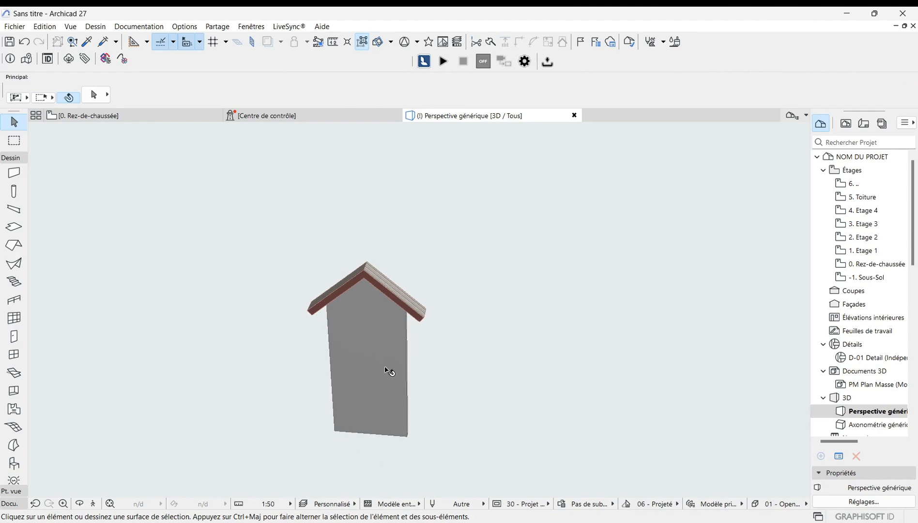
{"action": "scroll", "coordinate": [360, 261], "scroll_direction": "up", "scroll_amount": 1}
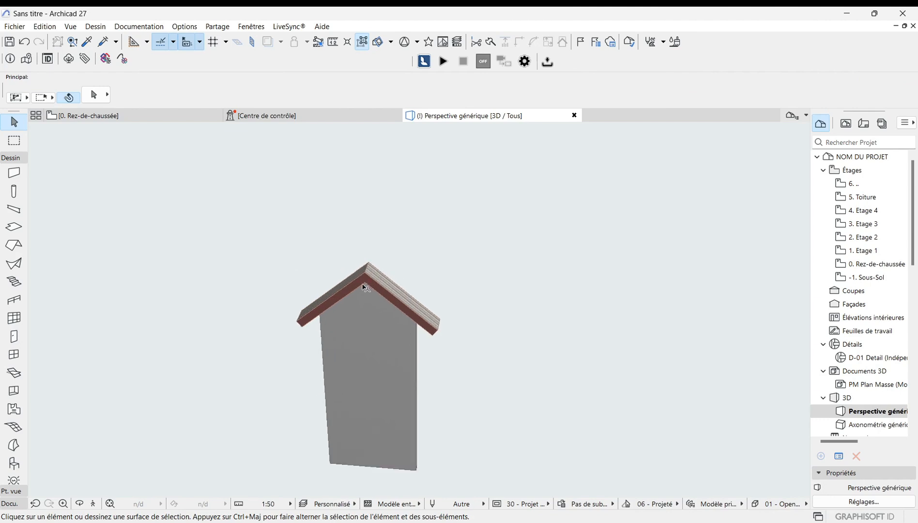
Step: Stretch the wall's end about 5.393 m to lengthen it beyond the gable roof
{"action": "left_click", "coordinate": [395, 423]}
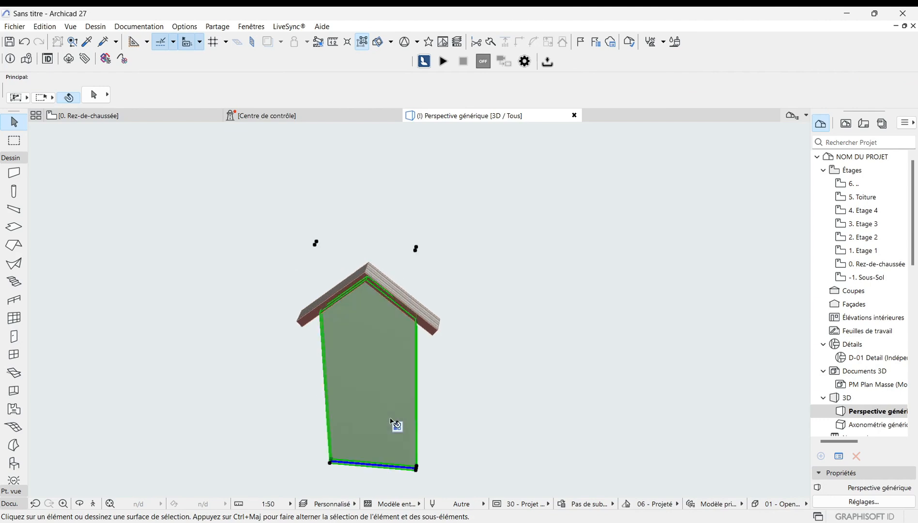
{"action": "left_click", "coordinate": [418, 468]}
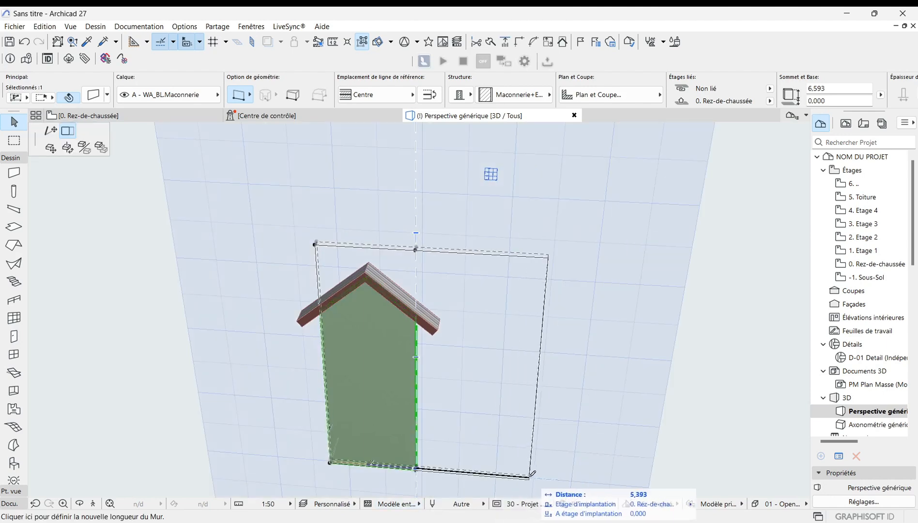
{"action": "left_click", "coordinate": [537, 479]}
{"action": "scroll", "coordinate": [340, 223], "scroll_direction": "down", "scroll_amount": 1}
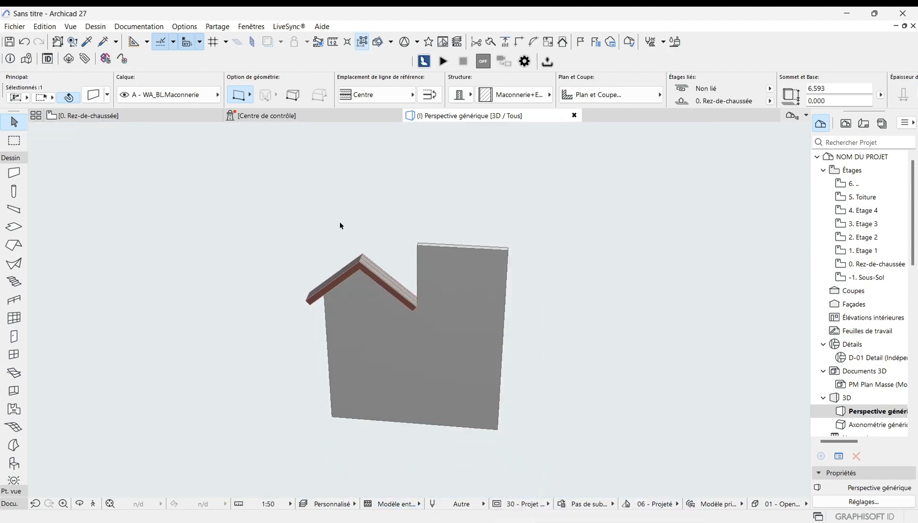
{"action": "scroll", "coordinate": [370, 295], "scroll_direction": "up", "scroll_amount": 2}
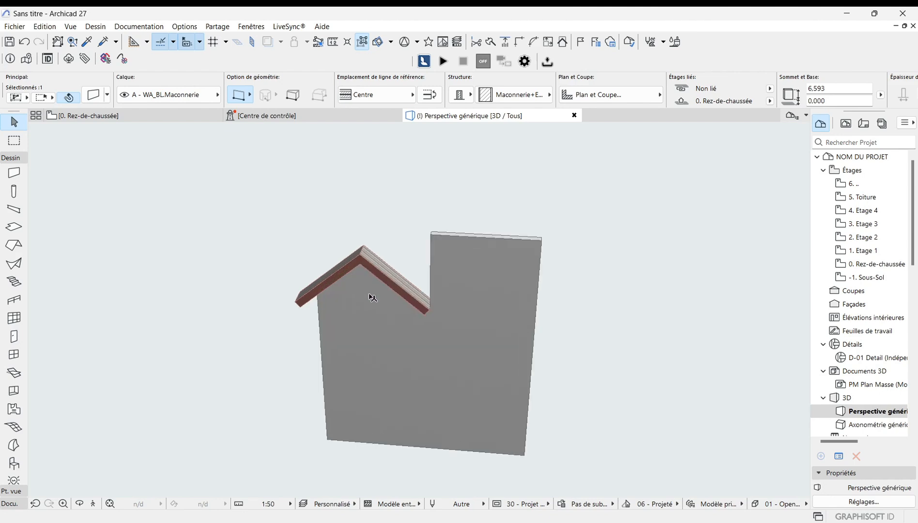
{"action": "scroll", "coordinate": [478, 303], "scroll_direction": "down", "scroll_amount": 3}
{"action": "left_click", "coordinate": [464, 308]}
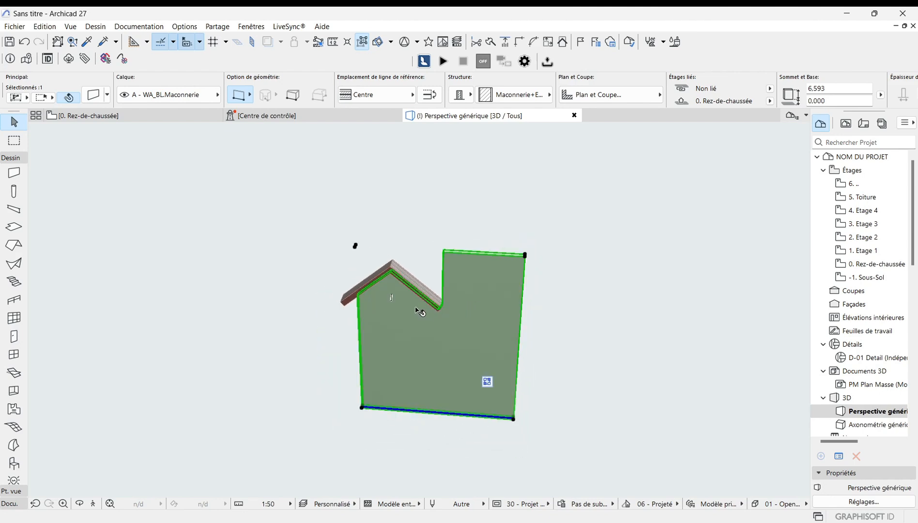
{"action": "scroll", "coordinate": [418, 310], "scroll_direction": "up", "scroll_amount": 2}
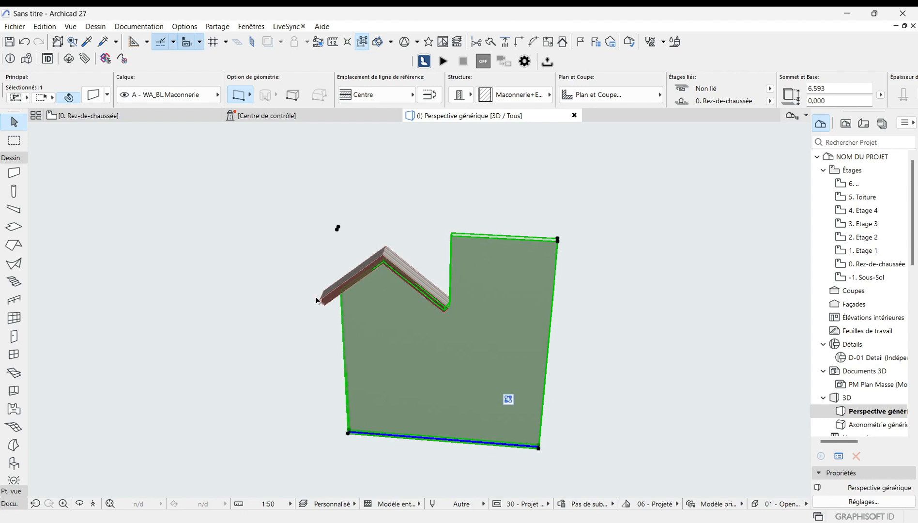
{"action": "scroll", "coordinate": [288, 319], "scroll_direction": "down", "scroll_amount": 1}
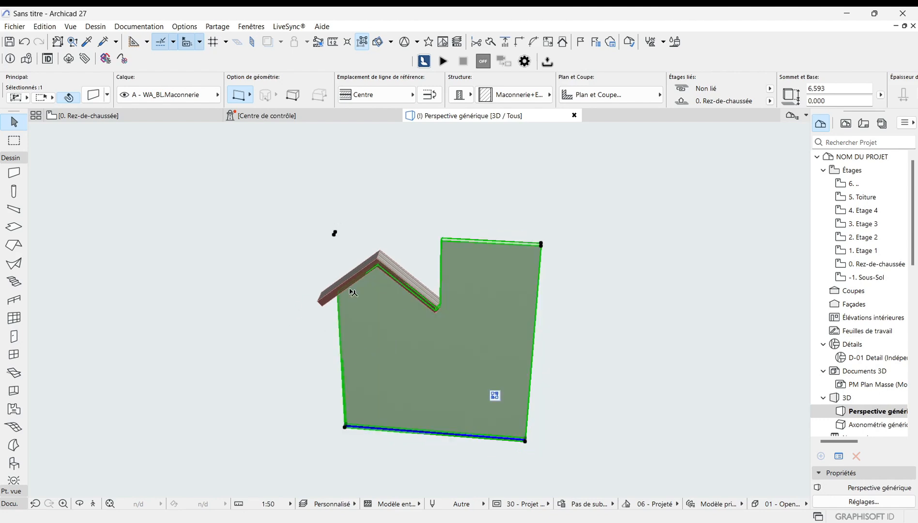
{"action": "scroll", "coordinate": [385, 265], "scroll_direction": "up", "scroll_amount": 1}
{"action": "left_click", "coordinate": [384, 265]}
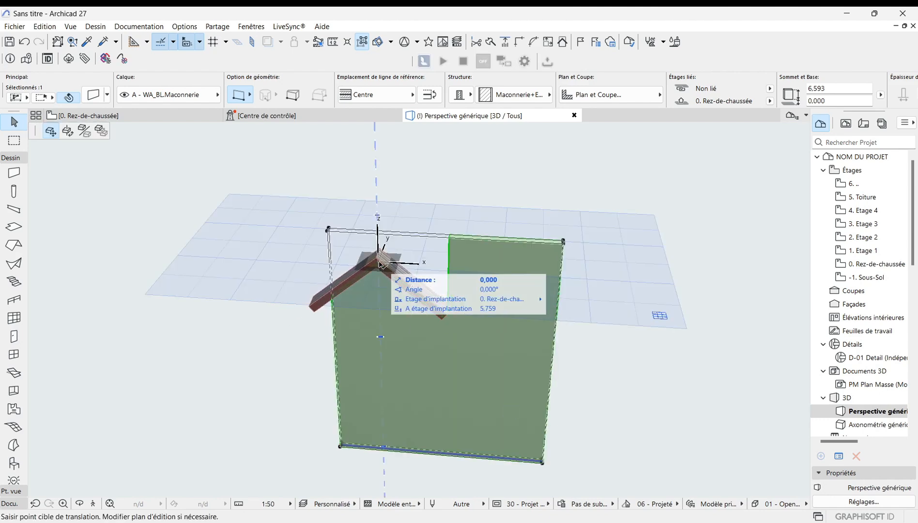
{"action": "left_click", "coordinate": [376, 264]}
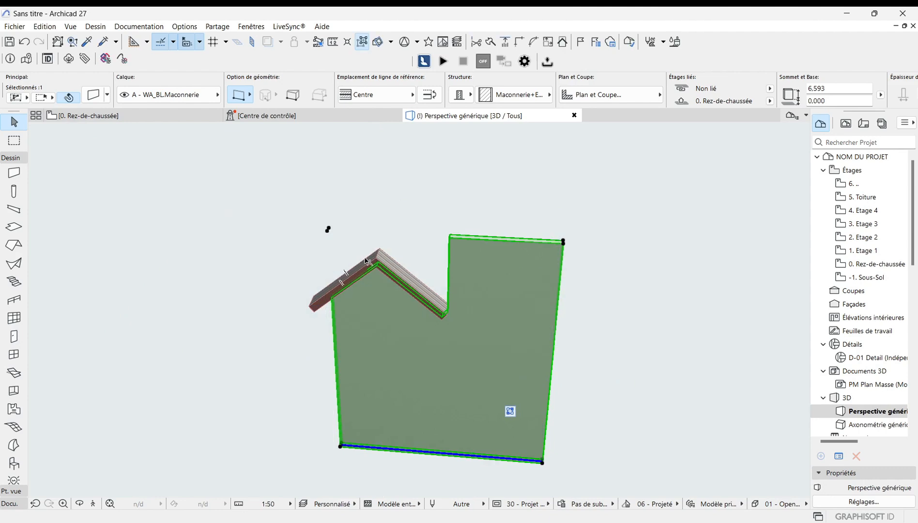
{"action": "left_click", "coordinate": [289, 346]}
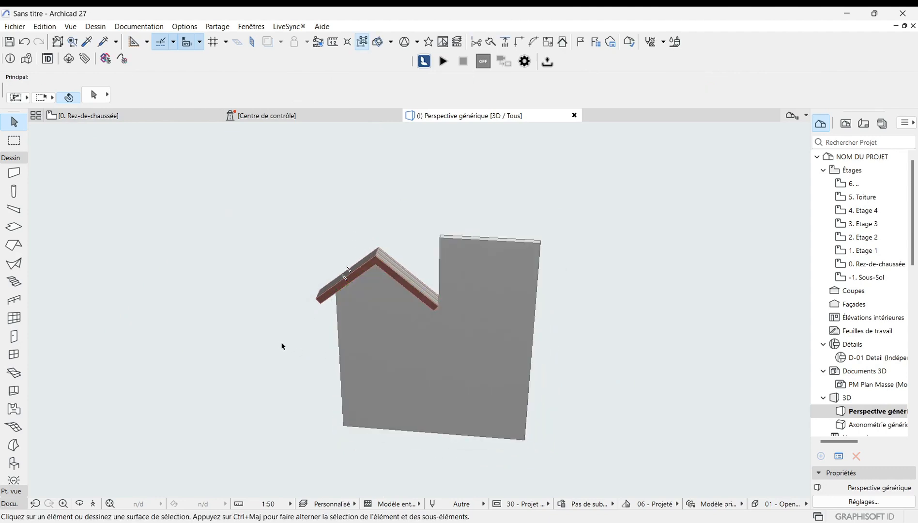
Step: Check the walls in the ground-floor plan, then inspect the extended wall again in 3D
{"action": "left_click", "coordinate": [107, 116]}
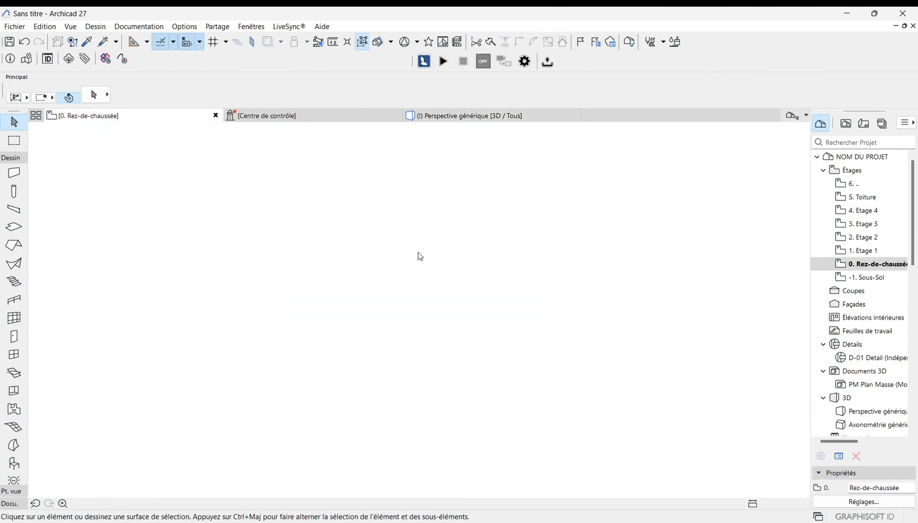
{"action": "scroll", "coordinate": [474, 342], "scroll_direction": "down", "scroll_amount": 3}
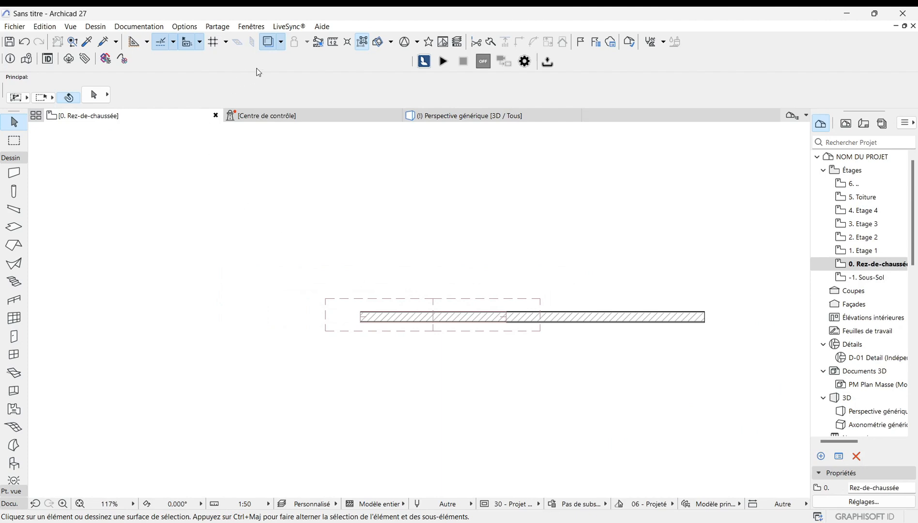
{"action": "left_click", "coordinate": [502, 115]}
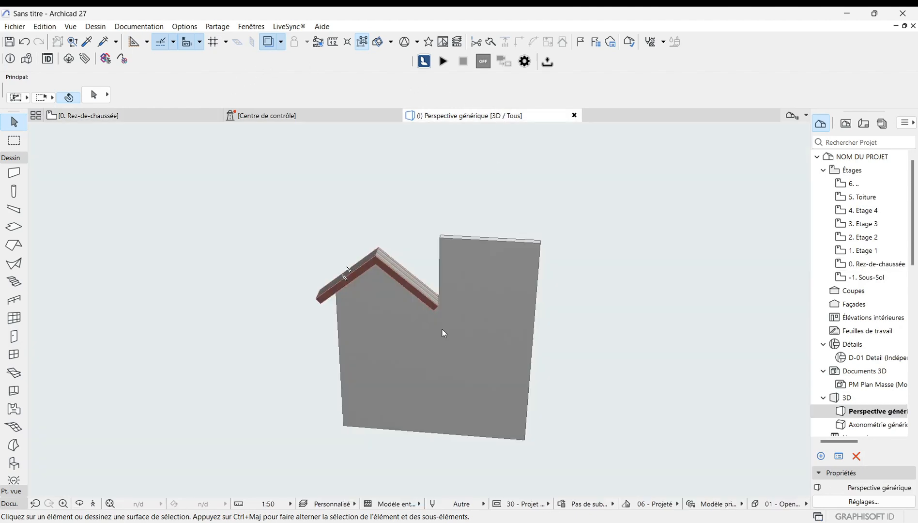
{"action": "scroll", "coordinate": [445, 327], "scroll_direction": "up", "scroll_amount": 2}
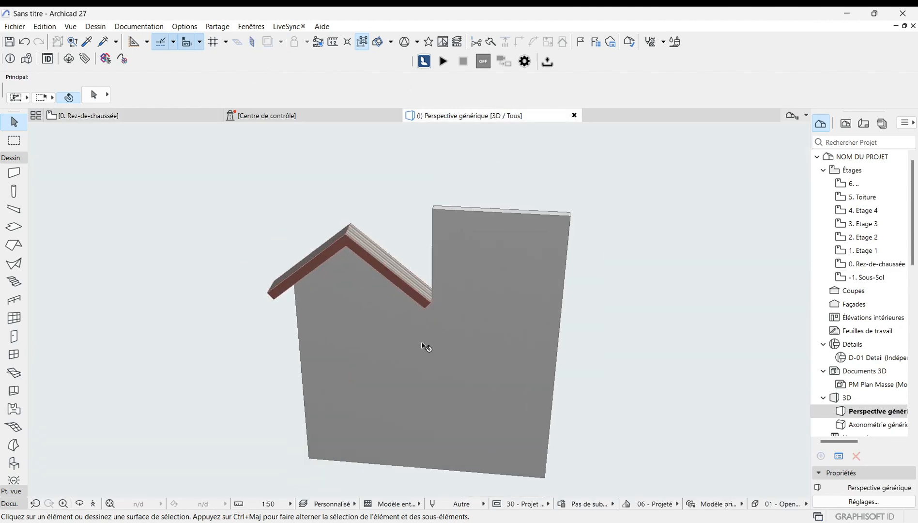
{"action": "scroll", "coordinate": [426, 347], "scroll_direction": "down", "scroll_amount": 1}
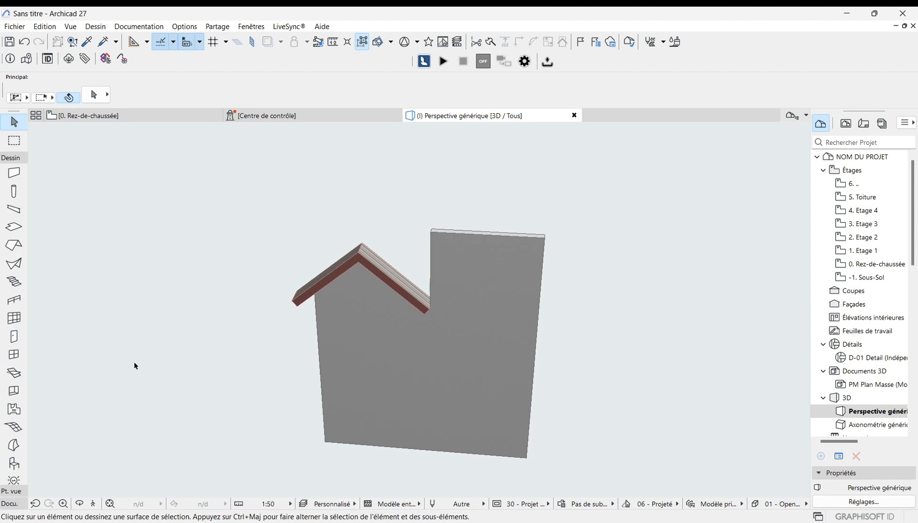
{"action": "scroll", "coordinate": [318, 242], "scroll_direction": "down", "scroll_amount": 1}
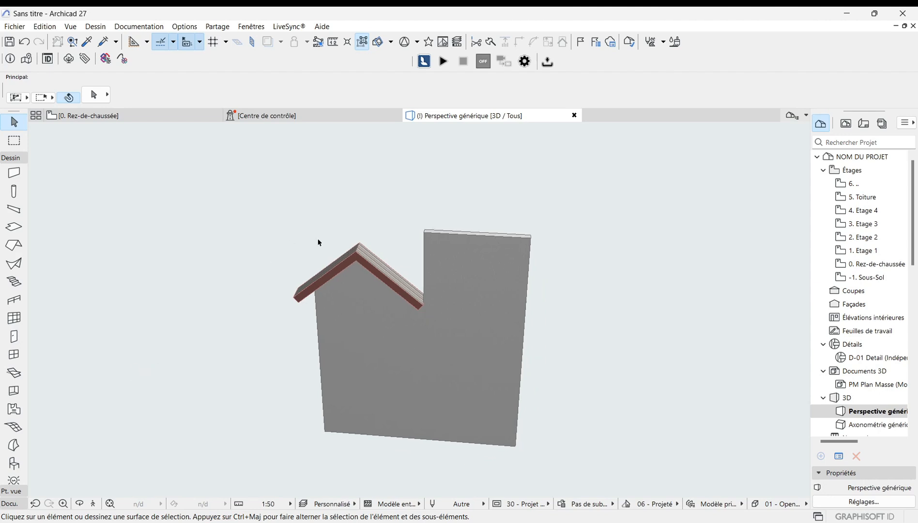
{"action": "scroll", "coordinate": [288, 273], "scroll_direction": "up", "scroll_amount": 2}
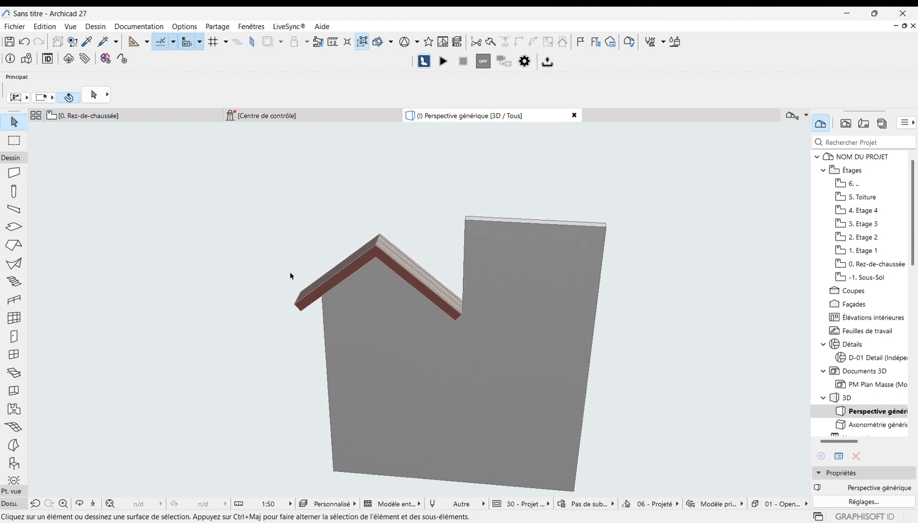
{"action": "scroll", "coordinate": [330, 269], "scroll_direction": "up", "scroll_amount": 1}
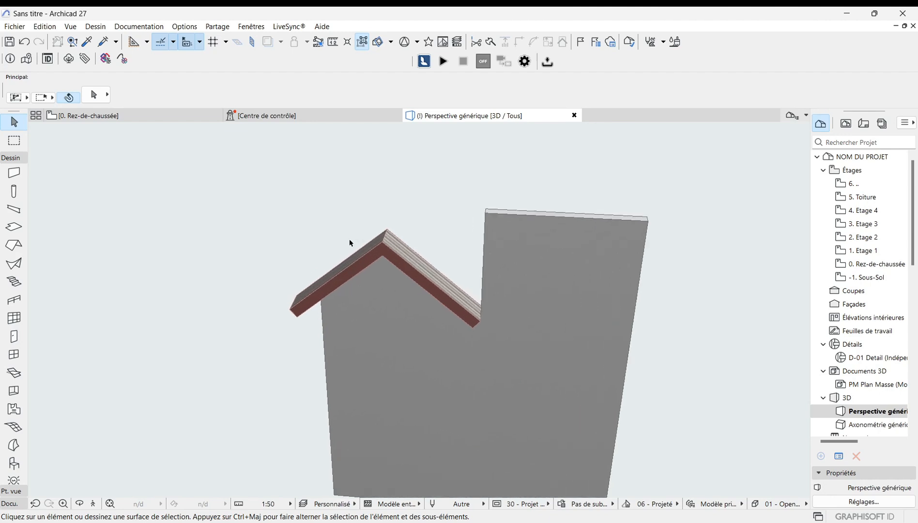
{"action": "scroll", "coordinate": [354, 242], "scroll_direction": "down", "scroll_amount": 1}
{"action": "scroll", "coordinate": [337, 375], "scroll_direction": "down", "scroll_amount": 1}
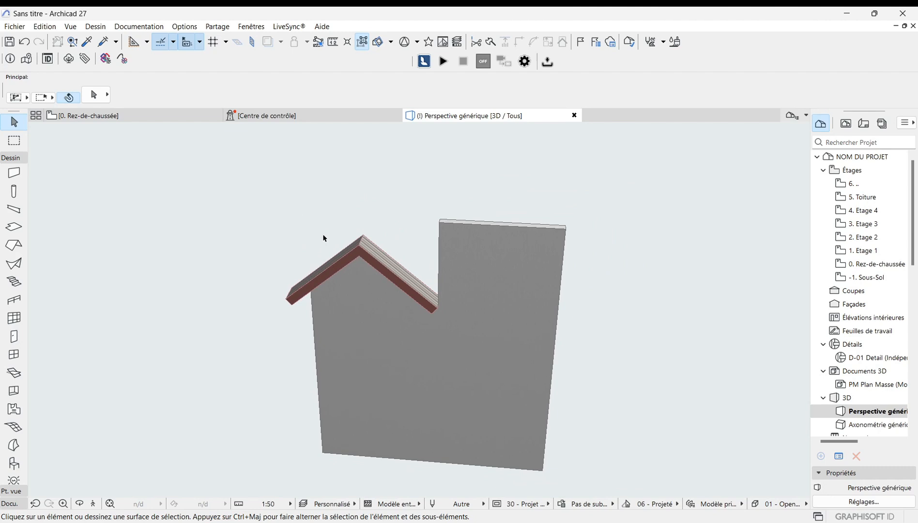
Step: Remove the wall's upward subtraction by Toit-20, inspect the full wall, and undo the removal
{"action": "left_click", "coordinate": [431, 387]}
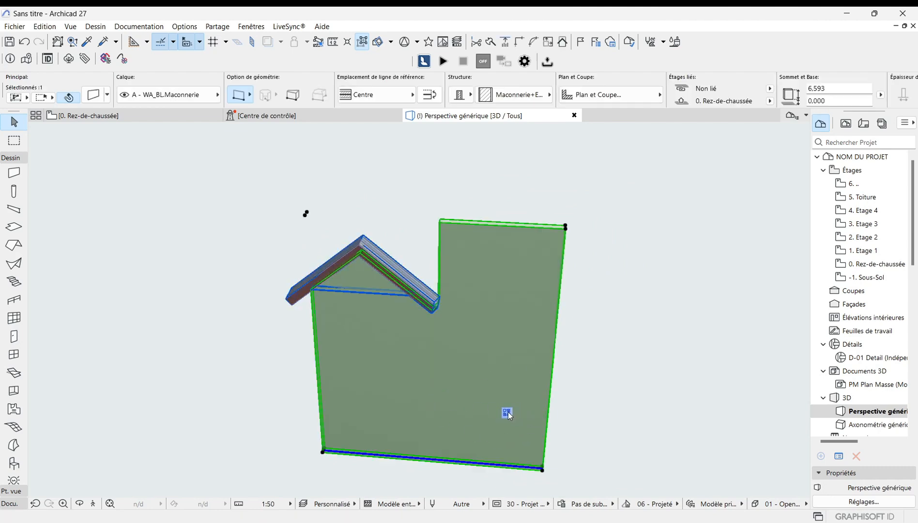
{"action": "mouse_move", "coordinate": [508, 414]}
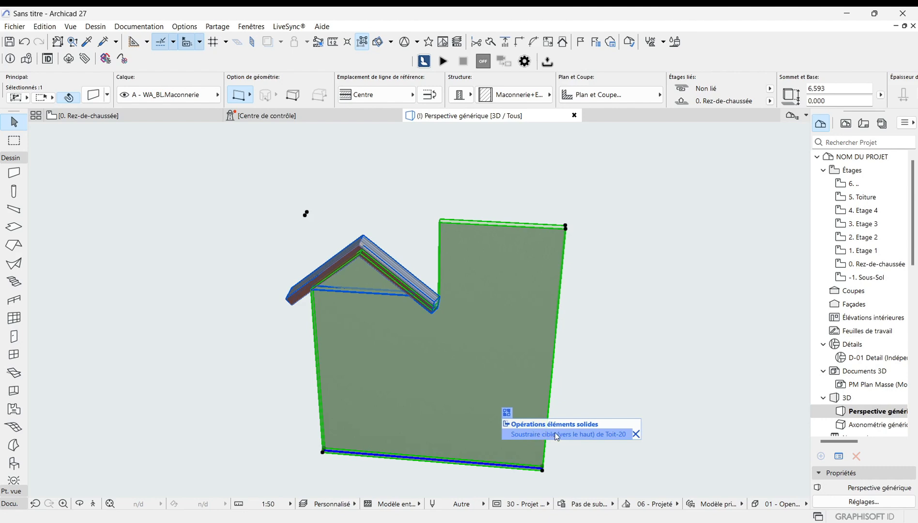
{"action": "left_click", "coordinate": [637, 434]}
{"action": "scroll", "coordinate": [481, 431], "scroll_direction": "down", "scroll_amount": 2}
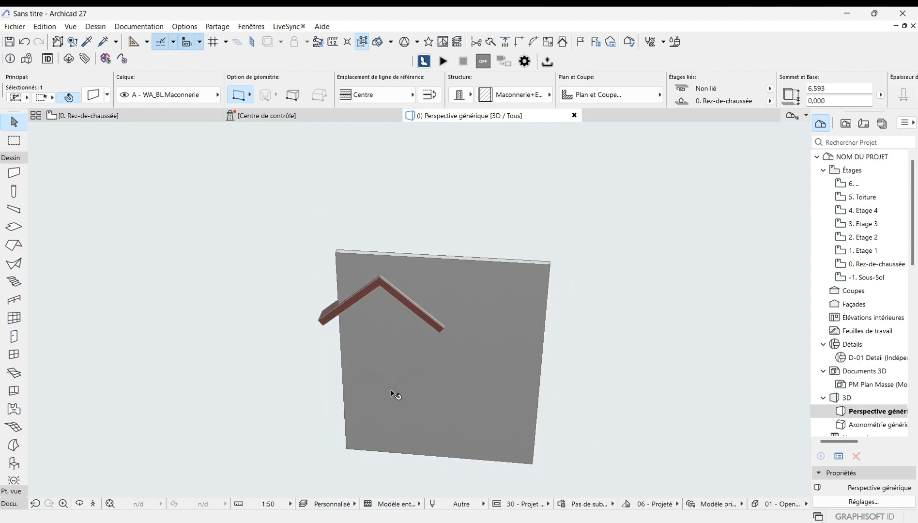
{"action": "scroll", "coordinate": [389, 241], "scroll_direction": "down", "scroll_amount": 1}
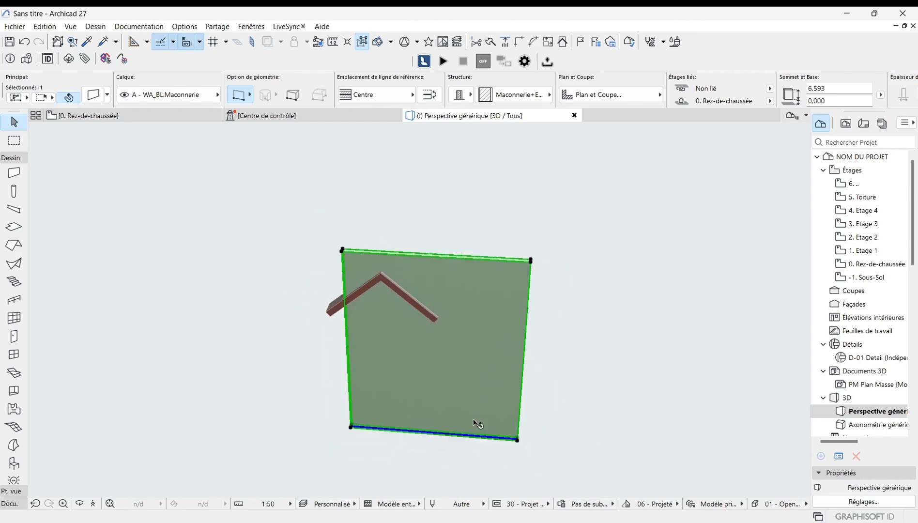
{"action": "scroll", "coordinate": [472, 425], "scroll_direction": "up", "scroll_amount": 2}
{"action": "scroll", "coordinate": [380, 336], "scroll_direction": "up", "scroll_amount": 1}
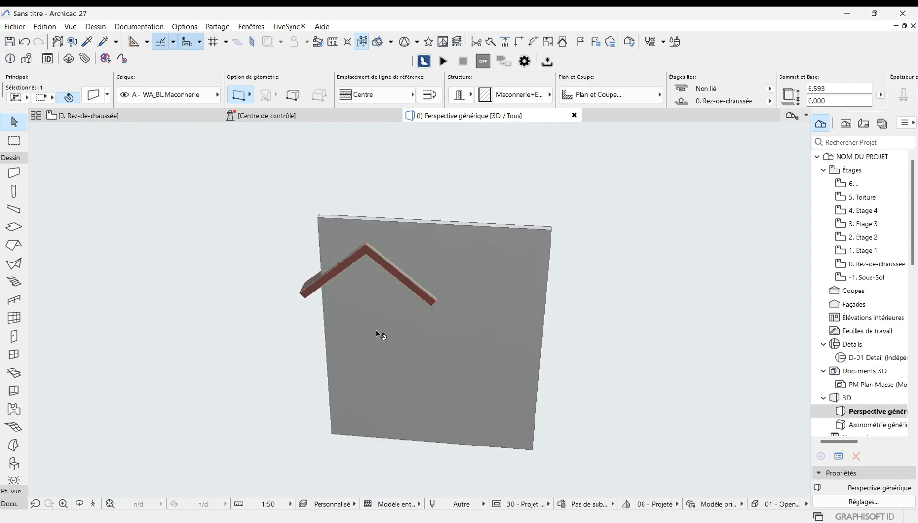
{"action": "scroll", "coordinate": [376, 331], "scroll_direction": "down", "scroll_amount": 1}
{"action": "left_click", "coordinate": [24, 41]}
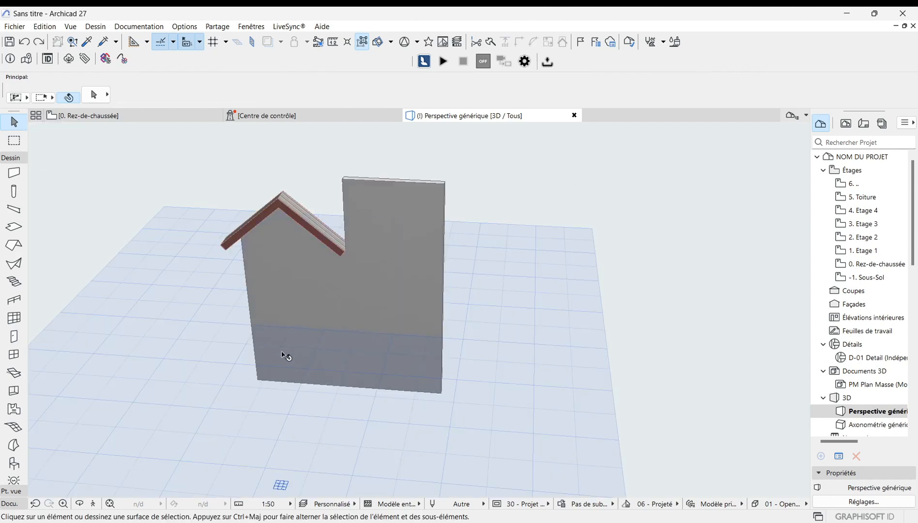
Step: Move the gable roof about 1.174 m horizontally so it sits centred on the wall
{"action": "scroll", "coordinate": [282, 353], "scroll_direction": "down", "scroll_amount": 1}
{"action": "scroll", "coordinate": [244, 161], "scroll_direction": "up", "scroll_amount": 1}
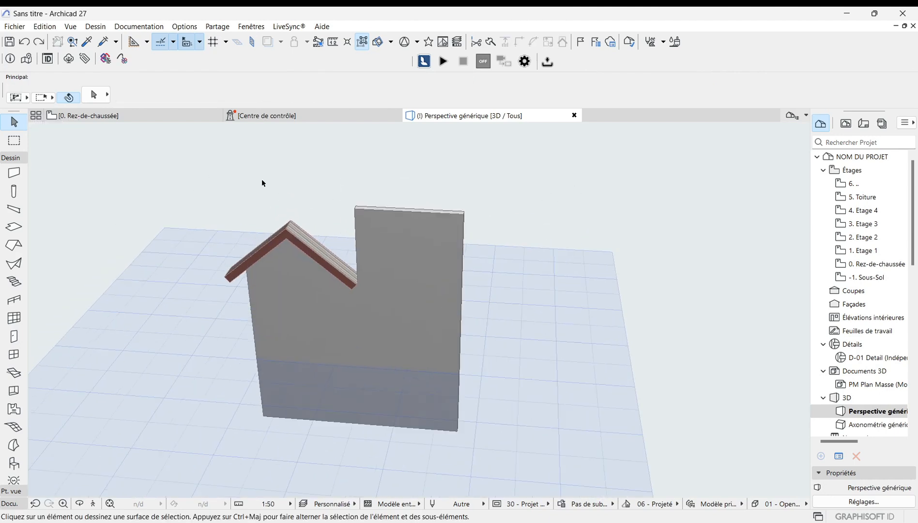
{"action": "scroll", "coordinate": [376, 225], "scroll_direction": "up", "scroll_amount": 2}
{"action": "scroll", "coordinate": [367, 339], "scroll_direction": "down", "scroll_amount": 1}
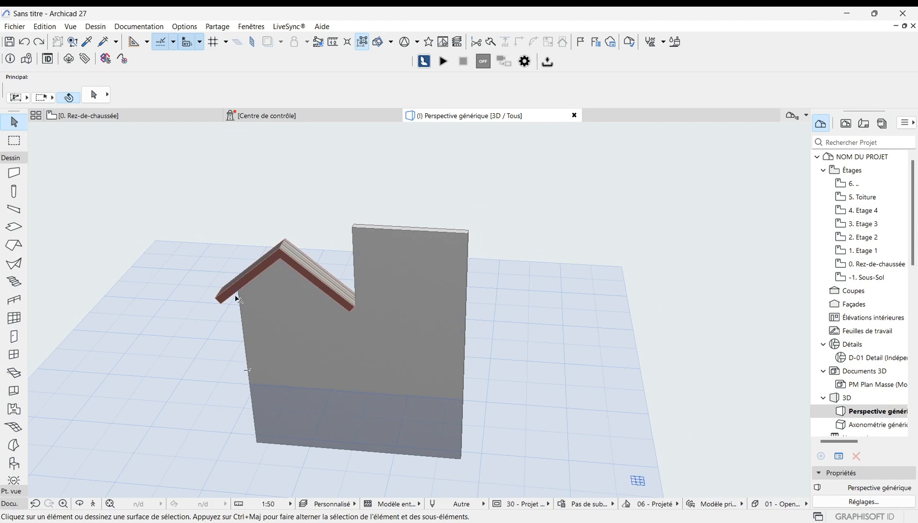
{"action": "scroll", "coordinate": [238, 298], "scroll_direction": "up", "scroll_amount": 2}
{"action": "scroll", "coordinate": [469, 289], "scroll_direction": "down", "scroll_amount": 2}
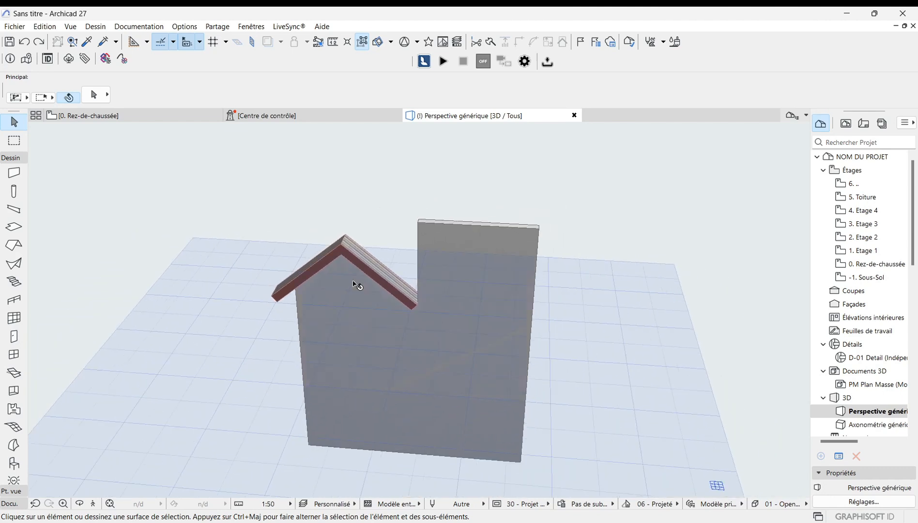
{"action": "left_click", "coordinate": [386, 295]}
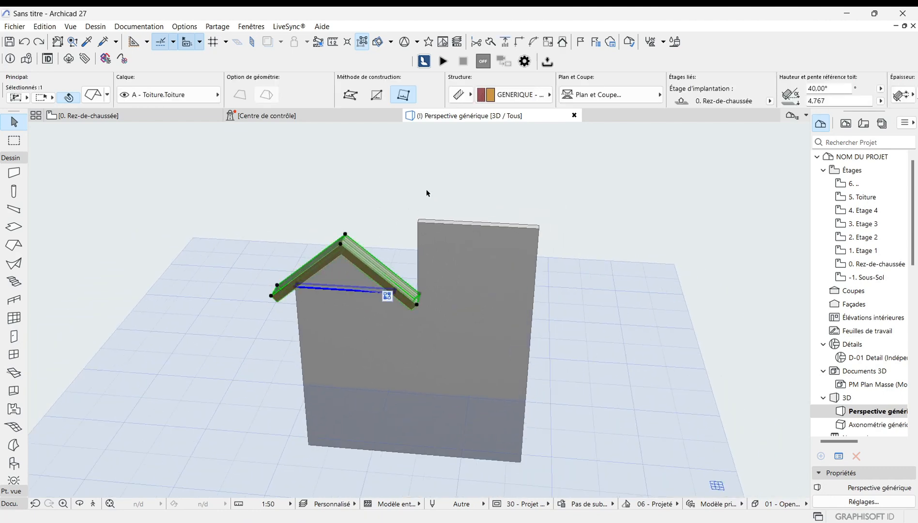
{"action": "key", "text": "ctrl+d"}
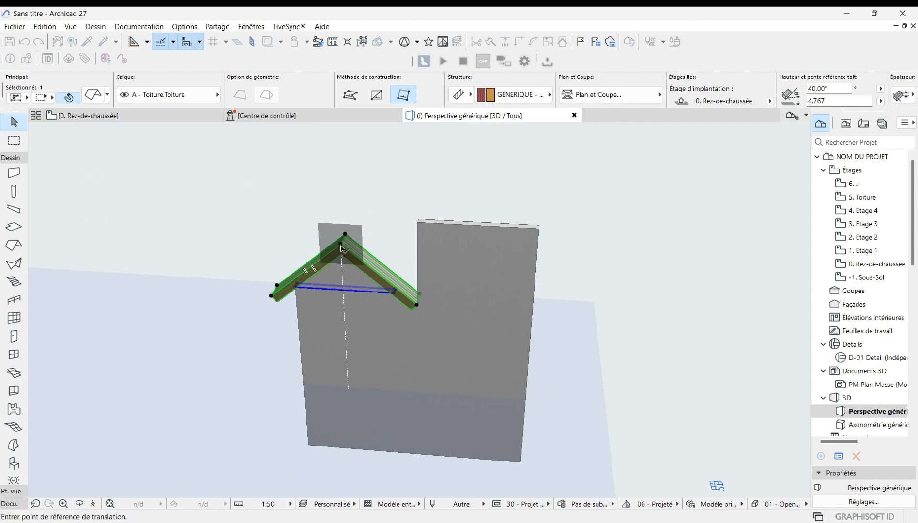
{"action": "left_click", "coordinate": [342, 244]}
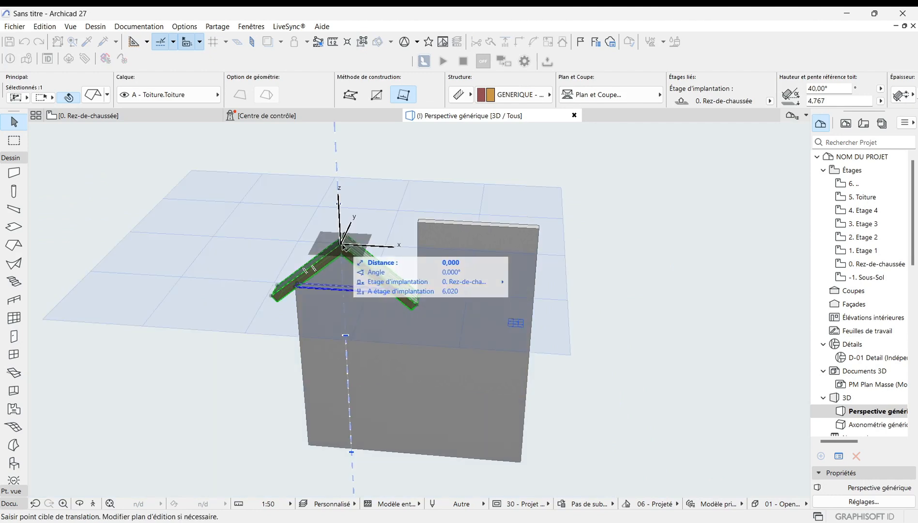
{"action": "left_click", "coordinate": [405, 248]}
Step: Inspect the wall and the repositioned gable roof from several zoom levels in 3D
{"action": "scroll", "coordinate": [506, 263], "scroll_direction": "down", "scroll_amount": 2}
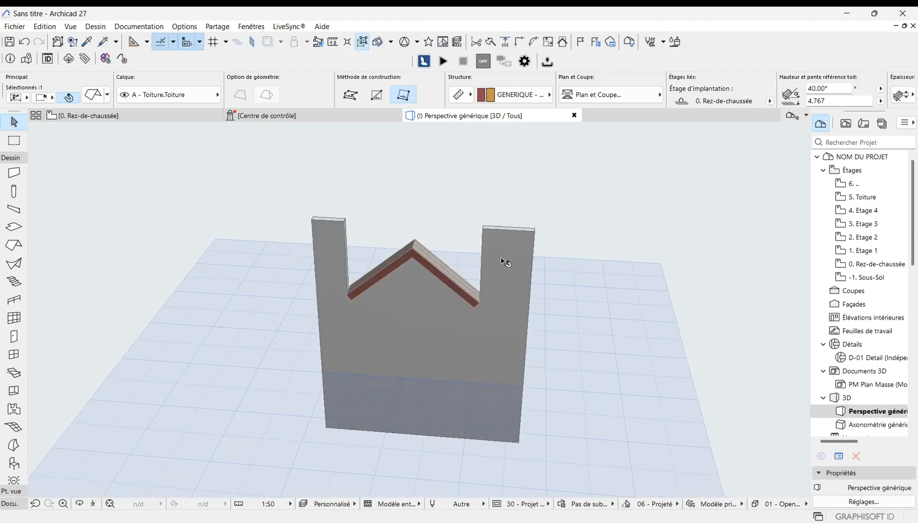
{"action": "scroll", "coordinate": [394, 292], "scroll_direction": "up", "scroll_amount": 2}
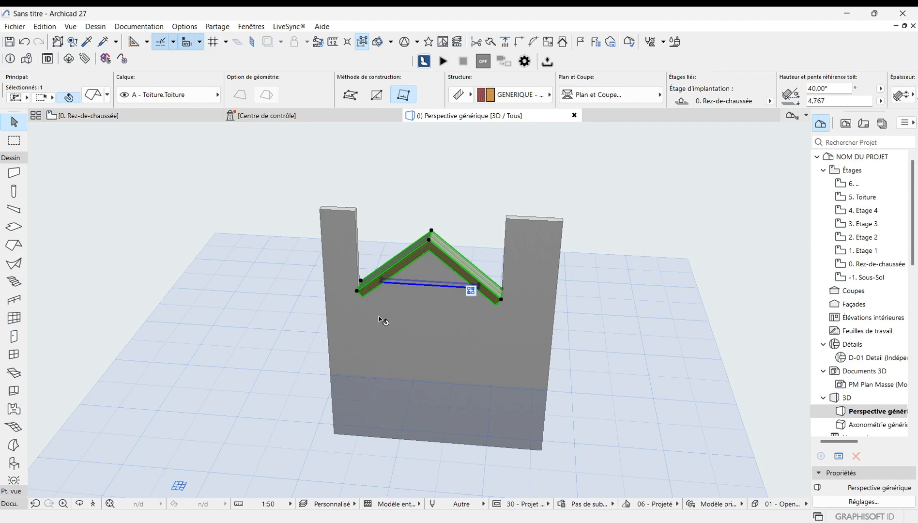
{"action": "scroll", "coordinate": [387, 310], "scroll_direction": "up", "scroll_amount": 2}
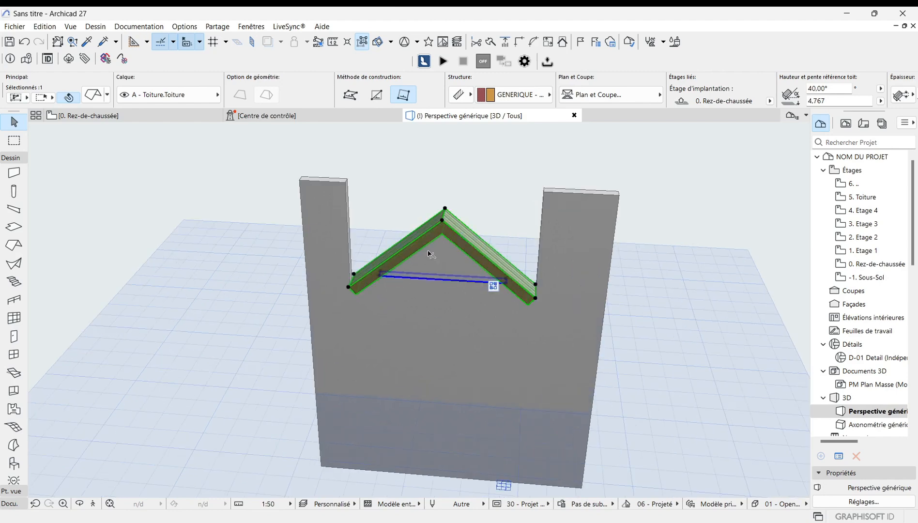
{"action": "scroll", "coordinate": [431, 324], "scroll_direction": "down", "scroll_amount": 2}
{"action": "scroll", "coordinate": [386, 300], "scroll_direction": "down", "scroll_amount": 2}
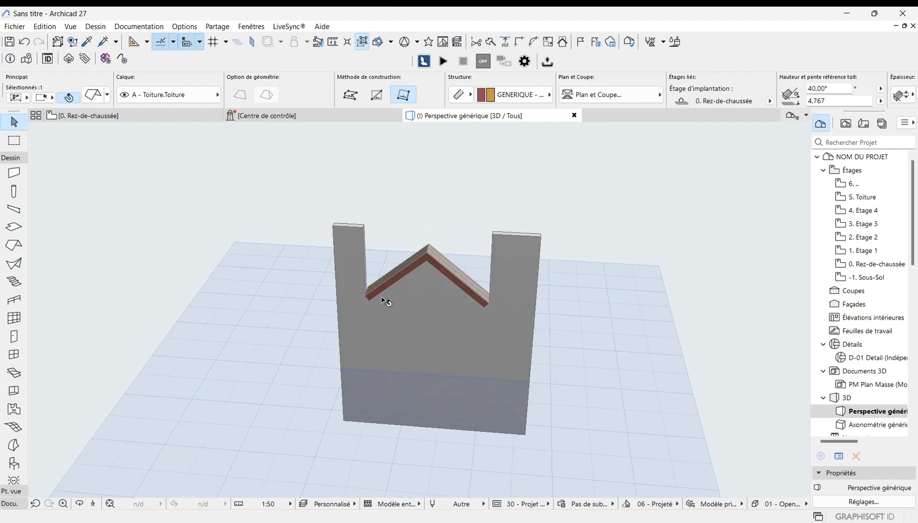
{"action": "left_click", "coordinate": [145, 231]}
{"action": "scroll", "coordinate": [349, 305], "scroll_direction": "down", "scroll_amount": 2}
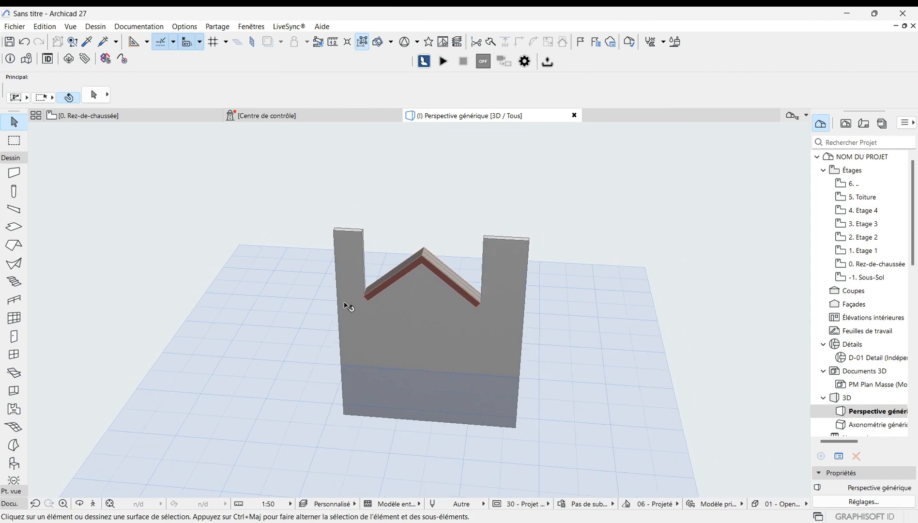
{"action": "scroll", "coordinate": [501, 221], "scroll_direction": "up", "scroll_amount": 4}
{"action": "scroll", "coordinate": [670, 211], "scroll_direction": "down", "scroll_amount": 2}
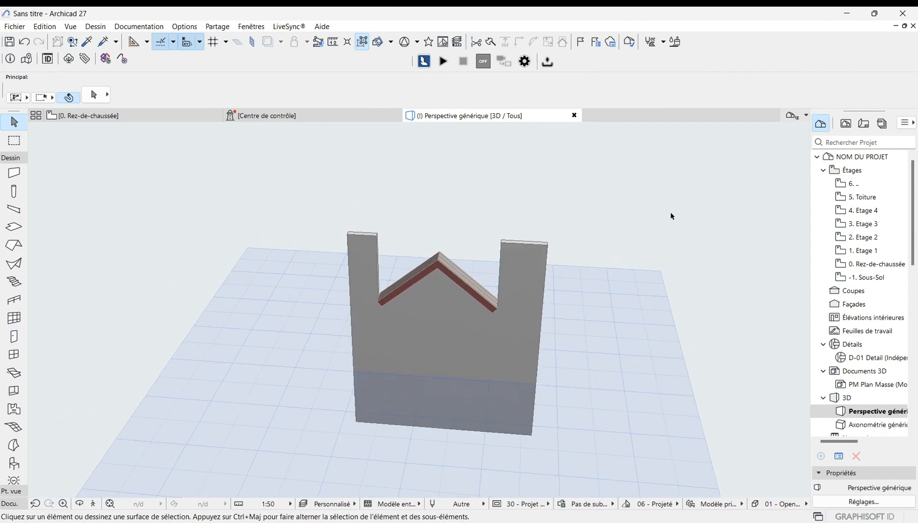
{"action": "scroll", "coordinate": [141, 246], "scroll_direction": "down", "scroll_amount": 1}
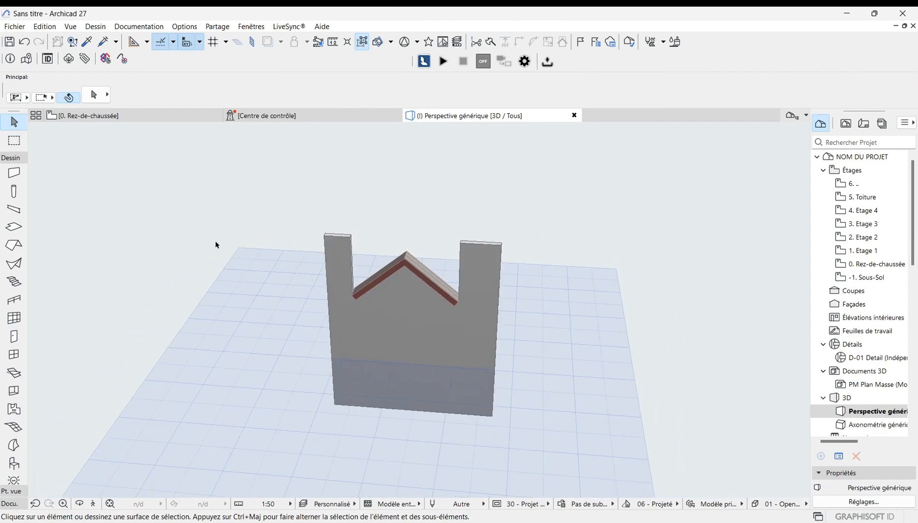
{"action": "scroll", "coordinate": [343, 305], "scroll_direction": "up", "scroll_amount": 2}
{"action": "scroll", "coordinate": [295, 318], "scroll_direction": "down", "scroll_amount": 2}
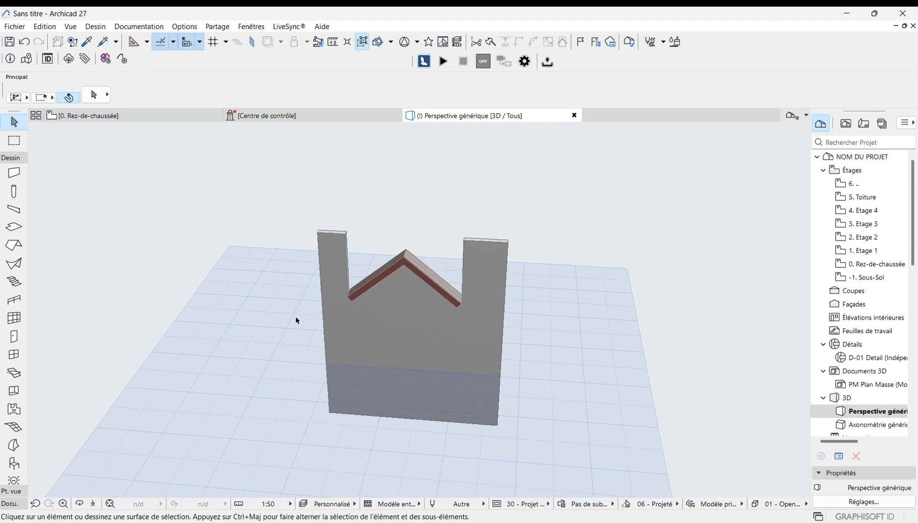
{"action": "scroll", "coordinate": [434, 330], "scroll_direction": "up", "scroll_amount": 2}
{"action": "scroll", "coordinate": [402, 327], "scroll_direction": "down", "scroll_amount": 1}
{"action": "scroll", "coordinate": [383, 254], "scroll_direction": "down", "scroll_amount": 1}
{"action": "scroll", "coordinate": [375, 315], "scroll_direction": "up", "scroll_amount": 1}
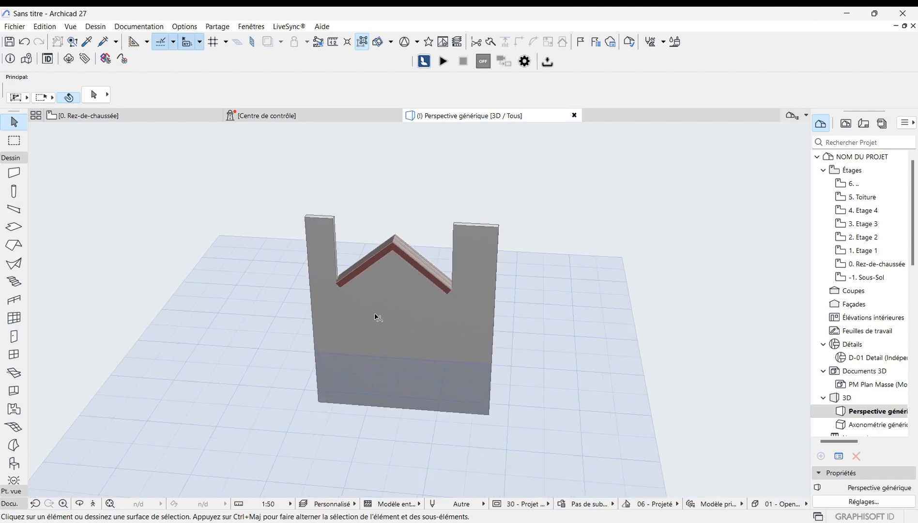
{"action": "scroll", "coordinate": [307, 288], "scroll_direction": "down", "scroll_amount": 1}
{"action": "scroll", "coordinate": [376, 315], "scroll_direction": "up", "scroll_amount": 1}
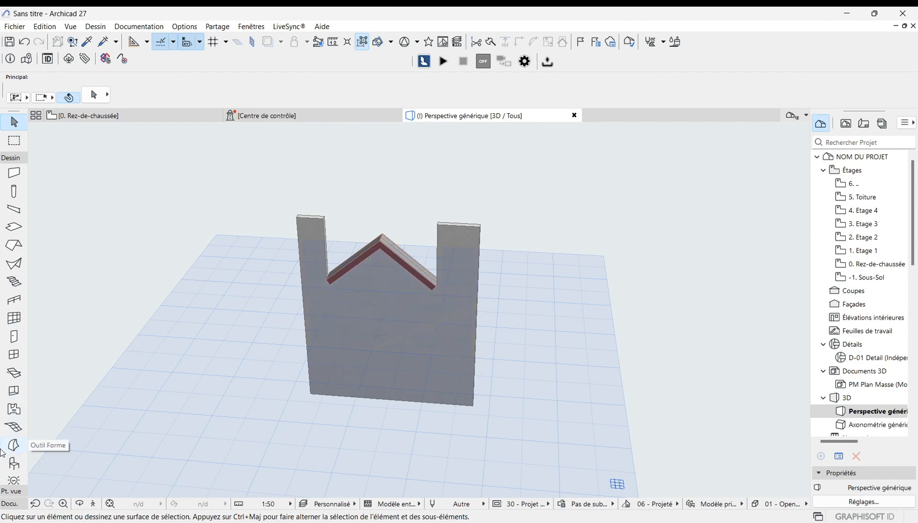
Step: Place a Texte 3D 27 object with the text LOGO on the wall's face in 3D
{"action": "left_click", "coordinate": [13, 463]}
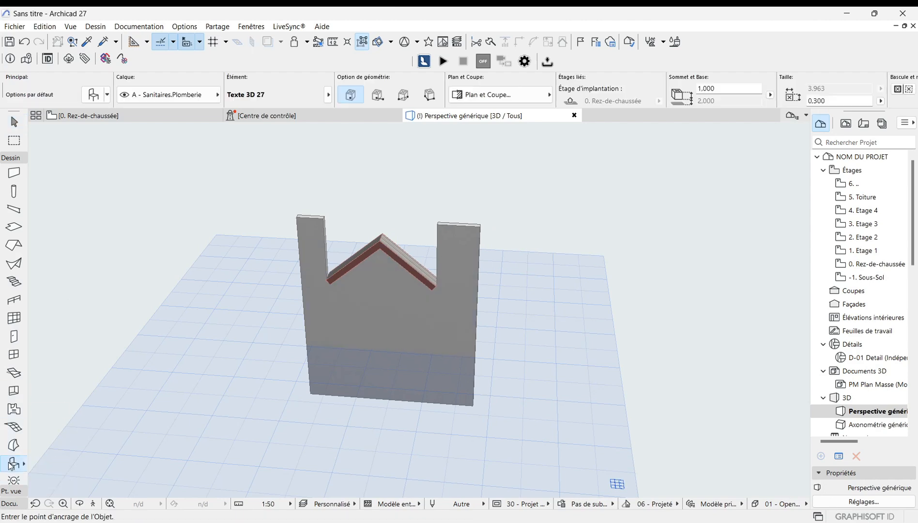
{"action": "double_click", "coordinate": [12, 464]}
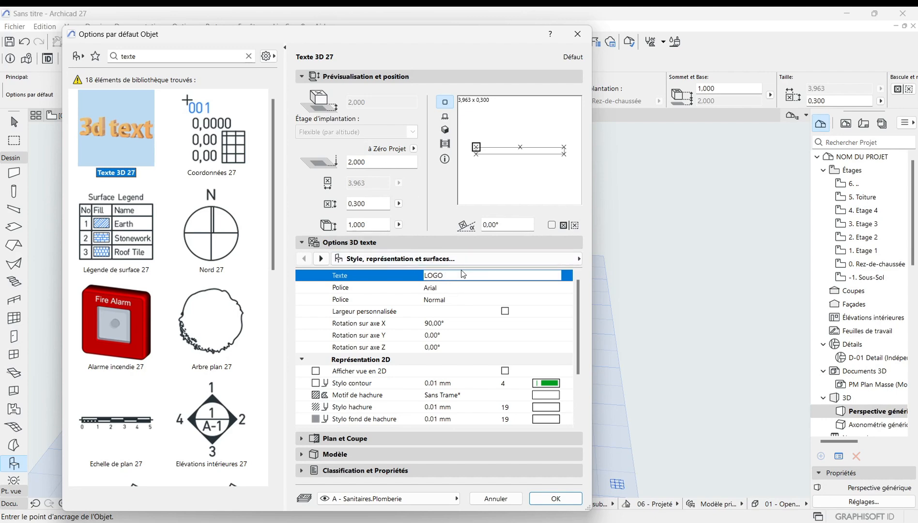
{"action": "left_click", "coordinate": [555, 499]}
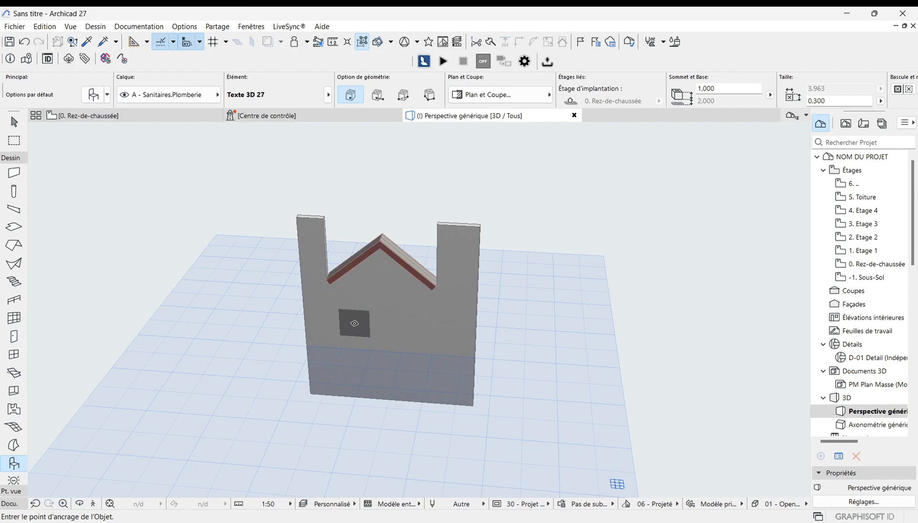
{"action": "left_click", "coordinate": [355, 324]}
{"action": "scroll", "coordinate": [368, 324], "scroll_direction": "up", "scroll_amount": 3}
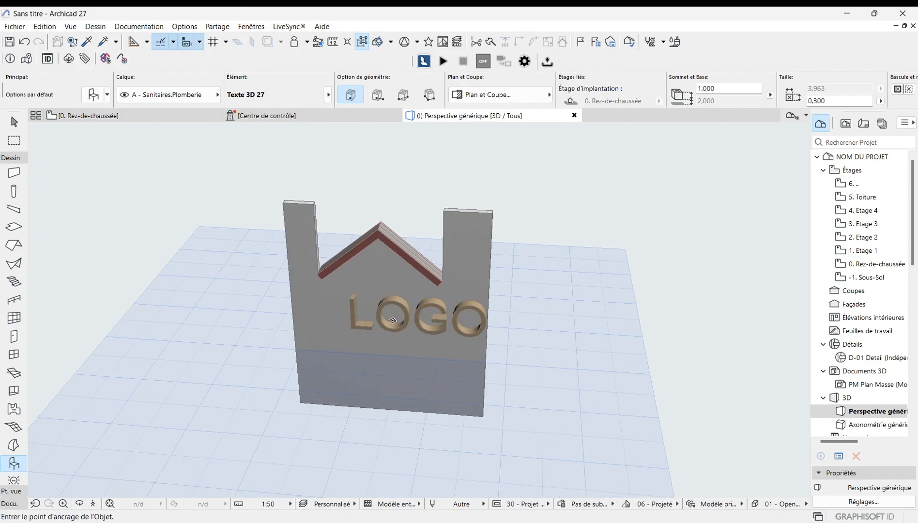
{"action": "scroll", "coordinate": [368, 324], "scroll_direction": "up", "scroll_amount": 4}
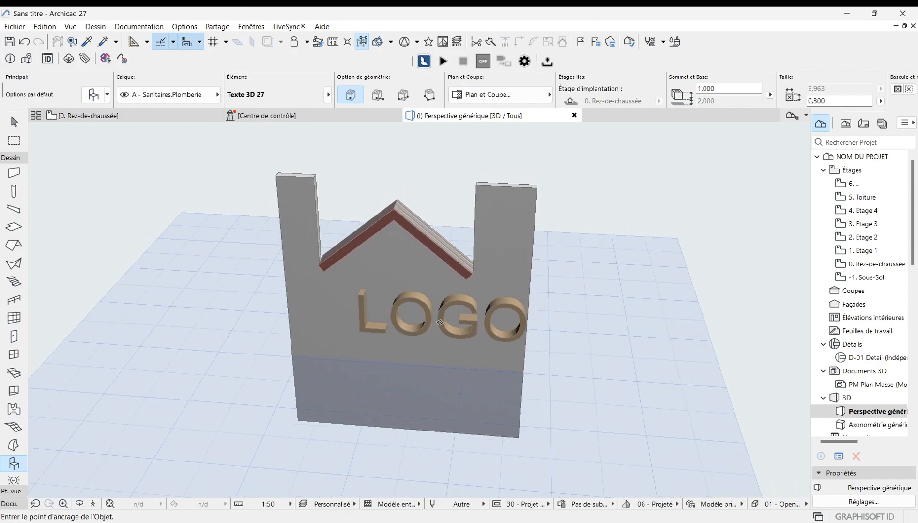
Step: In the ground-floor plan, move the 3D text object about 0.951 m left to centre it along the wall
{"action": "left_click", "coordinate": [125, 117]}
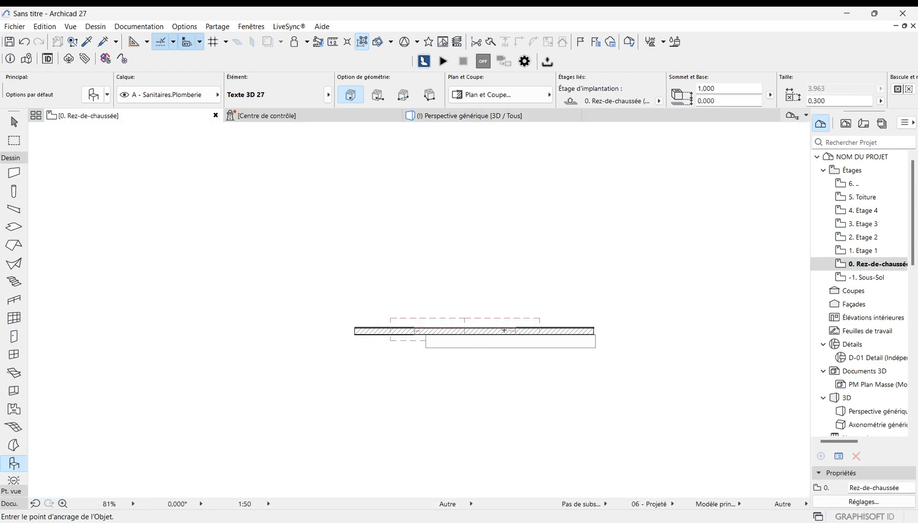
{"action": "scroll", "coordinate": [514, 330], "scroll_direction": "up", "scroll_amount": 3}
{"action": "key", "text": "Escape"}
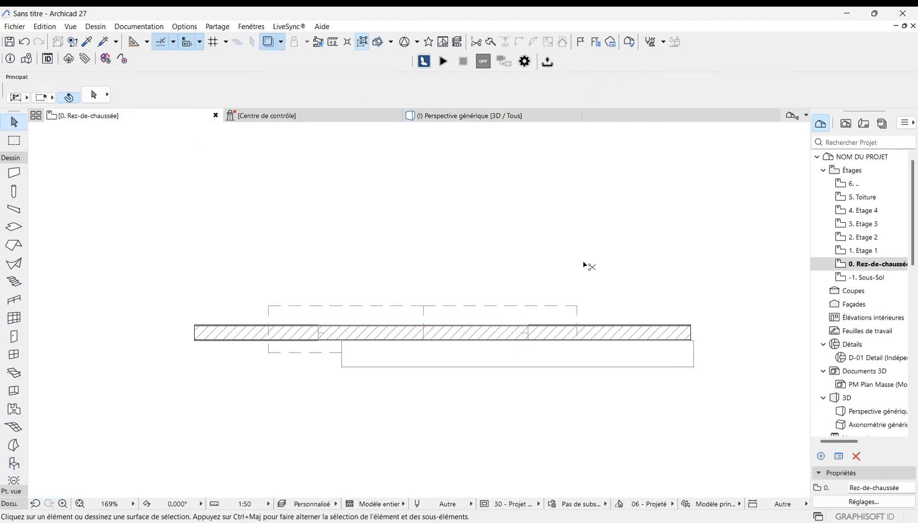
{"action": "left_click", "coordinate": [579, 367]}
{"action": "left_click", "coordinate": [694, 341]}
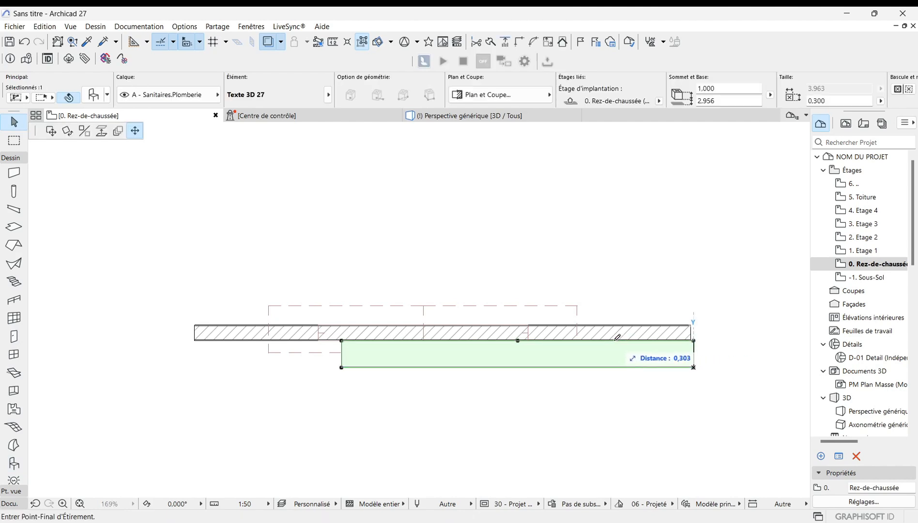
{"action": "key", "text": "Escape"}
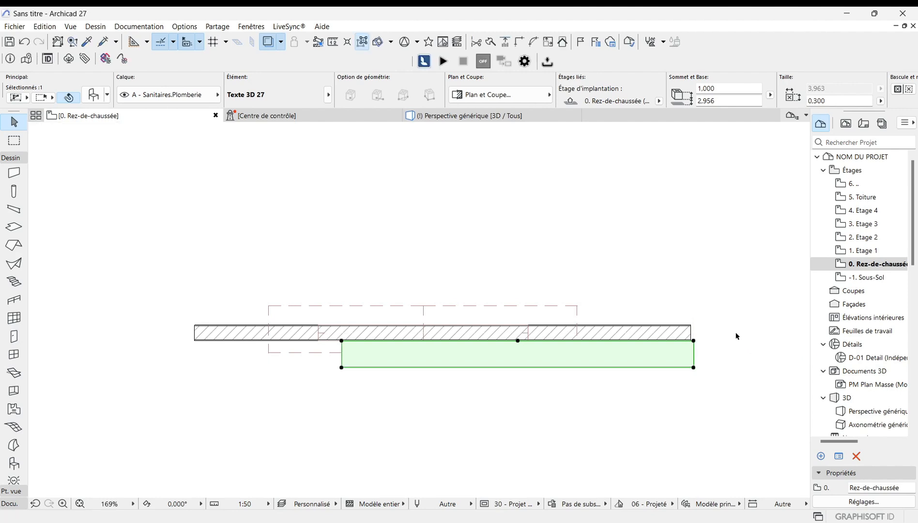
{"action": "key", "text": "ctrl+d"}
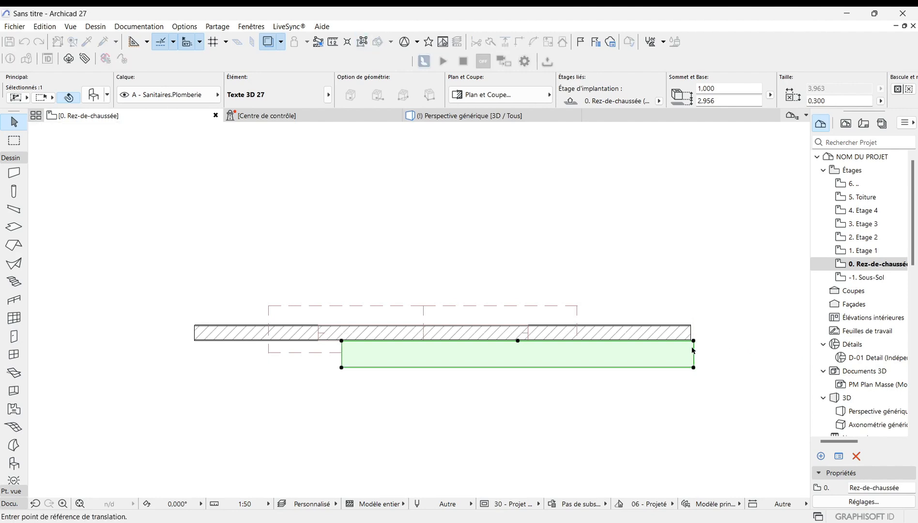
{"action": "left_click", "coordinate": [694, 341]}
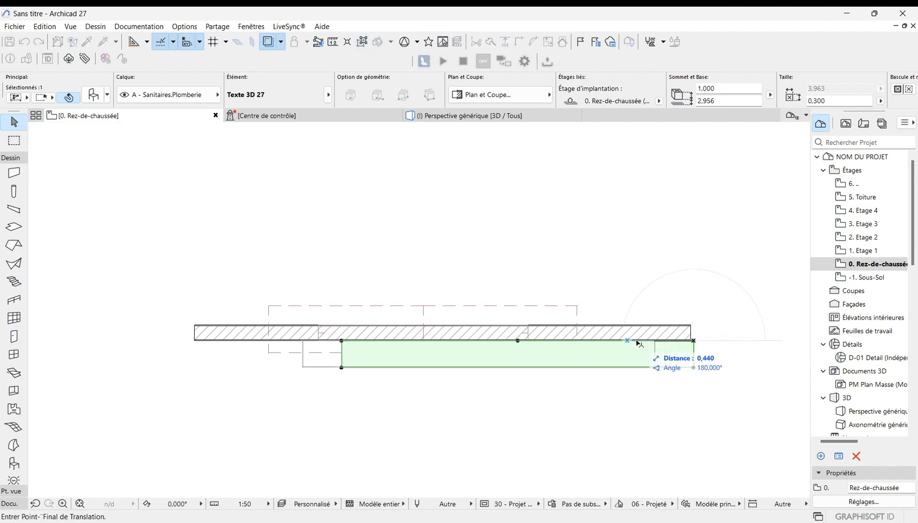
{"action": "left_click", "coordinate": [609, 341]}
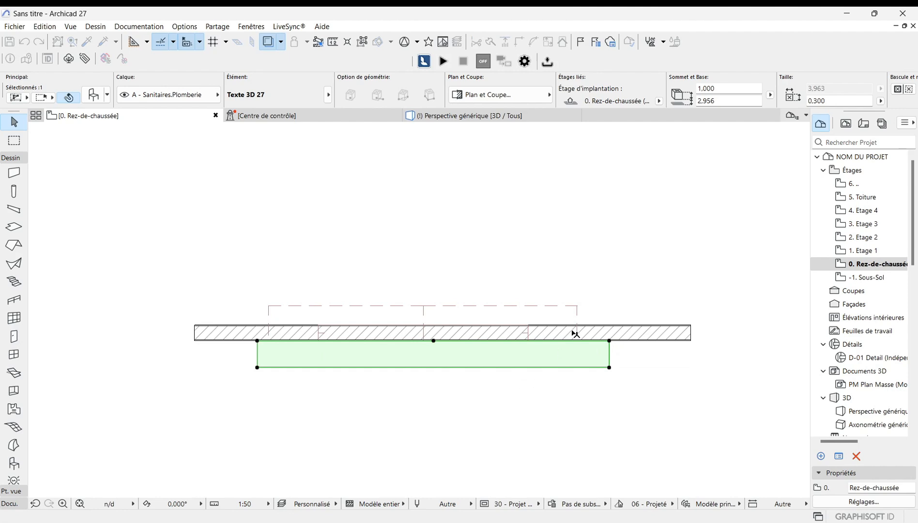
Step: Move the 3D text object 0,05 m perpendicular toward the wall
{"action": "scroll", "coordinate": [576, 335], "scroll_direction": "up", "scroll_amount": 3}
{"action": "left_click", "coordinate": [661, 377]}
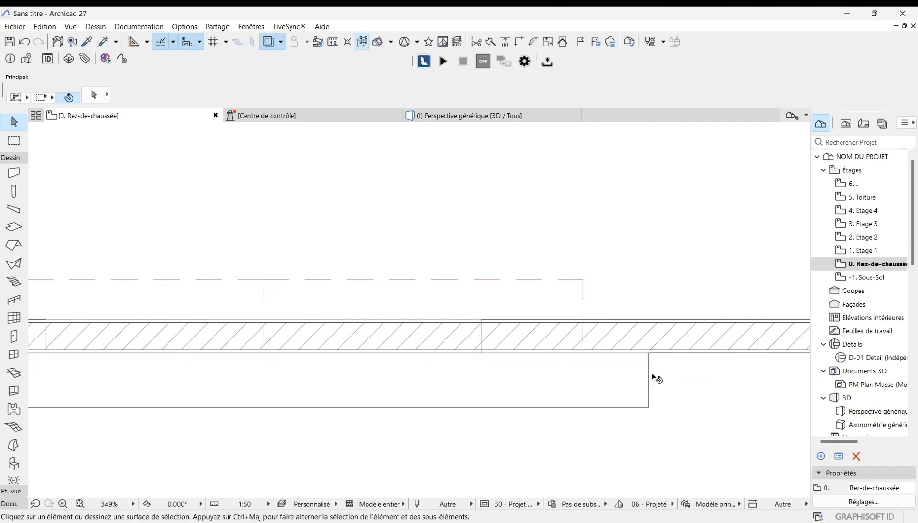
{"action": "left_click", "coordinate": [640, 380]}
{"action": "key", "text": "ctrl+d"}
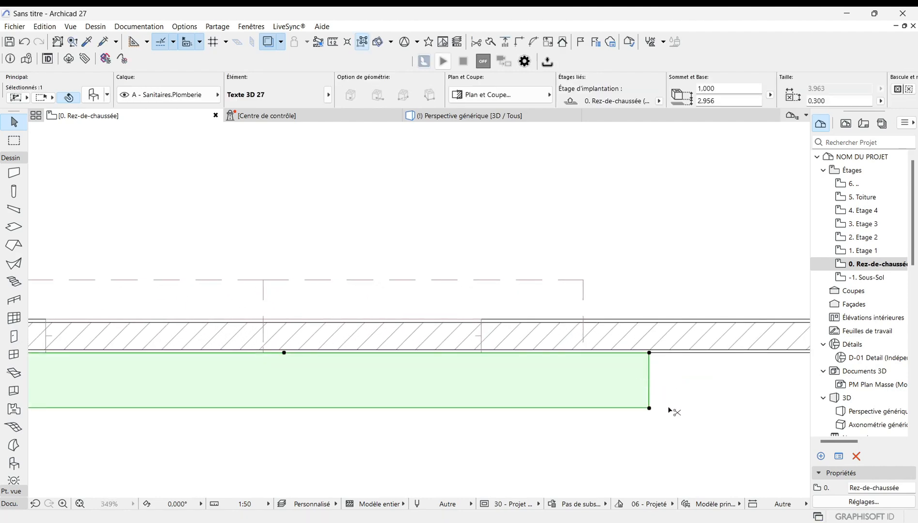
{"action": "left_click", "coordinate": [649, 353]}
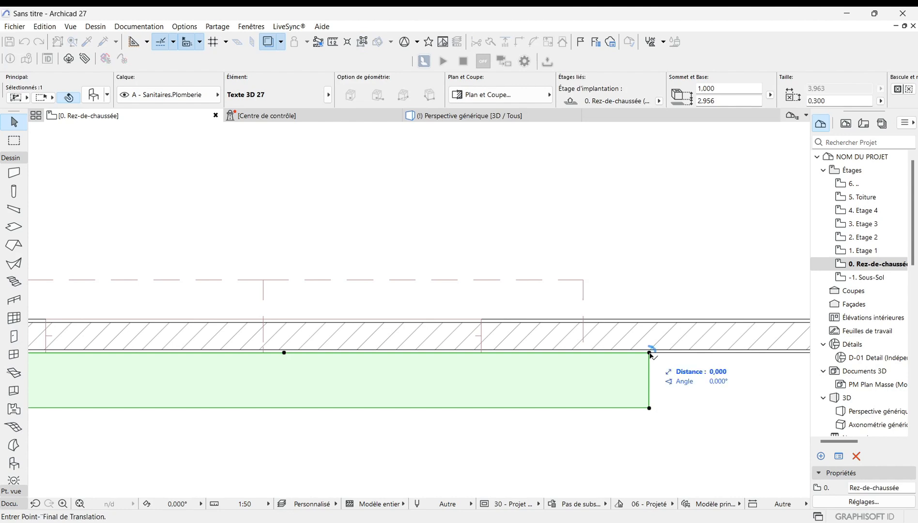
{"action": "type", "text": "0"}
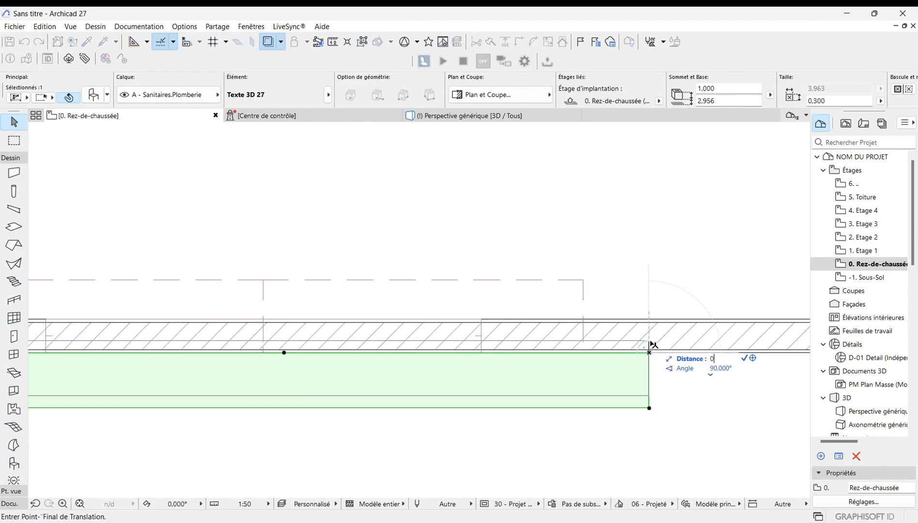
{"action": "type", "text": ",05"}
{"action": "key", "text": "Return"}
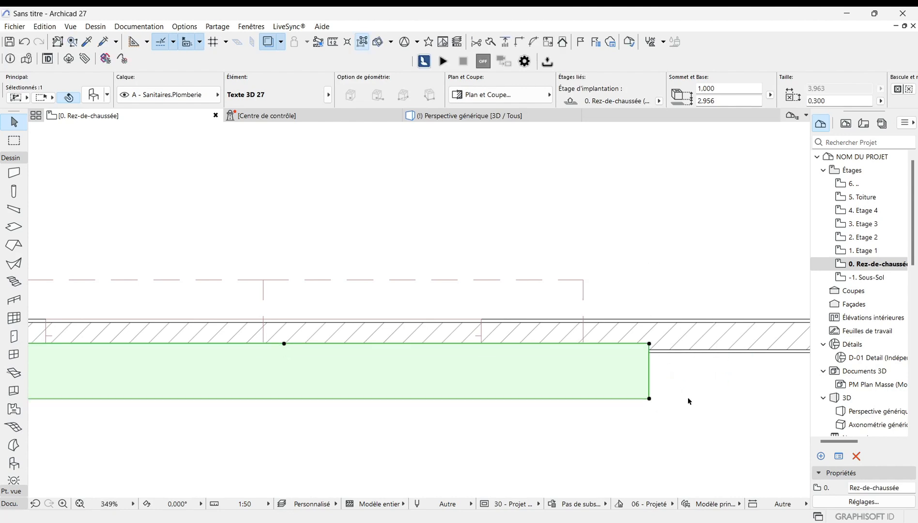
Step: Return to the 3D view to check the LOGO text on the wall
{"action": "scroll", "coordinate": [688, 400], "scroll_direction": "down", "scroll_amount": 2}
{"action": "scroll", "coordinate": [685, 398], "scroll_direction": "down", "scroll_amount": 2}
{"action": "left_click", "coordinate": [297, 311]}
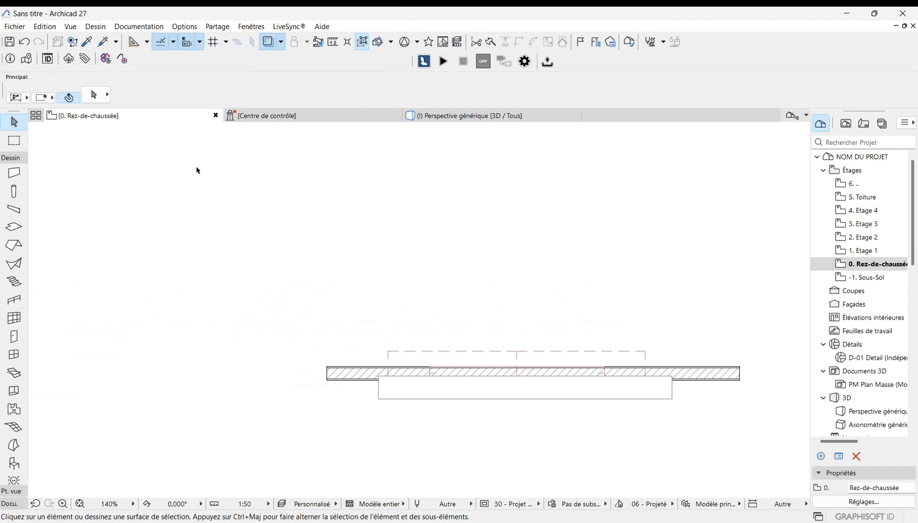
{"action": "left_click", "coordinate": [446, 116]}
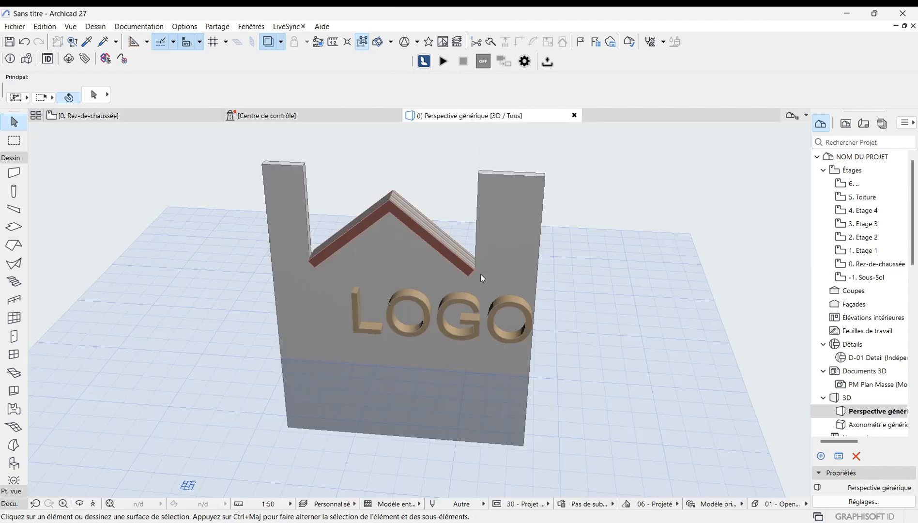
Step: Select the wall together with the 3D text and open Solid Element Operations, adding them as targets
{"action": "scroll", "coordinate": [386, 321], "scroll_direction": "up", "scroll_amount": 4}
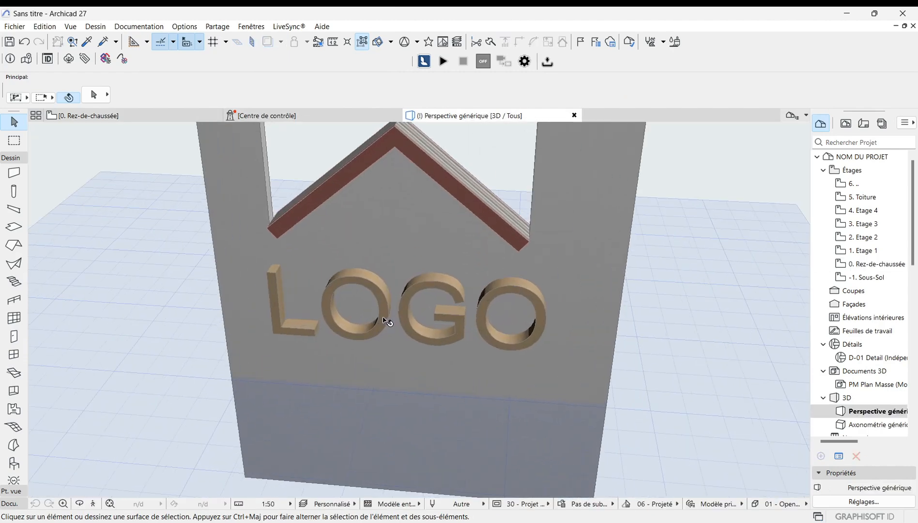
{"action": "scroll", "coordinate": [490, 305], "scroll_direction": "up", "scroll_amount": 2}
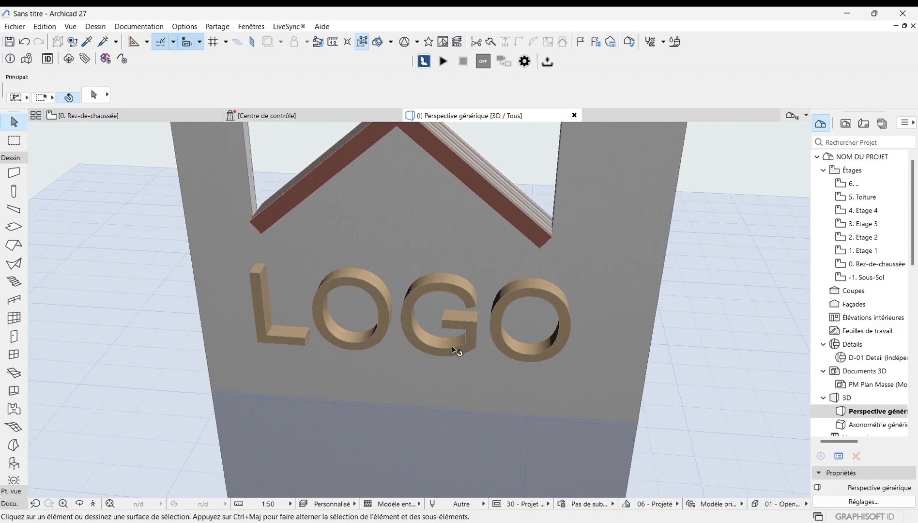
{"action": "scroll", "coordinate": [455, 349], "scroll_direction": "down", "scroll_amount": 3}
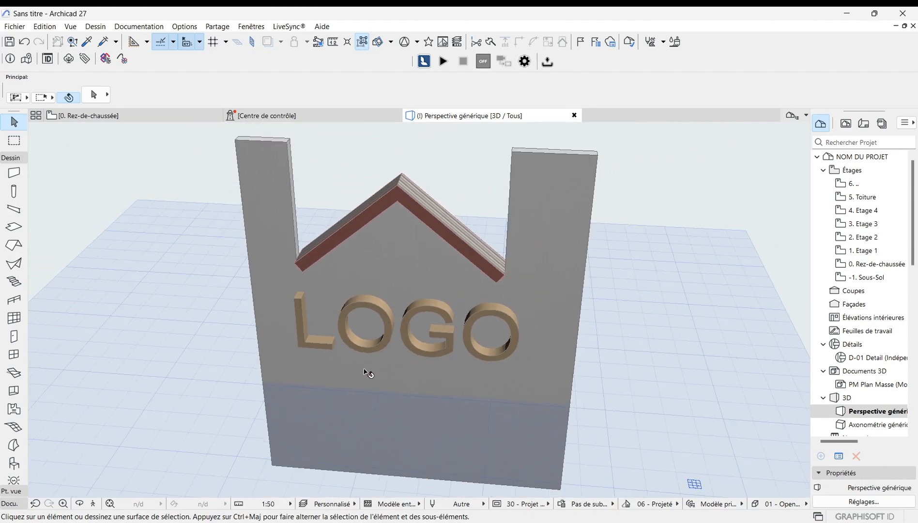
{"action": "scroll", "coordinate": [366, 373], "scroll_direction": "down", "scroll_amount": 1}
{"action": "left_click", "coordinate": [526, 318]}
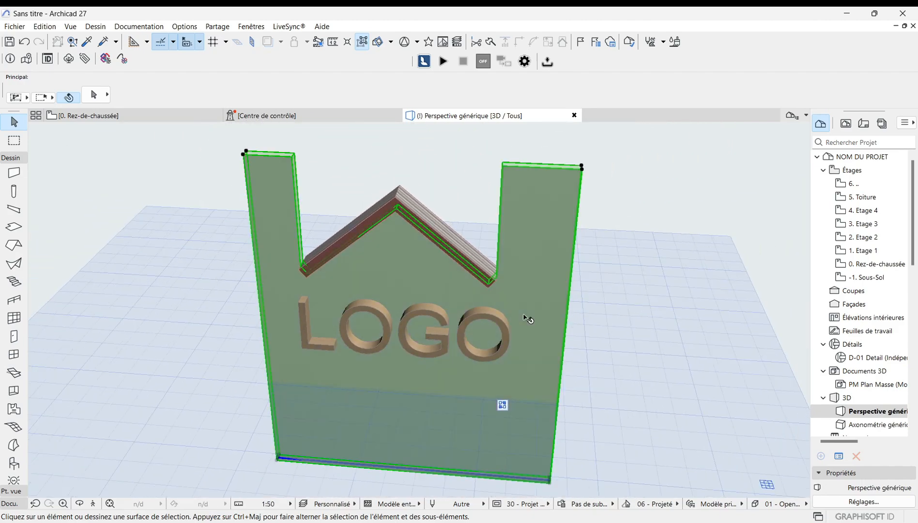
{"action": "left_click", "coordinate": [409, 346], "text": "shift"}
{"action": "right_click", "coordinate": [619, 333]}
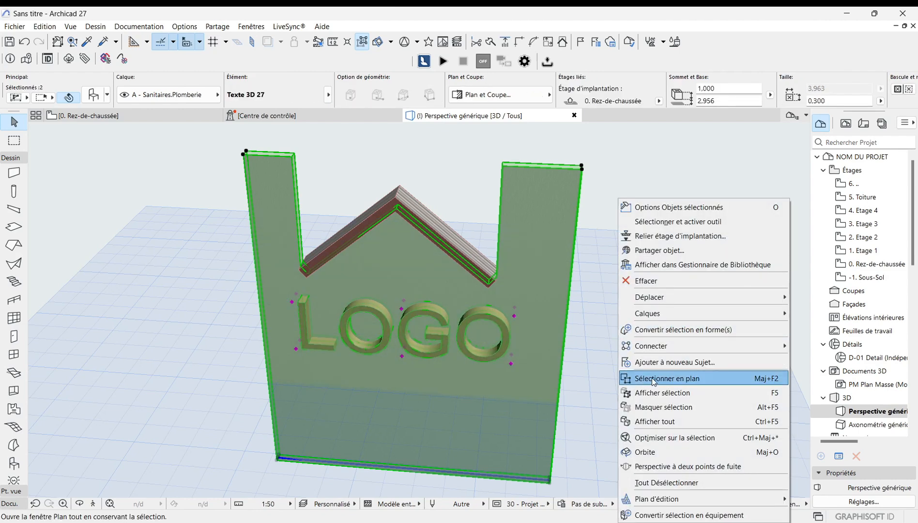
{"action": "mouse_move", "coordinate": [672, 349]}
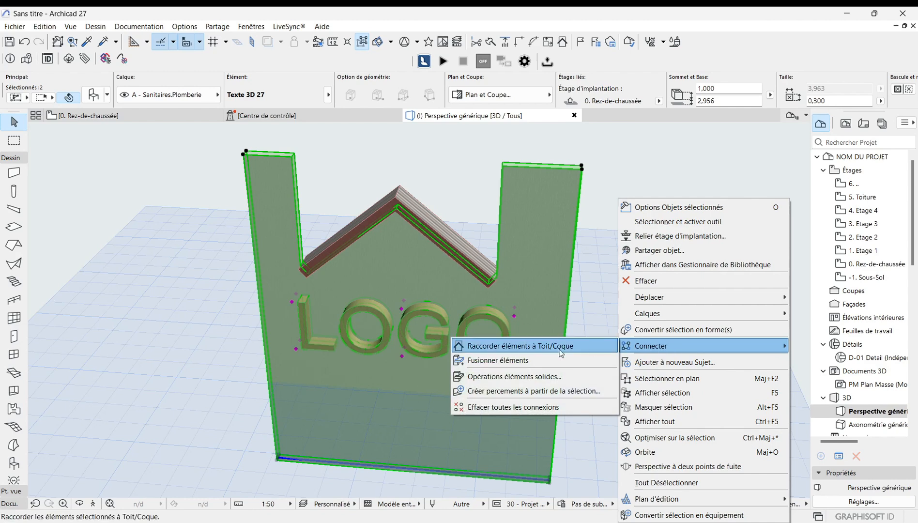
{"action": "left_click", "coordinate": [501, 377]}
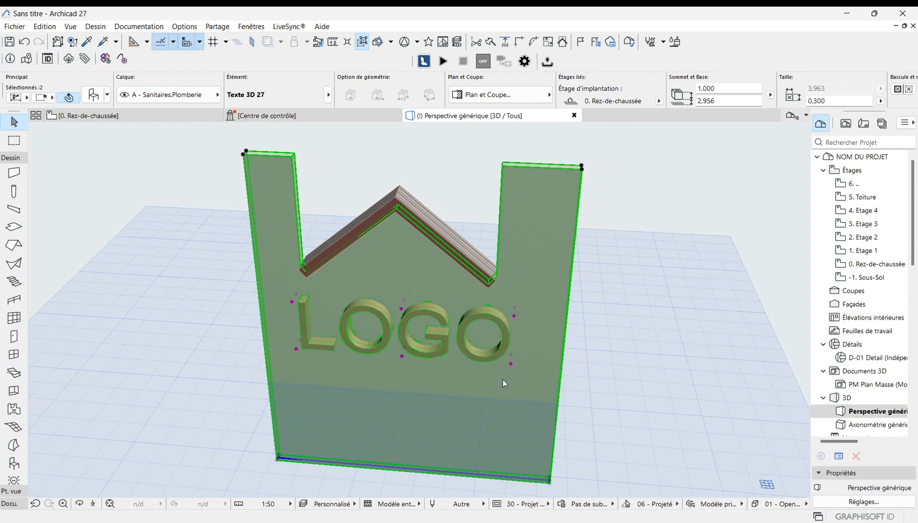
{"action": "left_click", "coordinate": [737, 191]}
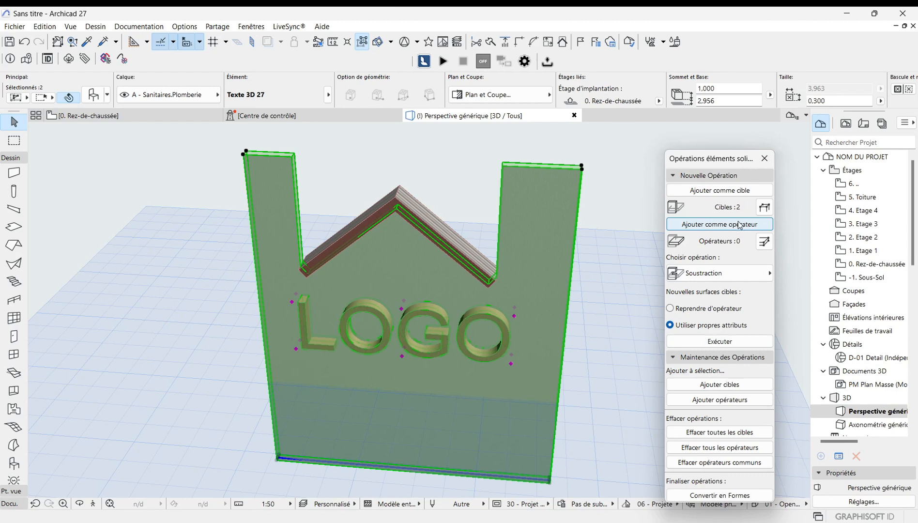
{"action": "left_click", "coordinate": [615, 185]}
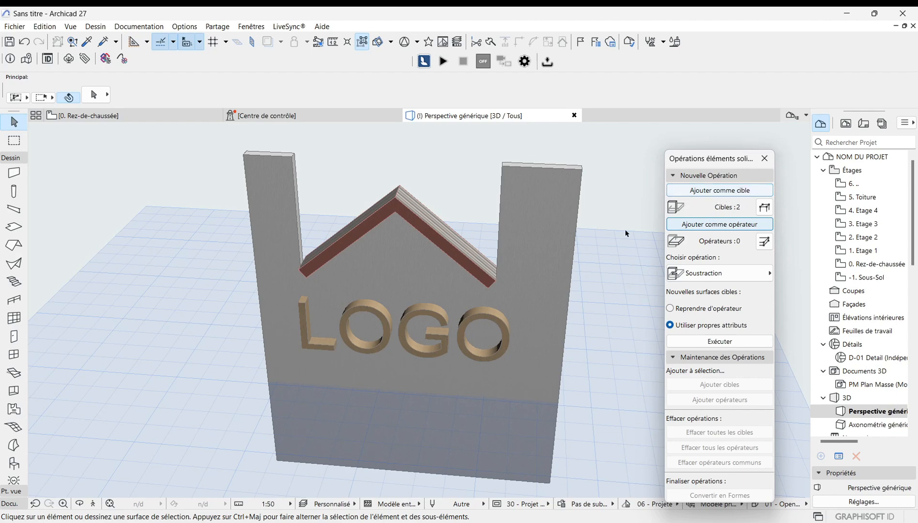
Step: Set only the wall as the target of the solid element operation
{"action": "left_click", "coordinate": [549, 282]}
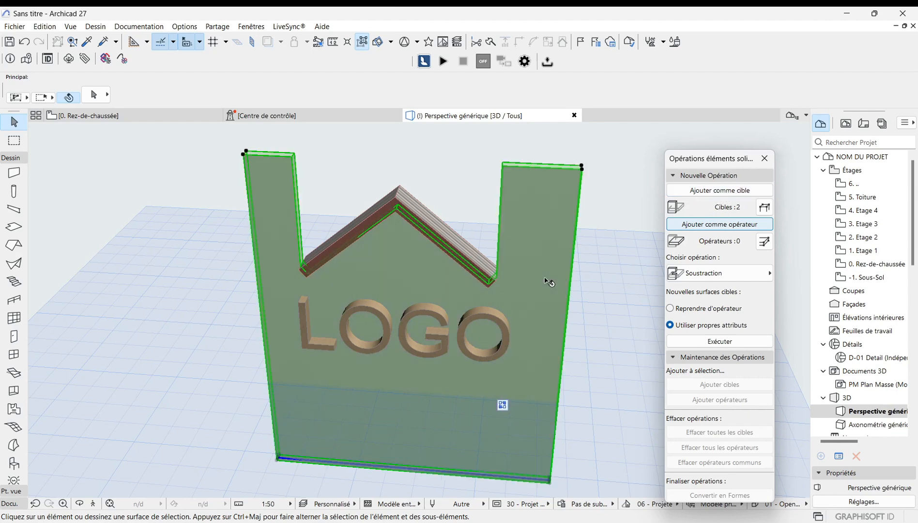
{"action": "left_click", "coordinate": [725, 192]}
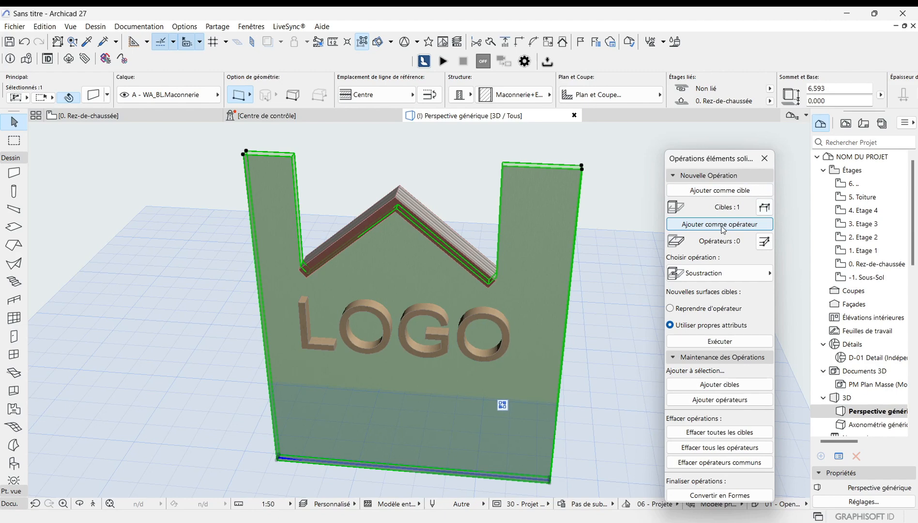
{"action": "left_click", "coordinate": [609, 213]}
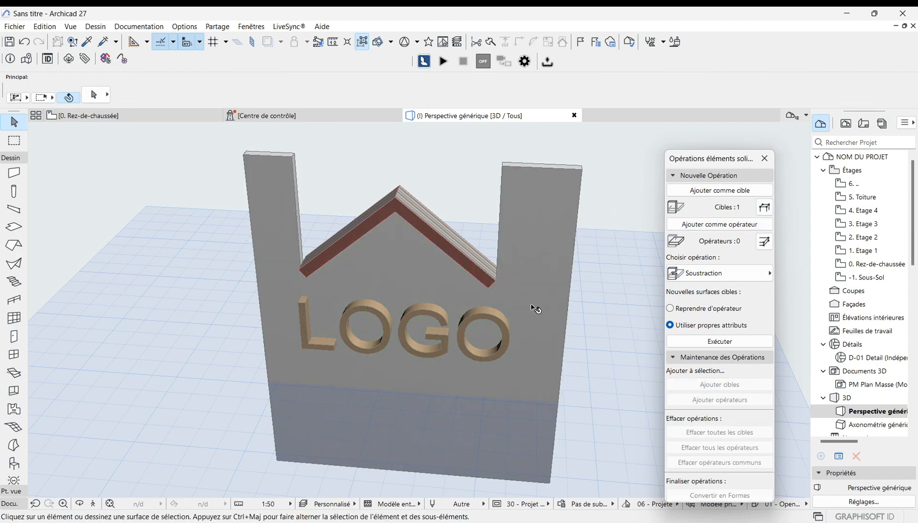
Step: Add the 3D text as operator, execute a Soustraction operation on the wall, and close the dialog
{"action": "left_click", "coordinate": [468, 352]}
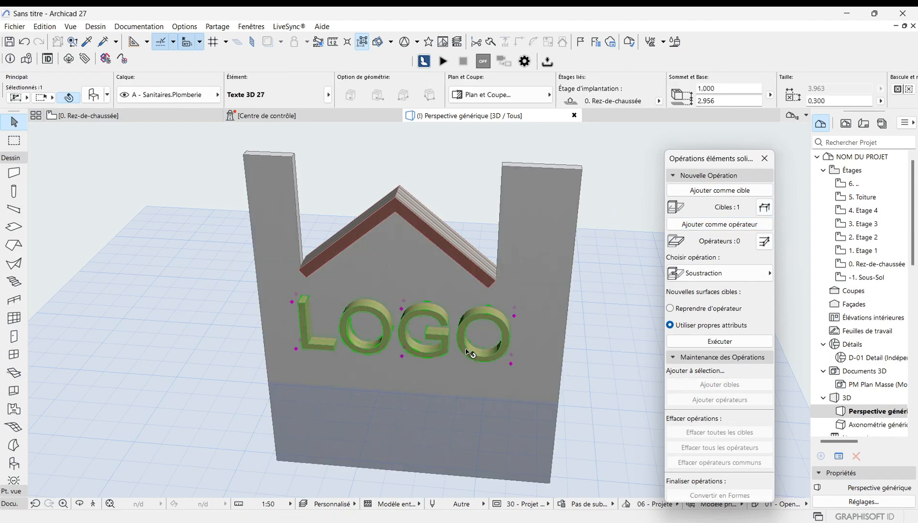
{"action": "left_click", "coordinate": [728, 230]}
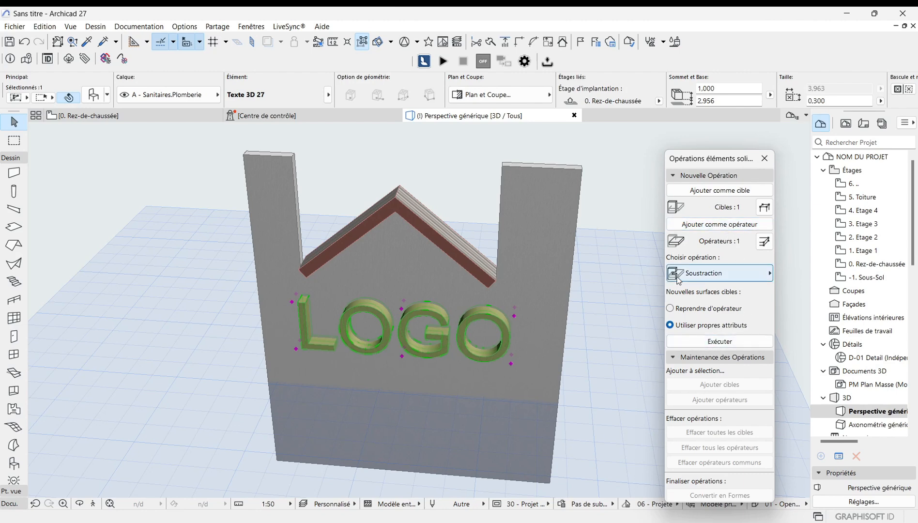
{"action": "left_click", "coordinate": [770, 275]}
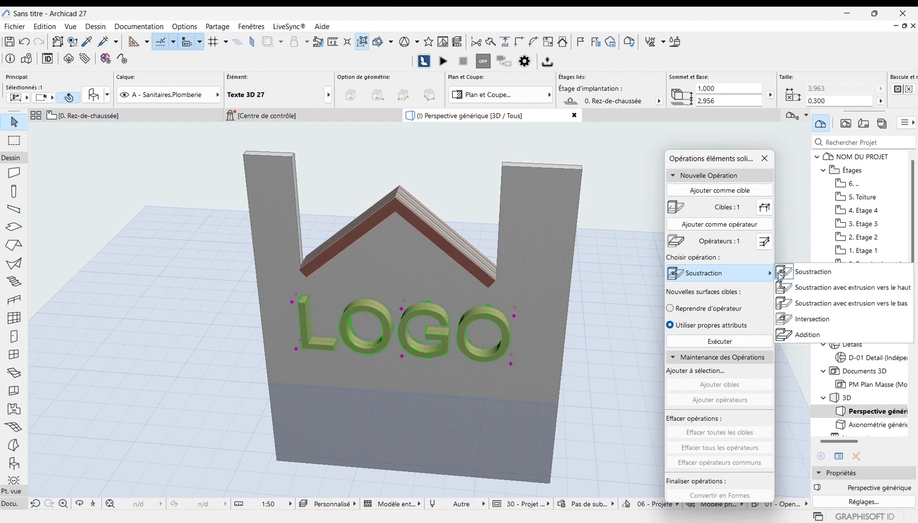
{"action": "left_click", "coordinate": [718, 342]}
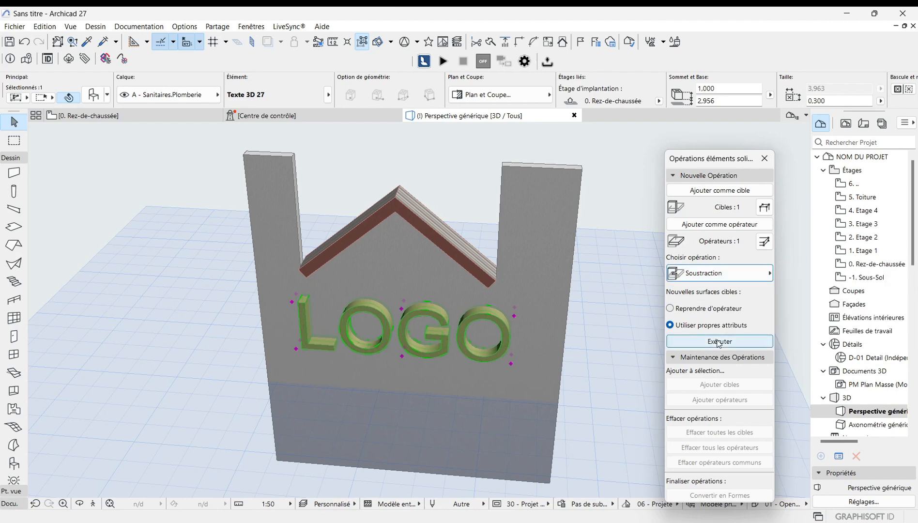
{"action": "left_click", "coordinate": [719, 342]}
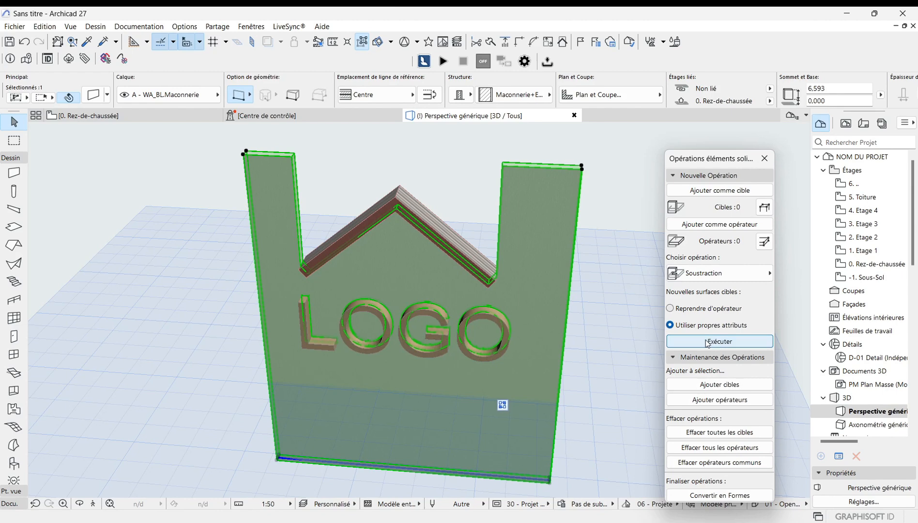
{"action": "left_click", "coordinate": [116, 176]}
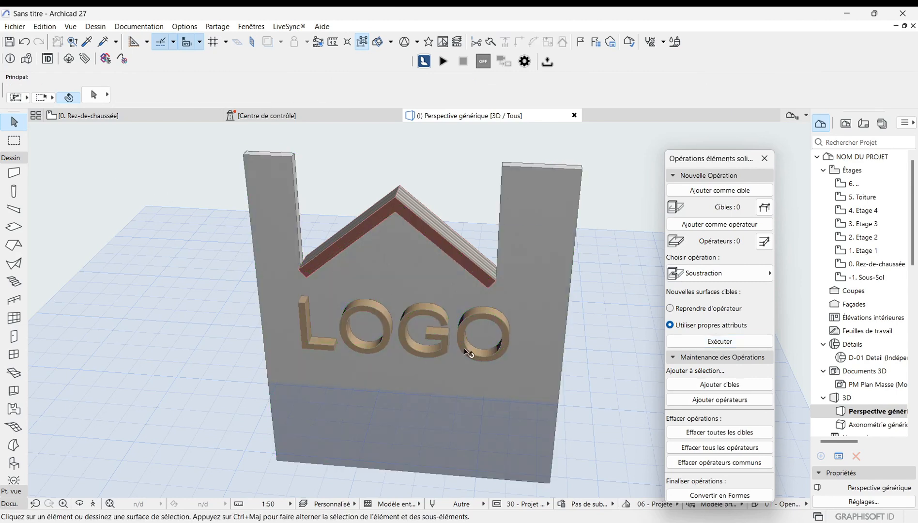
{"action": "mouse_move", "coordinate": [440, 343]}
{"action": "middle_mouse_down", "text": "shift"}
{"action": "mouse_move", "coordinate": [399, 354]}
{"action": "mouse_move", "coordinate": [442, 336]}
{"action": "middle_mouse_up", "text": "shift"}
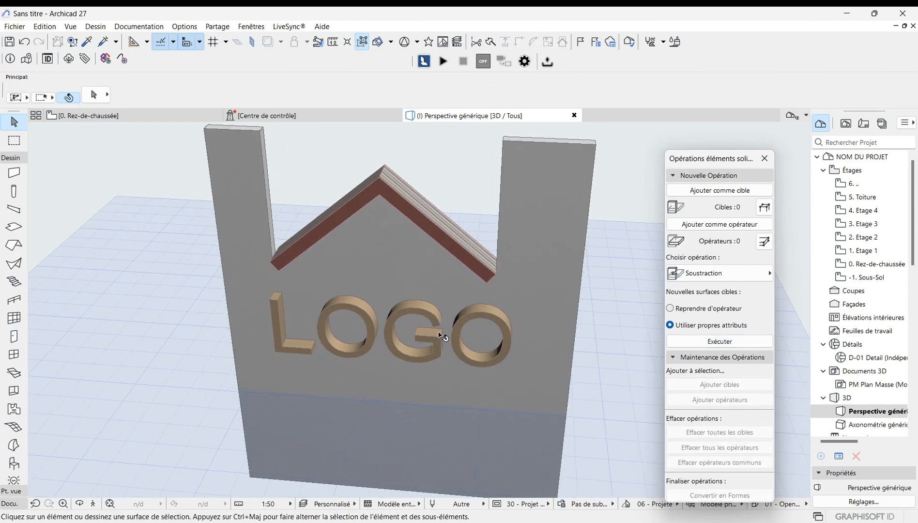
{"action": "left_click", "coordinate": [768, 159]}
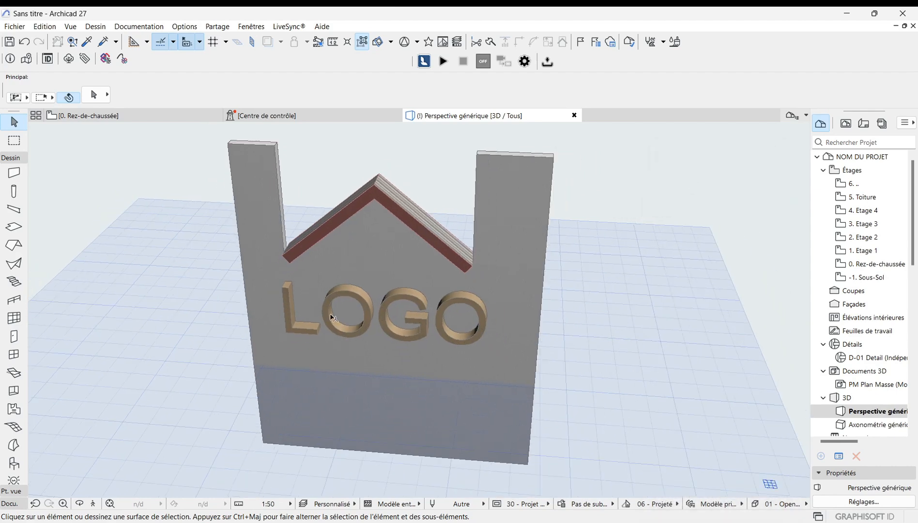
Step: Hide the layer of the 3D text object
{"action": "middle_click_drag", "start_coordinate": [330, 315], "coordinate": [403, 349], "text": "shift"}
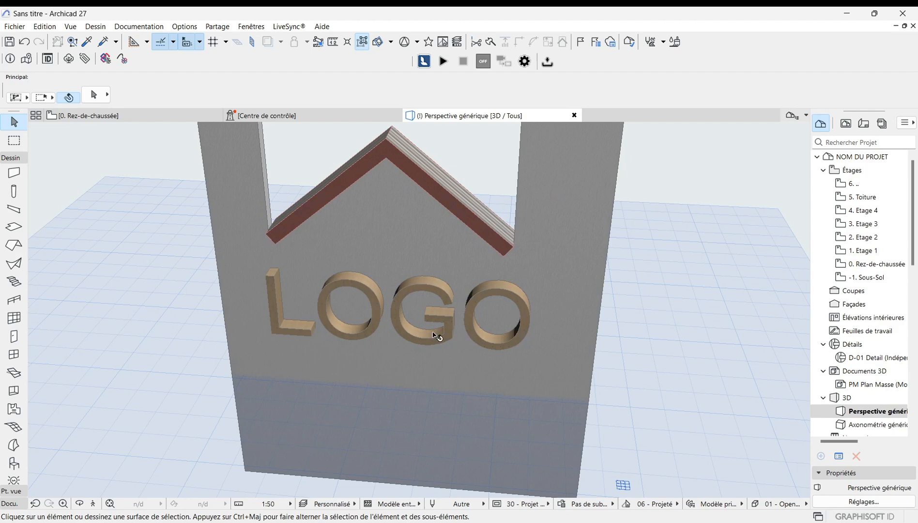
{"action": "left_click", "coordinate": [400, 305]}
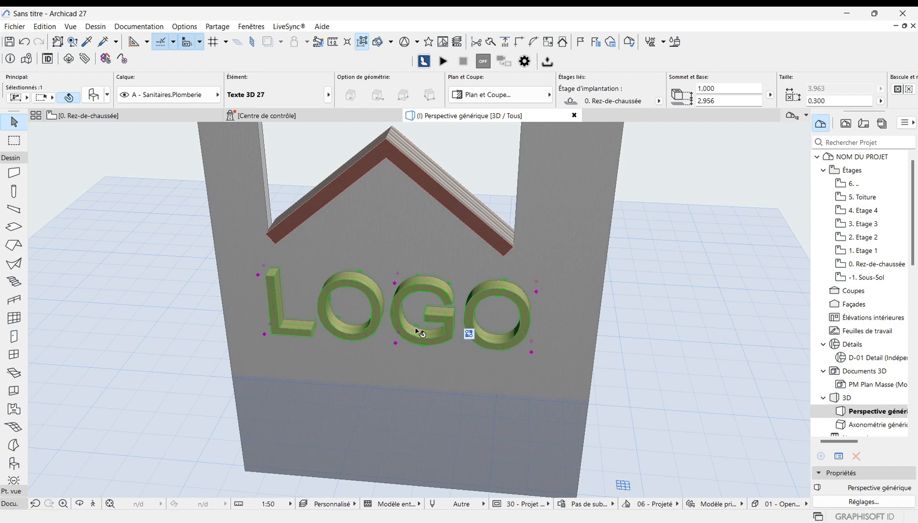
{"action": "scroll", "coordinate": [423, 330], "scroll_direction": "up", "scroll_amount": 2}
{"action": "scroll", "coordinate": [365, 345], "scroll_direction": "down", "scroll_amount": 1}
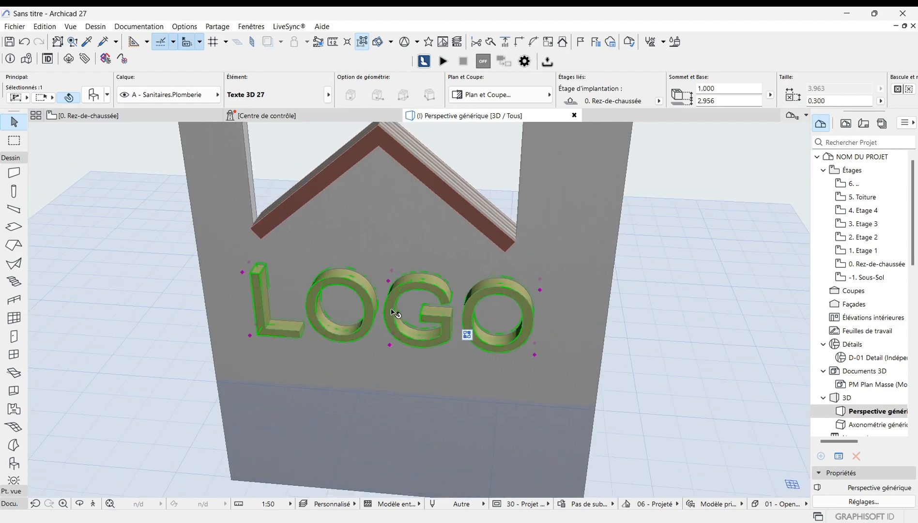
{"action": "right_click", "coordinate": [391, 310]}
{"action": "mouse_move", "coordinate": [458, 313]}
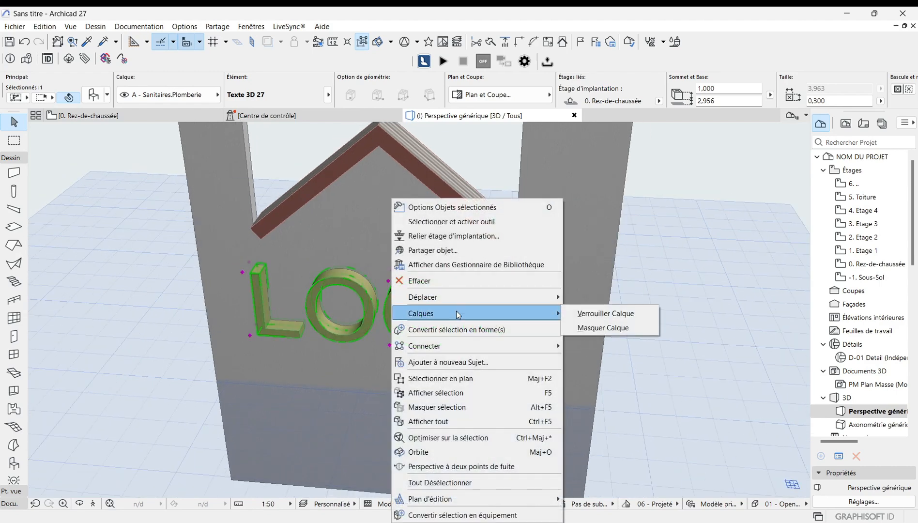
{"action": "left_click", "coordinate": [622, 328]}
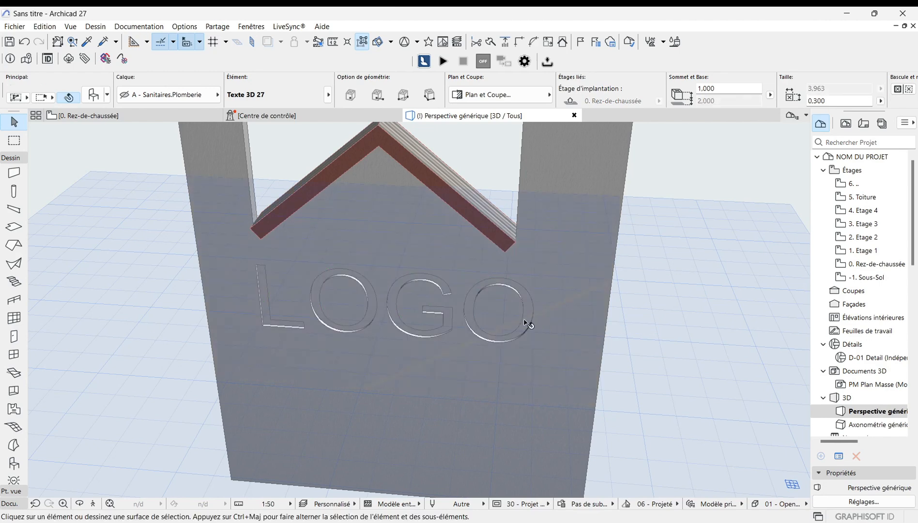
Step: Orbit and zoom around the wall in 3D to inspect the engraved LOGO
{"action": "scroll", "coordinate": [416, 305], "scroll_direction": "up", "scroll_amount": 3}
{"action": "scroll", "coordinate": [442, 298], "scroll_direction": "down", "scroll_amount": 3}
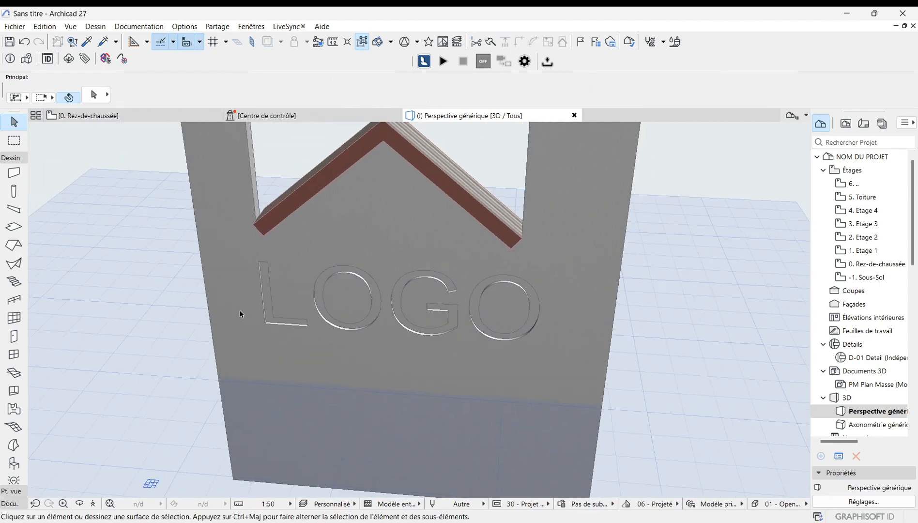
{"action": "left_click", "coordinate": [79, 504]}
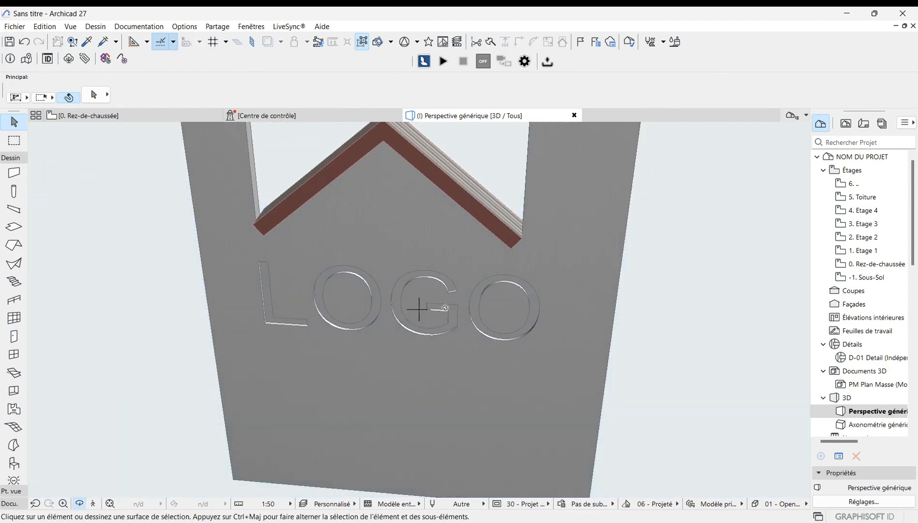
{"action": "left_click_drag", "start_coordinate": [445, 308], "coordinate": [186, 279]}
{"action": "scroll", "coordinate": [397, 345], "scroll_direction": "up", "scroll_amount": 3}
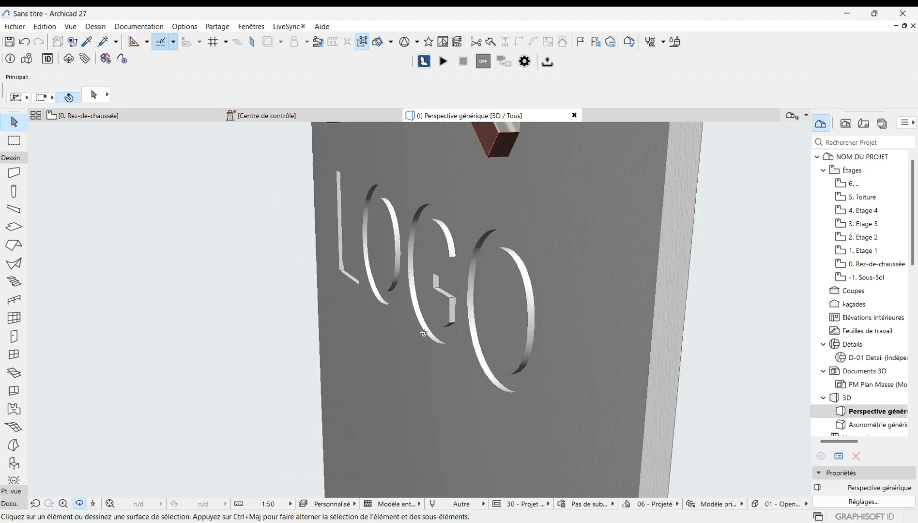
{"action": "left_click_drag", "start_coordinate": [389, 288], "coordinate": [310, 269]}
{"action": "left_click_drag", "start_coordinate": [390, 343], "coordinate": [377, 315]}
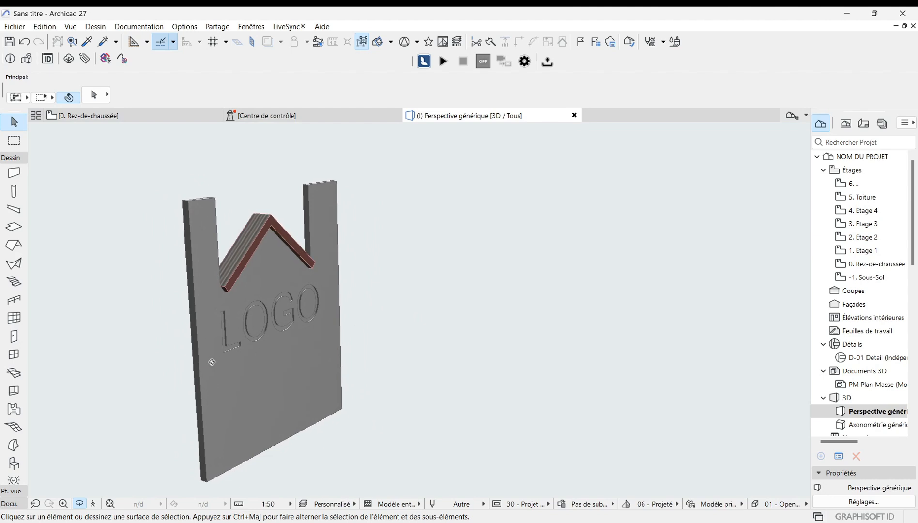
{"action": "scroll", "coordinate": [233, 242], "scroll_direction": "up", "scroll_amount": 4}
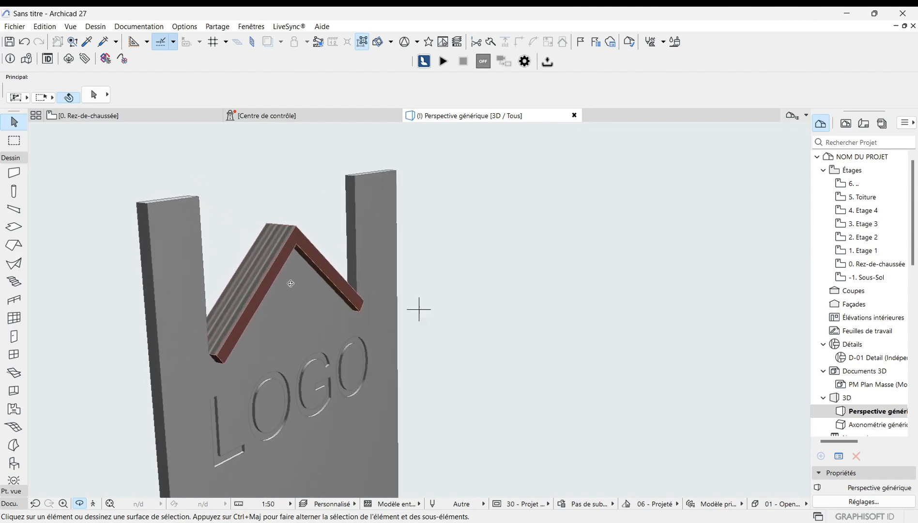
{"action": "scroll", "coordinate": [291, 285], "scroll_direction": "down", "scroll_amount": 2}
{"action": "scroll", "coordinate": [242, 329], "scroll_direction": "down", "scroll_amount": 2}
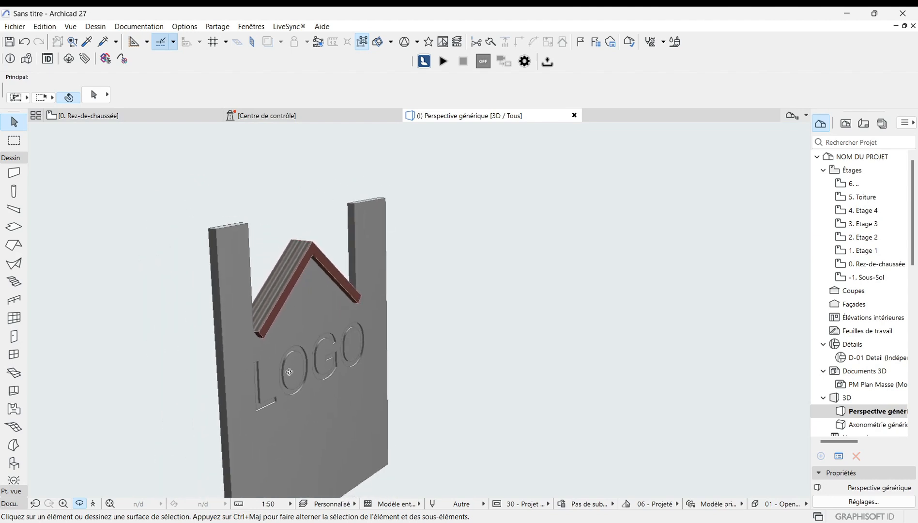
{"action": "scroll", "coordinate": [357, 295], "scroll_direction": "up", "scroll_amount": 5}
{"action": "left_click_drag", "start_coordinate": [358, 295], "coordinate": [311, 363]}
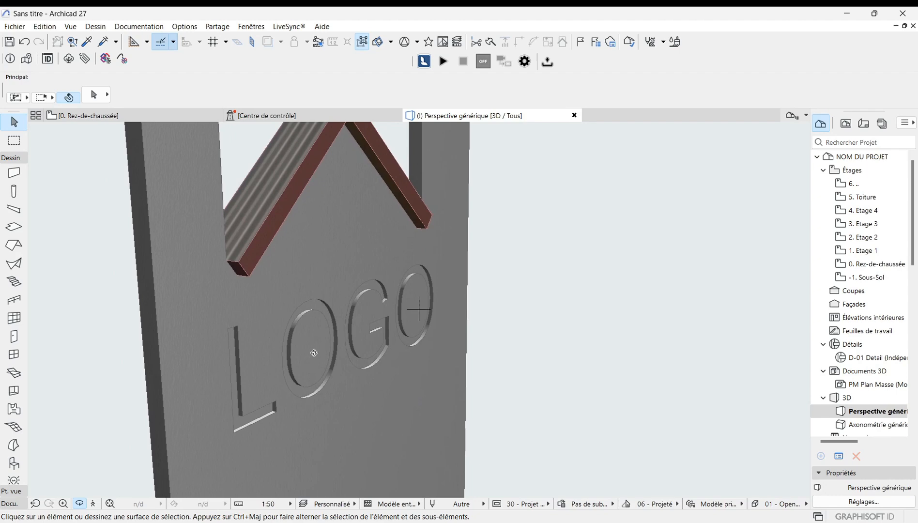
{"action": "scroll", "coordinate": [314, 353], "scroll_direction": "down", "scroll_amount": 6}
{"action": "scroll", "coordinate": [318, 344], "scroll_direction": "up", "scroll_amount": 5}
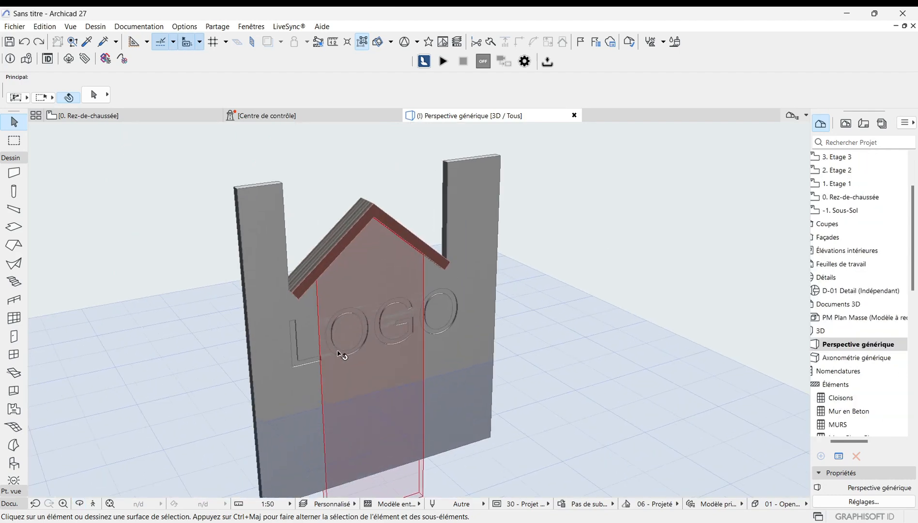
{"action": "scroll", "coordinate": [444, 286], "scroll_direction": "down", "scroll_amount": 3}
{"action": "scroll", "coordinate": [389, 368], "scroll_direction": "up", "scroll_amount": 3}
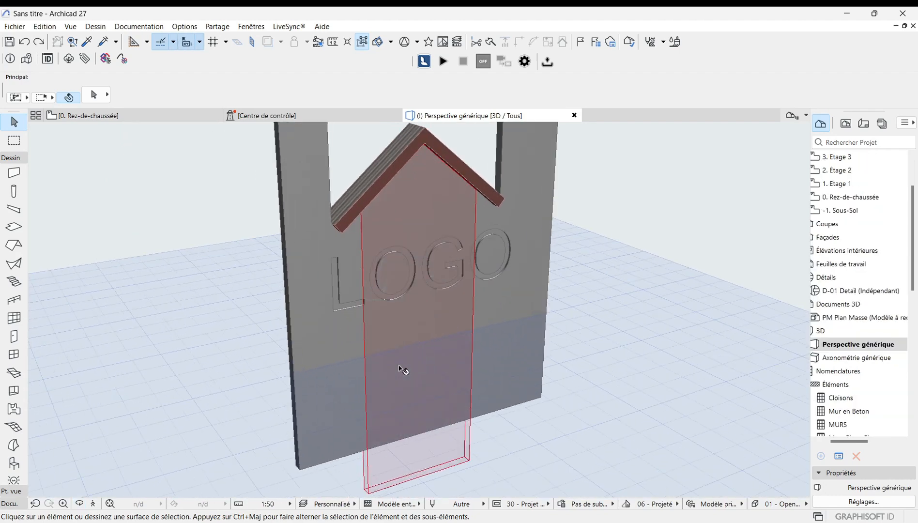
{"action": "scroll", "coordinate": [341, 375], "scroll_direction": "down", "scroll_amount": 1}
{"action": "scroll", "coordinate": [355, 281], "scroll_direction": "up", "scroll_amount": 2}
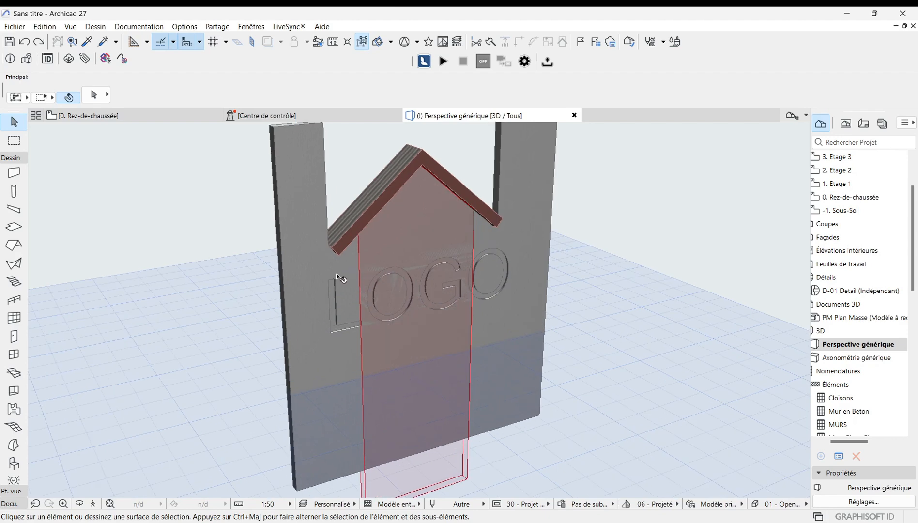
{"action": "scroll", "coordinate": [336, 264], "scroll_direction": "down", "scroll_amount": 2}
{"action": "scroll", "coordinate": [375, 310], "scroll_direction": "up", "scroll_amount": 3}
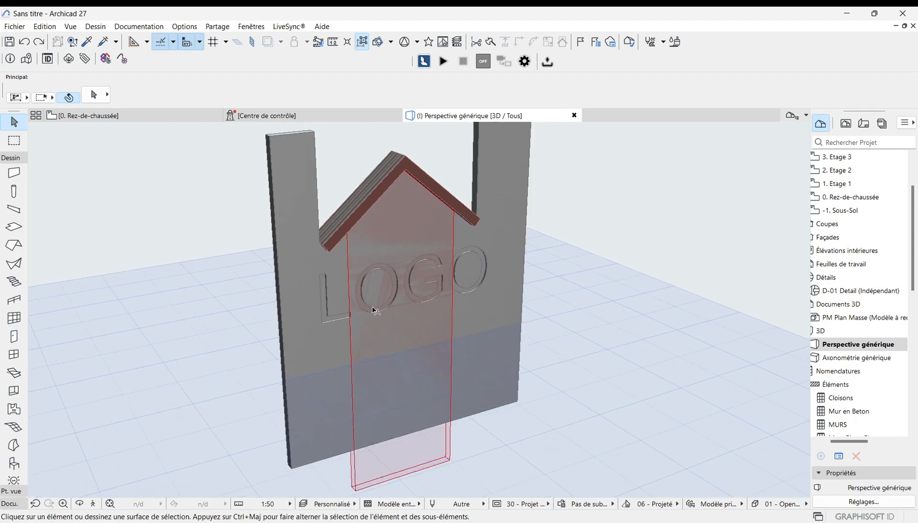
Step: Zoom in and out on the wall to examine the engraved LOGO lettering from different distances
{"action": "scroll", "coordinate": [332, 379], "scroll_direction": "up", "scroll_amount": 1}
{"action": "scroll", "coordinate": [312, 387], "scroll_direction": "down", "scroll_amount": 2}
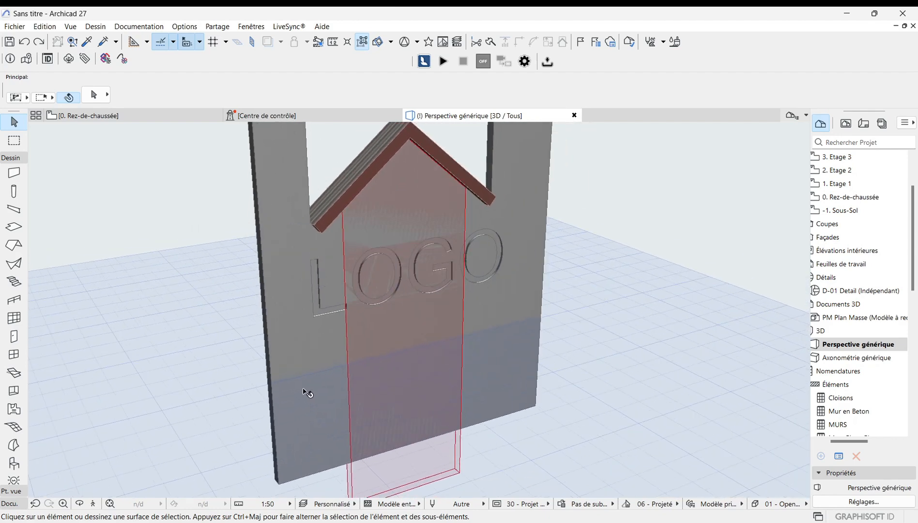
{"action": "scroll", "coordinate": [340, 380], "scroll_direction": "down", "scroll_amount": 2}
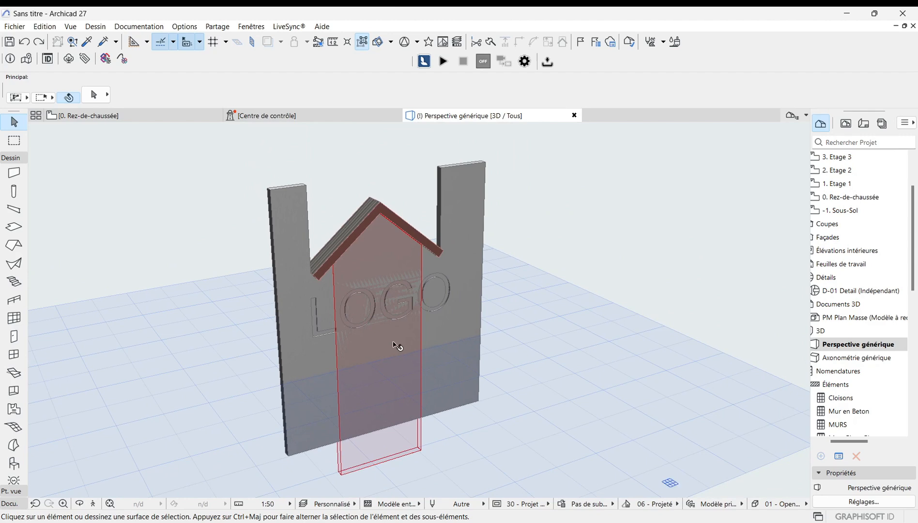
{"action": "scroll", "coordinate": [303, 413], "scroll_direction": "up", "scroll_amount": 1}
{"action": "scroll", "coordinate": [303, 411], "scroll_direction": "down", "scroll_amount": 1}
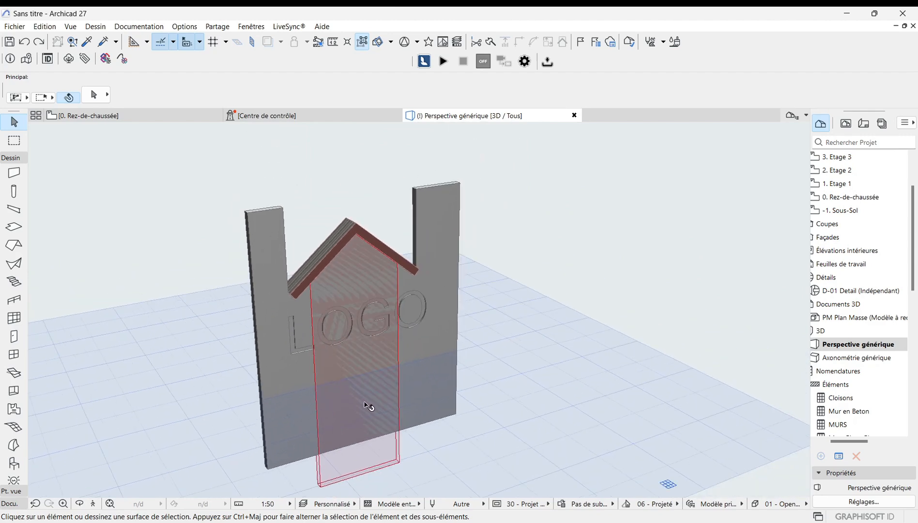
{"action": "scroll", "coordinate": [368, 403], "scroll_direction": "up", "scroll_amount": 2}
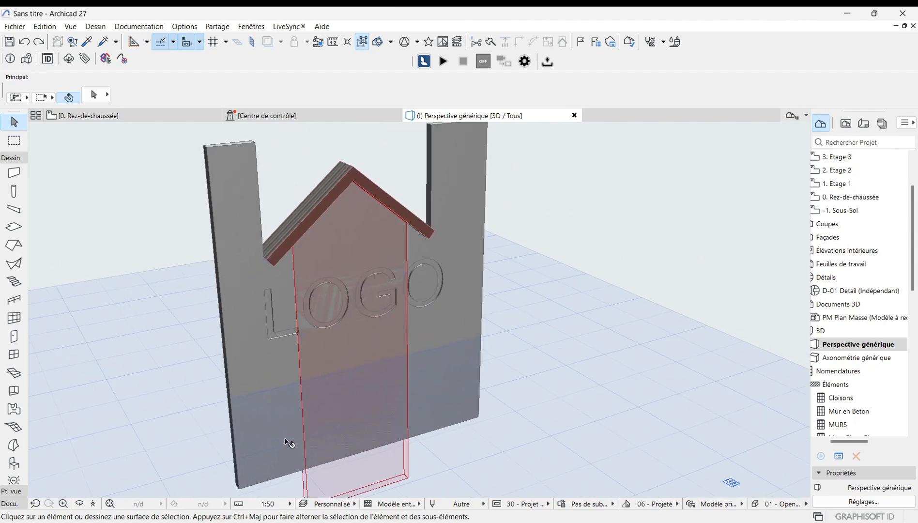
{"action": "scroll", "coordinate": [289, 444], "scroll_direction": "down", "scroll_amount": 2}
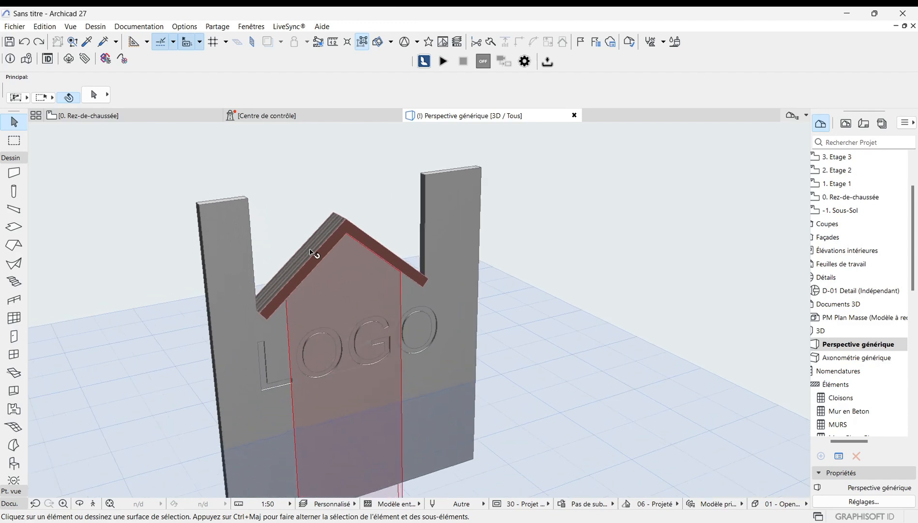
{"action": "scroll", "coordinate": [317, 290], "scroll_direction": "down", "scroll_amount": 2}
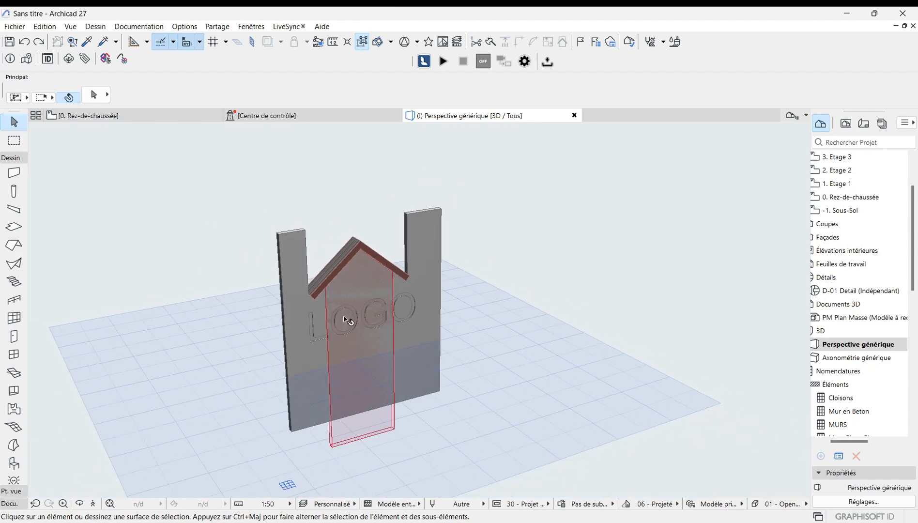
{"action": "scroll", "coordinate": [389, 354], "scroll_direction": "down", "scroll_amount": 2}
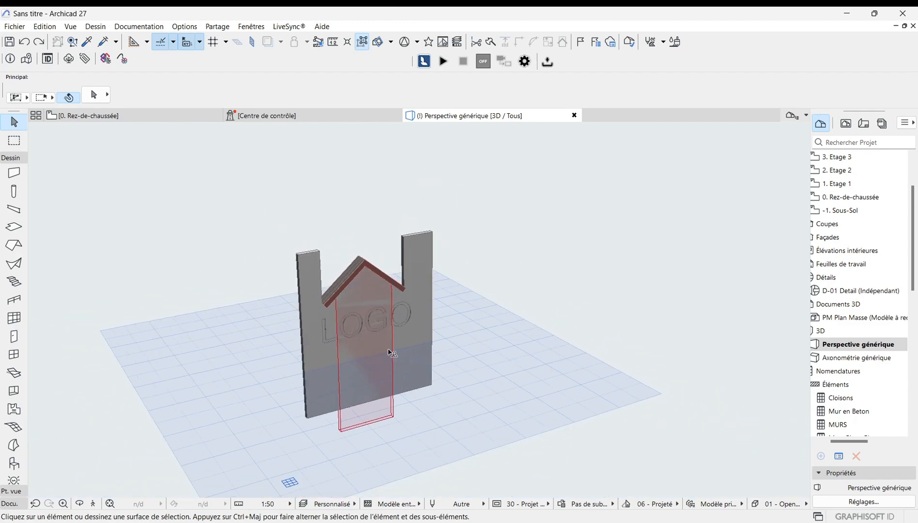
{"action": "scroll", "coordinate": [350, 329], "scroll_direction": "up", "scroll_amount": 4}
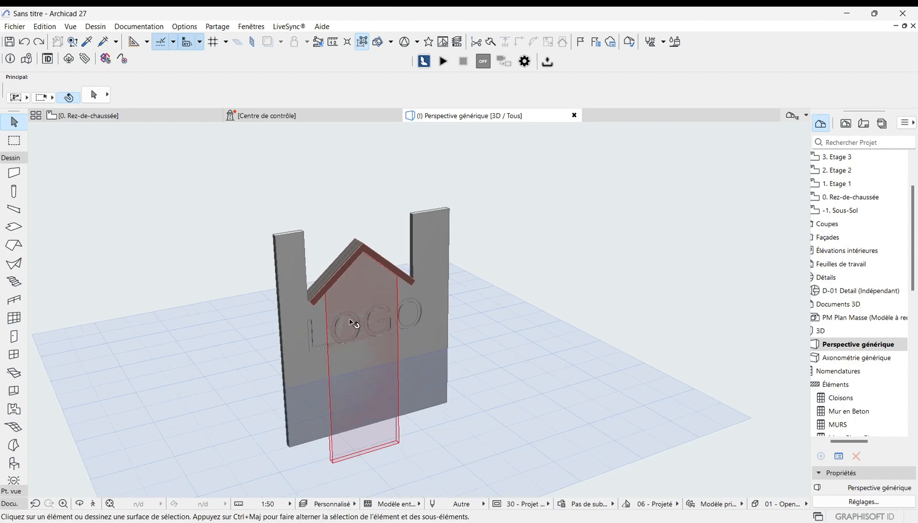
{"action": "scroll", "coordinate": [349, 334], "scroll_direction": "down", "scroll_amount": 3}
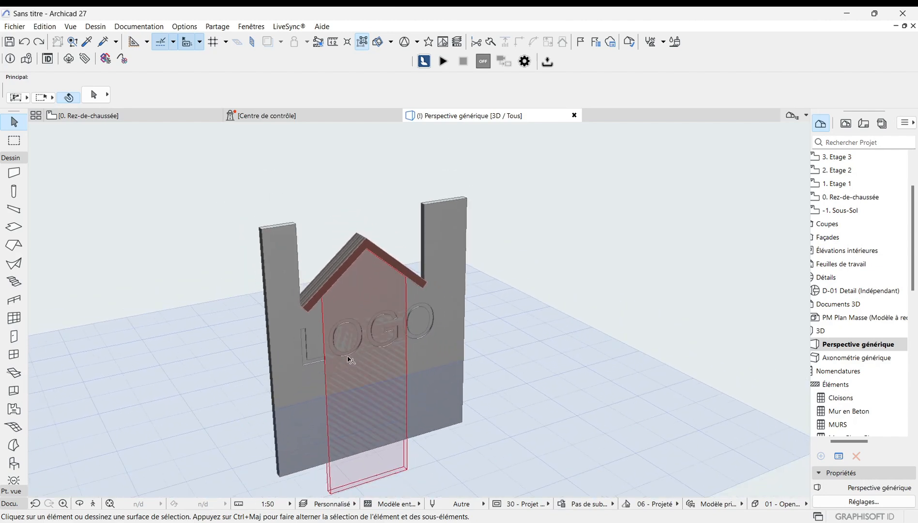
{"action": "scroll", "coordinate": [387, 283], "scroll_direction": "up", "scroll_amount": 2}
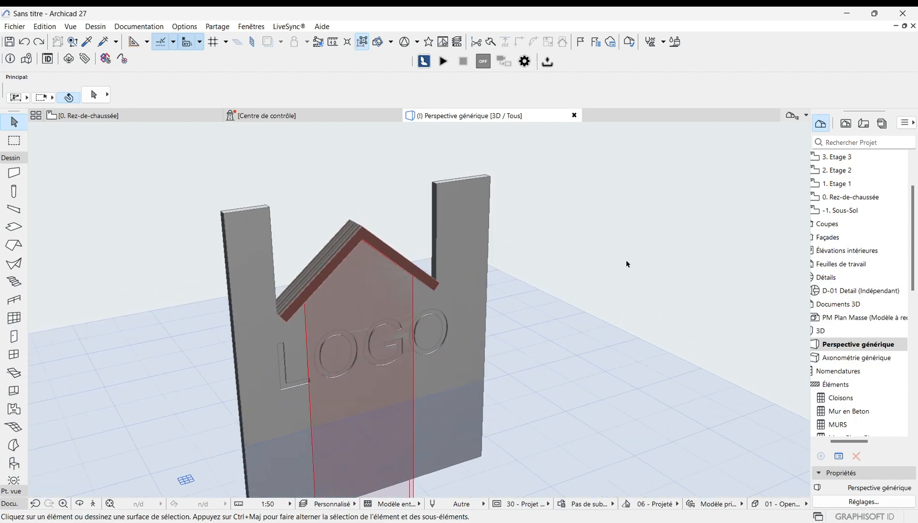